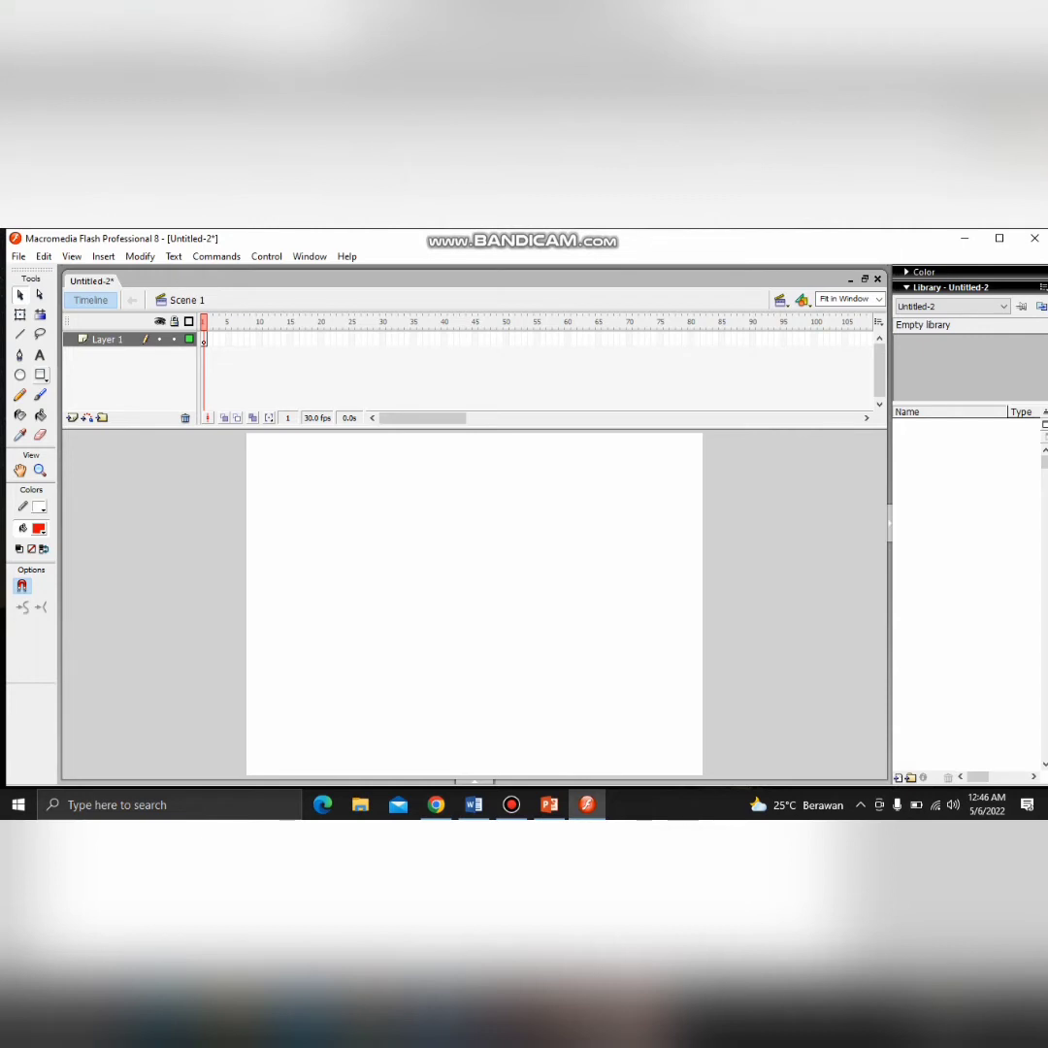
Open the Scene list and add three new scenes to the document
left_click(779, 300)
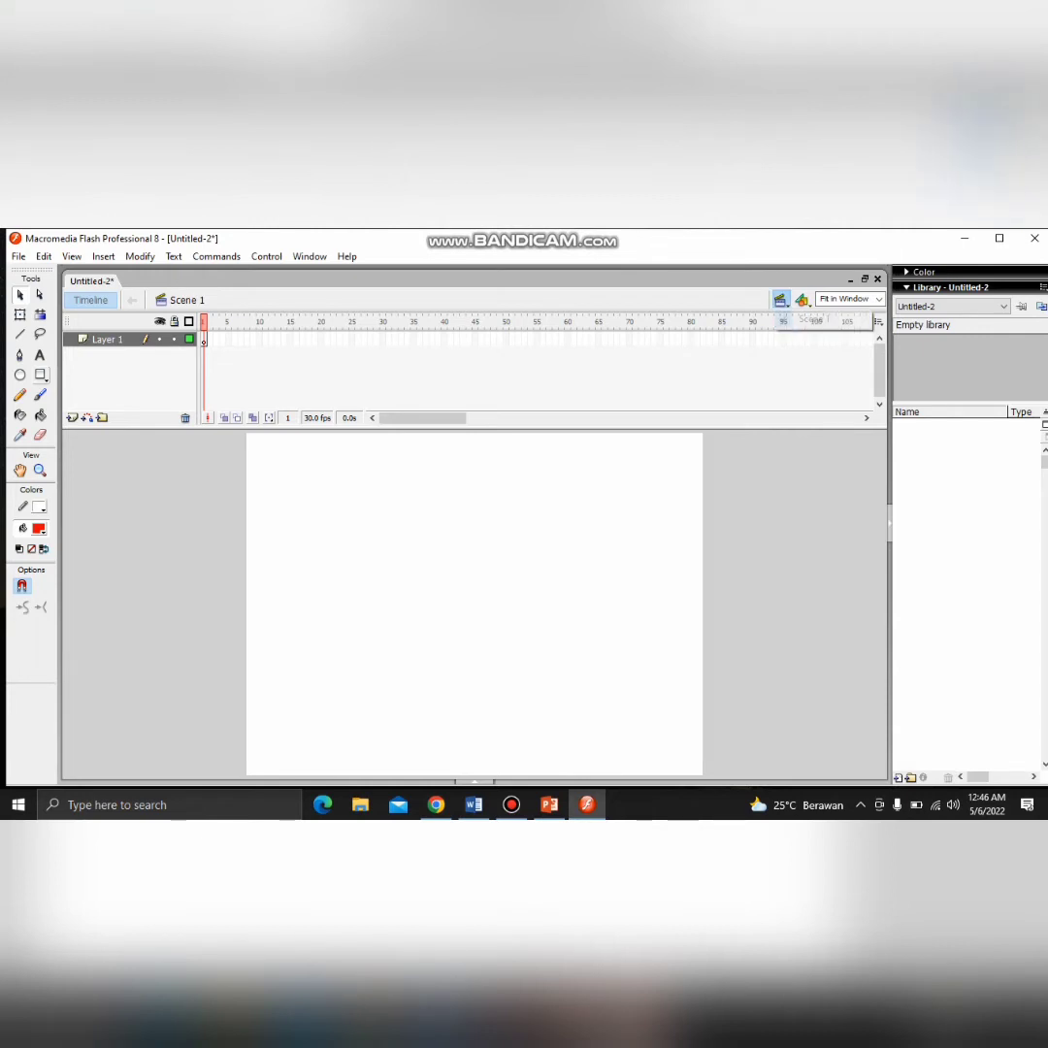
left_click(309, 256)
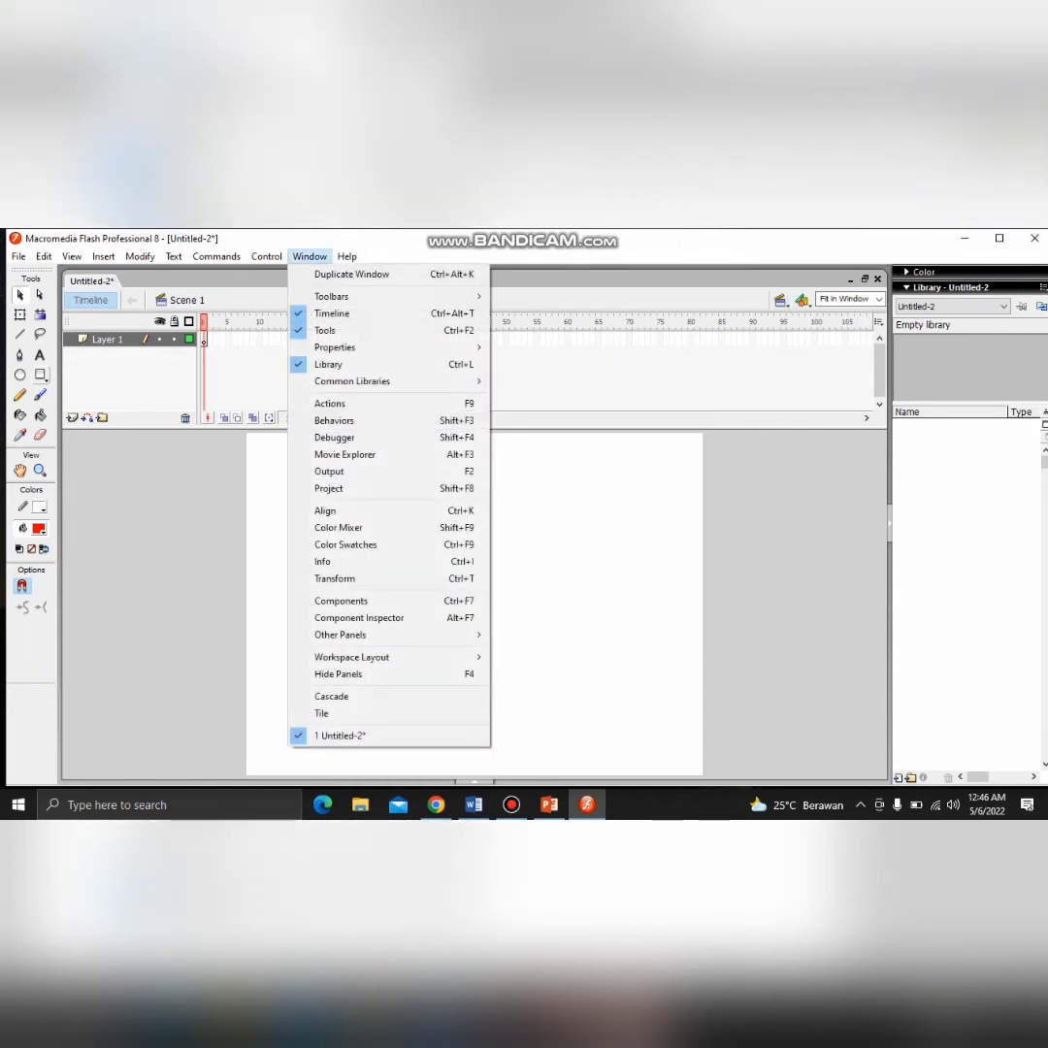
mouse_move(387, 634)
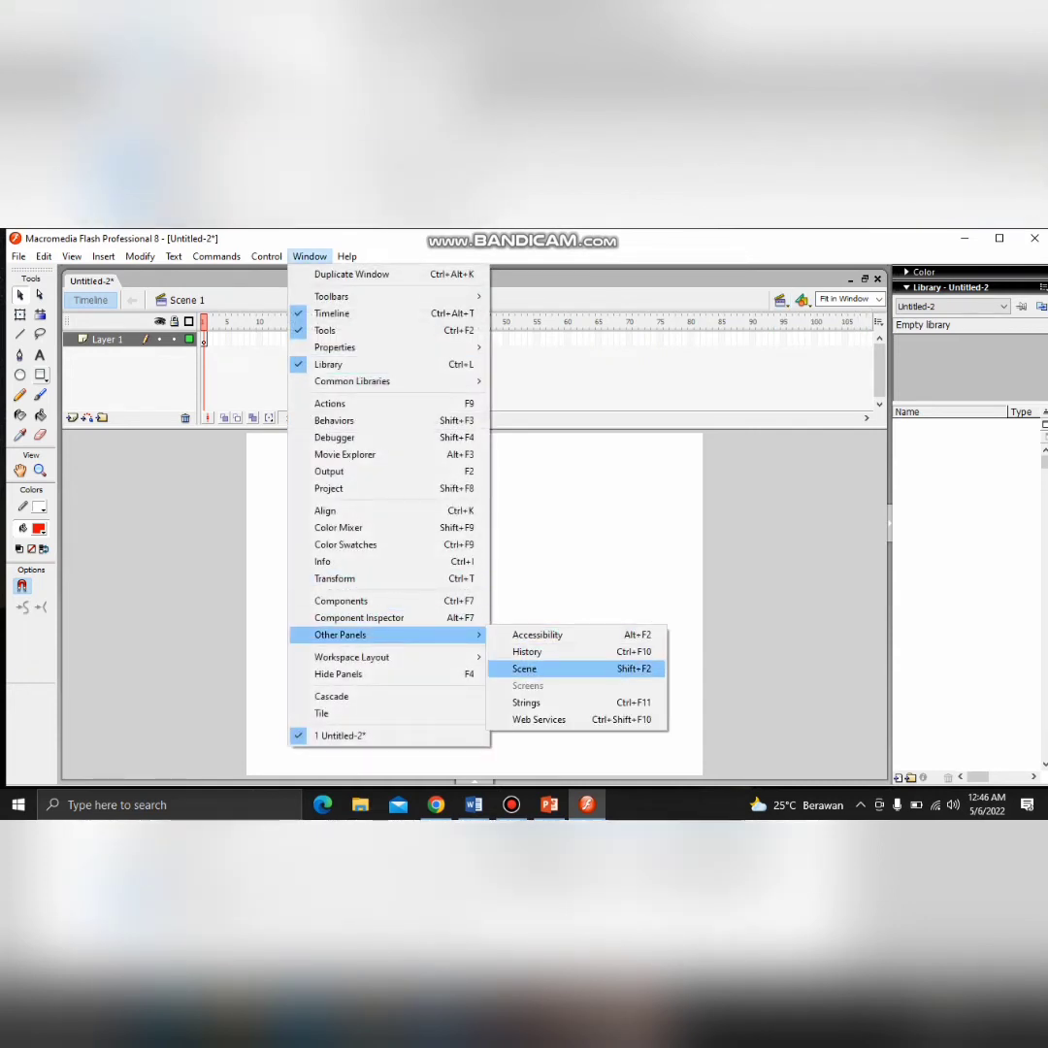
left_click(525, 669)
left_click(576, 569)
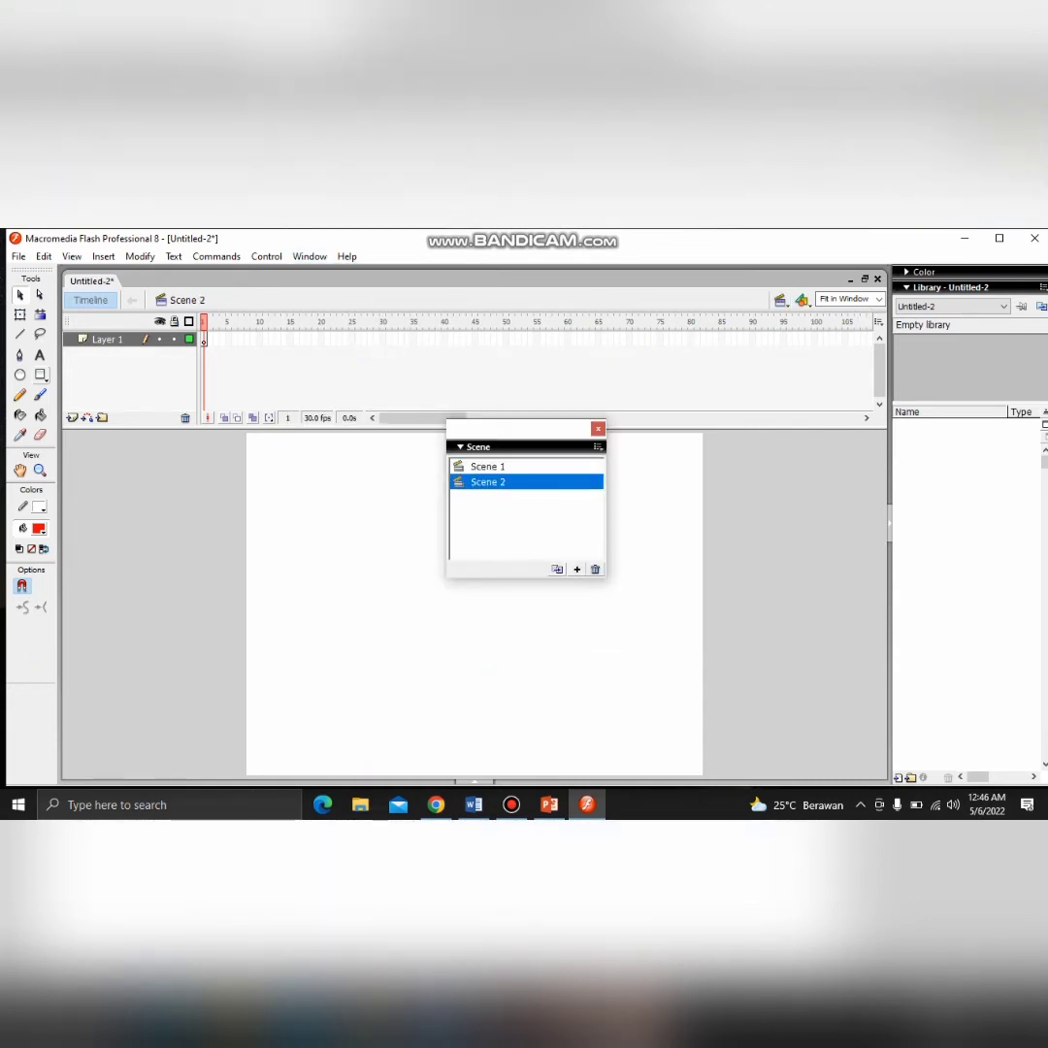
left_click(576, 570)
left_click(577, 569)
Rename Scene 1 as "loading" and Scene 2 as "identitas diri siswa"
left_click(488, 466)
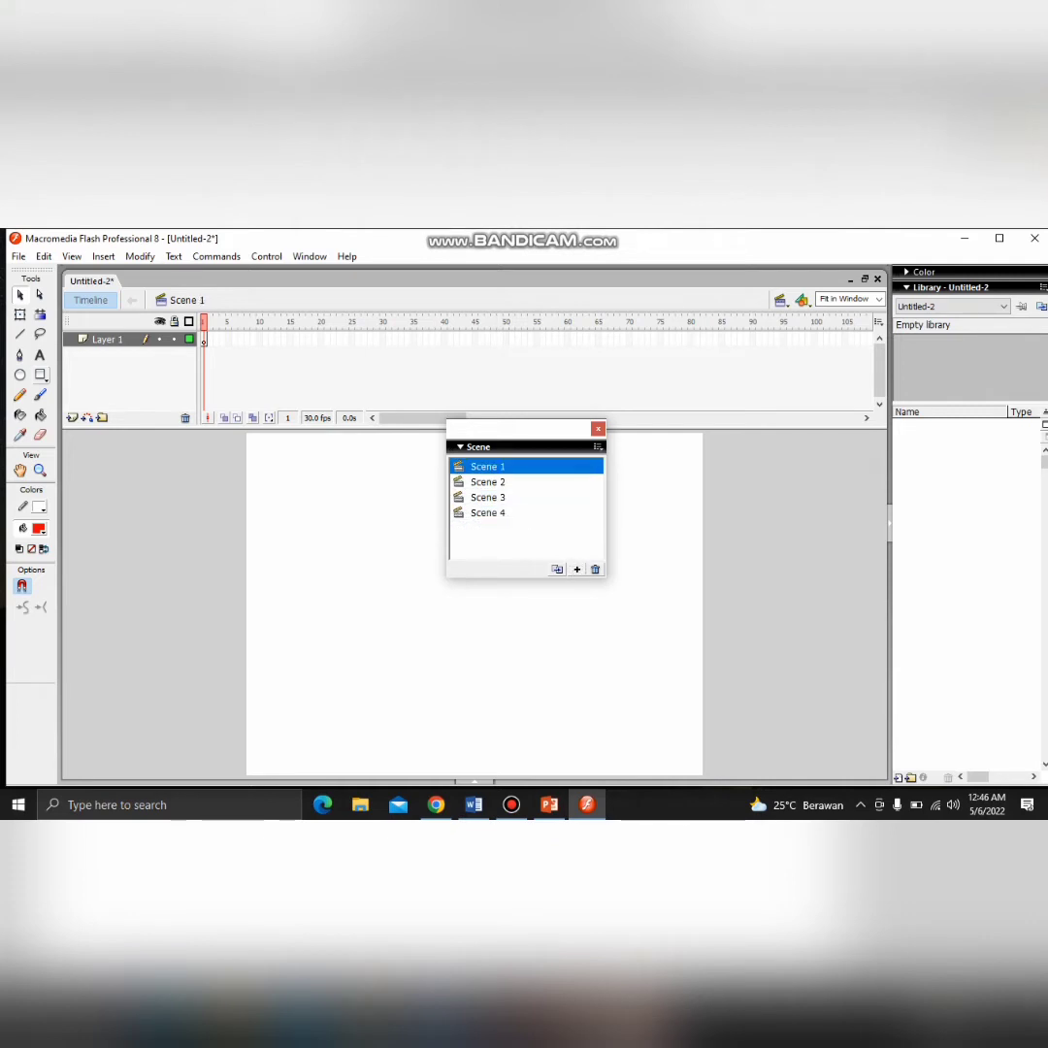
double_click(487, 467)
type("loading")
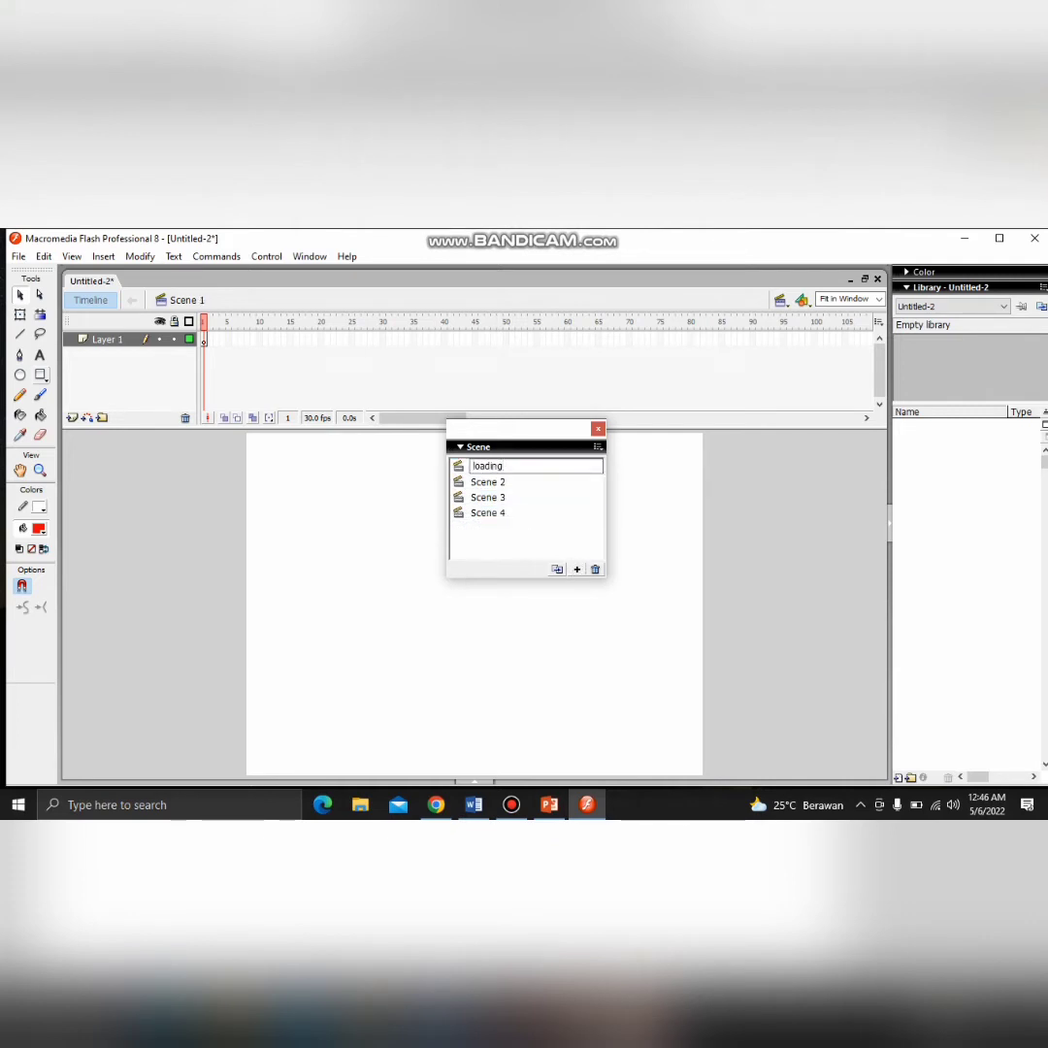
double_click(475, 483)
type("identi")
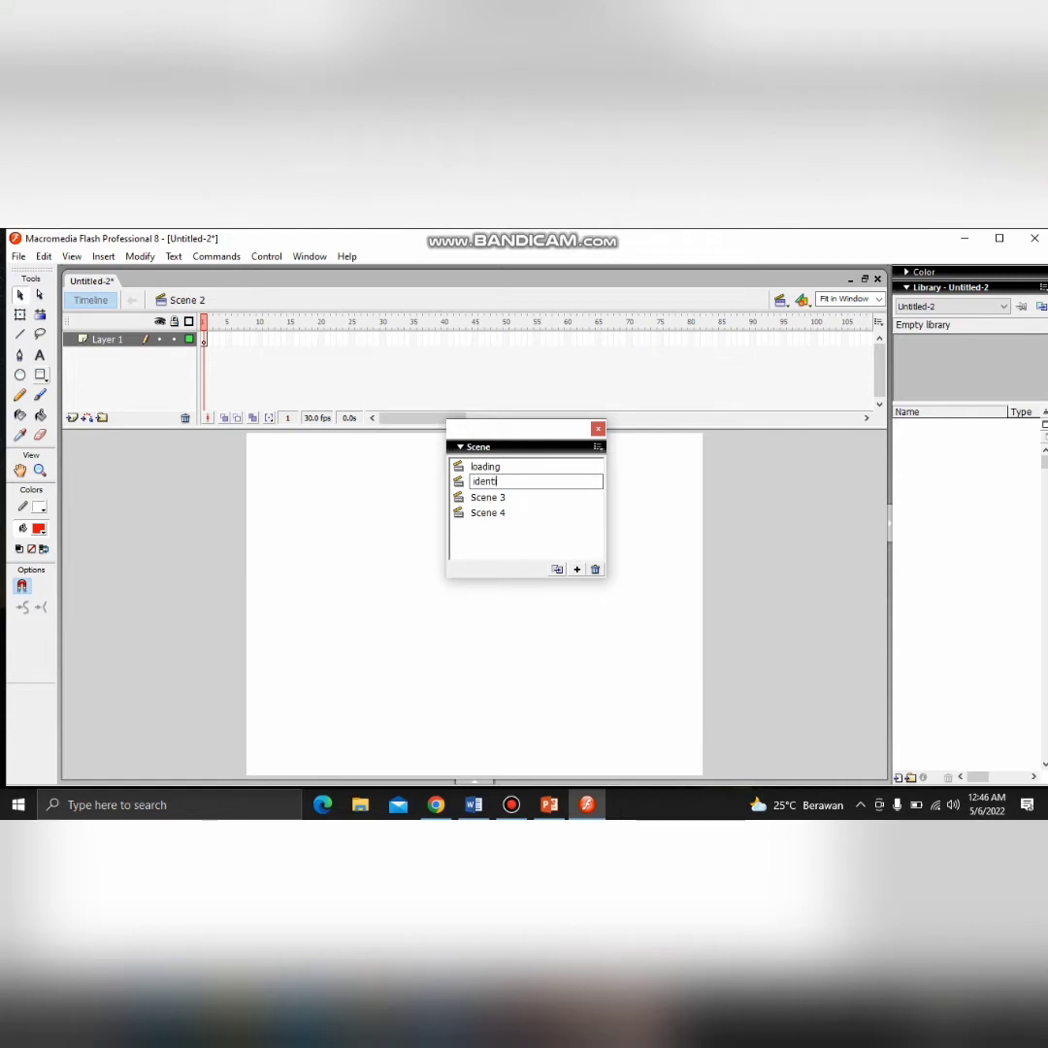
type("tas diri siswa")
Rename Scene 3 as "evaluasi soal" and Scene 4 as "ending", and close the scene list
double_click(488, 496)
type("eva")
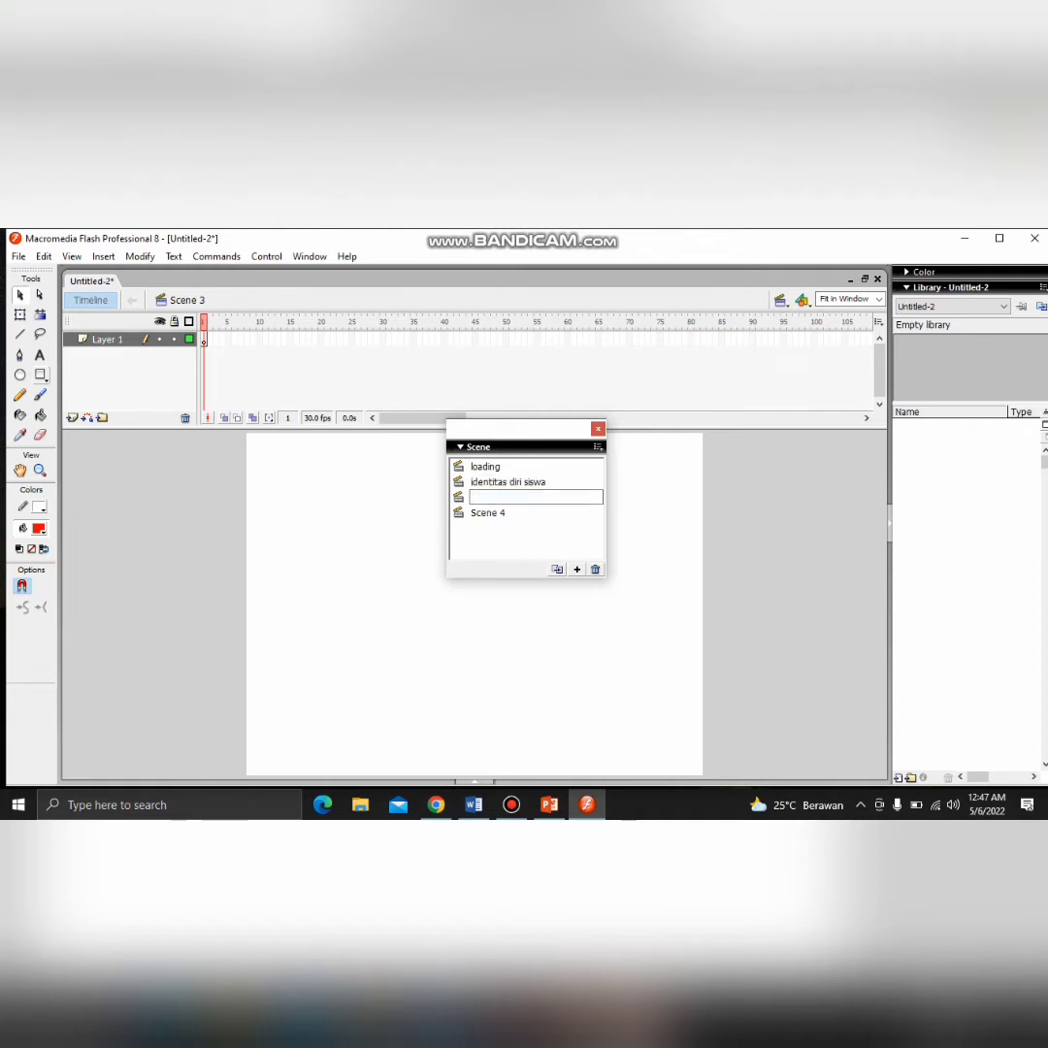
type("luasi soal")
double_click(488, 512)
type("ending")
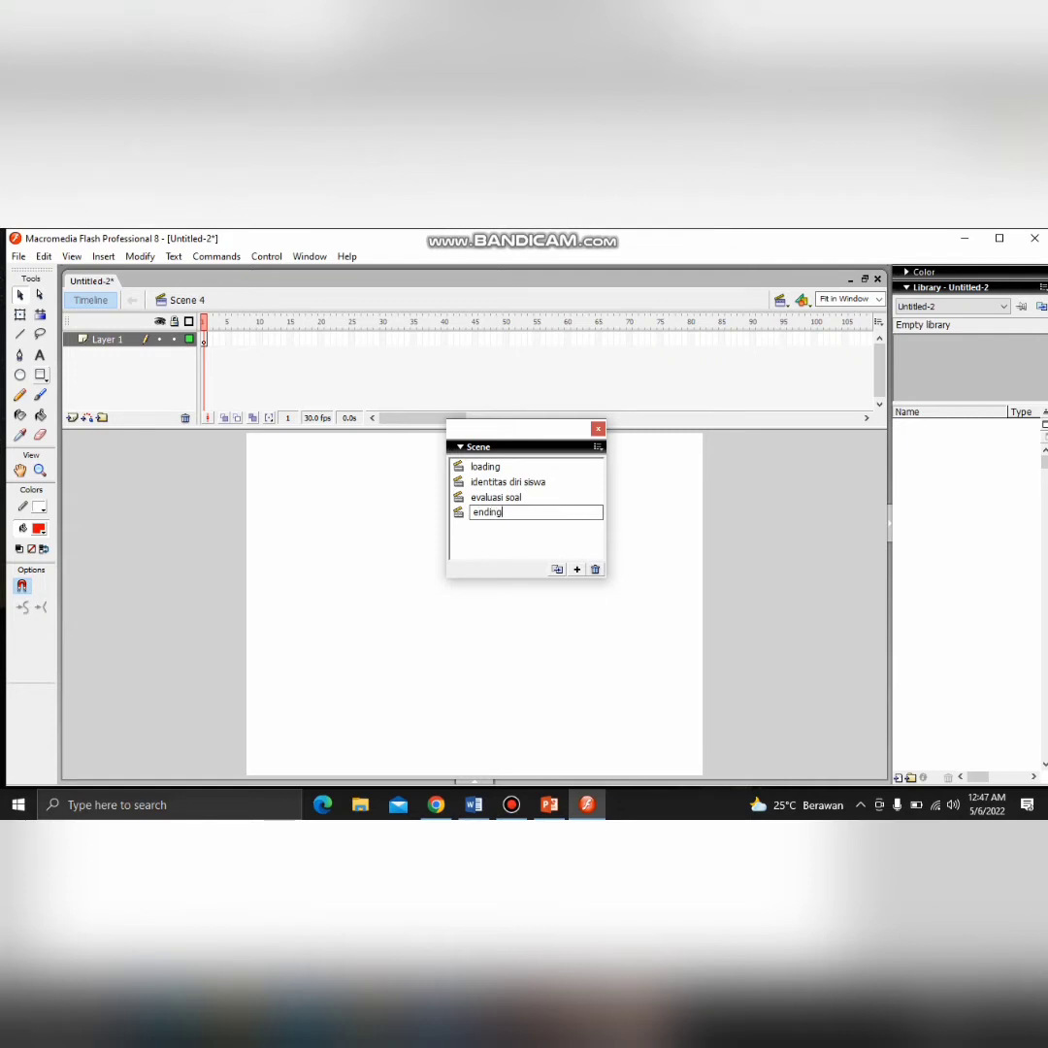
key("Return")
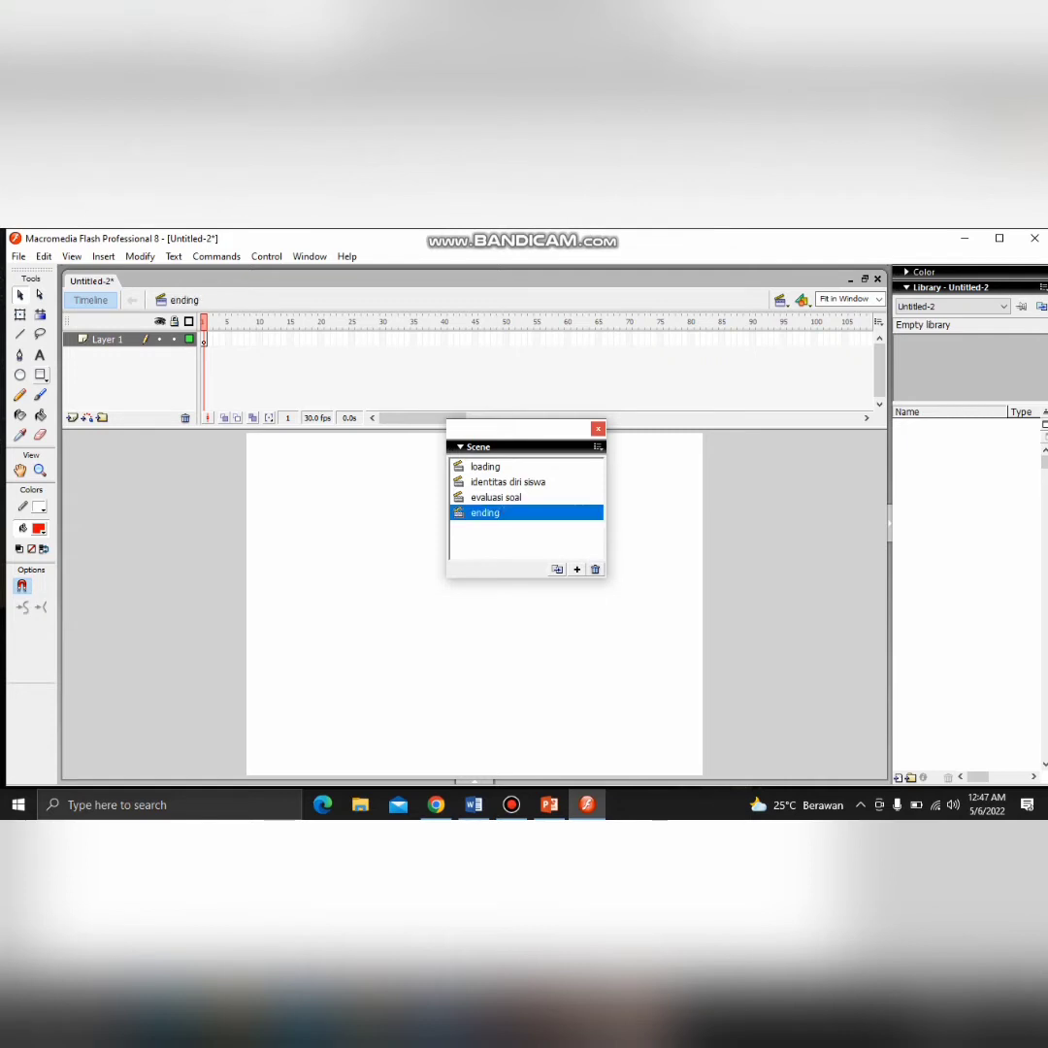
left_click(598, 428)
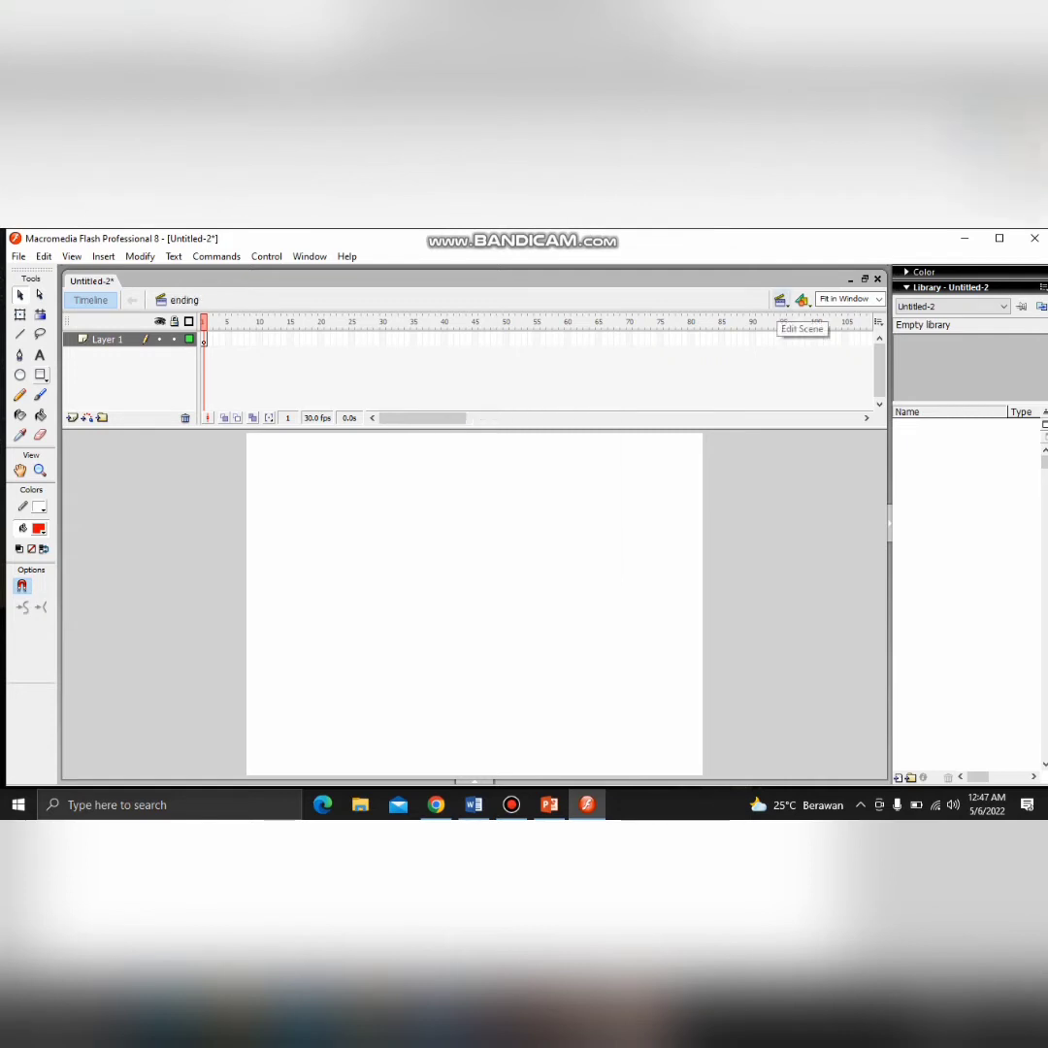
Switch to the loading scene and rename its Layer 1 as "background"
left_click(780, 300)
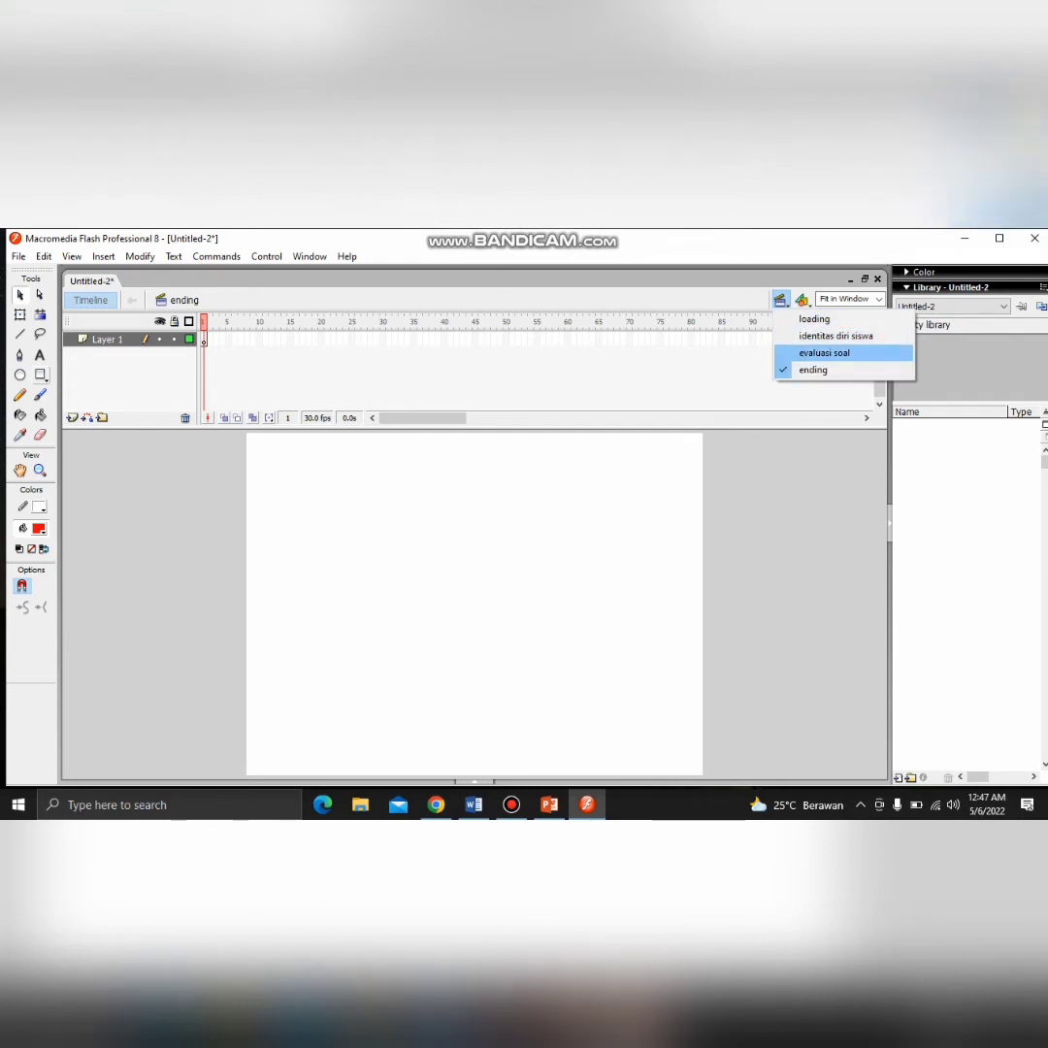
left_click(814, 318)
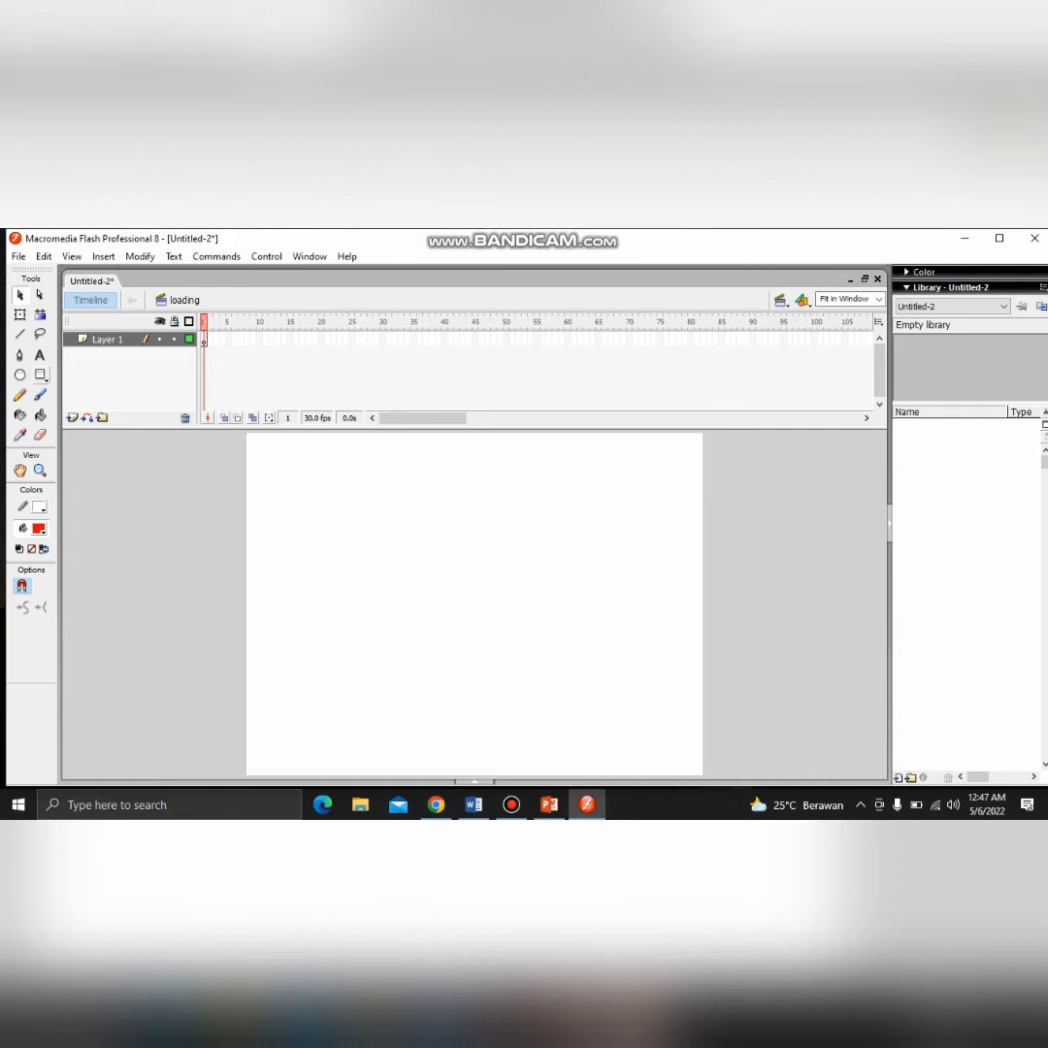
double_click(106, 339)
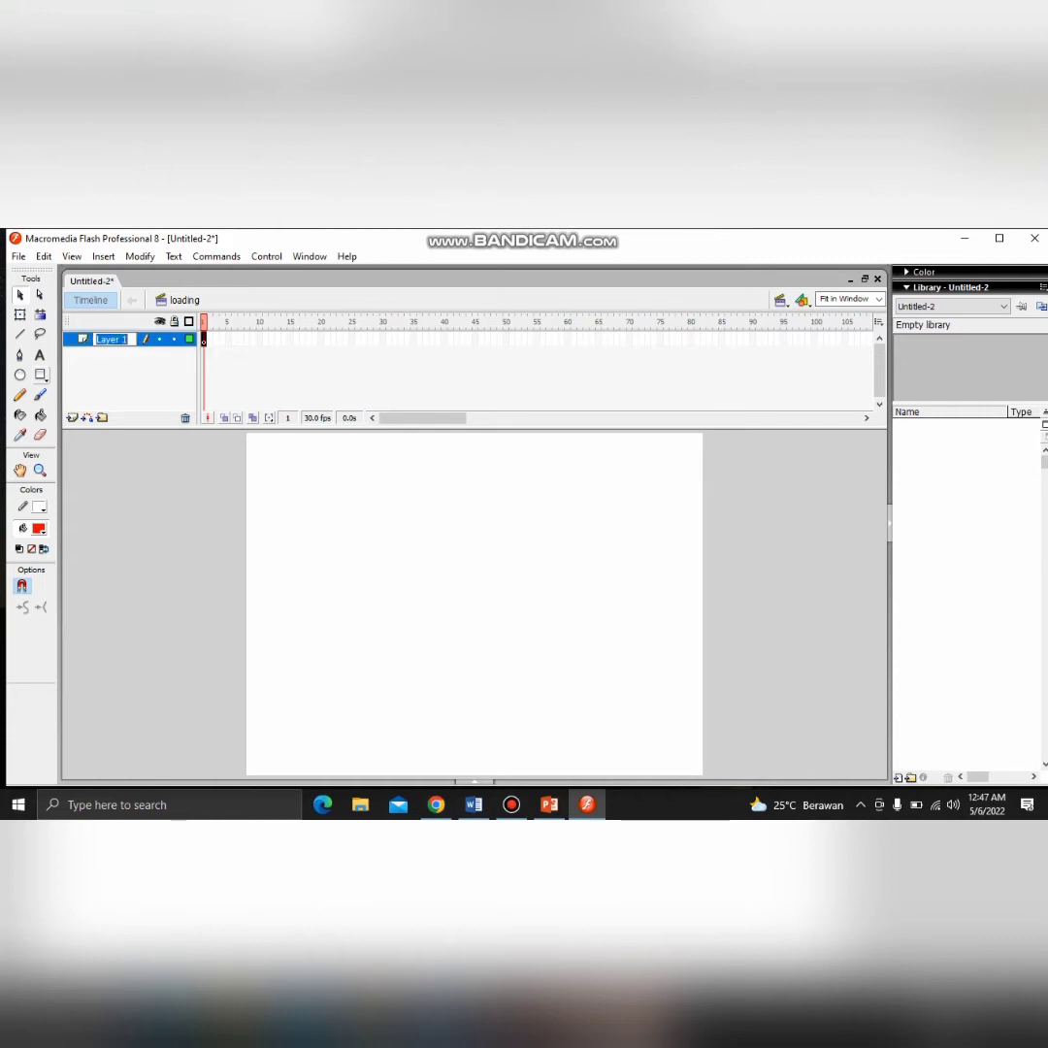
type("backg")
type("ro")
type("und")
key("Return")
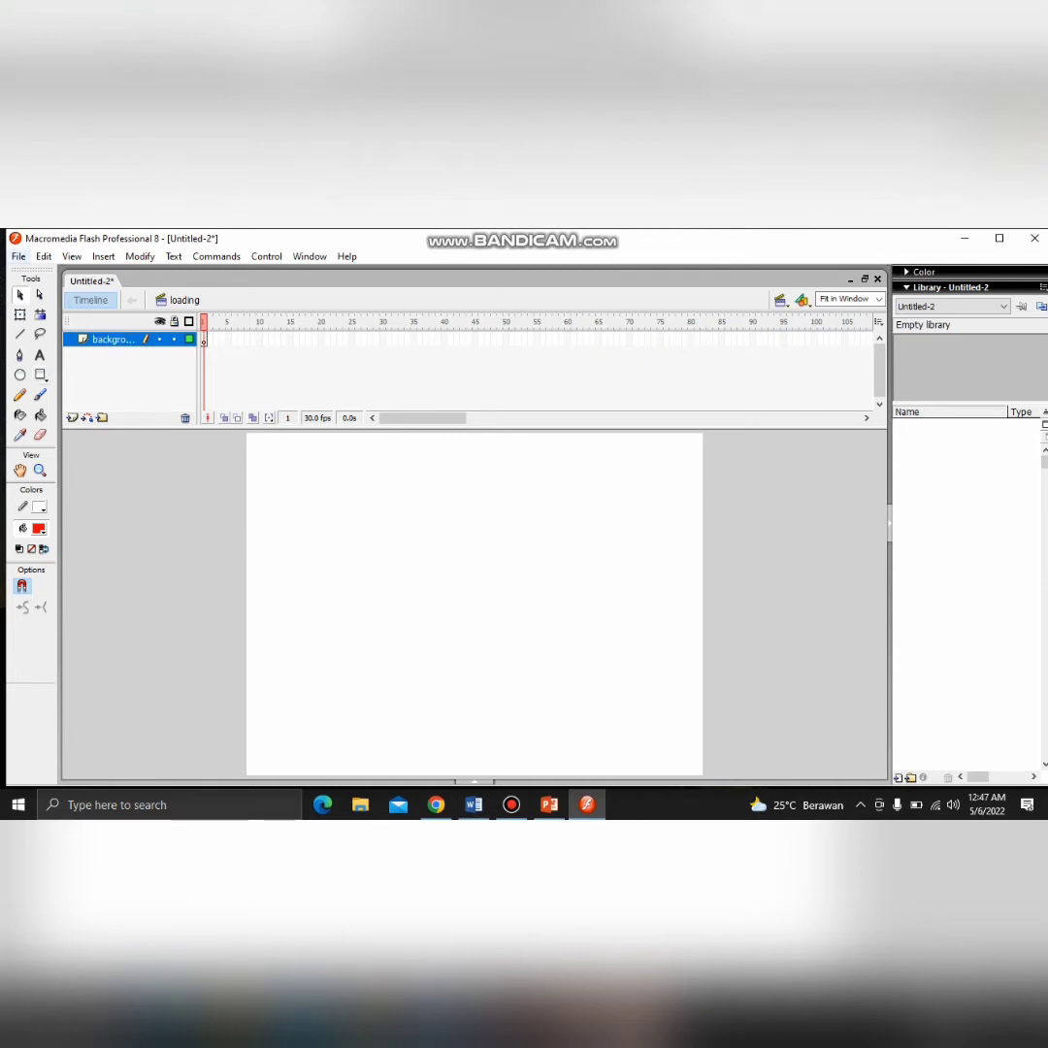
Import the image "background" from the bahan praktikum folder onto the stage of the loading scene
left_click(18, 256)
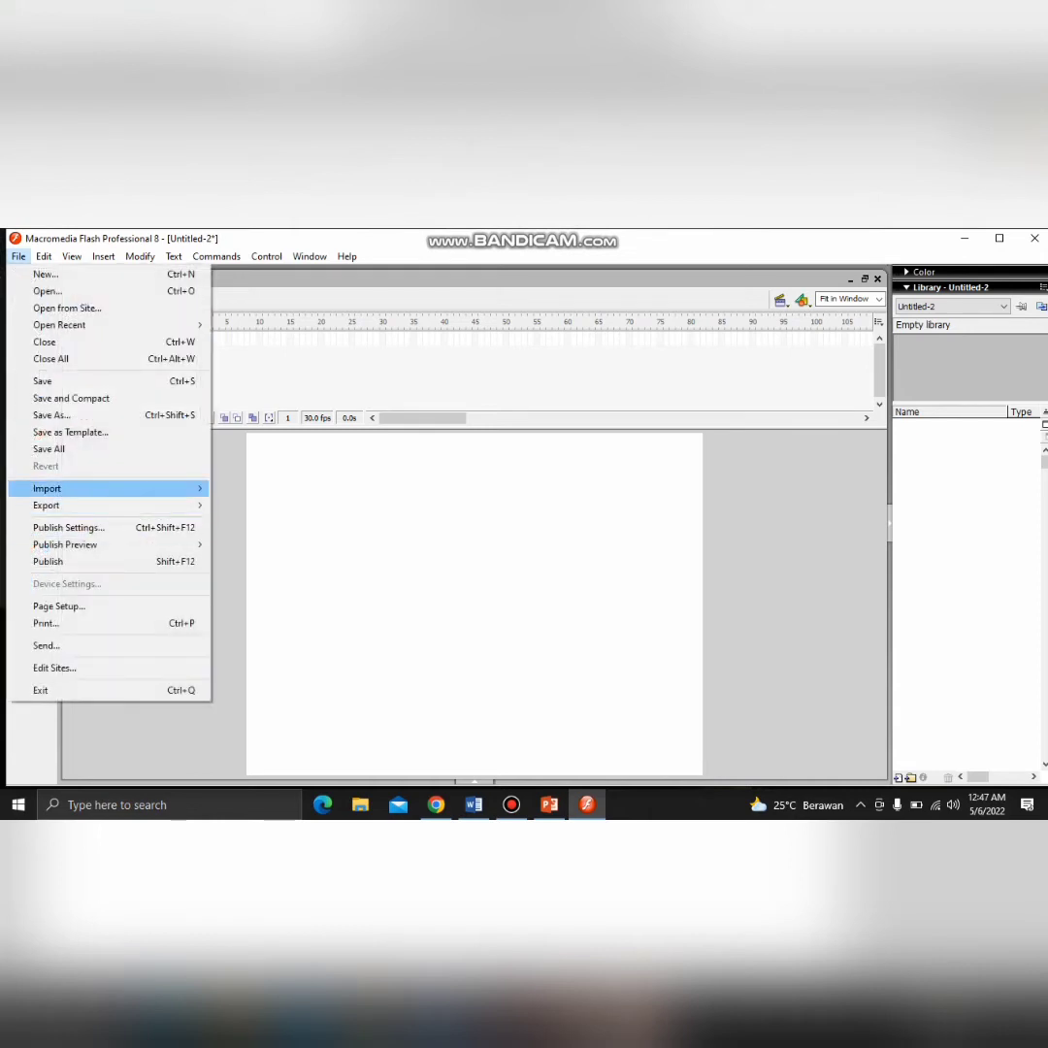
mouse_move(47, 488)
left_click(267, 488)
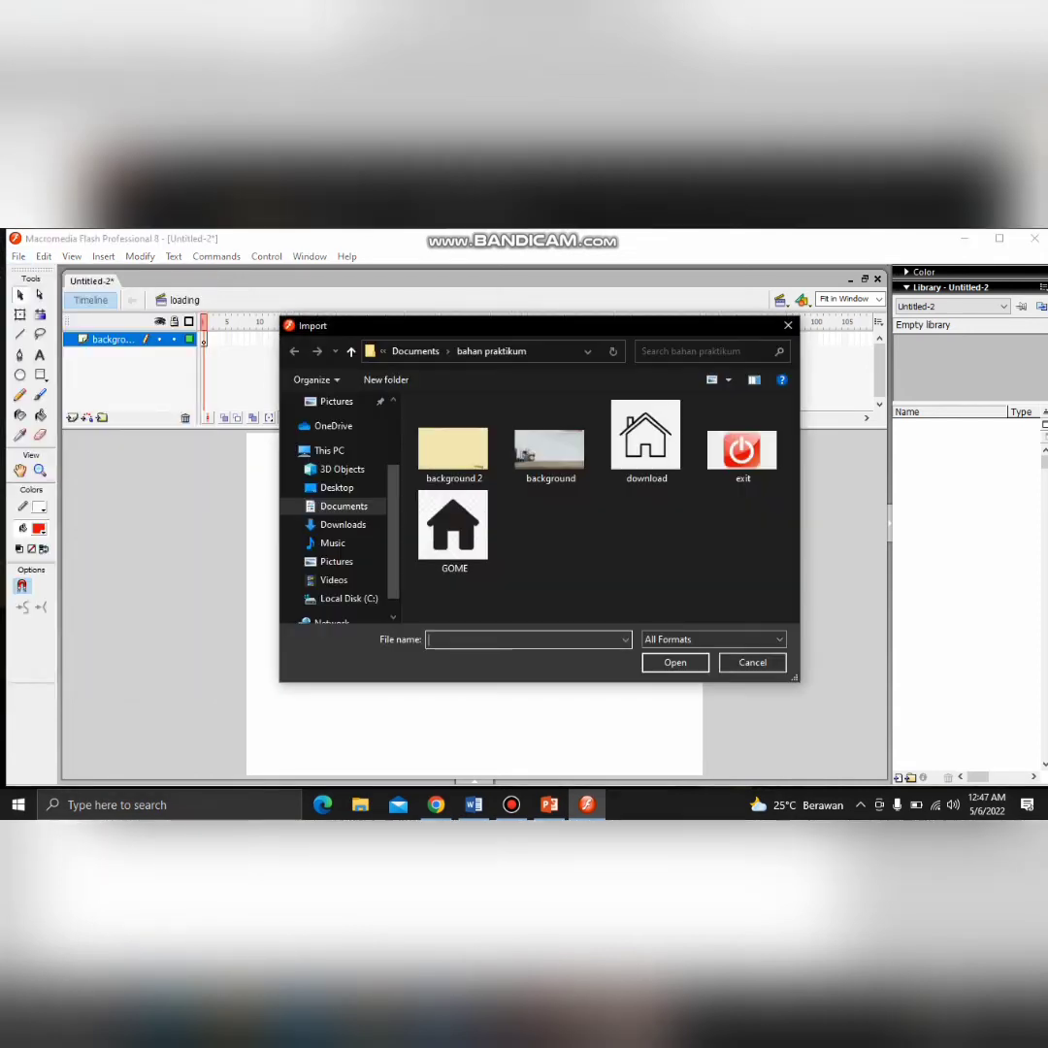
left_click(549, 448)
left_click(674, 662)
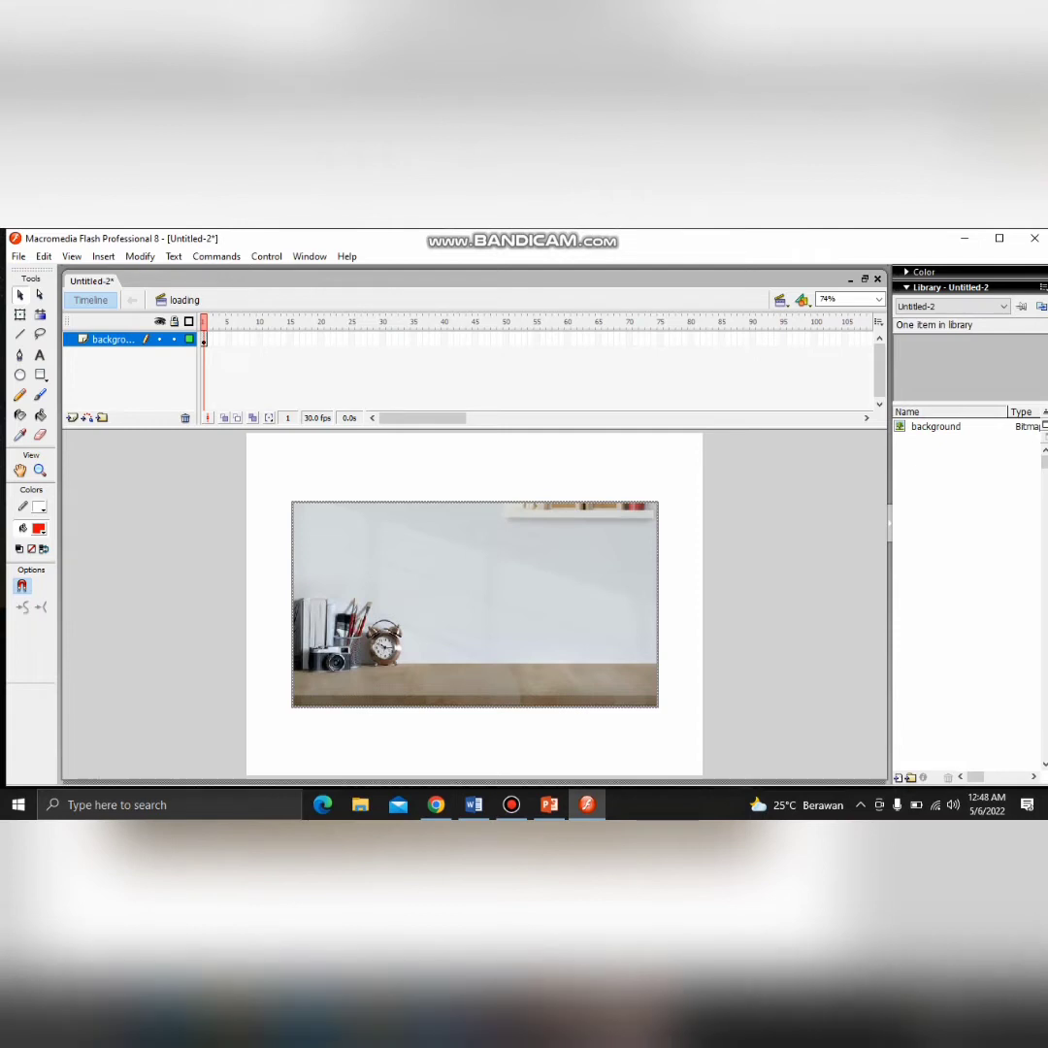
Set the imported background image's width to 800 and height to 600
key("F9")
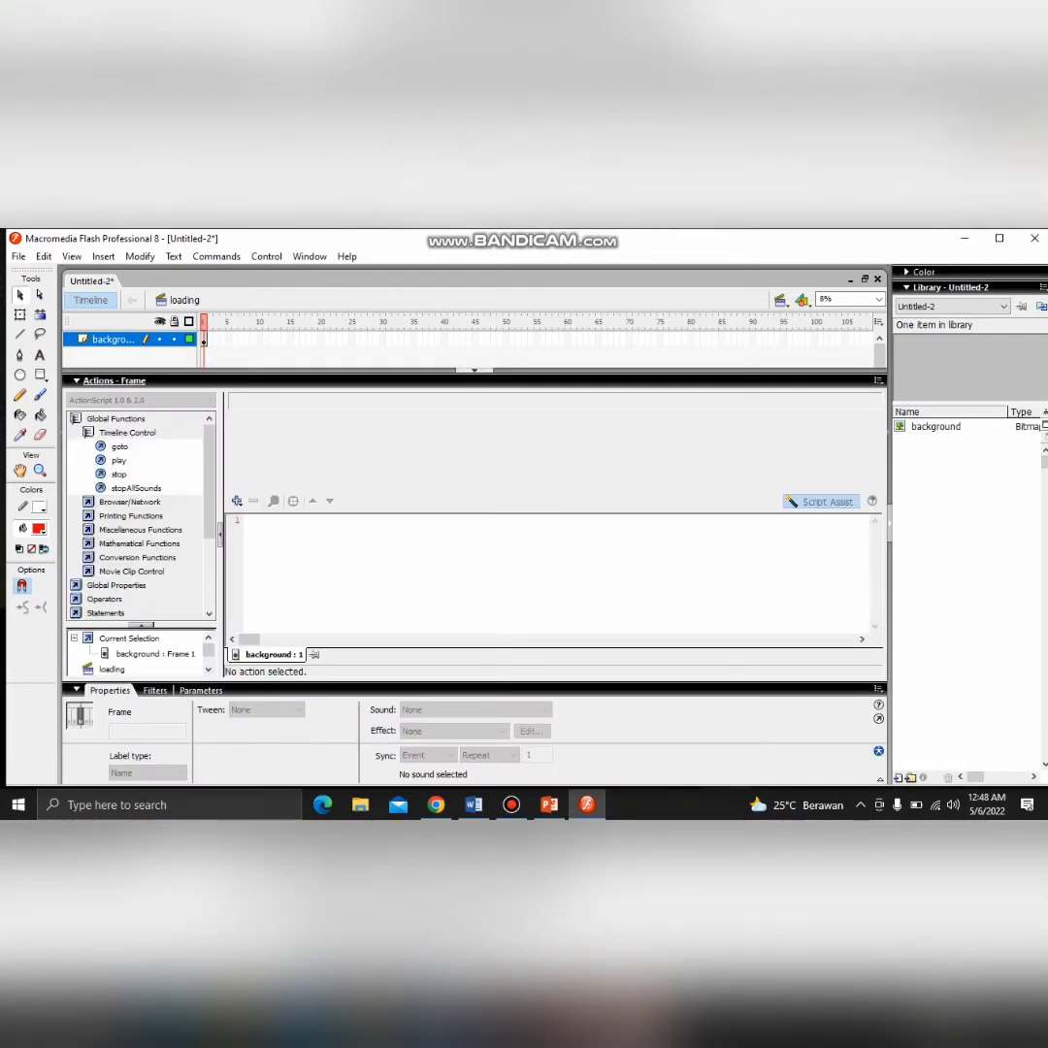
key("F9")
left_click(475, 545)
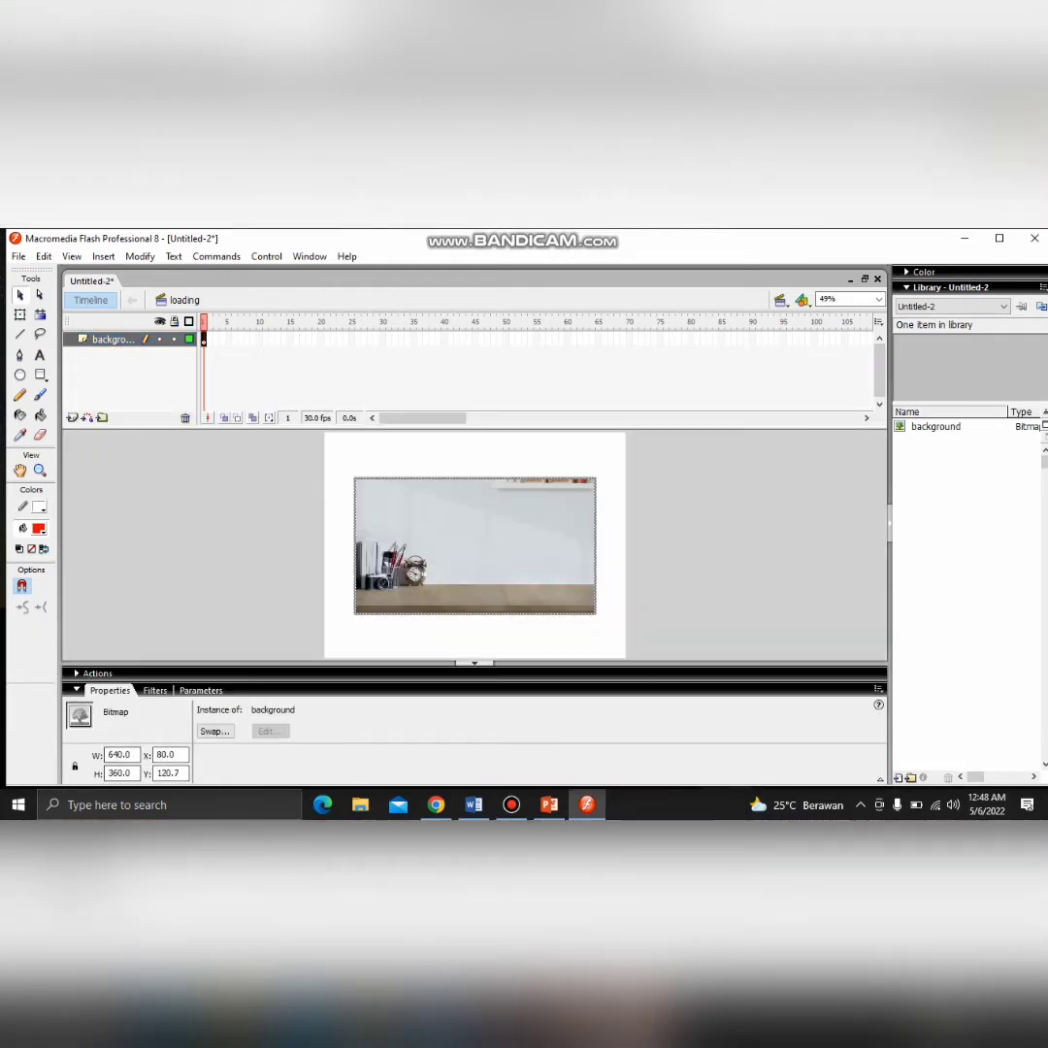
double_click(122, 754)
type("800")
key("Tab")
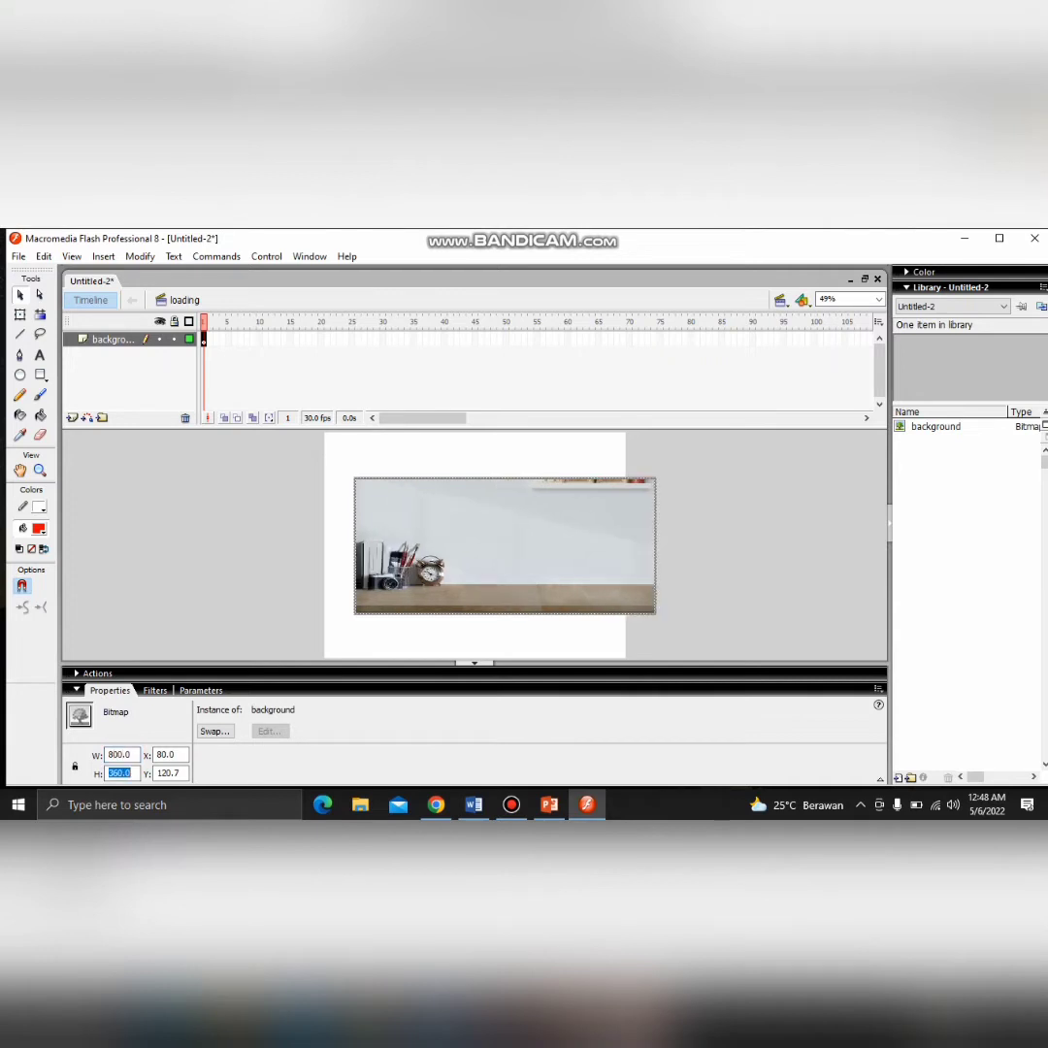
type("600")
key("Tab")
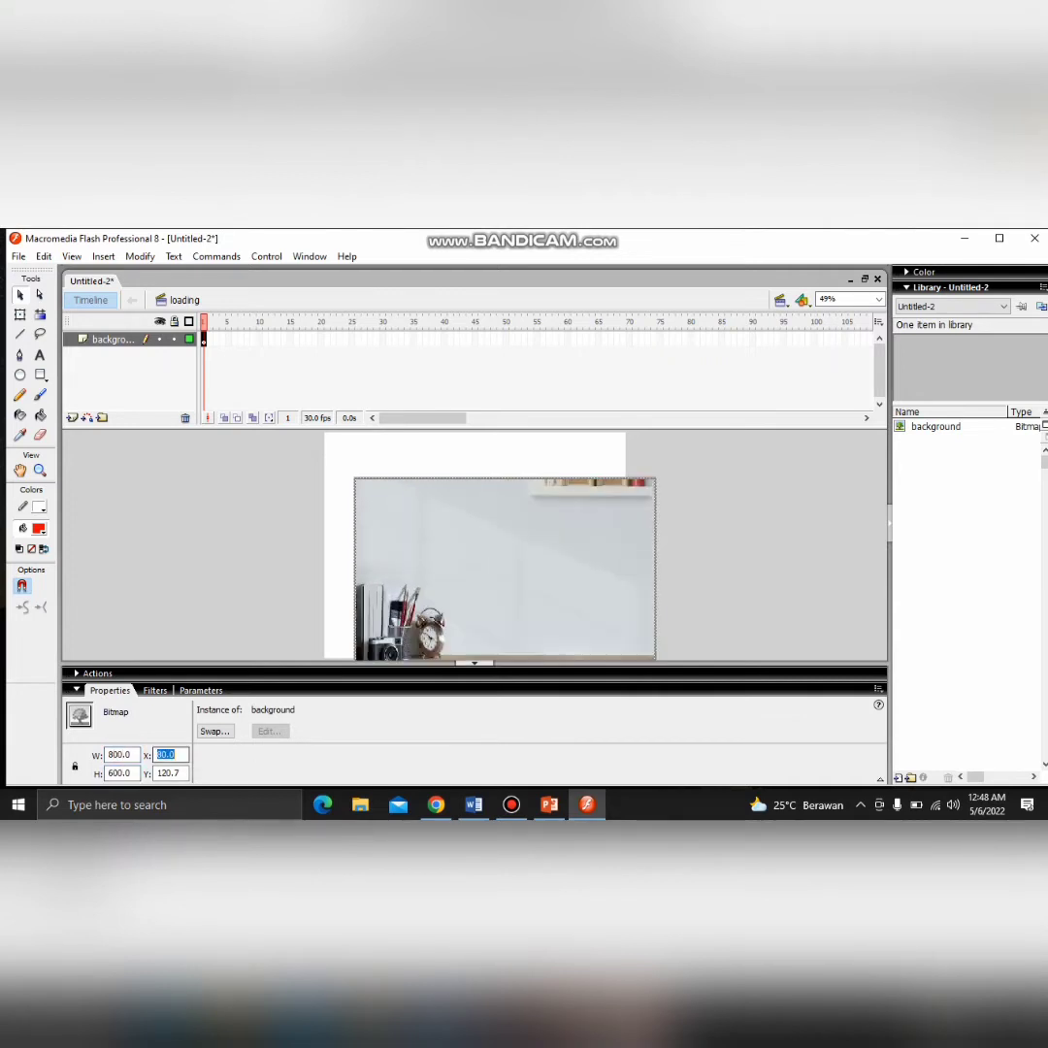
Position the background image at X 0 and Y 0 and collapse its properties
type("0")
key("Tab")
type("0")
key("Return")
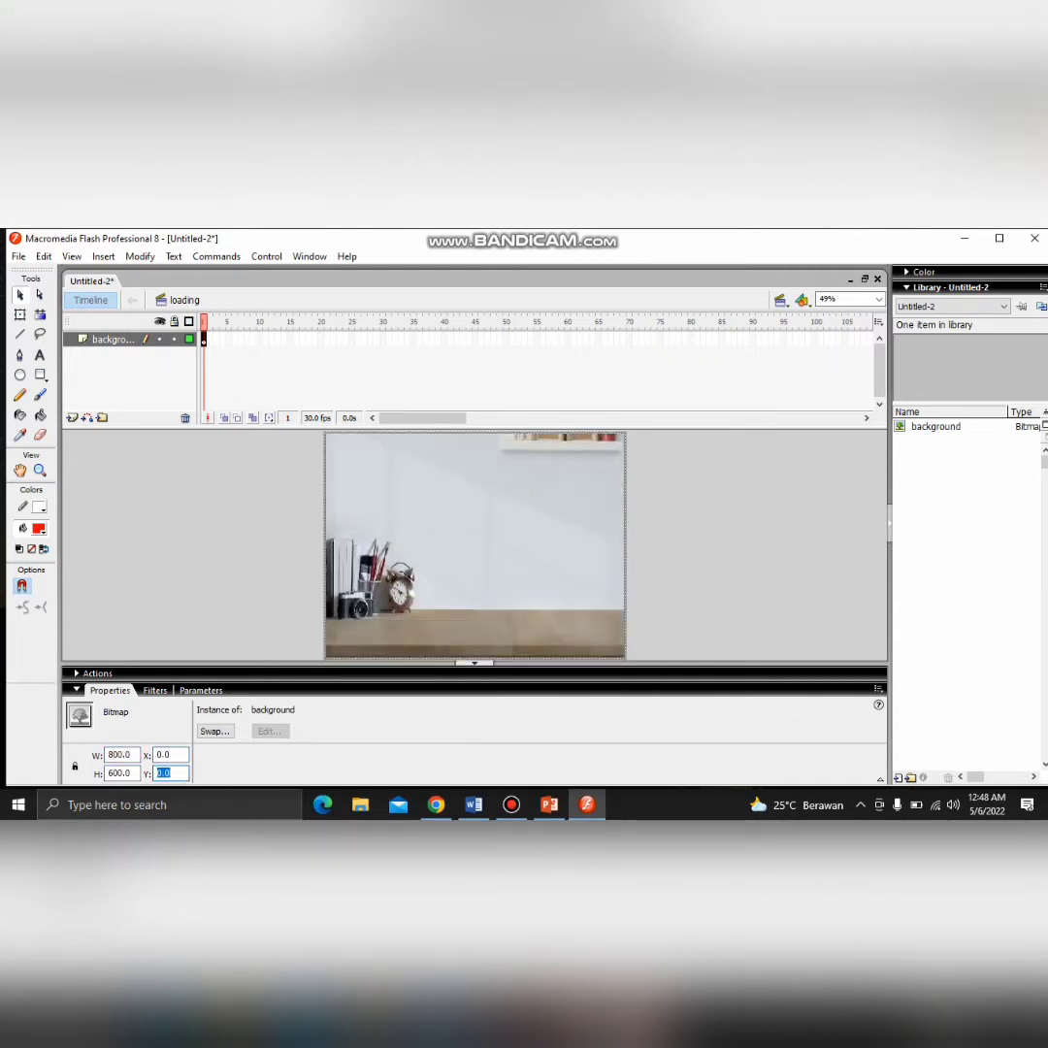
left_click(475, 663)
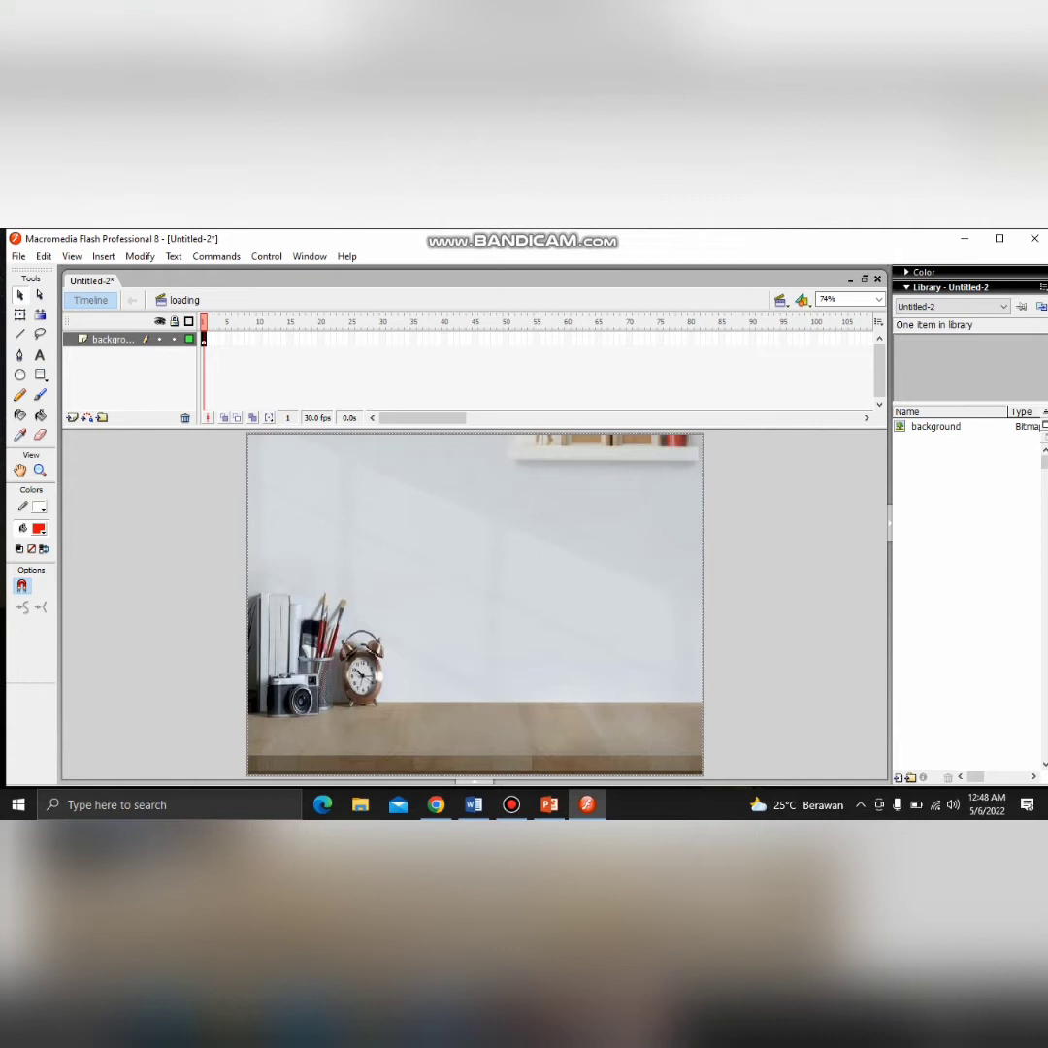
Add a new layer above the background layer and name it "kotak"
left_click(71, 419)
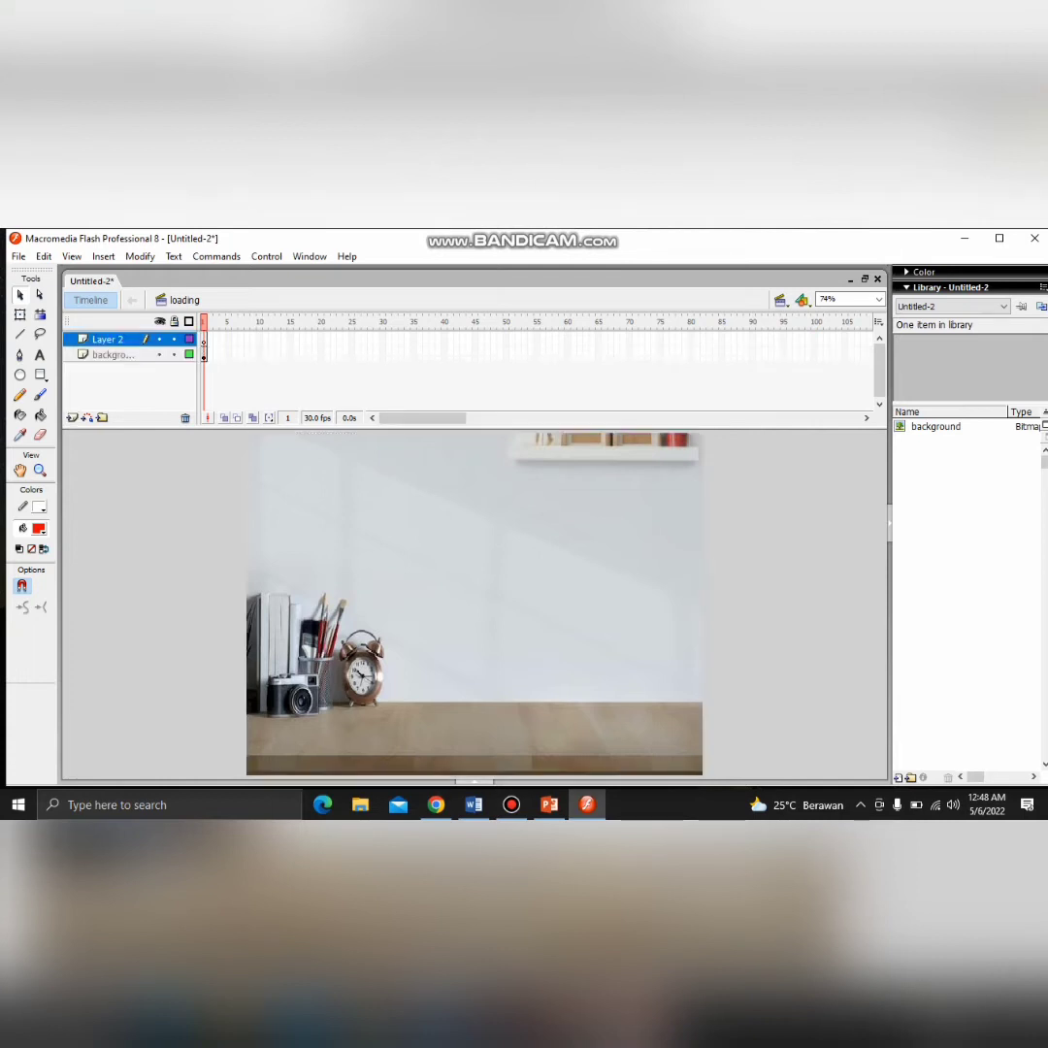
double_click(108, 338)
key("BackSpace")
type("loading")
key("BackSpace")
key("BackSpace")
key("BackSpace")
key("BackSpace")
key("BackSpace")
key("BackSpace")
key("BackSpace")
type("kotak")
key("Return")
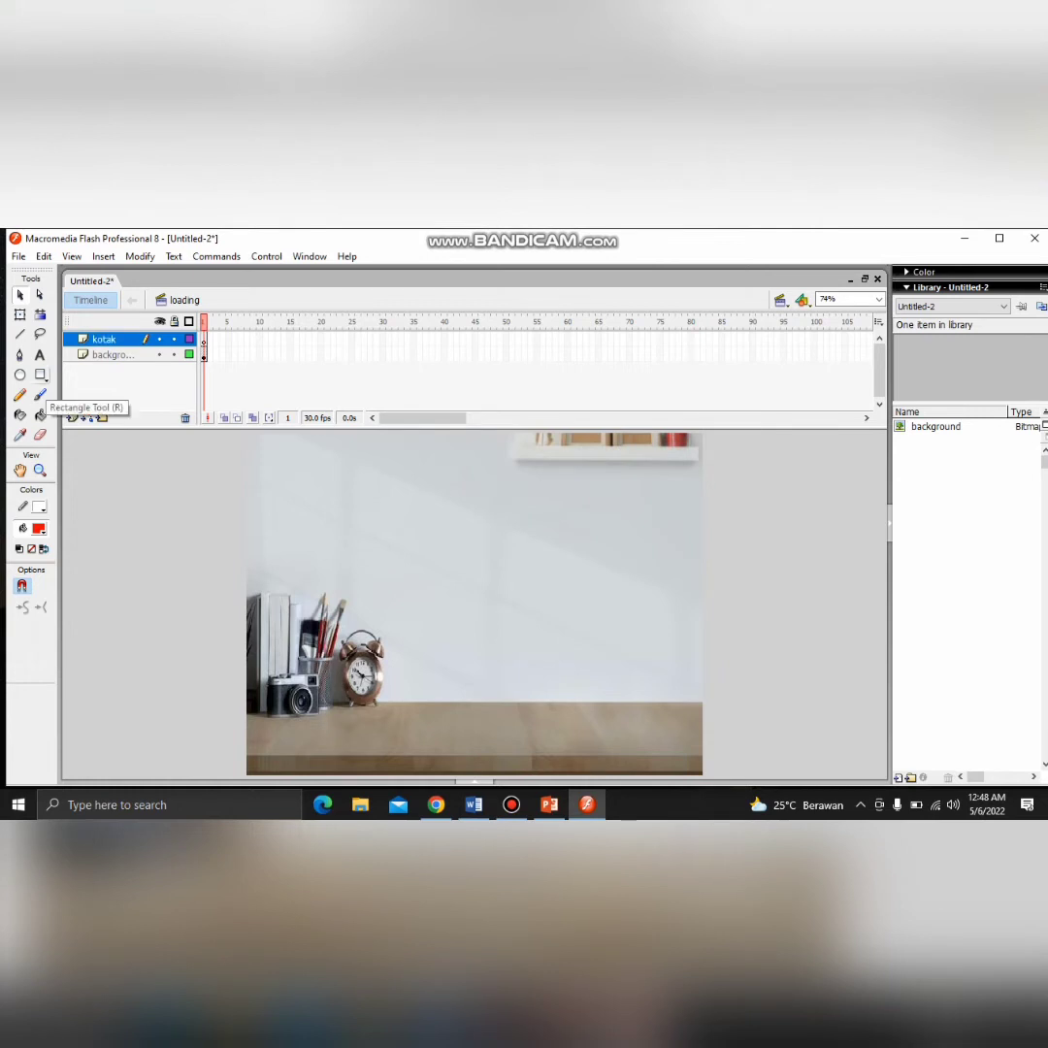
Draw a long, thin red rectangle with the Rectangle tool just above the desk, beside the alarm clock, on the kotak layer
left_click(41, 375)
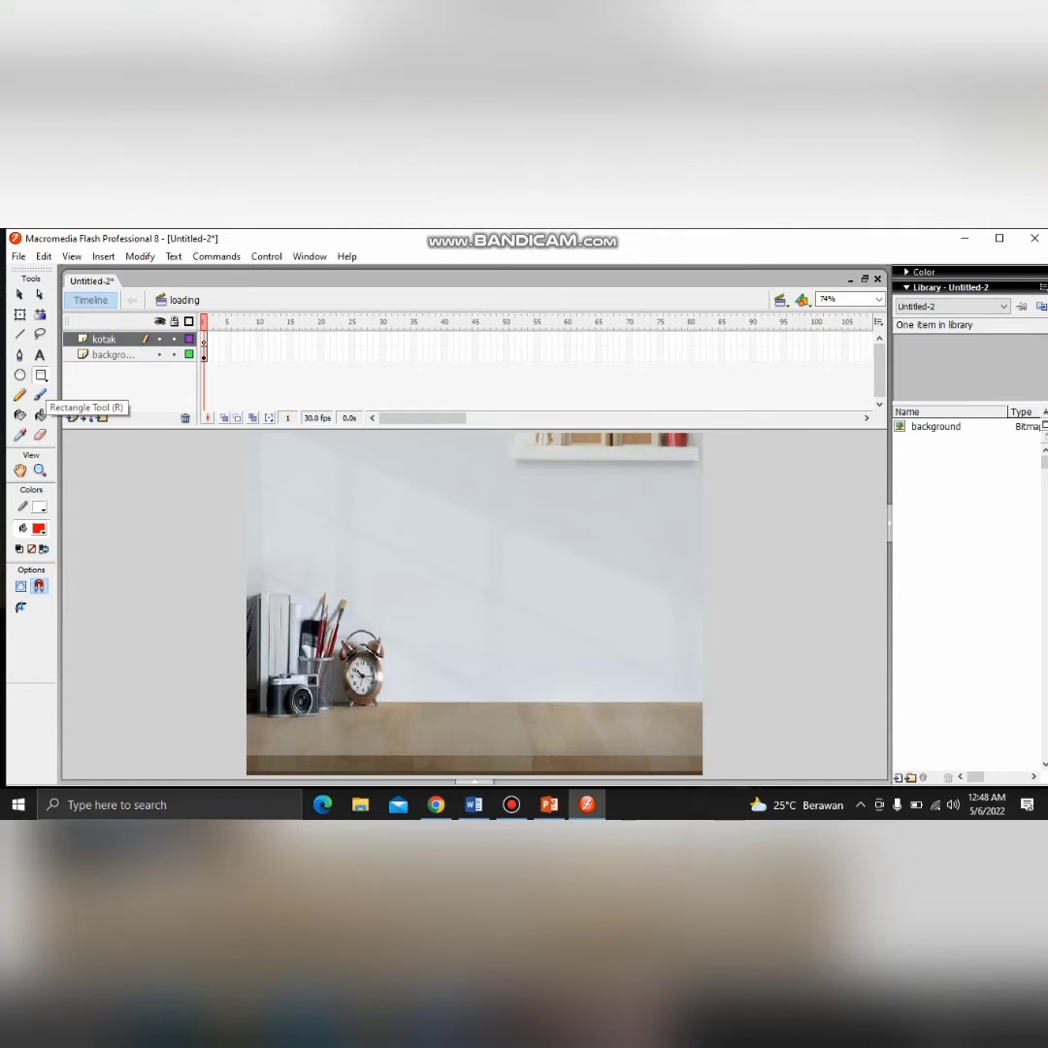
left_click_drag(401, 678, 694, 697)
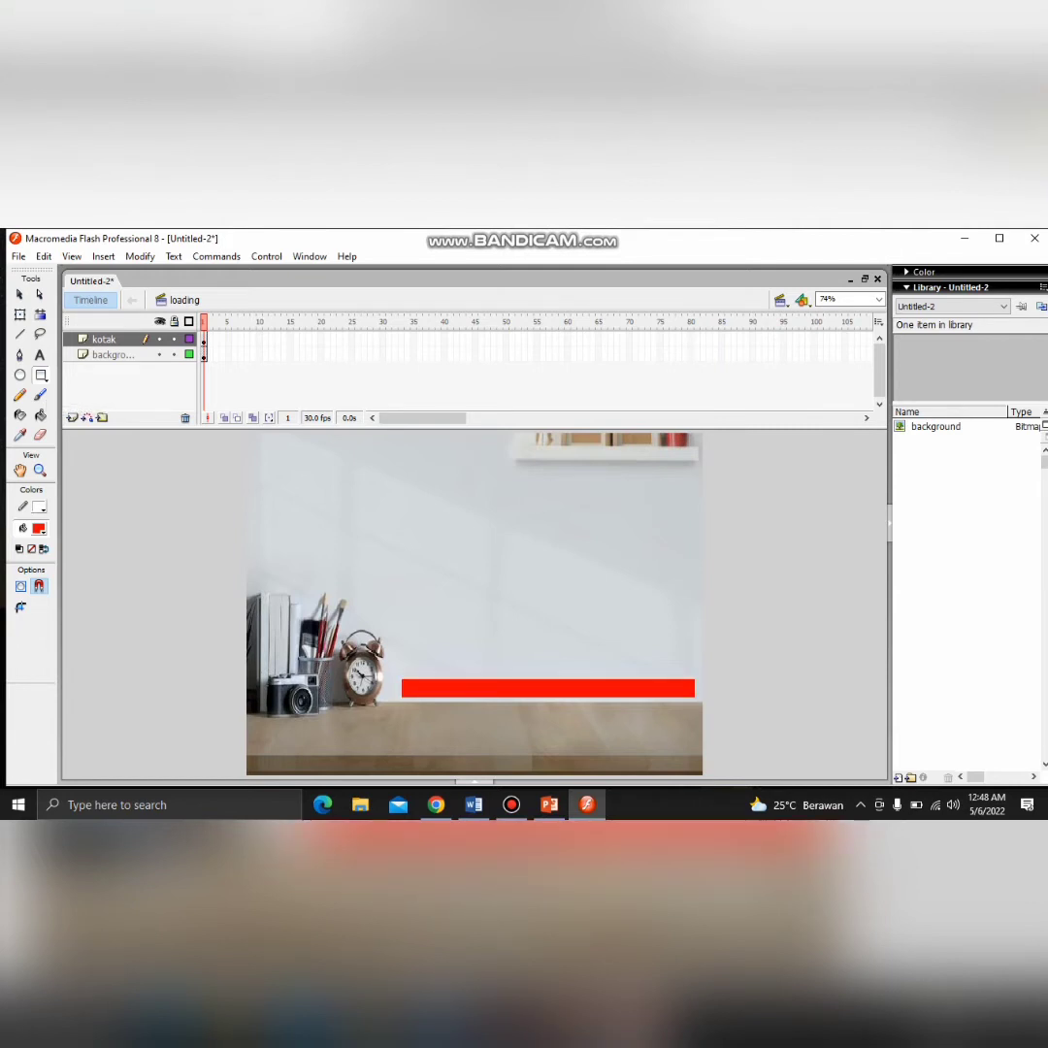
left_click(19, 295)
Change the fill colour of the rectangle on the kotak layer to blue
left_click(204, 341)
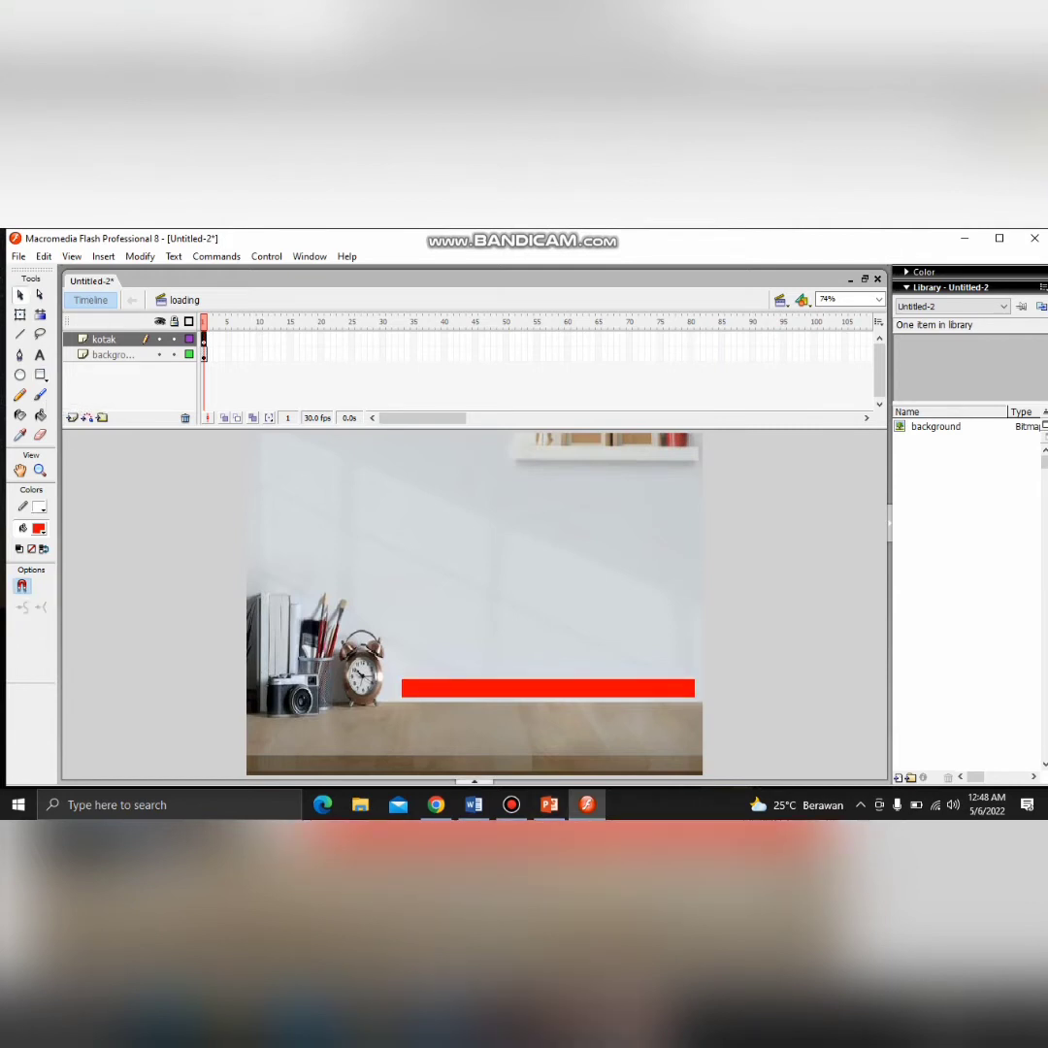
left_click(39, 528)
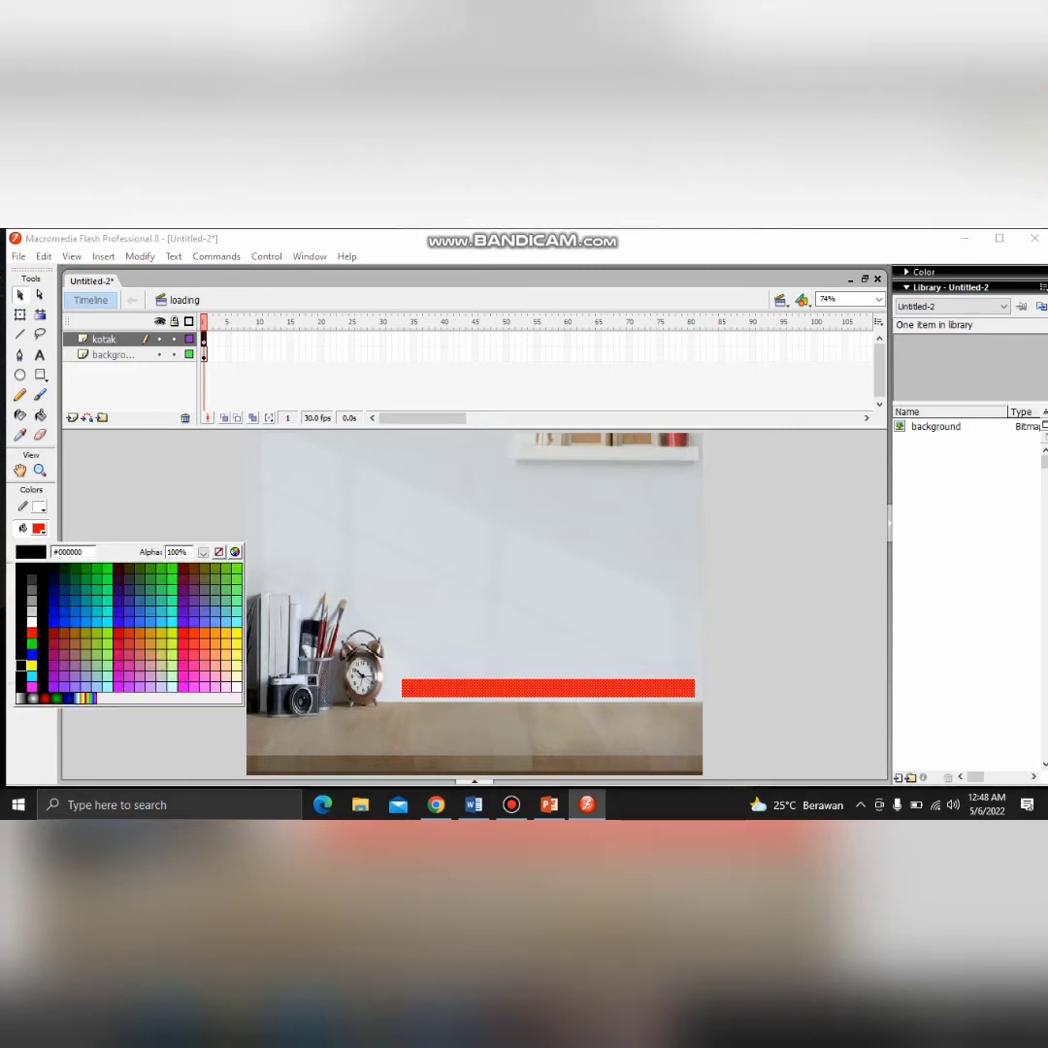
left_click(21, 668)
left_click(39, 528)
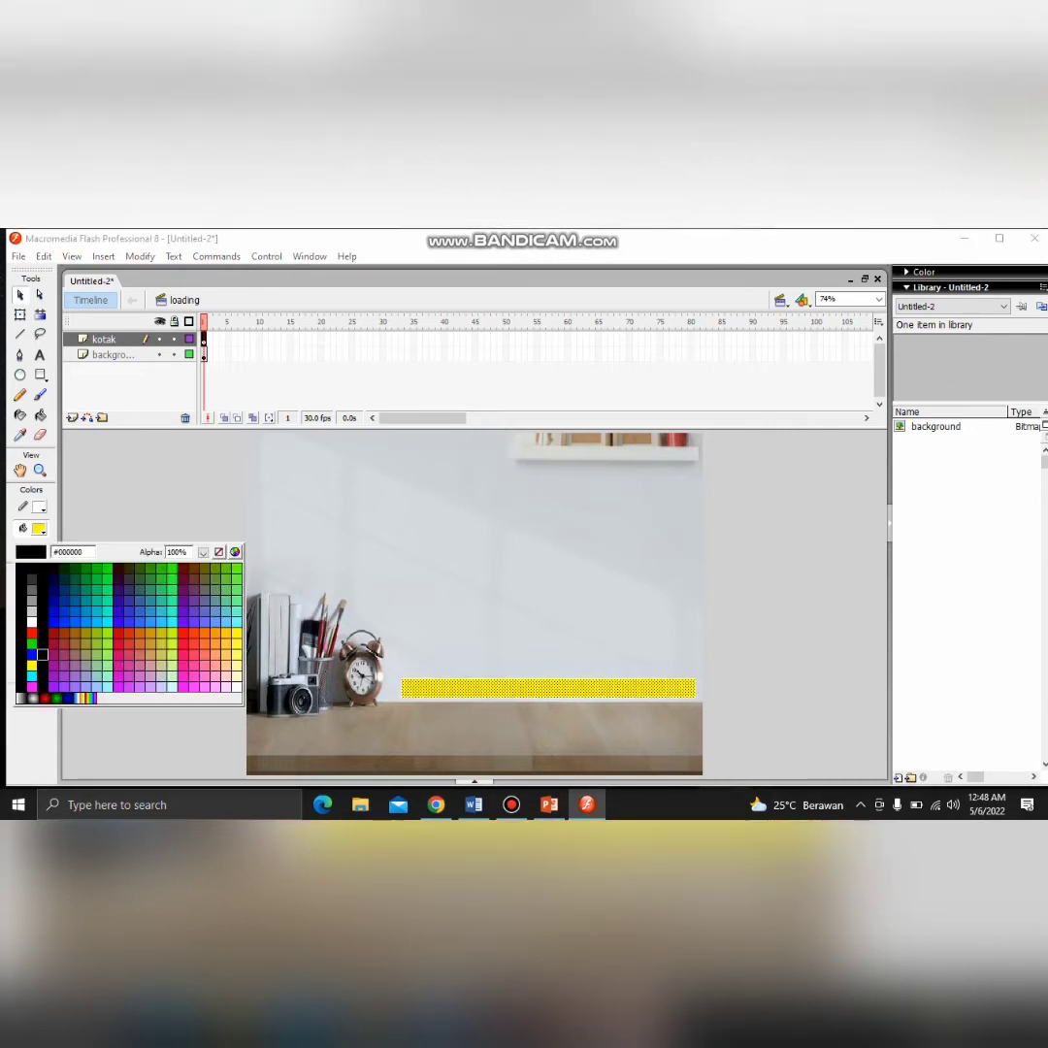
left_click(22, 660)
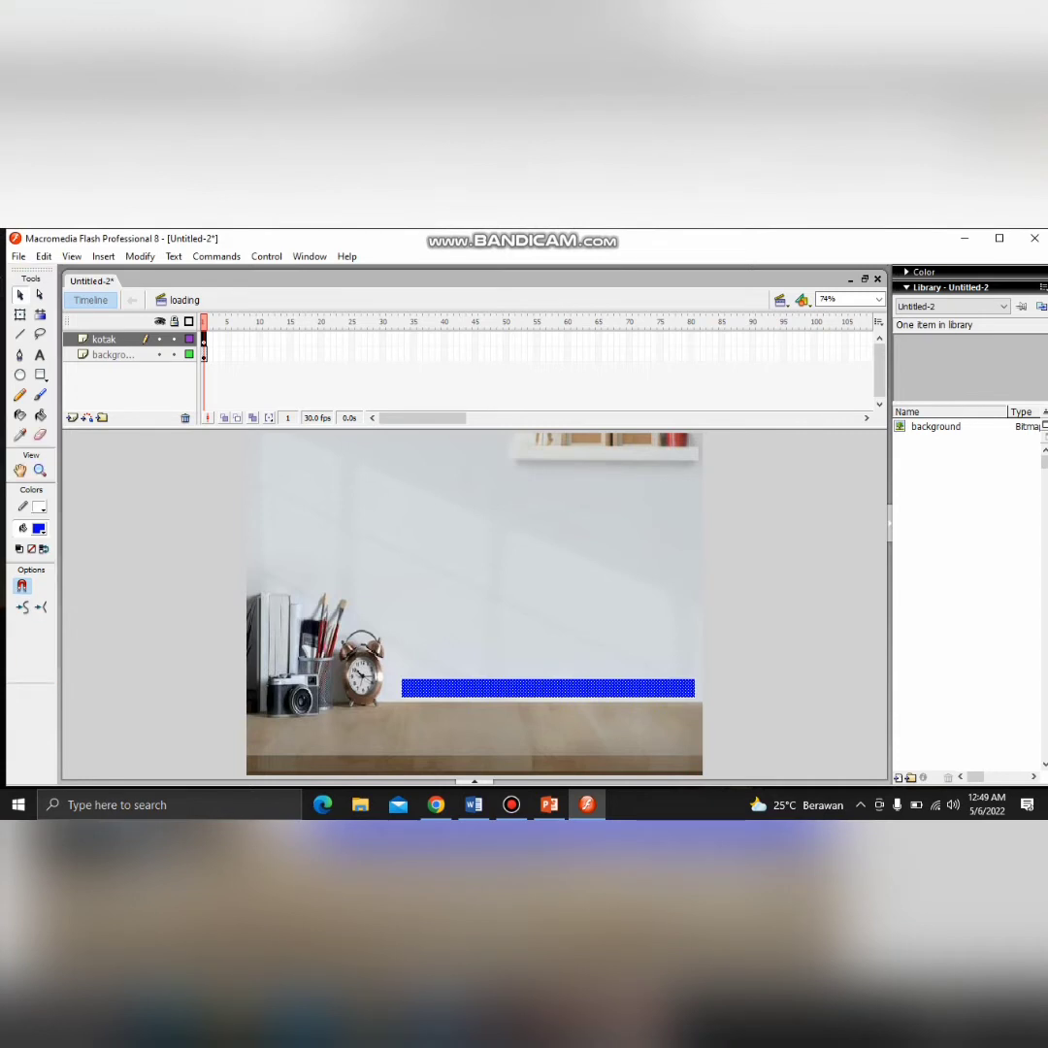
right_click(492, 689)
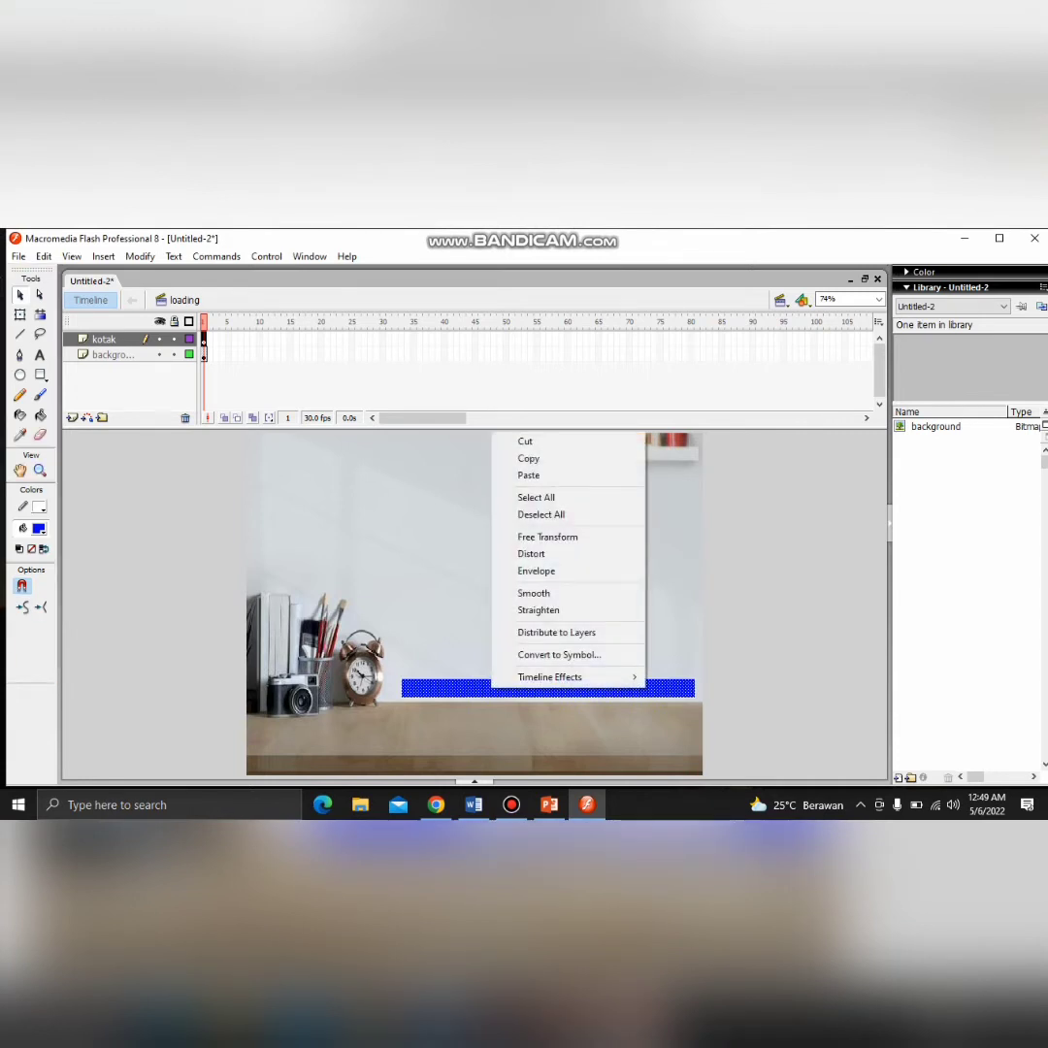
left_click(560, 655)
right_click(456, 688)
key("Escape")
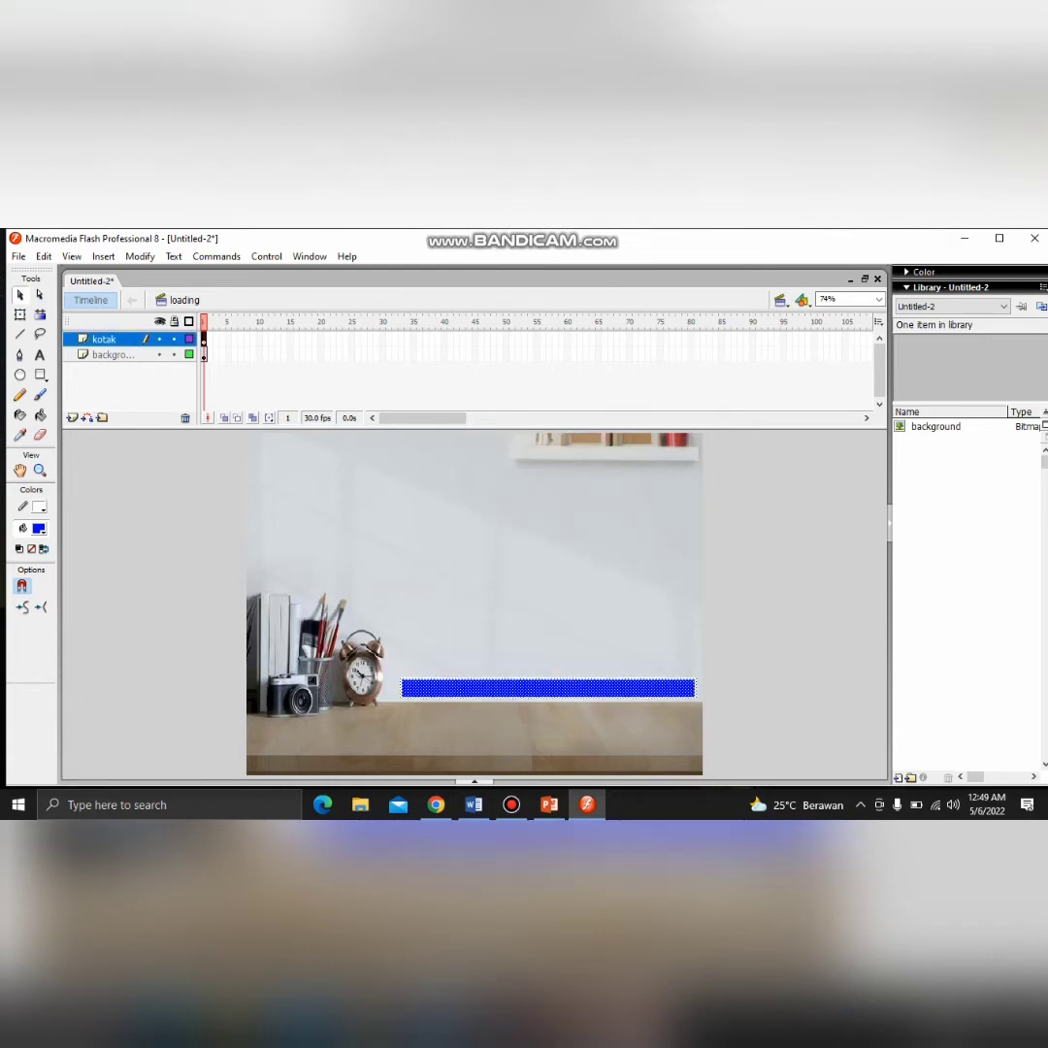
Create a motion tween at frame 1 of the kotak layer and shrink the blue bar to a thin sliver at its left end
right_click(203, 340)
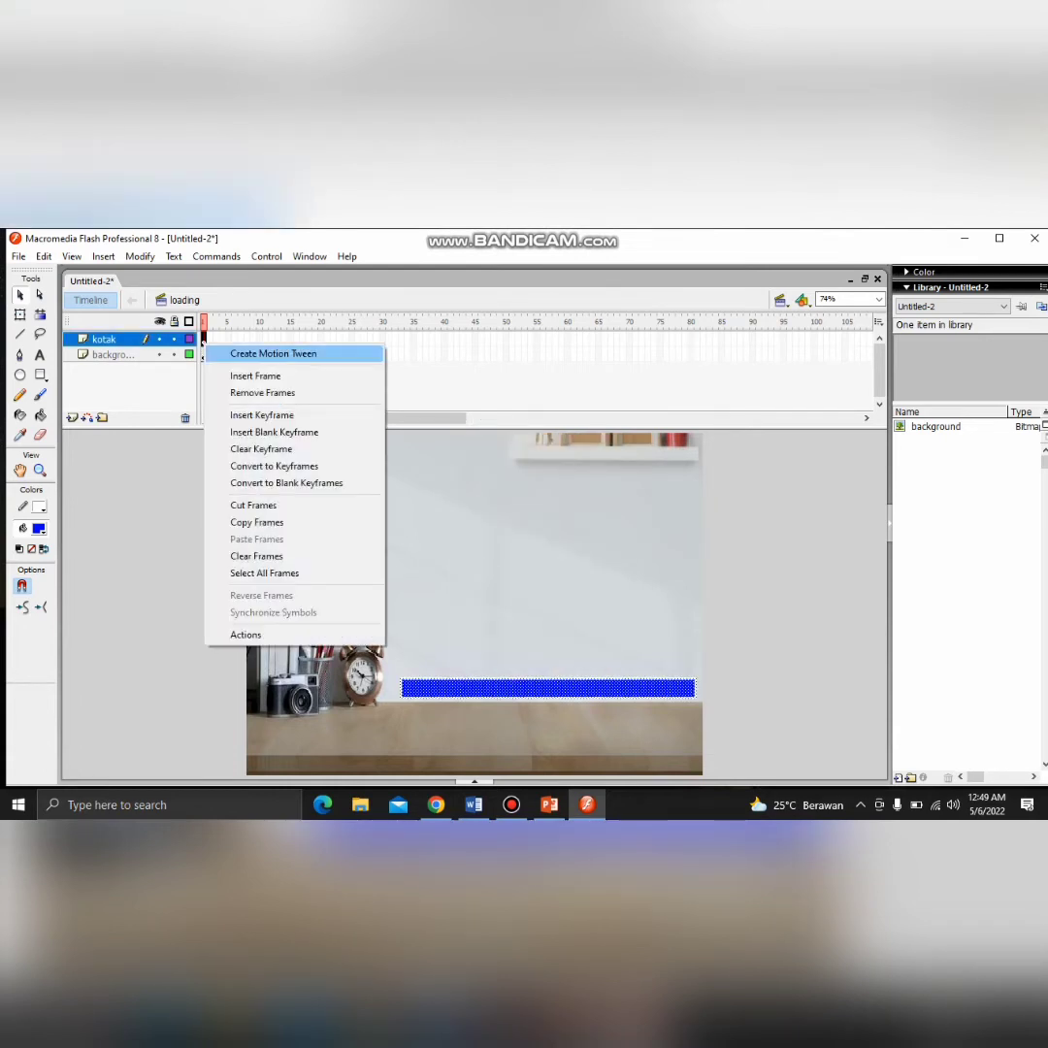
left_click(273, 353)
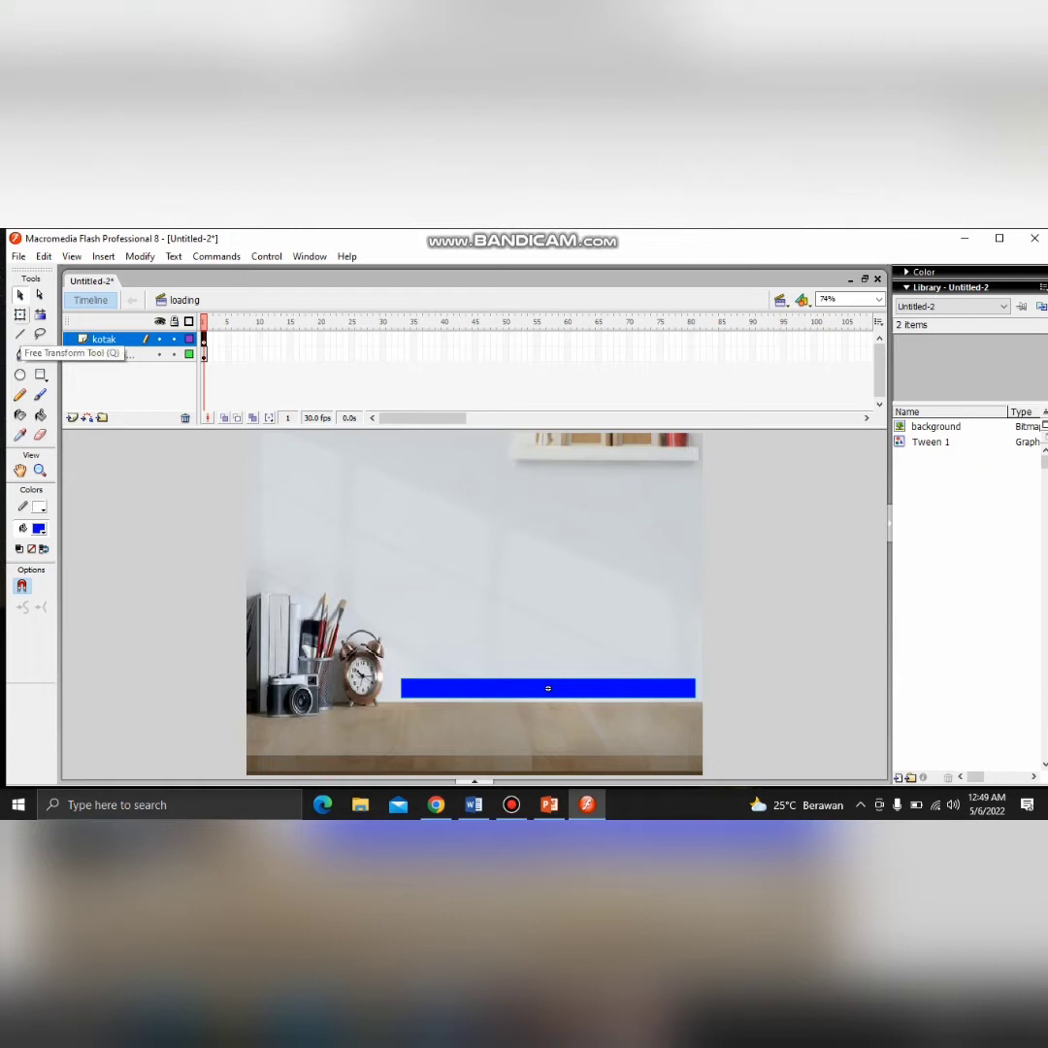
key("q")
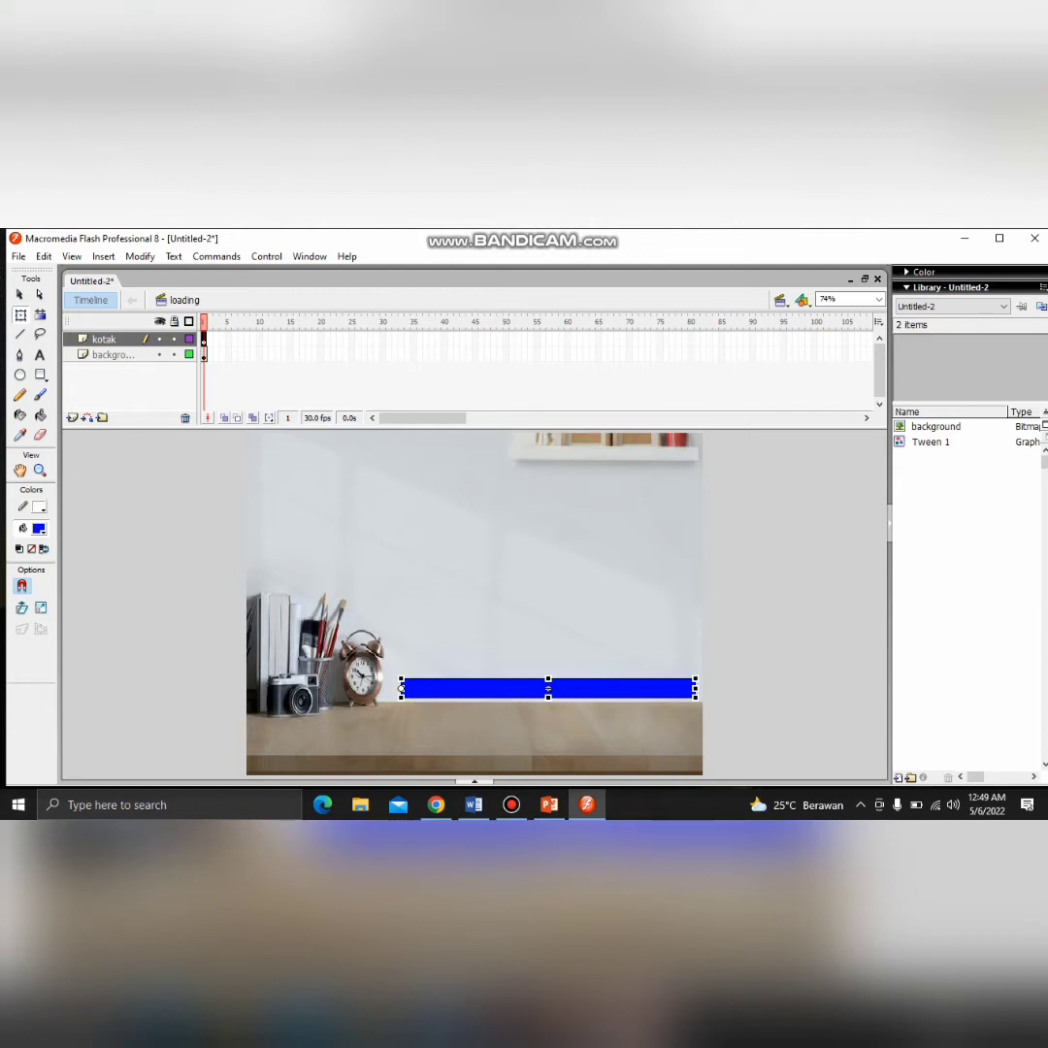
mouse_move(401, 688)
left_mouse_down()
mouse_move(421, 688)
mouse_move(404, 688)
left_mouse_up()
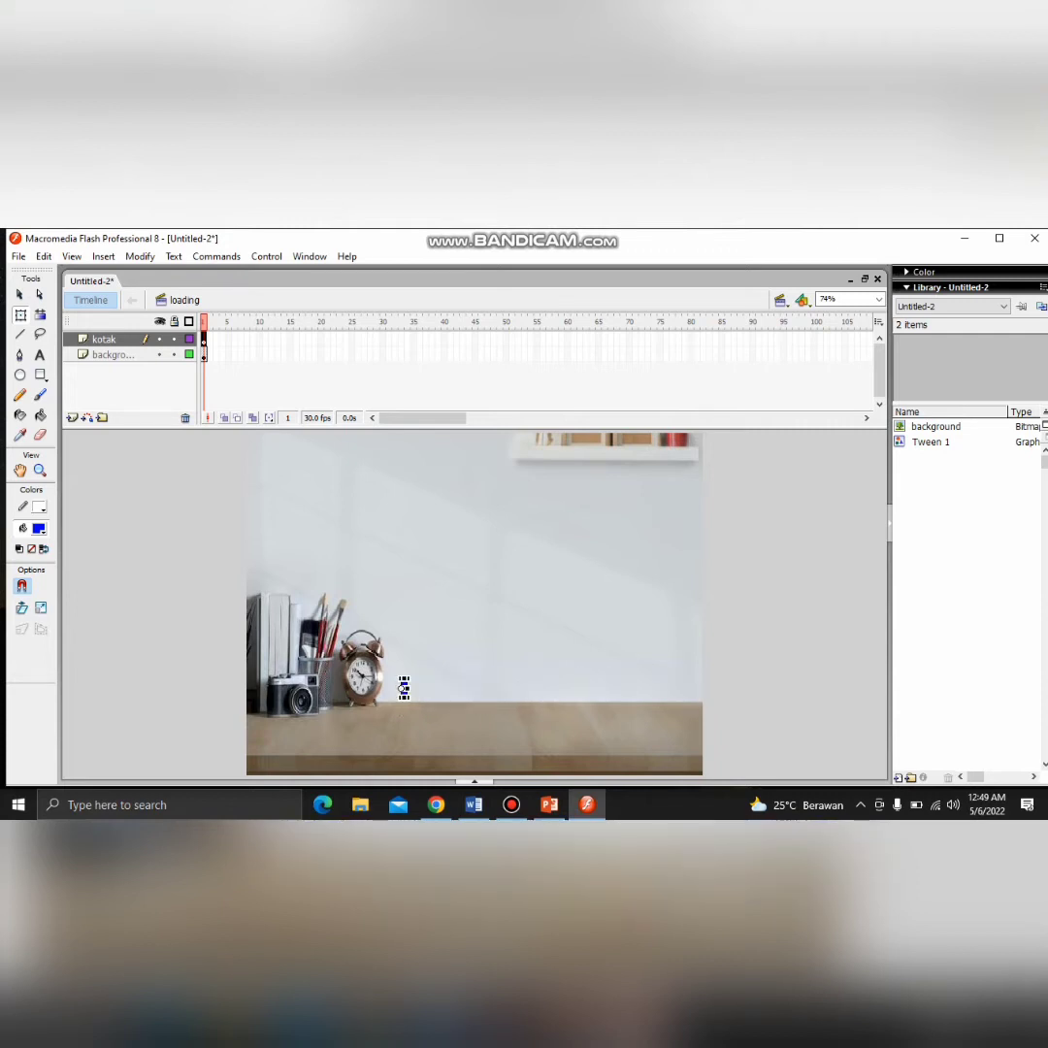
left_click(20, 294)
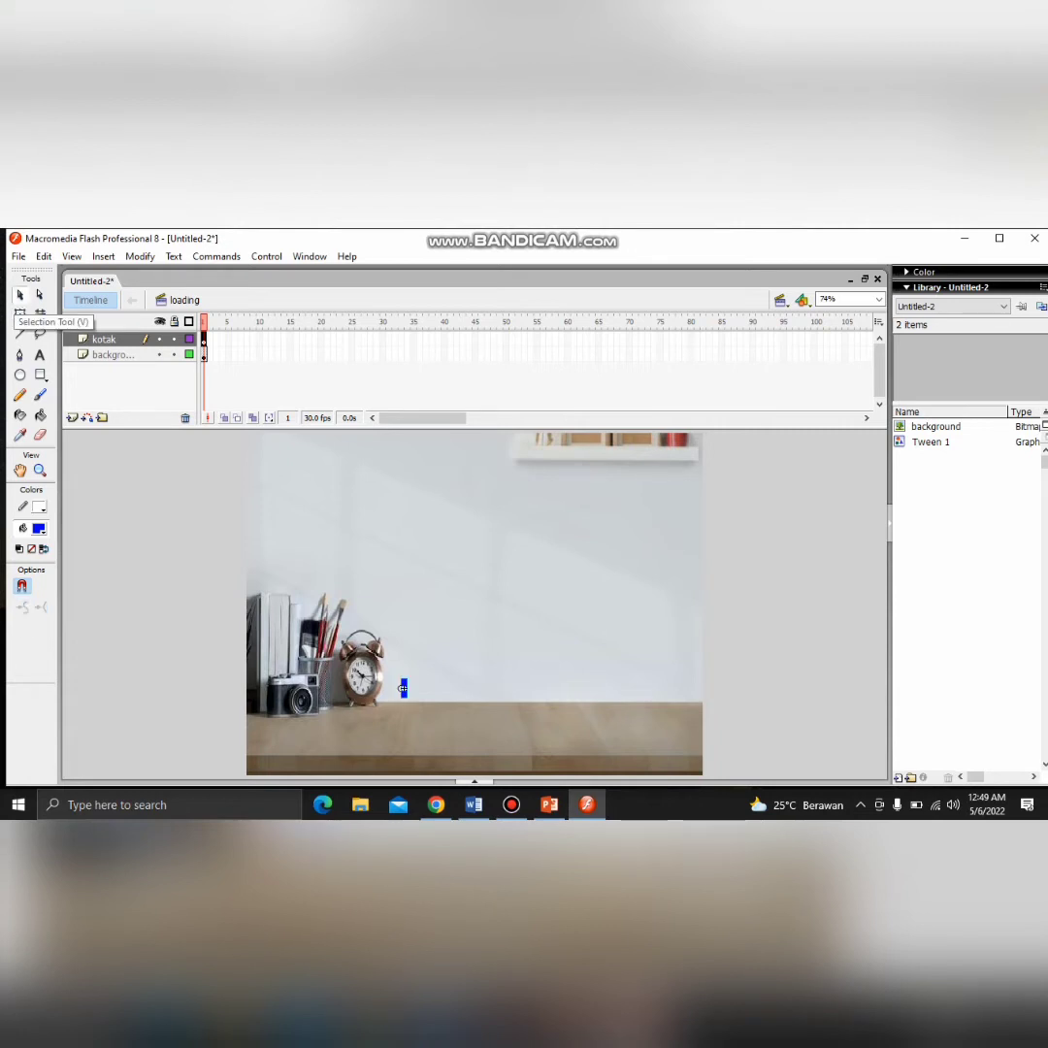
Insert a keyframe at frame 80 of the kotak layer
left_click(114, 339)
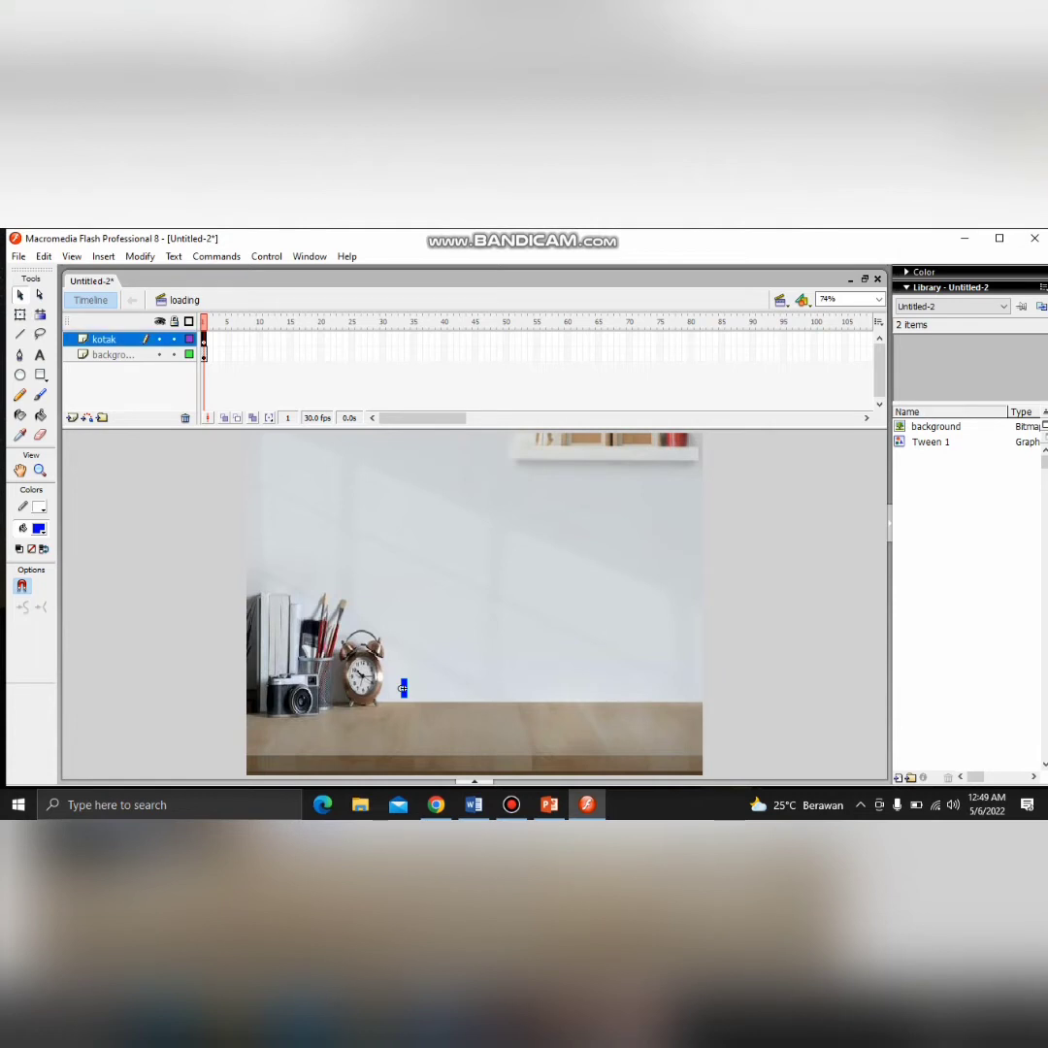
left_click(689, 339)
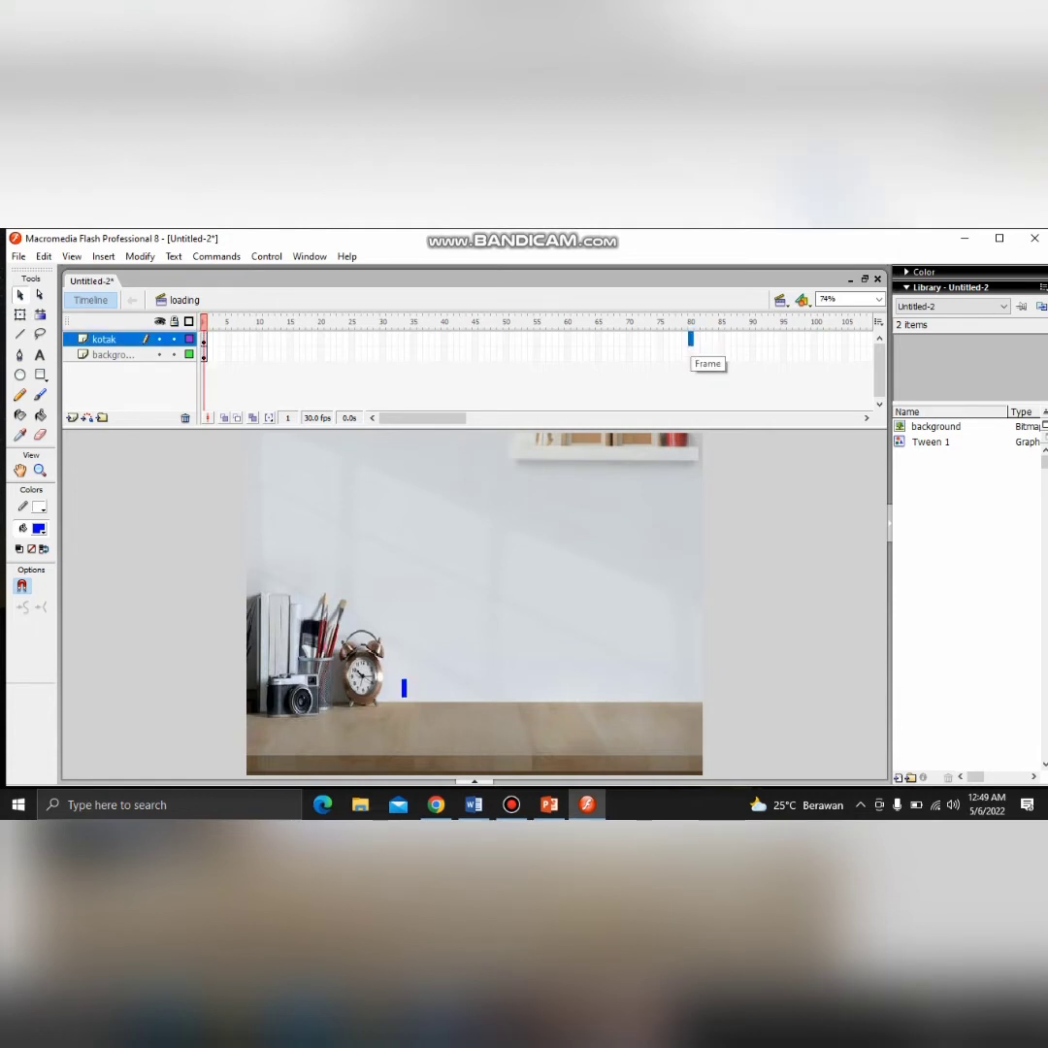
right_click(690, 339)
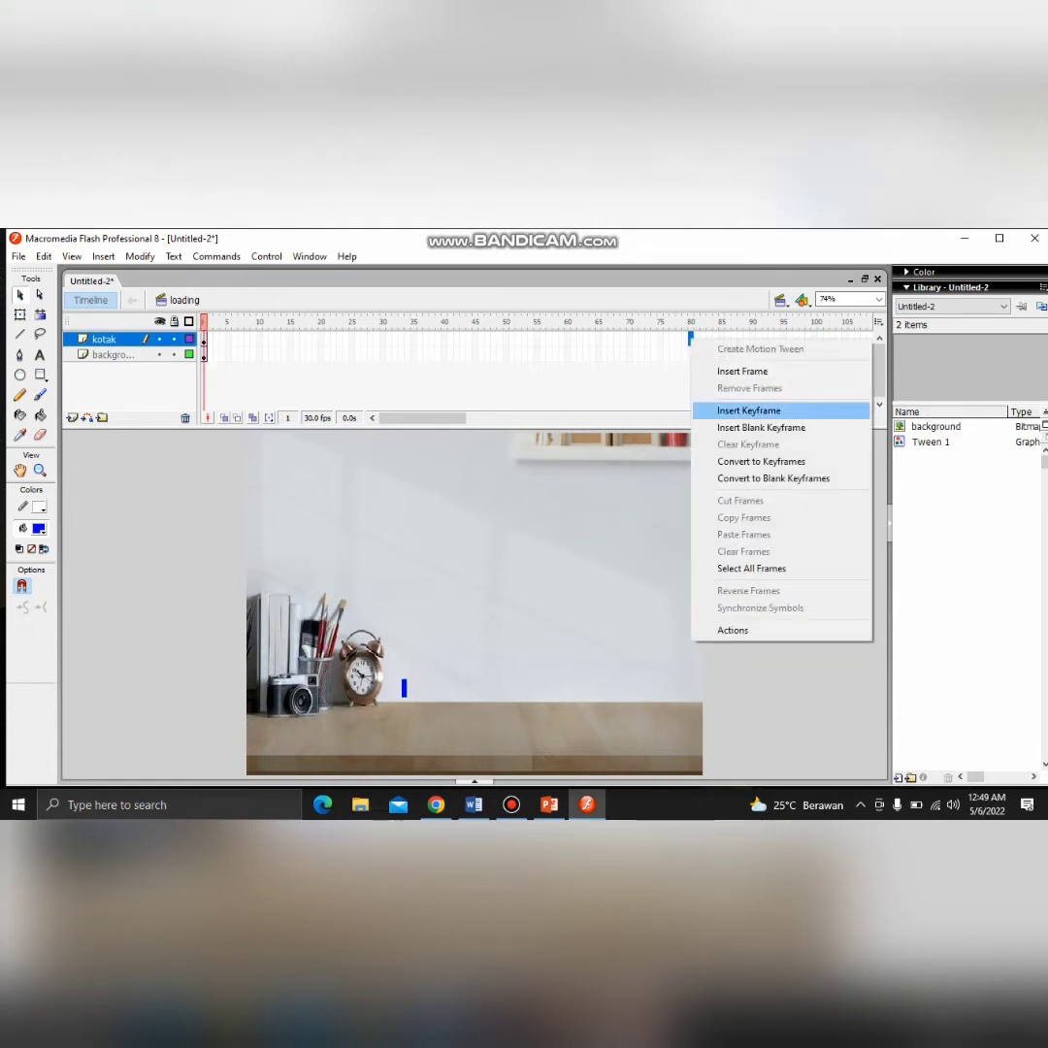
left_click(748, 410)
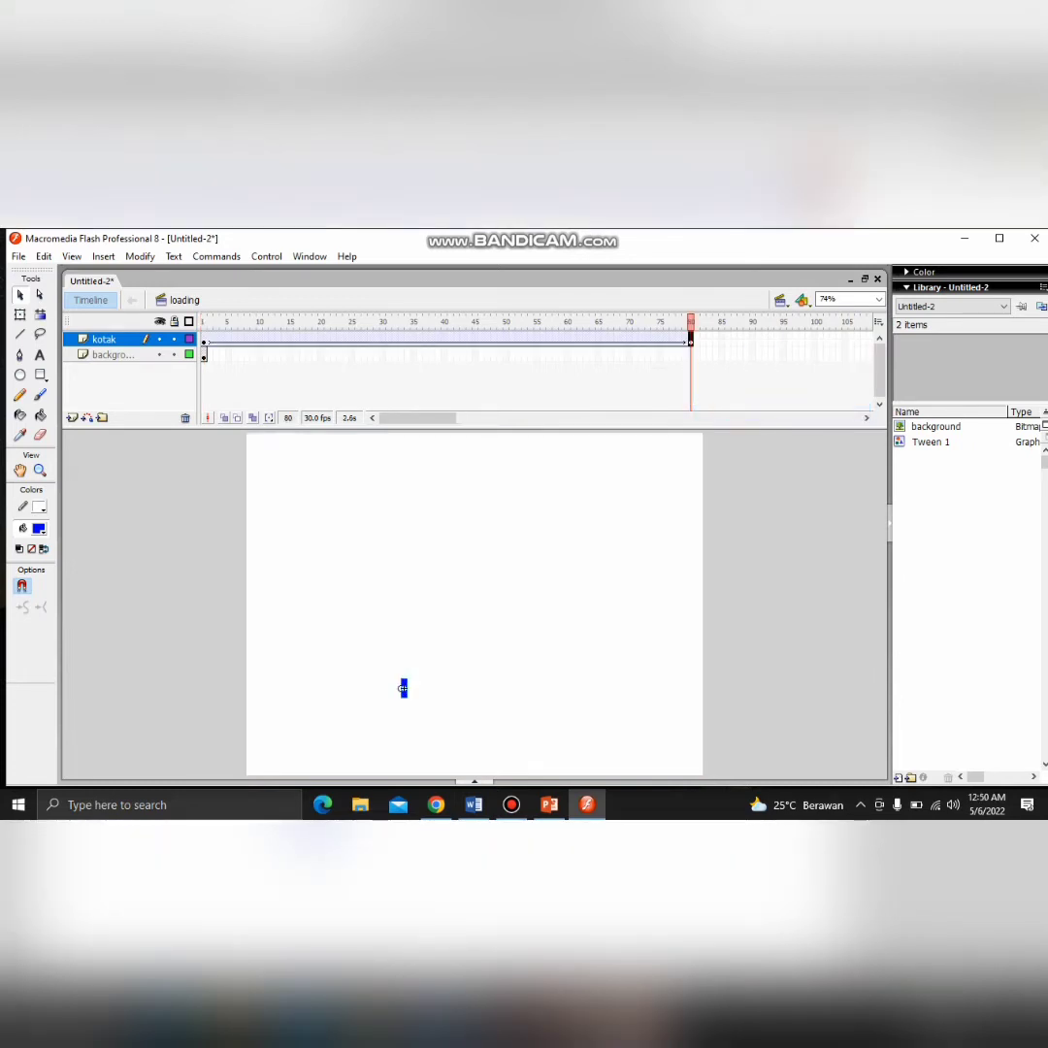
Stretch the blue sliver at frame 80 with Free Transform into a long bar almost reaching the stage's right edge, and play the animation
key("q")
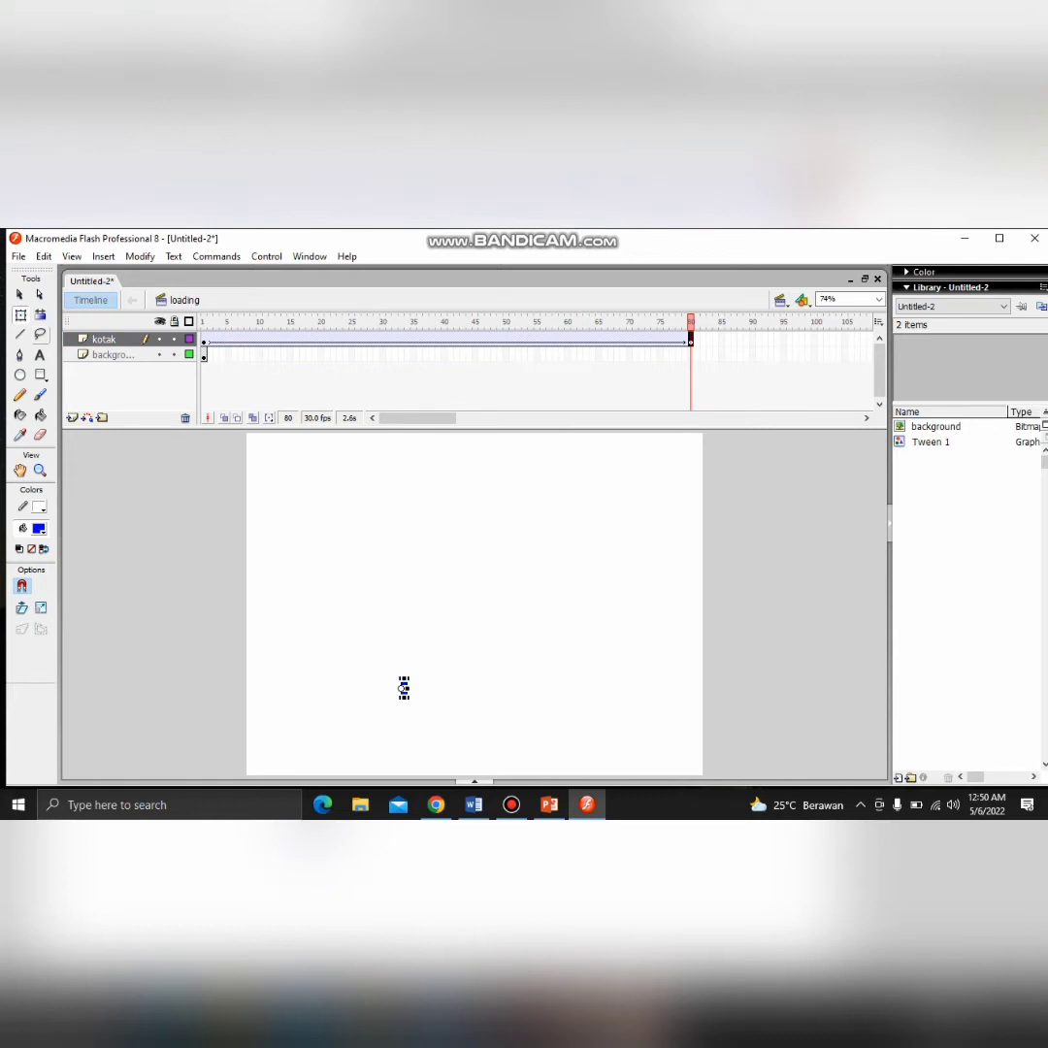
left_click_drag(407, 688, 696, 687)
left_click(402, 688)
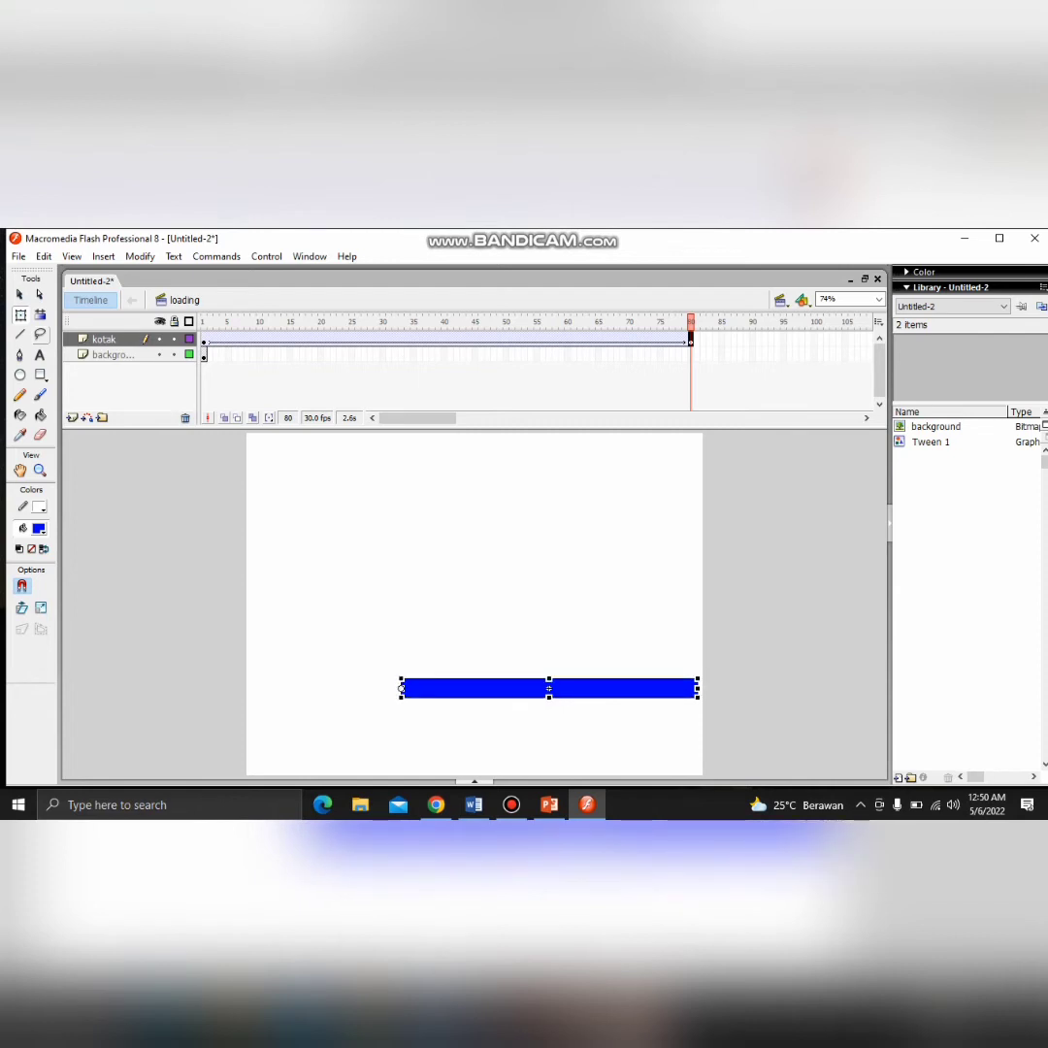
left_click(19, 294)
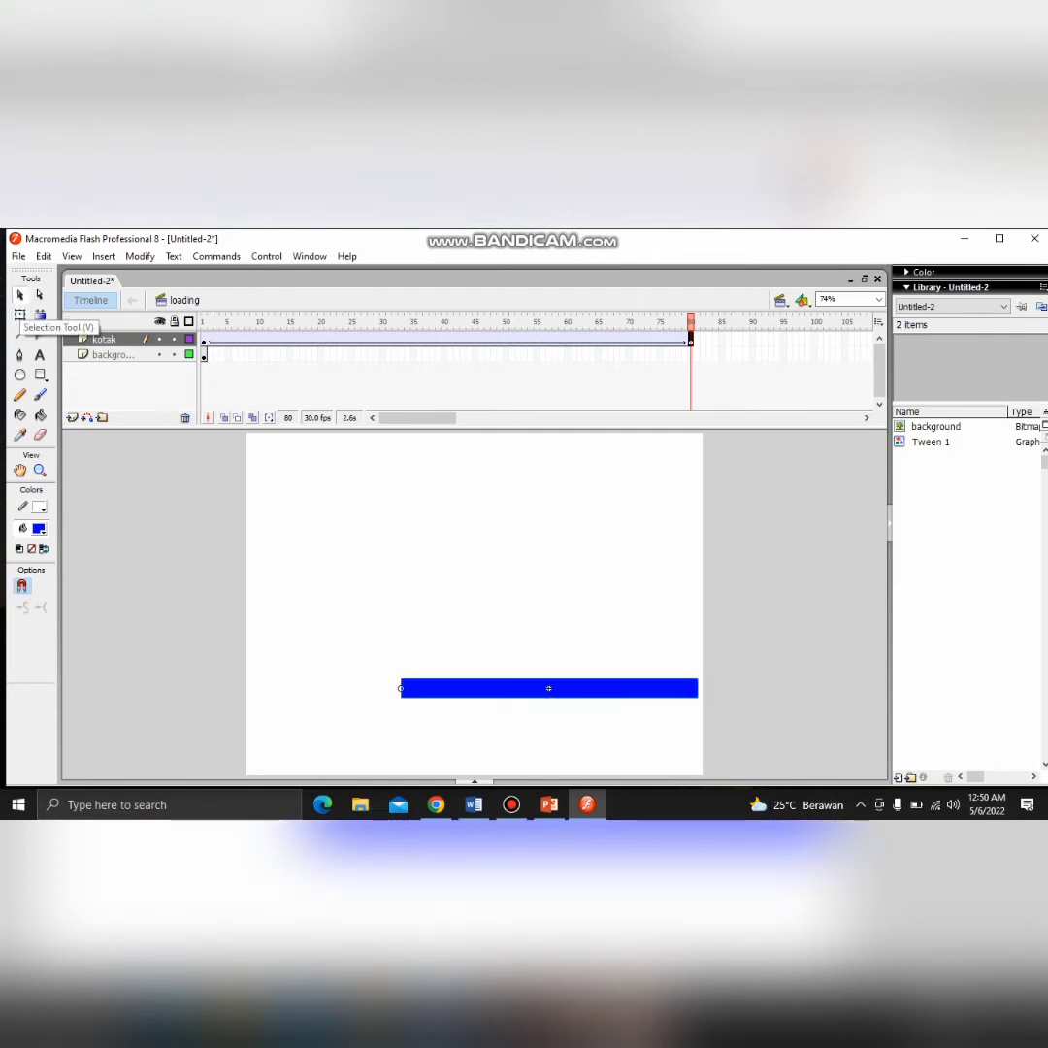
key("Return")
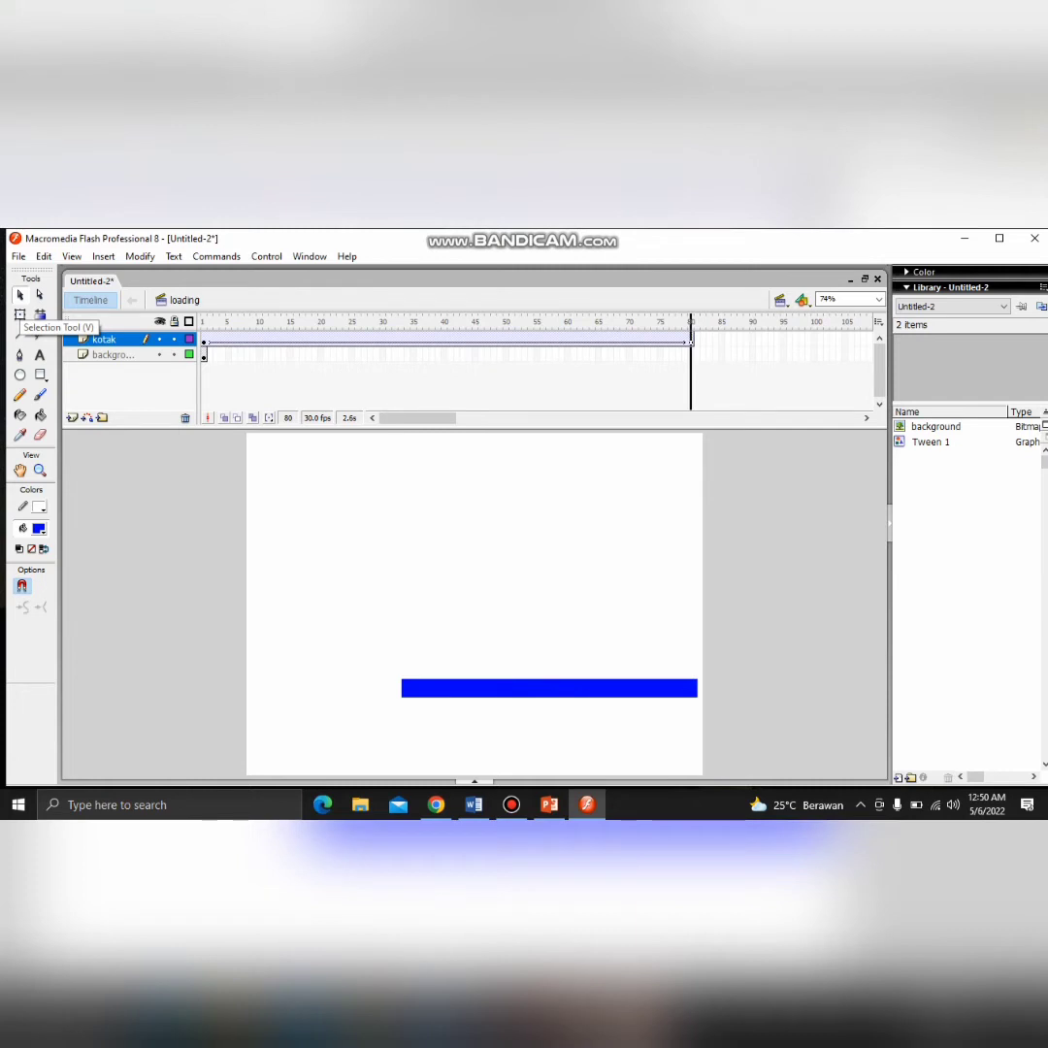
Insert a keyframe at frame 80 of the background layer
left_click(722, 418)
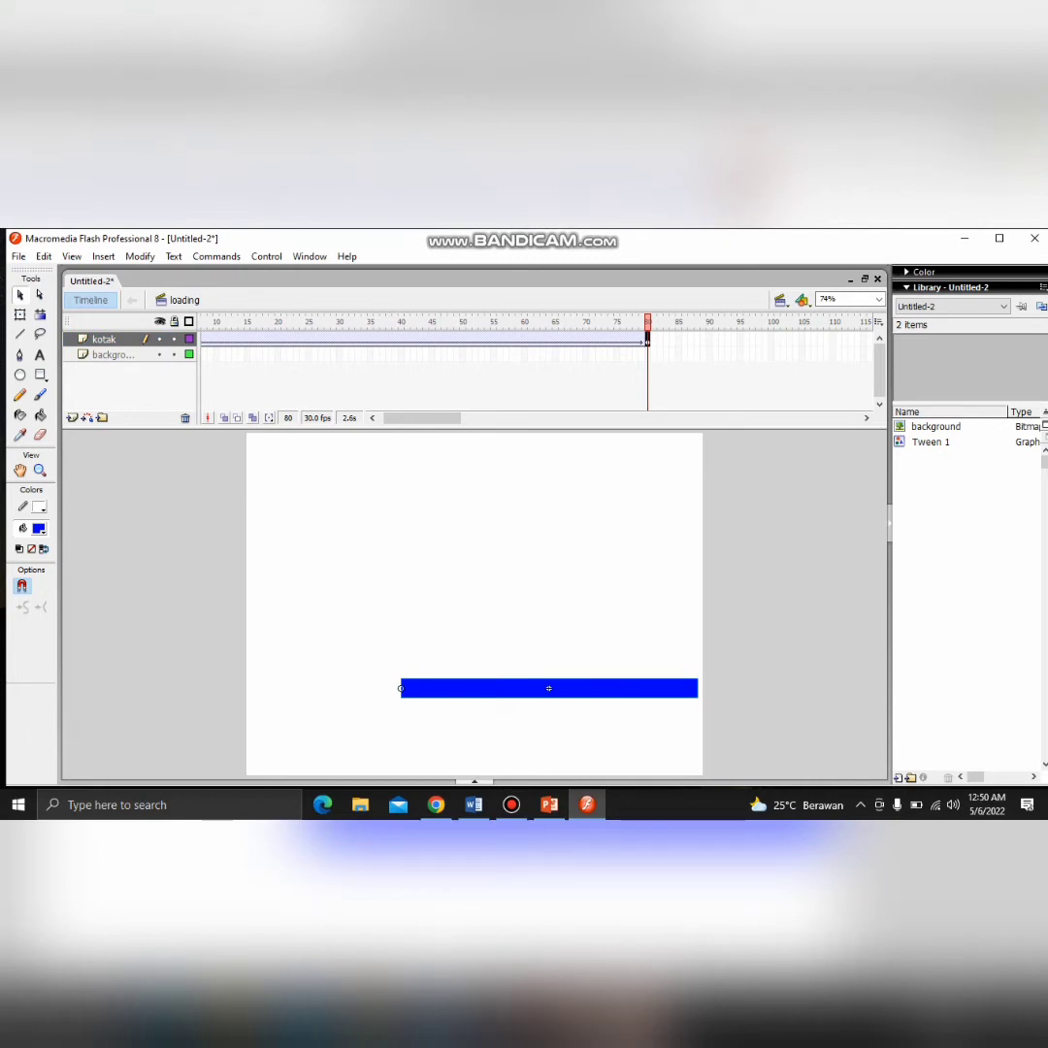
left_click_drag(422, 418, 417, 418)
left_click(204, 355)
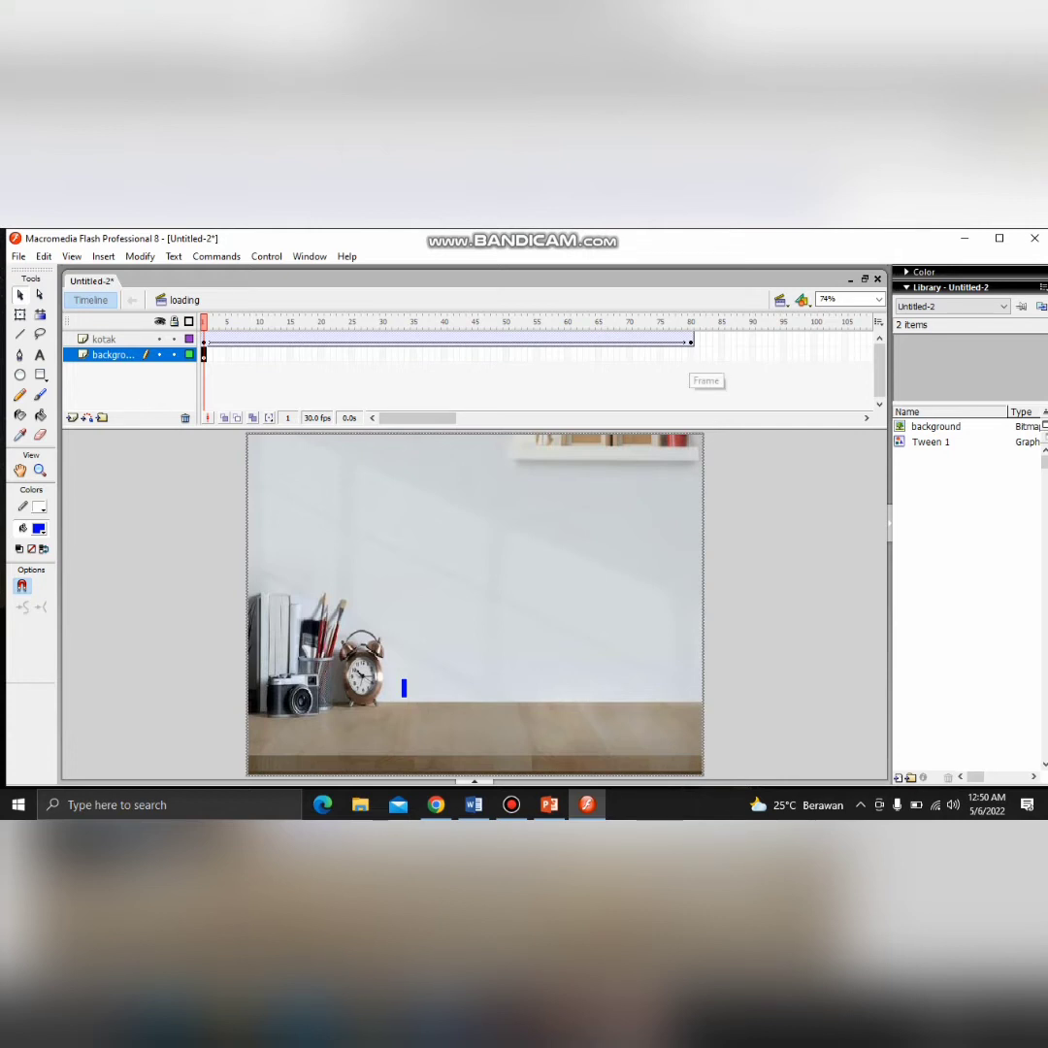
left_click(690, 355)
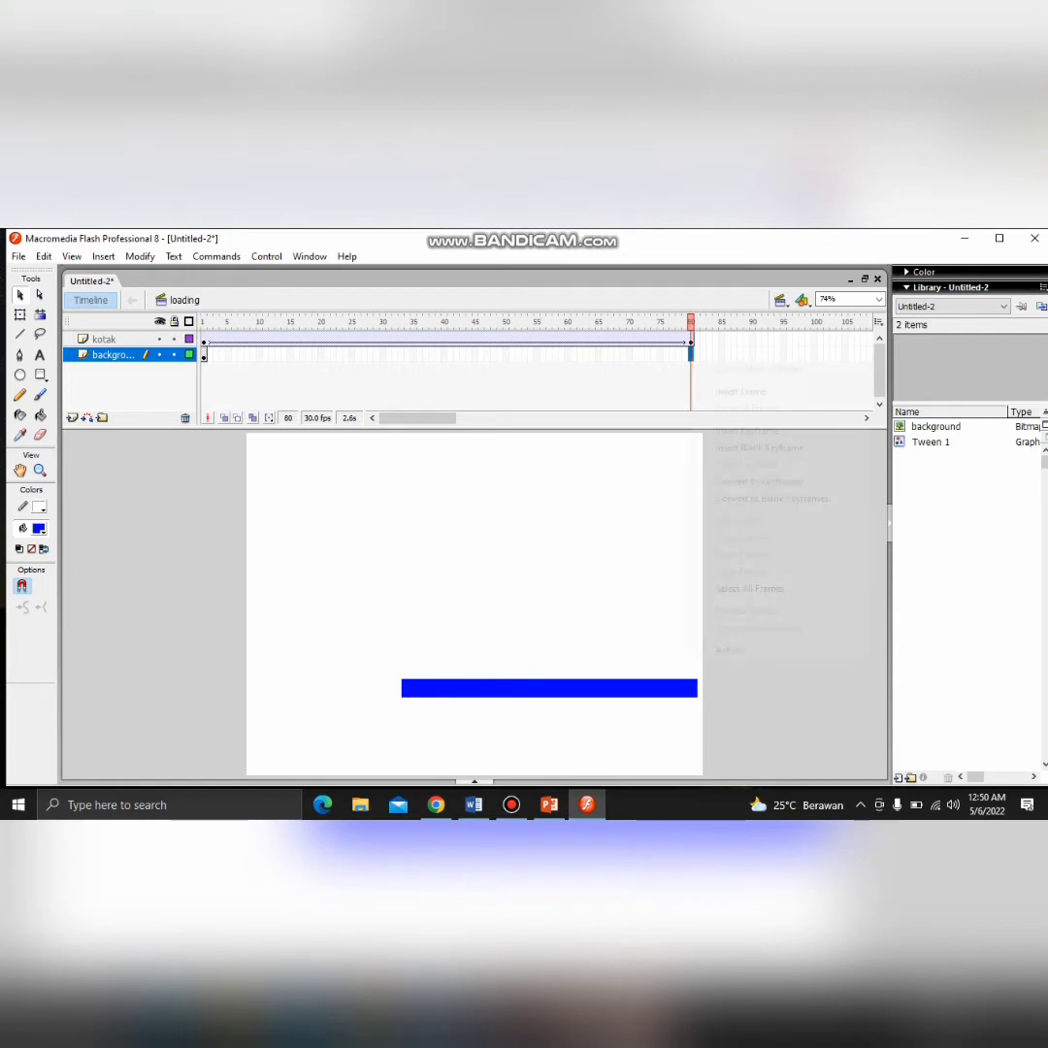
right_click(690, 356)
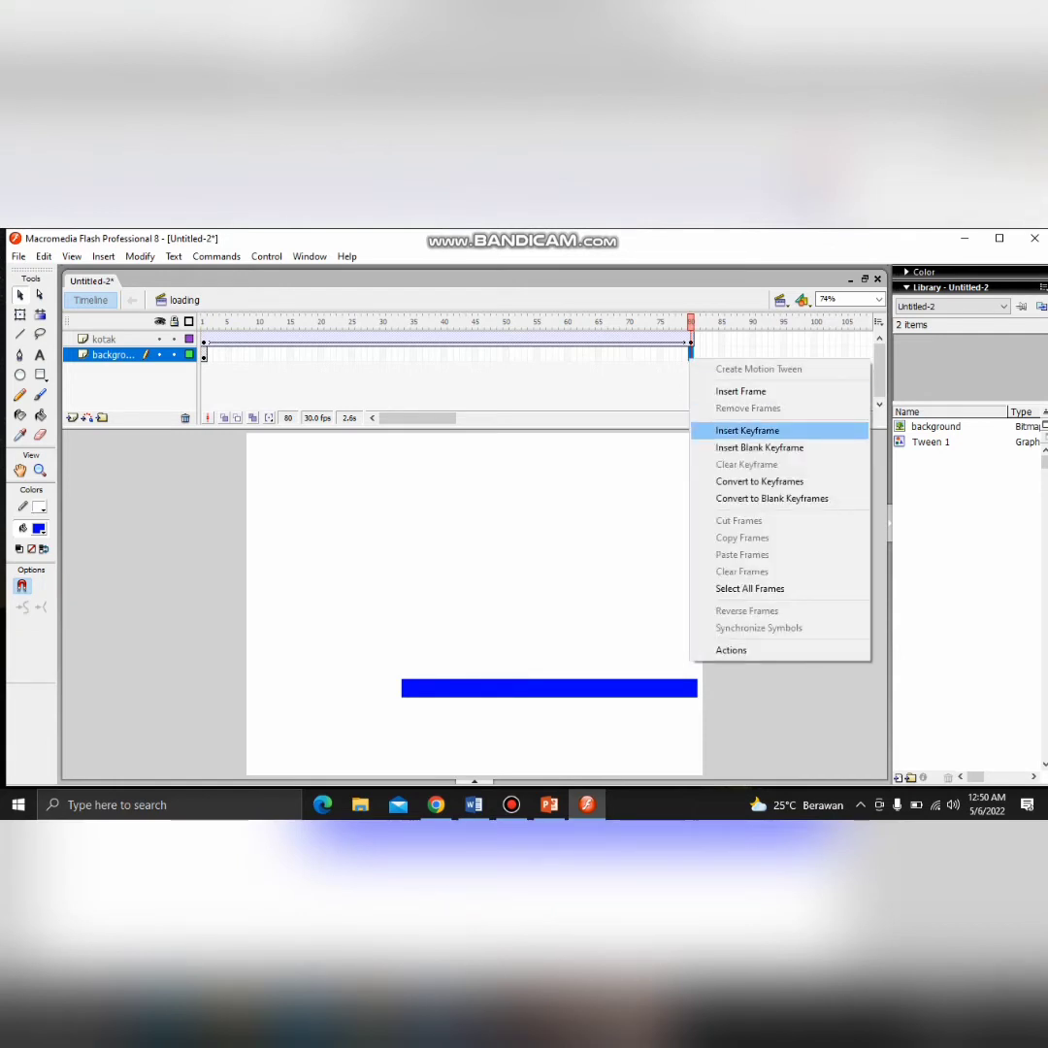
left_click(747, 429)
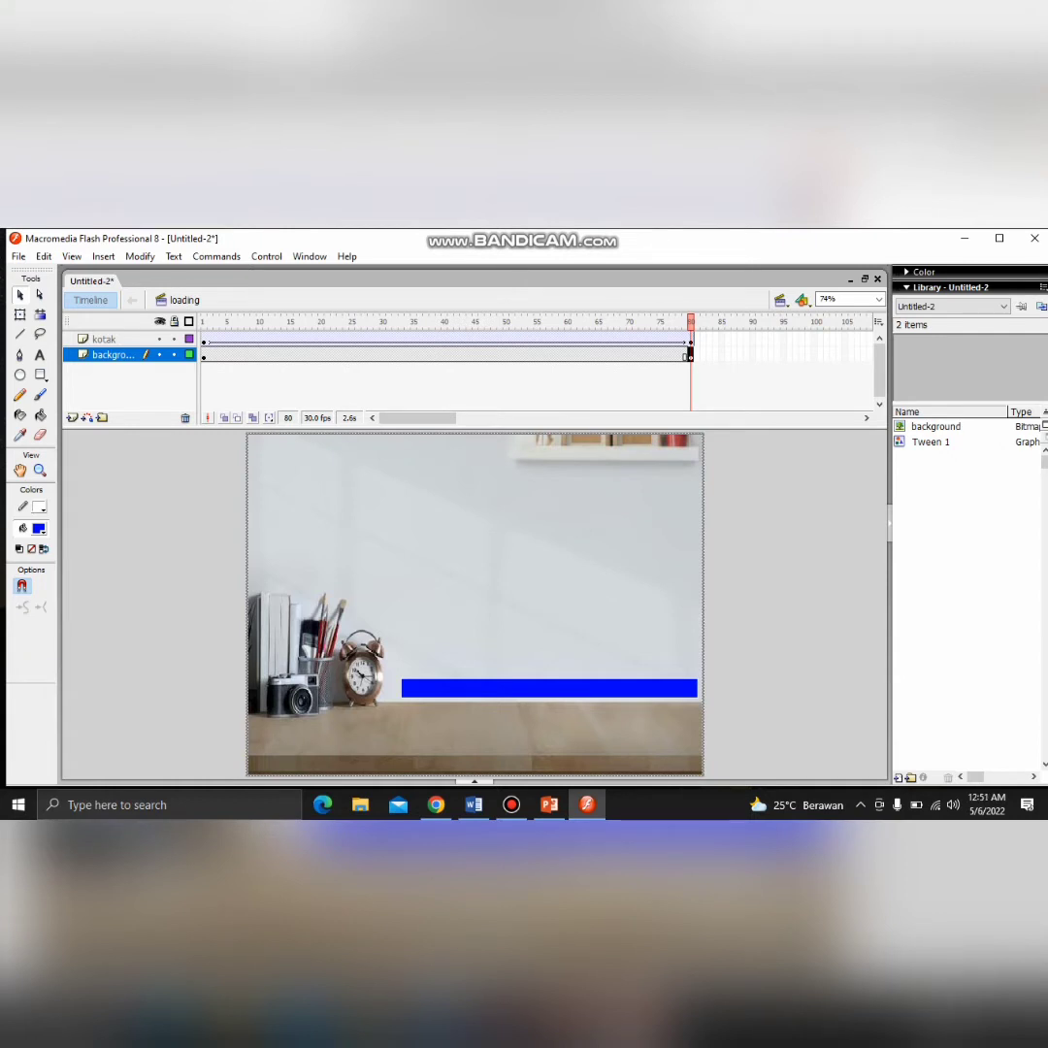
Add a new layer above the kotak layer and name it "loading"
left_click(104, 338)
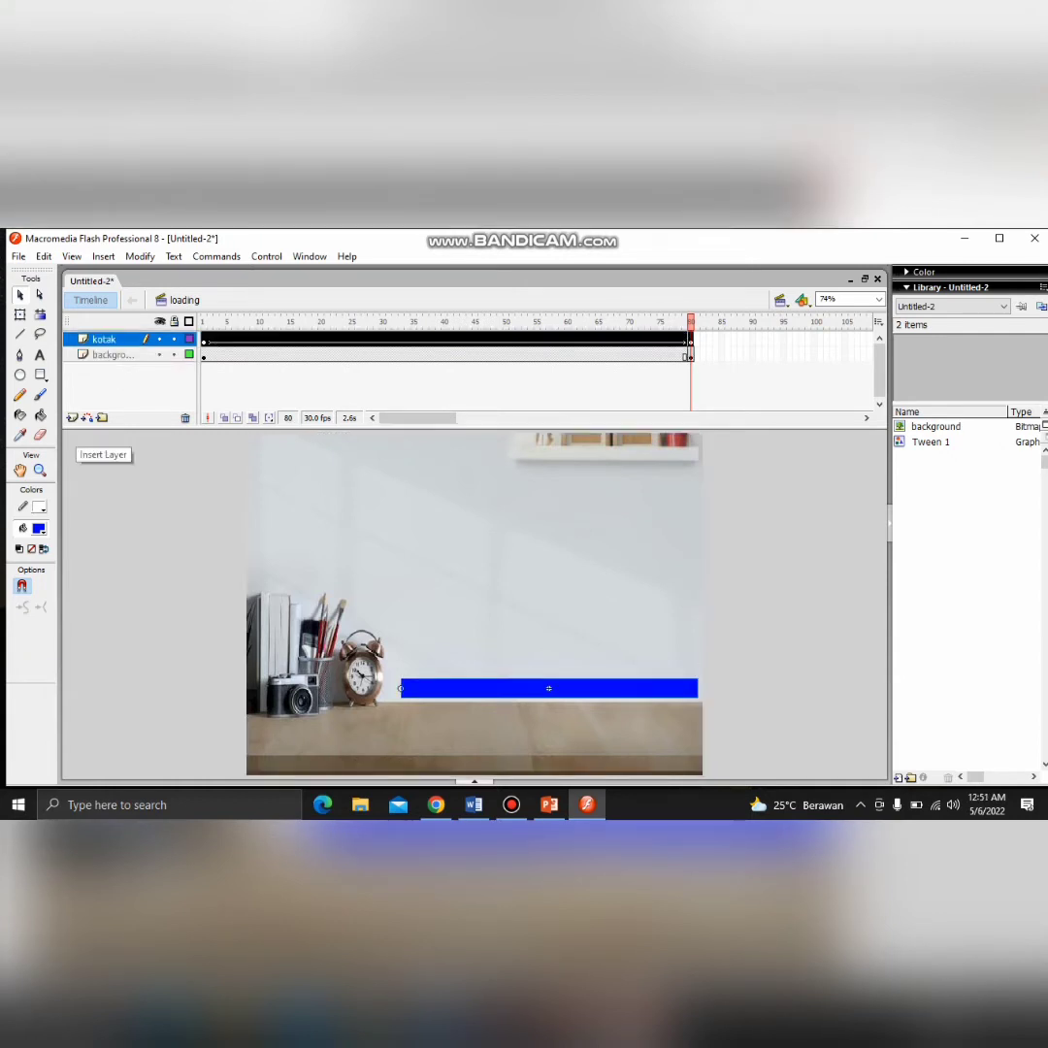
left_click(72, 417)
double_click(106, 338)
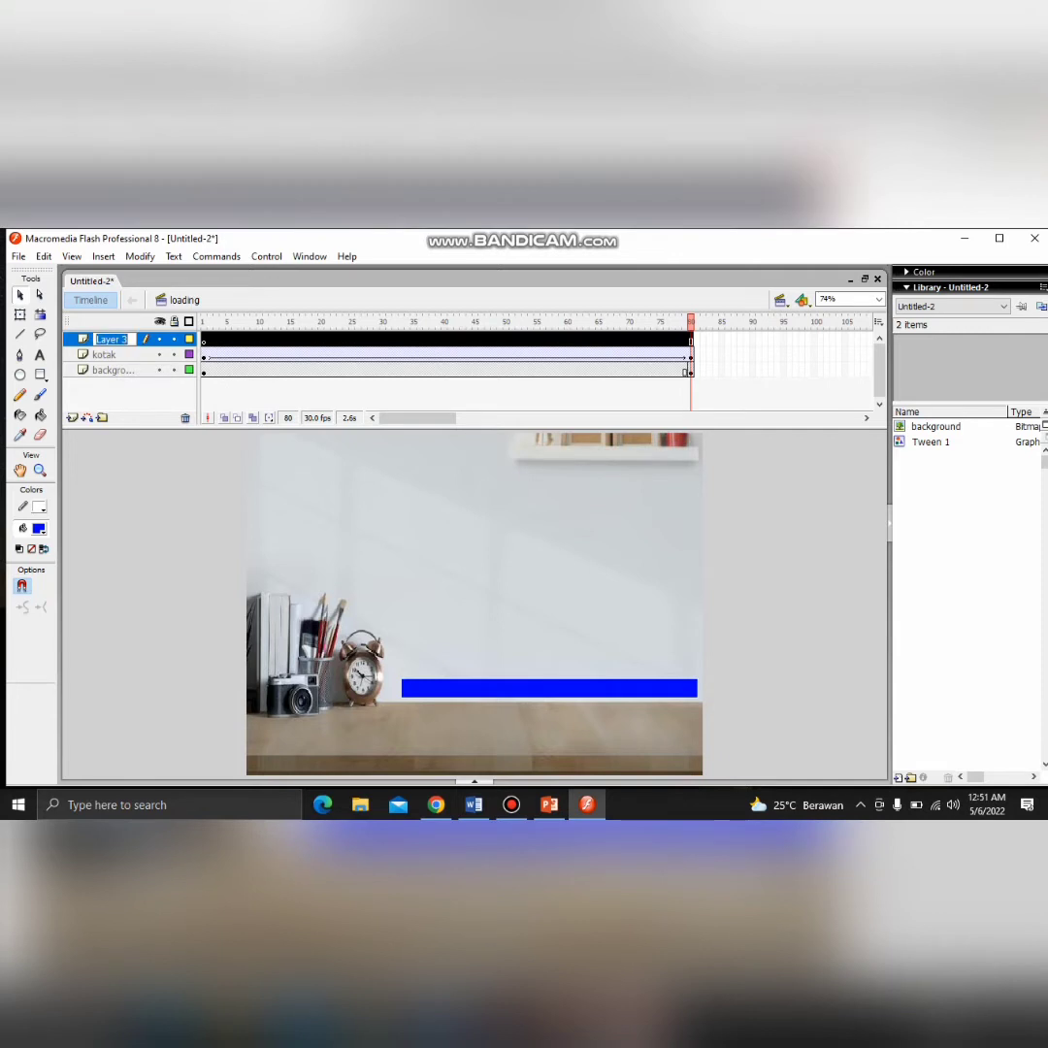
key("BackSpace")
type("loading")
key("Return")
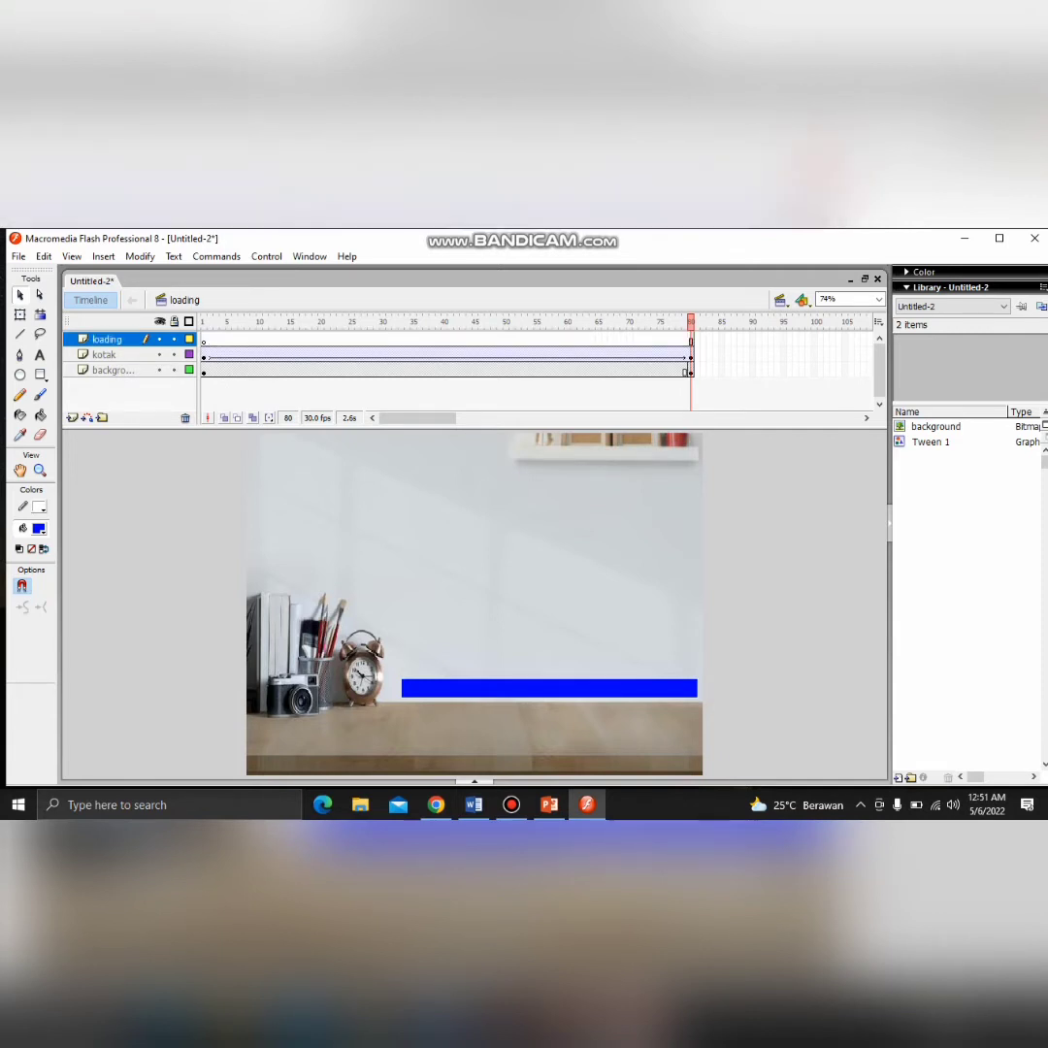
Activate the Text tool and set its font to Comic Sans MS
left_click(40, 355)
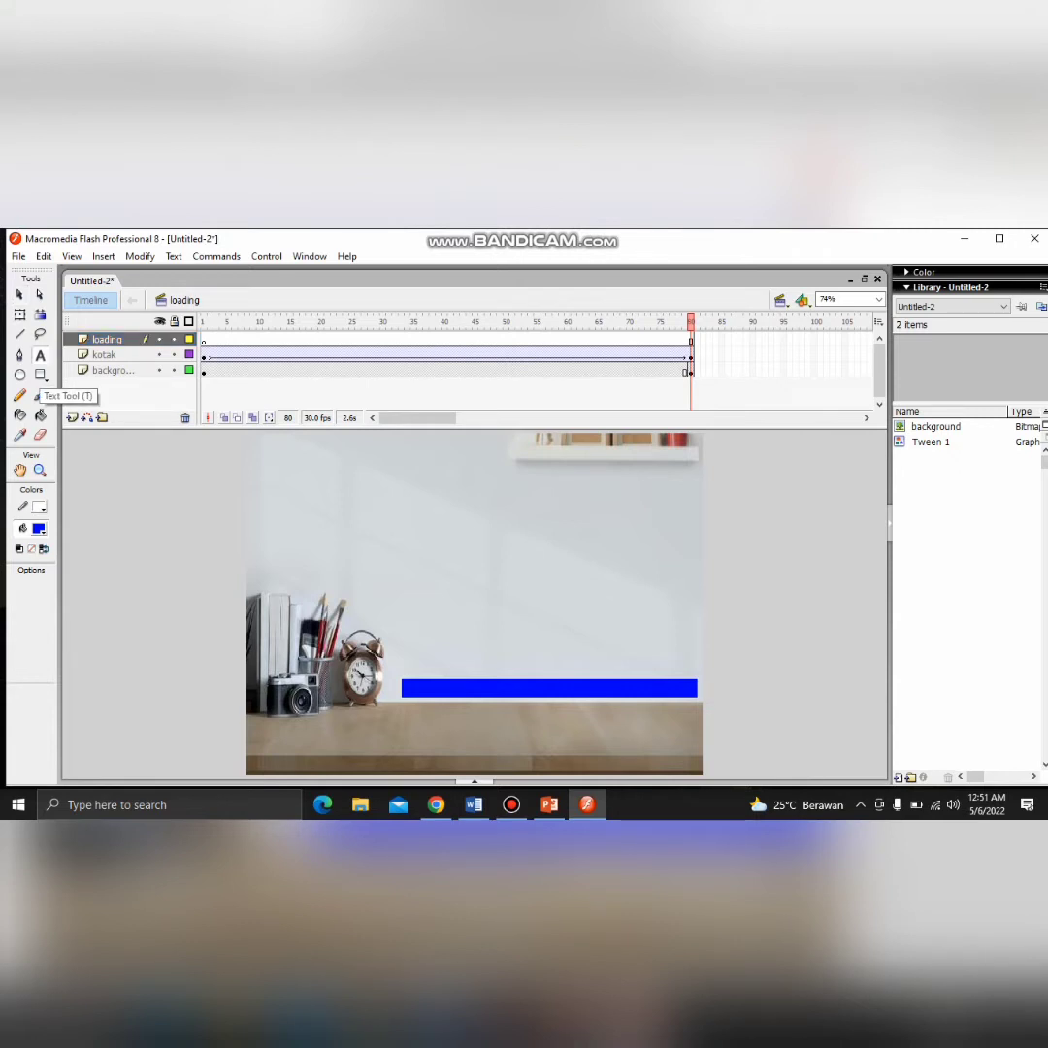
left_click(173, 256)
mouse_move(196, 274)
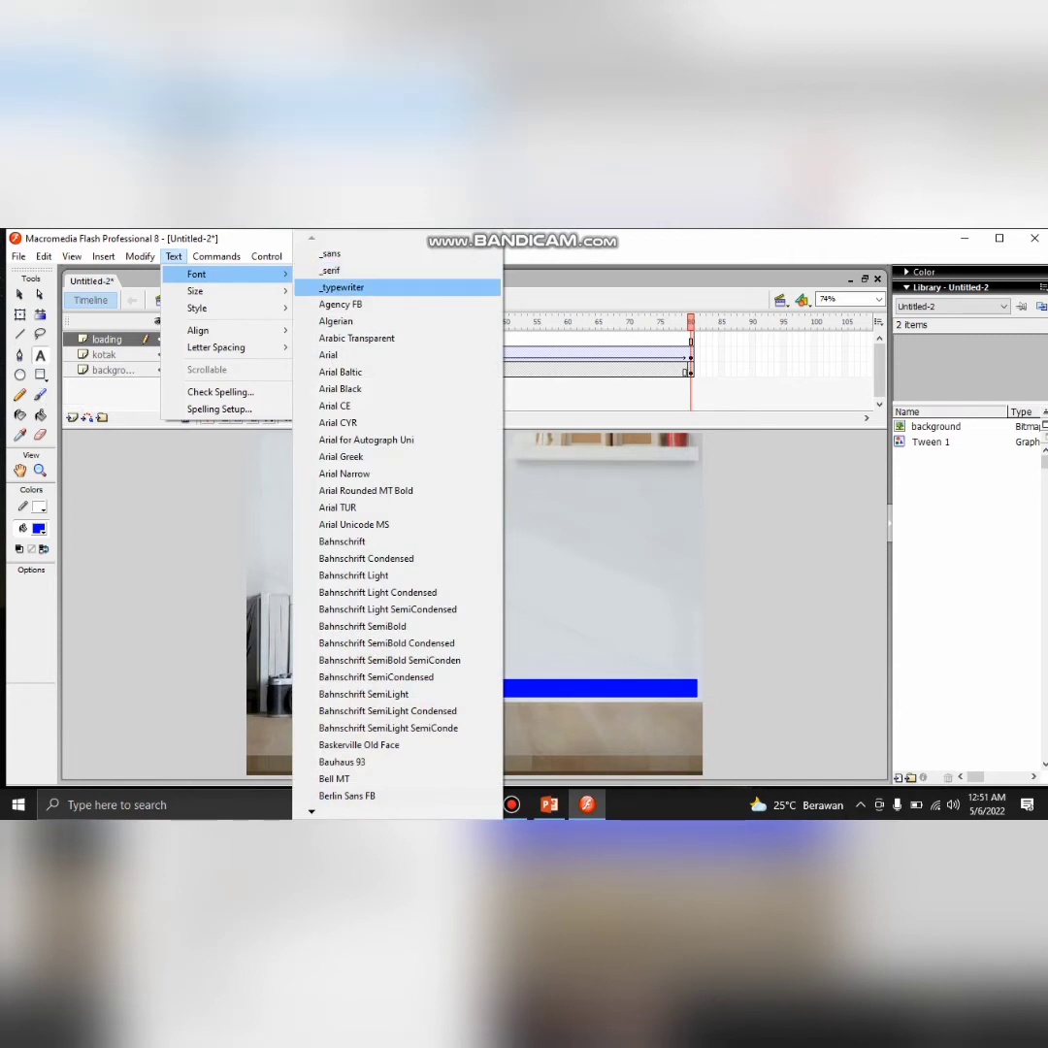
scroll(396, 796, "down", 5)
scroll(396, 811, "down", 1)
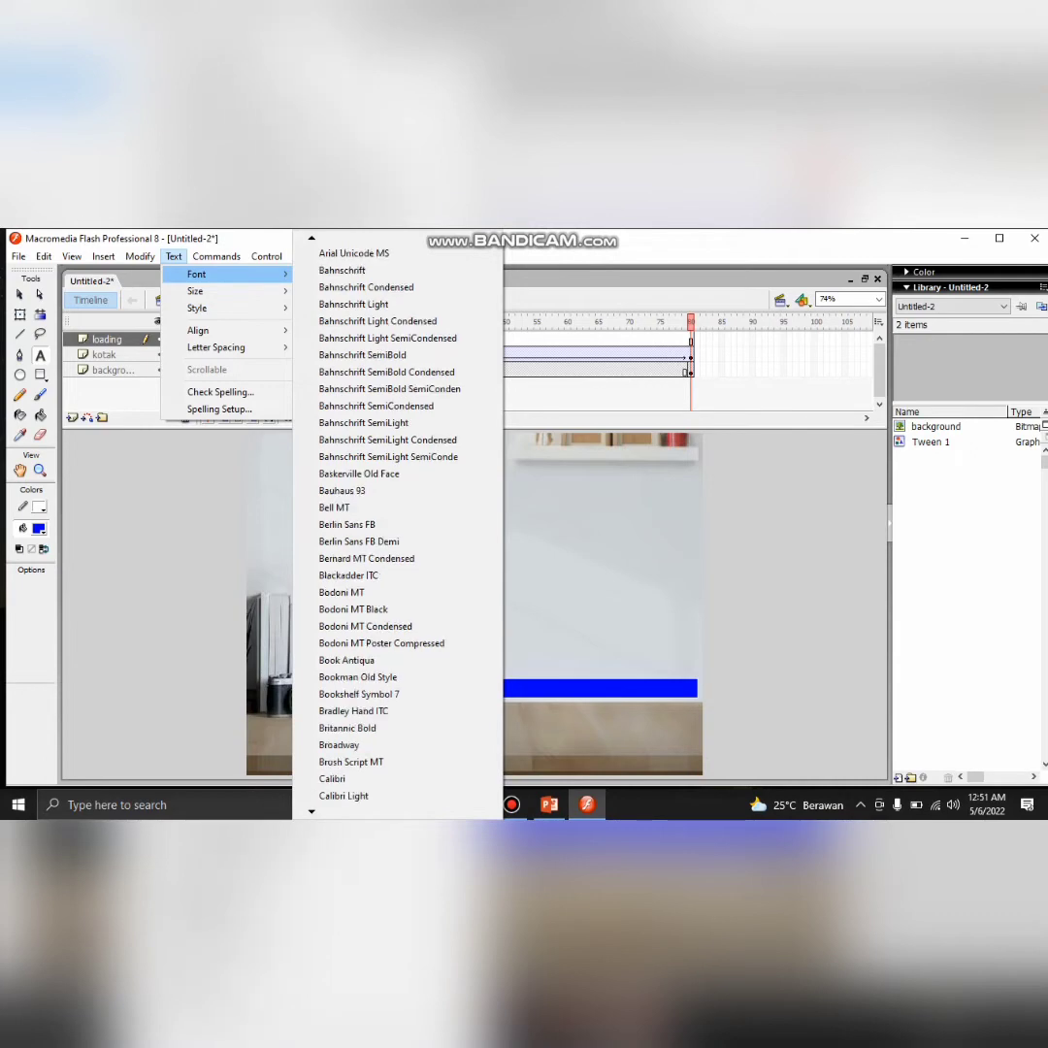
scroll(397, 524, "down", 2)
scroll(398, 523, "down", 4)
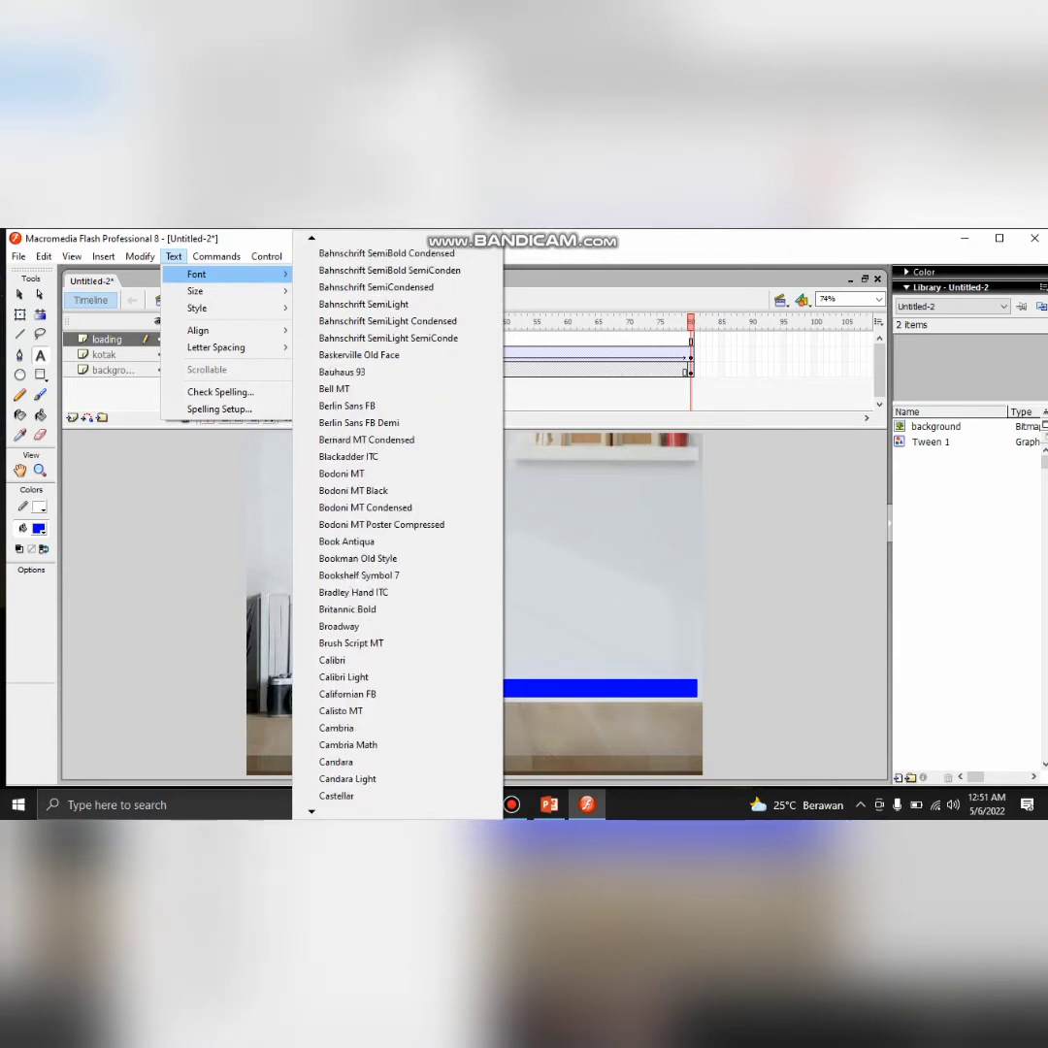
scroll(398, 524, "down", 1)
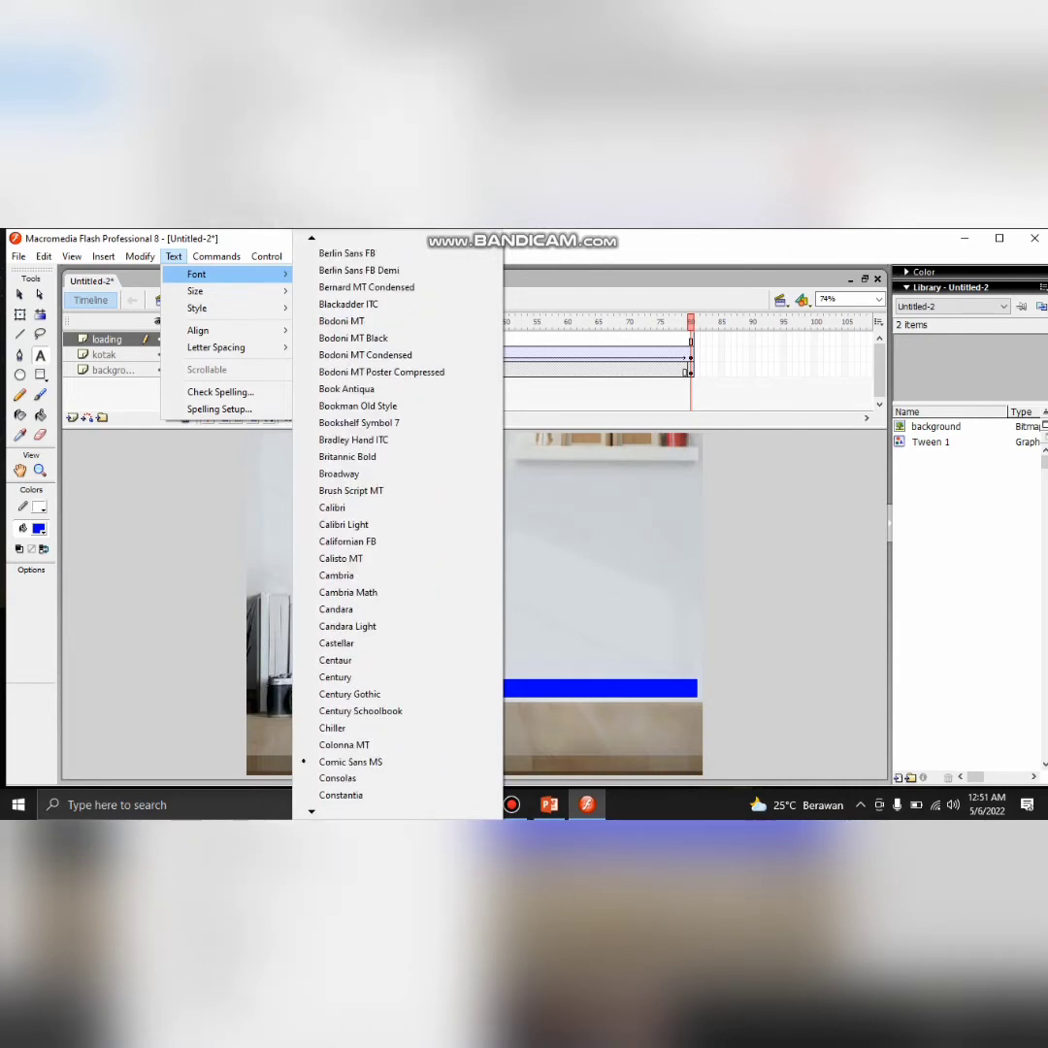
left_click(351, 761)
Set the text to size 36 and bold, and place a text box just above the left end of the blue bar
left_click(173, 256)
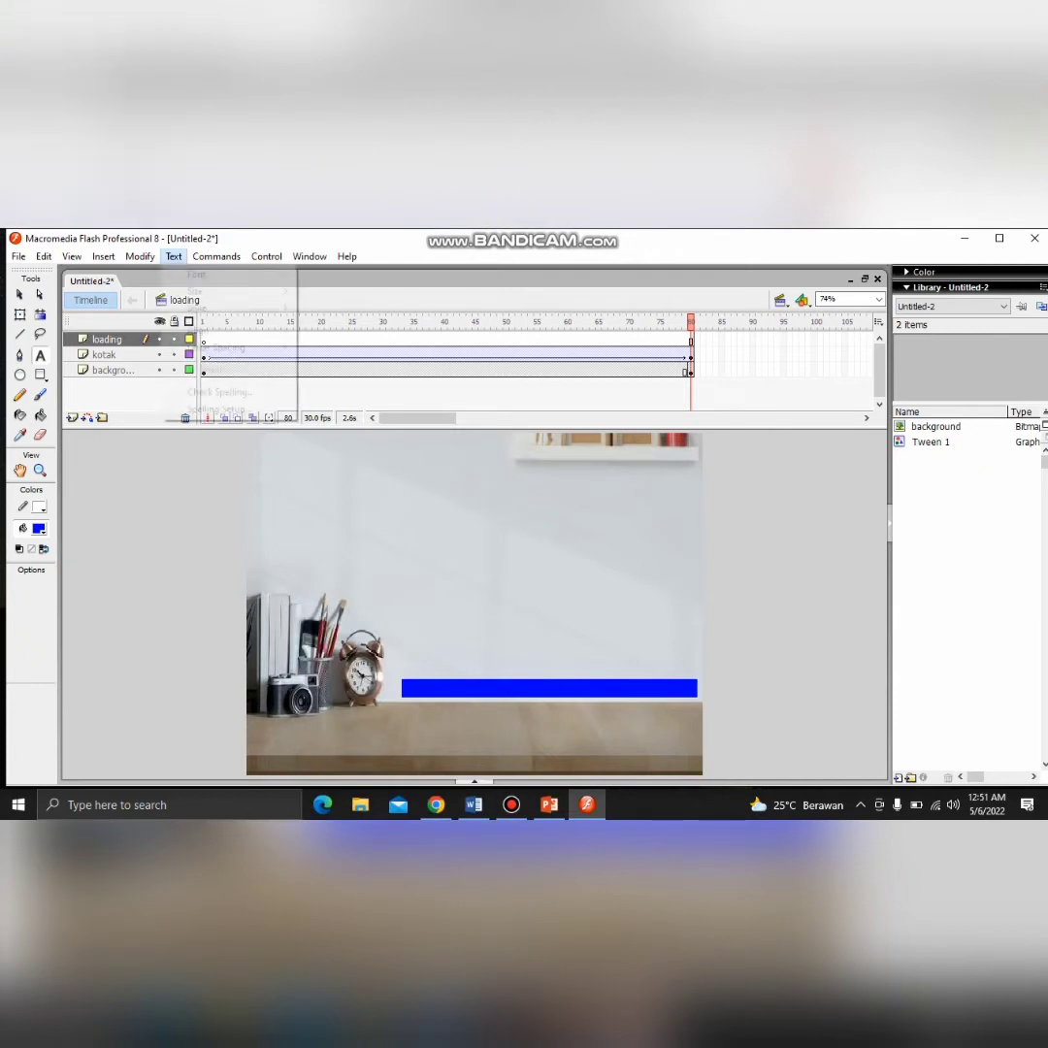
mouse_move(223, 291)
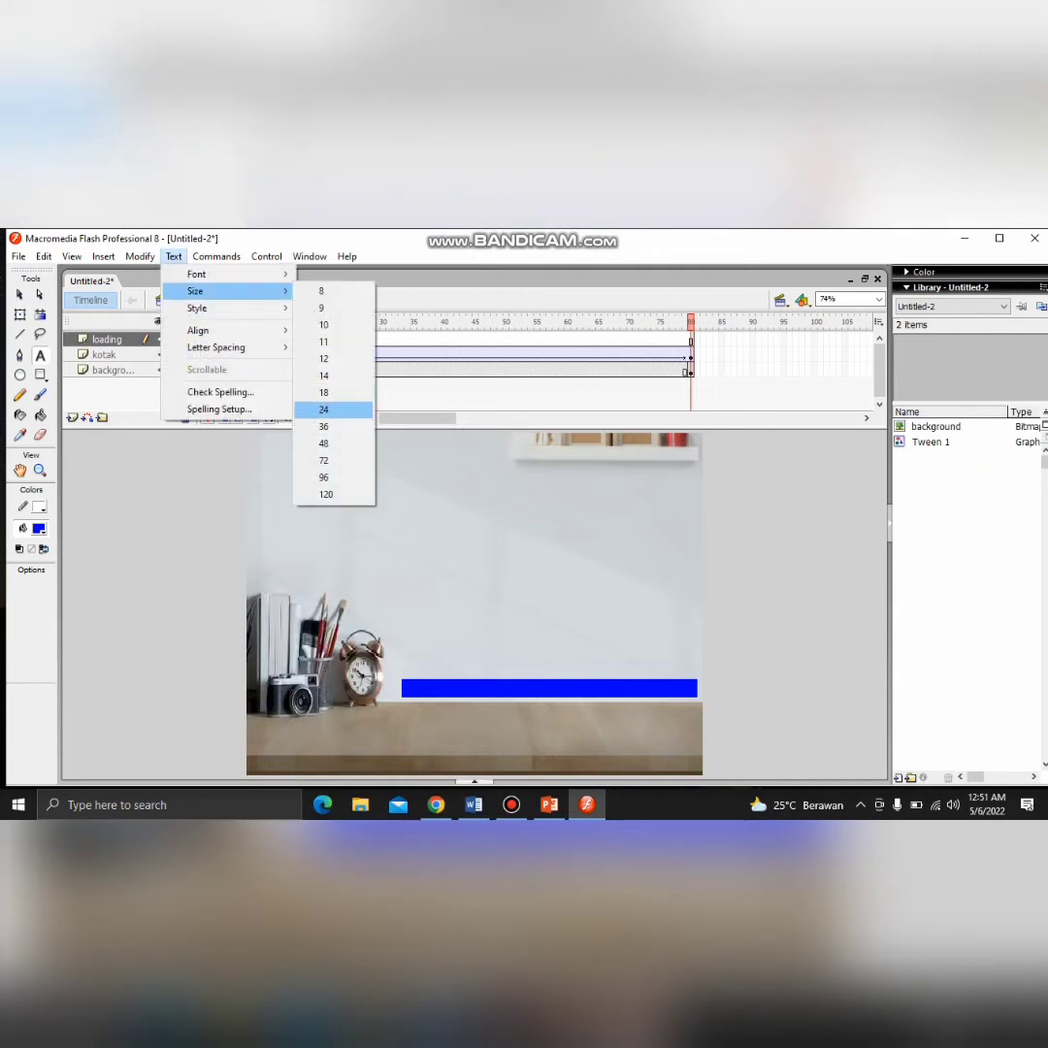
left_click(324, 426)
left_click(174, 256)
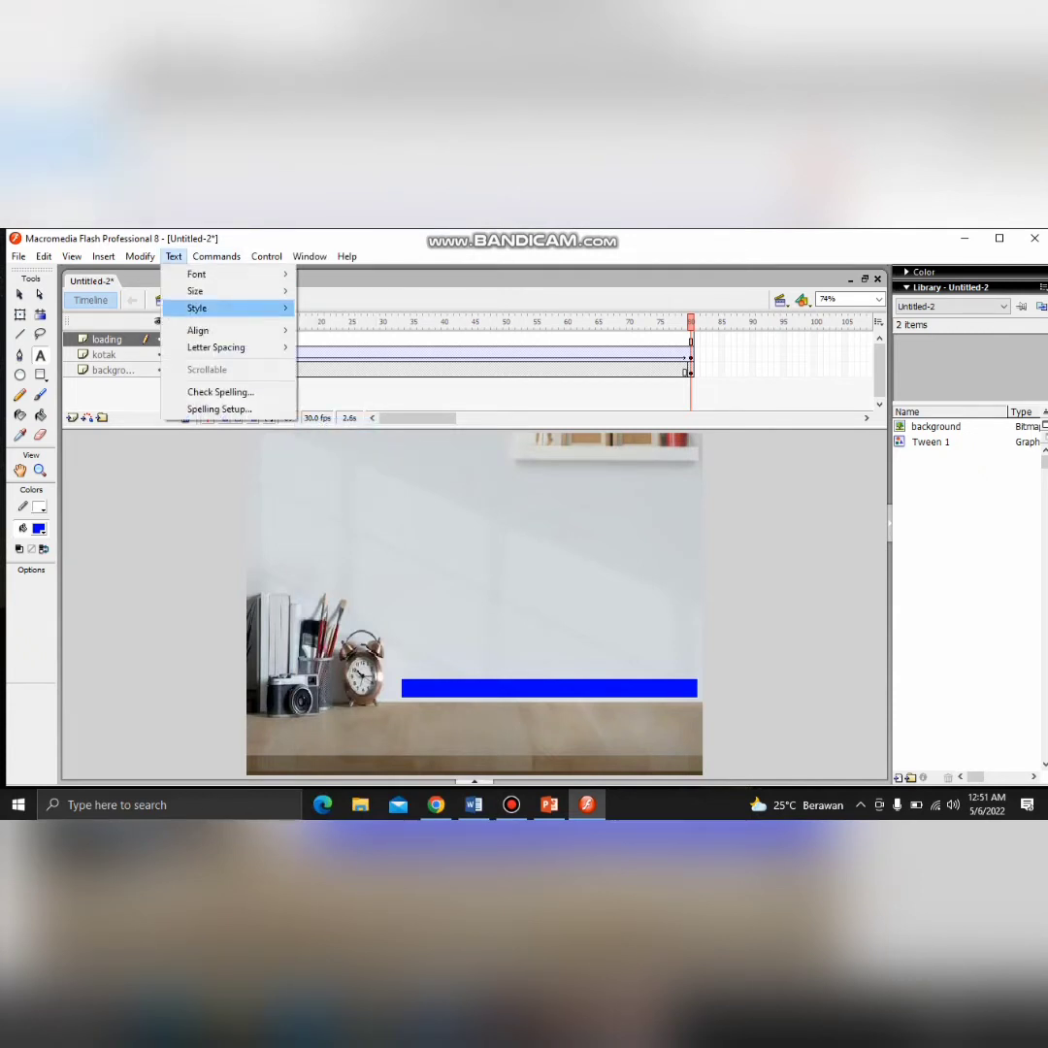
mouse_move(196, 308)
left_click(328, 330)
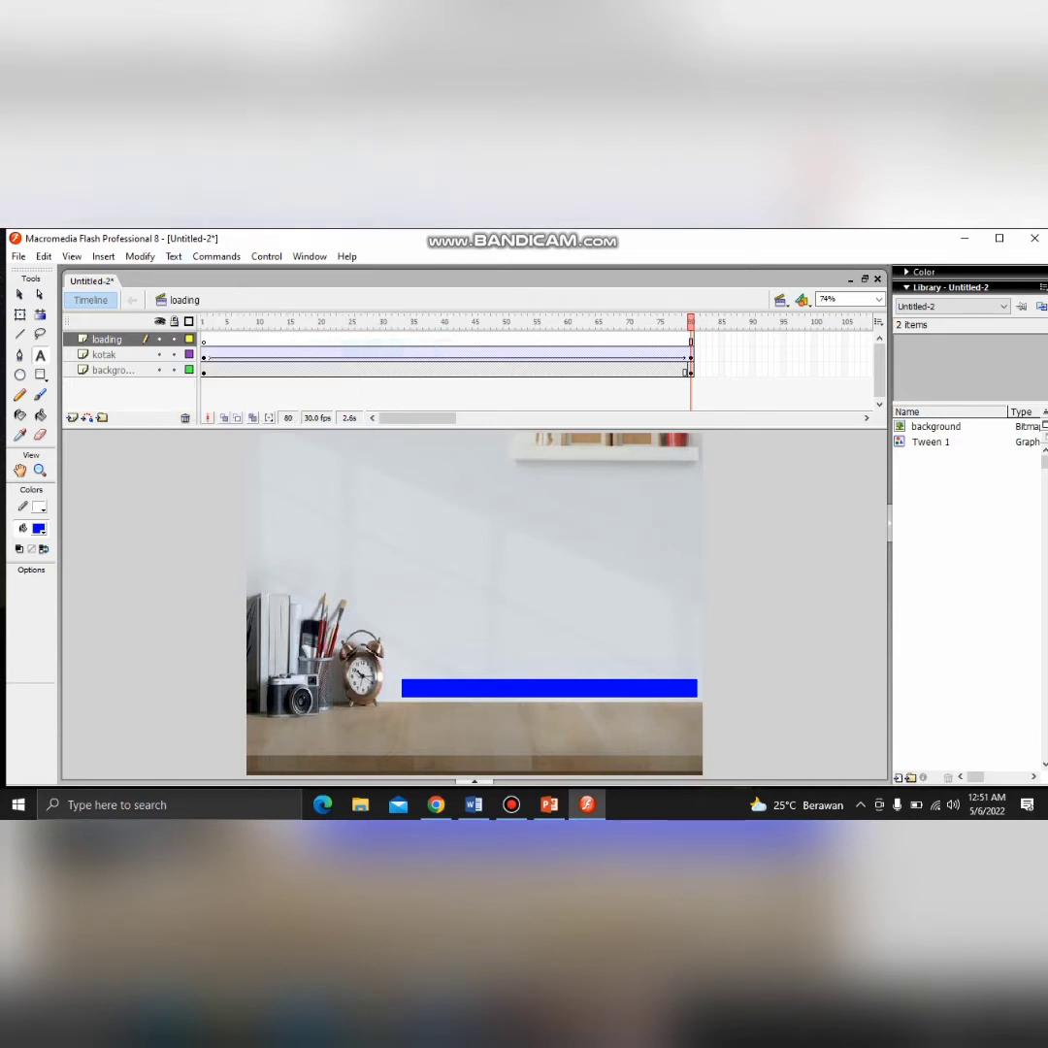
left_click(174, 256)
mouse_move(197, 308)
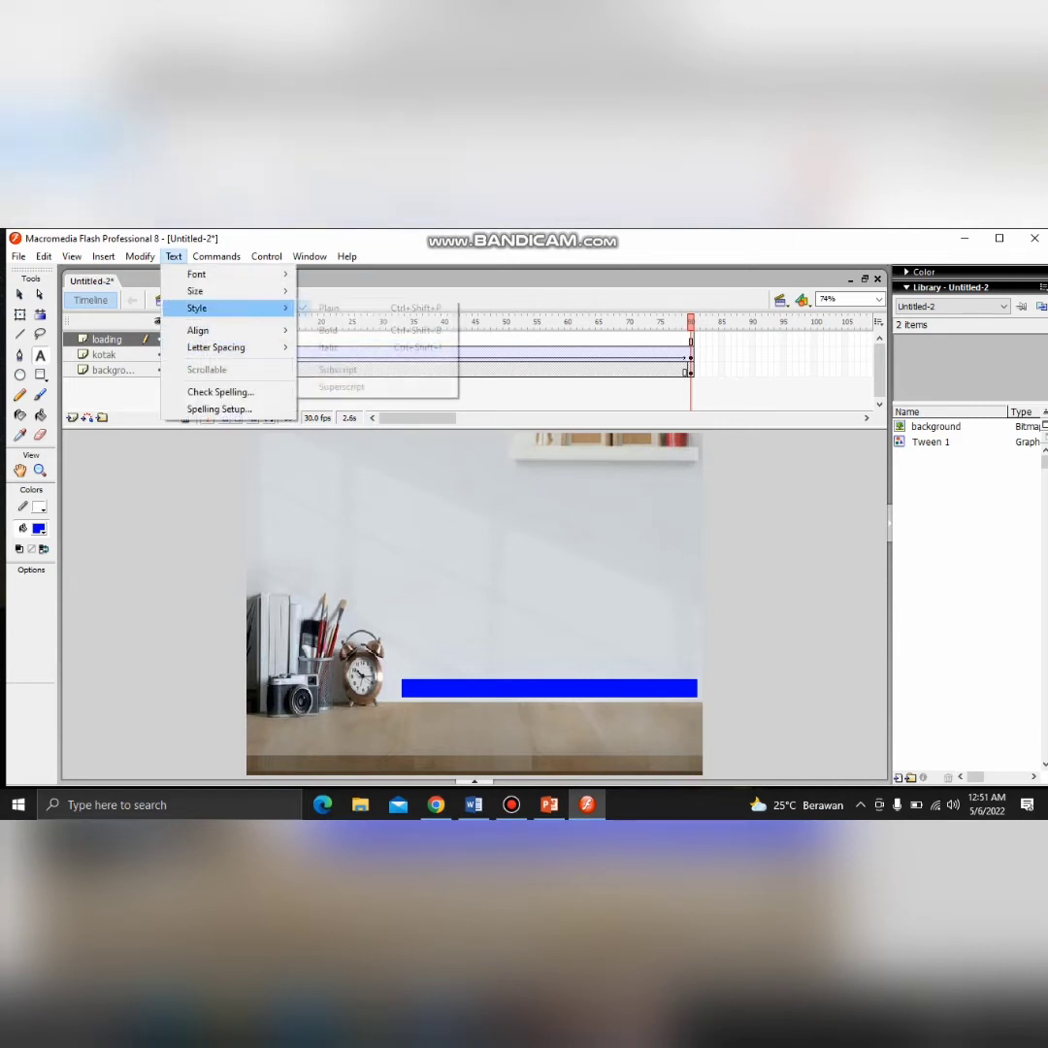
left_click(328, 346)
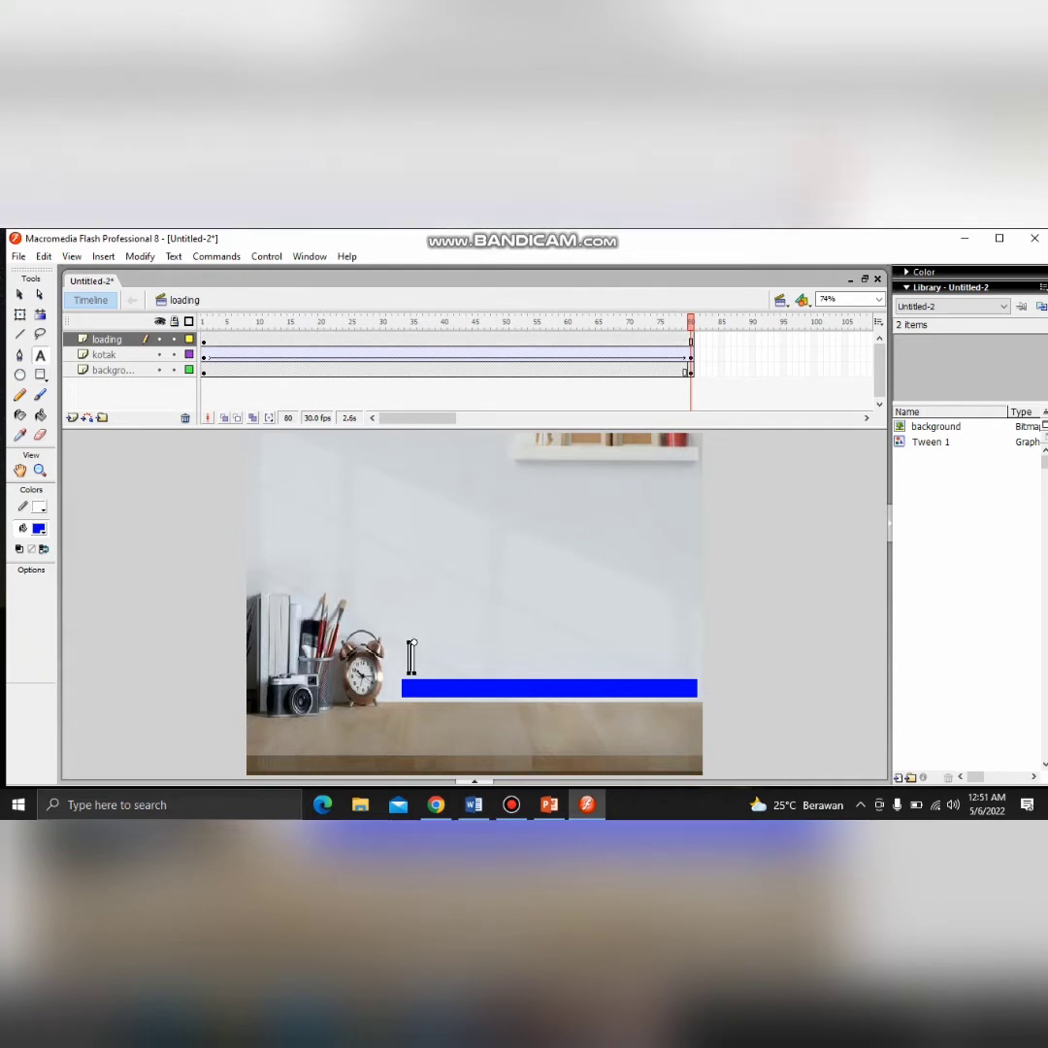
left_click(411, 659)
type("Loadign")
key("BackSpace")
key("BackSpace")
type("ng")
key("BackSpace")
key("BackSpace")
key("BackSpace")
key("BackSpace")
key("BackSpace")
key("BackSpace")
key("BackSpace")
Set the text colour to black and write "Loading..." in the text box above the blue bar
left_click(39, 528)
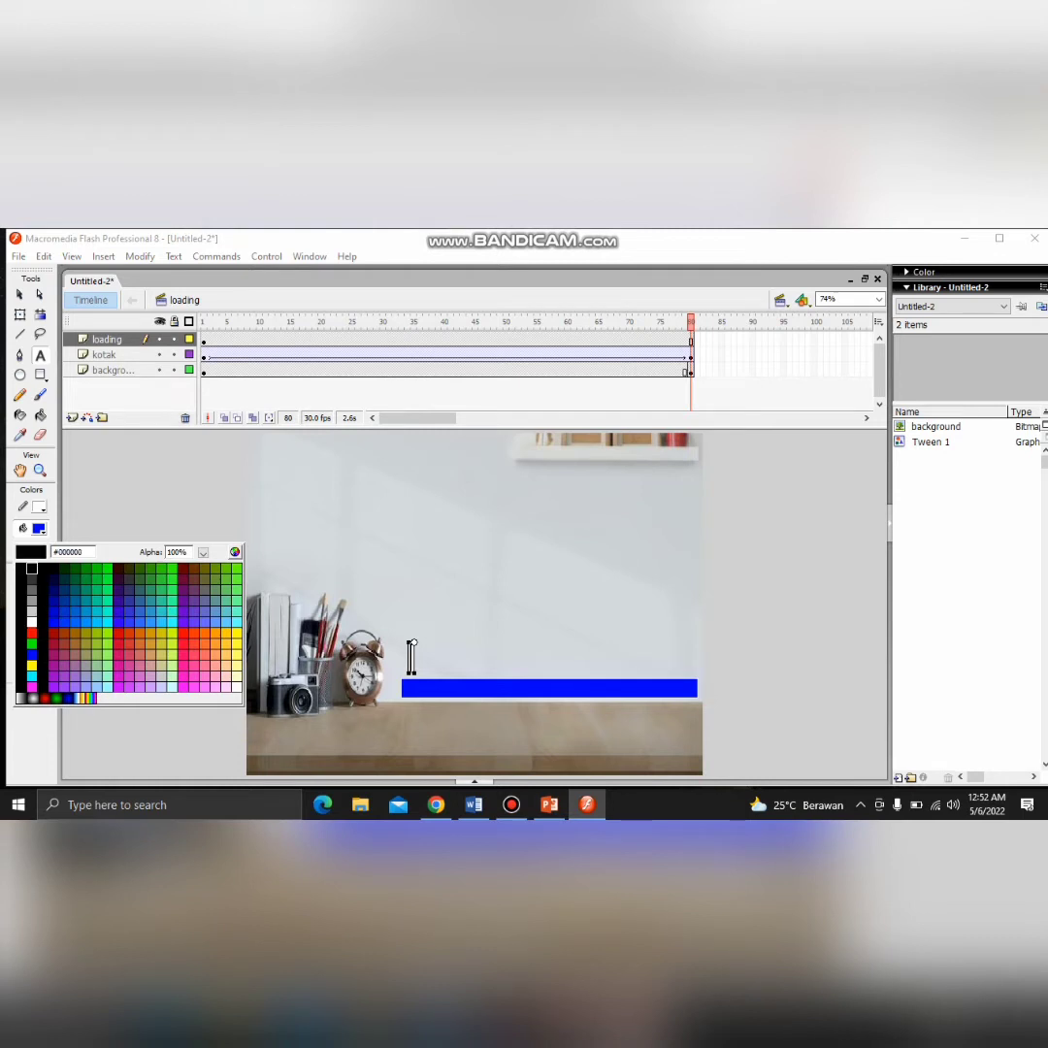
left_click(31, 579)
type("Loading")
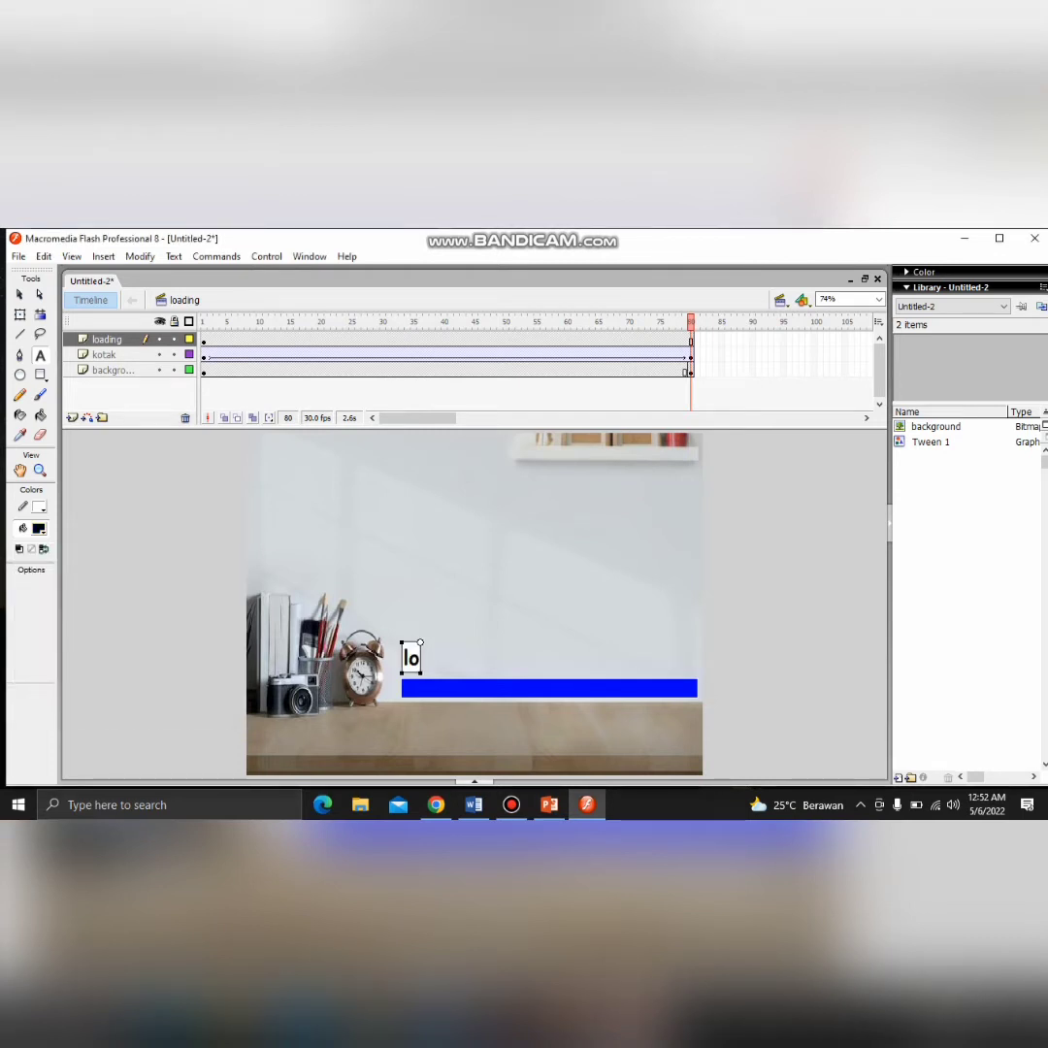
type("...")
left_click(19, 295)
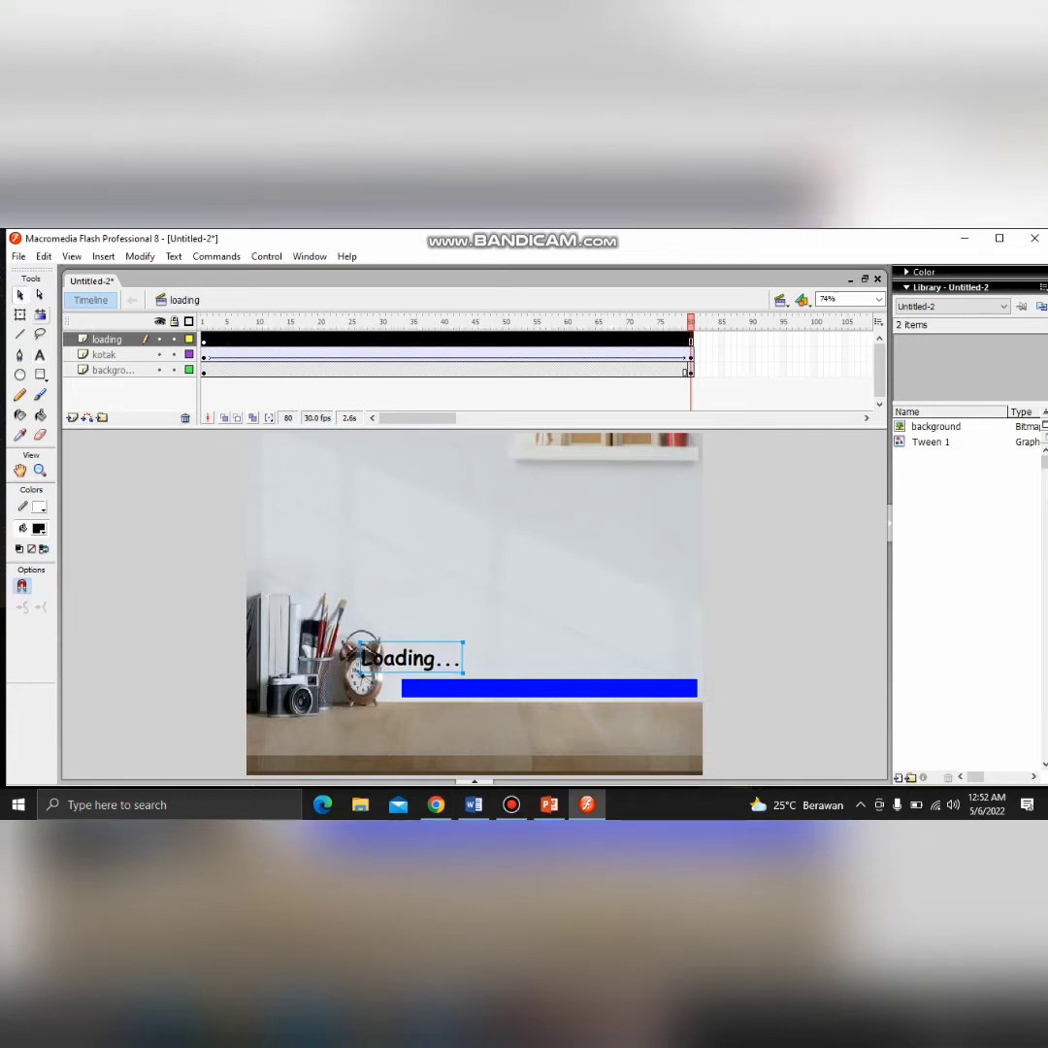
Move the "Loading..." text over the blue bar's left end and widen the letter spacing of all its characters
mouse_move(411, 642)
left_mouse_down()
mouse_move(449, 642)
mouse_move(429, 659)
left_mouse_up()
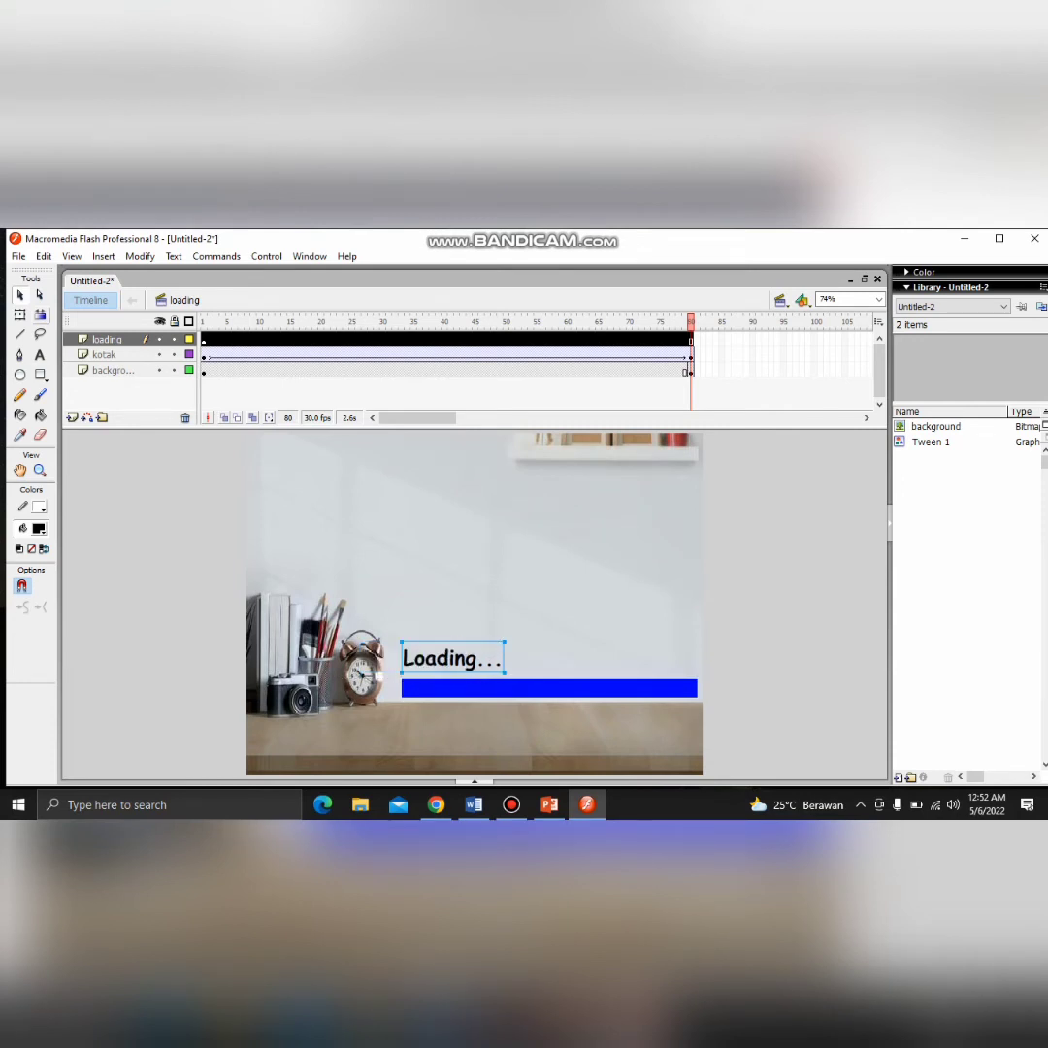
double_click(429, 659)
double_click(439, 659)
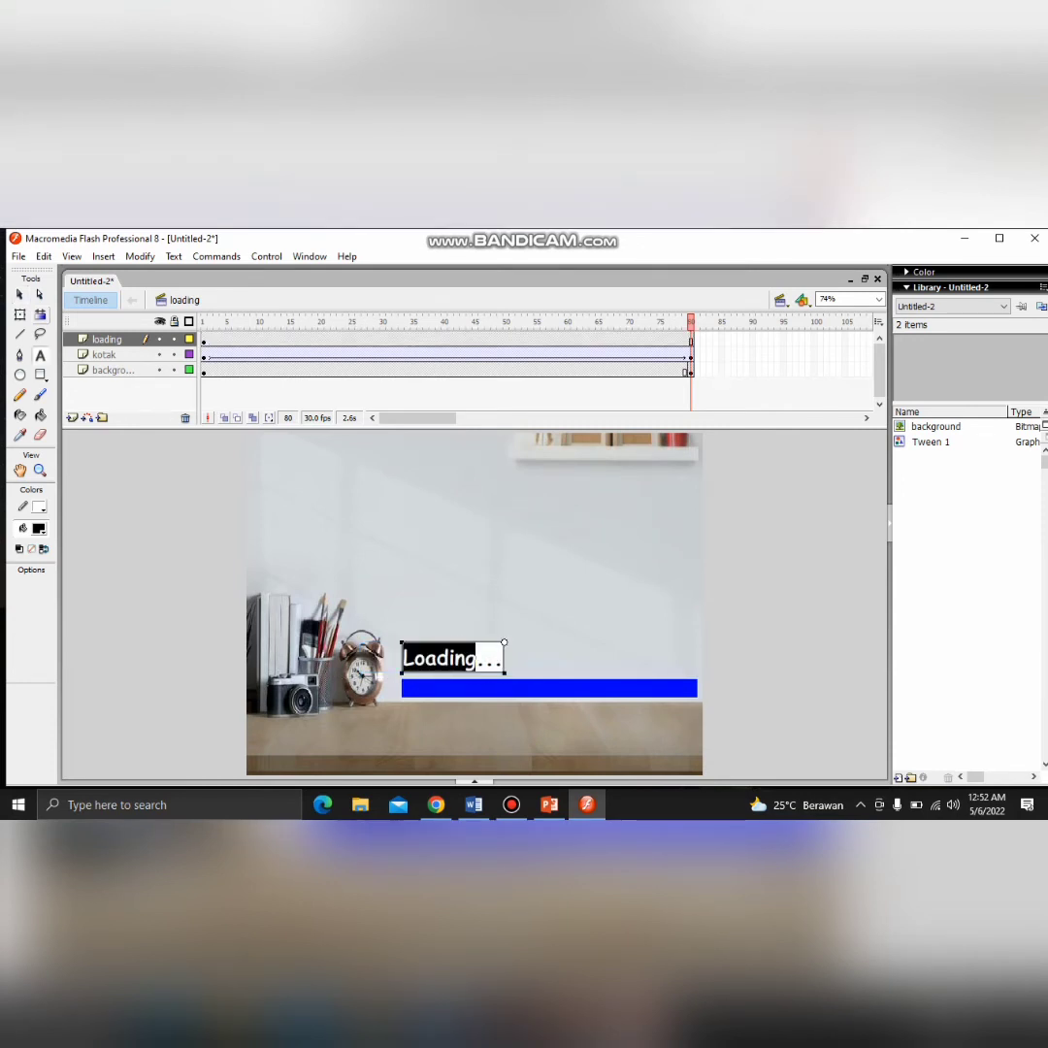
left_click_drag(502, 659, 401, 659)
key("ctrl+alt+Right")
key("ctrl+alt+Right")
key("ctrl+alt+Right")
key("ctrl+alt+Right")
key("ctrl+alt+Right")
key("ctrl+alt+Right")
key("ctrl+alt+Right")
key("ctrl+alt+Right")
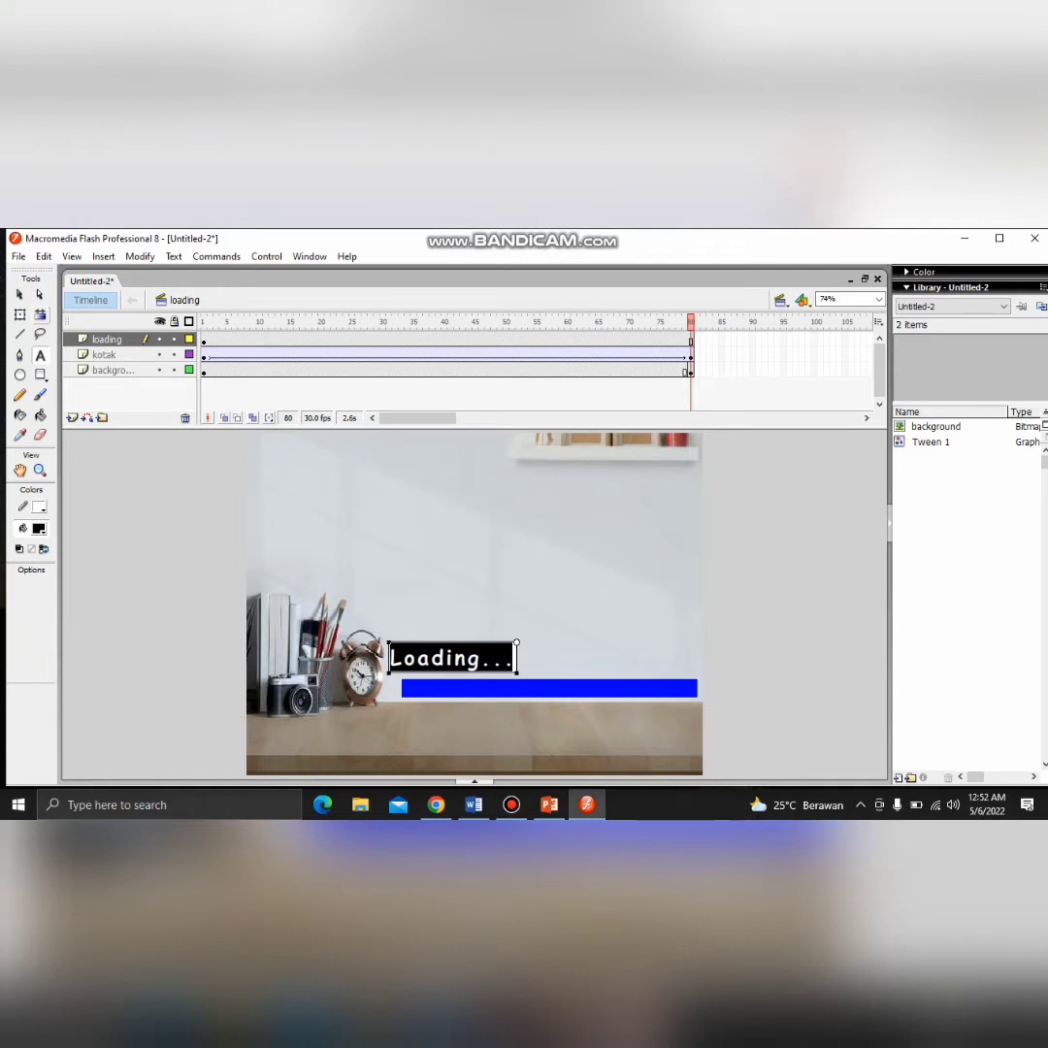
key("ctrl+alt+Left")
key("ctrl+alt+Left")
key("Escape")
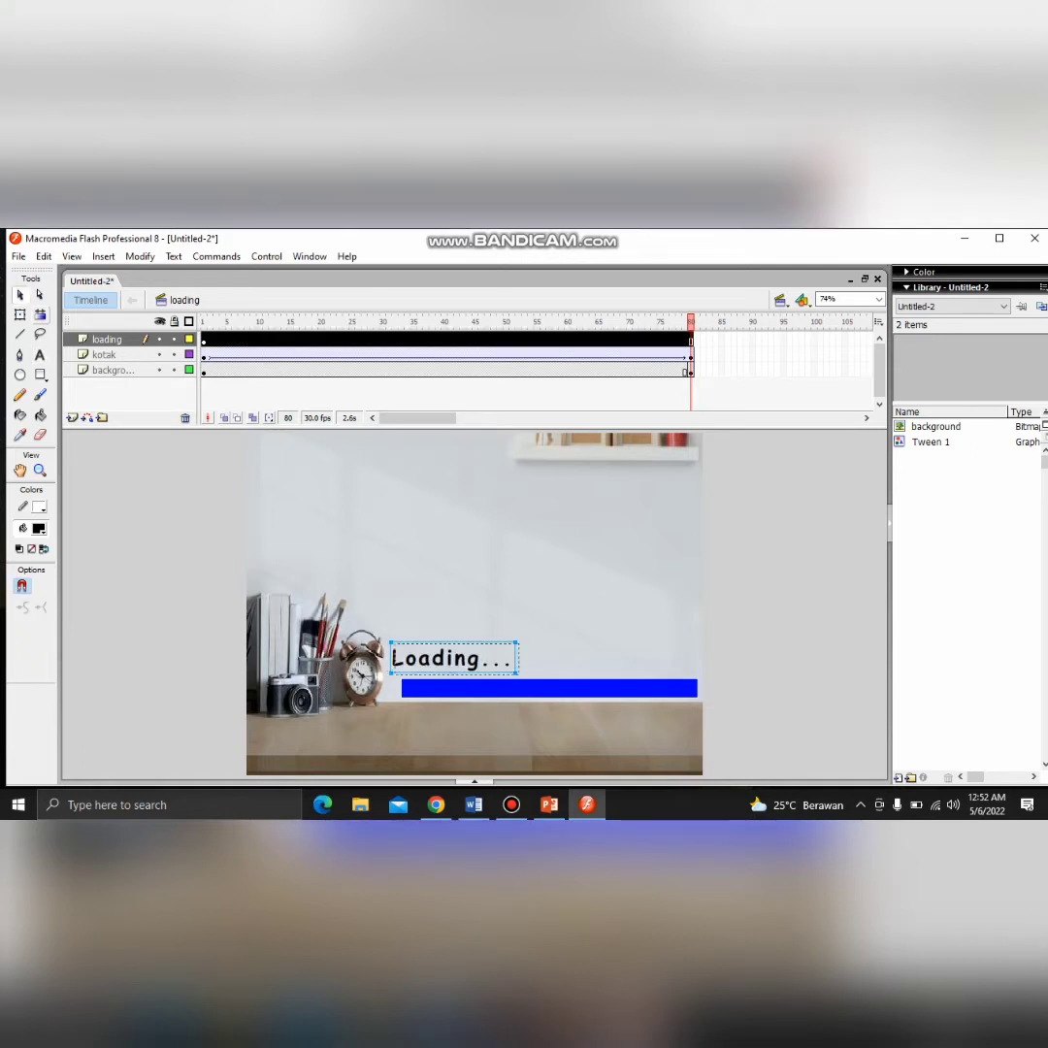
Shift the "Loading..." text so it starts flush with the blue bar's left end and sits closer above it
left_click_drag(469, 660, 463, 664)
double_click(463, 663)
key("Escape")
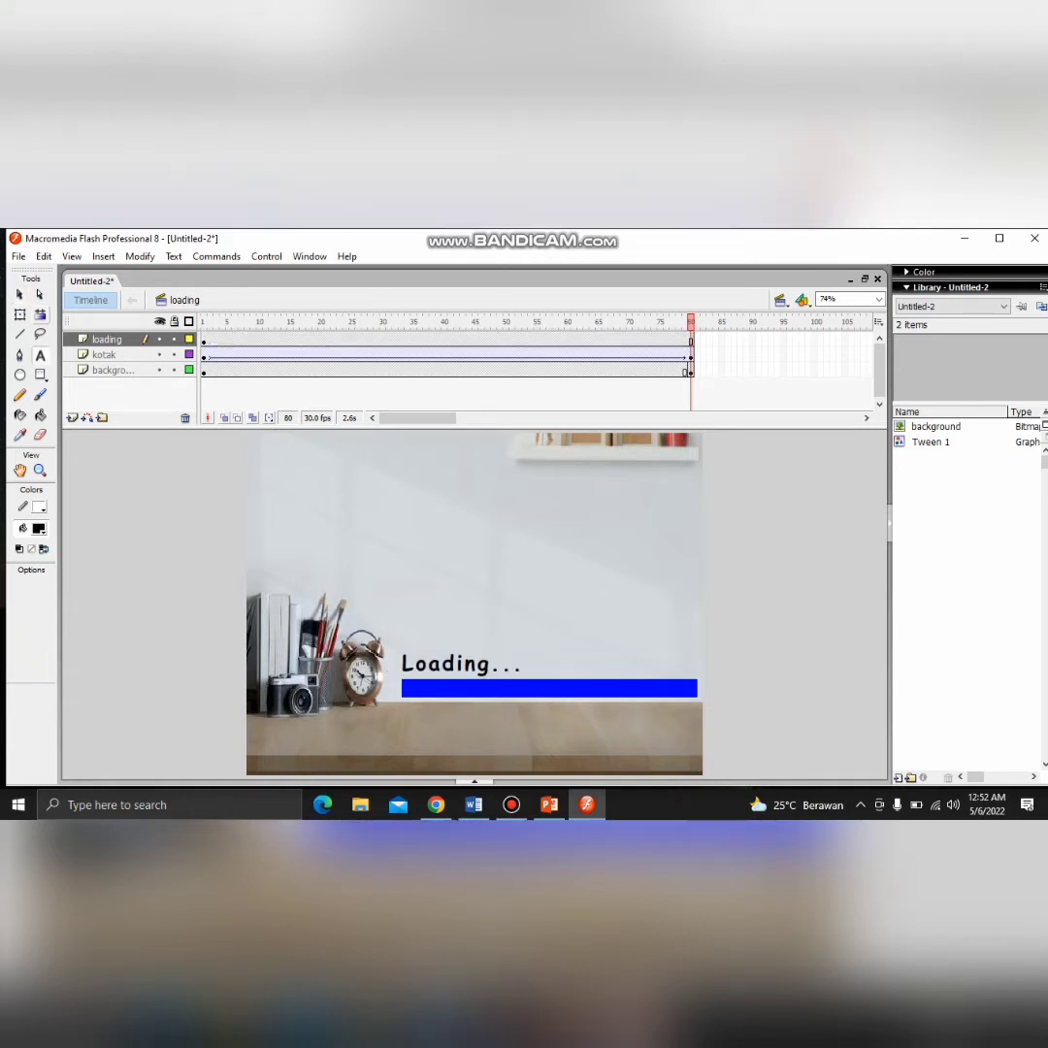
Test the movie to preview the loading scene's animation with its text, and close the preview window
key("v")
key("ctrl+Return")
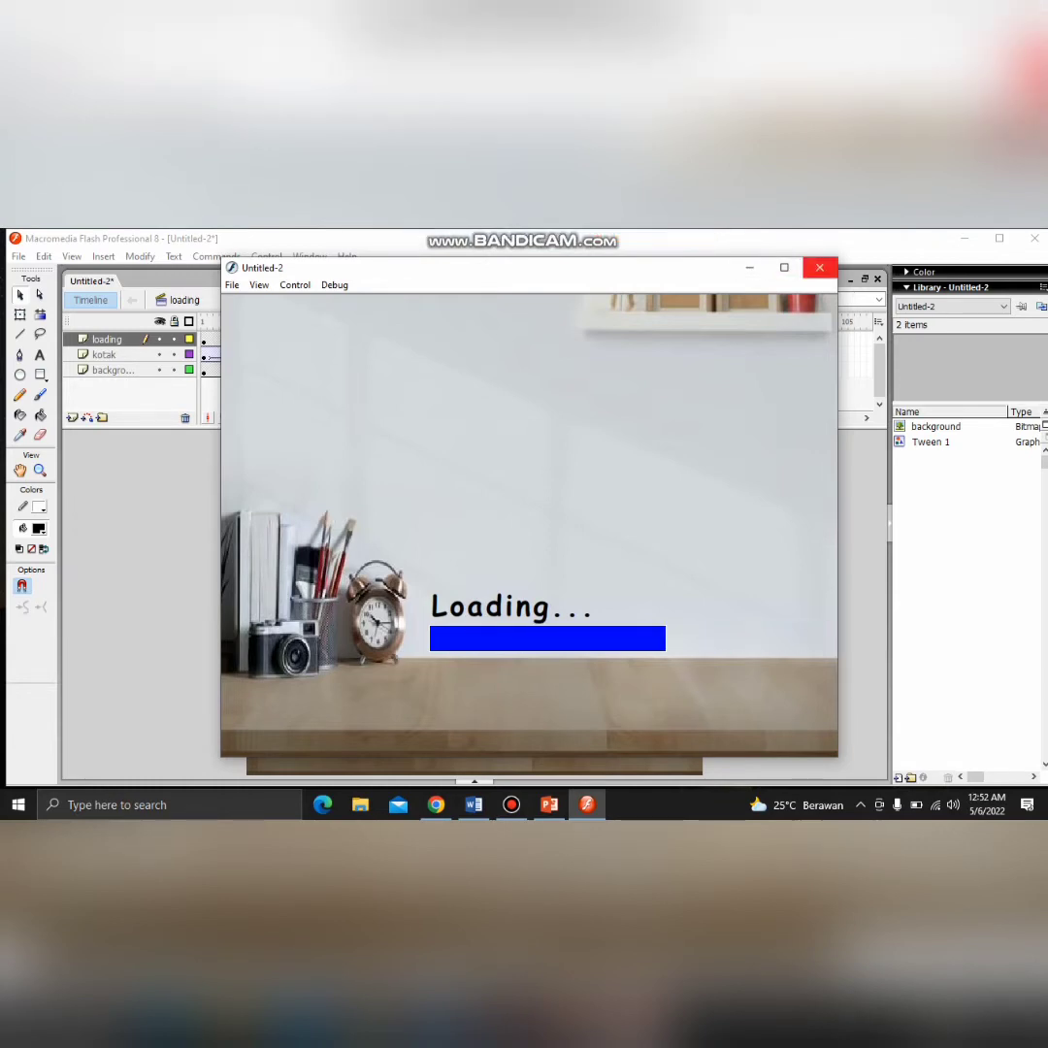
left_click(820, 267)
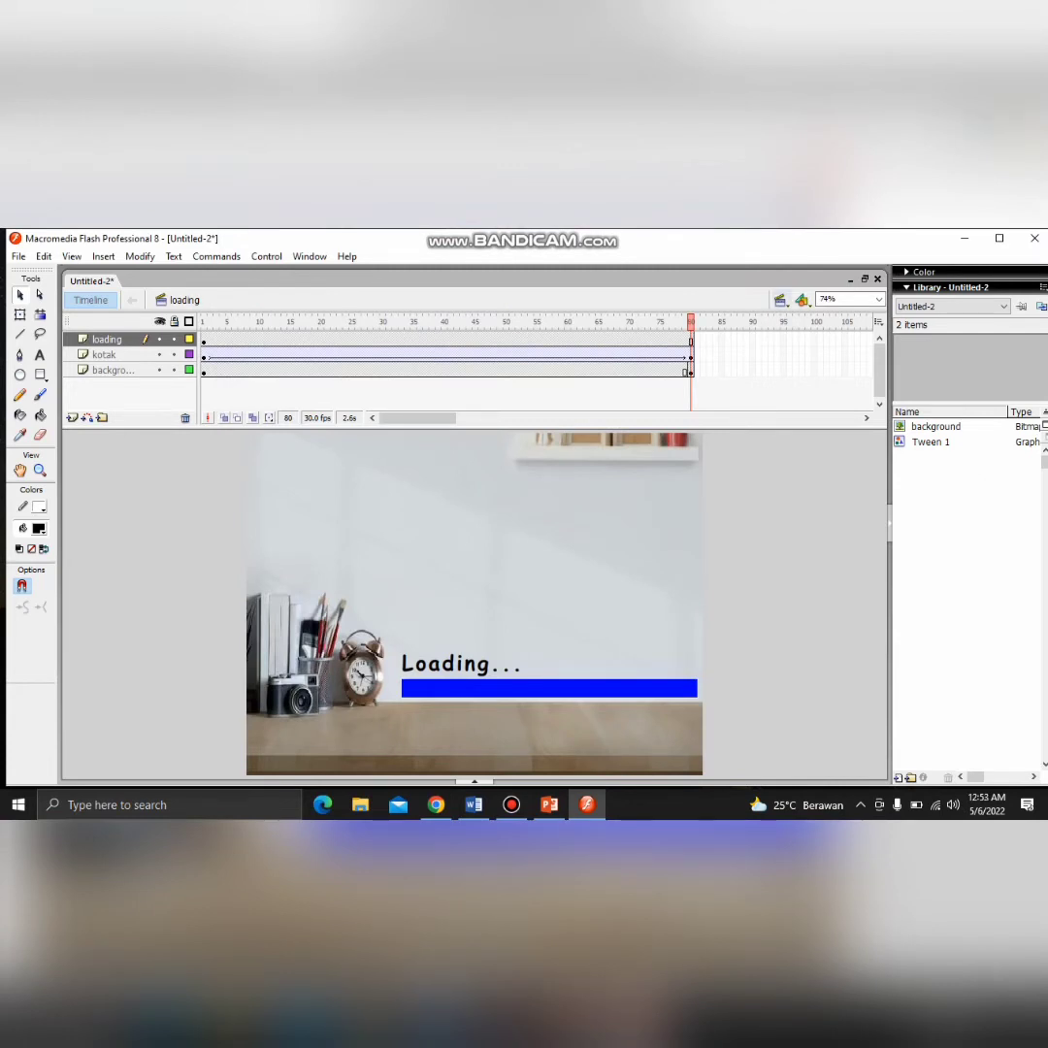
Switch to the "identitas diri siswa" scene
left_click(780, 300)
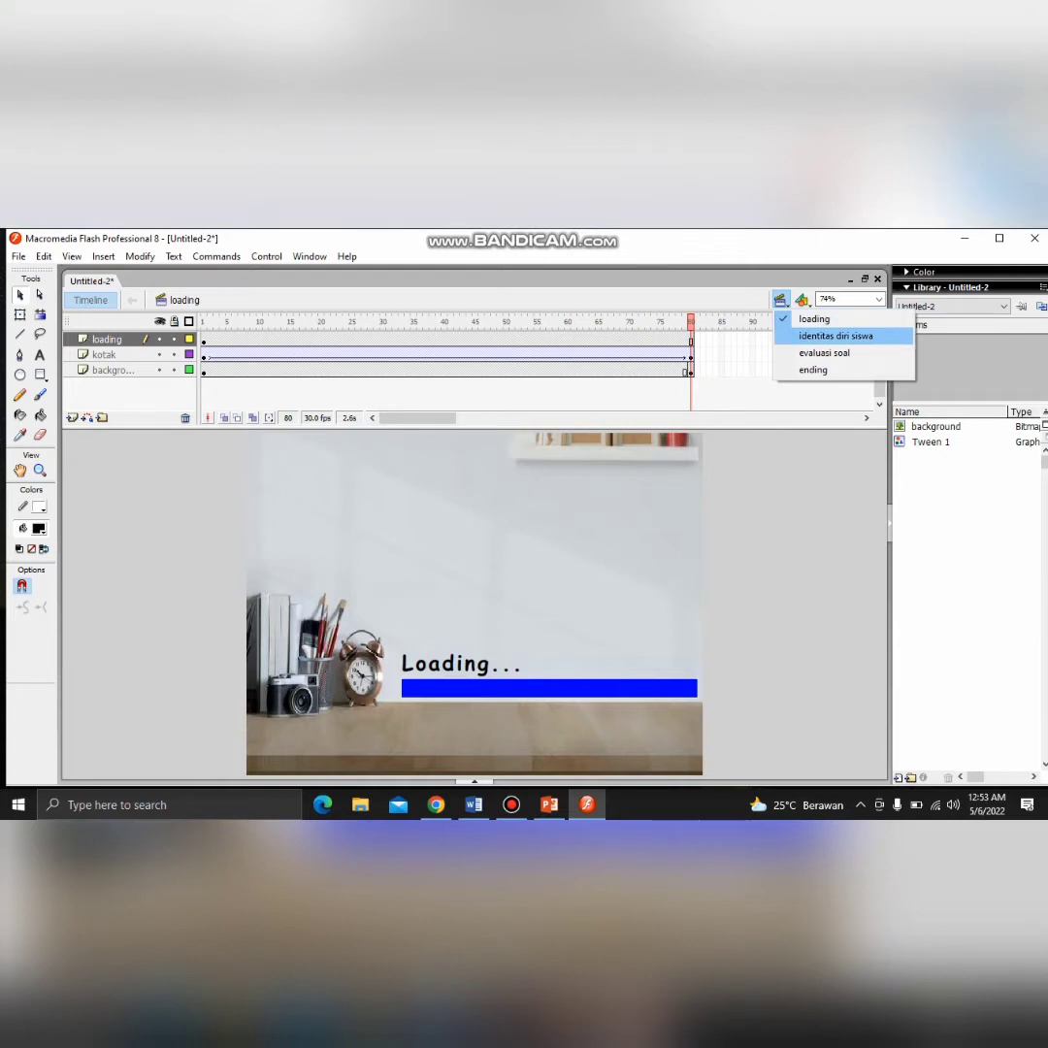
left_click(835, 335)
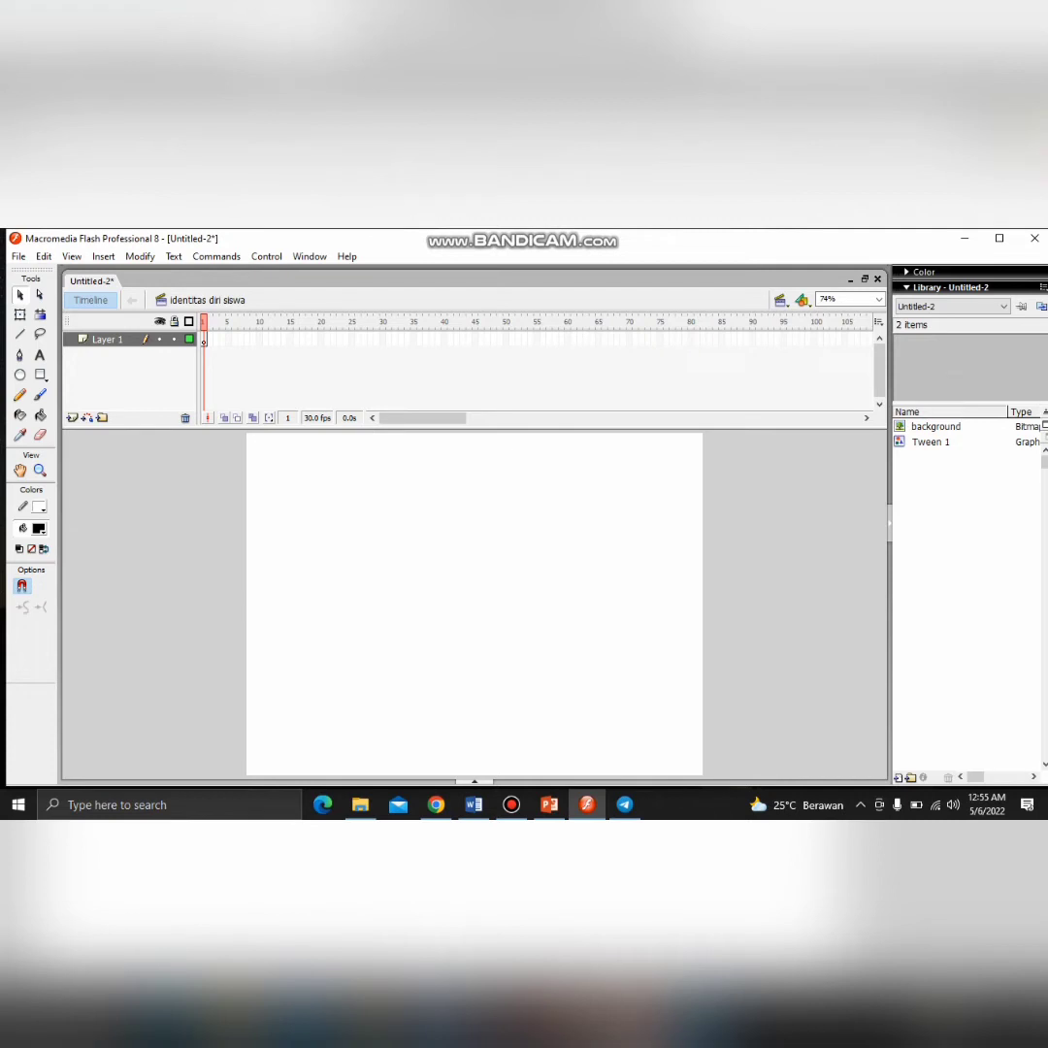
left_click(780, 300)
left_click(835, 336)
Rename Layer 1 of the student identity scene as "background"
double_click(108, 338)
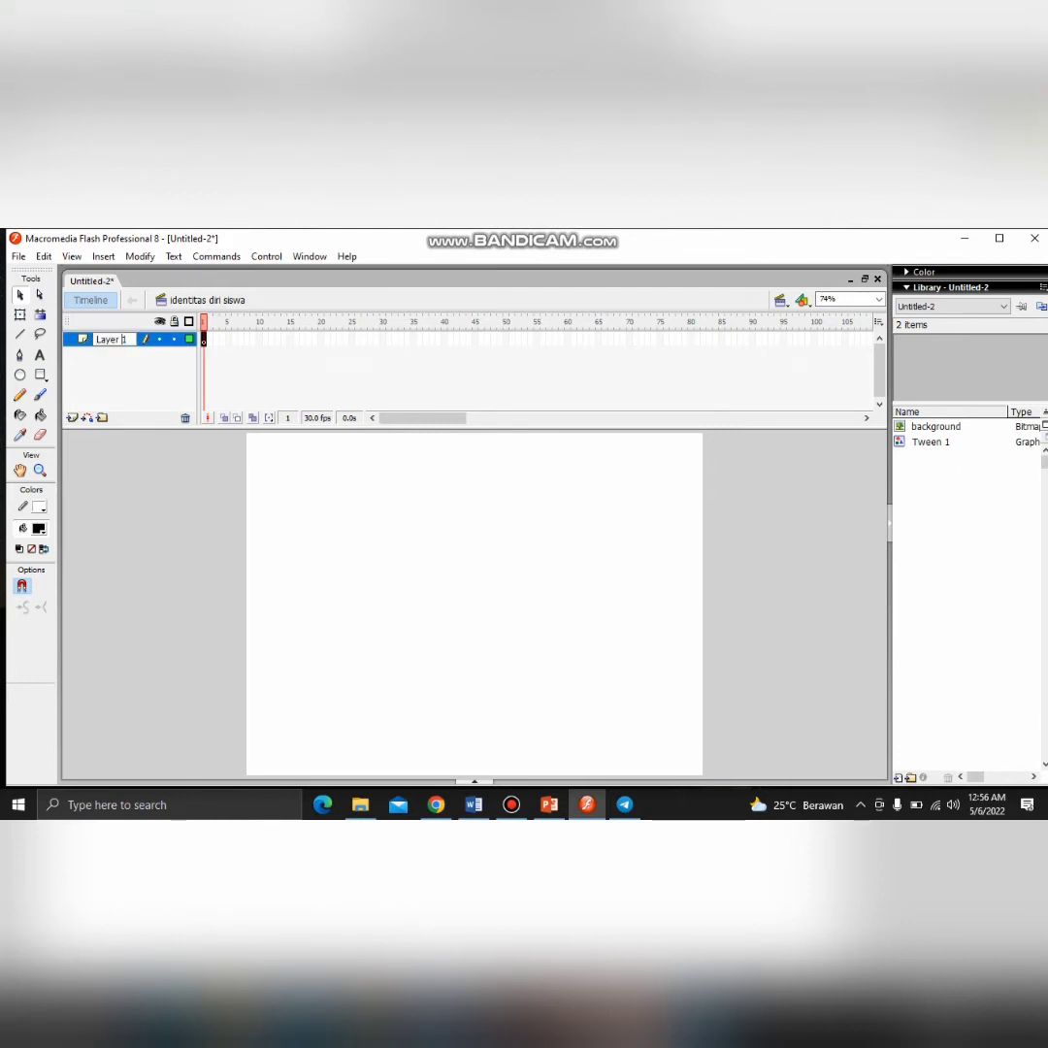
double_click(108, 339)
double_click(108, 339)
key("BackSpace")
type("BAC")
key("BackSpace")
key("BackSpace")
key("BackSpace")
type("background")
key("Return")
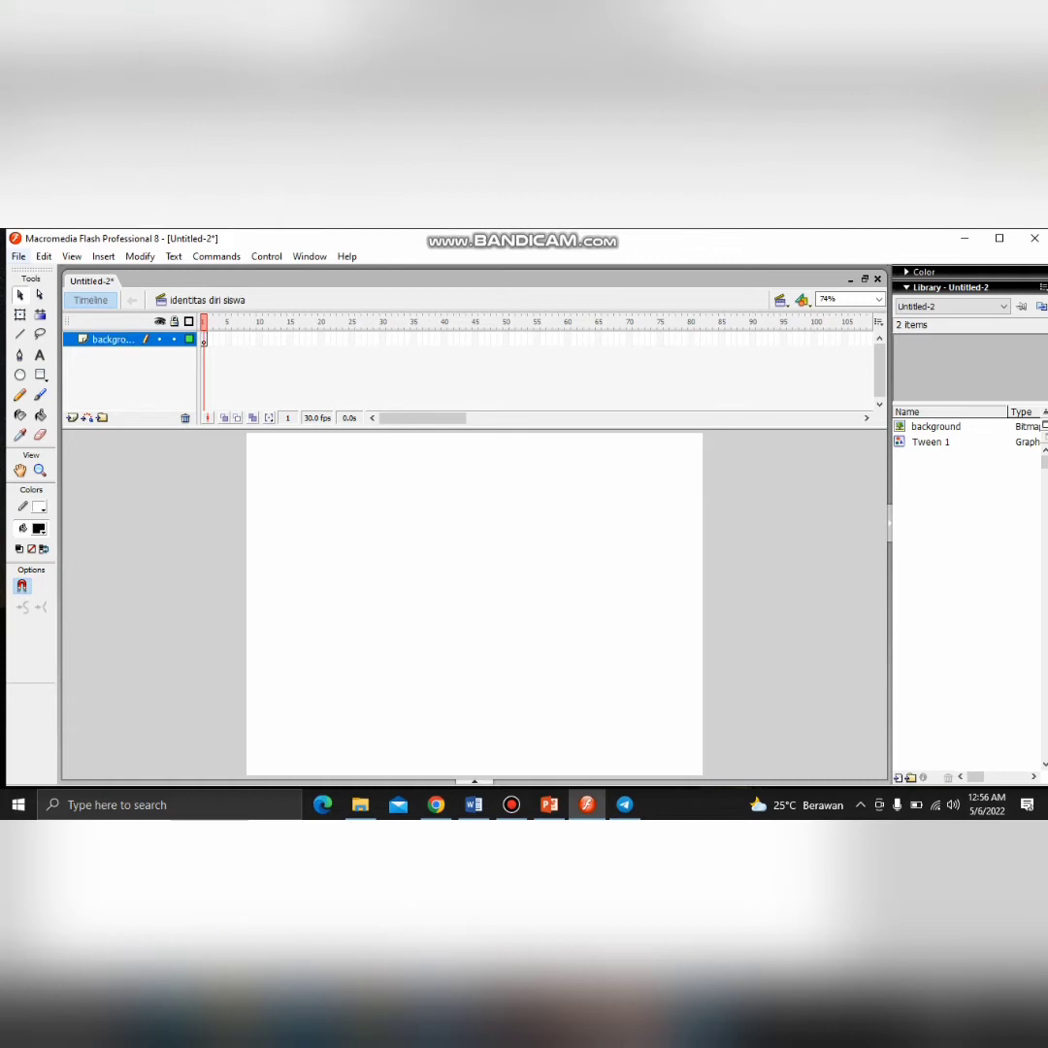
Import the "background 2" picture from the bahan praktikum folder onto the stage
left_click(19, 256)
mouse_move(107, 488)
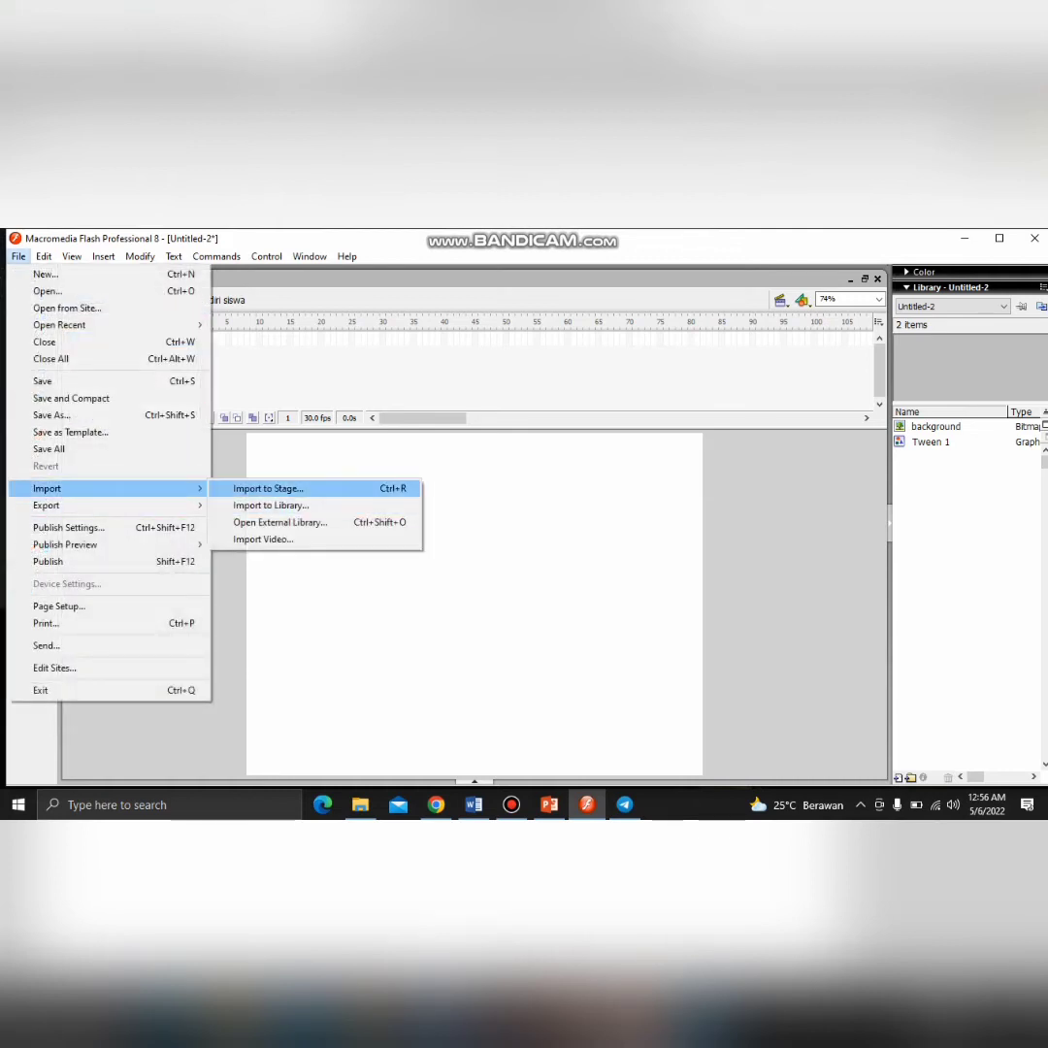
left_click(268, 488)
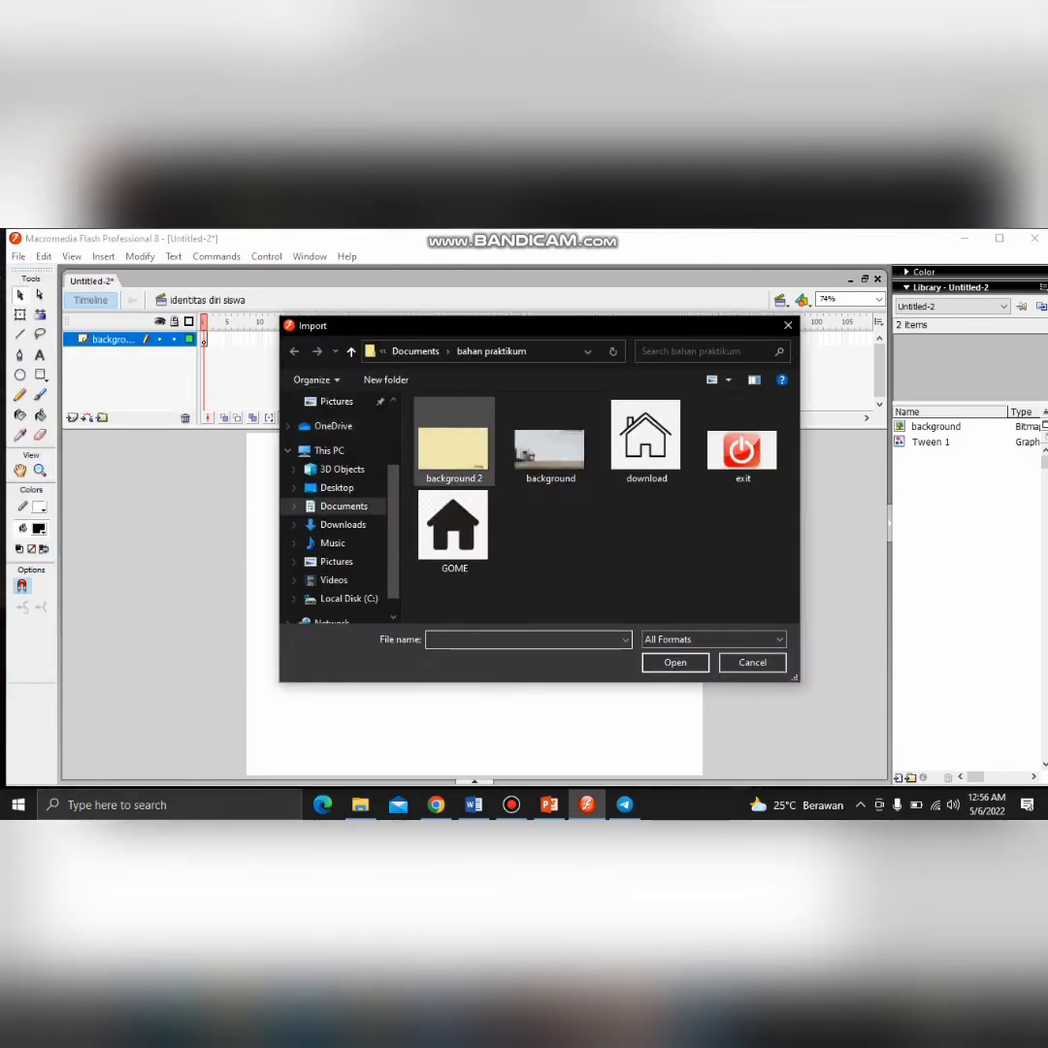
left_click(453, 448)
key("Return")
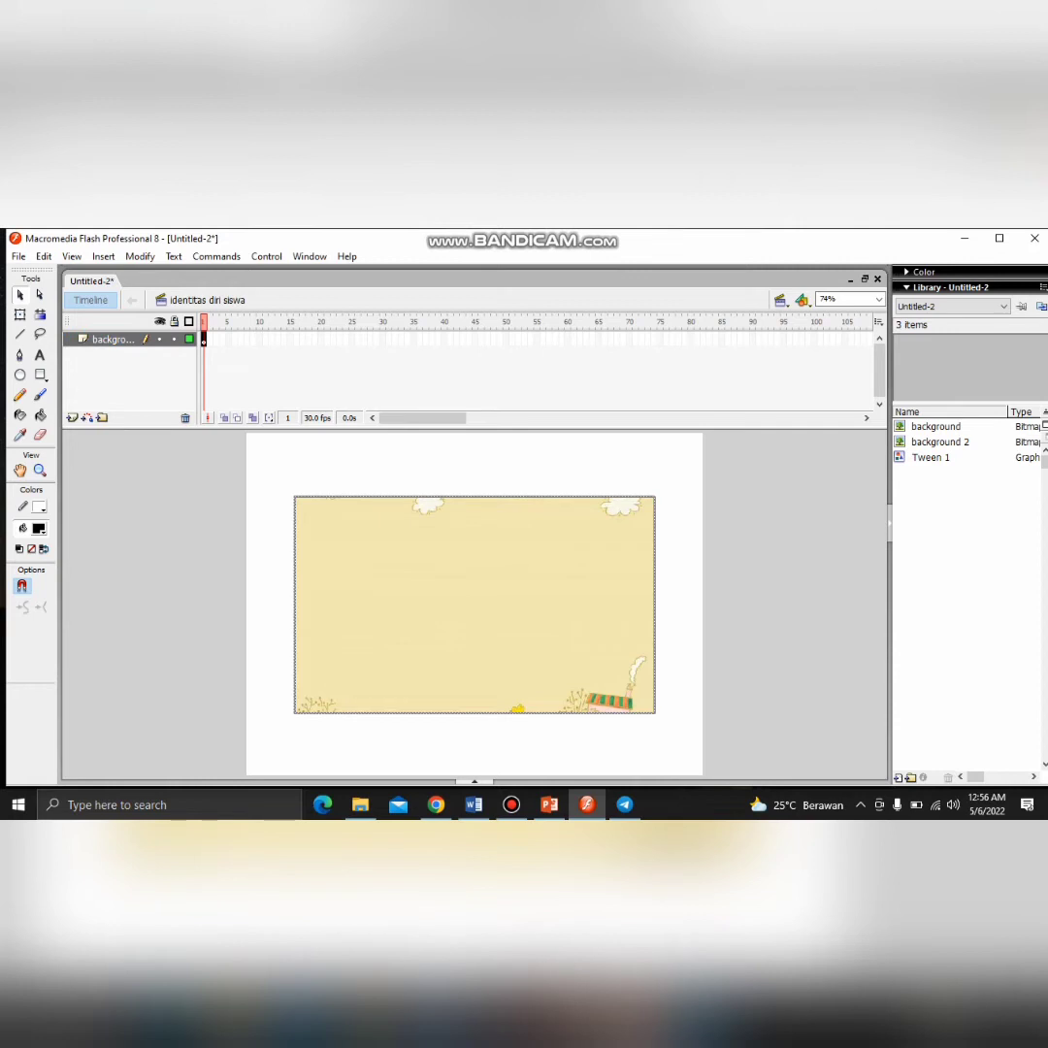
Set the imported background picture's width to 800 and its height to 600
key("ctrl+F3")
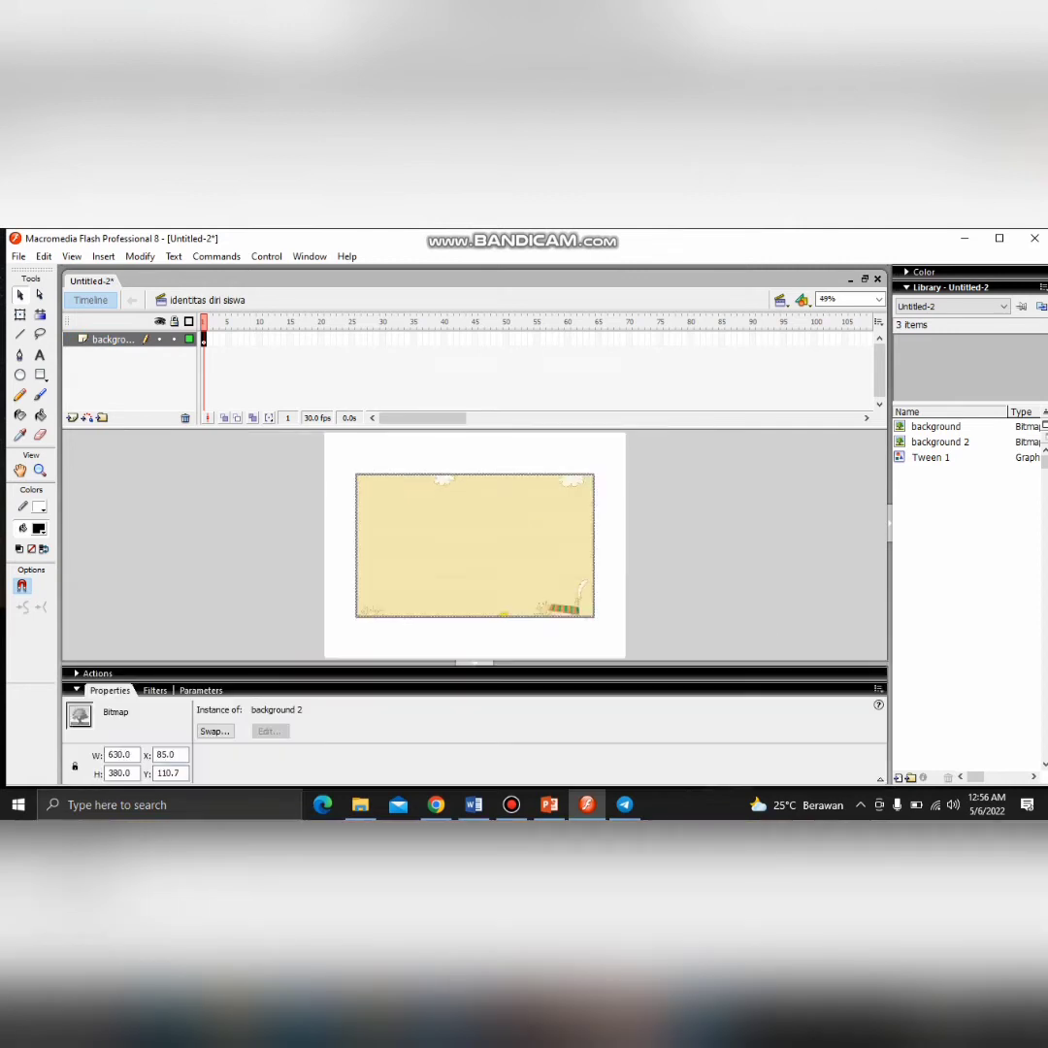
double_click(120, 754)
type("800")
key("Tab")
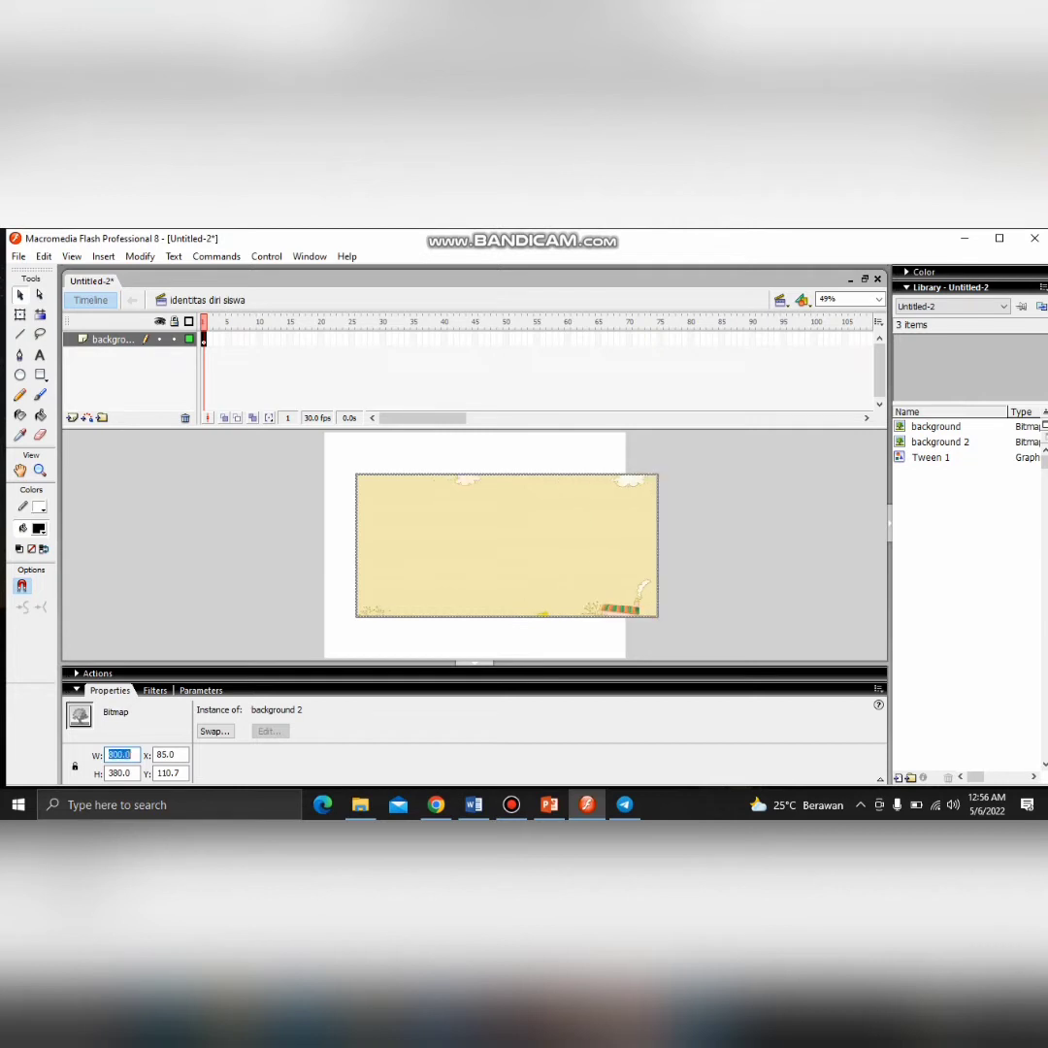
type("600")
key("Return")
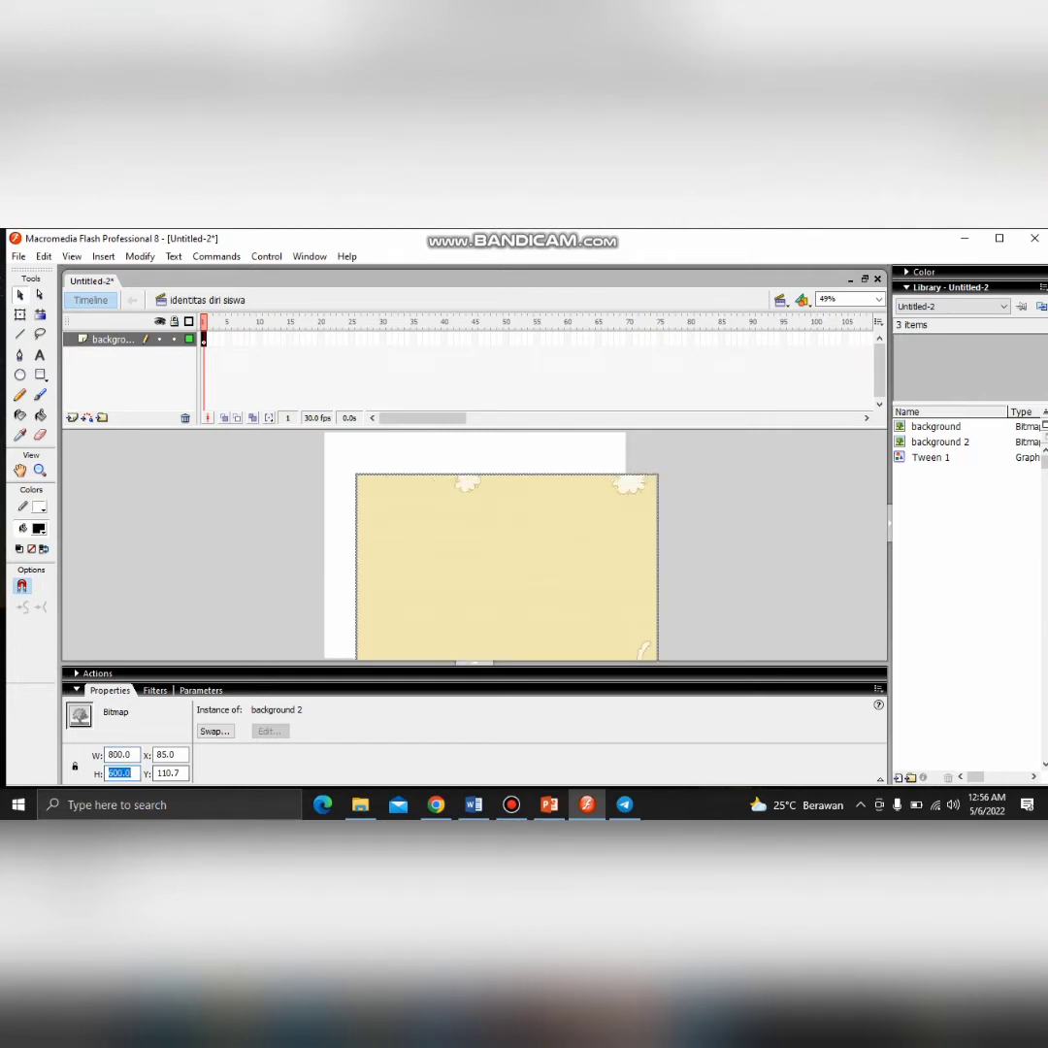
Set the background picture's X and Y position to 0 and collapse its property settings
key("Tab")
type("0")
key("Return")
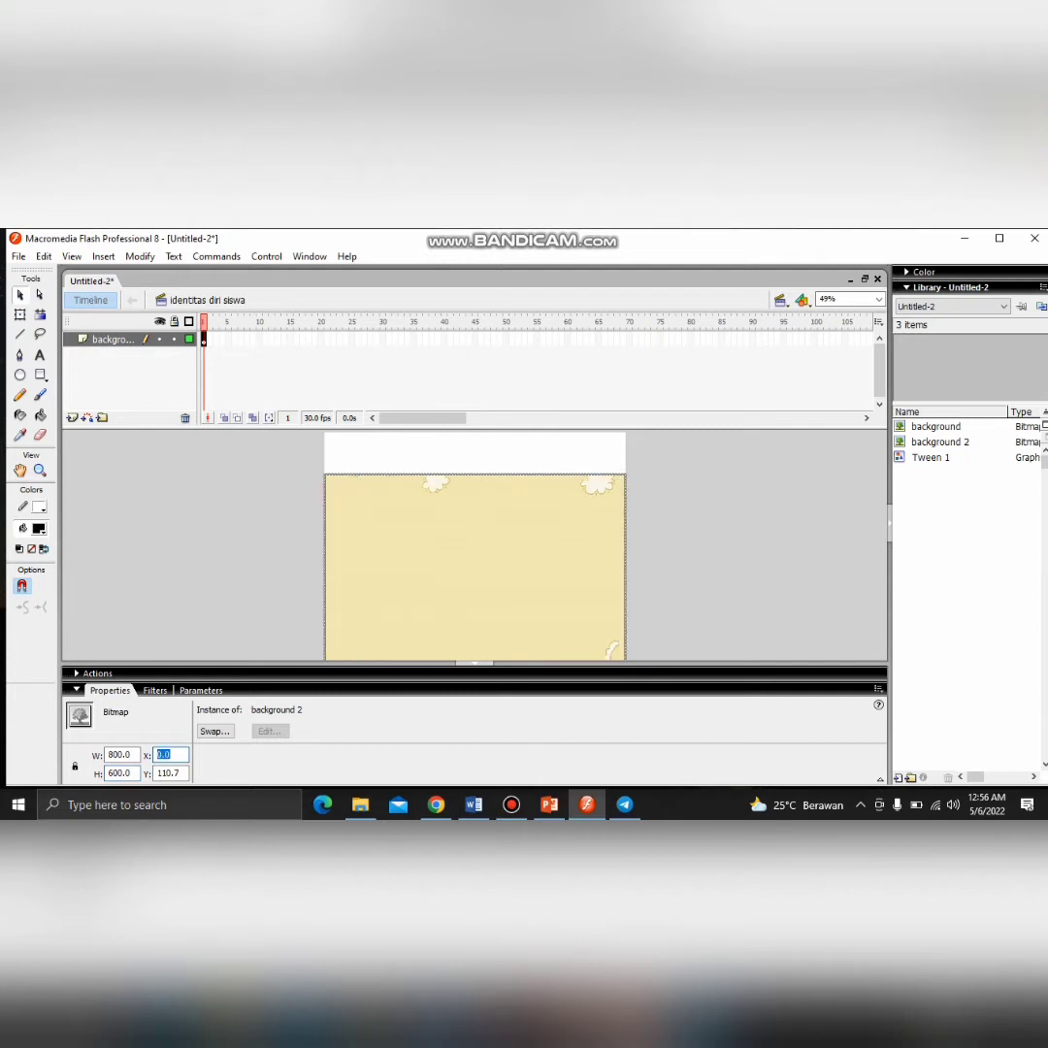
key("Tab")
type("0")
key("Return")
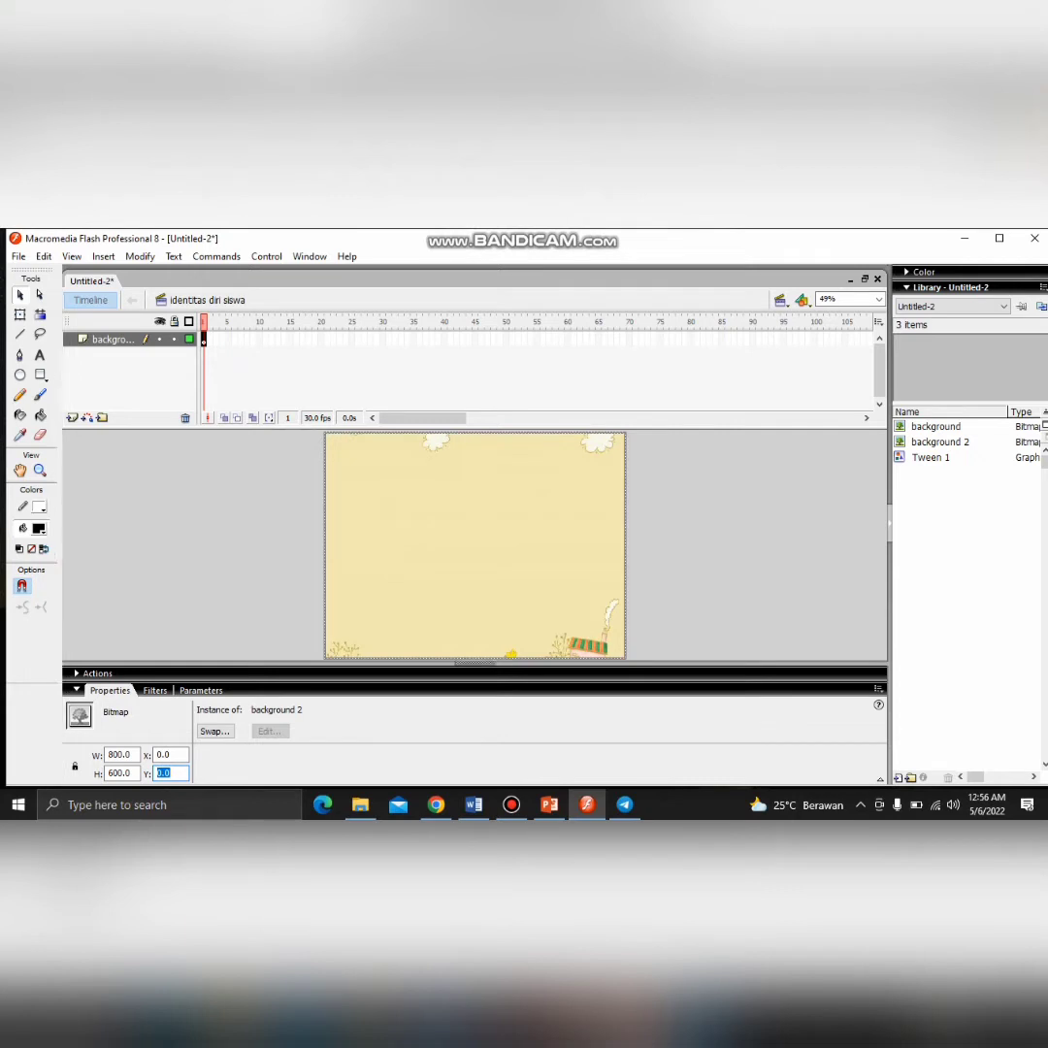
left_click(475, 663)
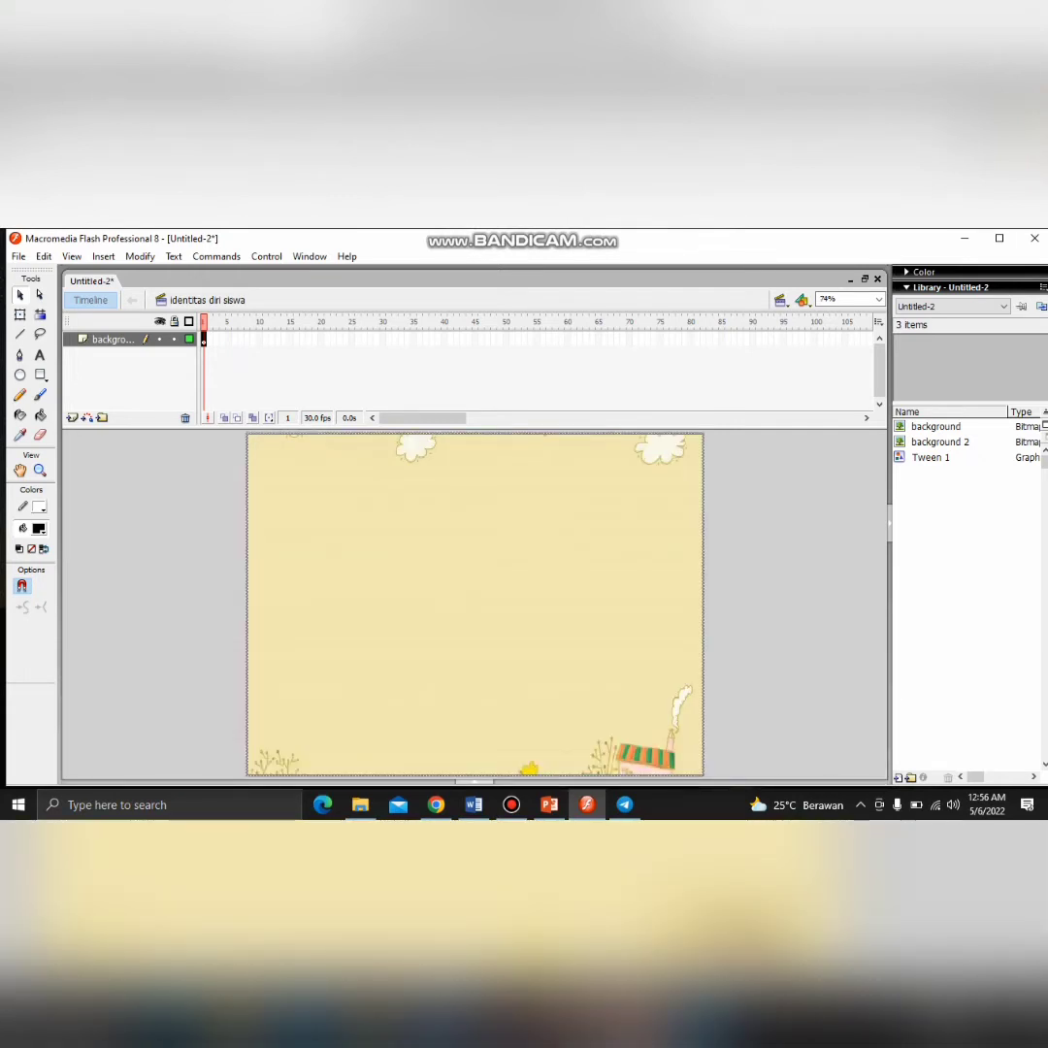
Add a new layer above the background layer and name it "identitas siswa"
left_click(72, 418)
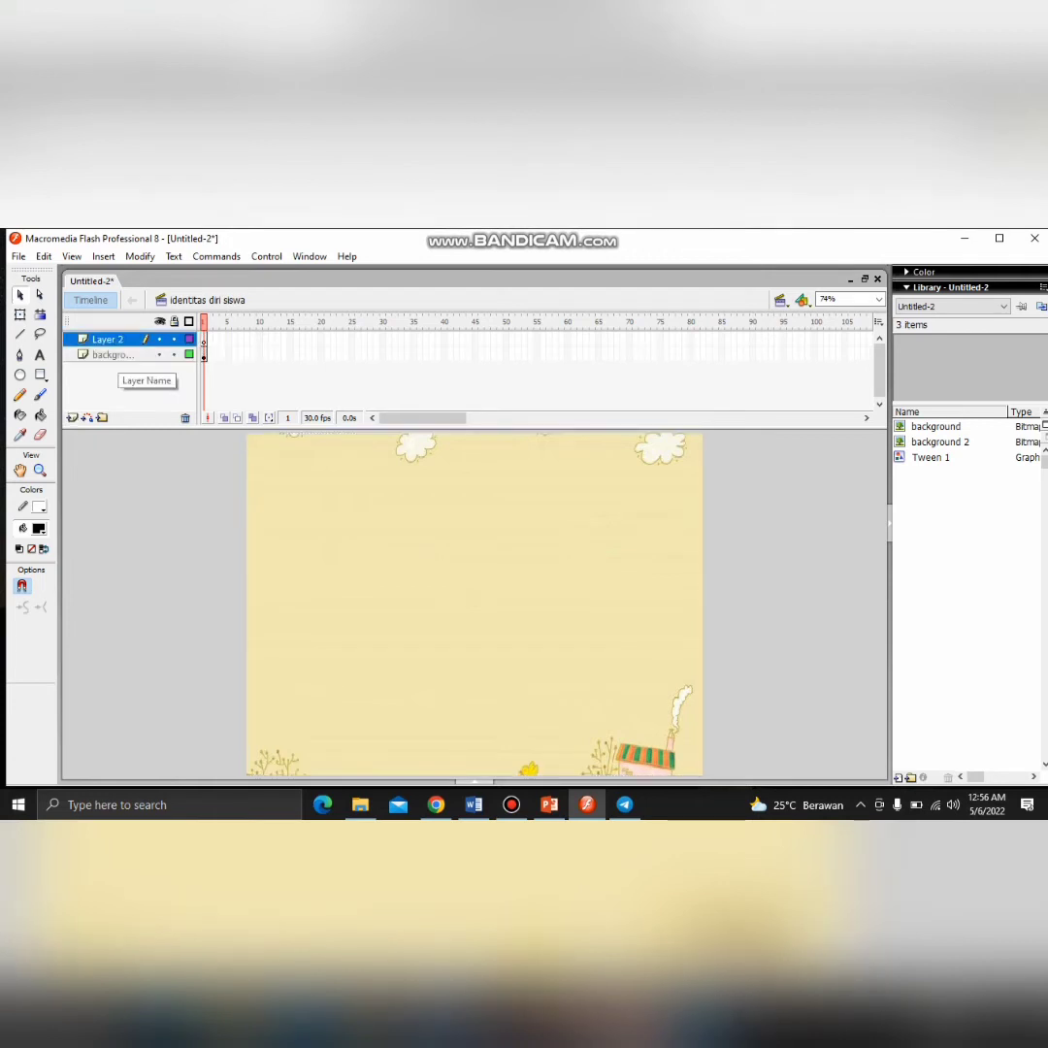
double_click(114, 339)
key("BackSpace")
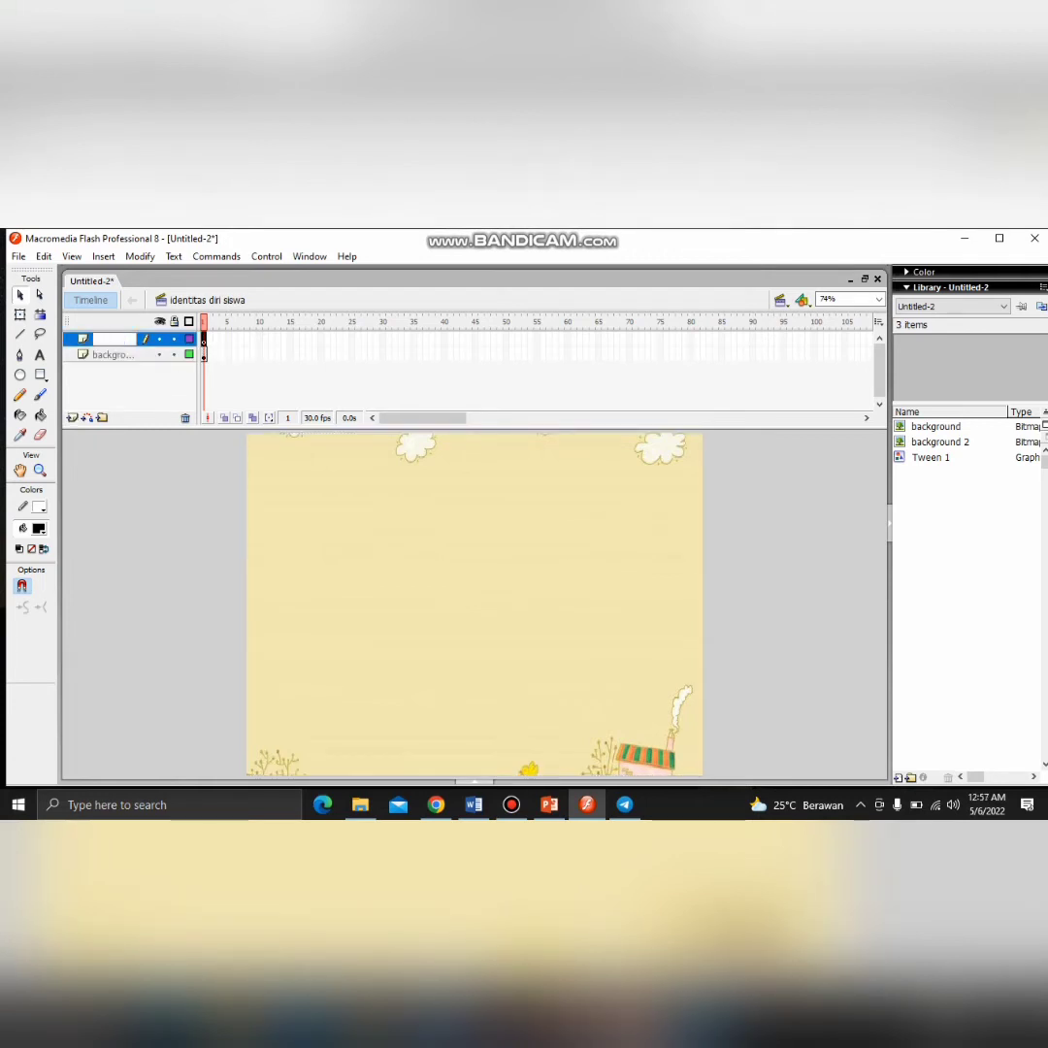
type("identitas")
key("Return")
type("siwa")
key("BackSpace")
key("BackSpace")
type("swa")
key("Return")
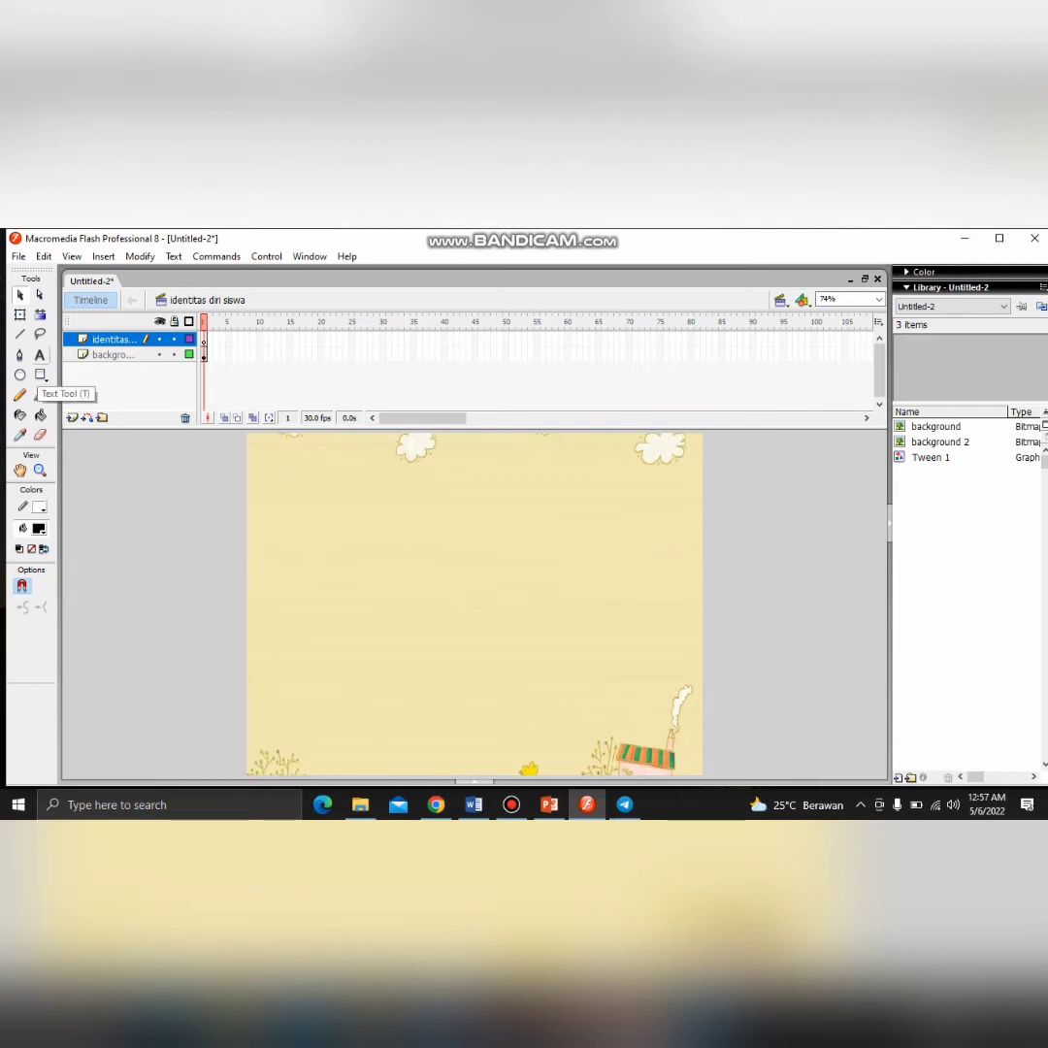
Activate the Text tool and set the text size to 24
left_click(40, 355)
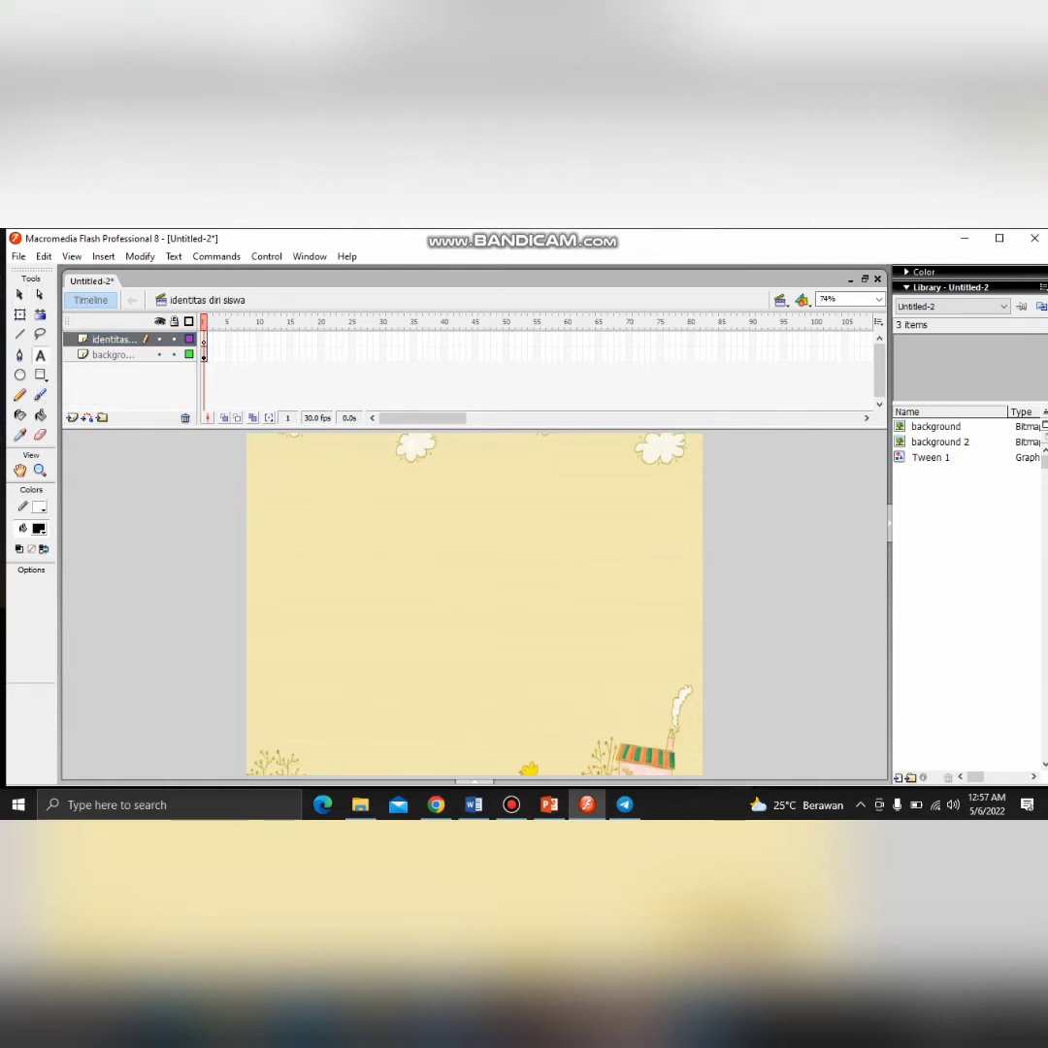
left_click_drag(285, 449, 683, 481)
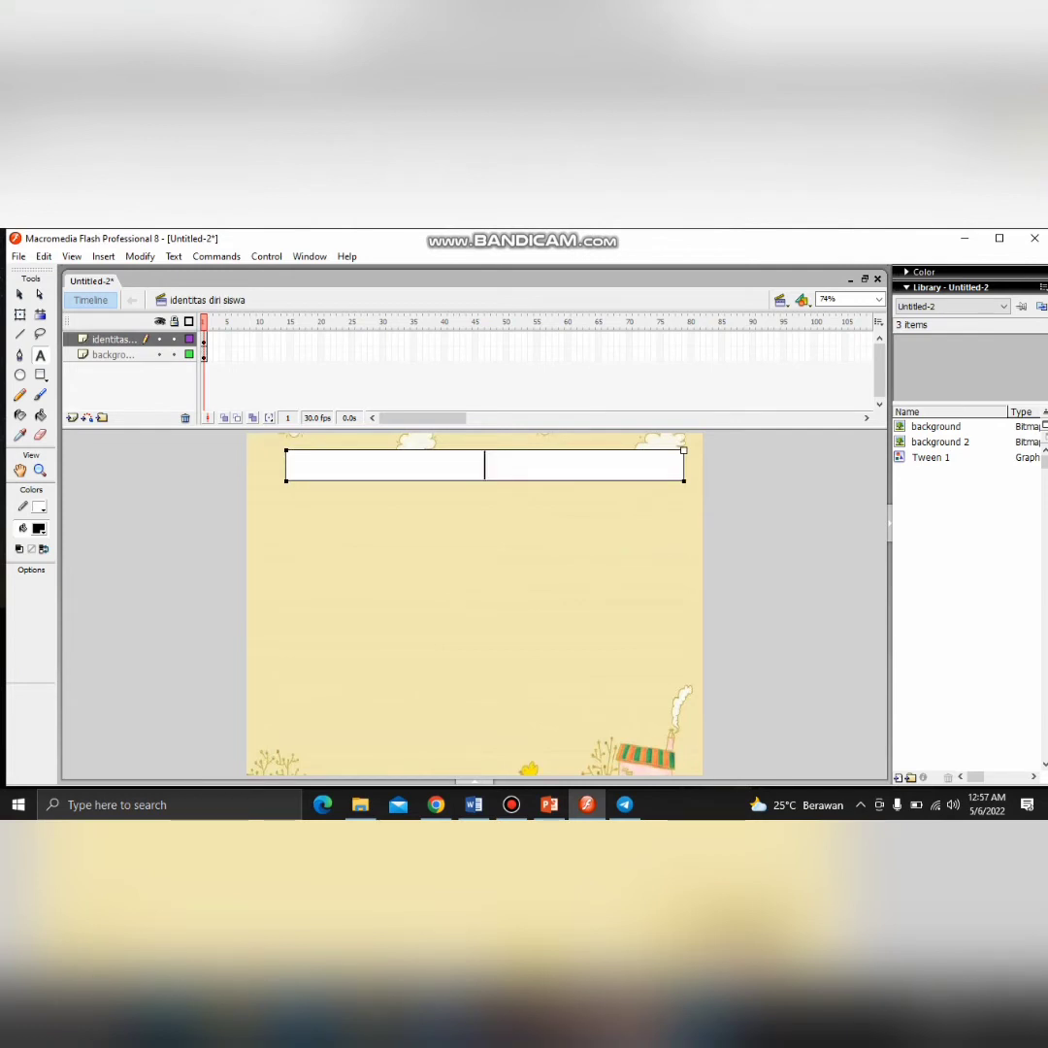
left_click(173, 257)
mouse_move(223, 291)
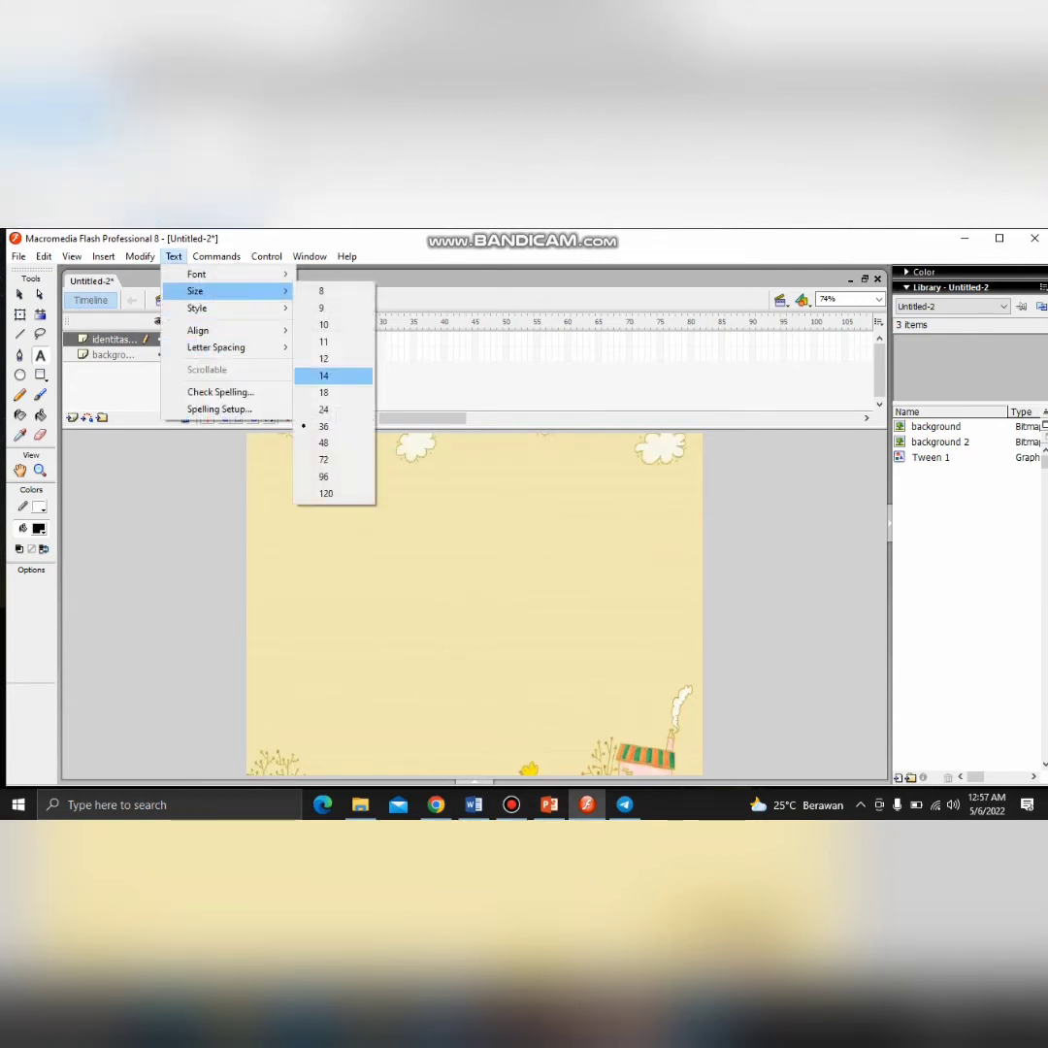
left_click(325, 409)
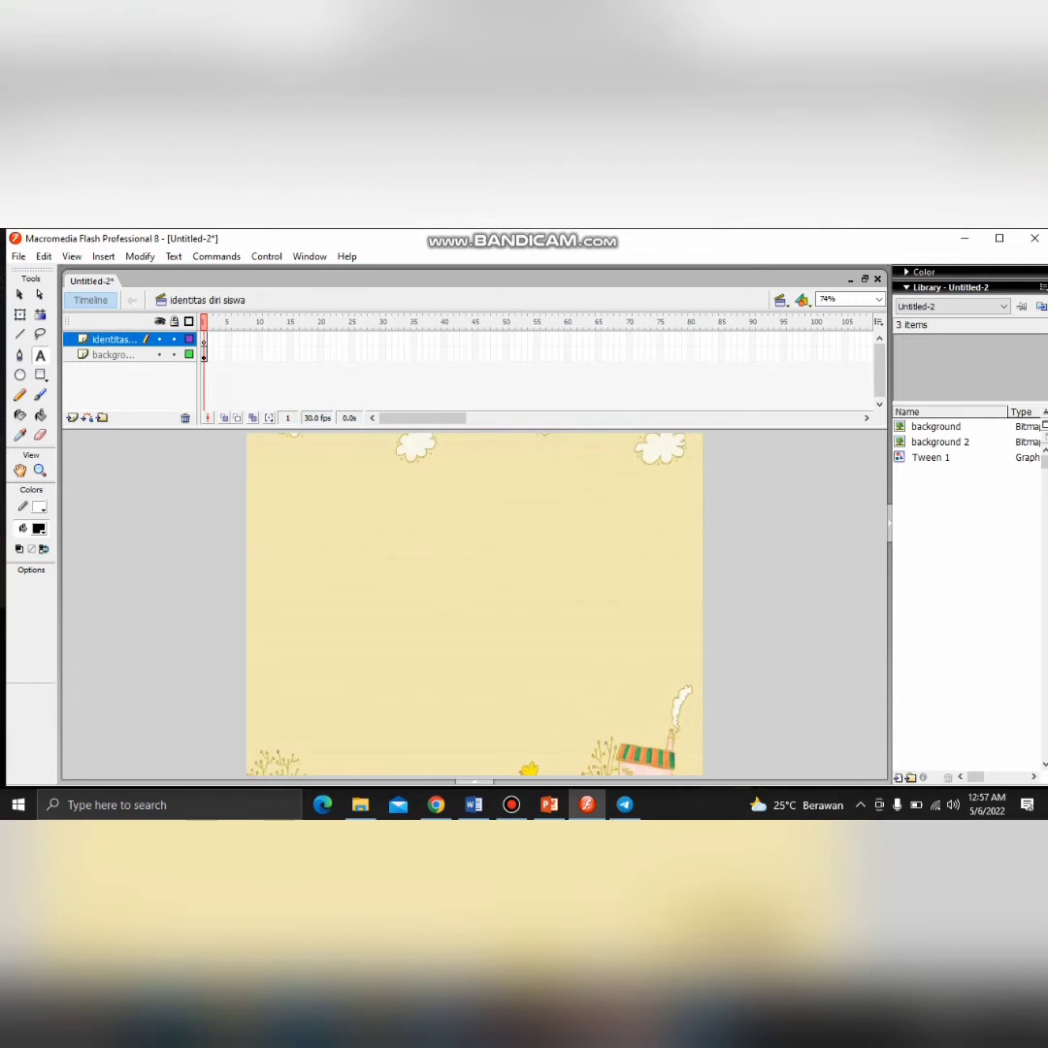
Write the title line "Soal Pilihan Berganda Materi Lingkaran" in a new text box near the stage's upper-left corner
left_click(290, 471)
type("Soal")
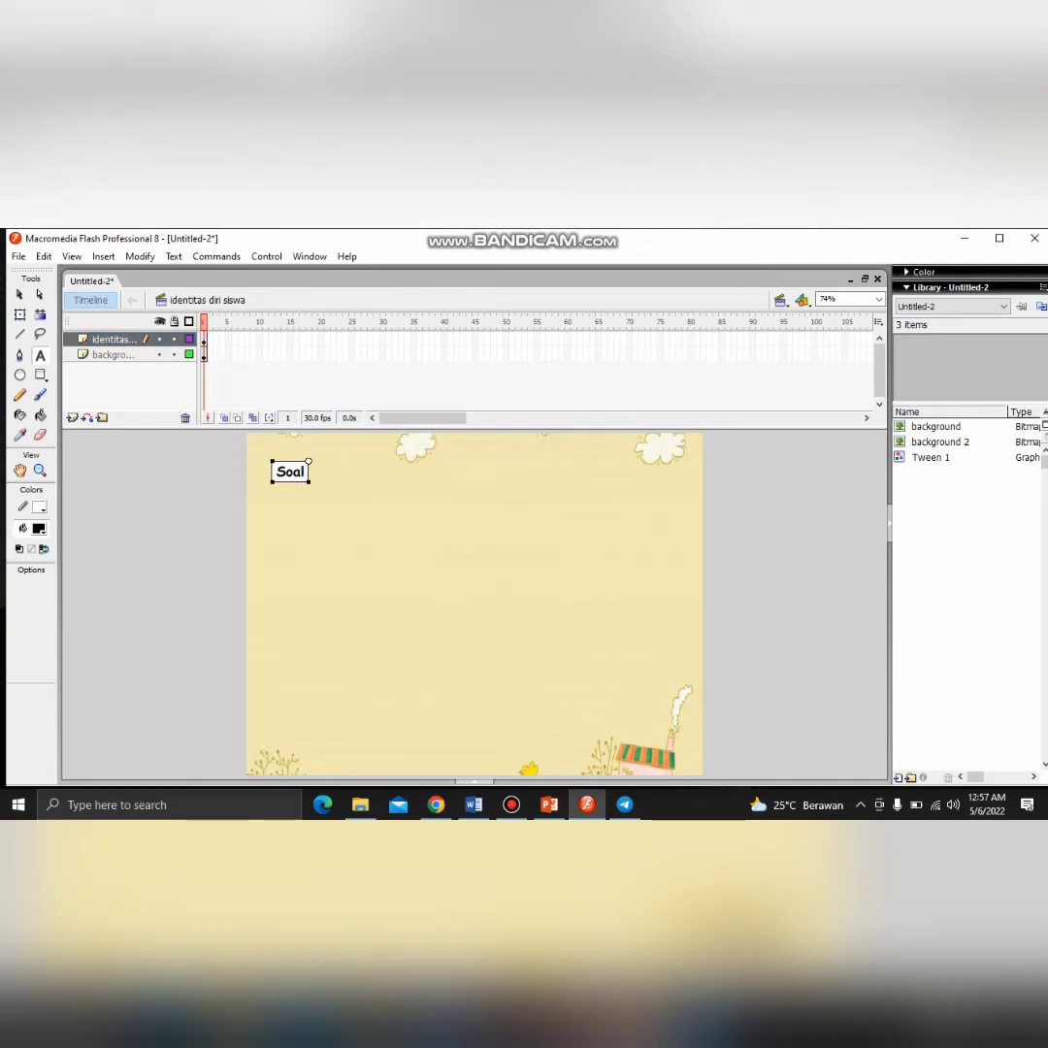
type(" Pilihan Berganda")
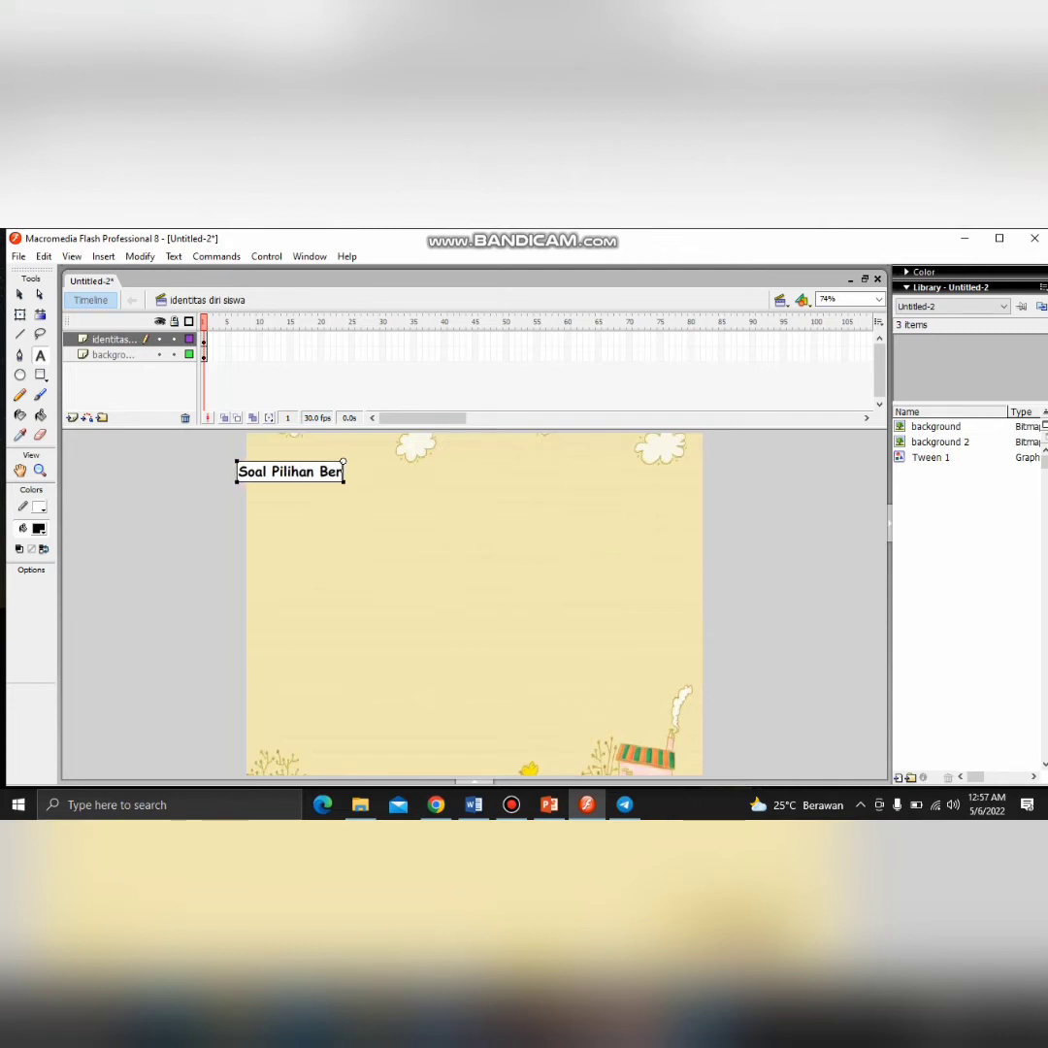
type(" Ma")
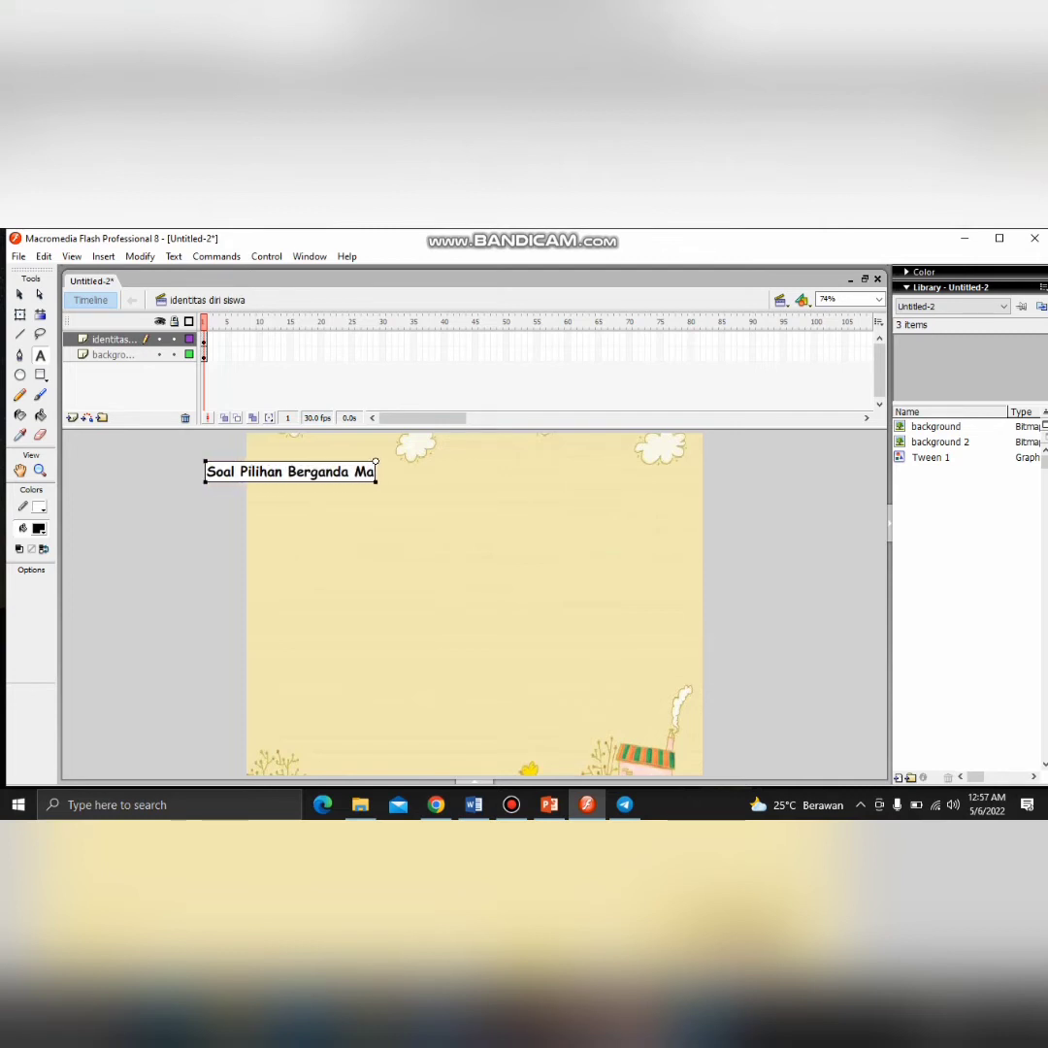
type("teri Lingkaran")
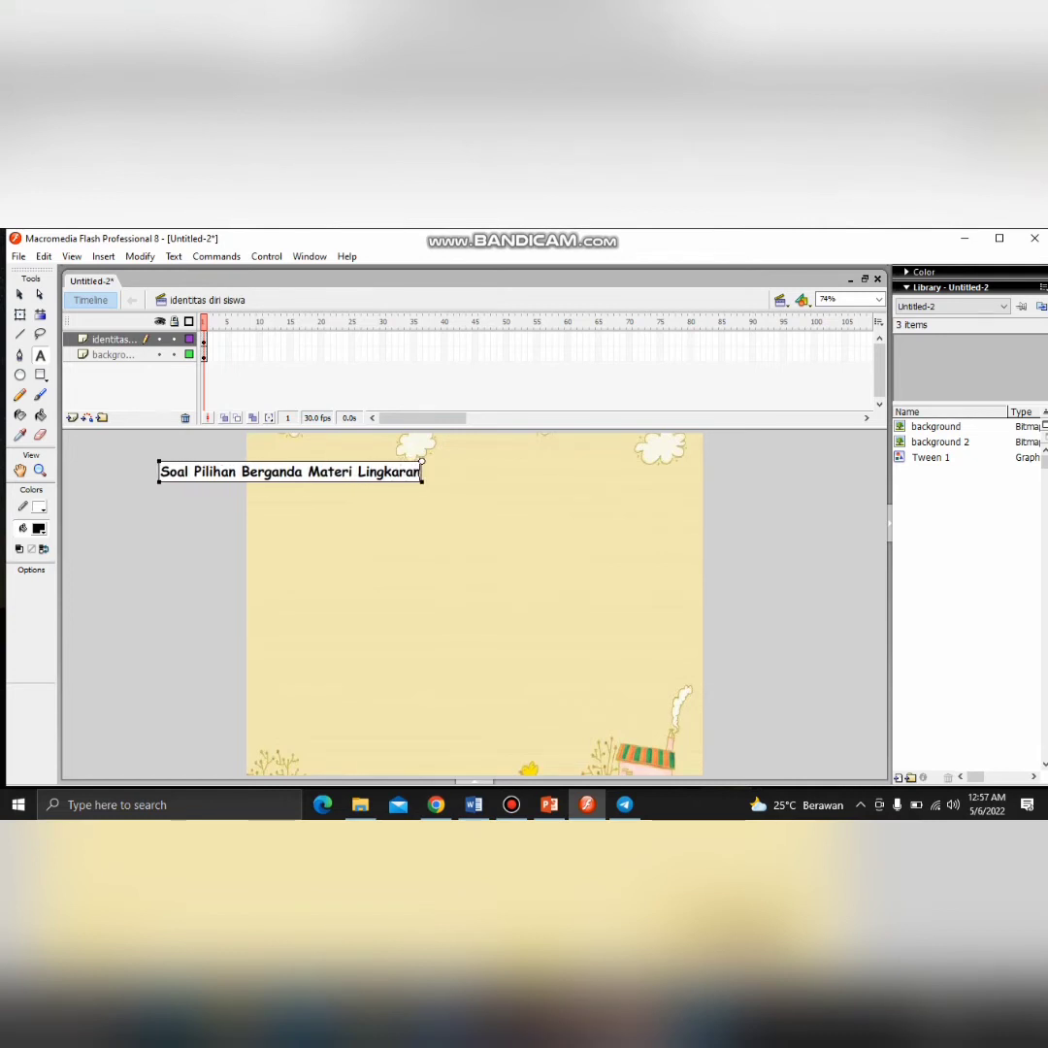
Add the second title line "Untuk Siswa Kelas SMA/SMK/MA" below the first one in the same text box
key("Return")
type("U")
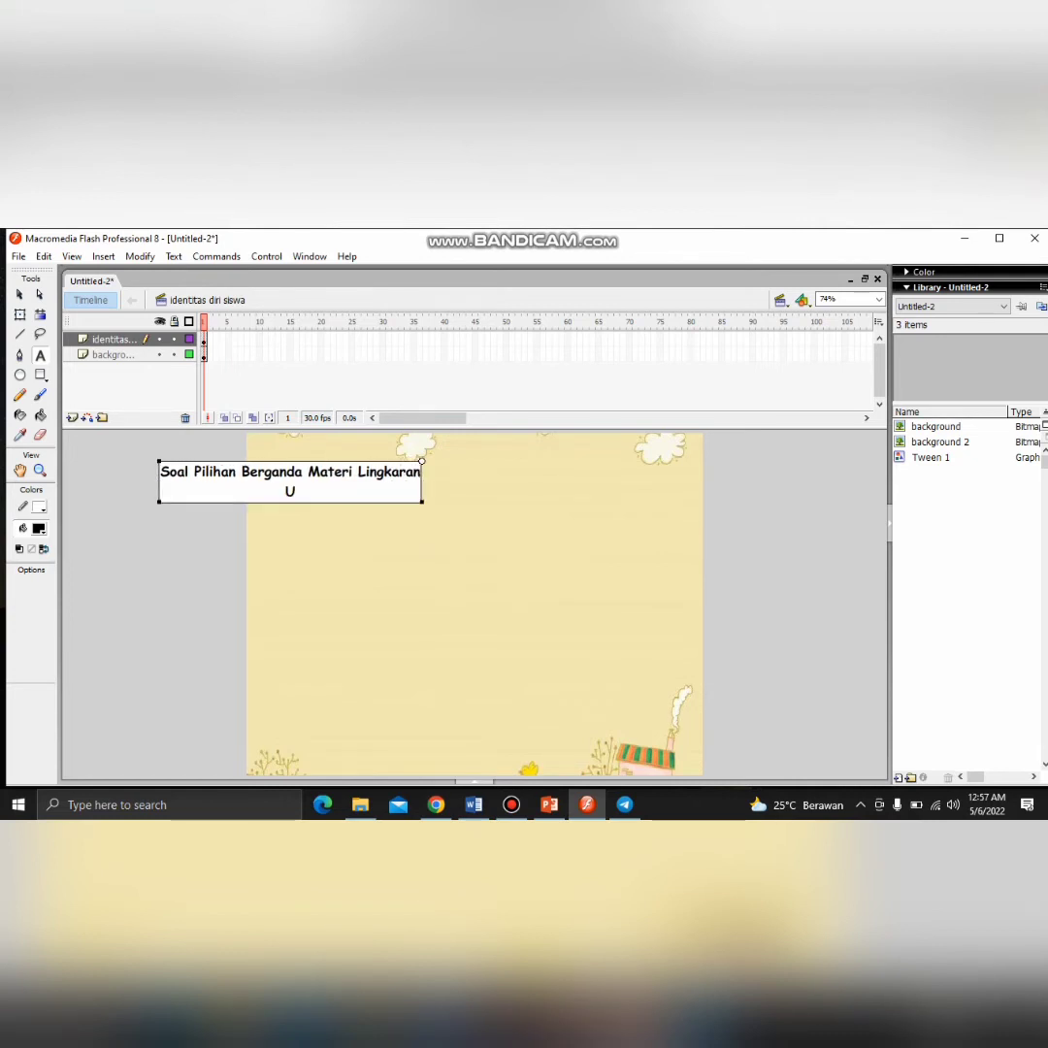
type("ntuk Si")
type("swa")
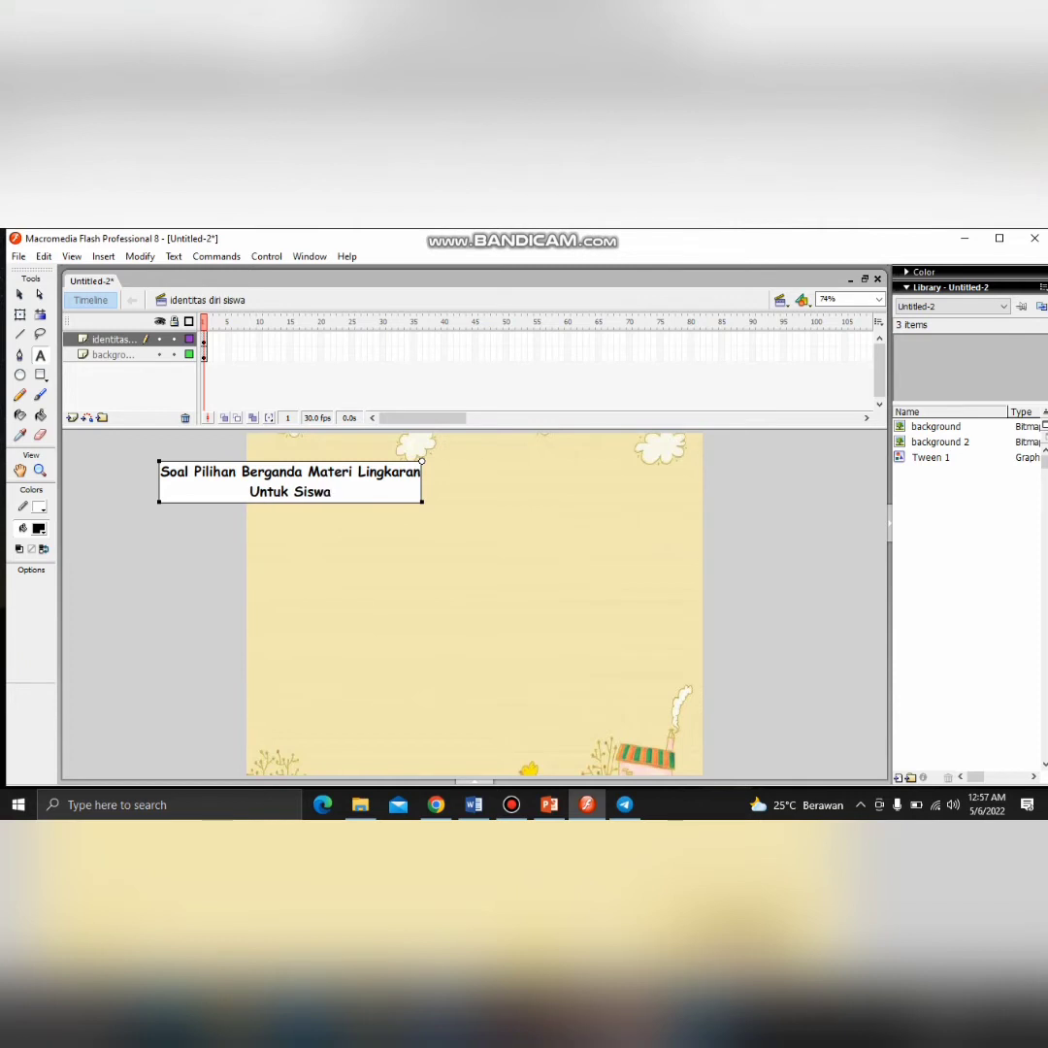
type(" Kelas")
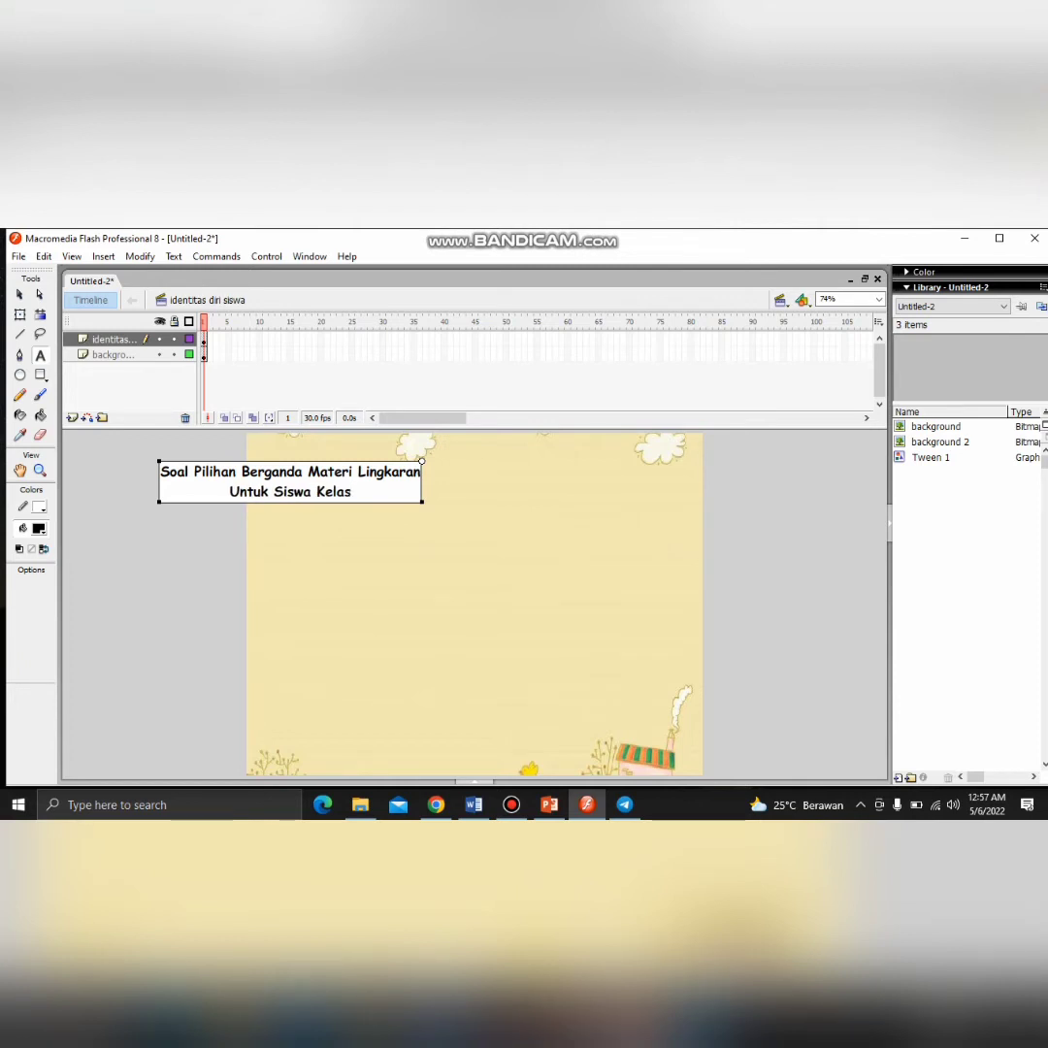
type(" SMA/SMK/MA")
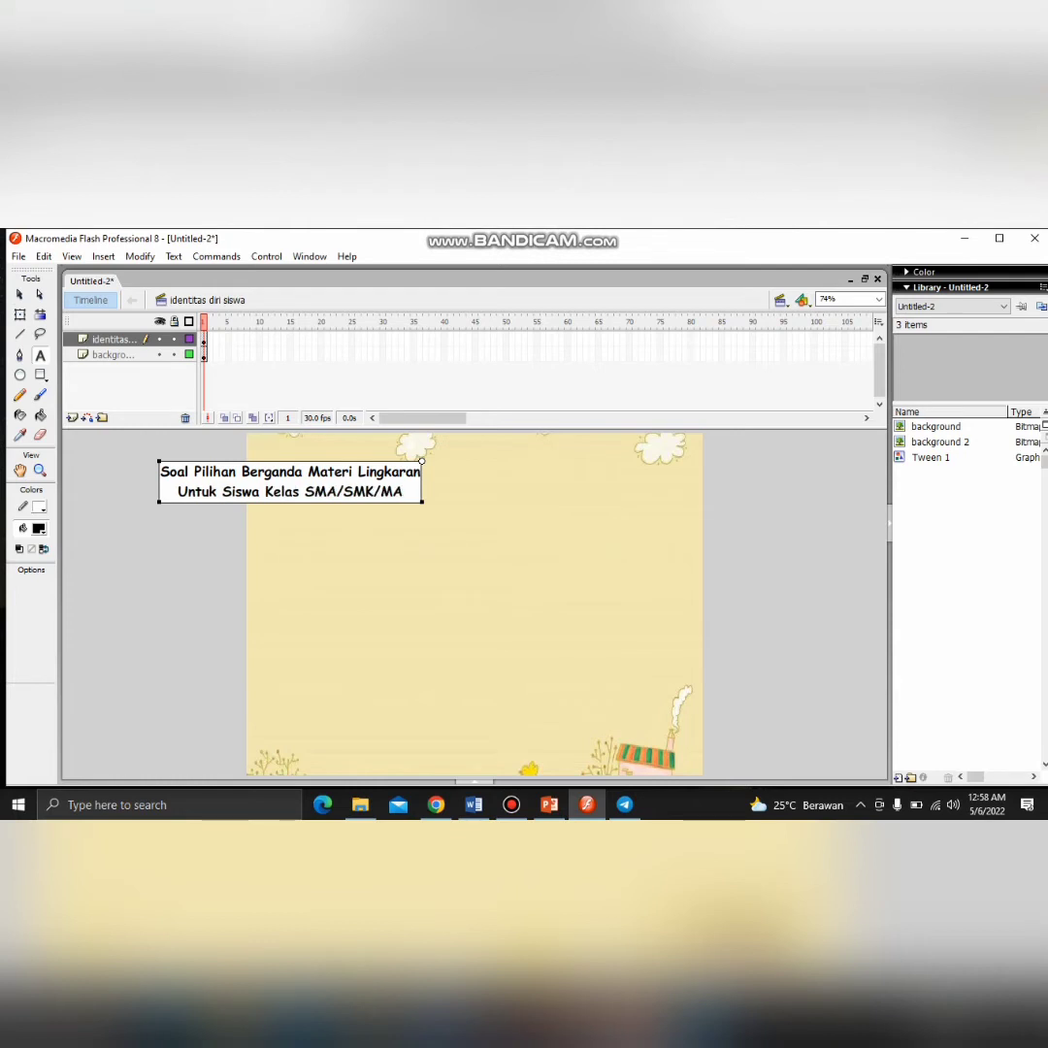
Move the two-line title onto the upper middle of the stage and widen the letter spacing of all its text
left_click(20, 295)
left_click_drag(290, 481, 480, 484)
double_click(481, 485)
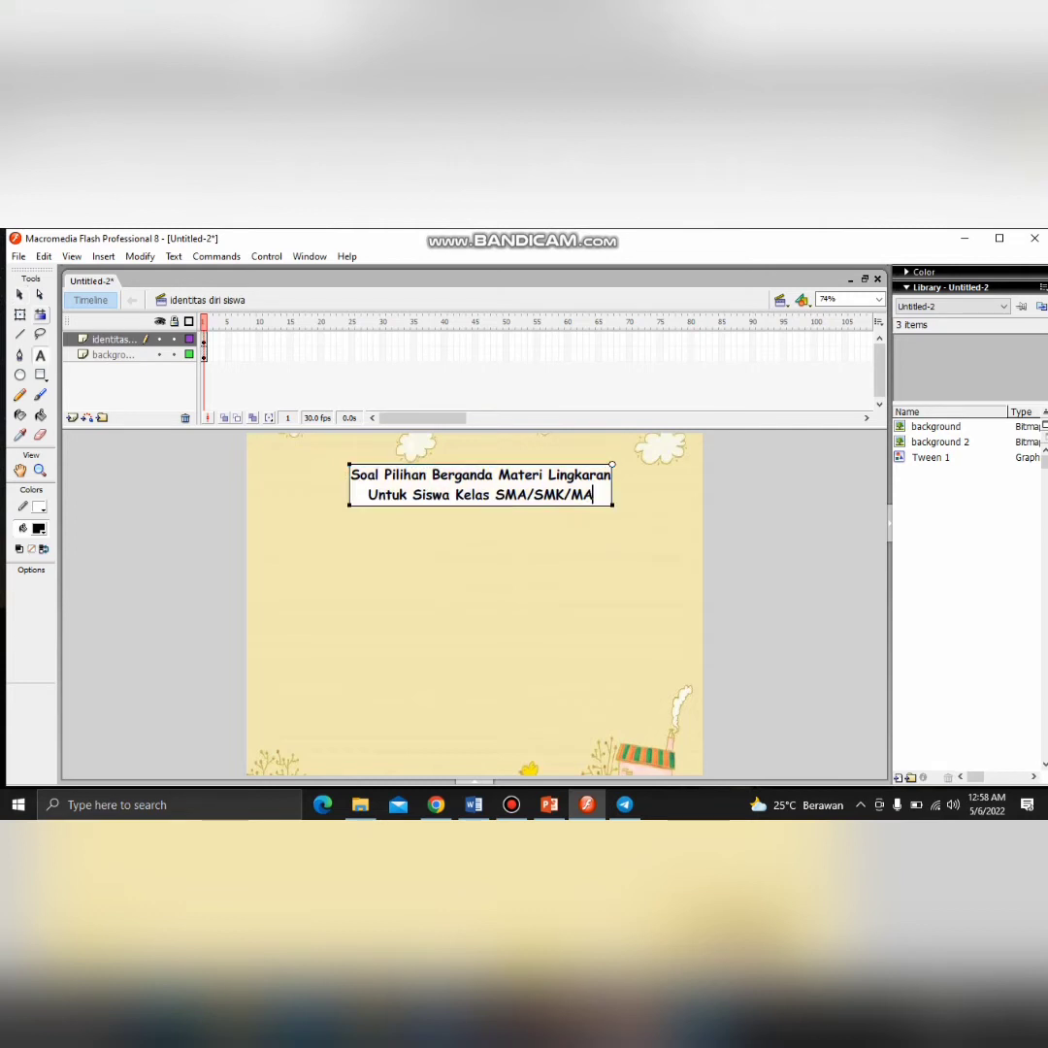
left_click_drag(359, 475, 503, 496)
left_click(353, 475)
key("ctrl+a")
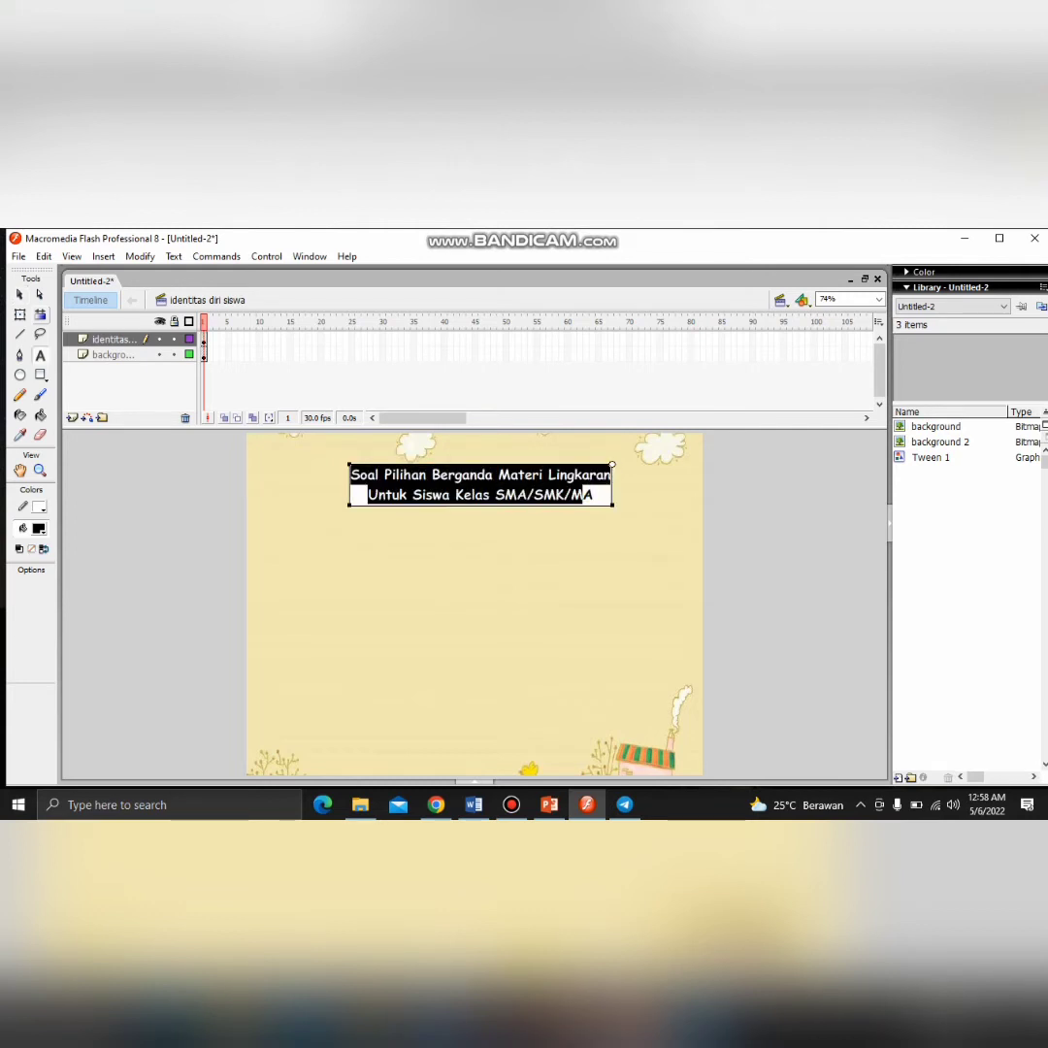
key("ctrl+alt+Right")
key("ctrl+alt+Right")
key("ctrl+alt+Right")
key("ctrl+alt+Right")
key("ctrl+alt+Right")
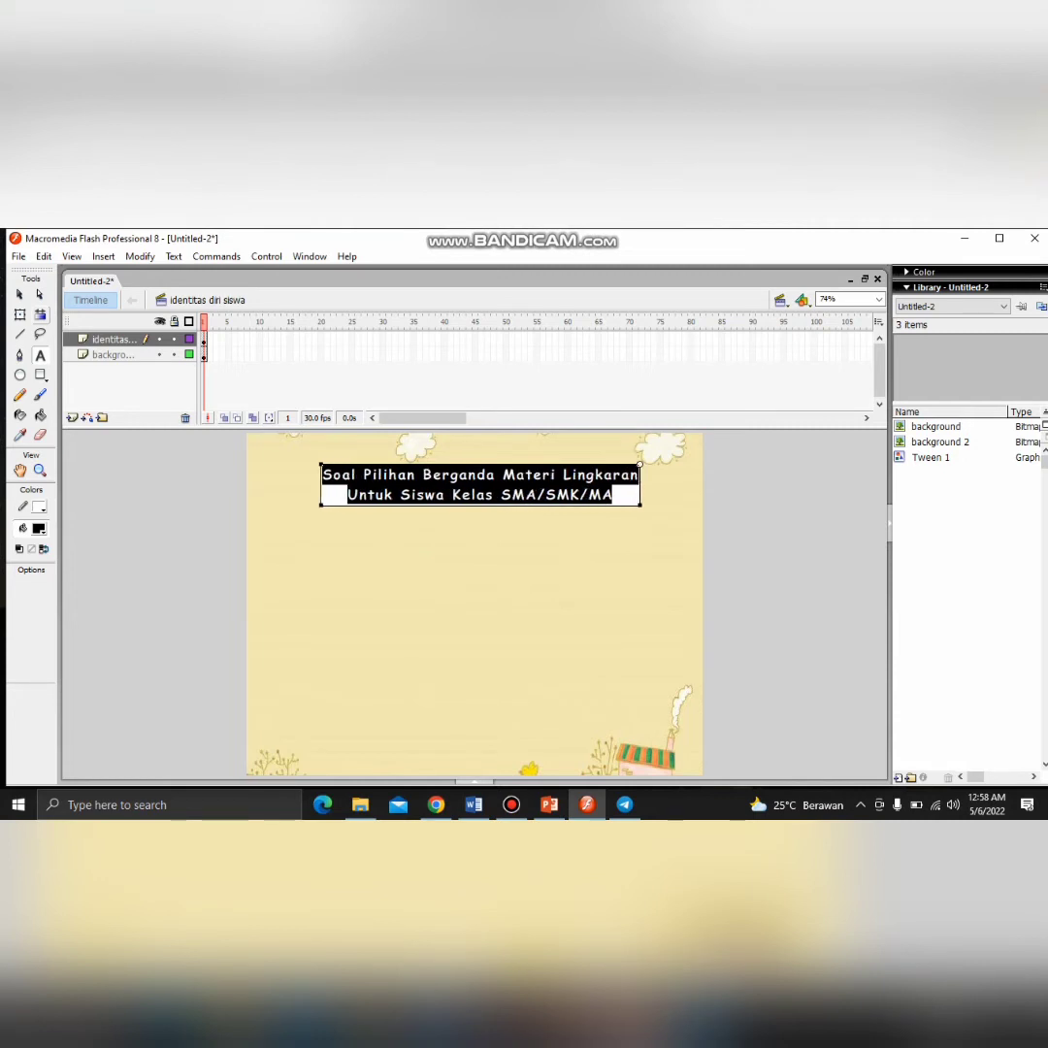
key("ctrl+alt+Right")
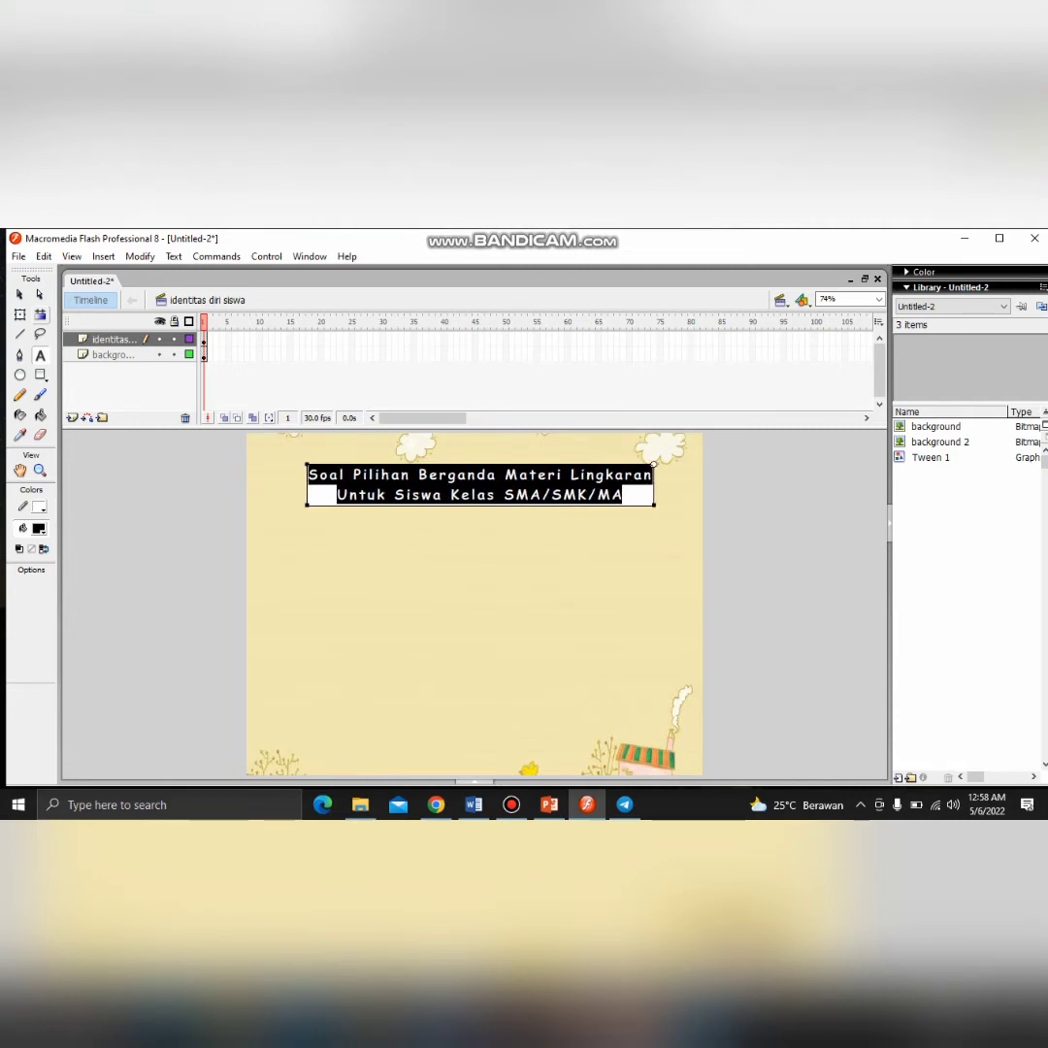
Nudge the title text box slightly down and to the right, then deselect it
left_click(19, 295)
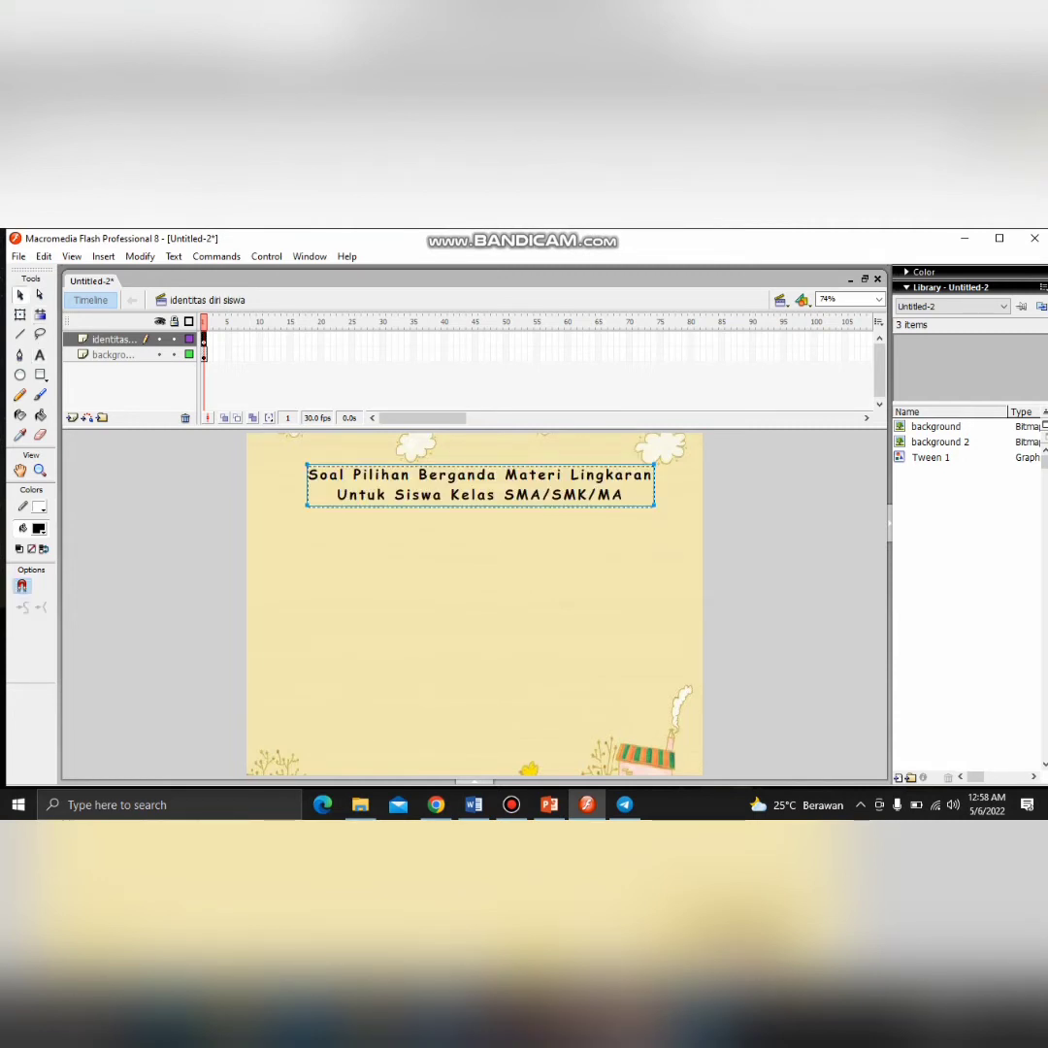
key("Down")
key("Down")
key("Right")
key("ctrl+shift+a")
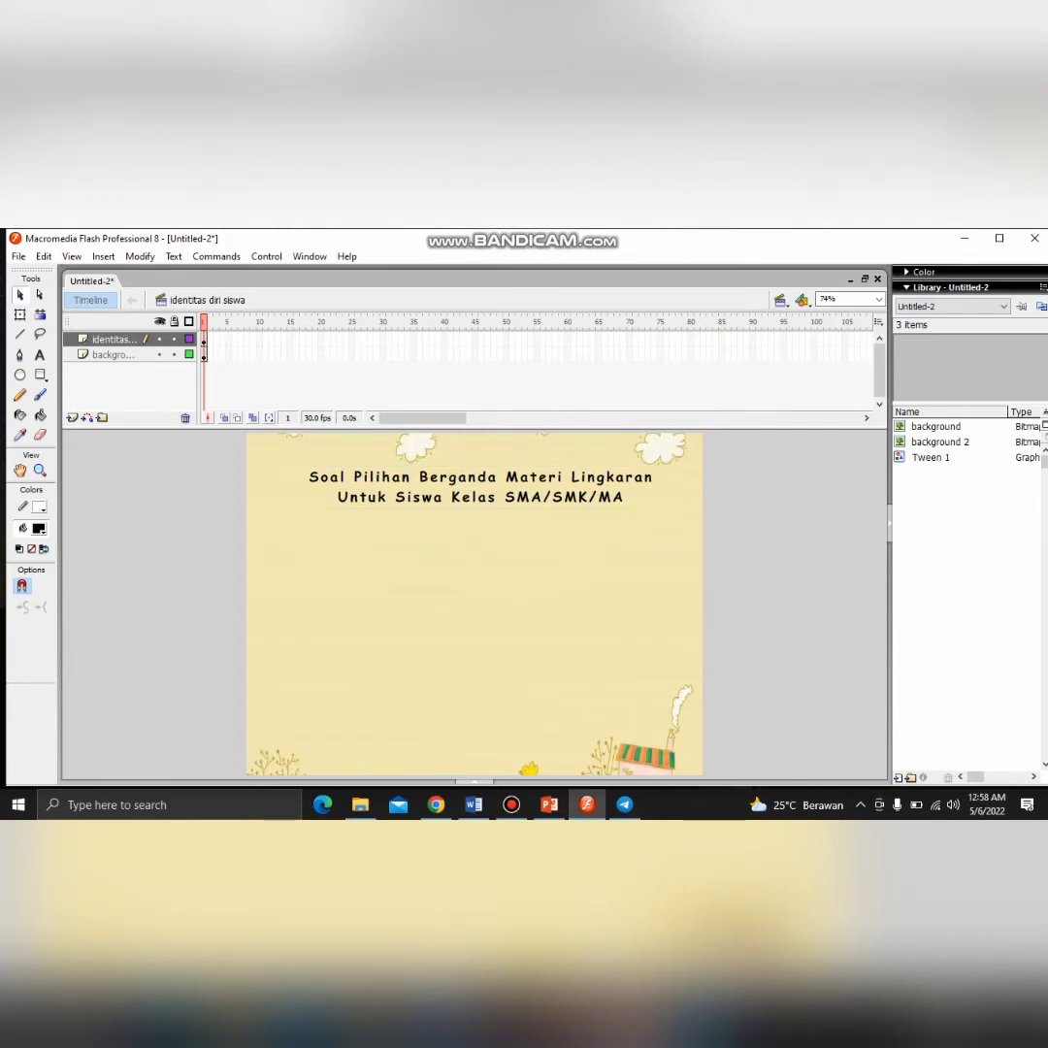
On the background layer, write "Silahkan Input Identitas Diri Anda" in a new text box below the title
left_click(114, 355)
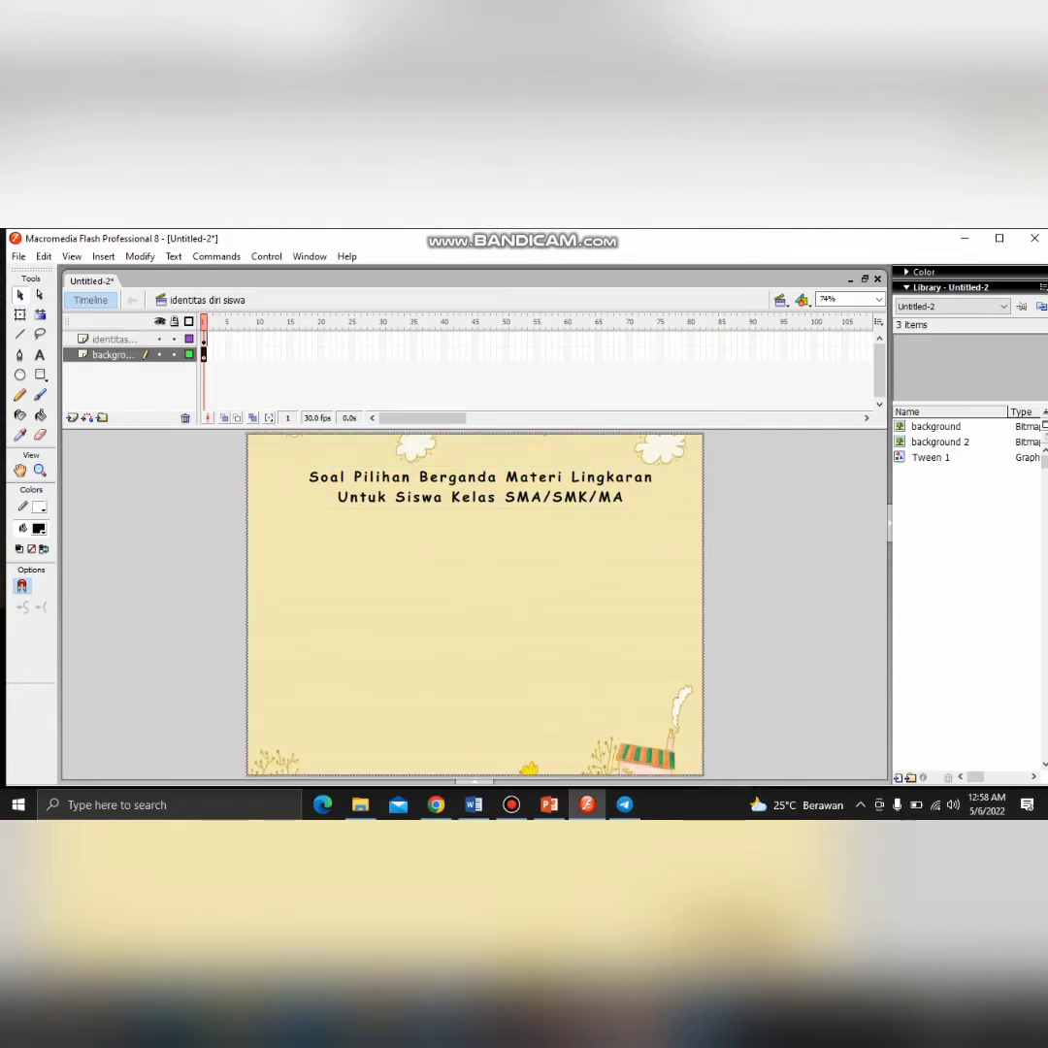
key("ctrl+shift+a")
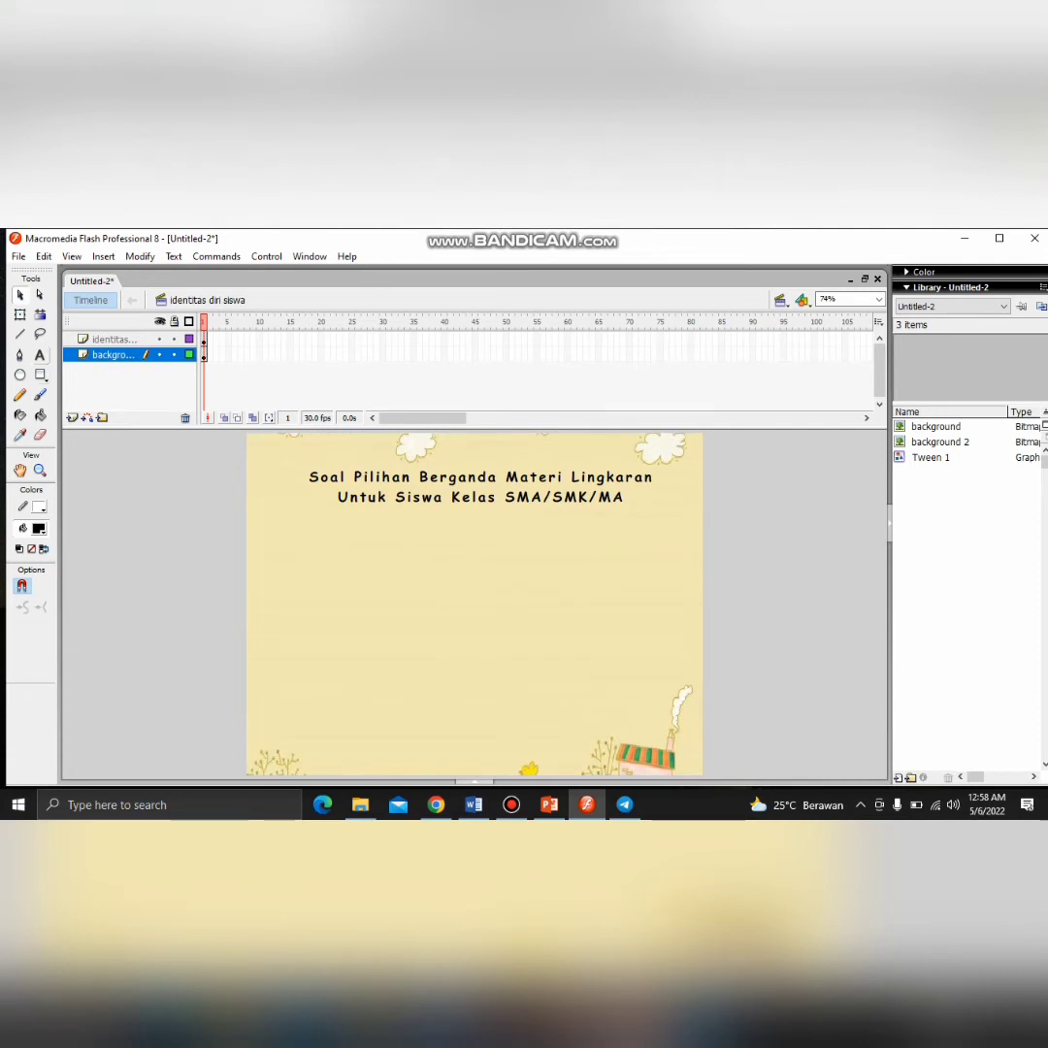
left_click(39, 355)
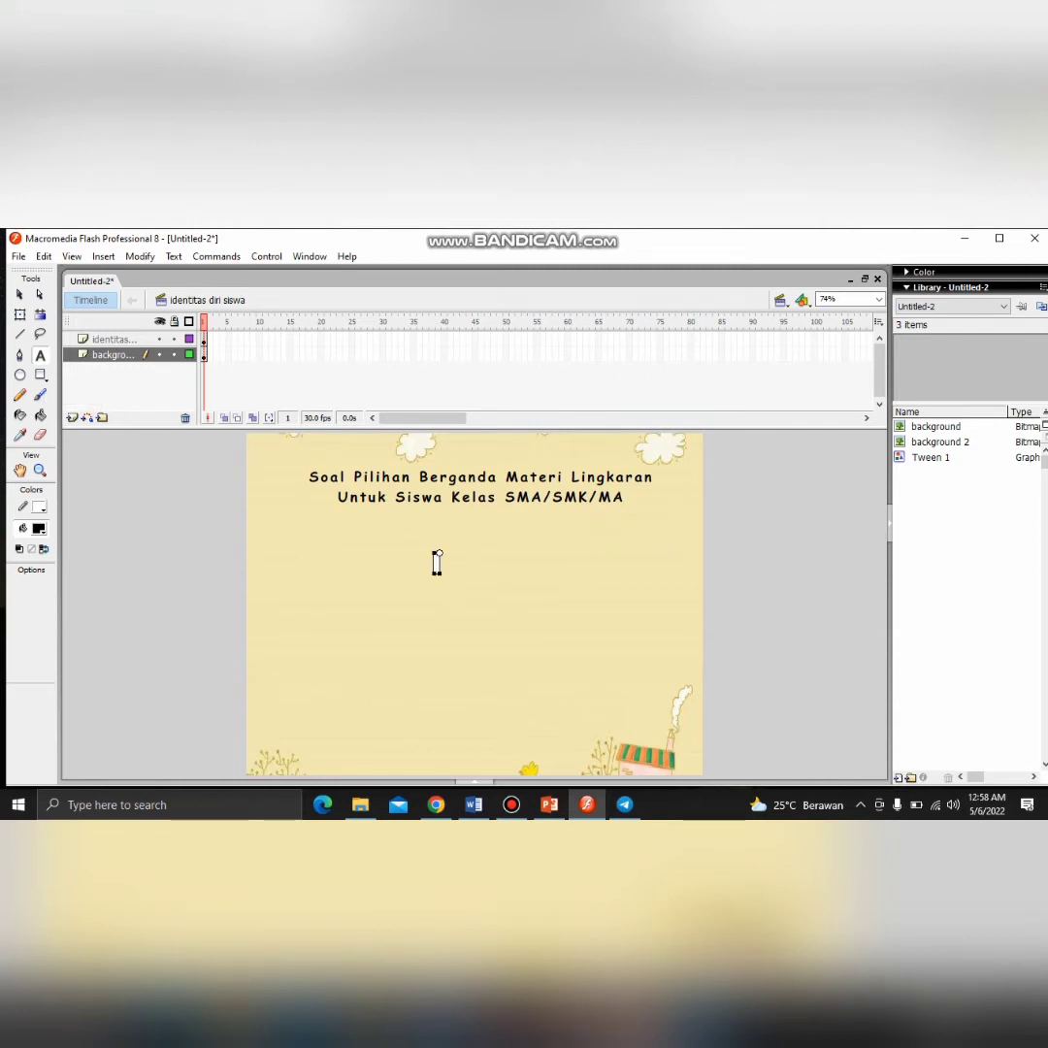
left_click(437, 563)
type("Silahkan Input")
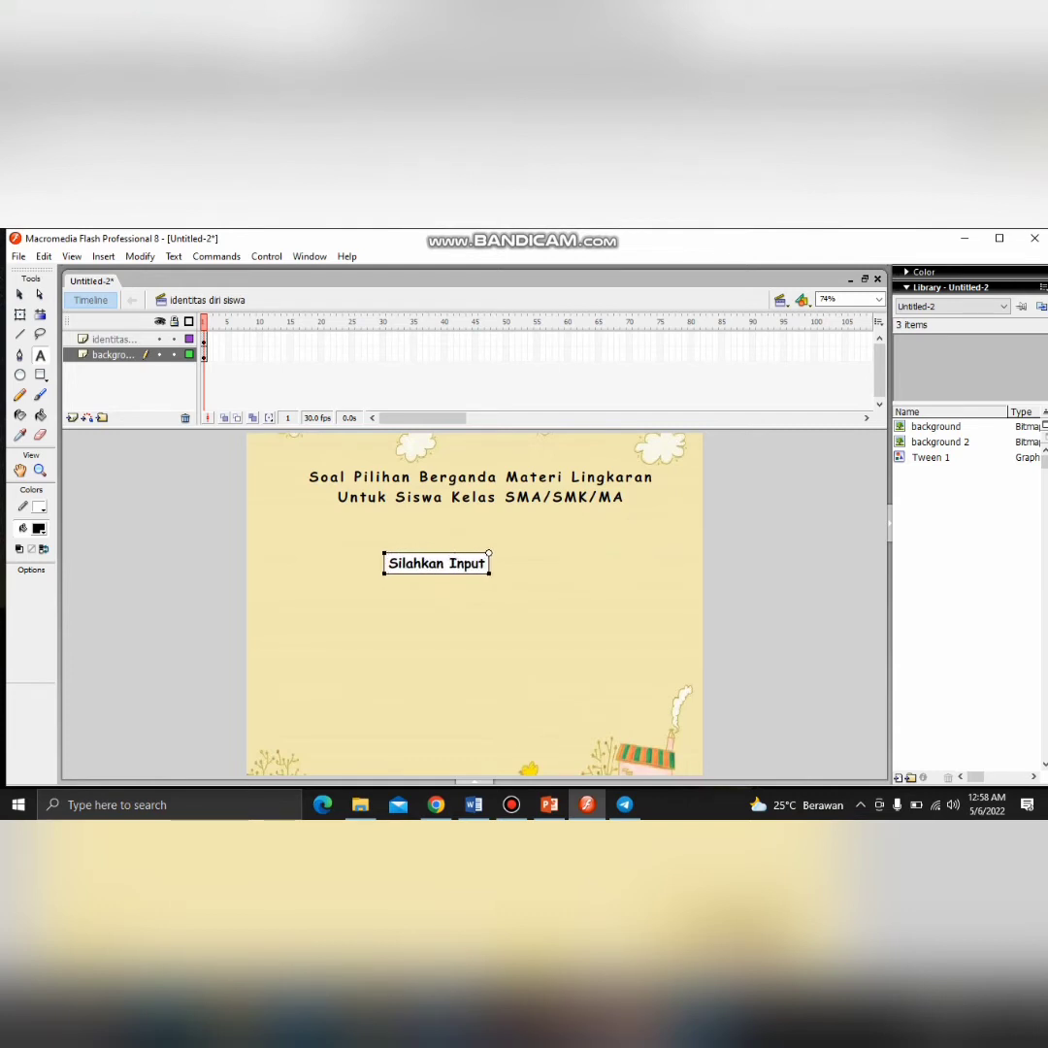
type(" Identitas")
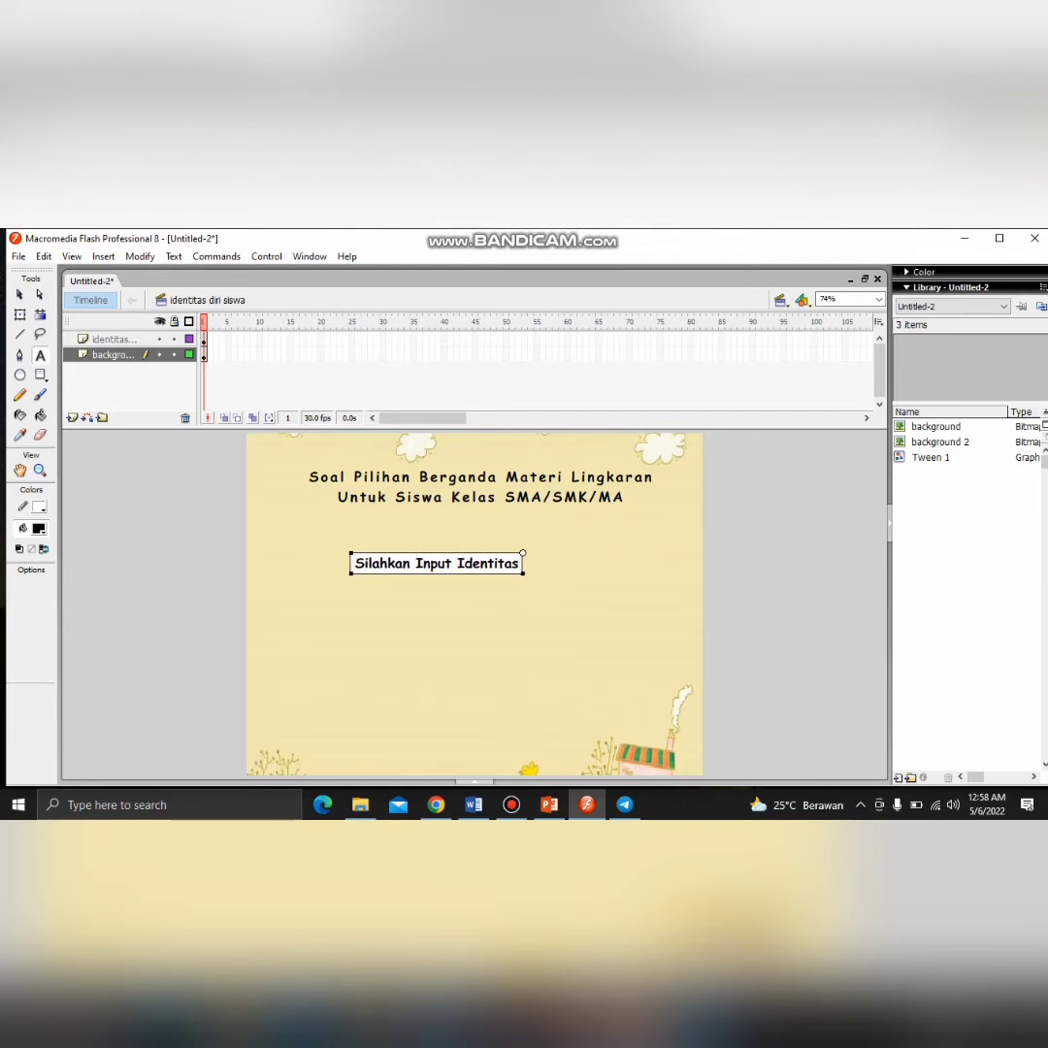
type(" Diri A")
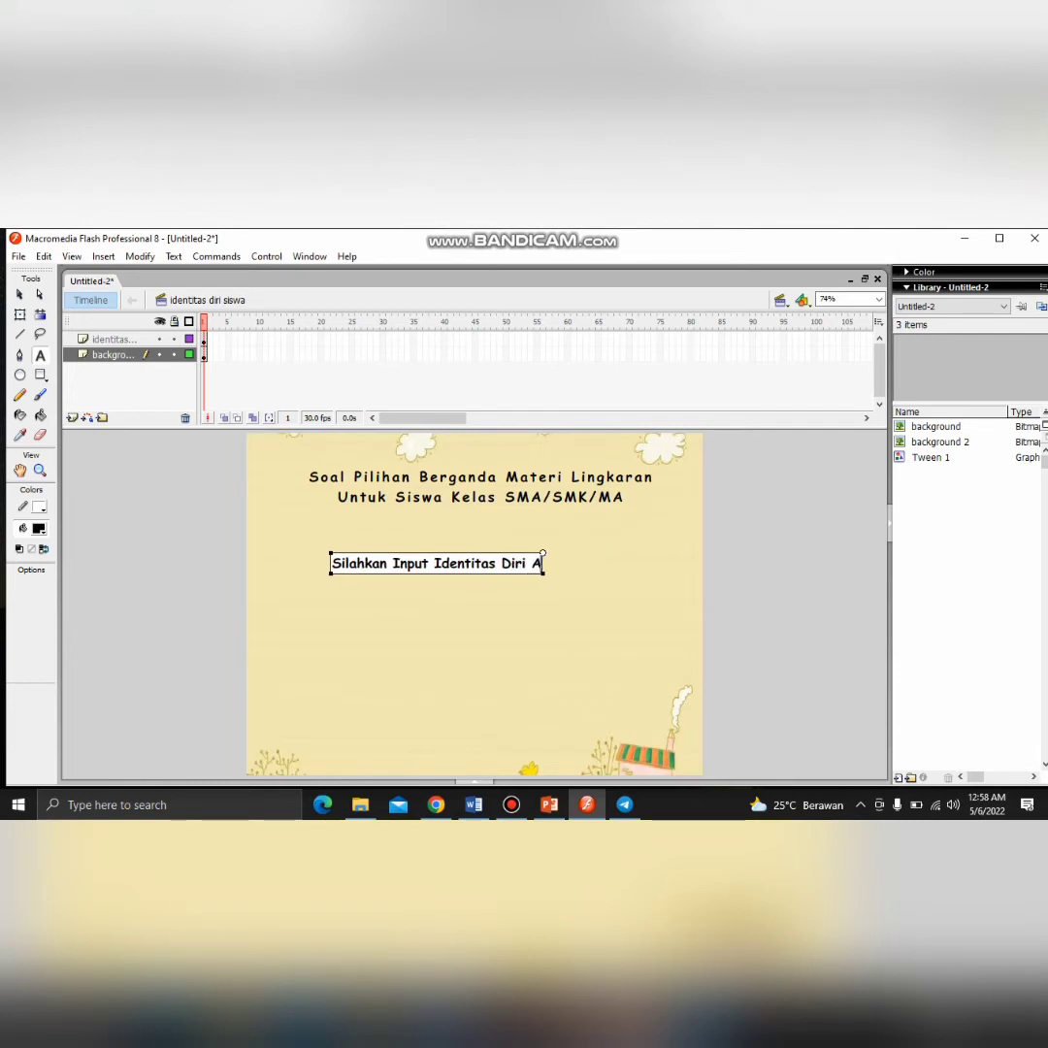
type("nda")
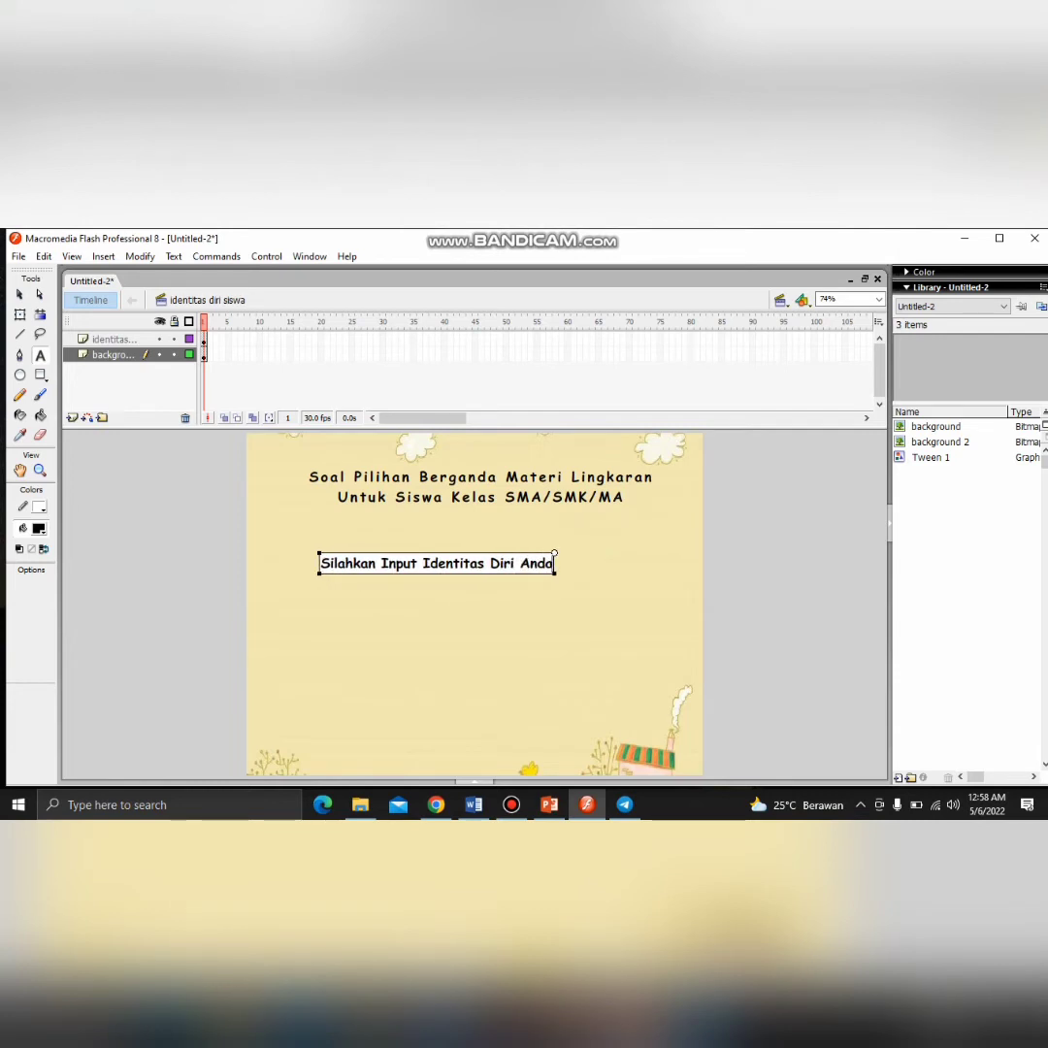
Widen the letter spacing of the "Silahkan Input Identitas Diri Anda" line and center it just below the title
left_click_drag(321, 563, 554, 562)
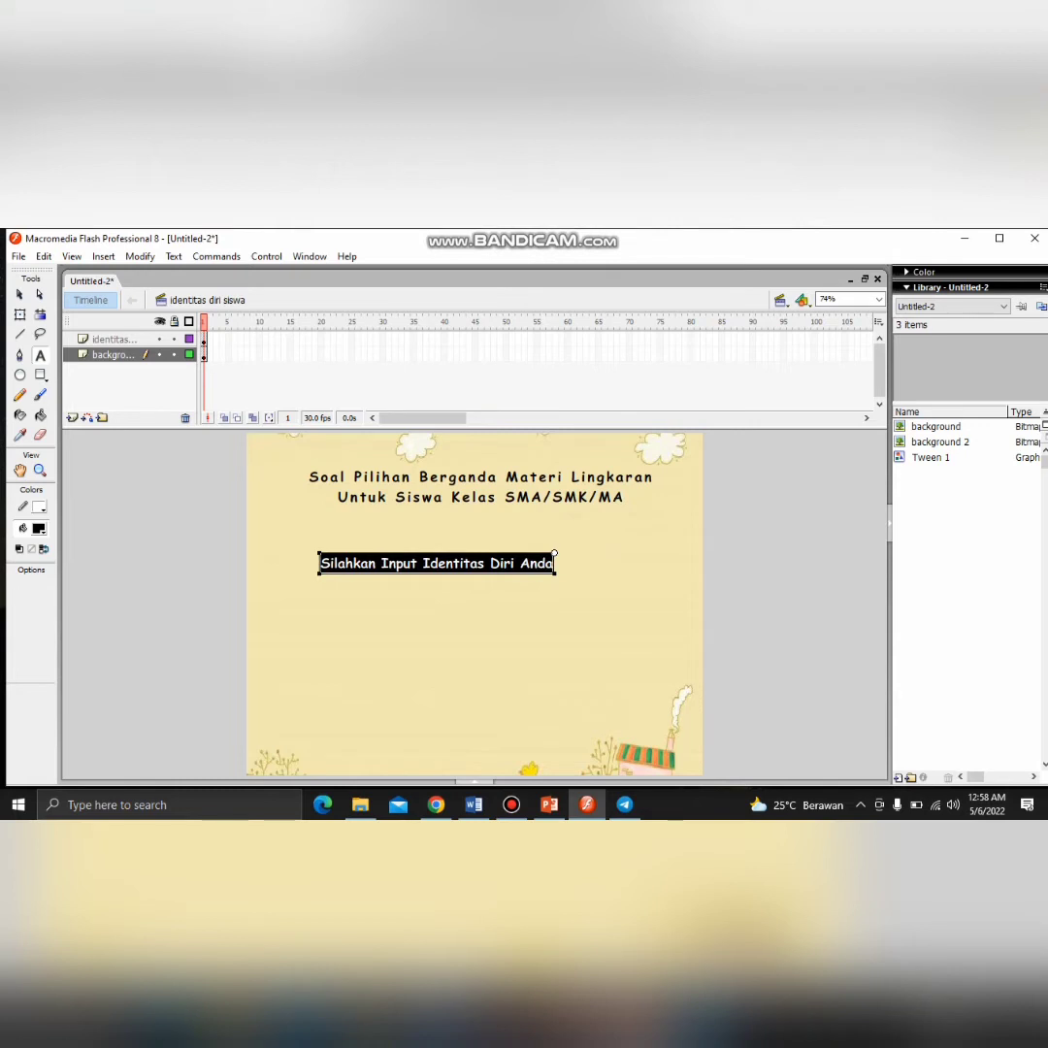
key("ctrl+alt+Right")
key("ctrl+alt+Right")
key("ctrl+alt+Right")
key("ctrl+alt+Right")
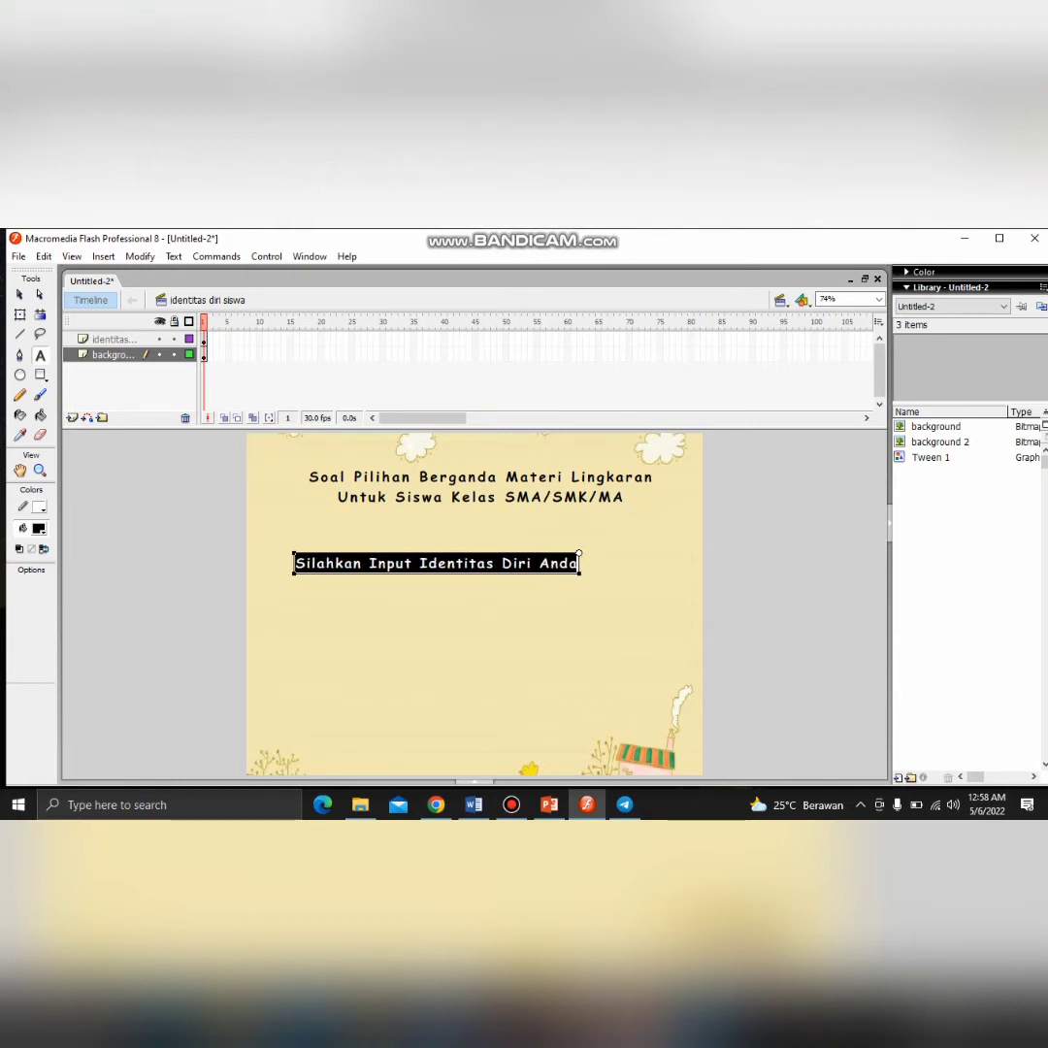
left_click(20, 294)
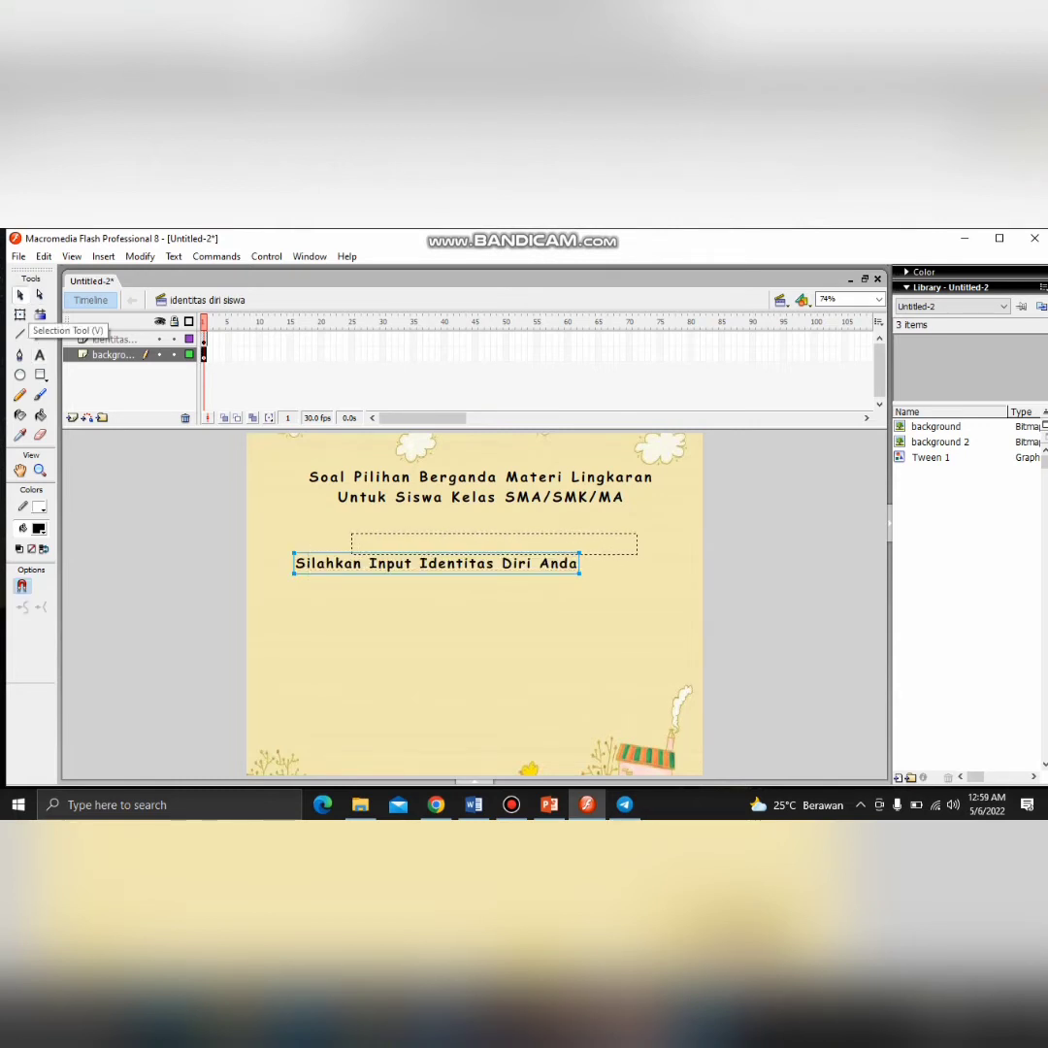
left_click_drag(494, 543, 481, 543)
left_click(776, 562)
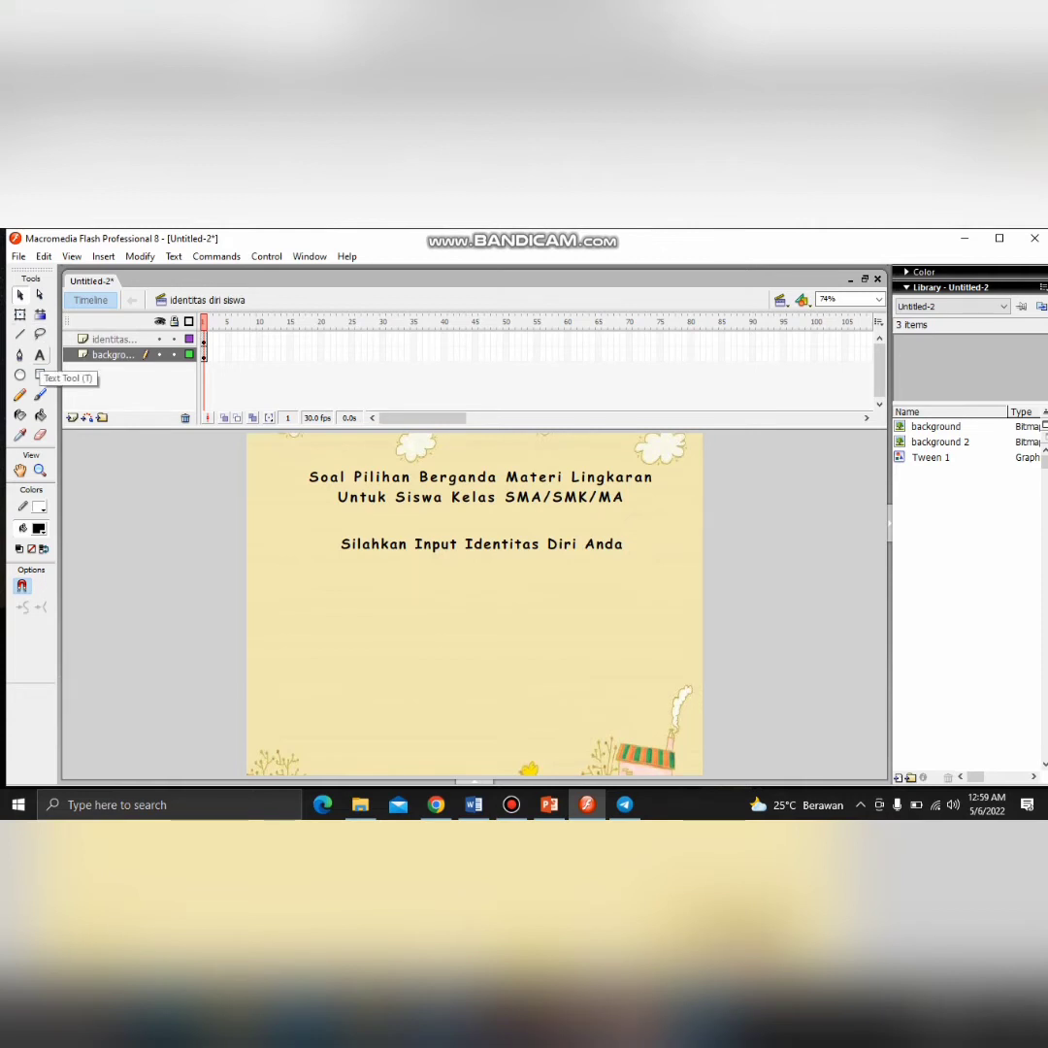
Write the label "Nama :" with spaces before the colon, and place it below the instruction line near the stage's left edge
left_click(40, 355)
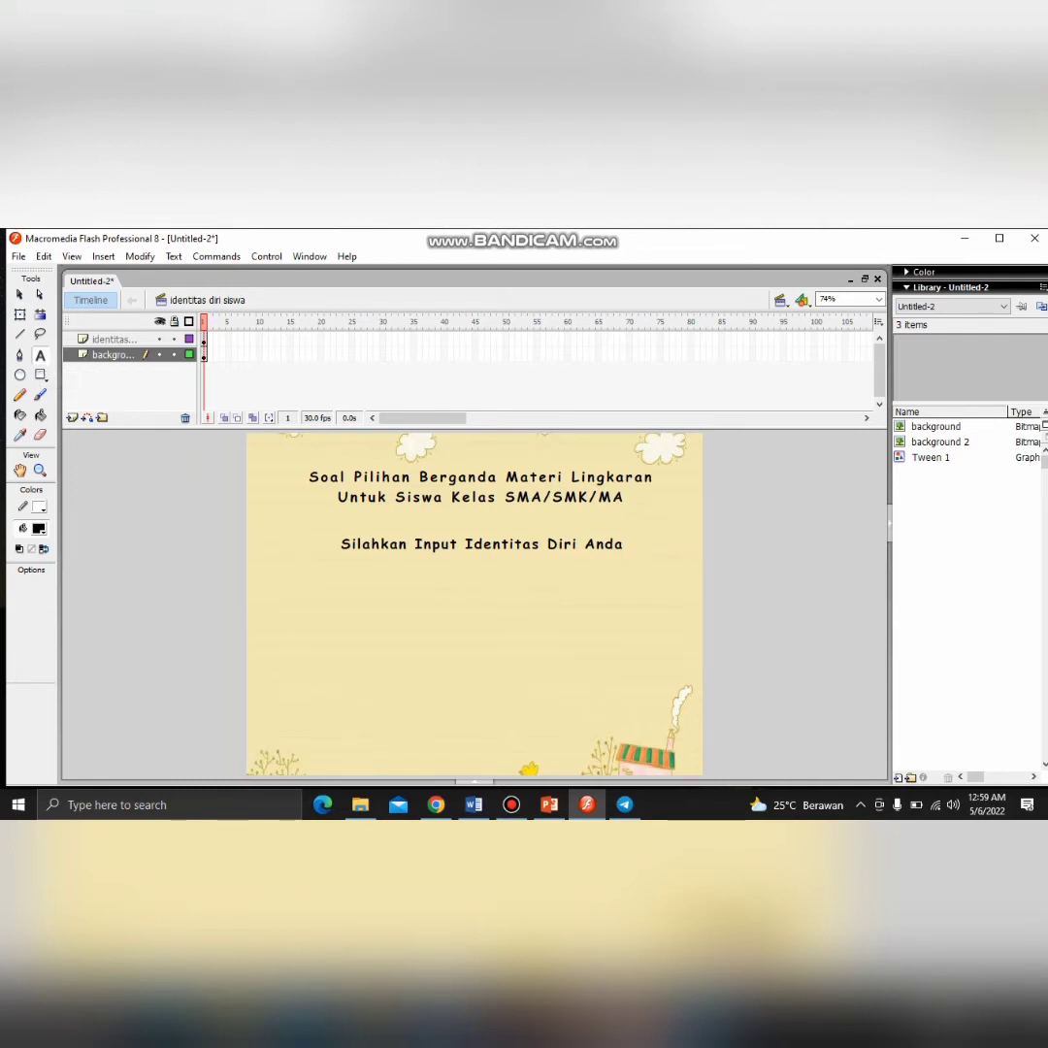
left_click(287, 582)
type("Nama")
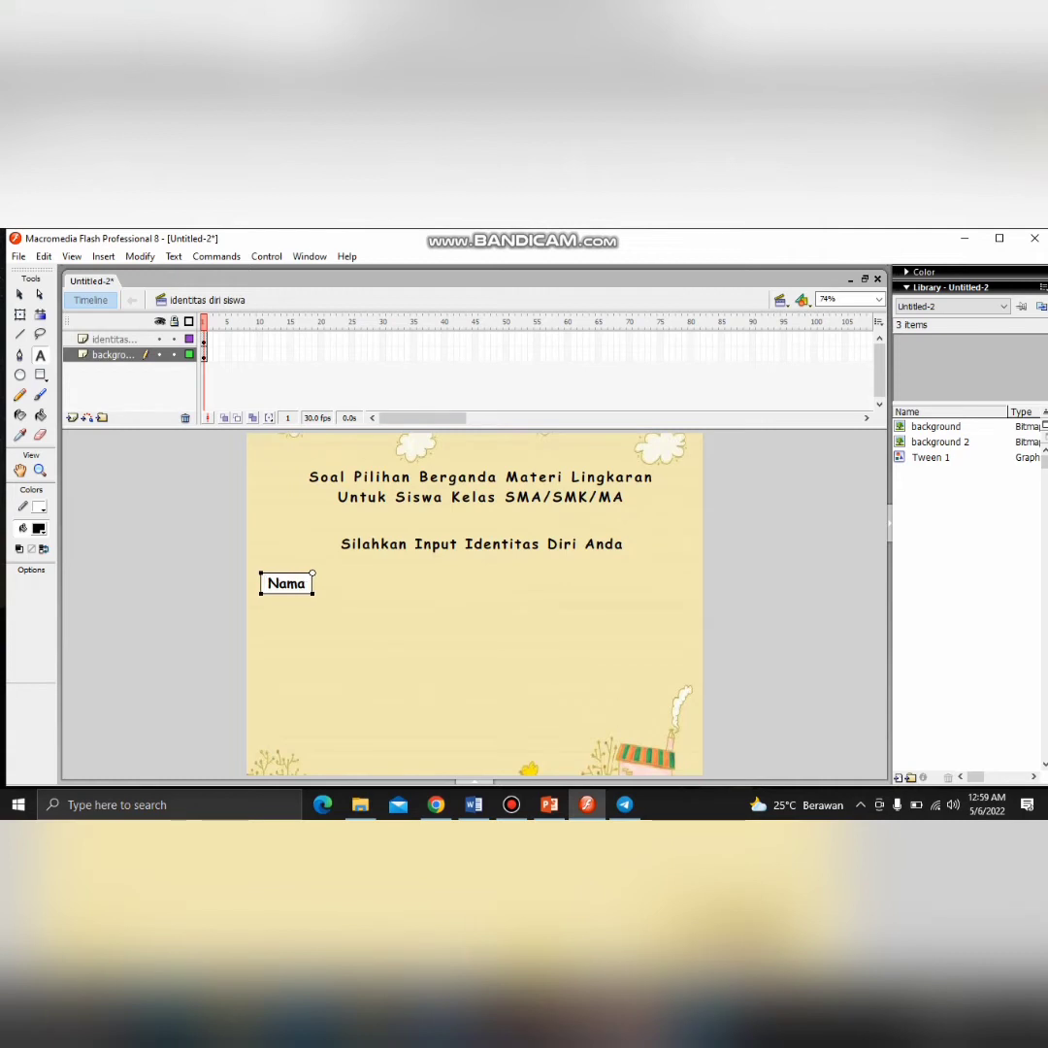
type("      :")
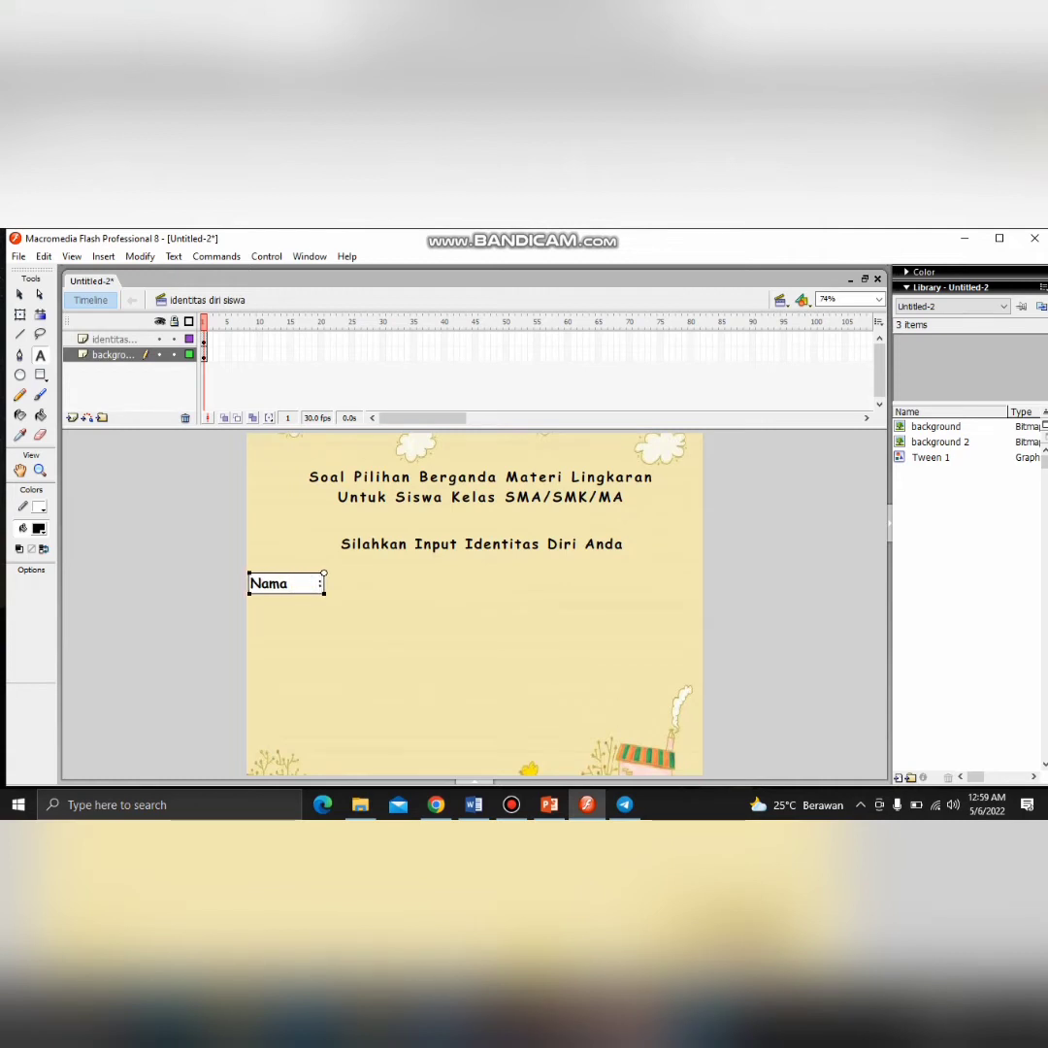
left_click(19, 295)
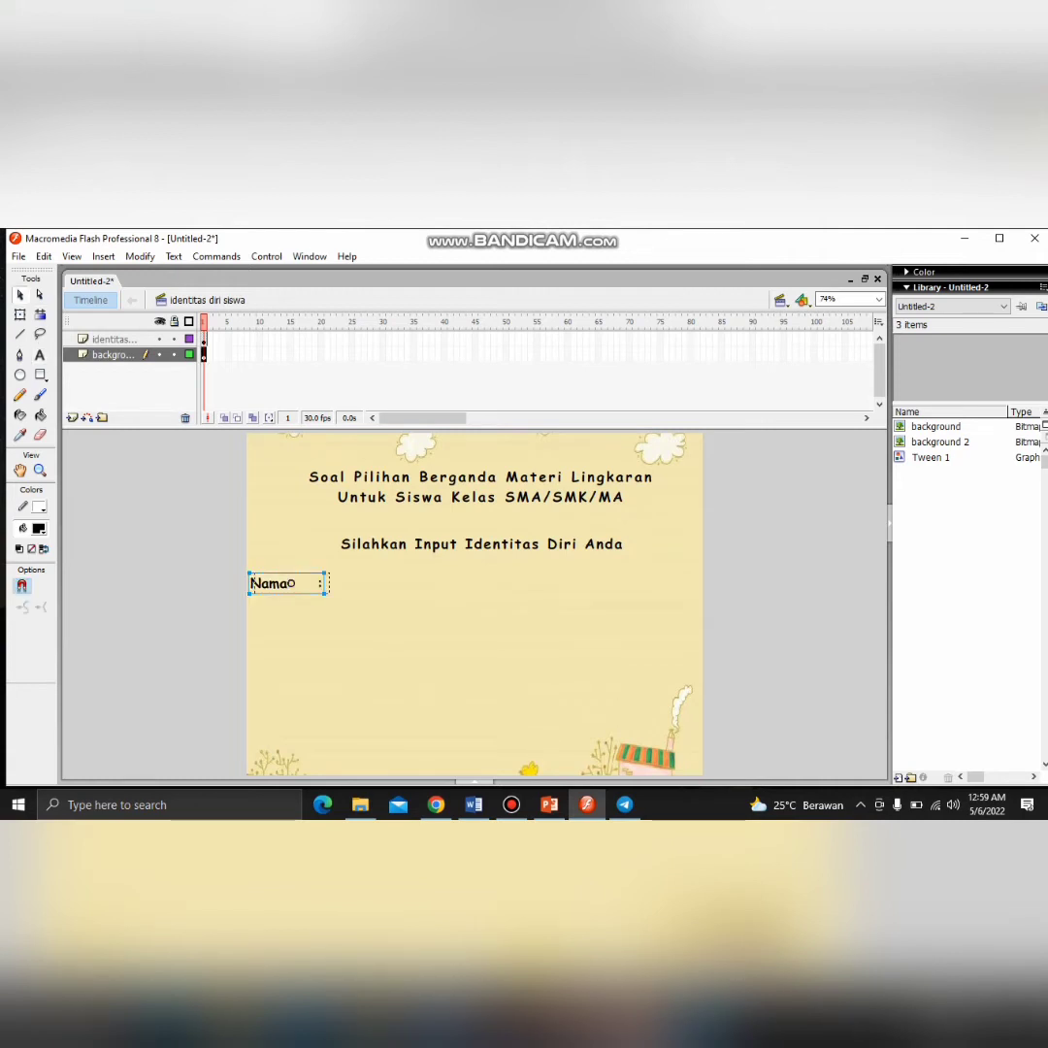
left_click_drag(289, 583, 316, 589)
Paste a copy of the "Nama :" label and place it directly below the original
key("t")
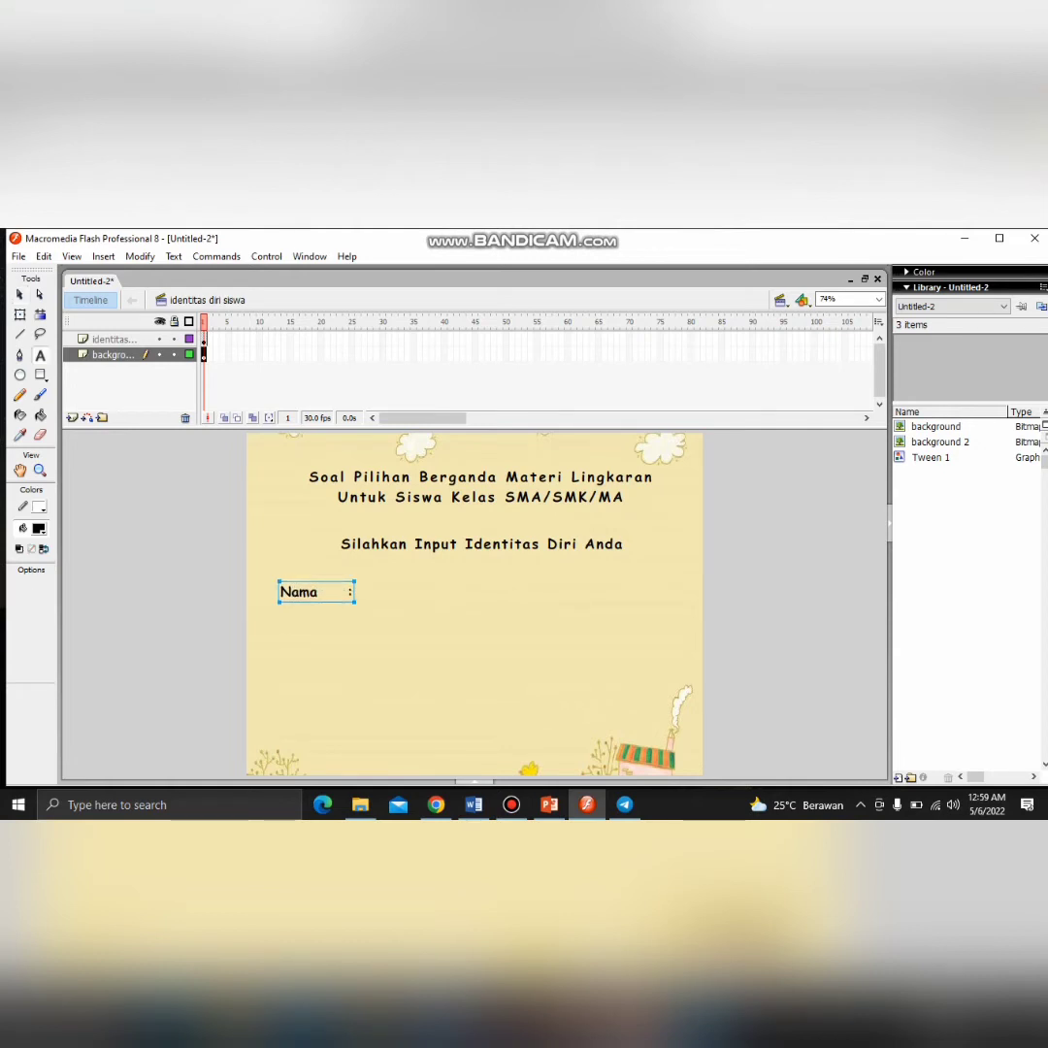
key("v")
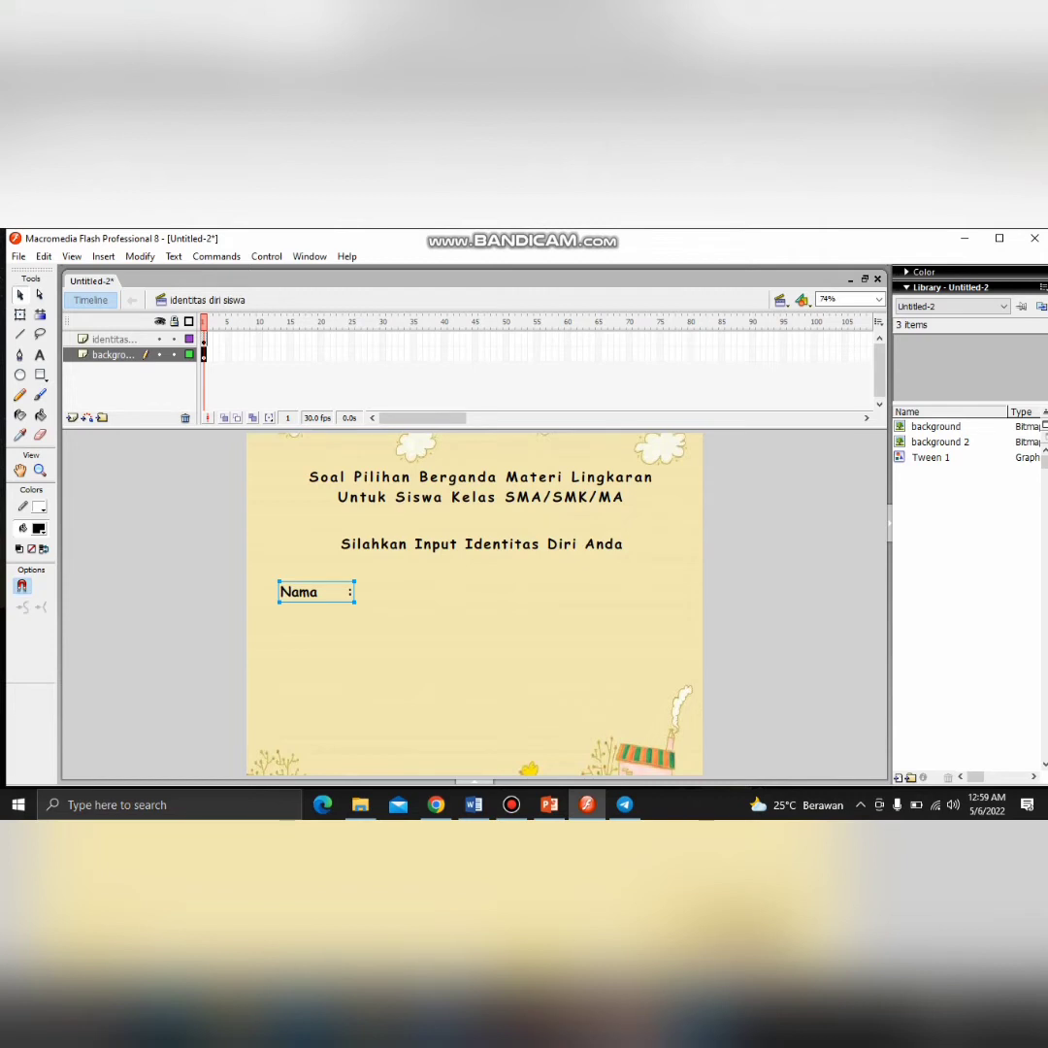
key("ctrl+v")
left_click_drag(474, 605, 317, 618)
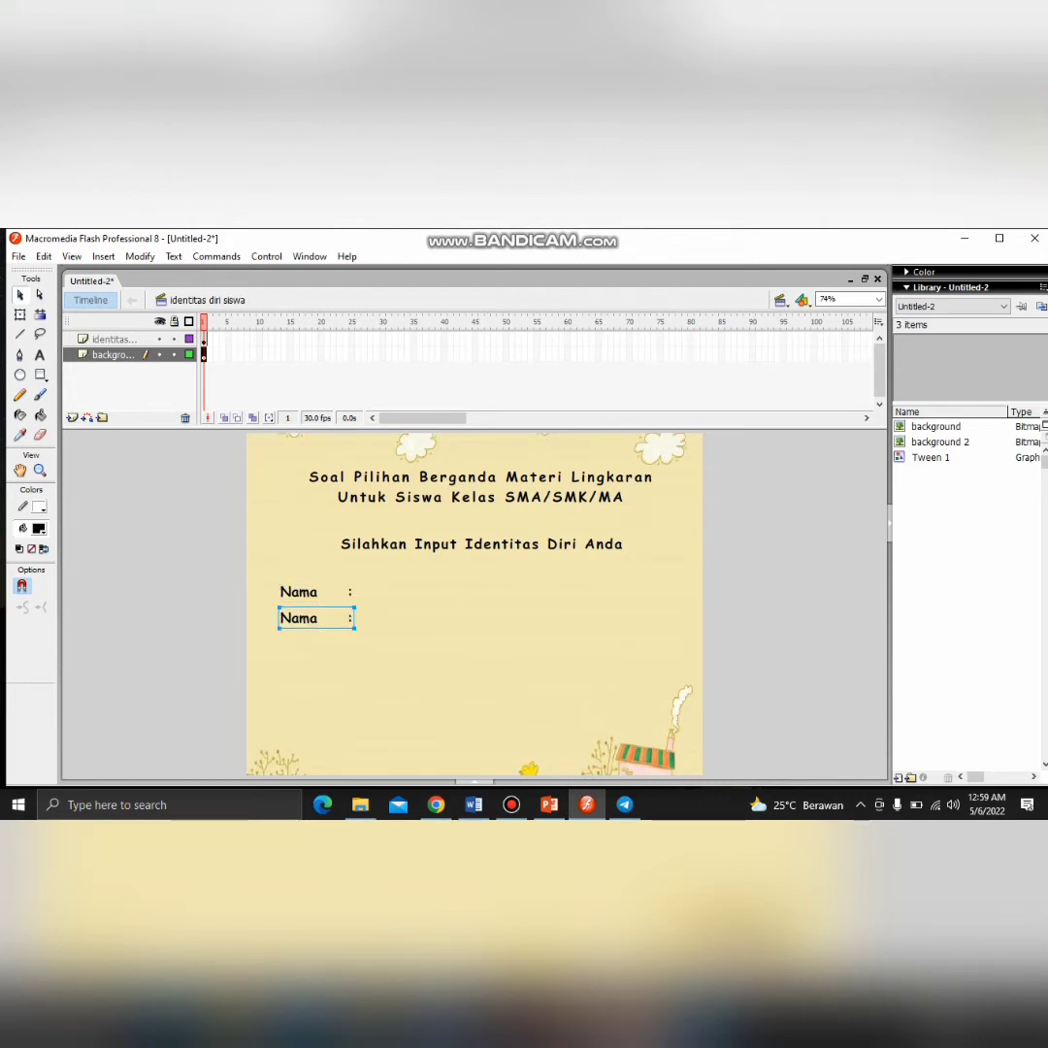
Replace the word "Nama" in the lower label with "No Absen", keeping the colon
double_click(329, 618)
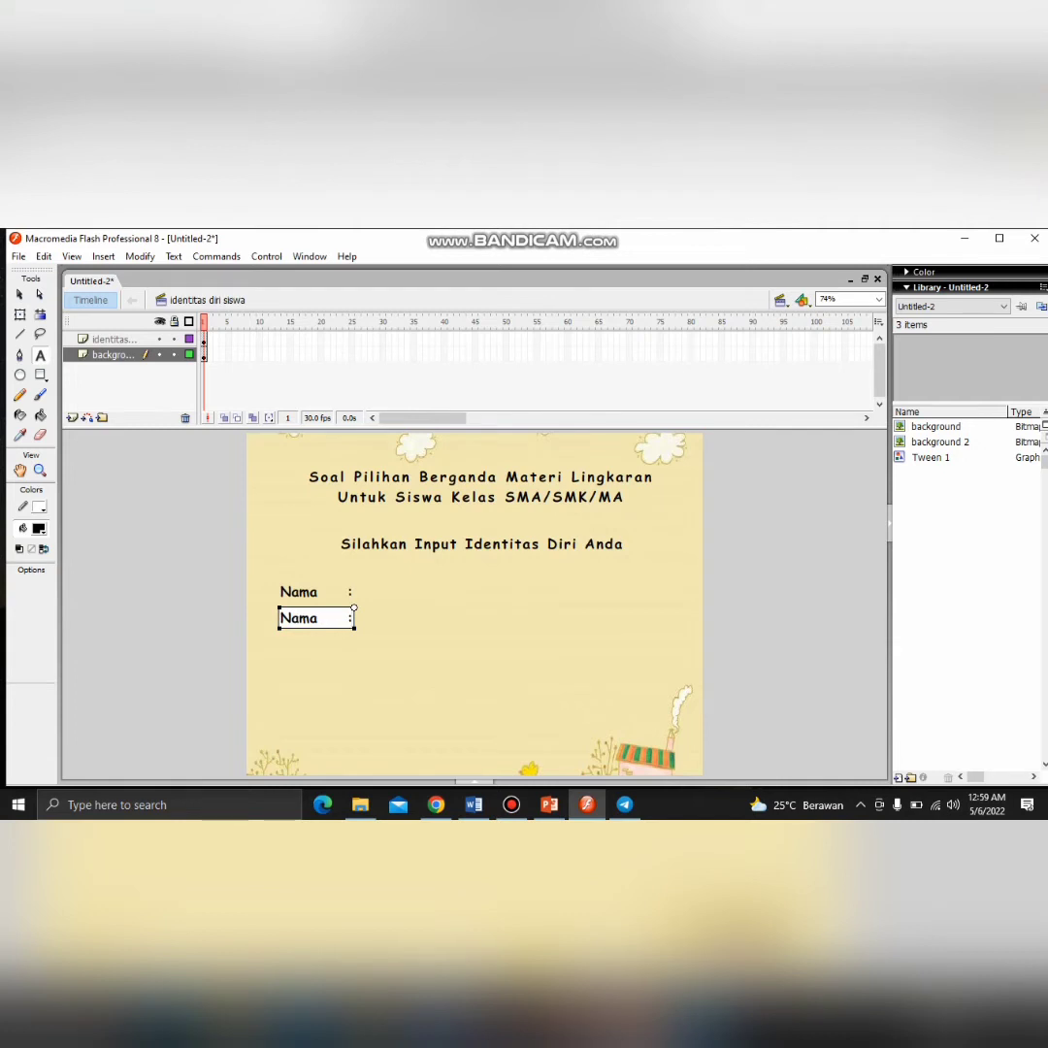
key("BackSpace")
key("BackSpace")
key("BackSpace")
key("BackSpace")
type("No Absen")
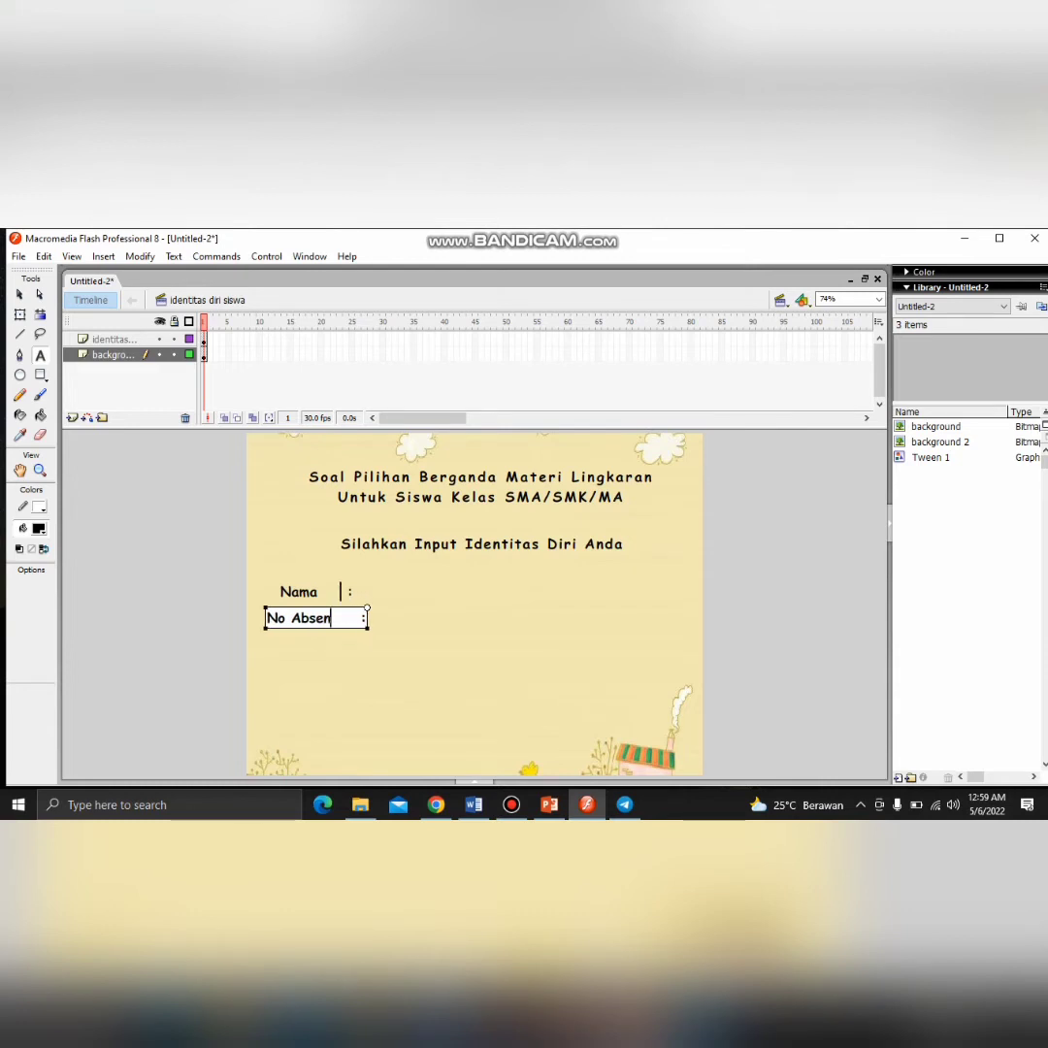
Move the "No Absen" label so its left edge lines up with the "Nama" label above
left_click(349, 591)
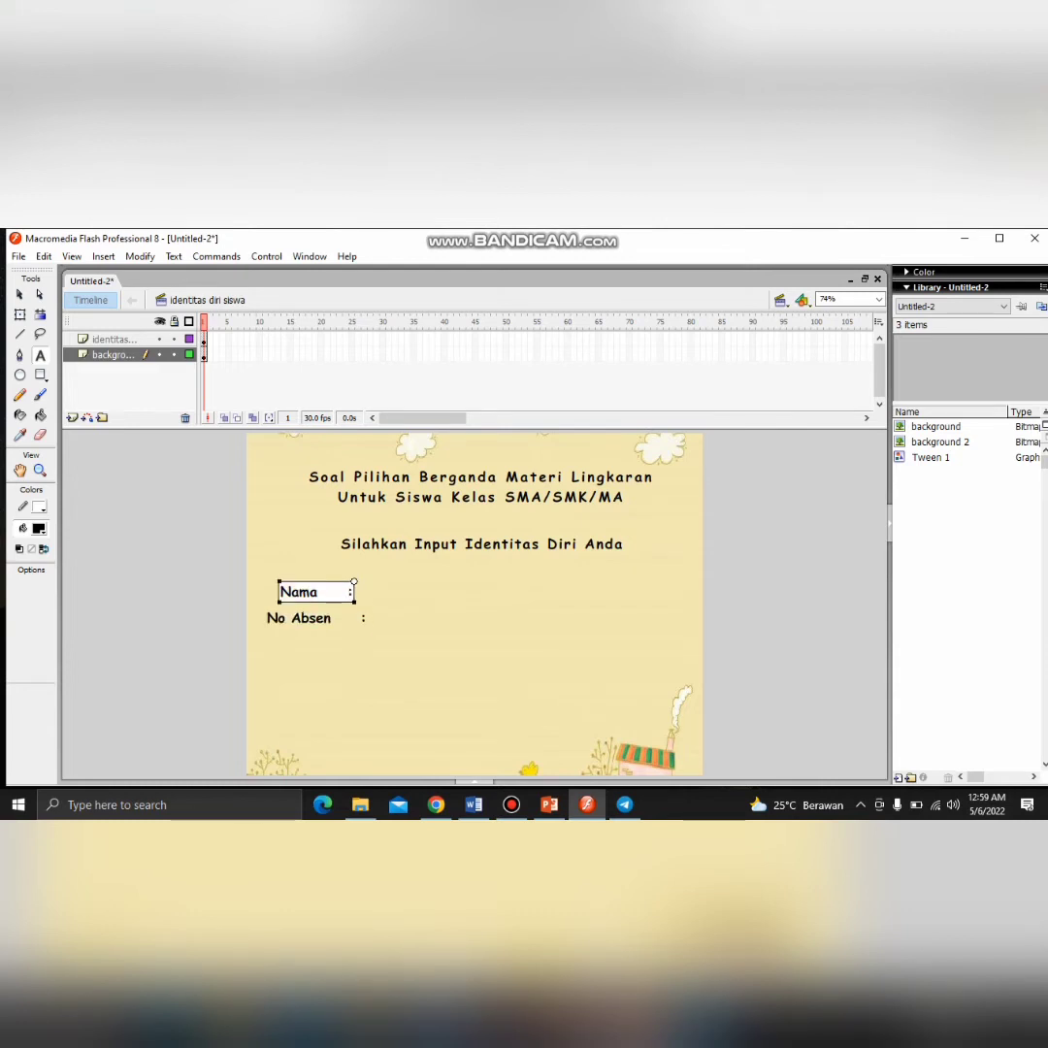
left_click(19, 295)
left_click(311, 617)
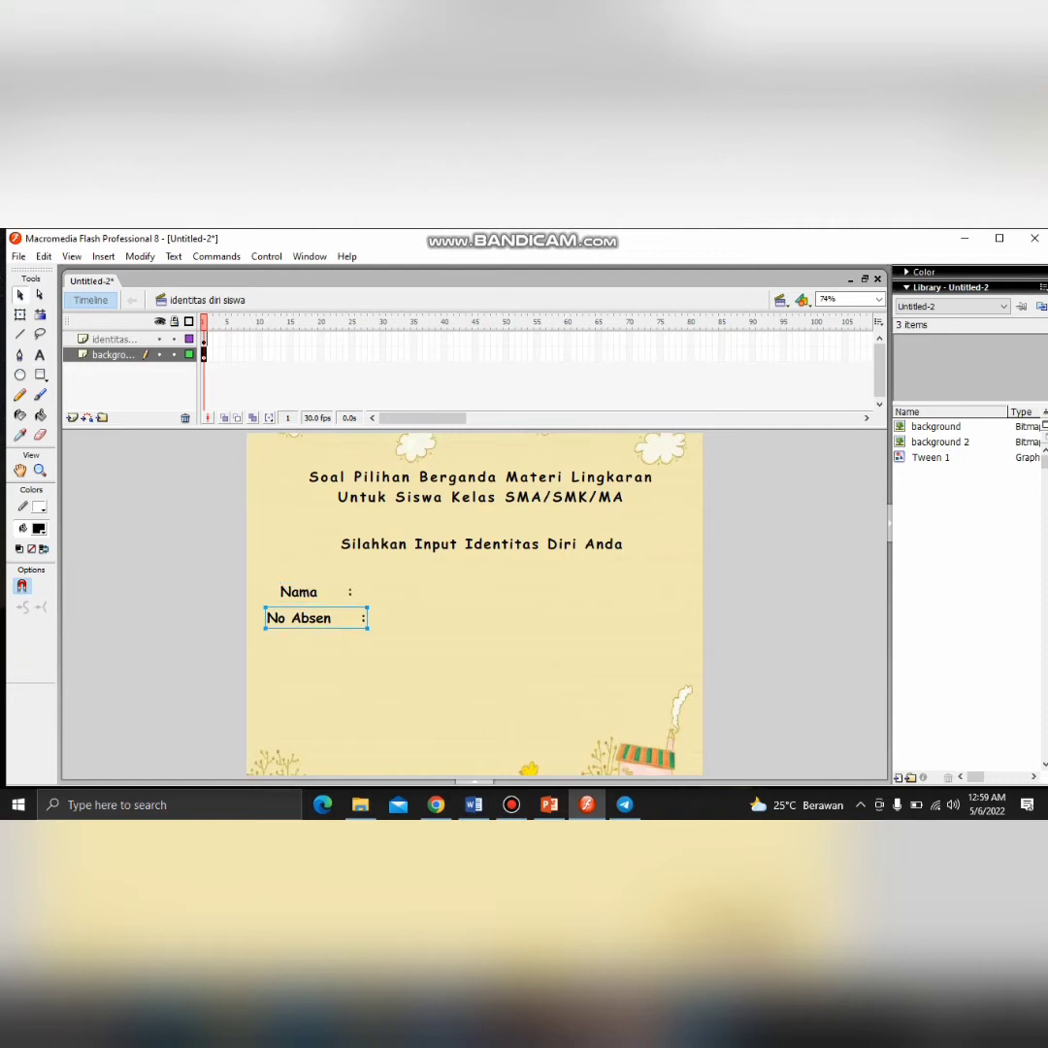
left_click_drag(299, 618, 313, 620)
left_click(408, 601)
Adjust the spaces before the colon in the "Nama" label to widen the gap toward the "No Absen" colon's position
left_click(316, 591)
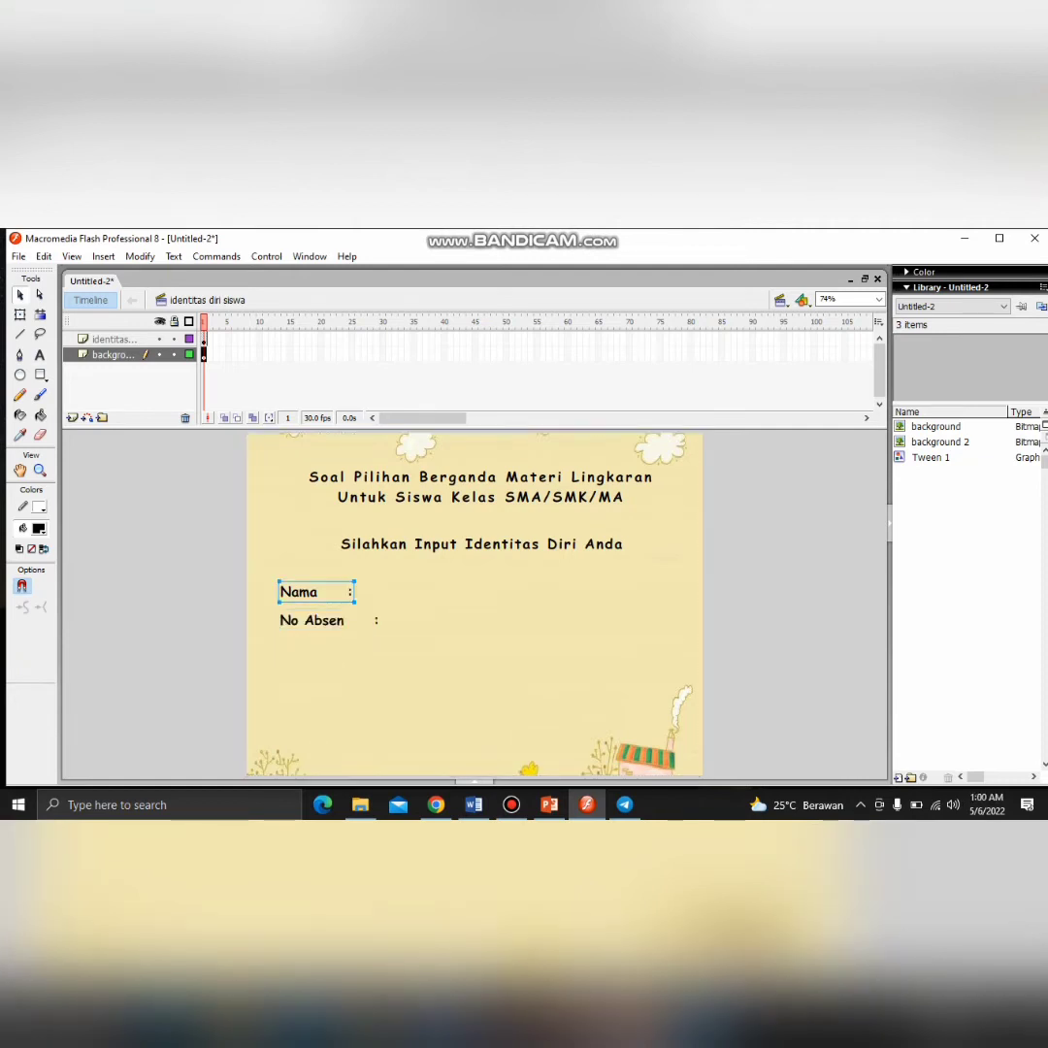
key("t")
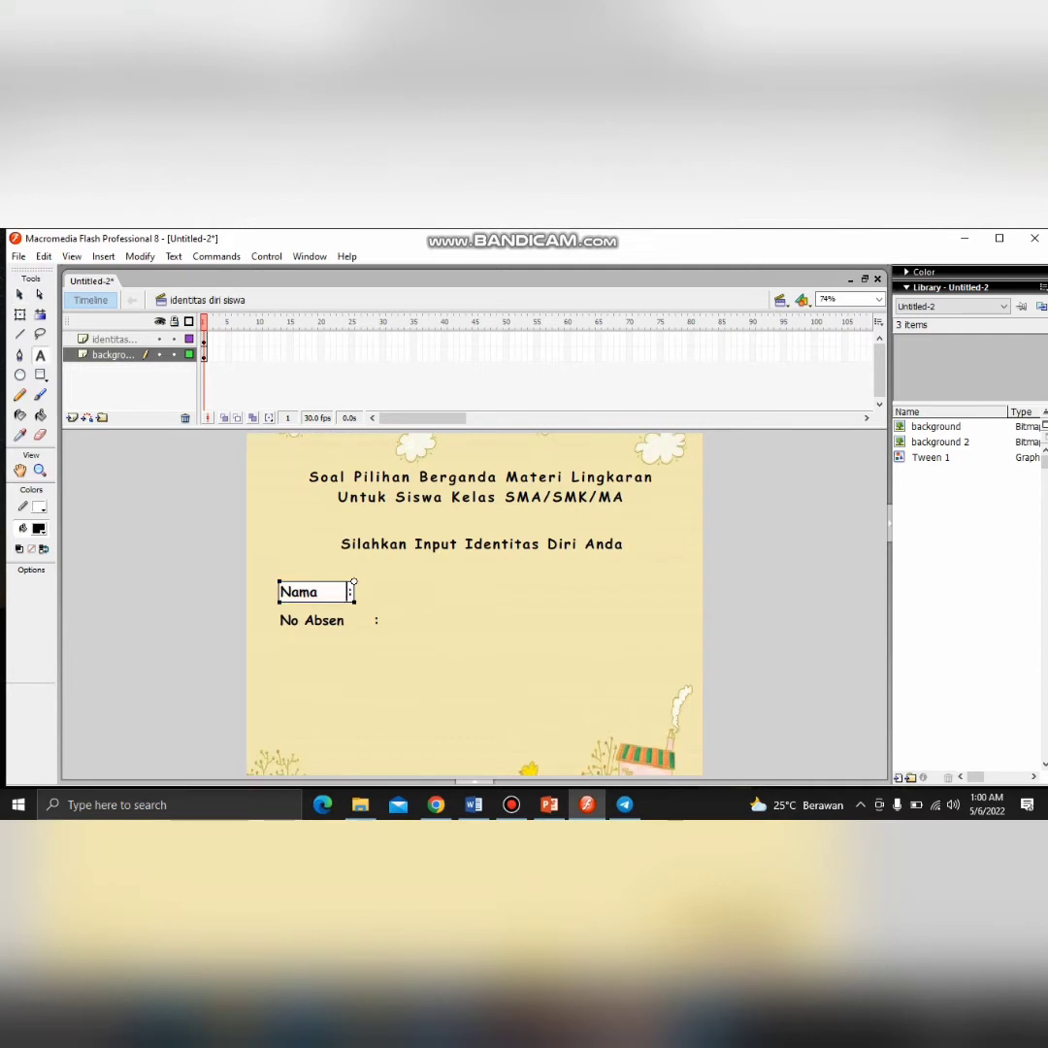
key("BackSpace")
key("BackSpace")
key("Left")
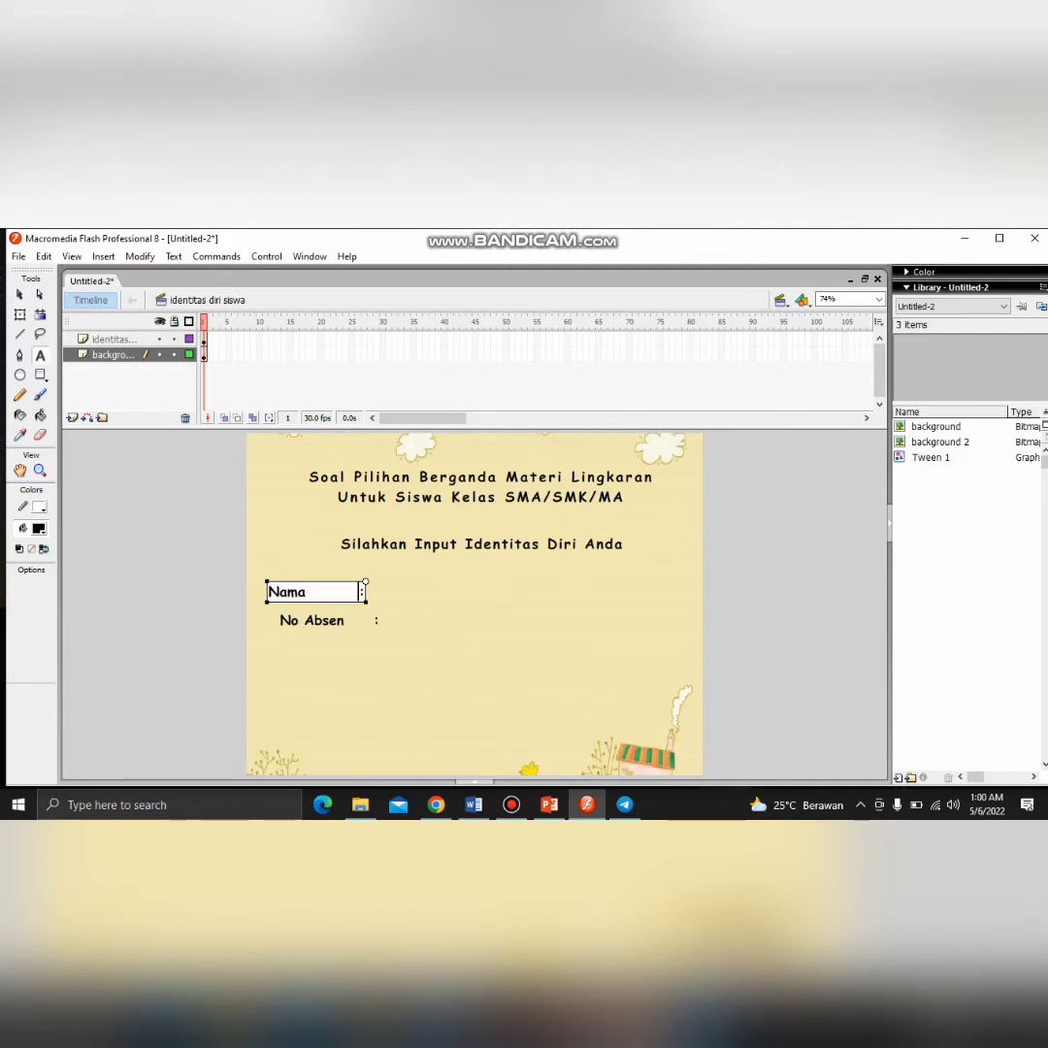
key("BackSpace")
key("BackSpace")
key("BackSpace")
key("BackSpace")
key("BackSpace")
Line up the "Nama" label's left edge with the "No Absen" label and add more space before its colon
left_click(20, 294)
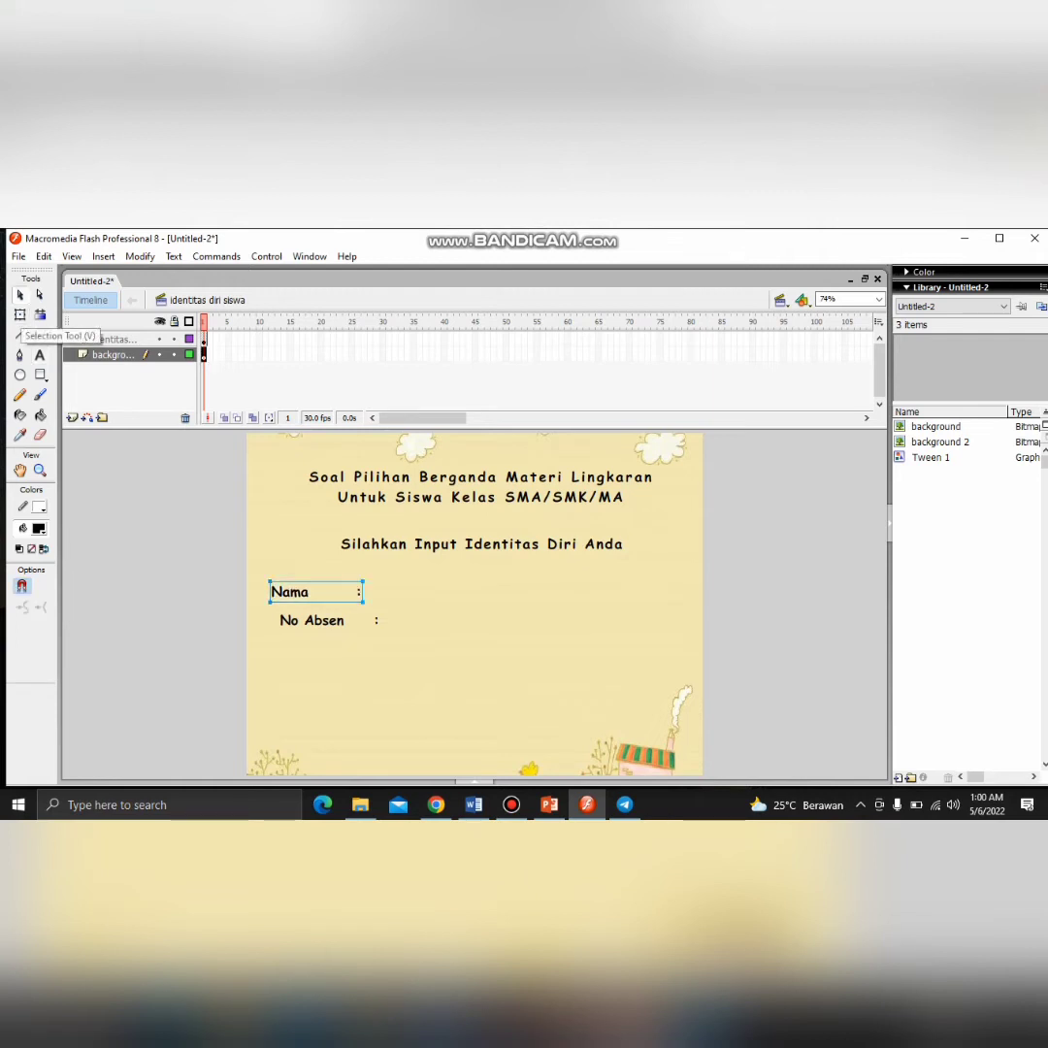
left_click_drag(316, 590, 324, 591)
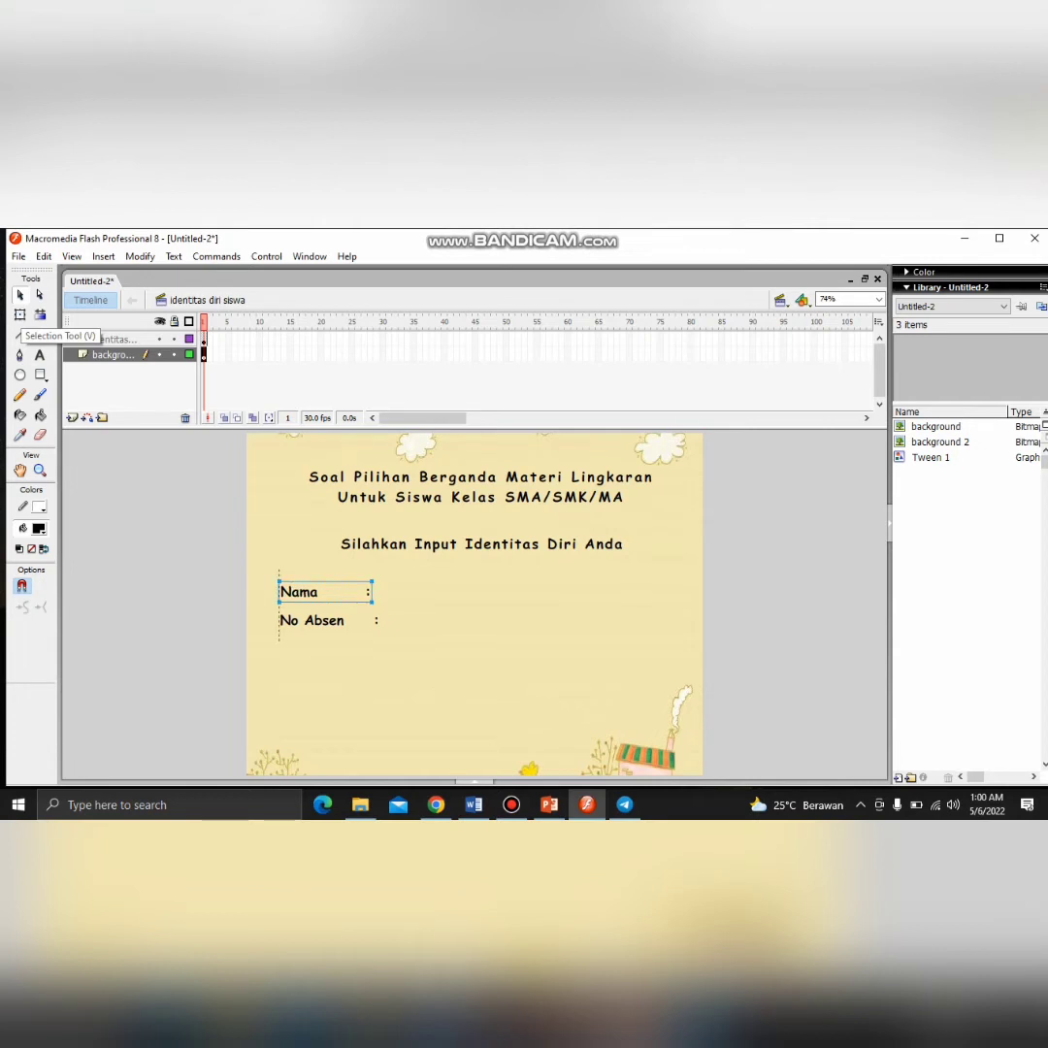
double_click(301, 592)
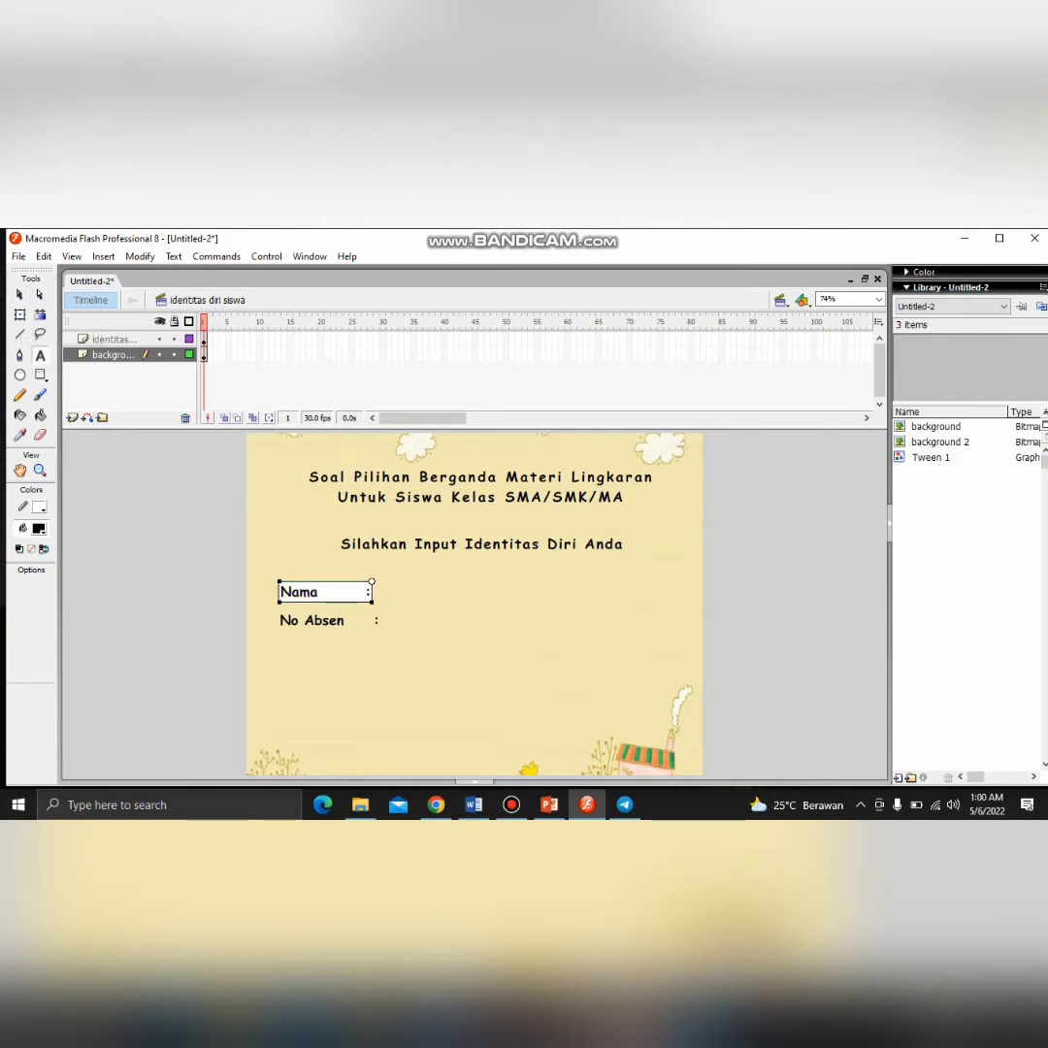
left_click(19, 295)
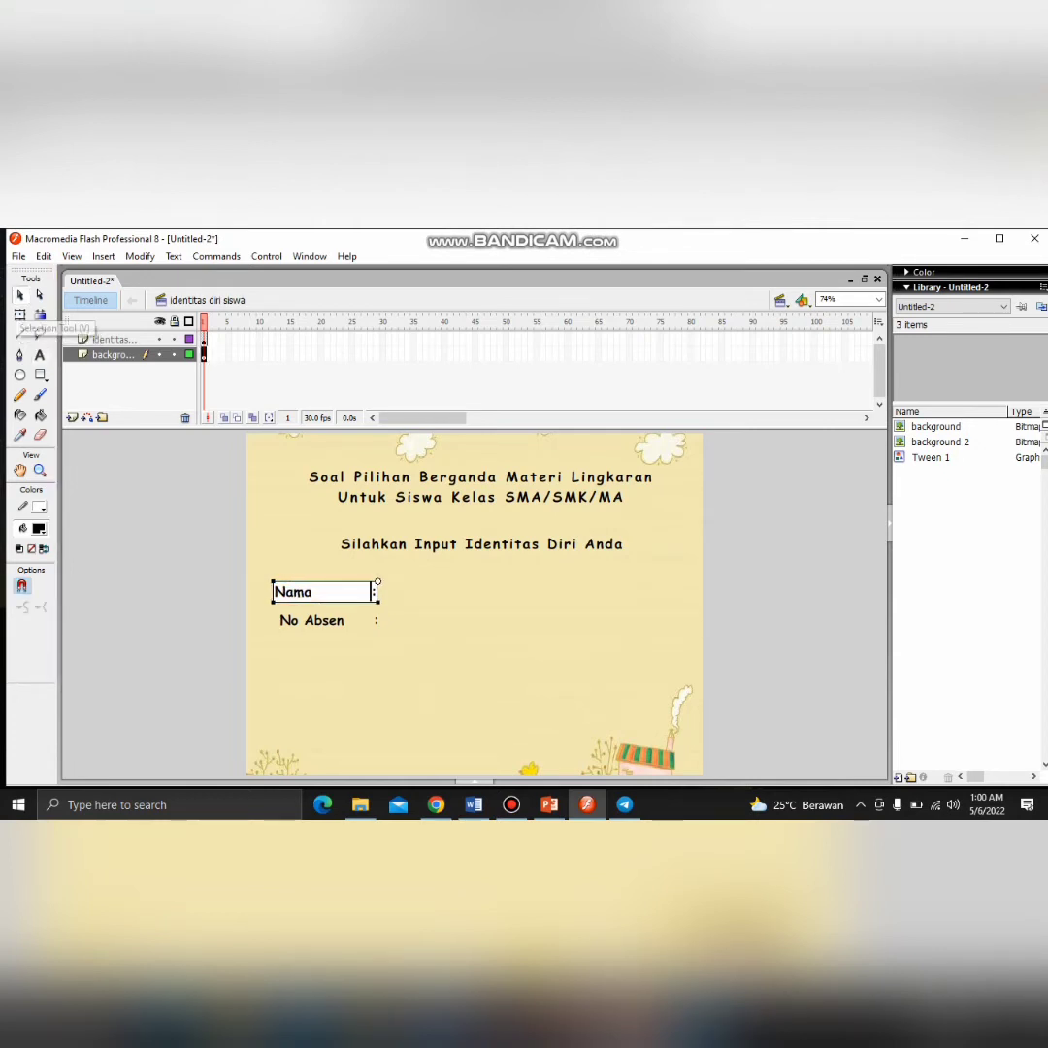
Align the "Nama" label's colon with the "No Absen" colon by trimming the space before it, and raise the label clear of the one below
double_click(311, 591)
mouse_move(311, 591)
left_mouse_down()
mouse_move(331, 590)
mouse_move(315, 600)
left_mouse_up()
left_click(318, 591)
left_click(20, 294)
double_click(323, 598)
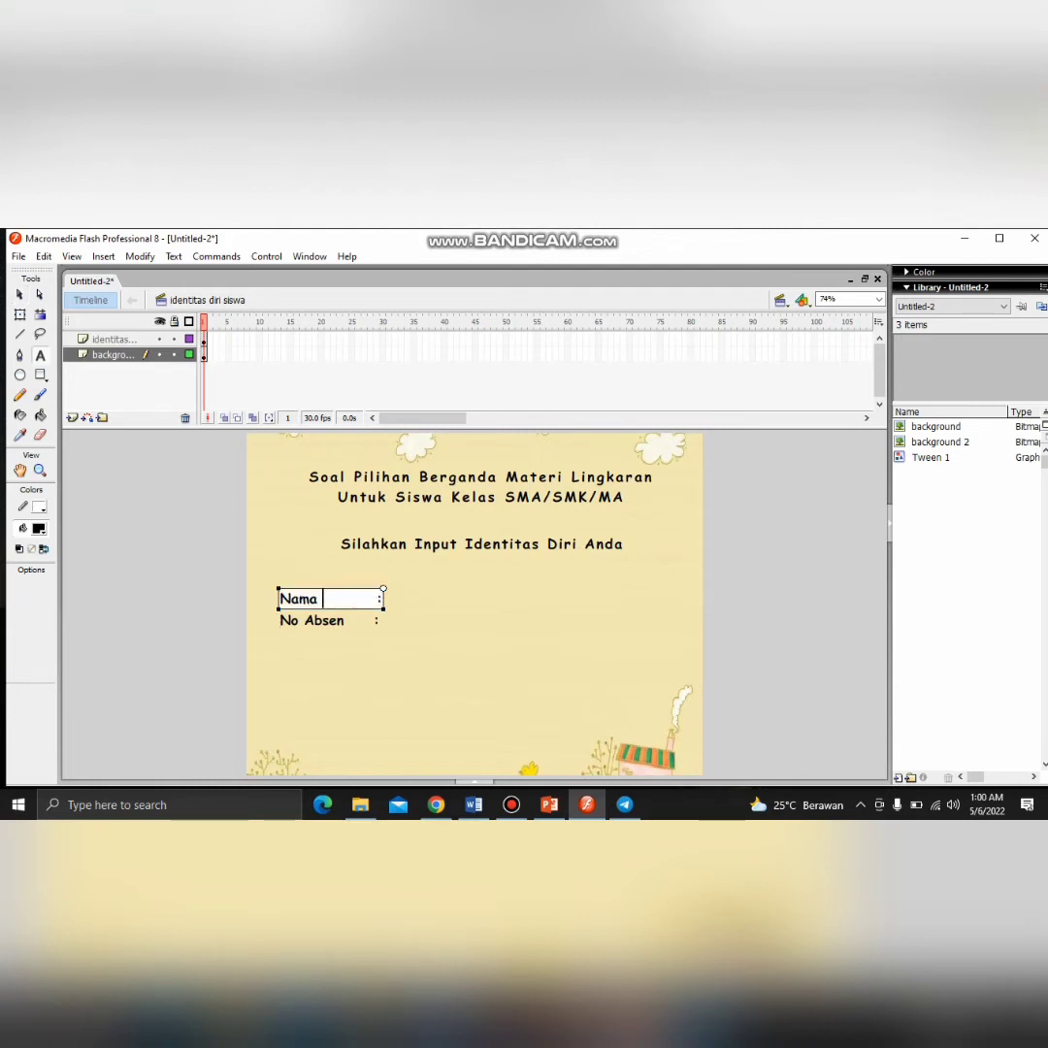
left_click(377, 599)
key("BackSpace")
key("Escape")
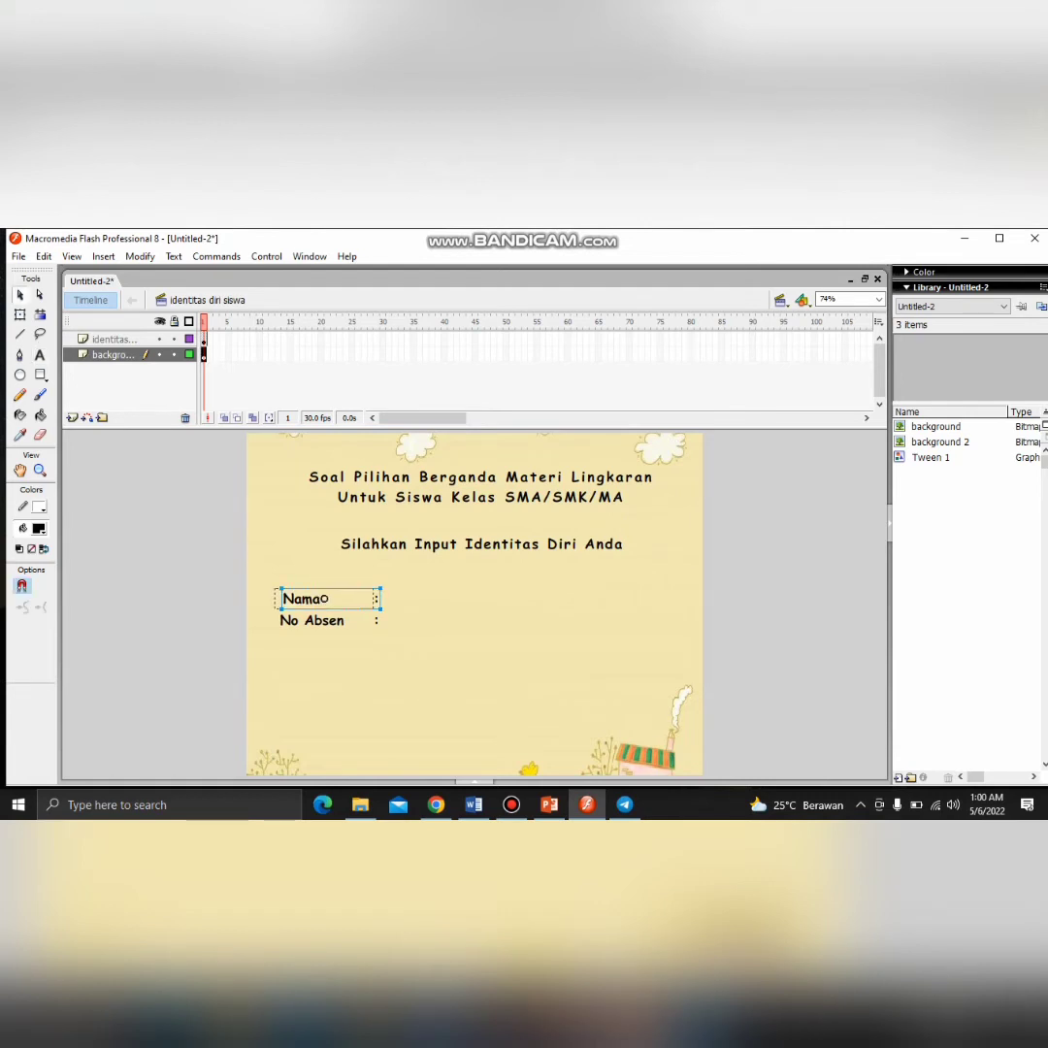
left_click_drag(328, 600, 330, 591)
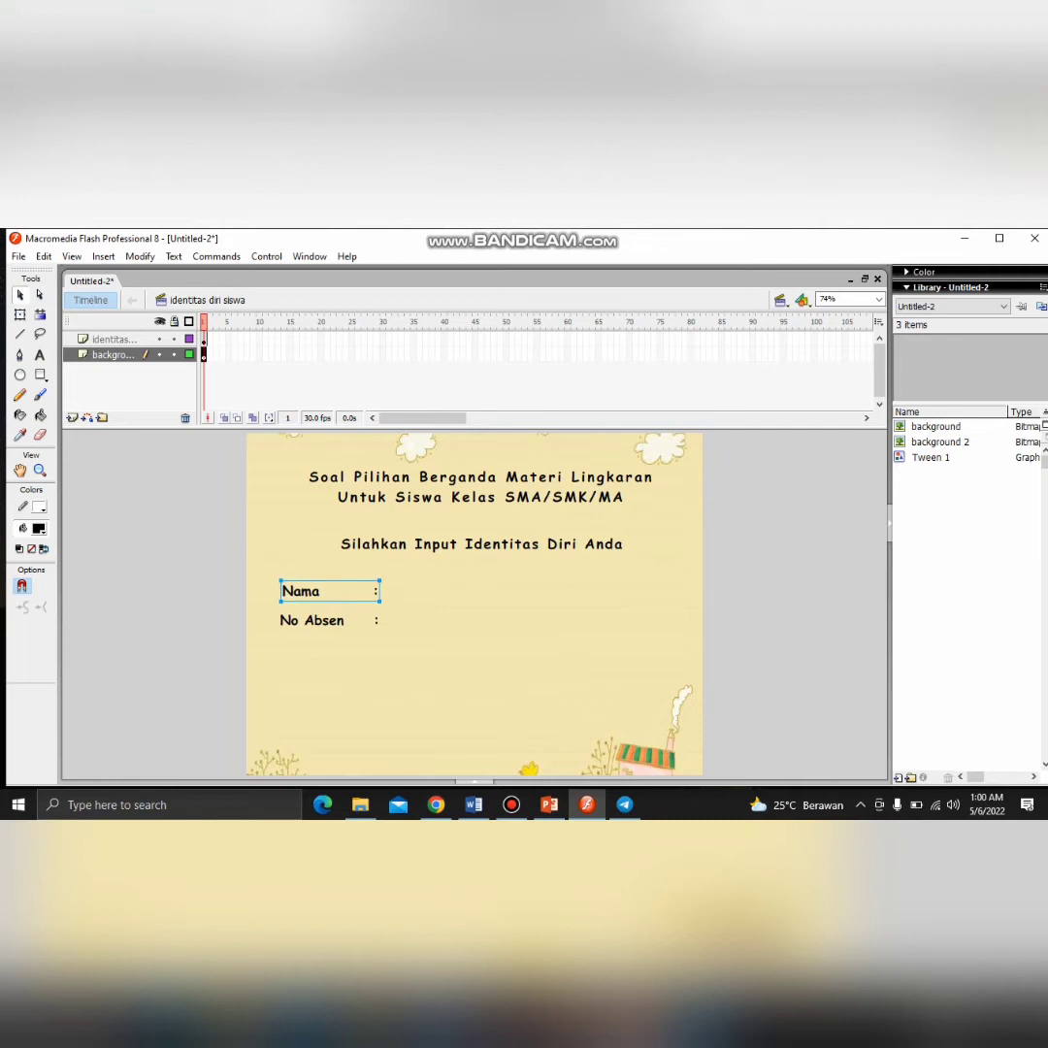
Duplicate the "No Absen" label and place the copy below the original in the identitas diri siswa scene
left_click(329, 620)
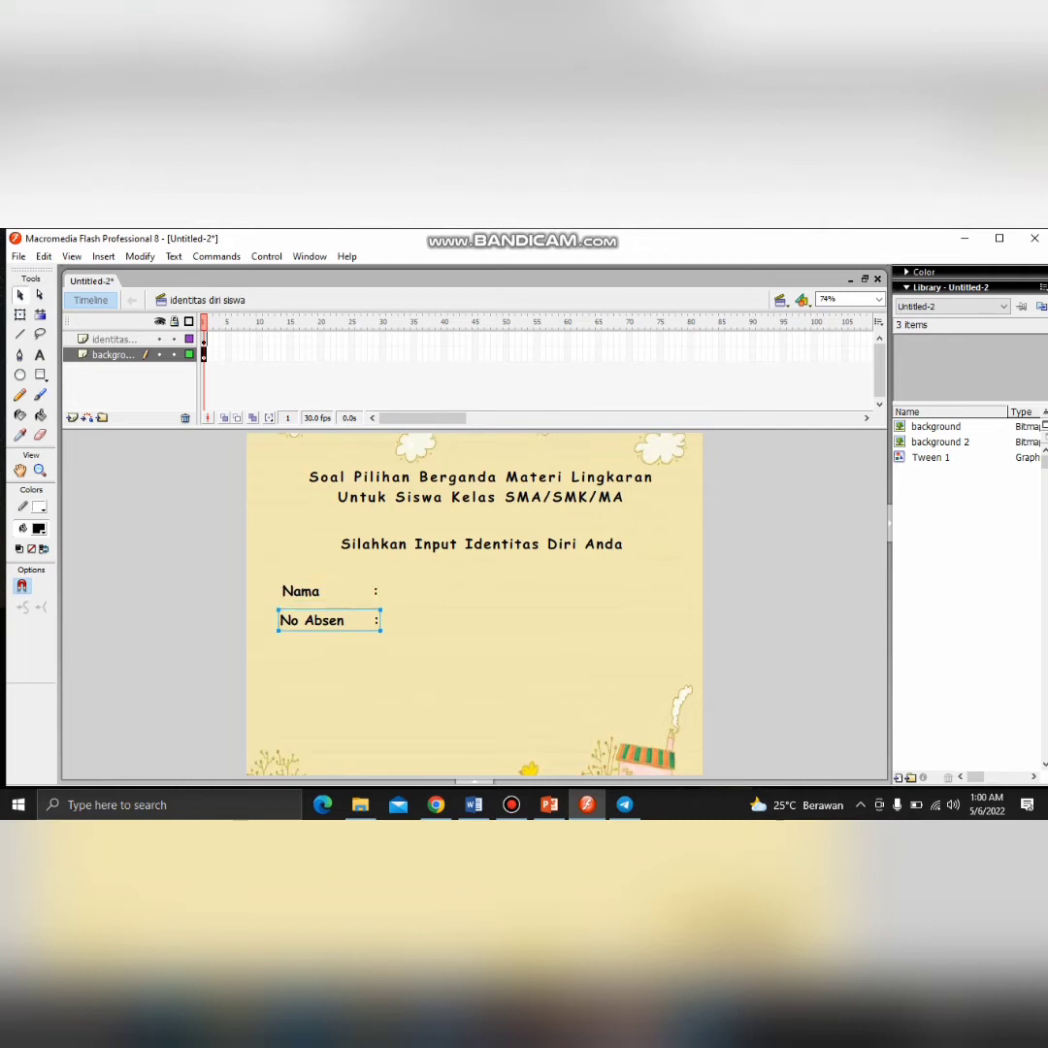
key("End")
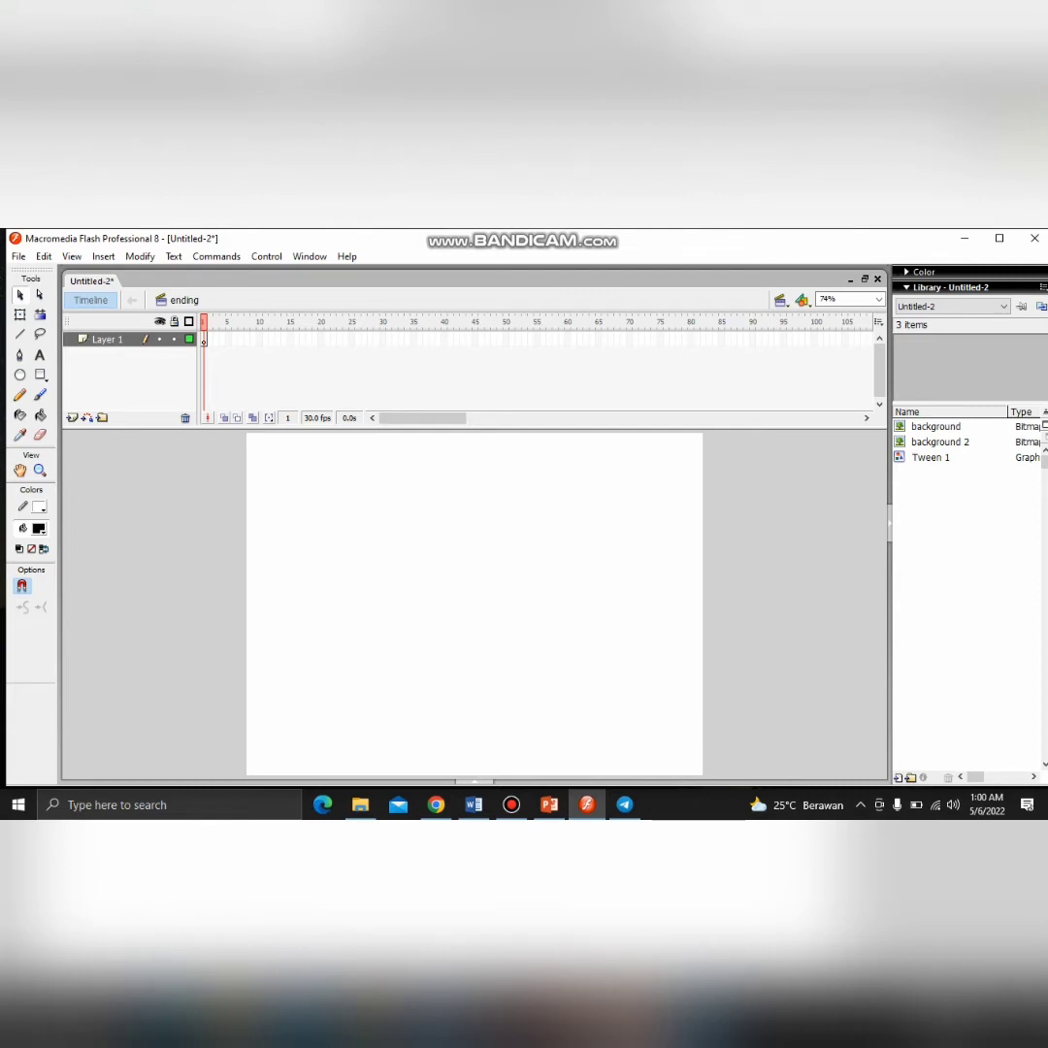
left_click(780, 300)
left_click(830, 335)
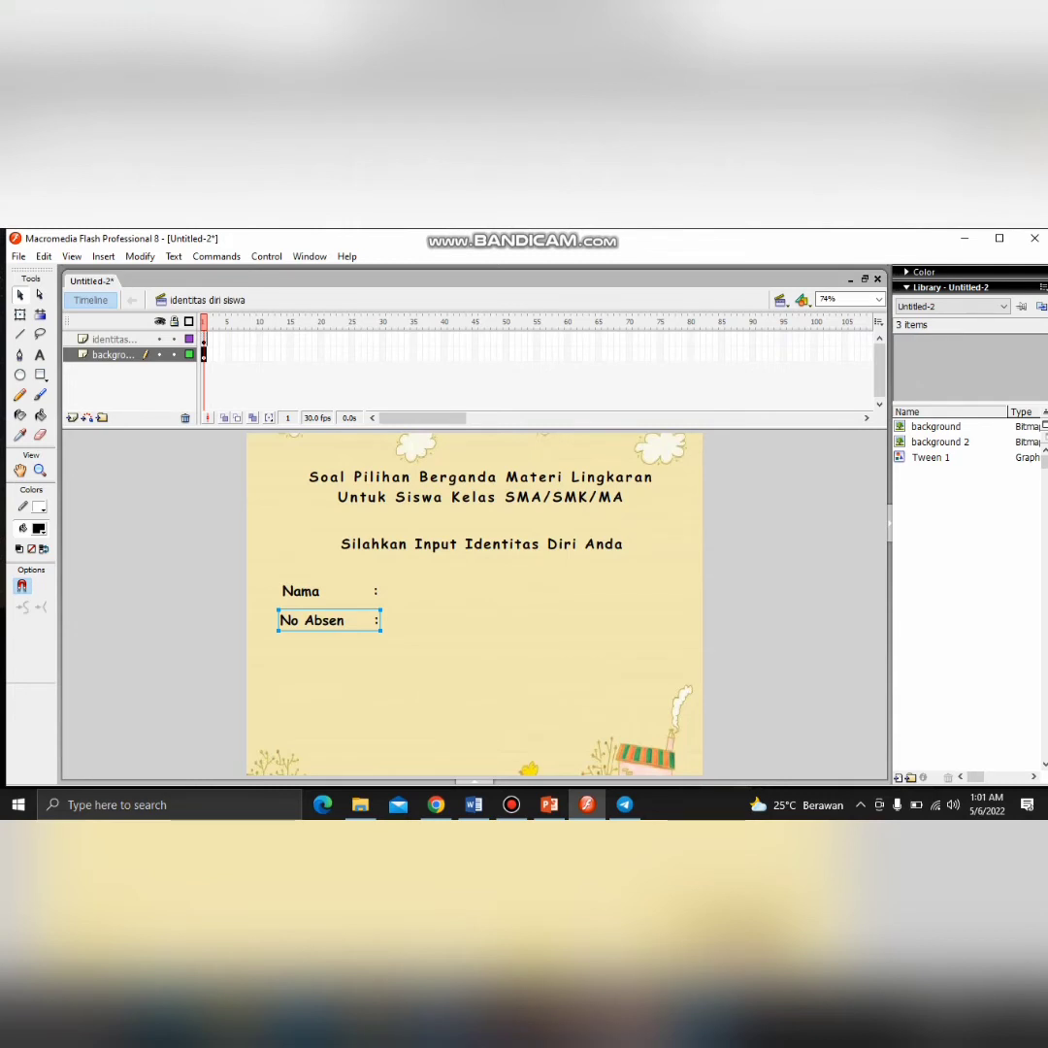
key("ctrl+v")
left_click_drag(466, 604, 321, 656)
Replace "No Absen" in the lowest label with "Kelas", keeping the colon
double_click(379, 657)
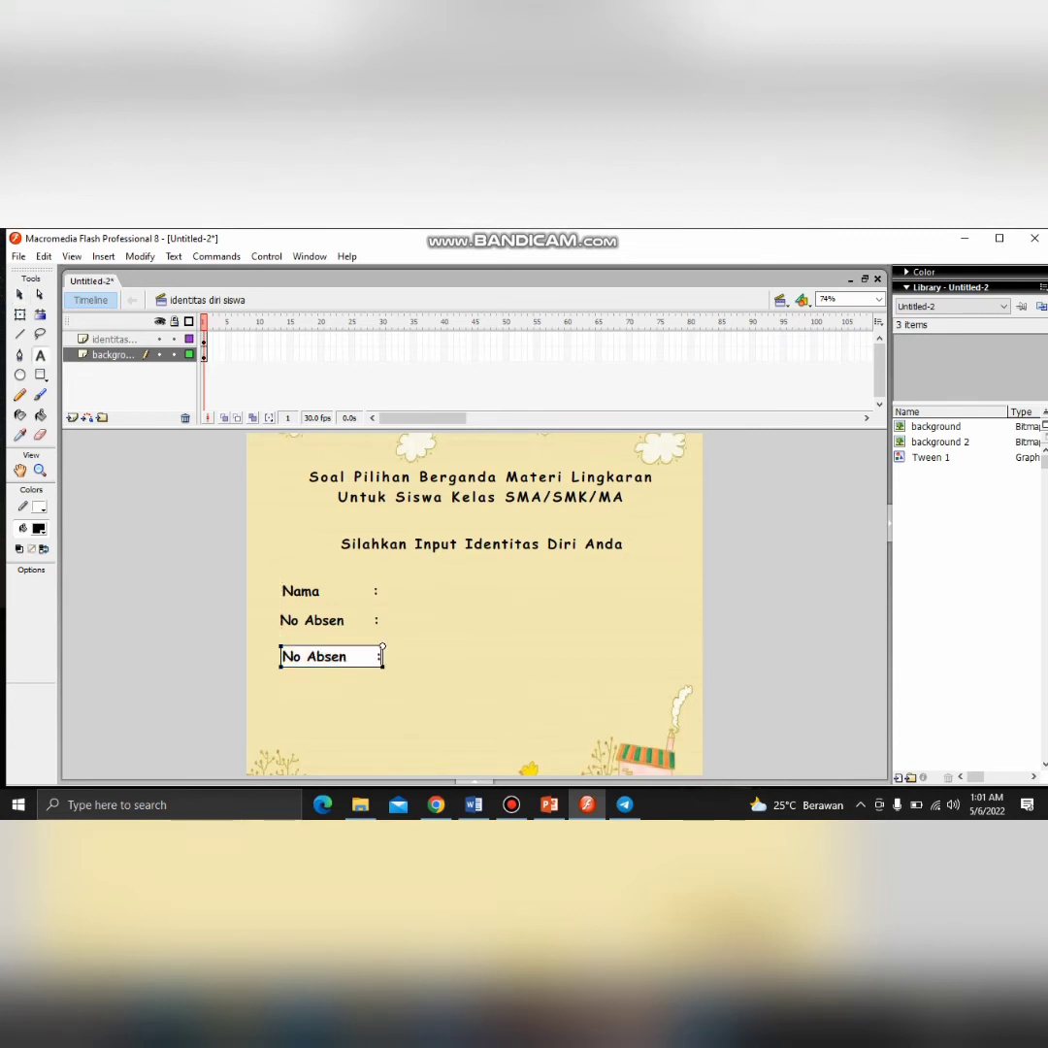
key("BackSpace")
key("BackSpace")
key("BackSpace")
key("BackSpace")
key("BackSpace")
key("BackSpace")
key("BackSpace")
key("BackSpace")
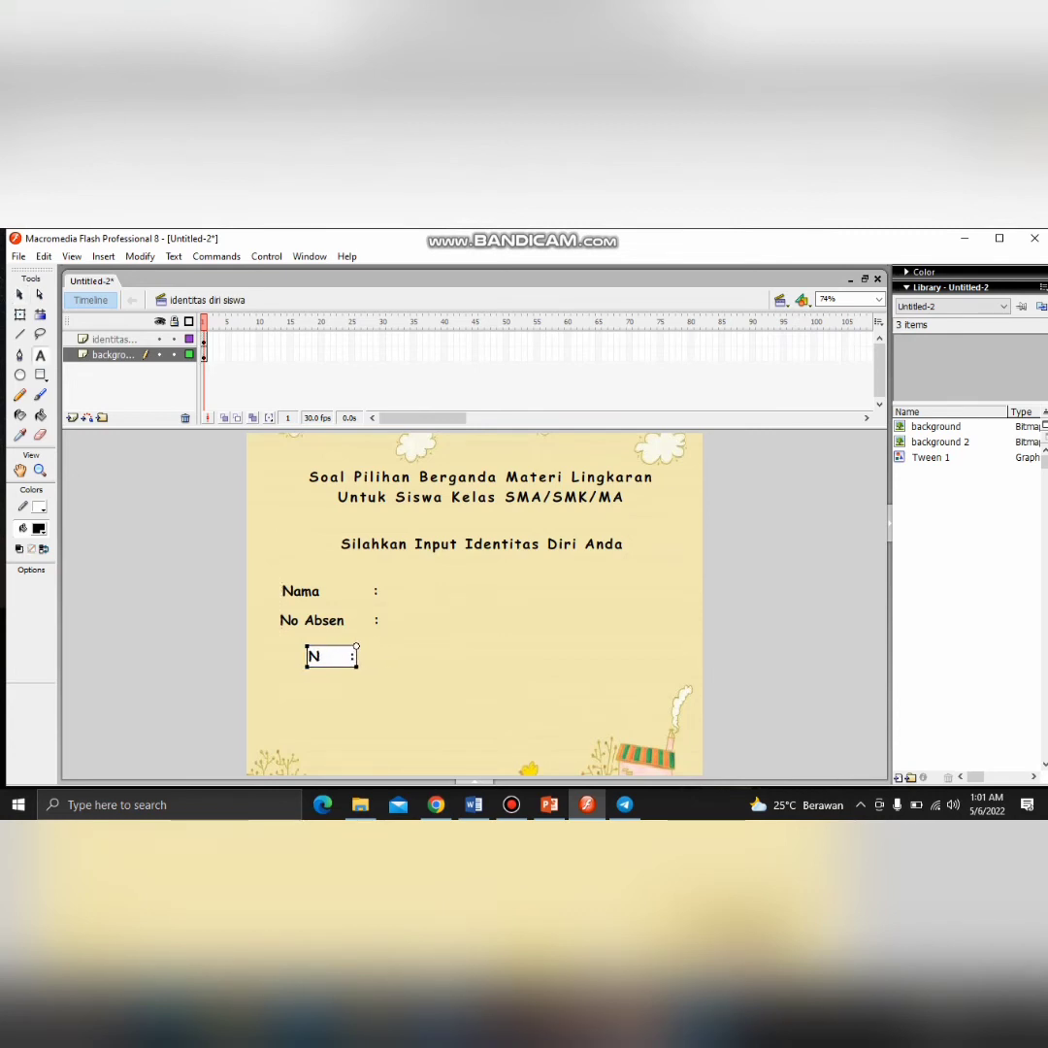
type("Kelas")
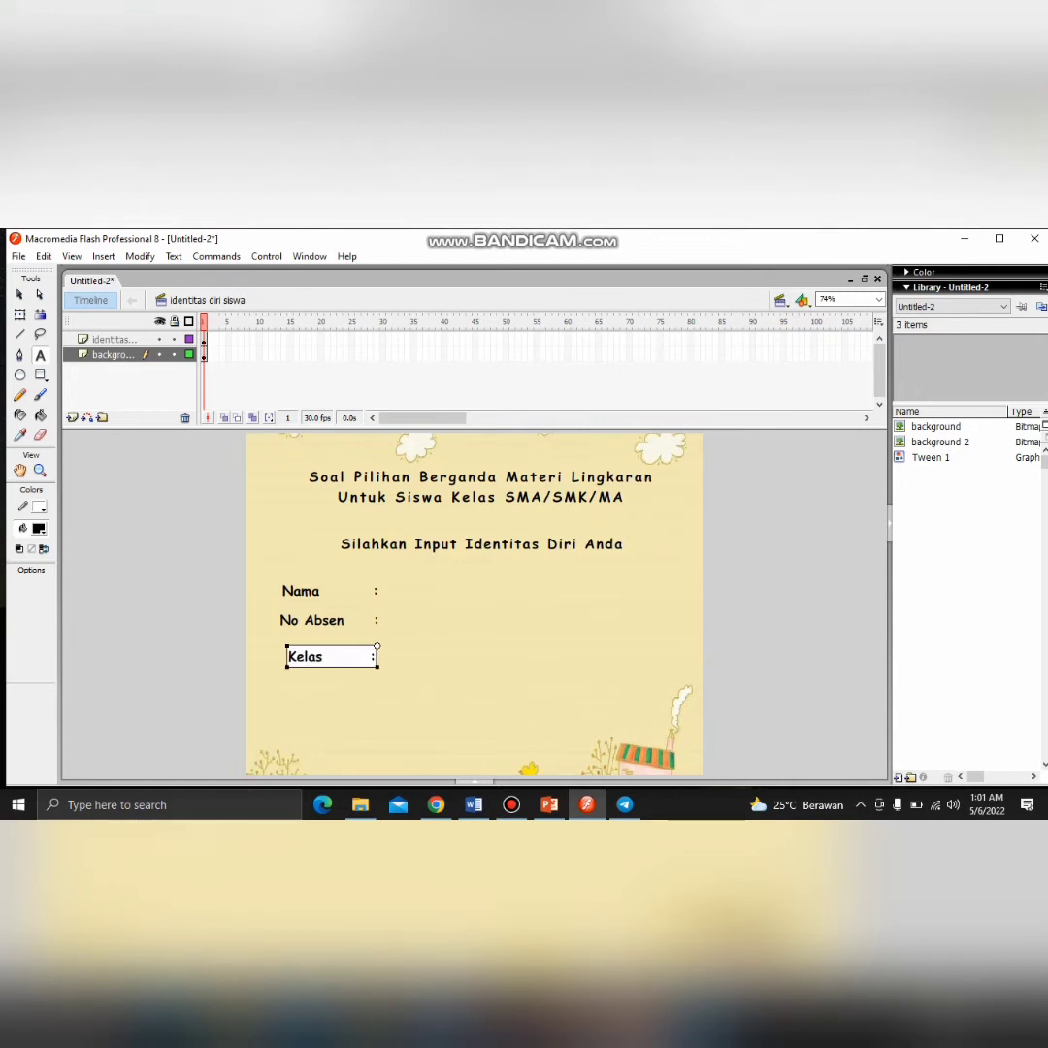
Nudge the "Kelas" label toward the stage's left side and widen the gap before its colon
left_click(21, 295)
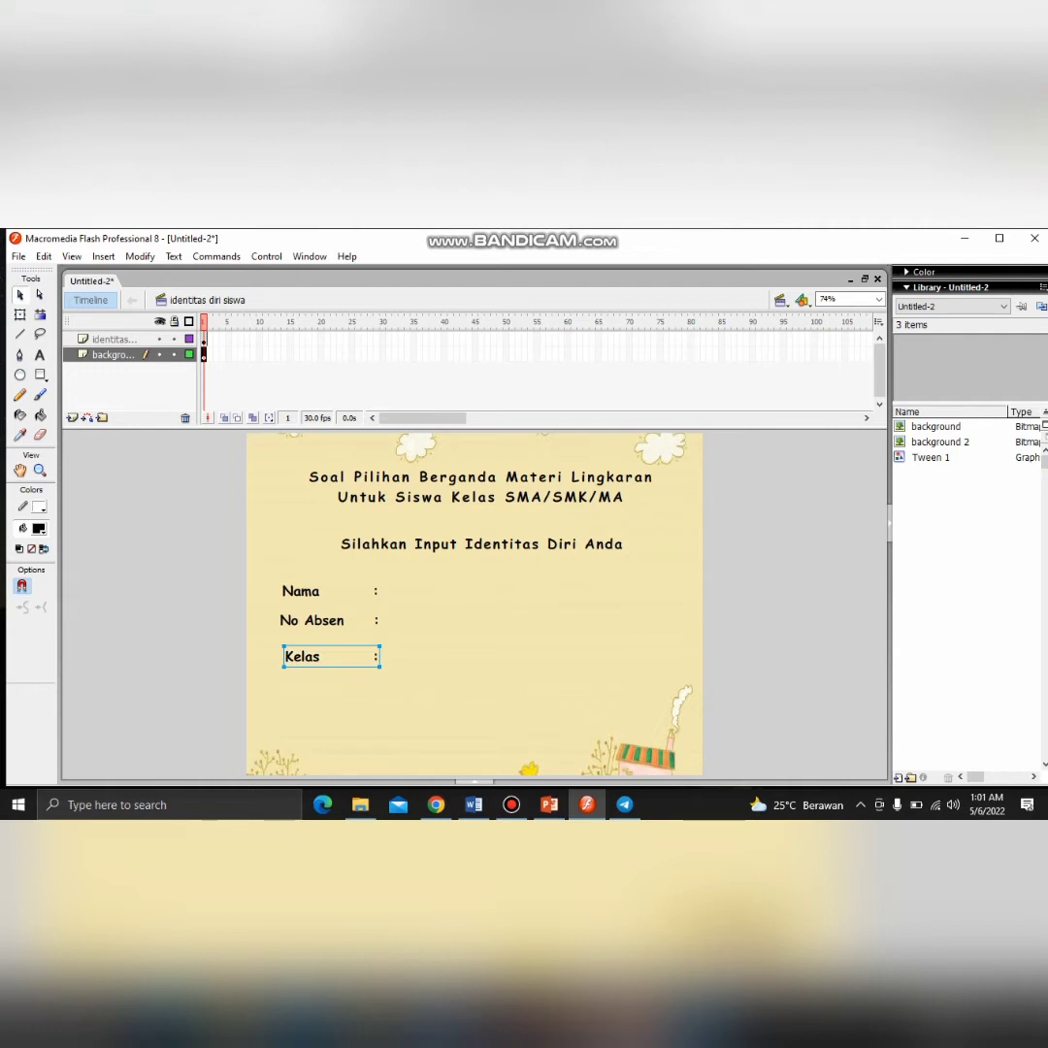
key("Left")
key("Left")
key("Left")
key("Left")
key("Left")
key("Left")
key("Left")
key("Left")
key("t")
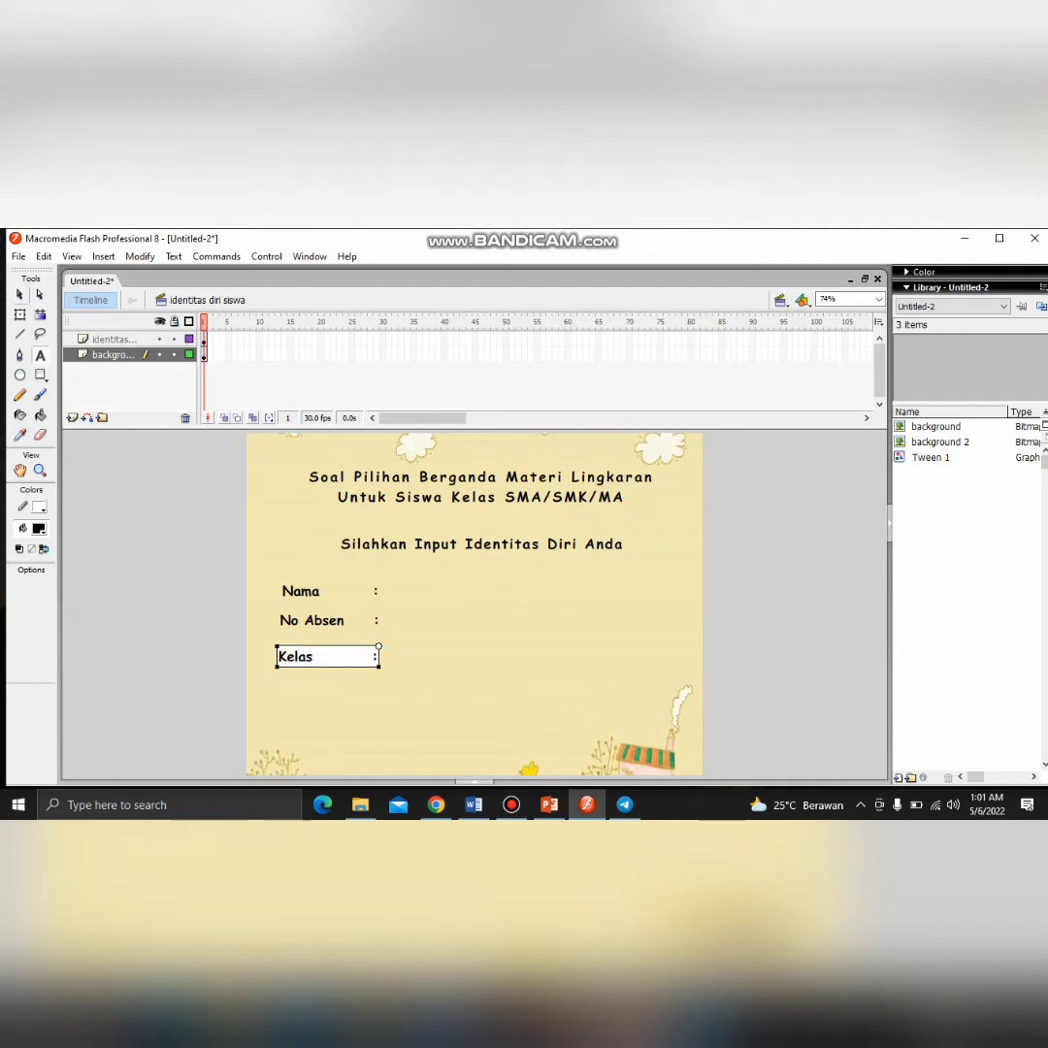
Line up the "Kelas" label and its colon with the "No Absen" label and nudge it slightly lower
left_click(20, 294)
key("Right")
key("Down")
key("Down")
key("Down")
key("Down")
key("Down")
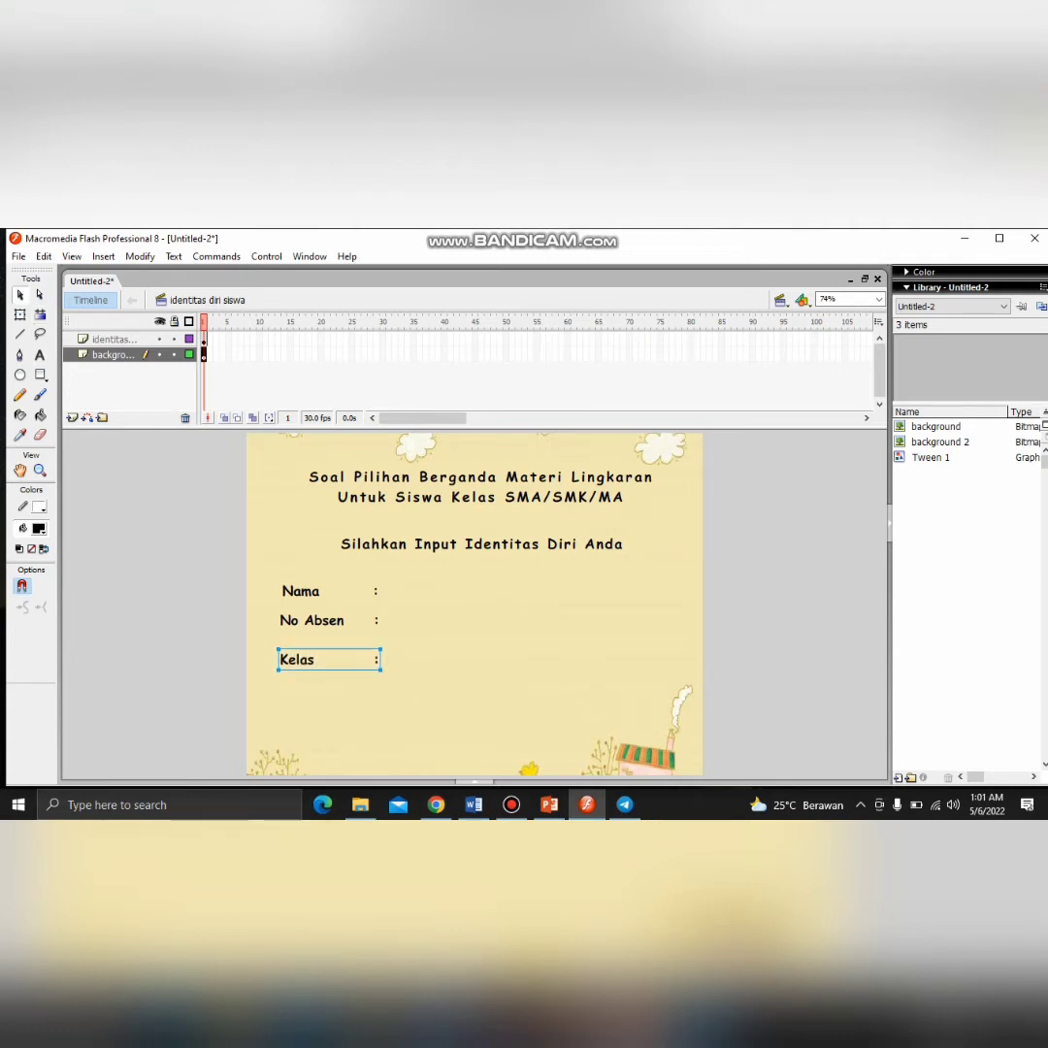
Nudge the "No Absen" label down so it sits evenly between the "Nama" and "Kelas" labels
left_click(302, 591)
left_click(315, 605)
left_click(315, 621)
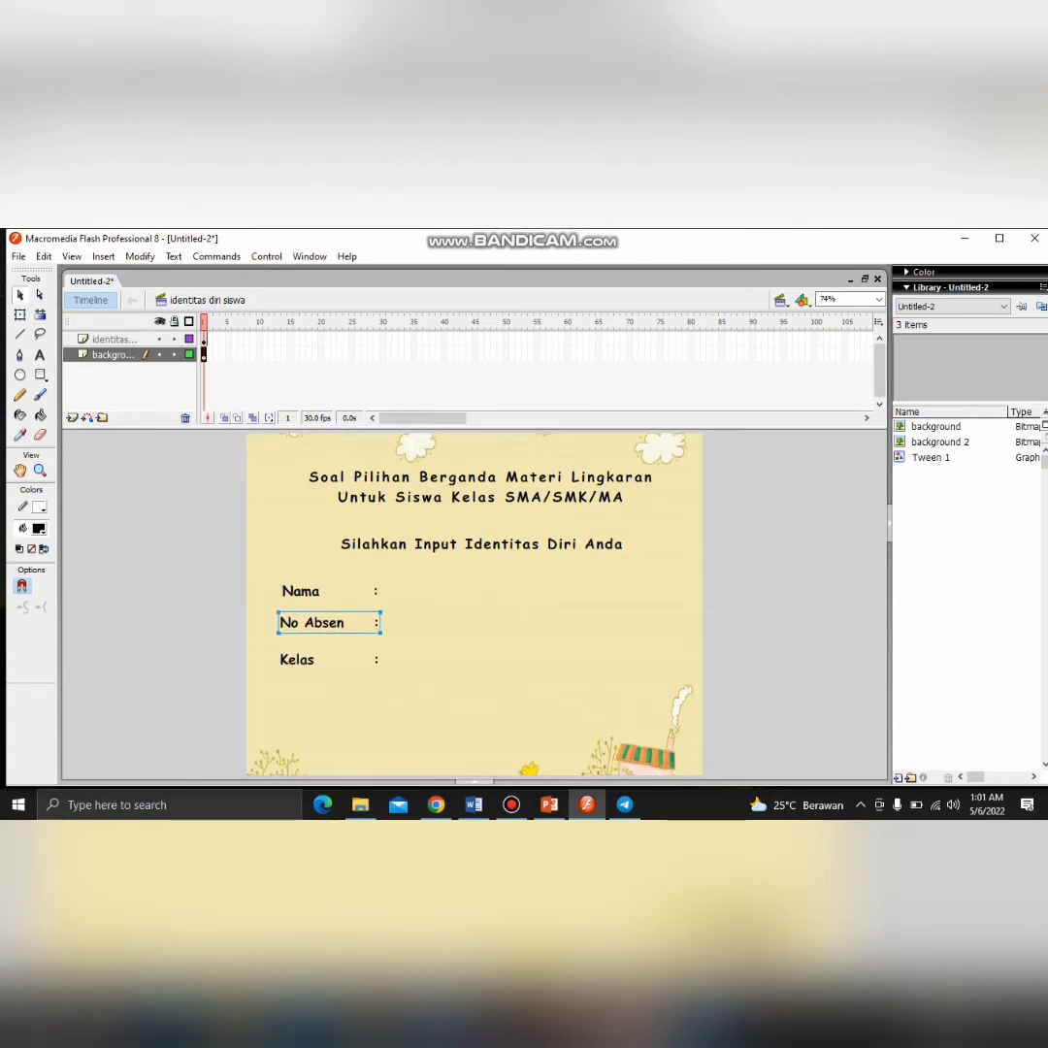
key("Down")
key("Down")
key("Down")
key("Down")
key("Down")
Add a space before the colon in the "Nama" label so its left edge lines up with the labels below
left_click(303, 591)
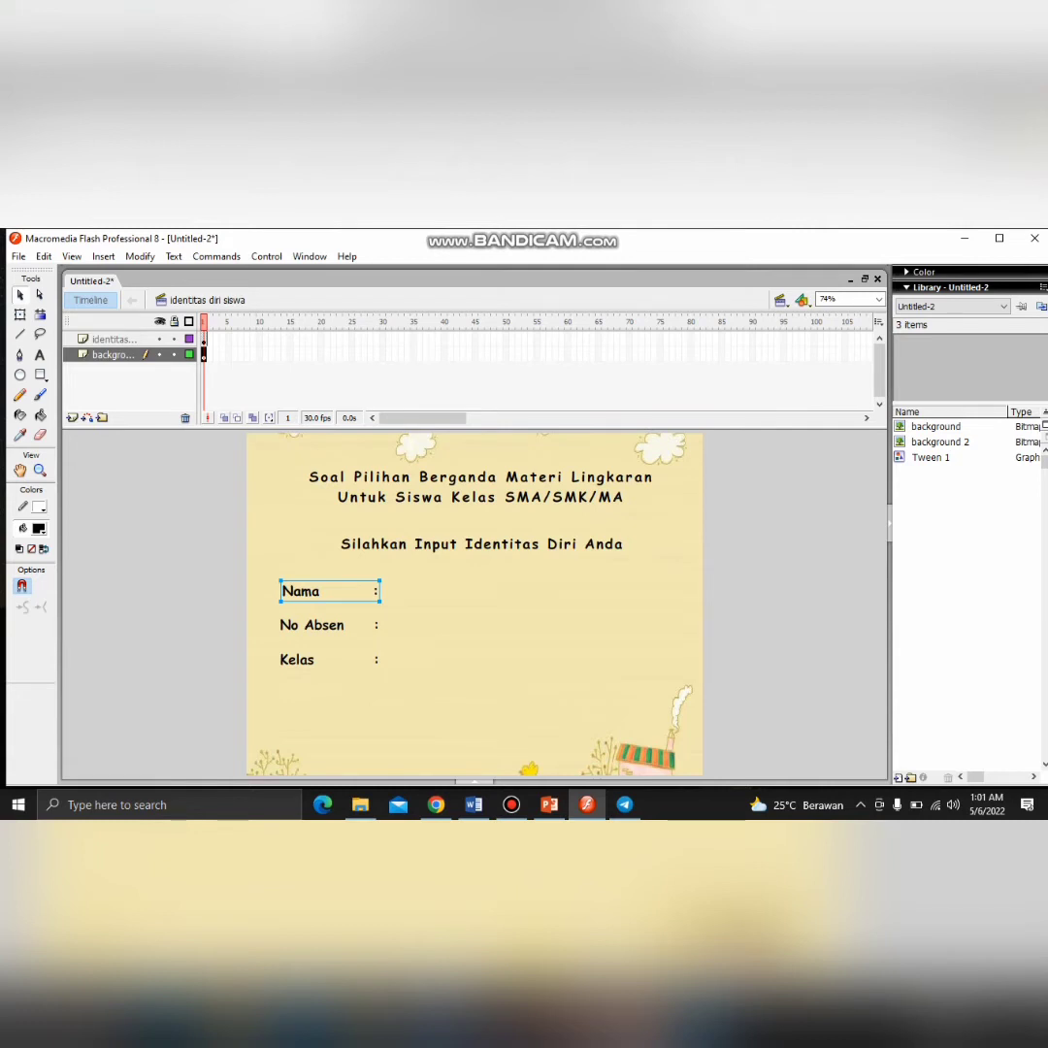
double_click(374, 590)
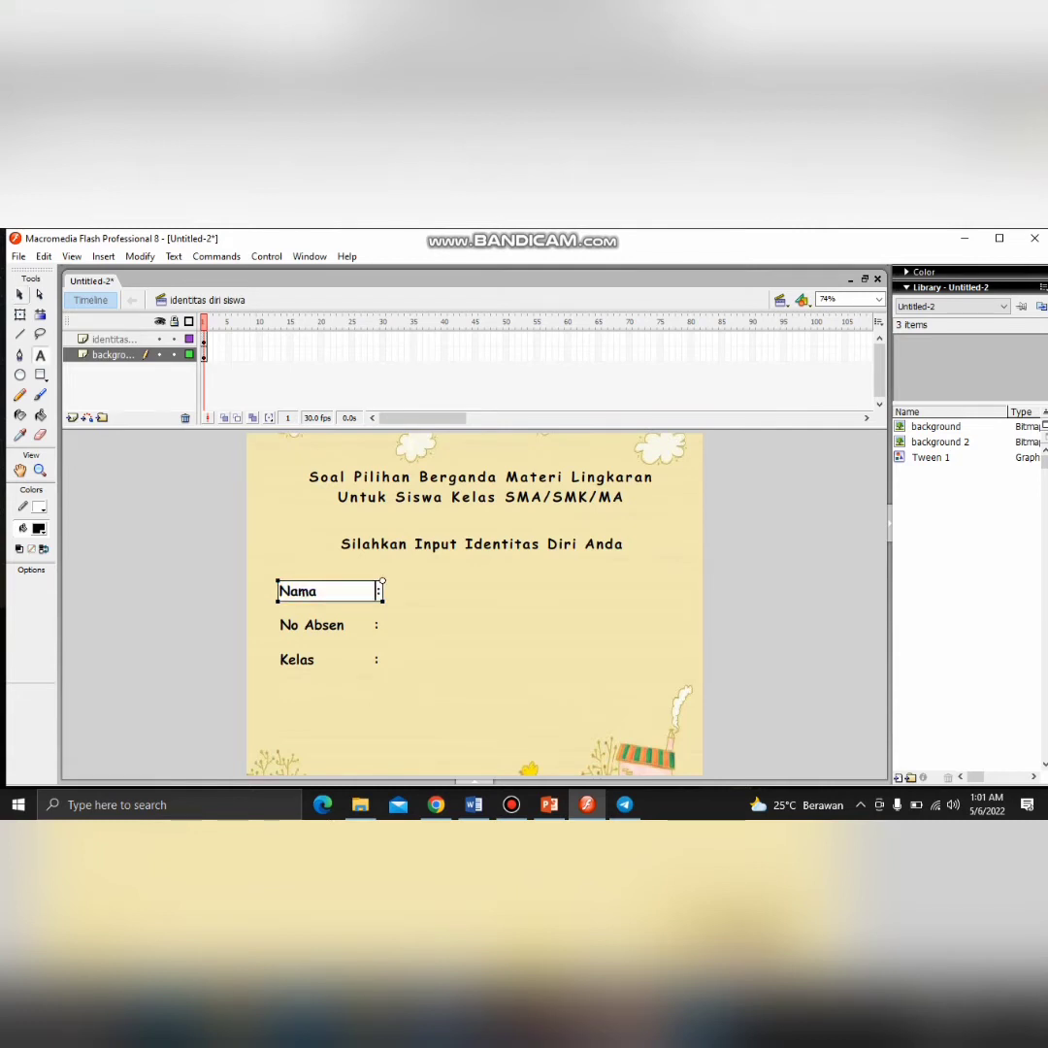
key("Escape")
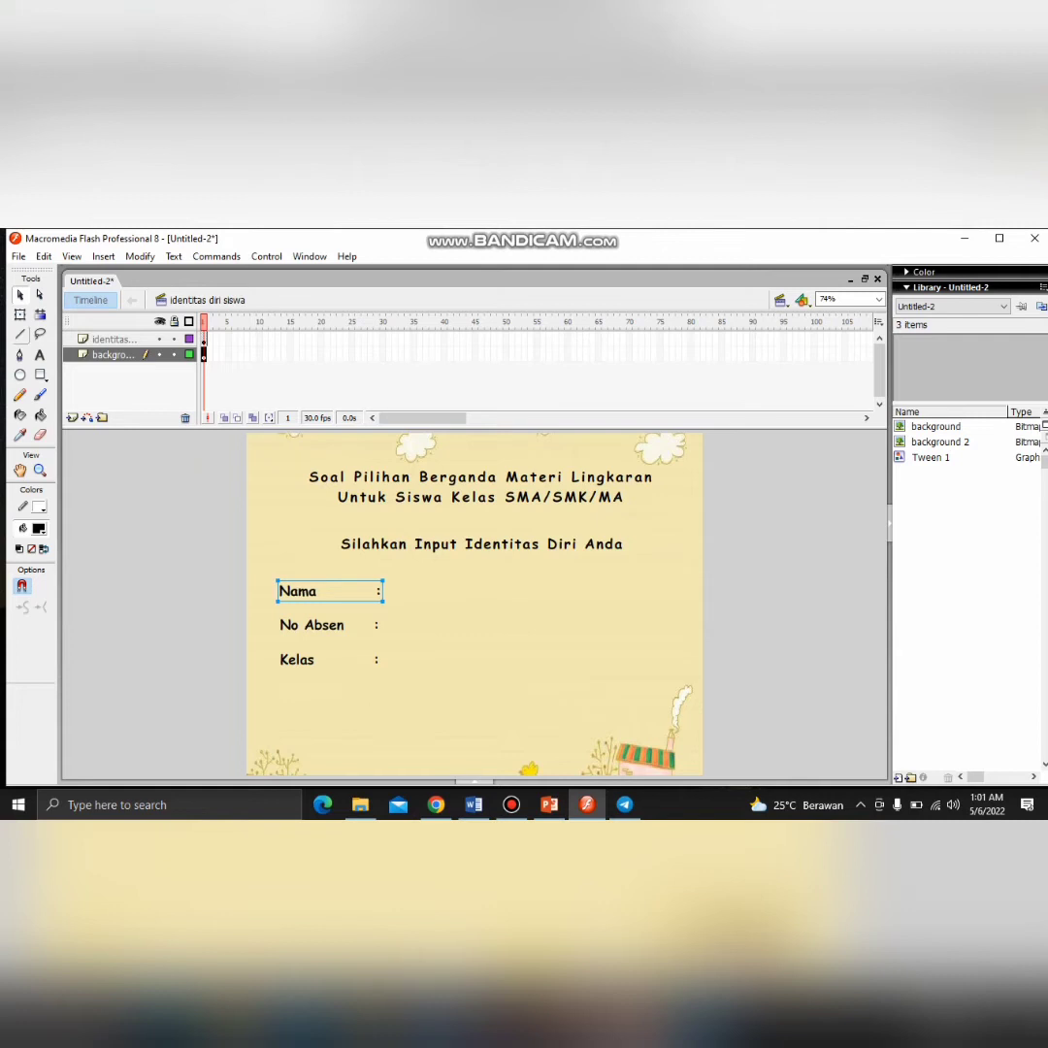
left_click(475, 641)
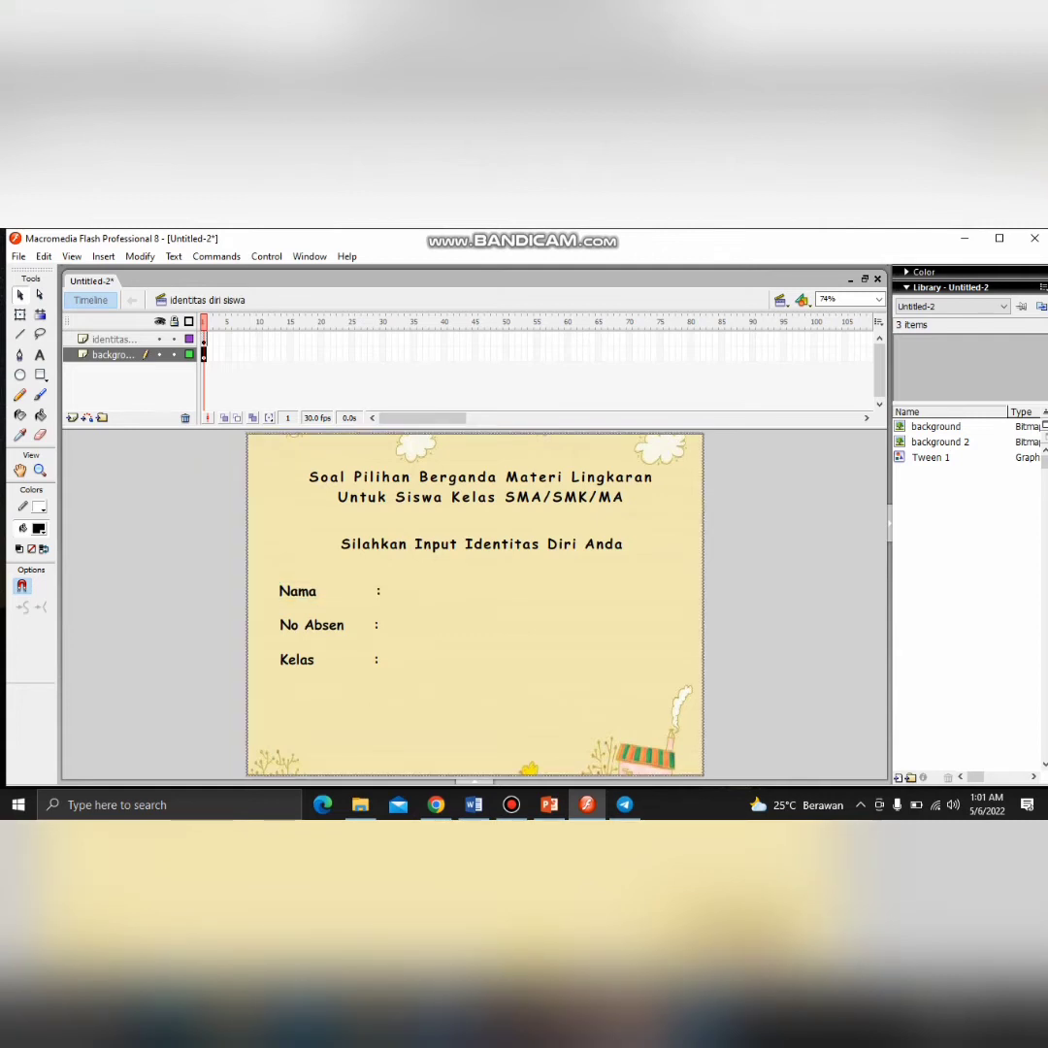
Set the Text tool to create Input Text with a visible border around the text
left_click(40, 355)
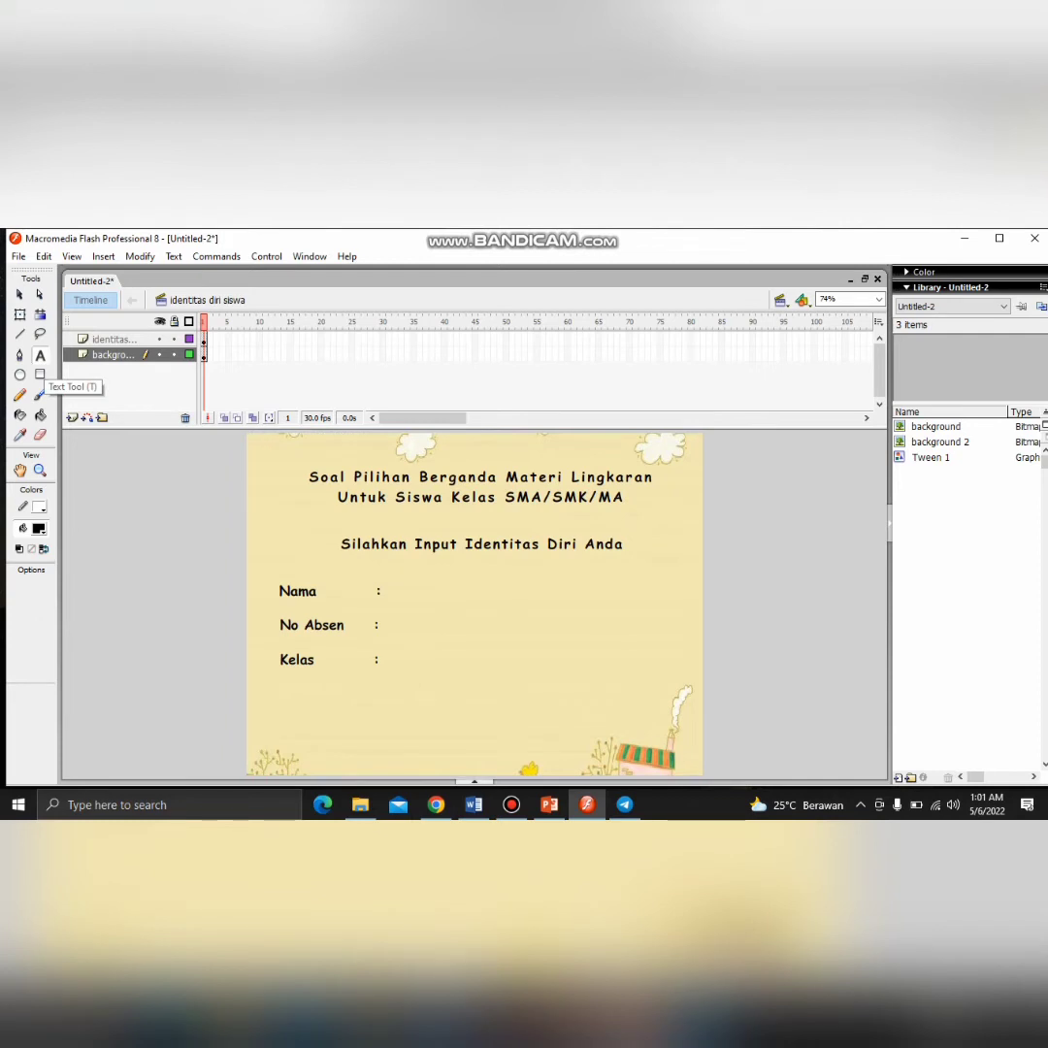
key("ctrl+F3")
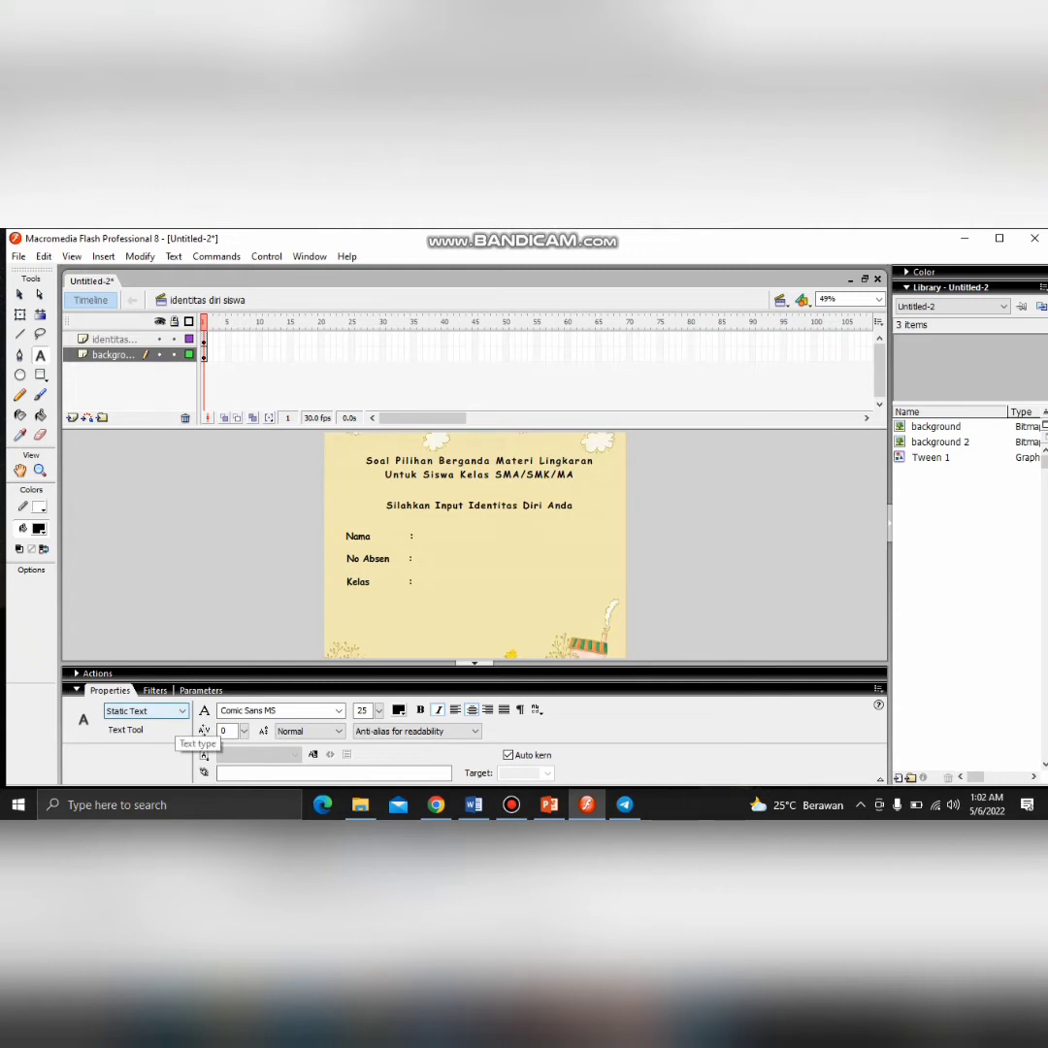
left_click(179, 719)
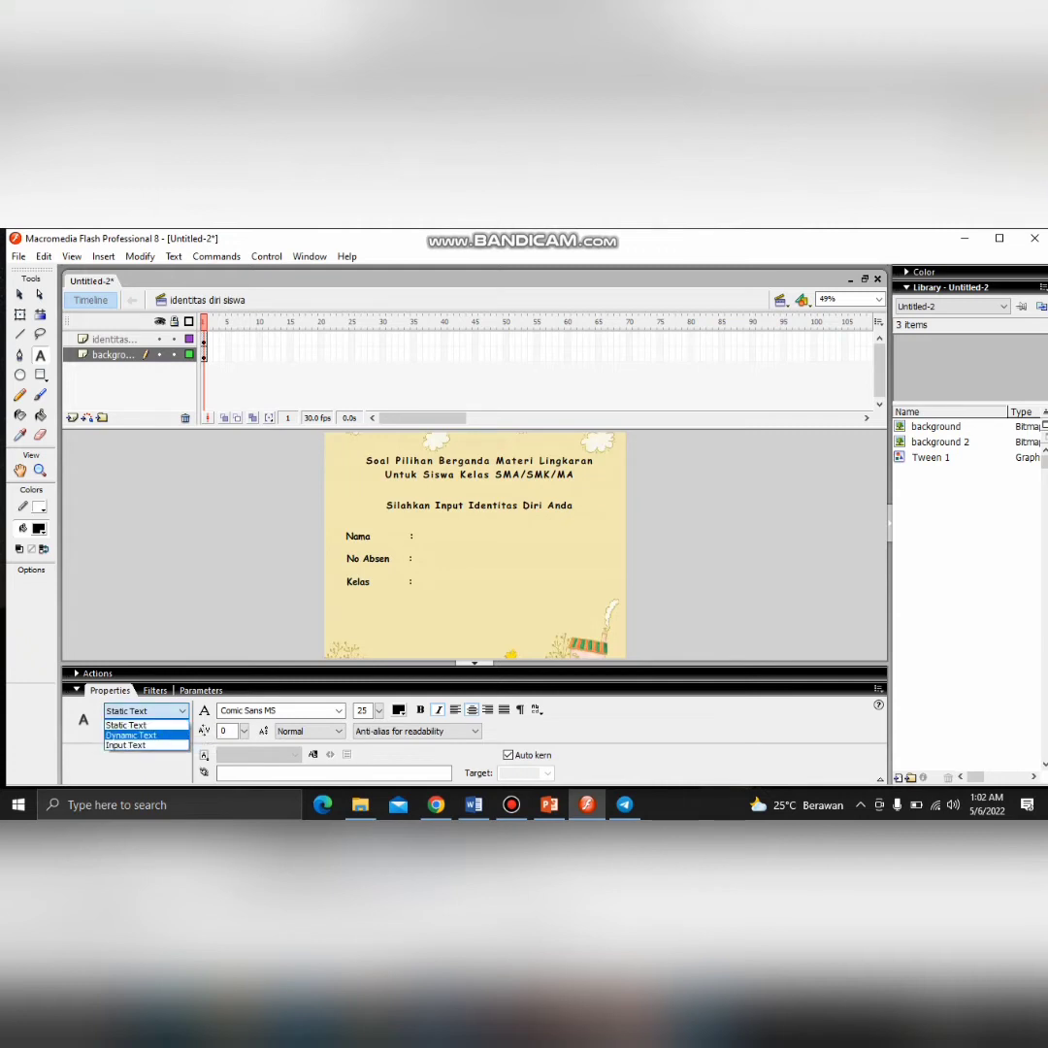
left_click(126, 745)
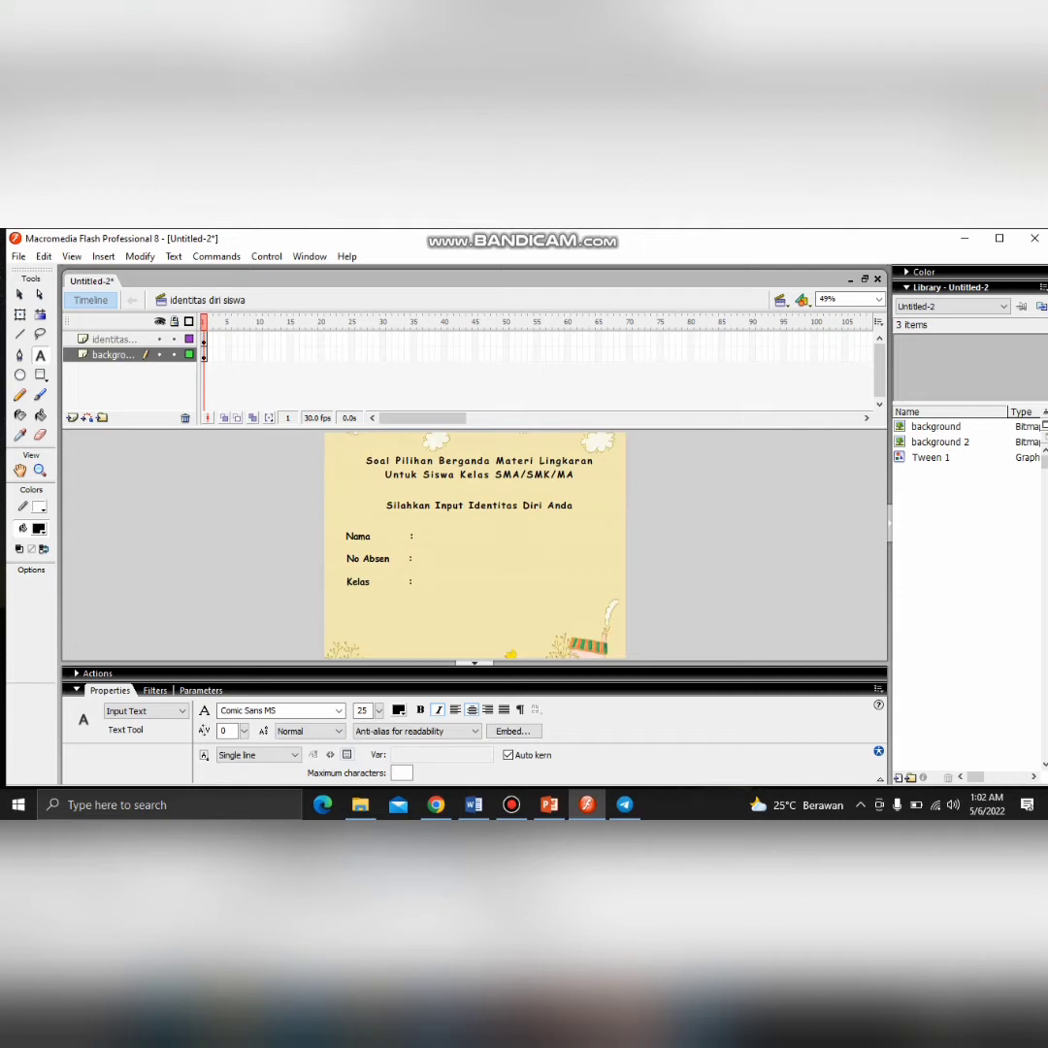
left_click(347, 754)
left_click(475, 664)
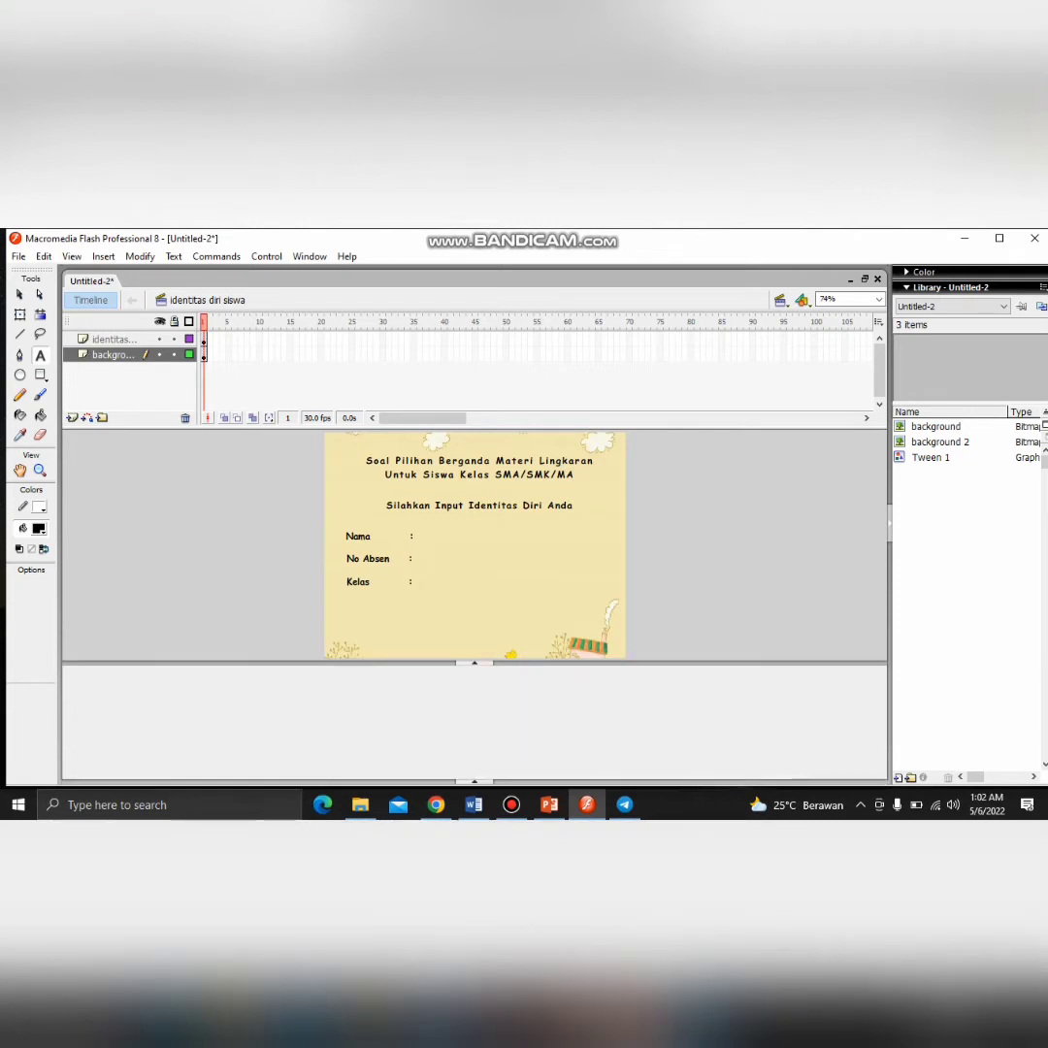
Add an input text field about 526 px wide after the "Nama" colon and align it with that label
left_click(397, 583)
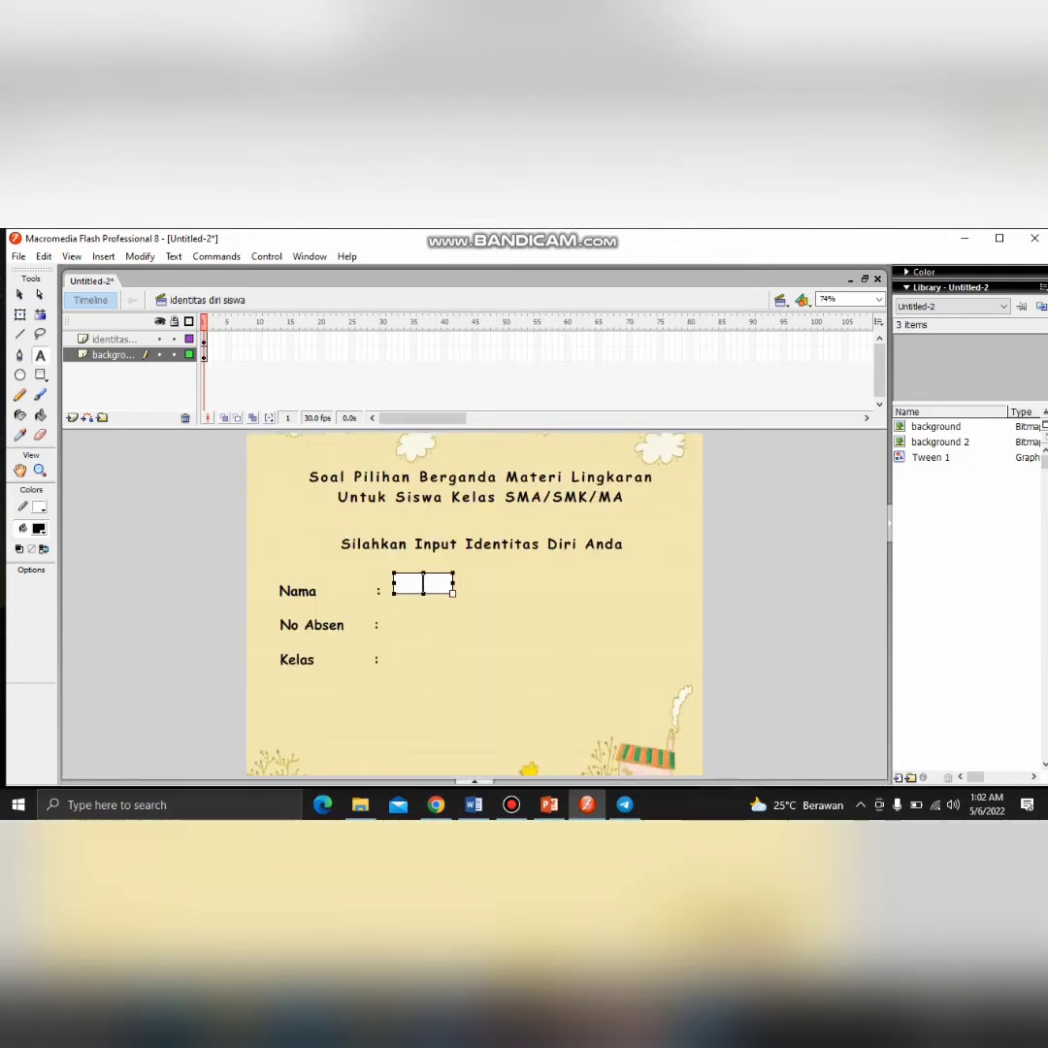
left_click_drag(453, 592, 694, 593)
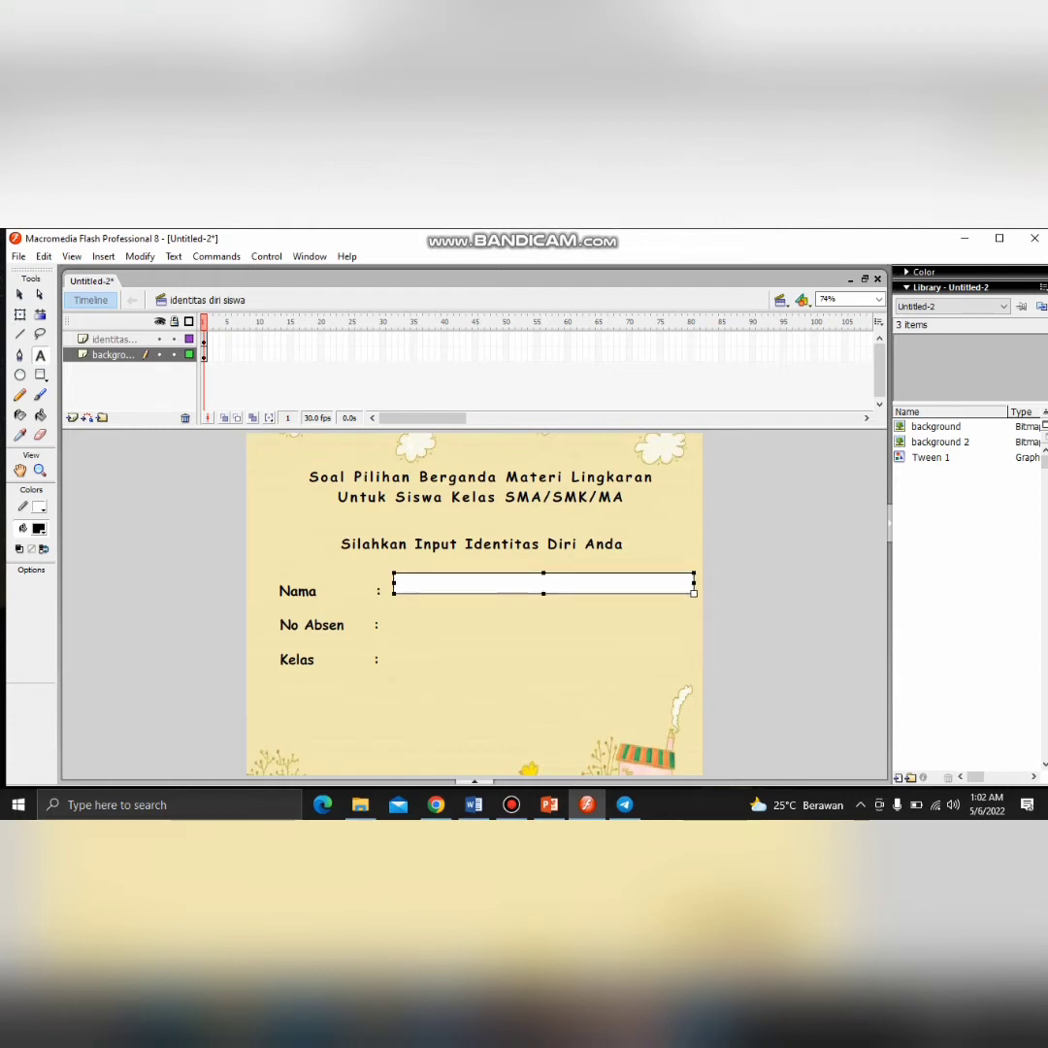
key("v")
left_click_drag(543, 583, 543, 591)
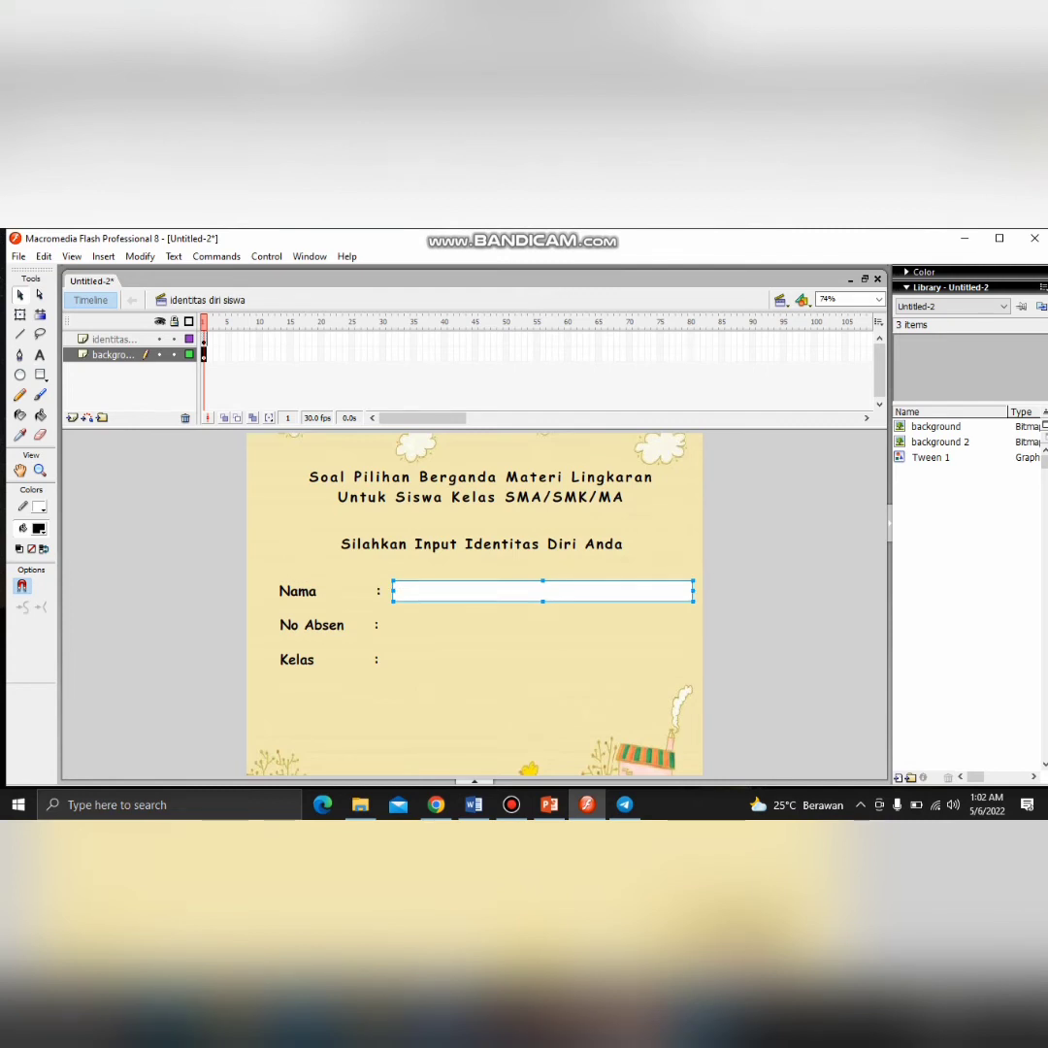
key("Left")
key("Down")
key("Down")
key("Left")
key("Down")
key("Down")
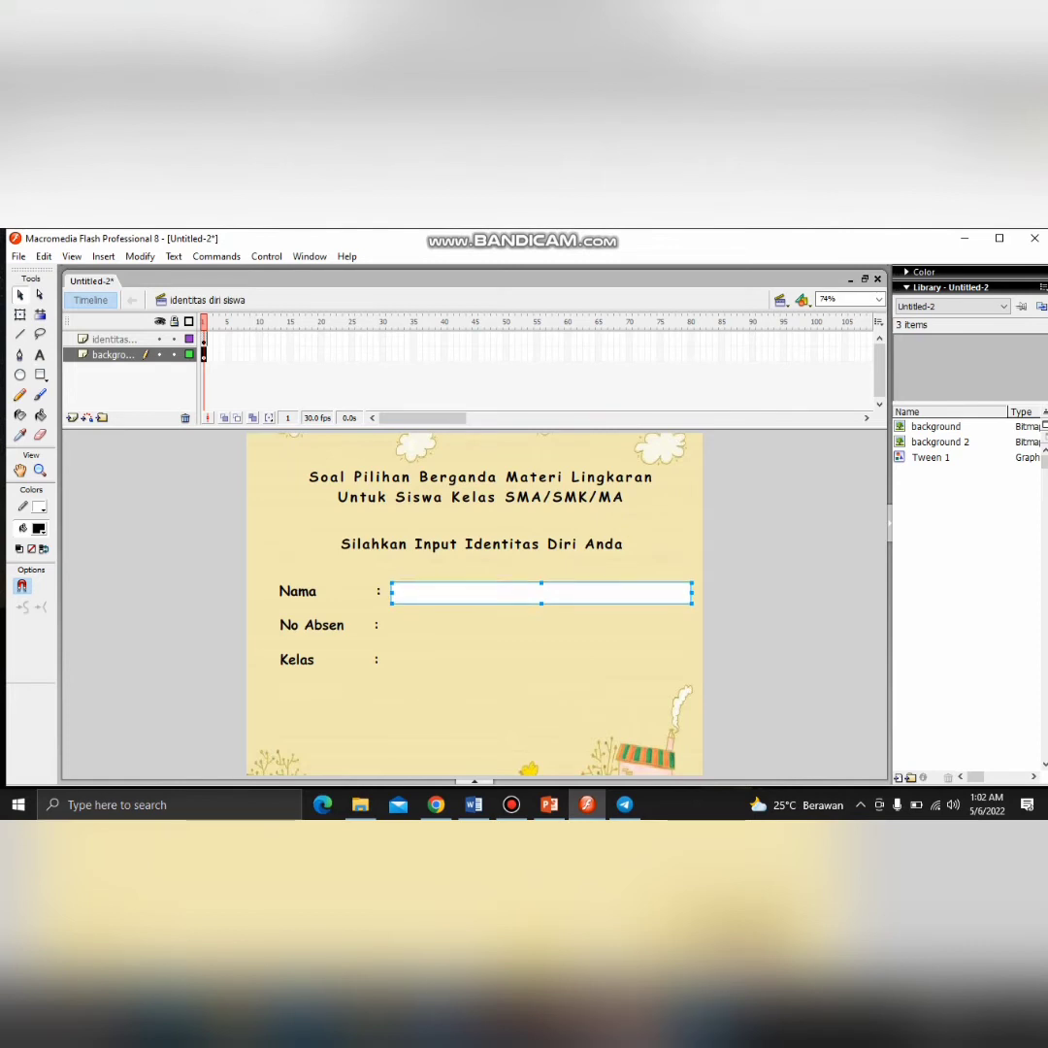
Paste two copies of the input field and place them beside the "No Absen" and "Kelas" labels
key("ctrl+v")
left_click_drag(475, 604, 541, 625)
key("ctrl+v")
left_click_drag(476, 604, 539, 660)
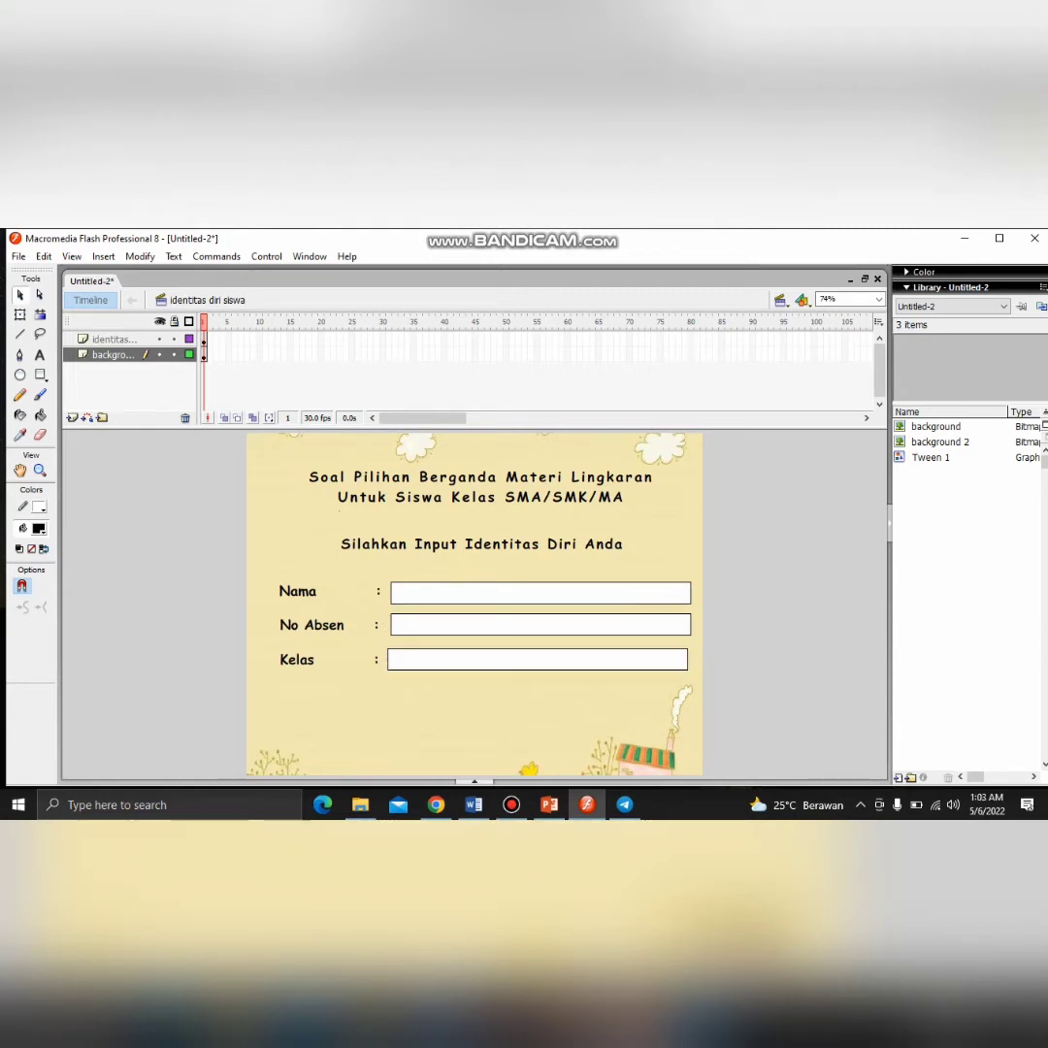
Shift the three input fields horizontally so that their left edges line up
left_click_drag(540, 660, 543, 660)
key("Escape")
left_click(541, 623)
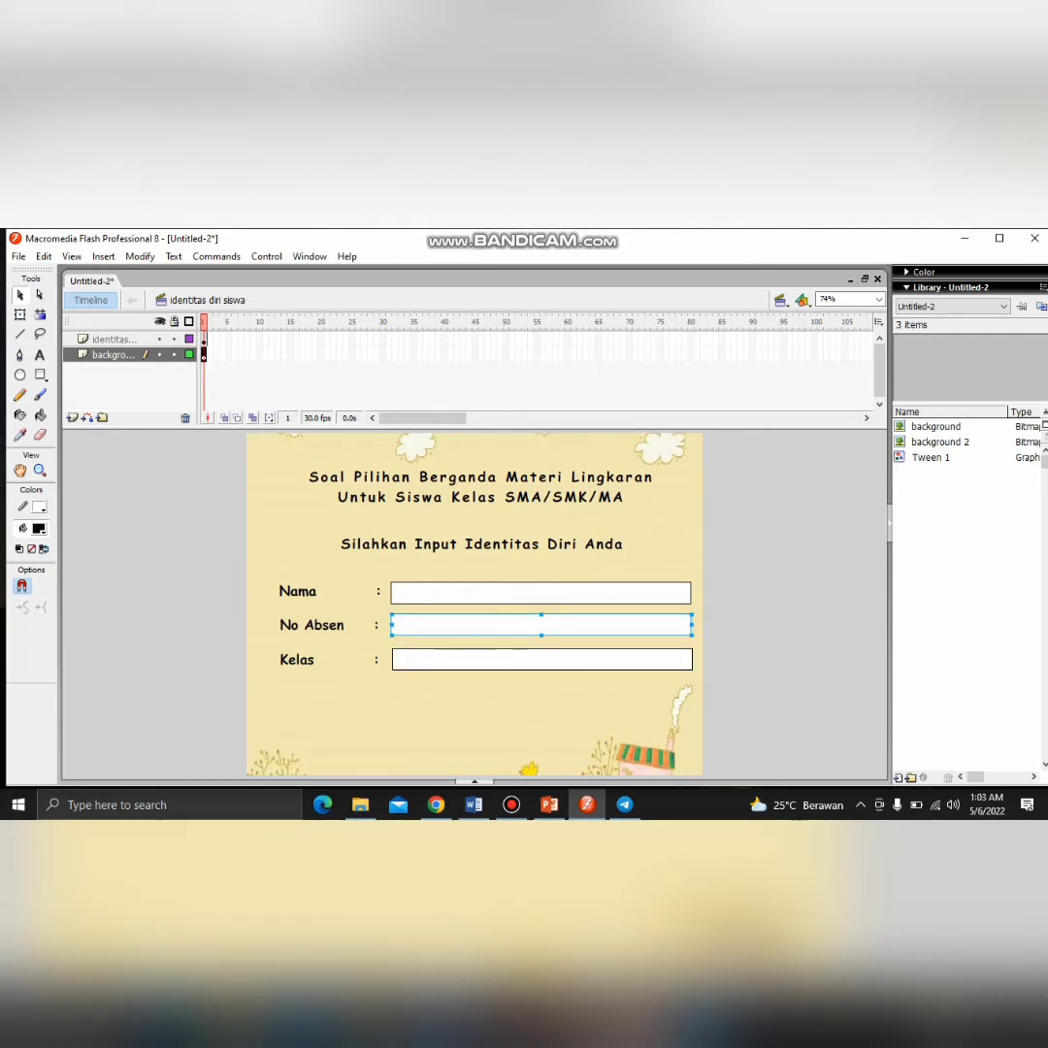
key("Right")
key("Right")
left_click(540, 592)
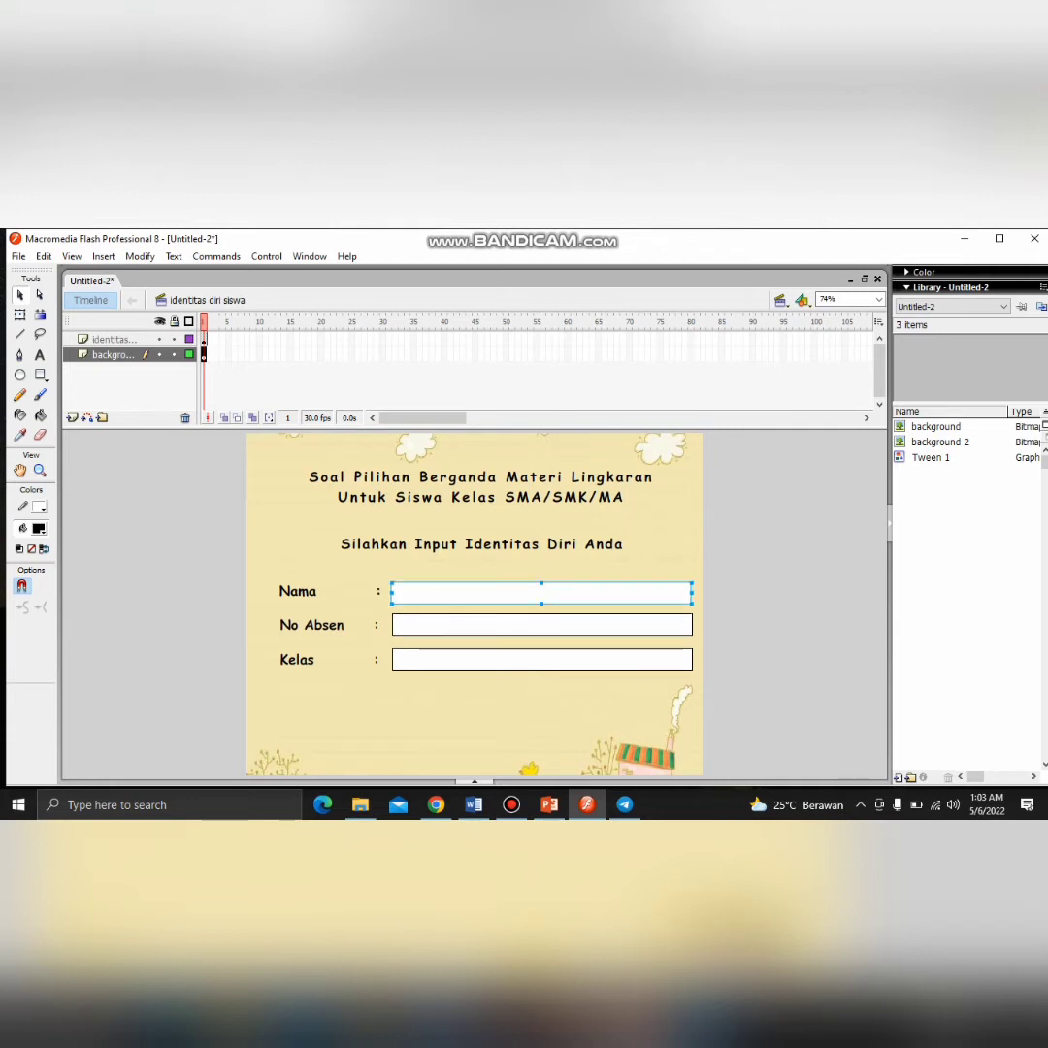
key("Right")
key("Right")
left_click(776, 601)
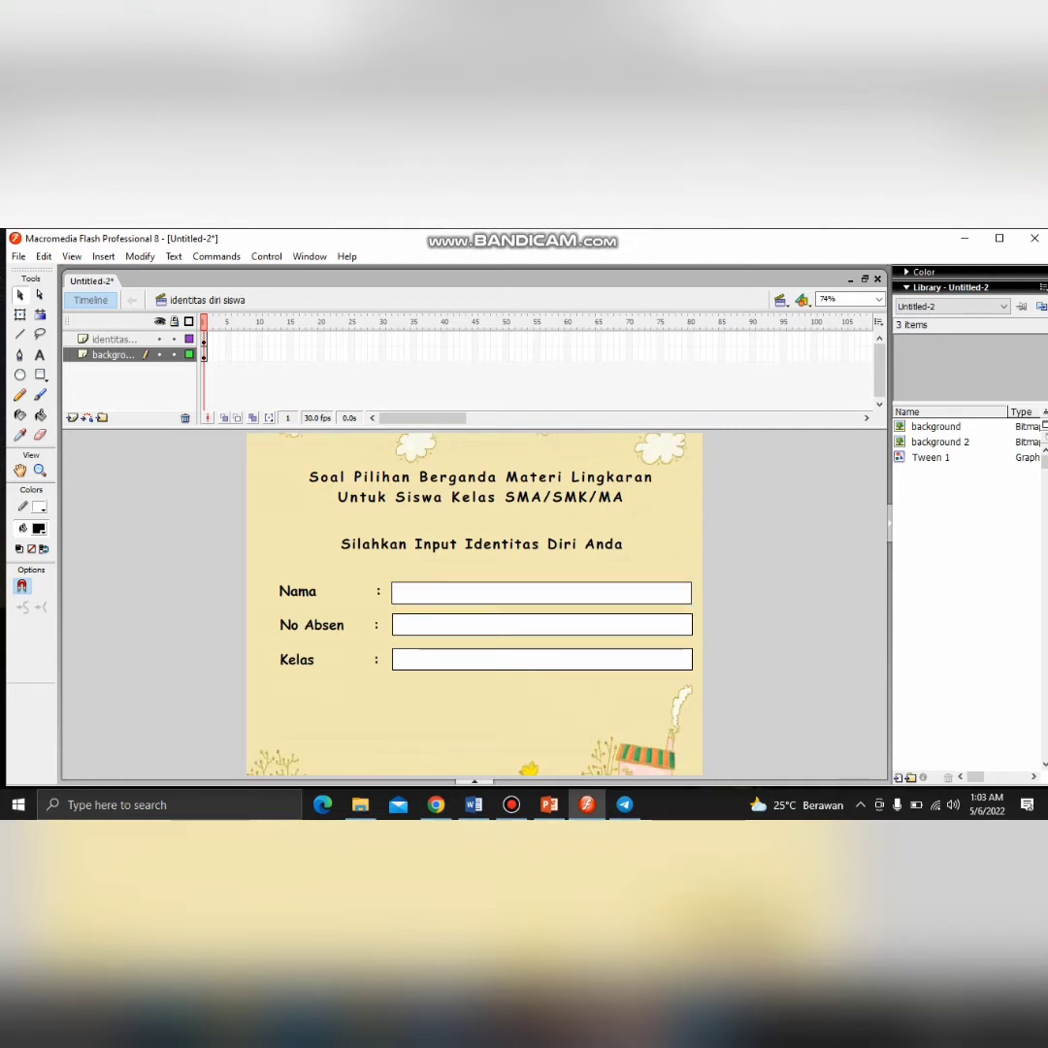
Set the maximum characters of the "Nama" input field to 100
left_click(541, 591)
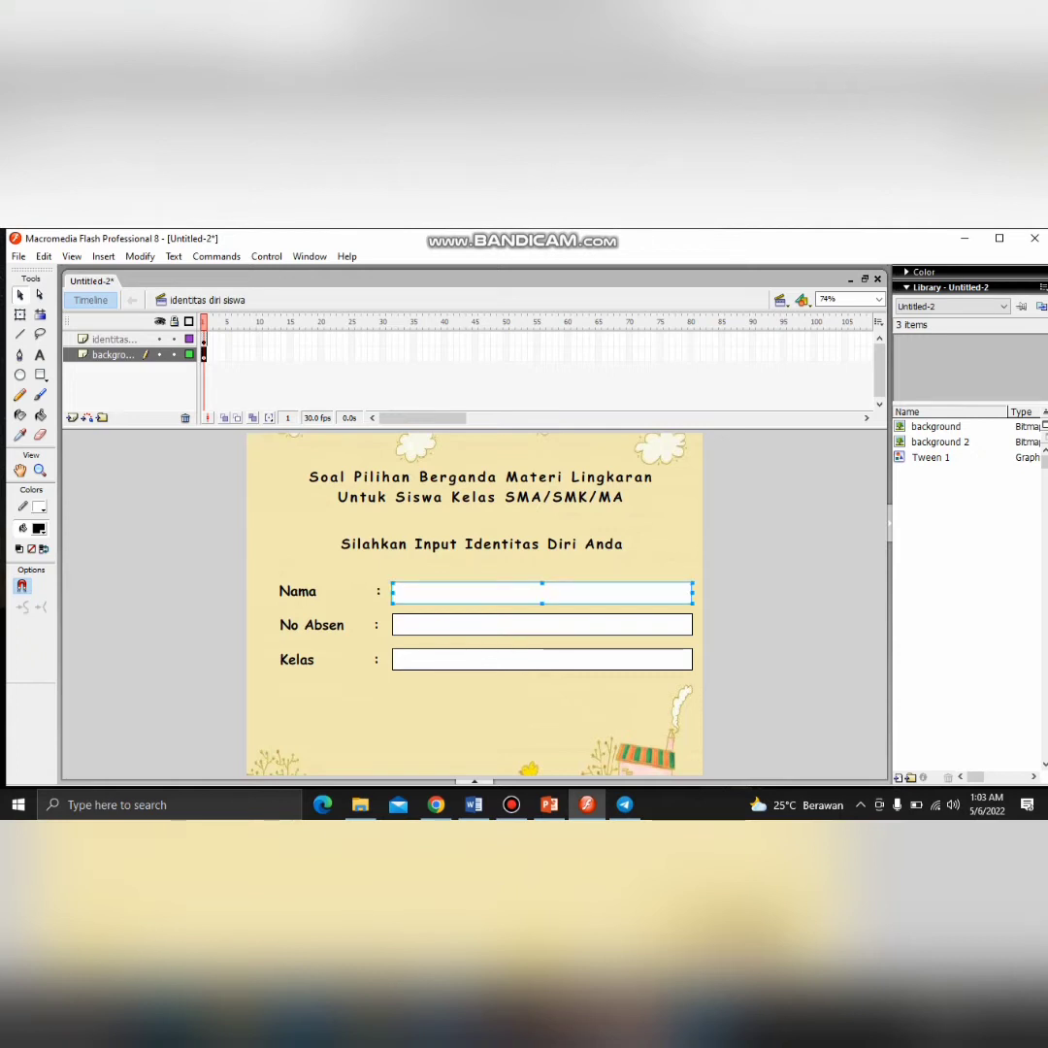
key("ctrl+F3")
left_click(395, 773)
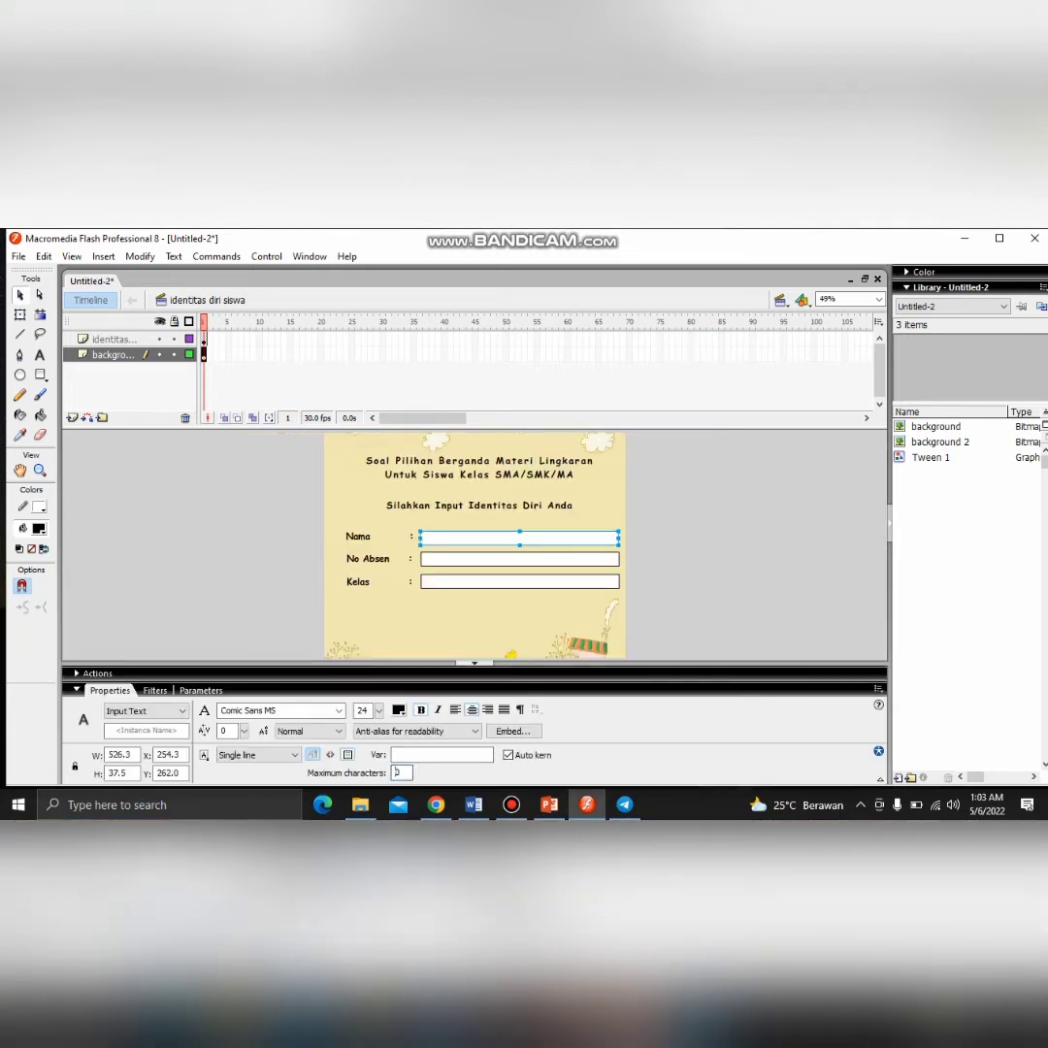
type("100")
Set a maximum character limit for the "No Absen" input field and limit the "Kelas" field to 100 characters
left_click(519, 558)
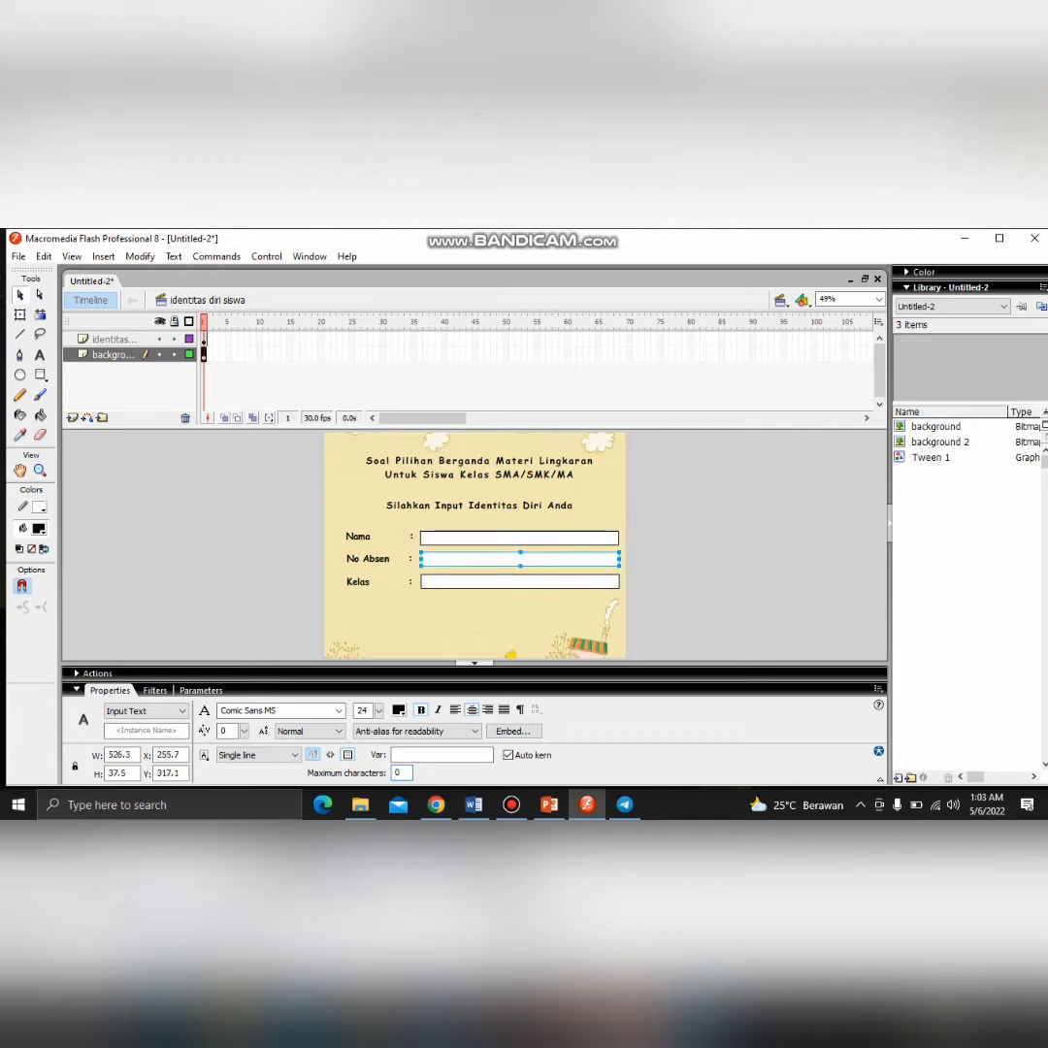
left_click(400, 772)
type("00")
double_click(519, 581)
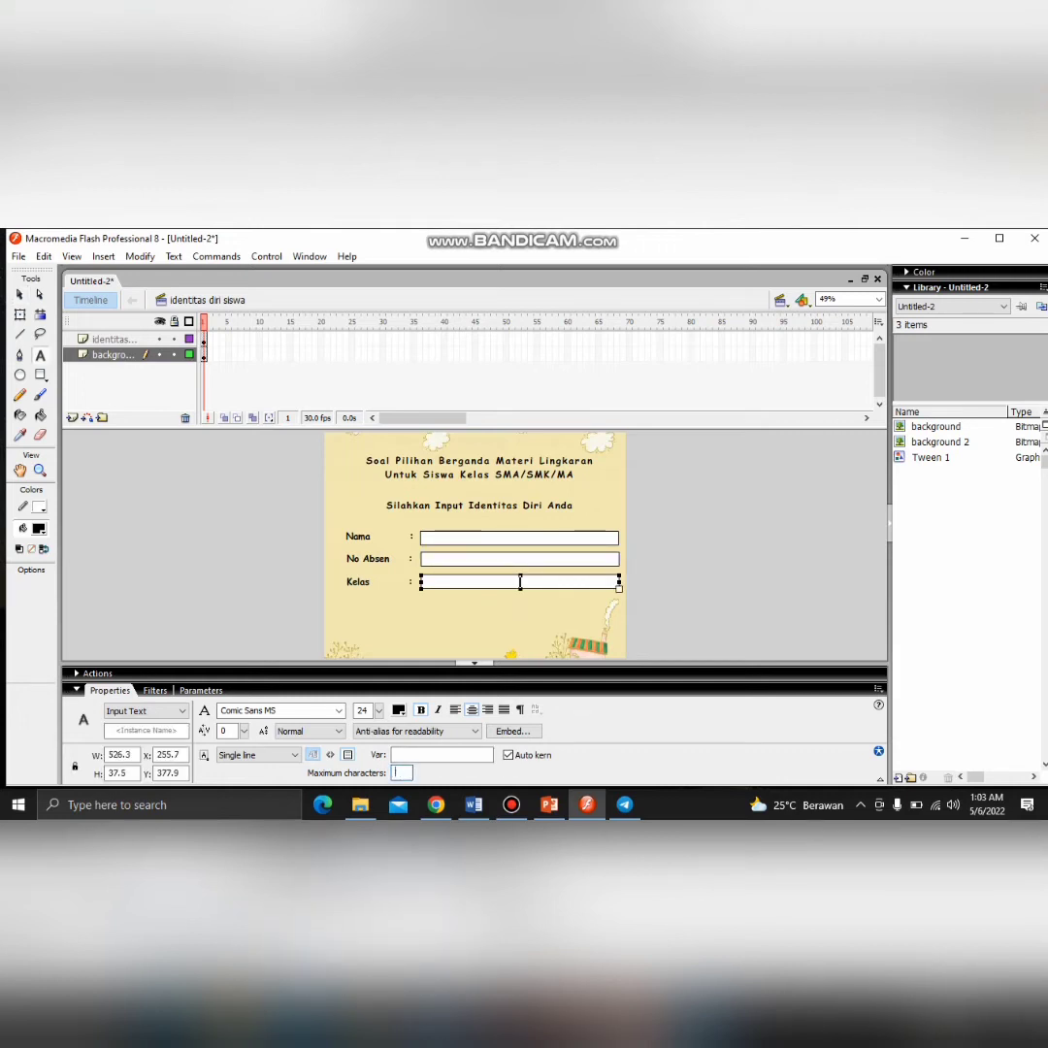
type("100")
left_click(474, 663)
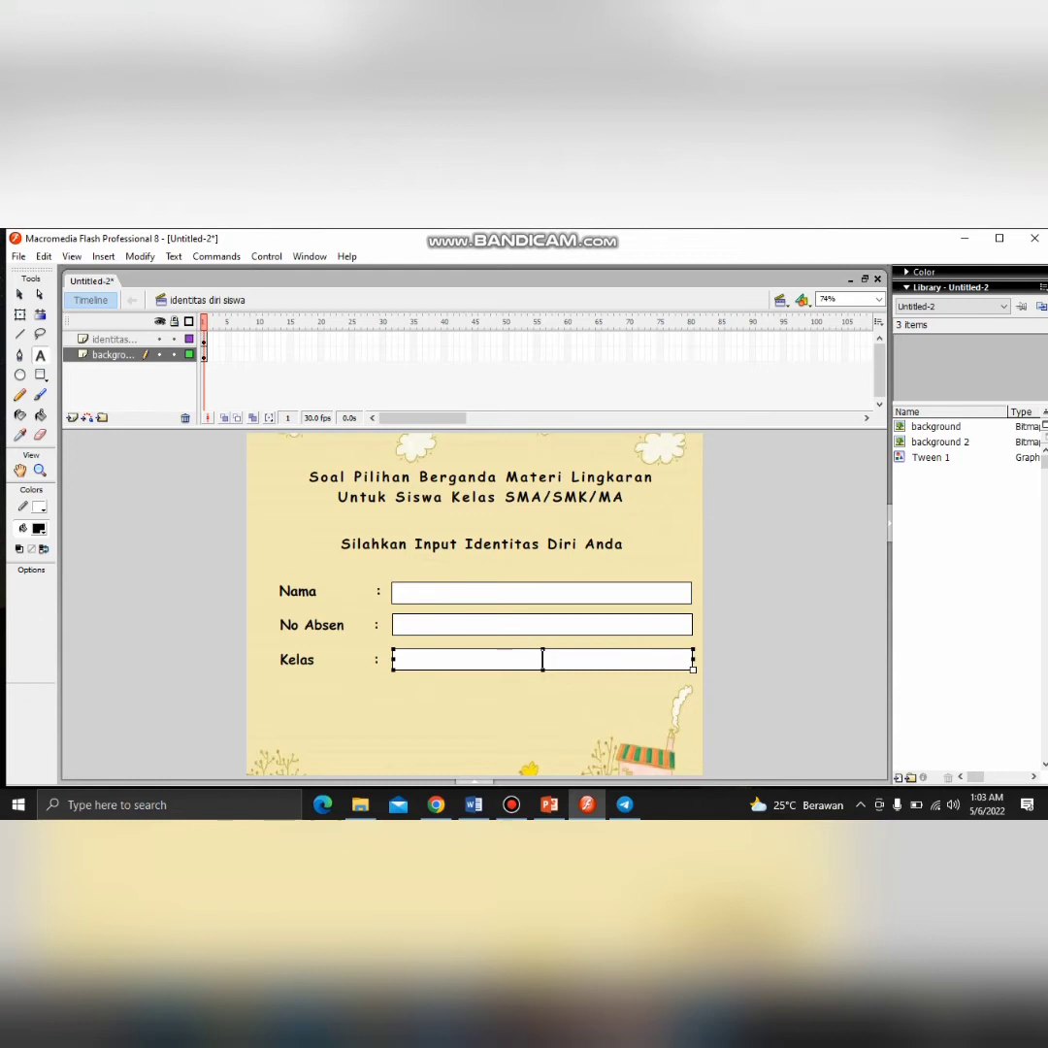
Switch to PowerPoint, copy the blue "MULAI" button shape from the slide, and return to Flash
left_click(20, 294)
key("Escape")
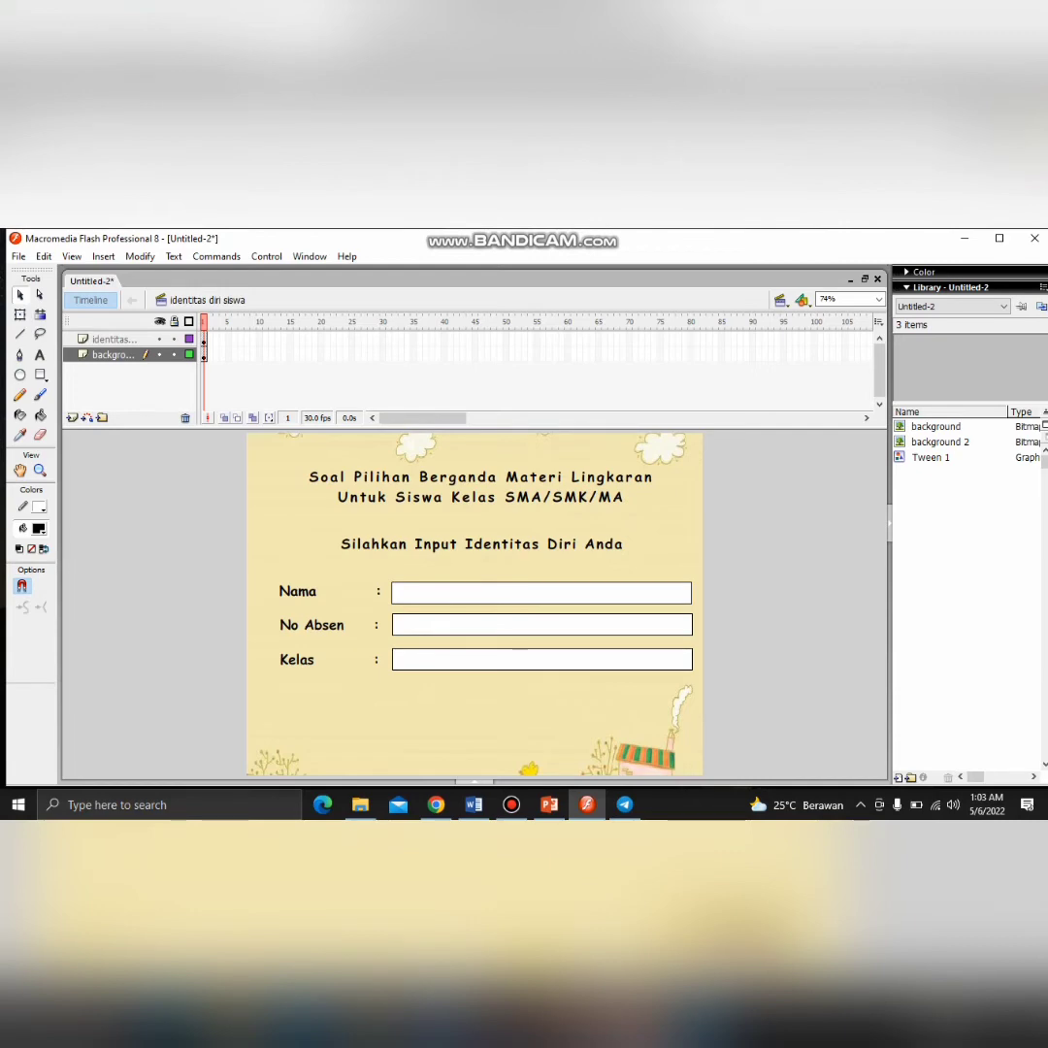
left_click(548, 804)
left_click(470, 459)
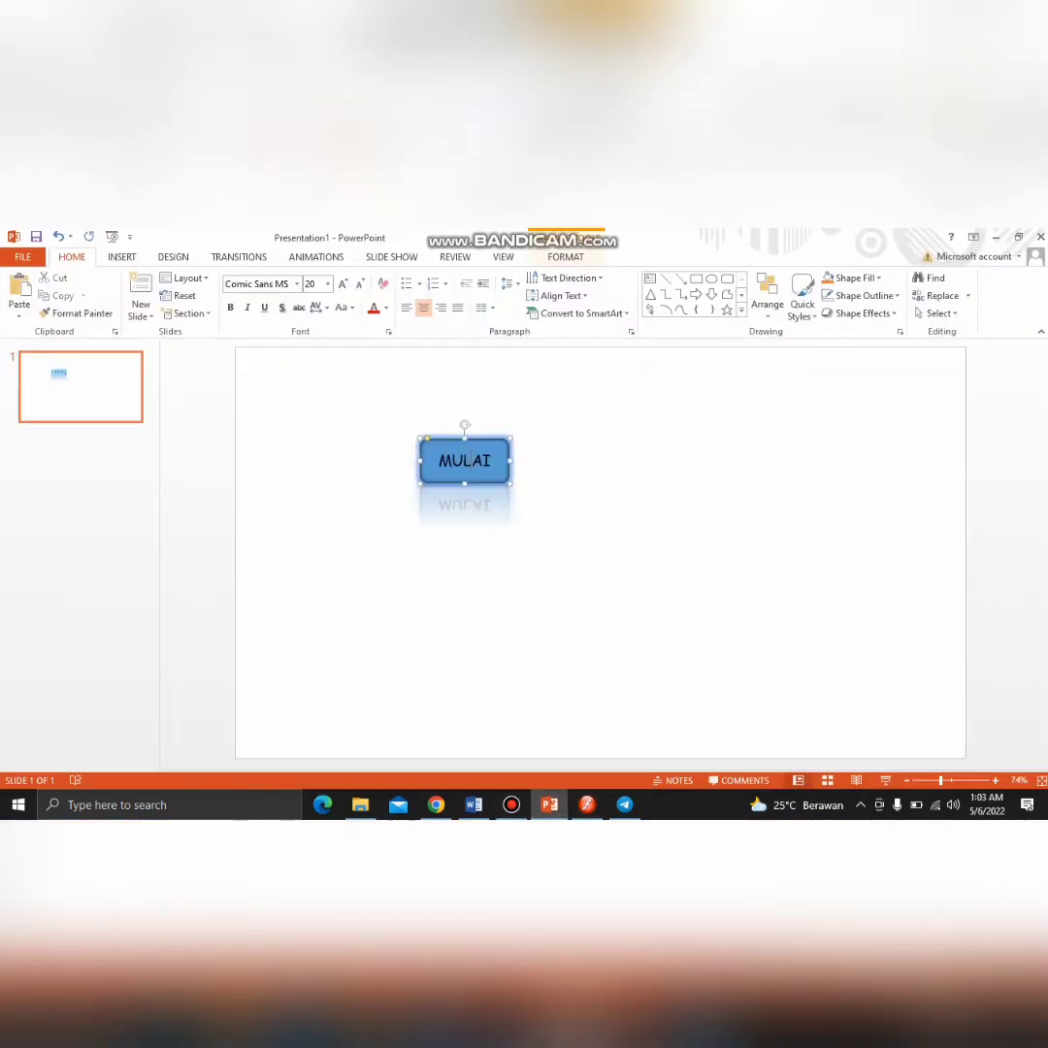
left_click(582, 562)
left_click(471, 461)
left_click(582, 563)
left_click(471, 461)
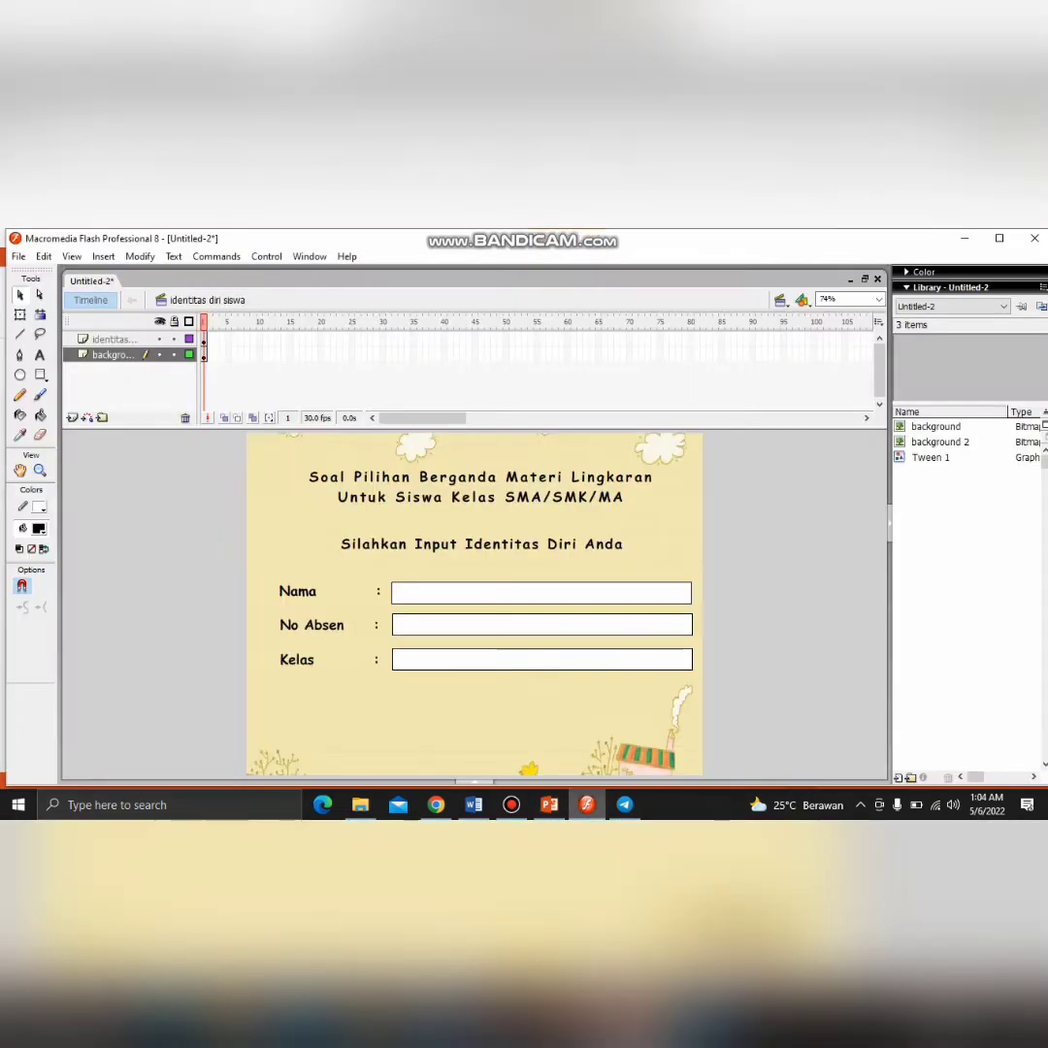
key("alt+Tab")
Add a new layer above the identity layer and name it "tombol"
left_click(112, 338)
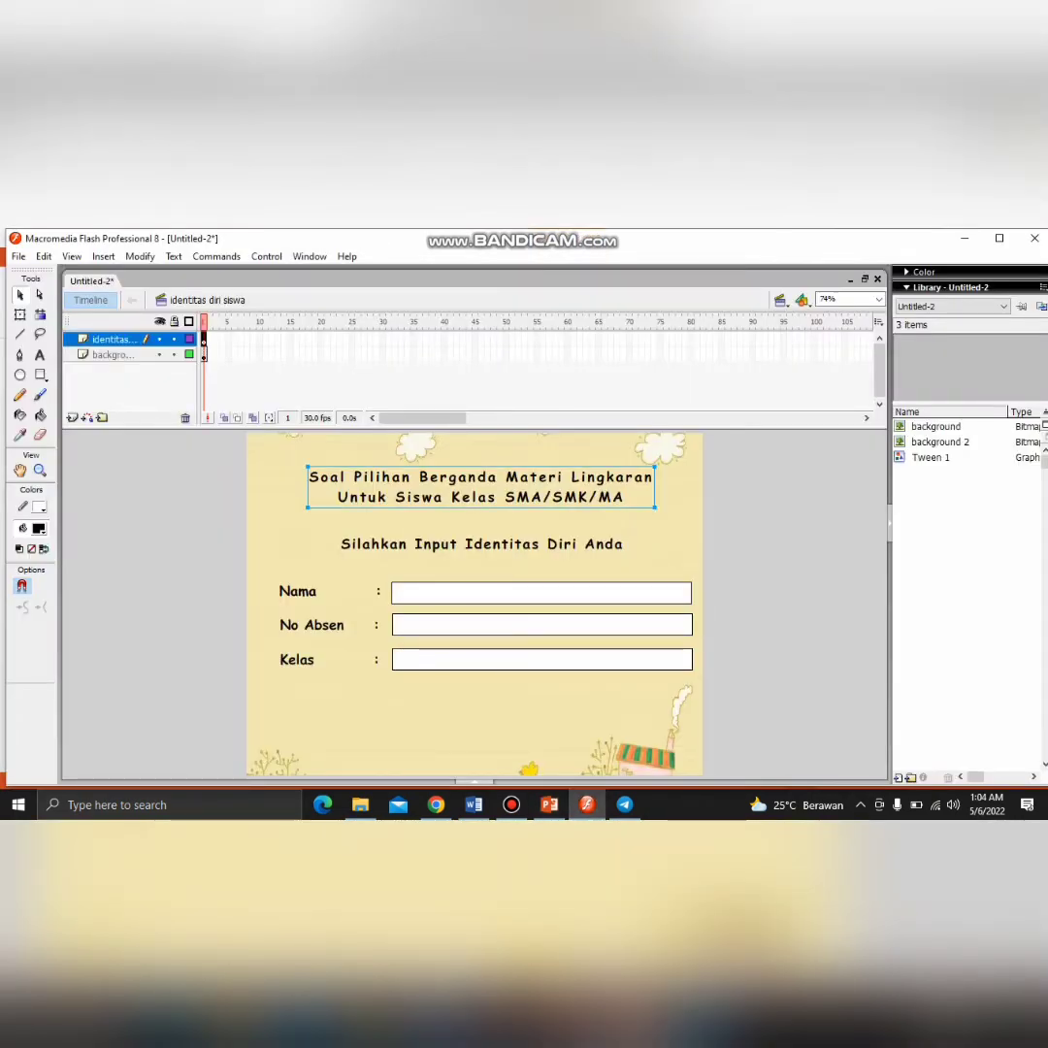
left_click(73, 418)
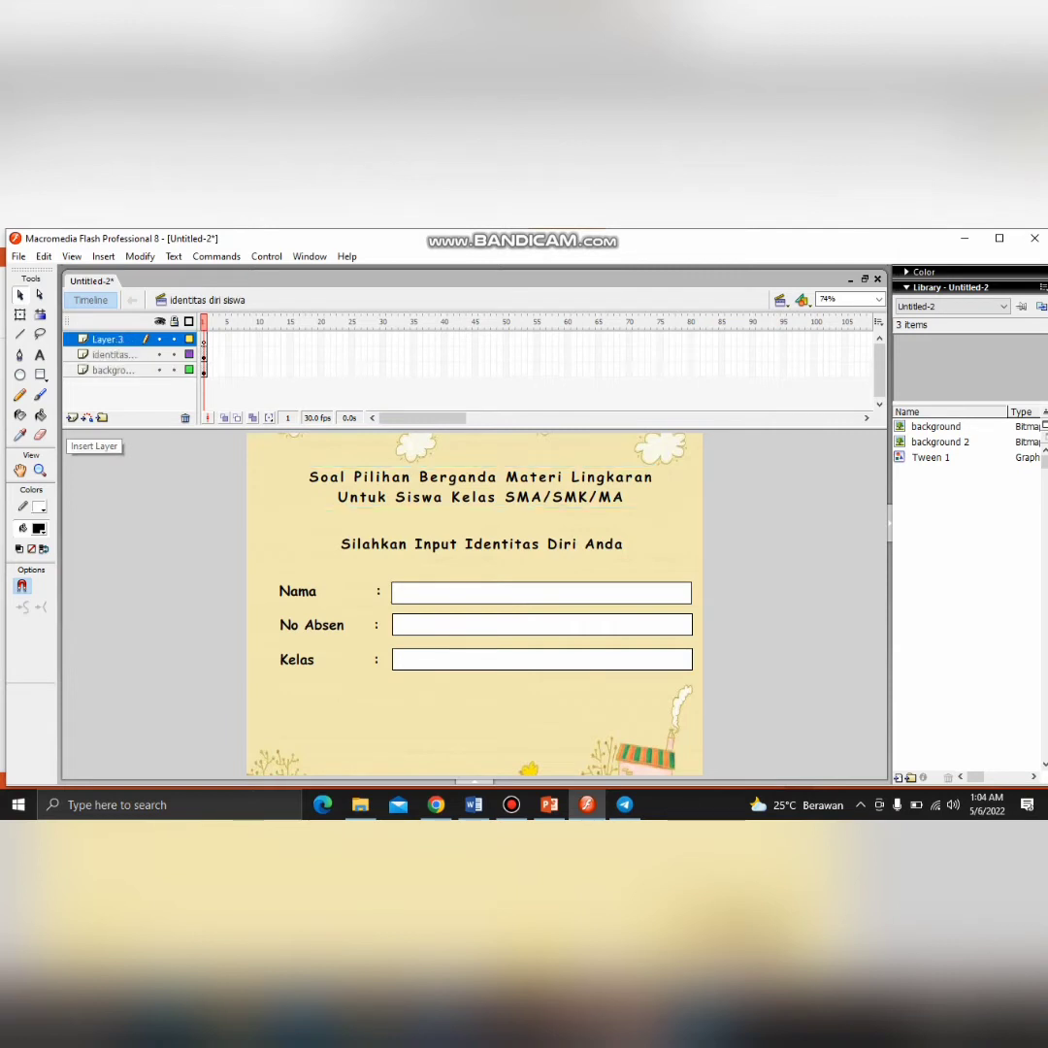
double_click(108, 338)
type("tombol")
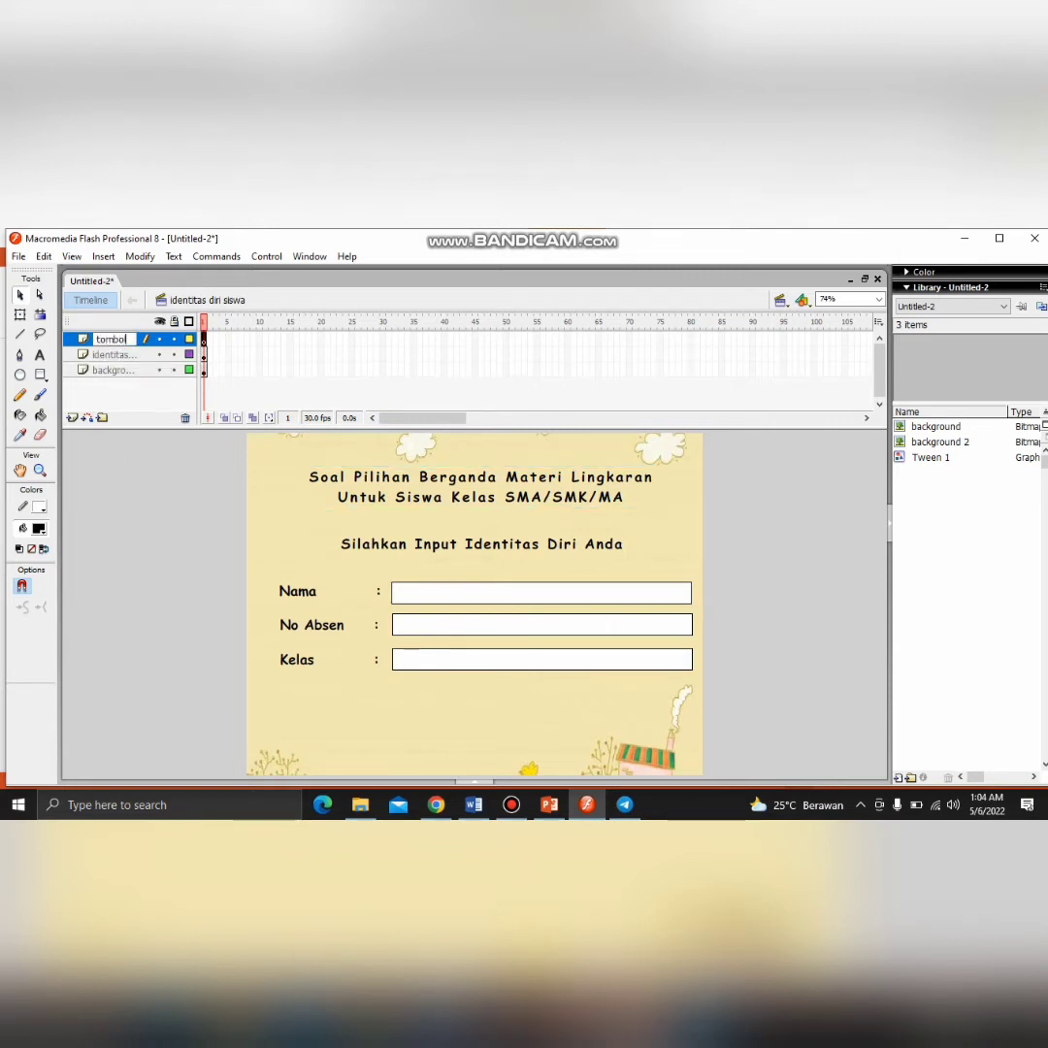
key("Return")
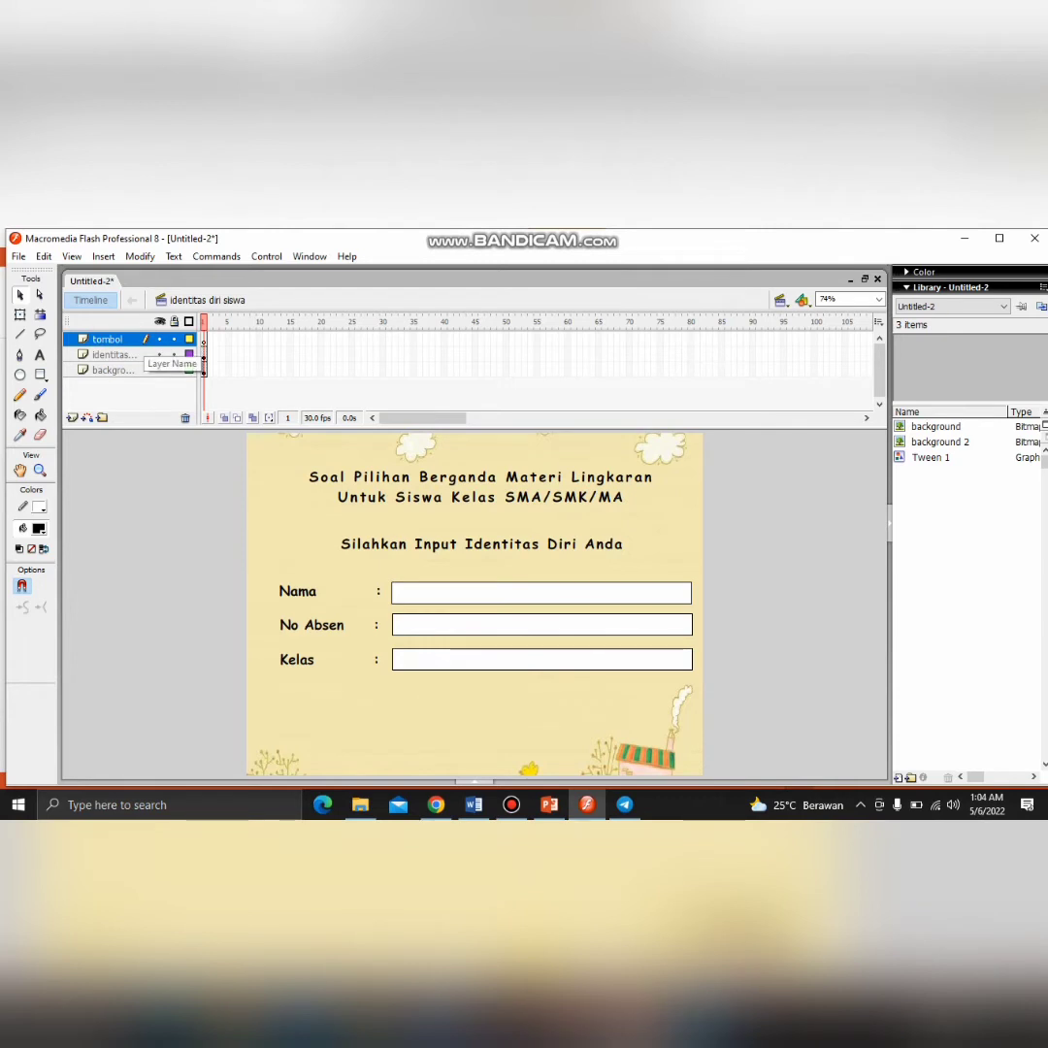
Paste the MULAI button image on the "tombol" layer, scale it down and place it centred below the "Kelas" field
key("ctrl+v")
left_click_drag(333, 468, 484, 652)
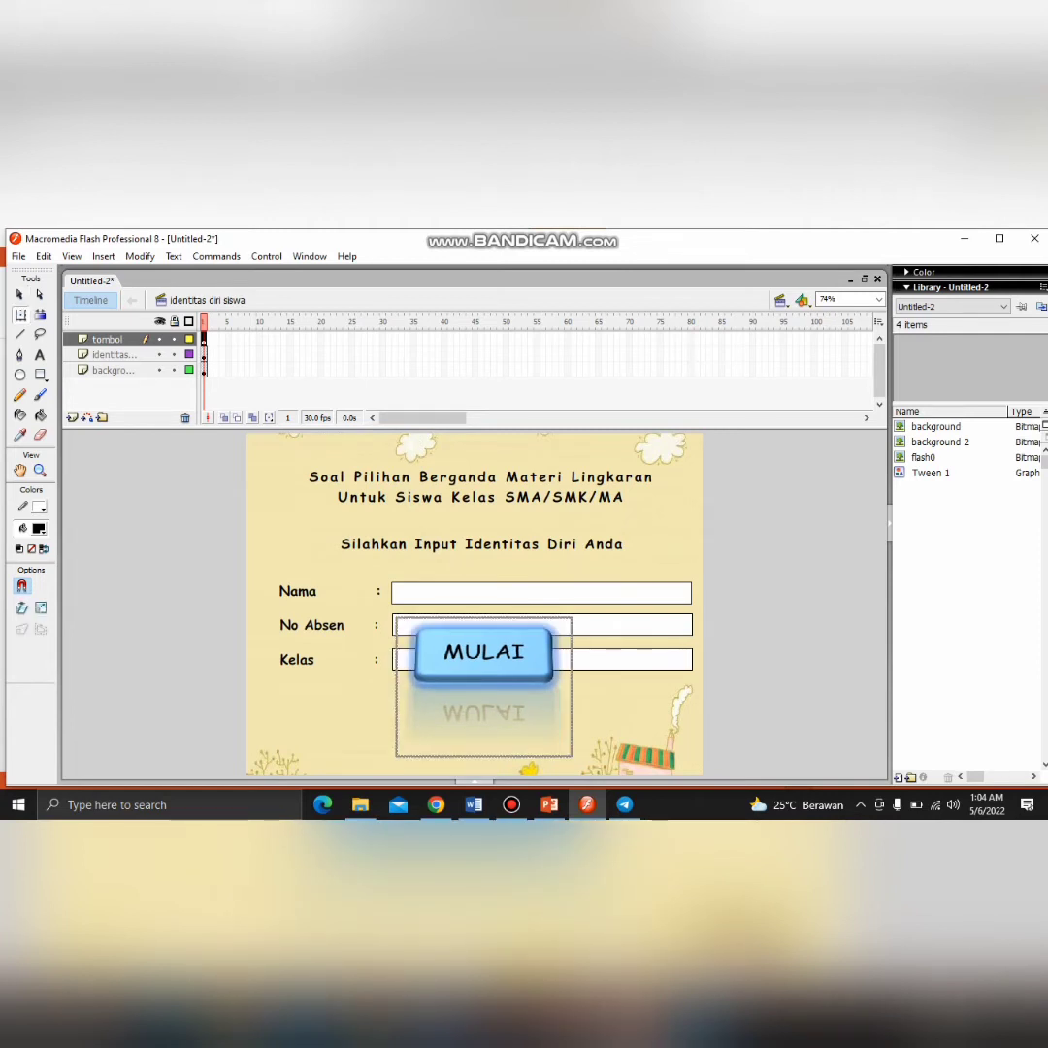
left_click(20, 315)
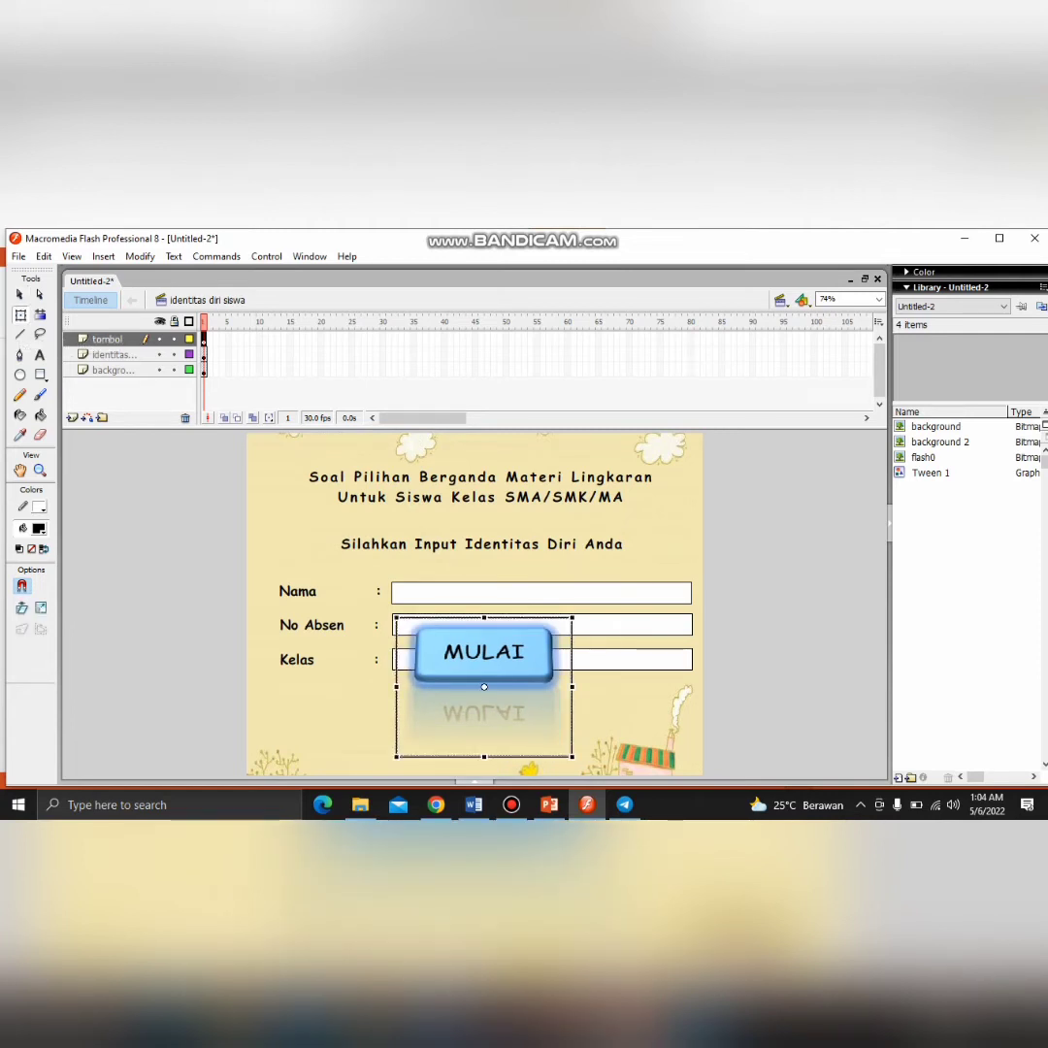
left_click_drag(572, 757, 486, 734)
key("v")
key("Escape")
key("Escape")
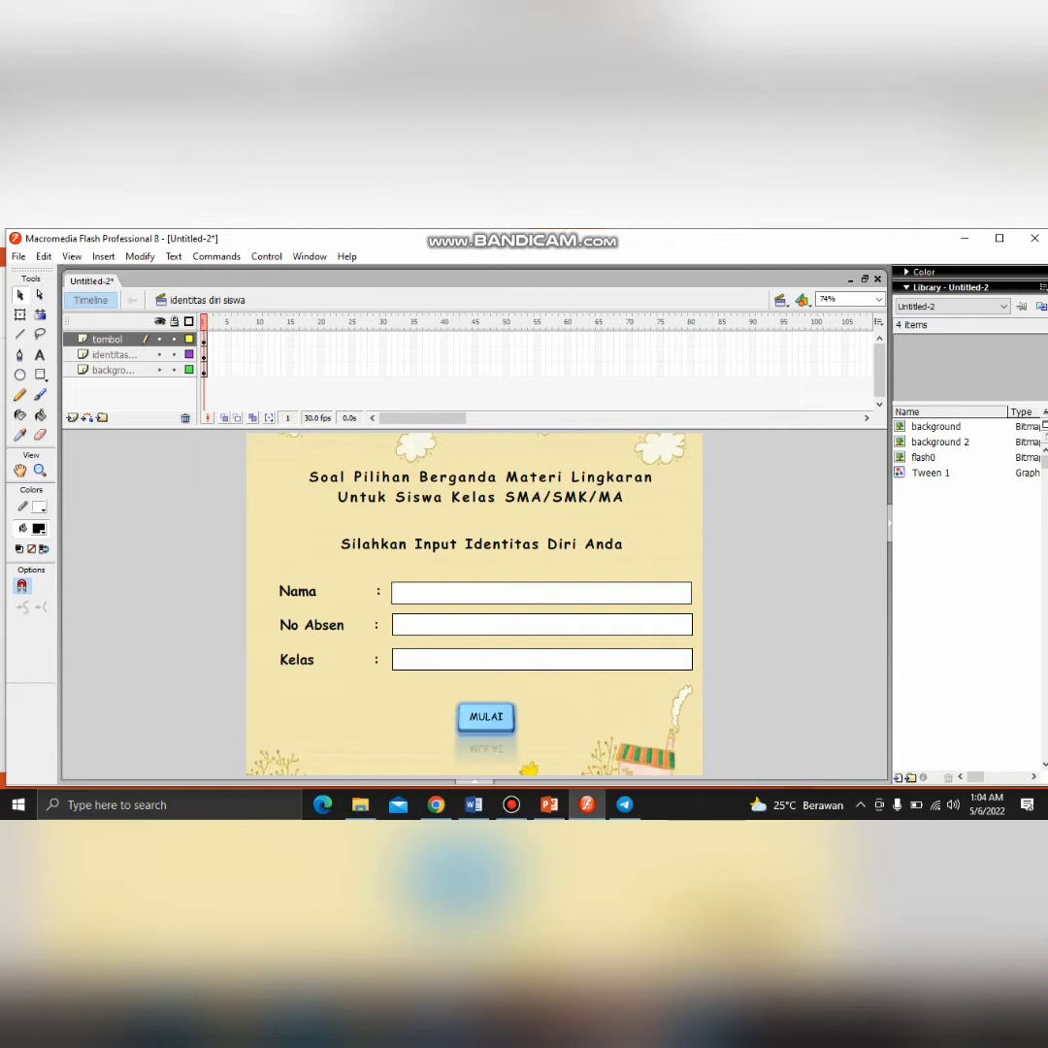
Convert the MULAI image to a Button symbol named "tombol mulai"
left_click(205, 338)
left_click(486, 718)
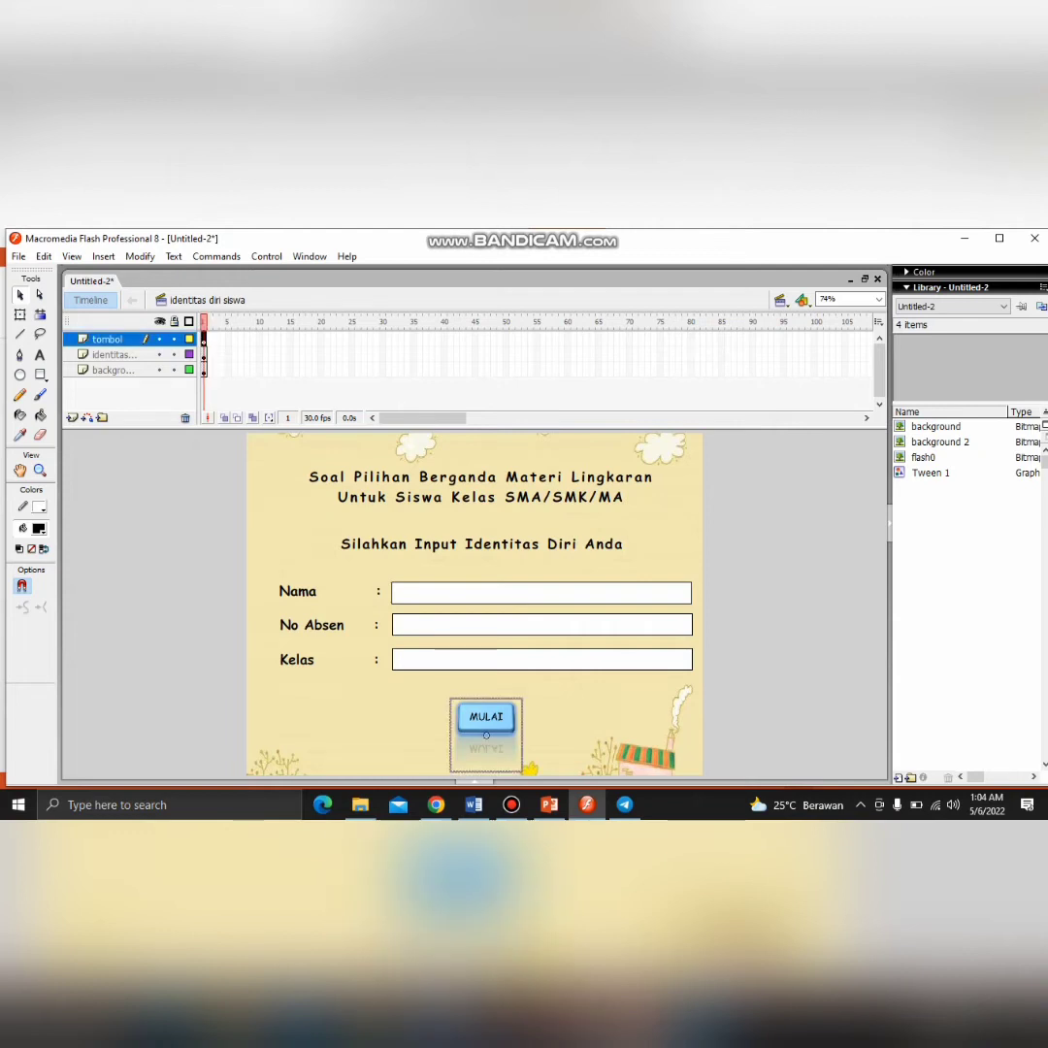
right_click(490, 716)
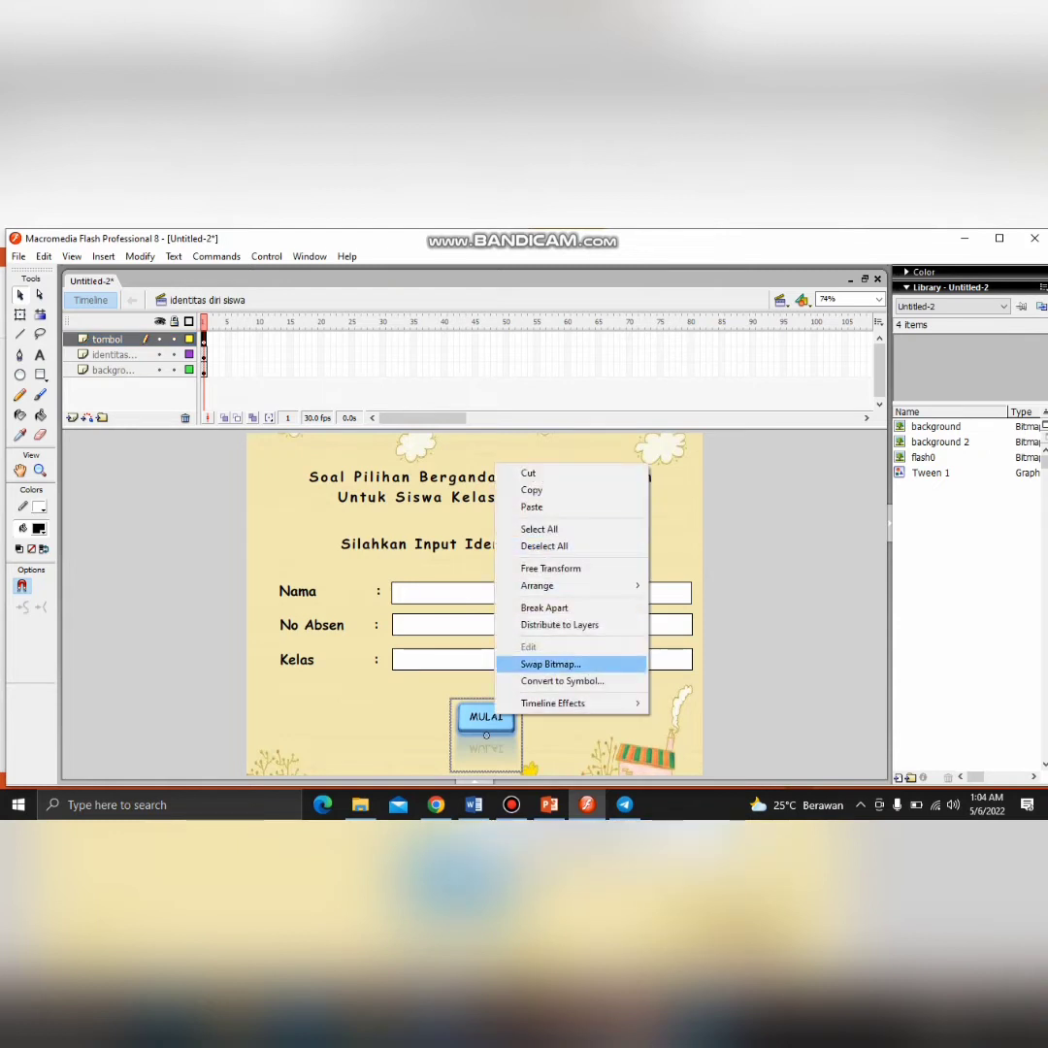
left_click(562, 680)
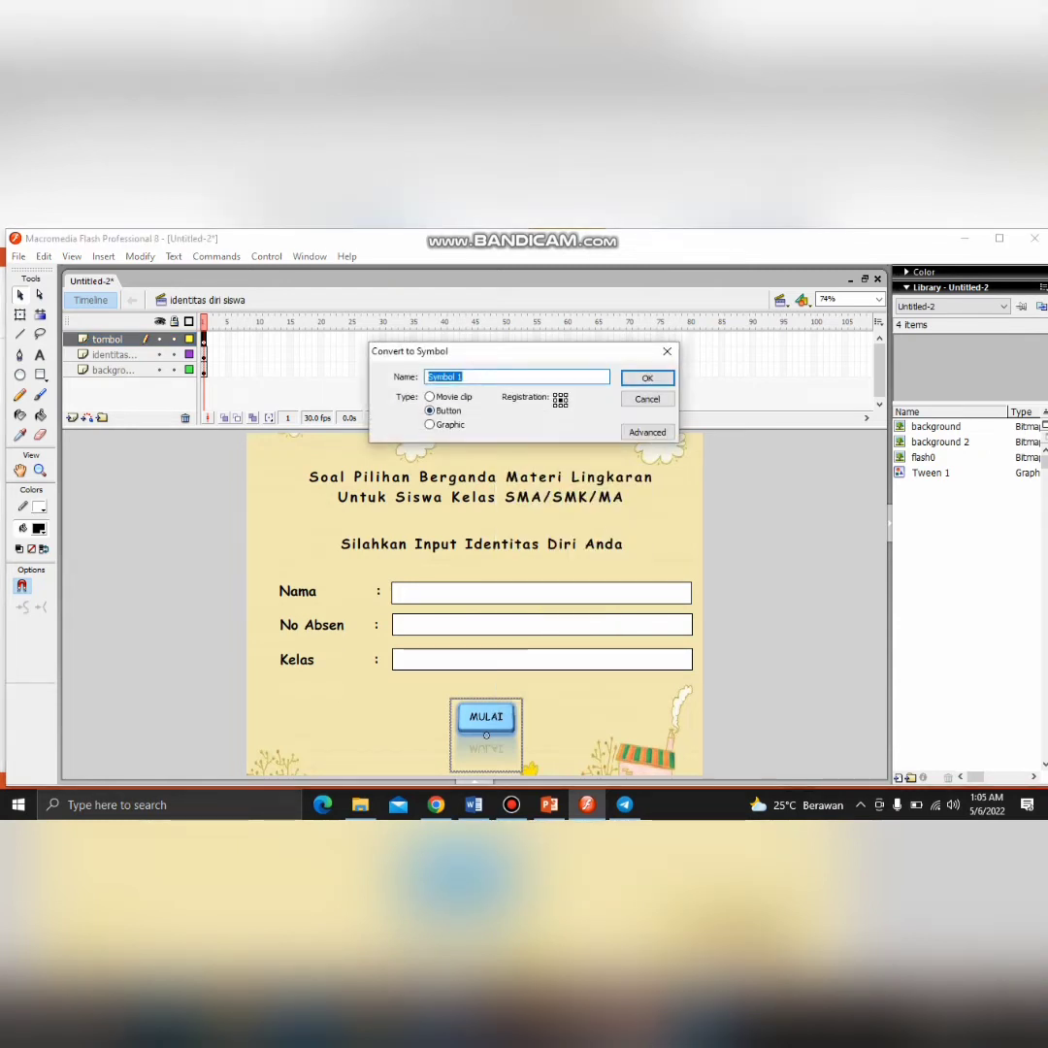
type("tombo")
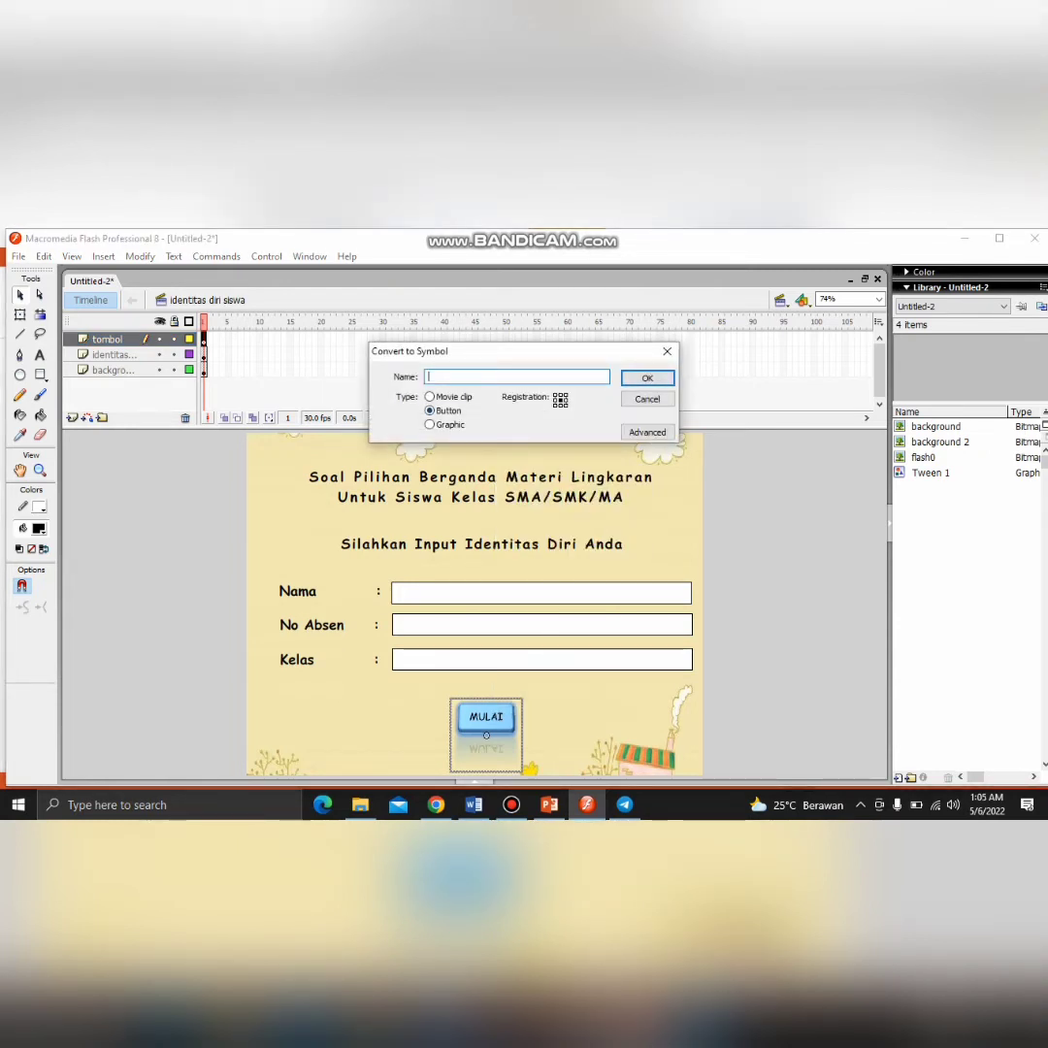
type("l mulai")
key("Return")
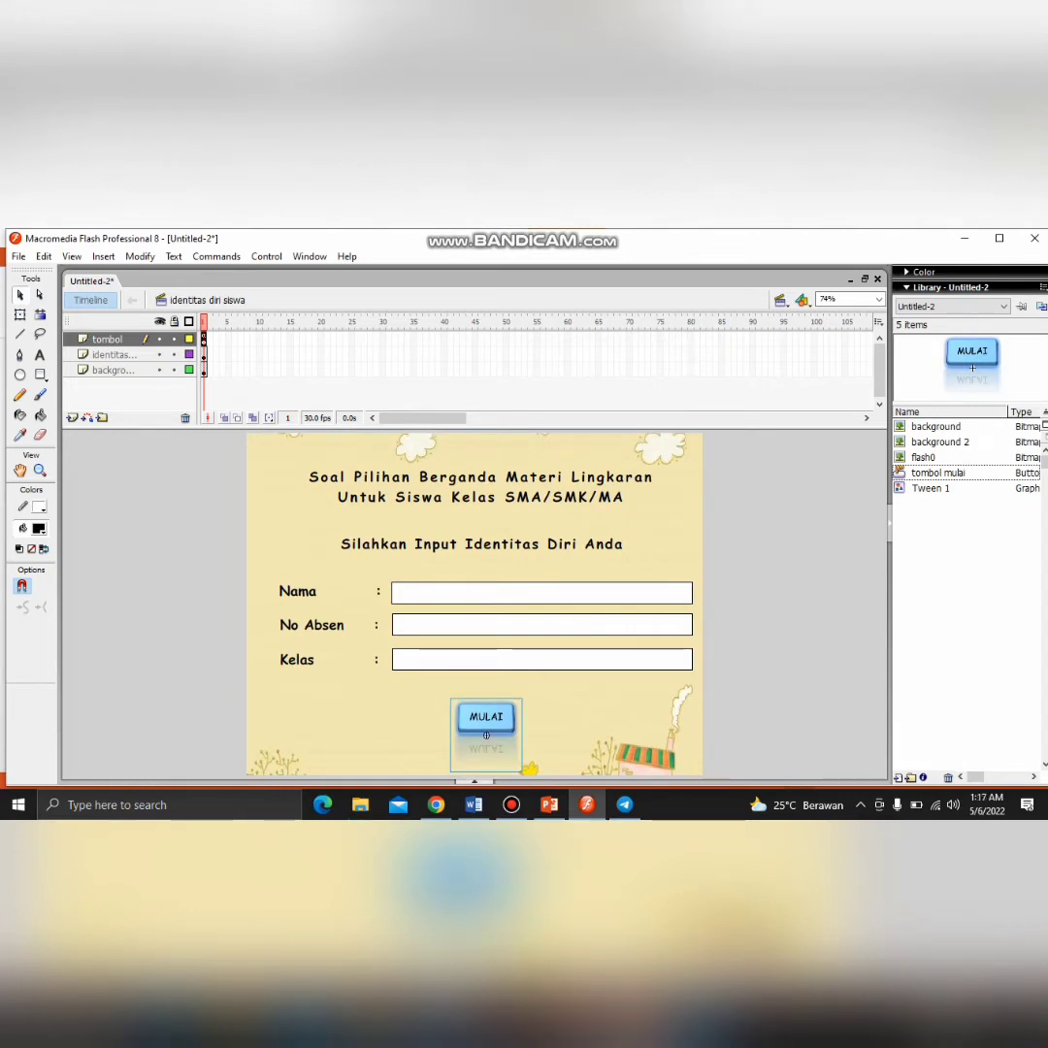
Review the ActionScript on frame 1 of the "tombol" layer and check its syntax
left_click(108, 339)
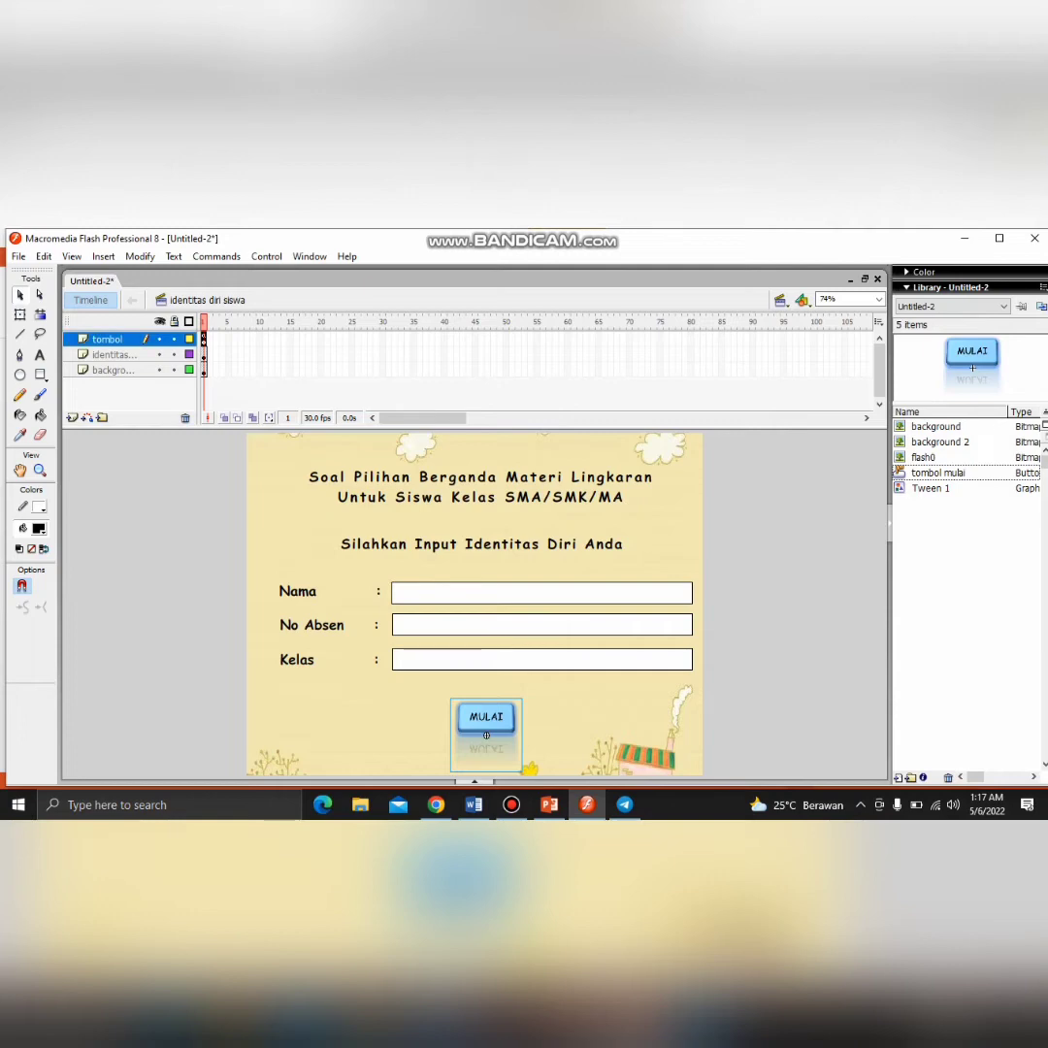
right_click(203, 339)
left_click(246, 631)
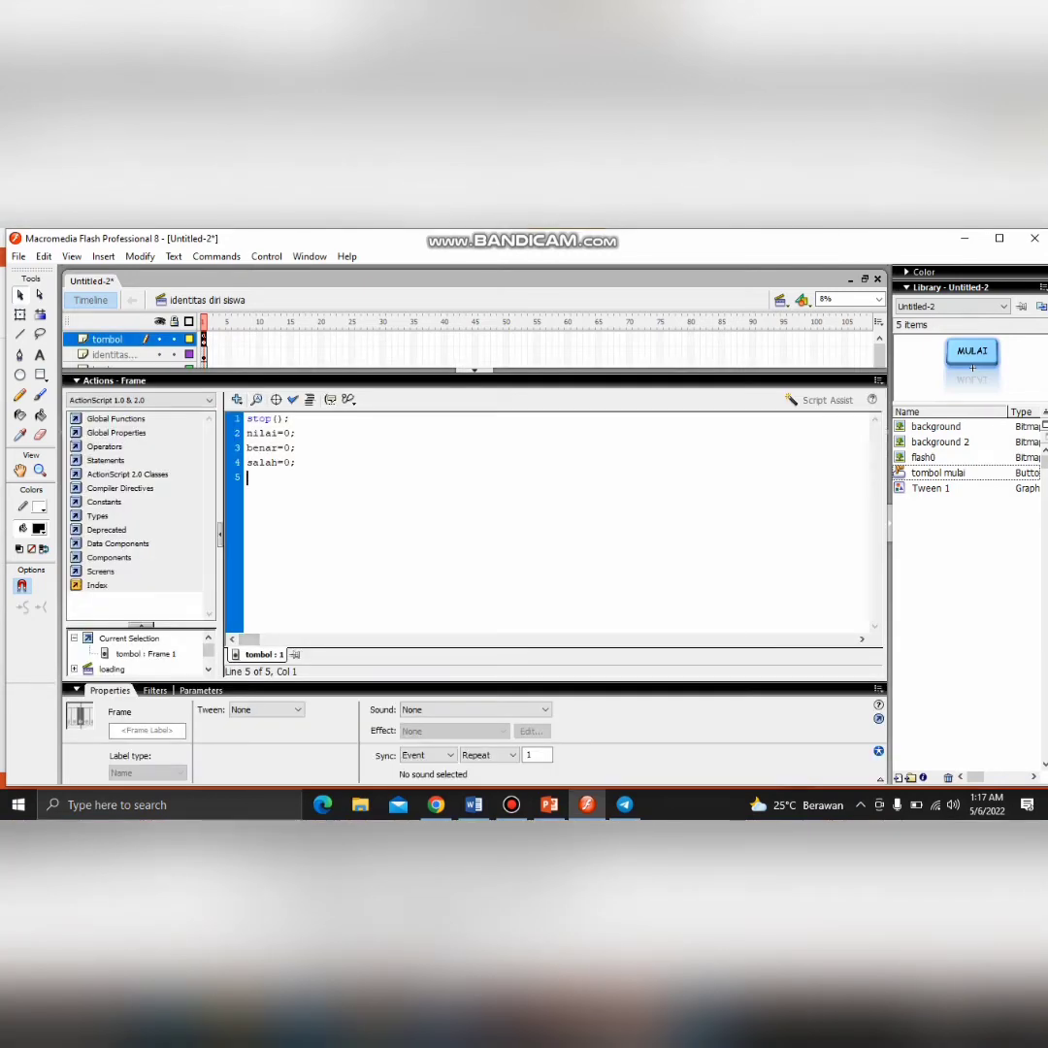
left_click_drag(248, 419, 296, 462)
left_click(249, 477)
left_click(293, 399)
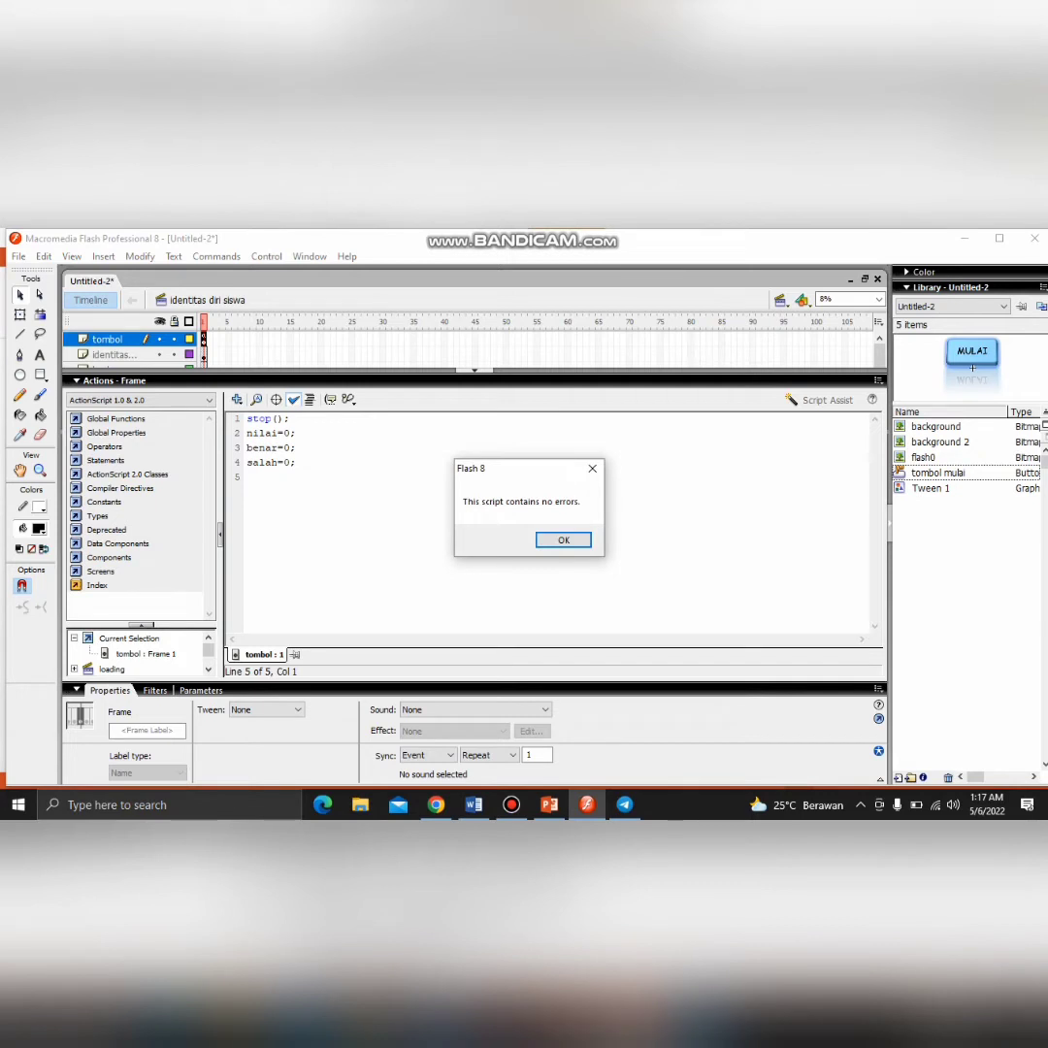
left_click(562, 540)
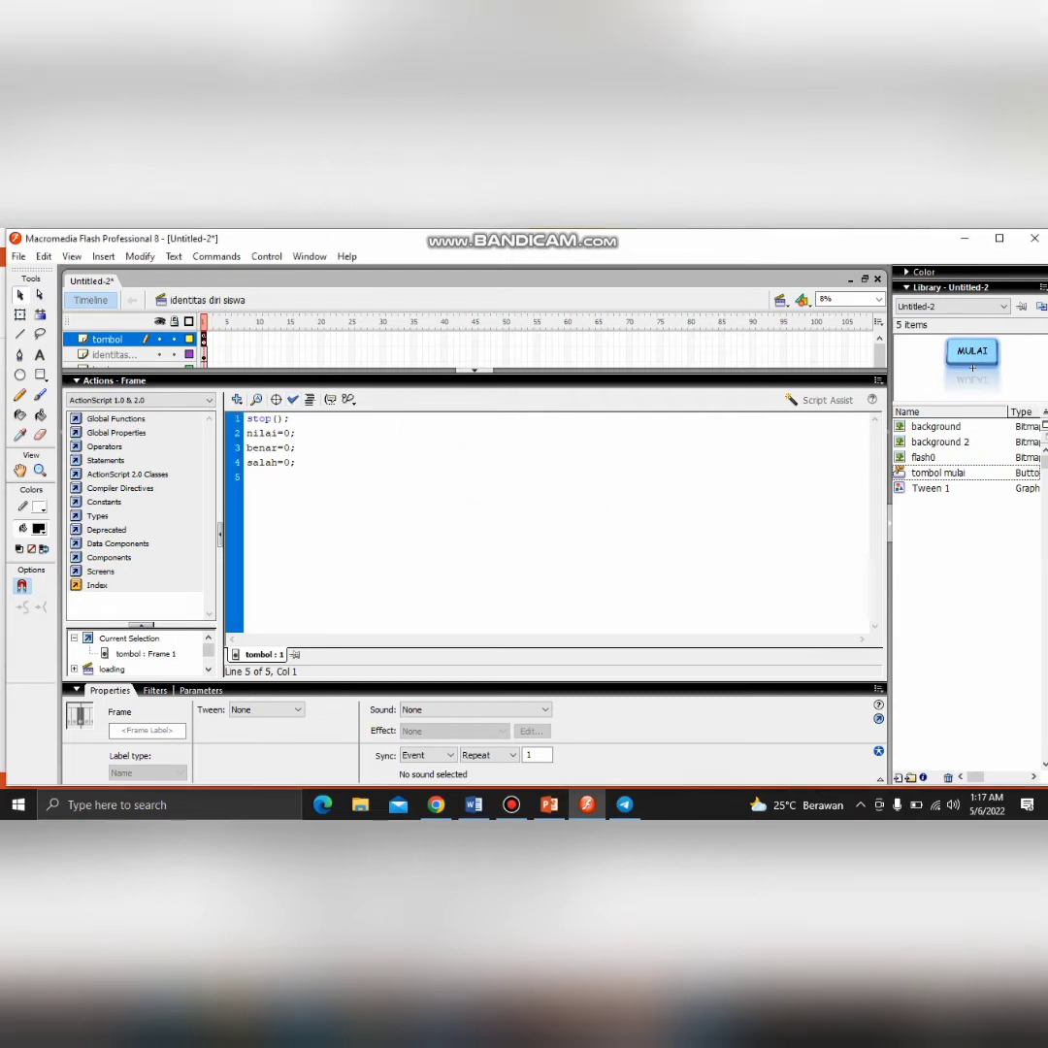
left_click(475, 371)
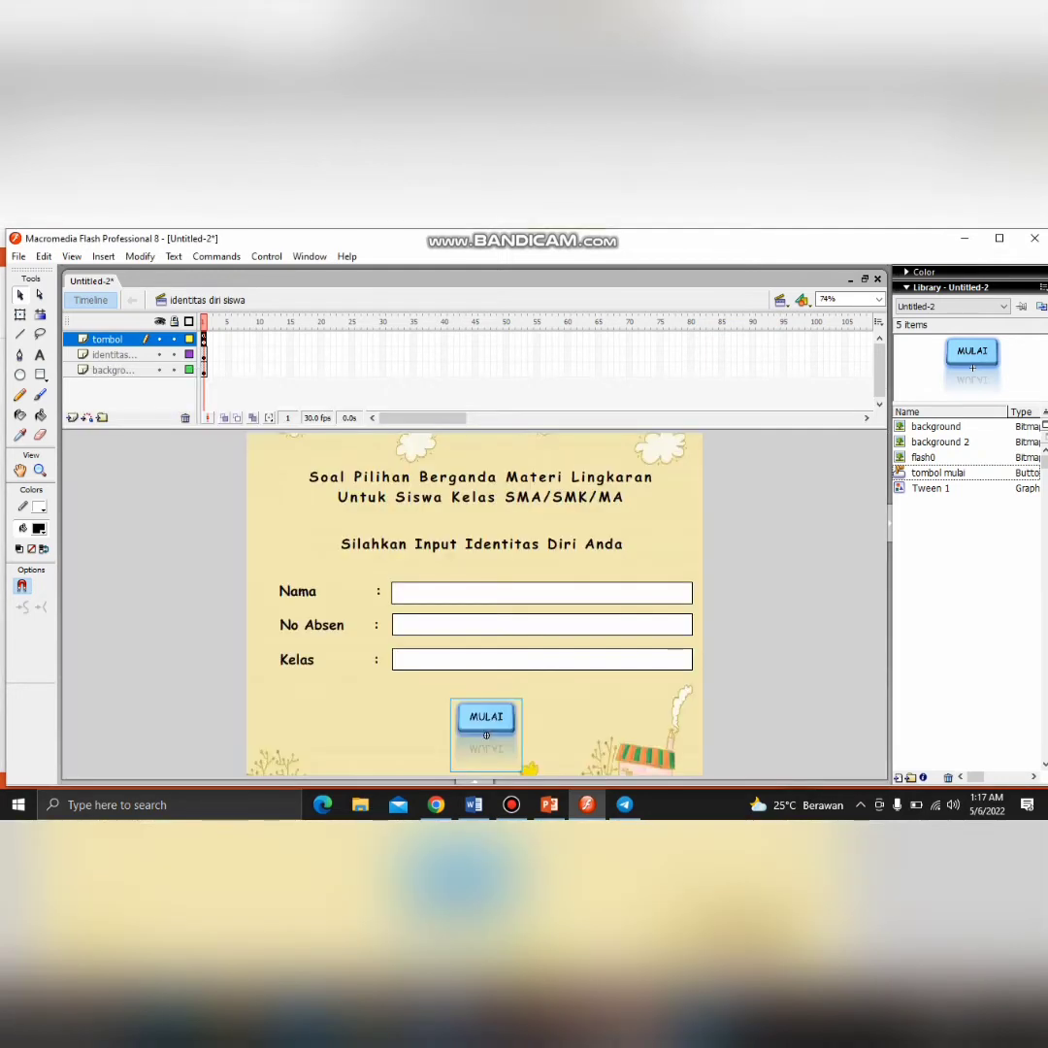
Open the MULAI button's ActionScript and delete its existing on (release) fscommand code
right_click(486, 718)
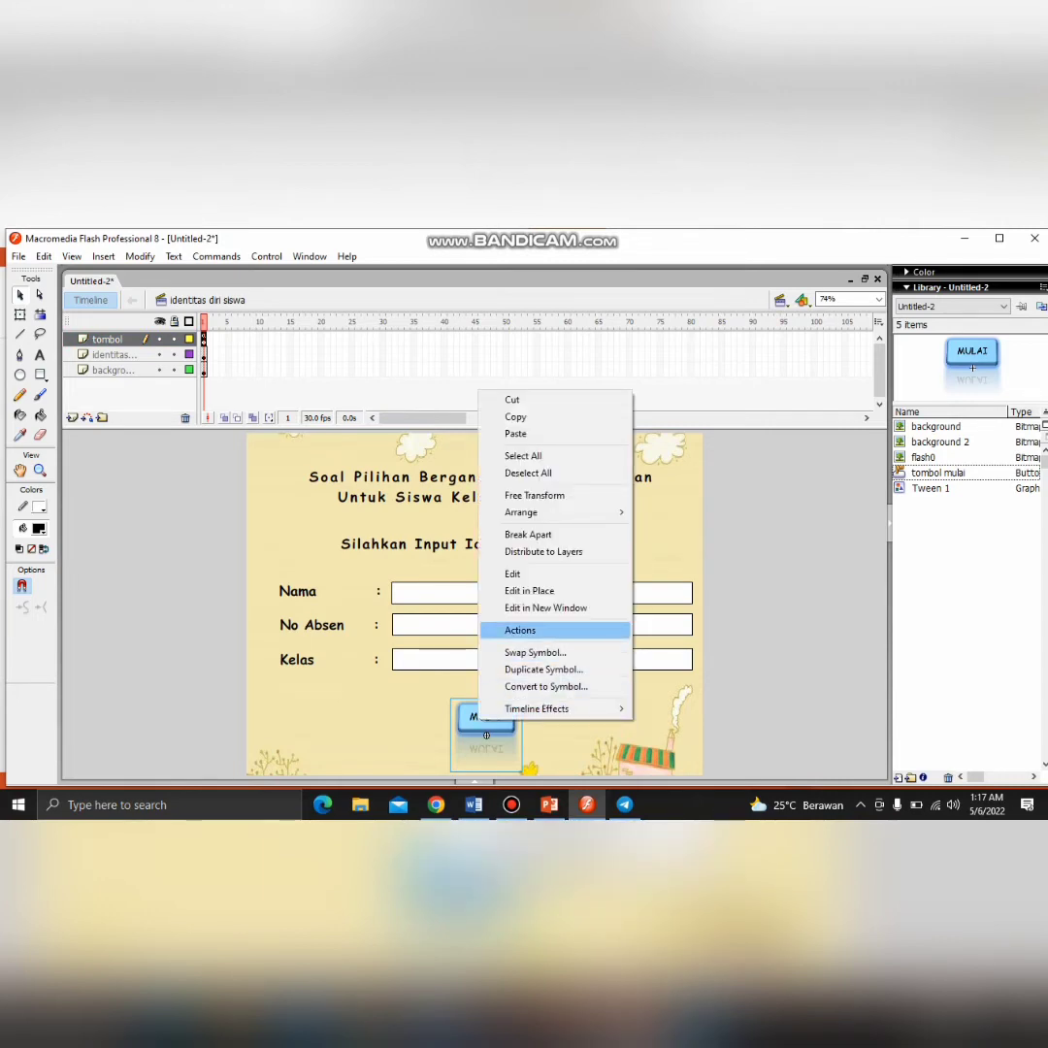
left_click(520, 629)
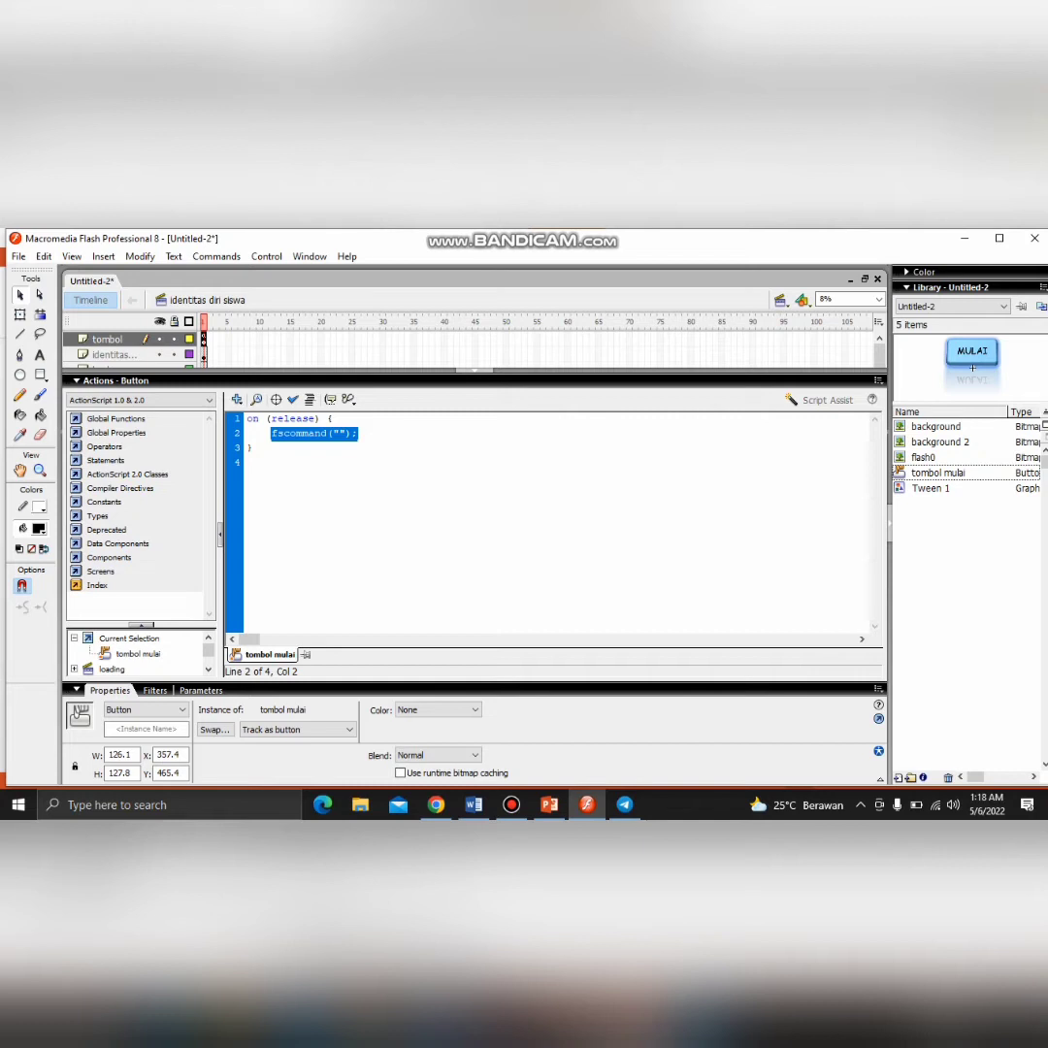
left_click_drag(358, 432, 247, 418)
key("BackSpace")
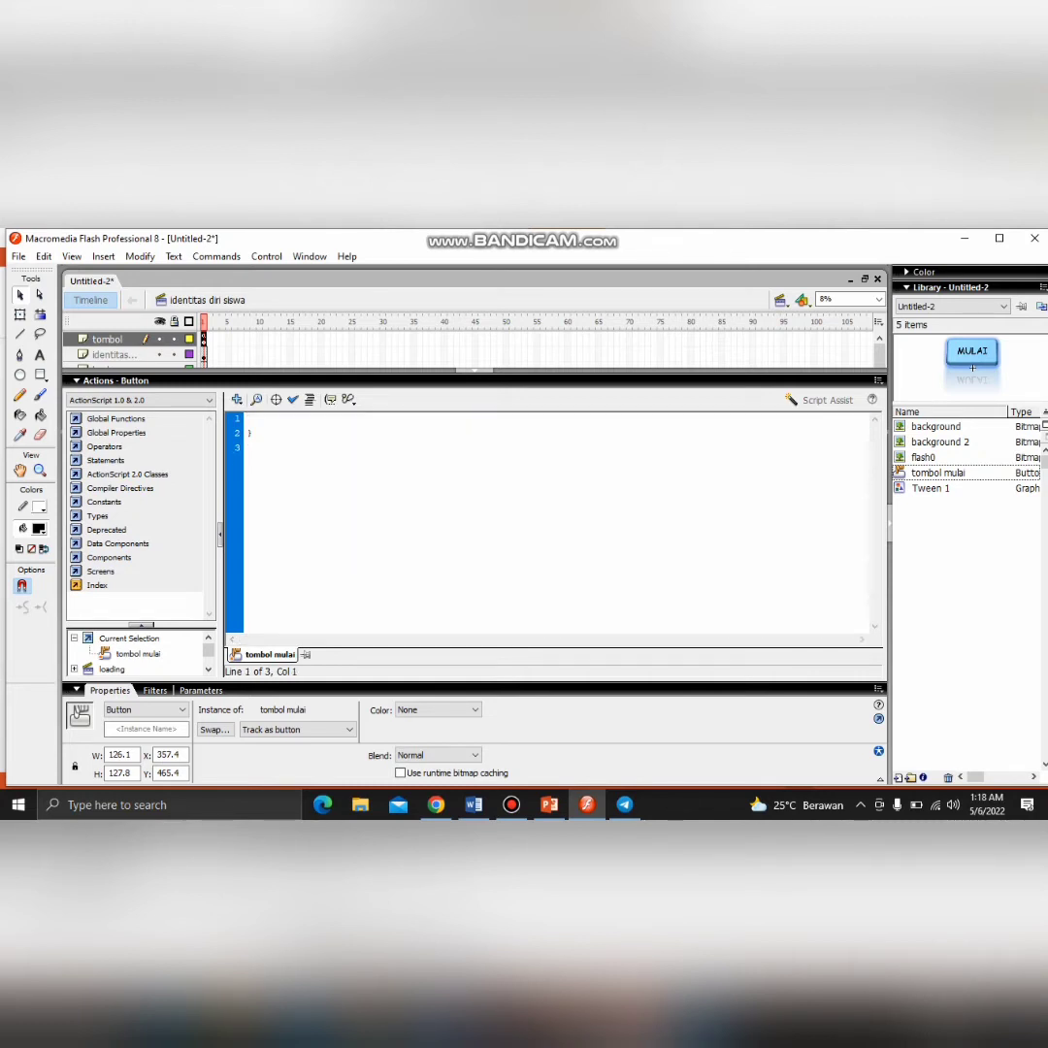
key("Delete")
key("Delete")
Script the MULAI button with "on(press){" followed by "nextFrame();"
type("on (")
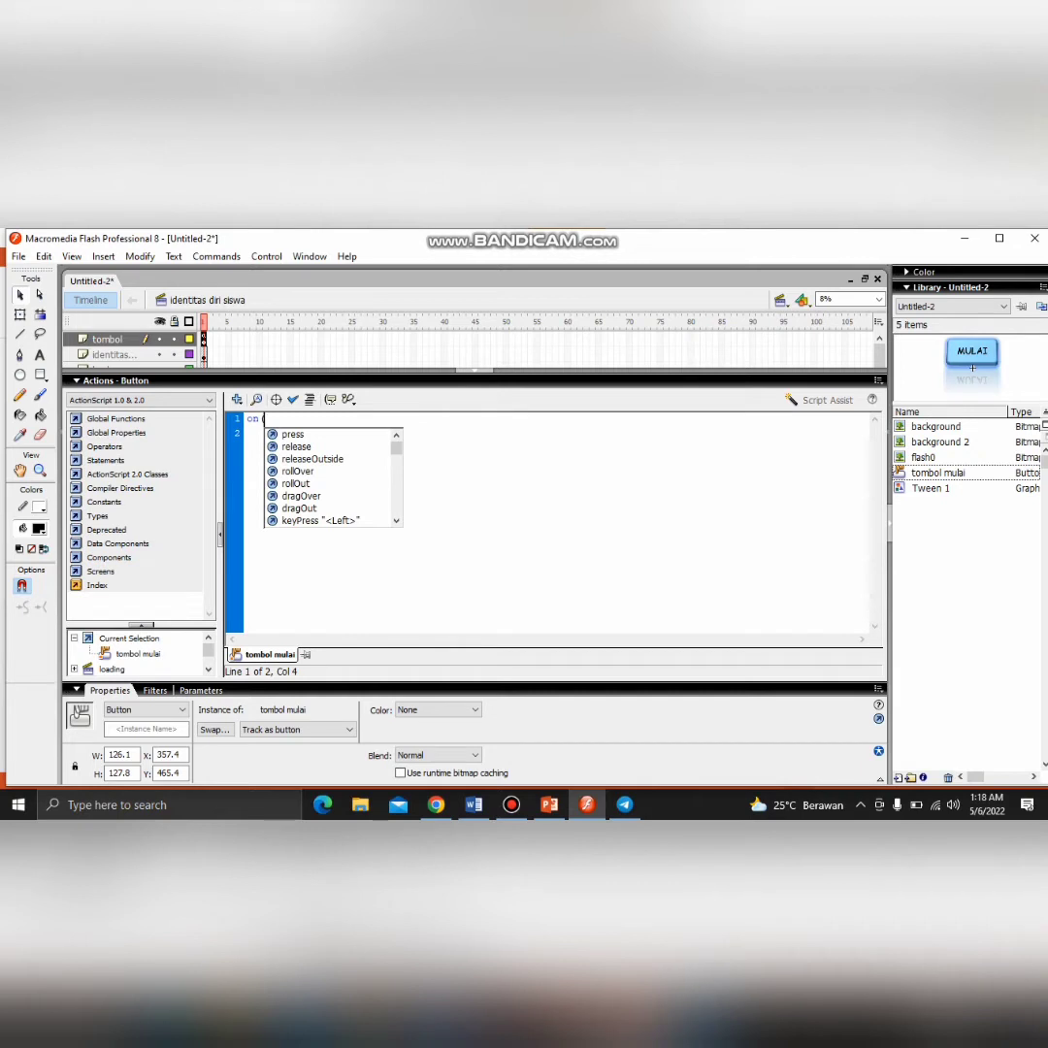
key("Down")
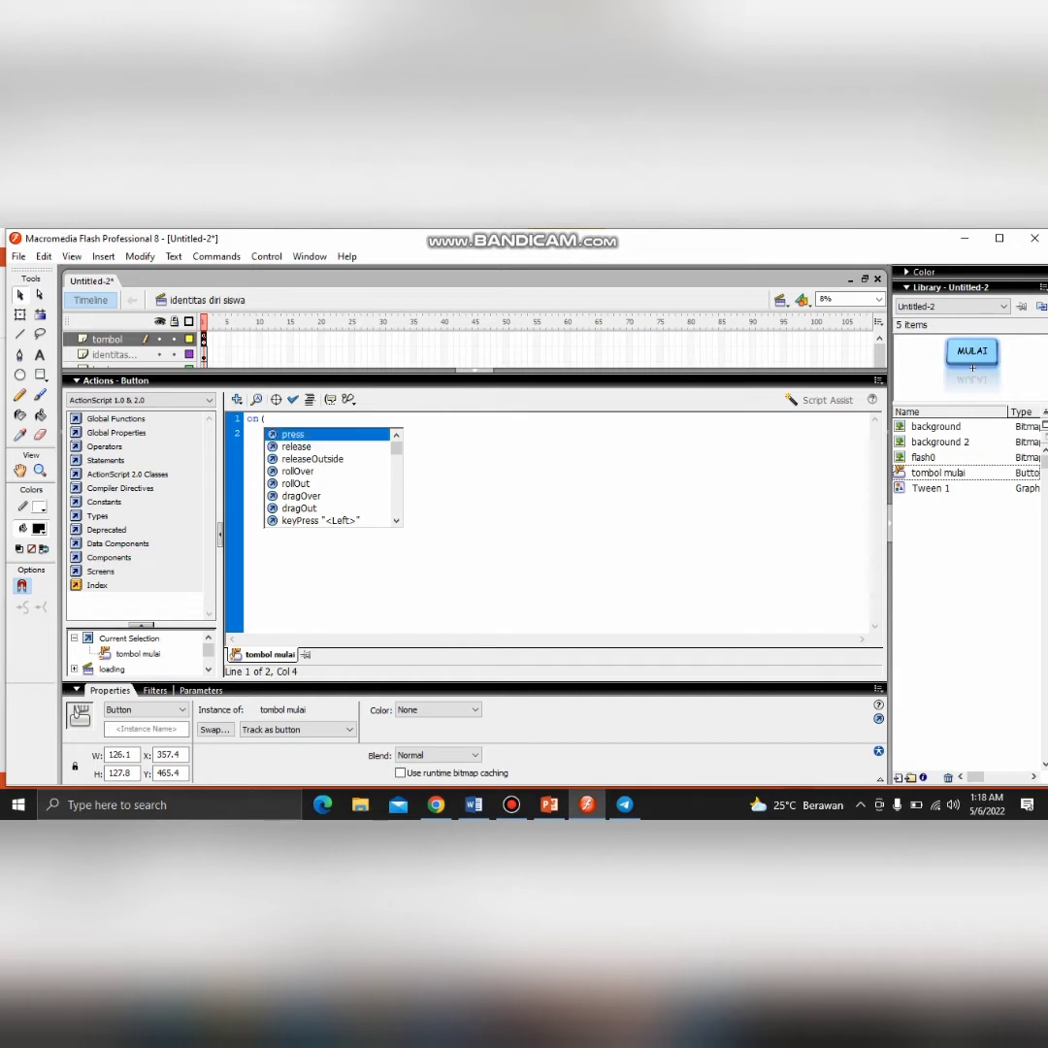
key("Return")
key("Down")
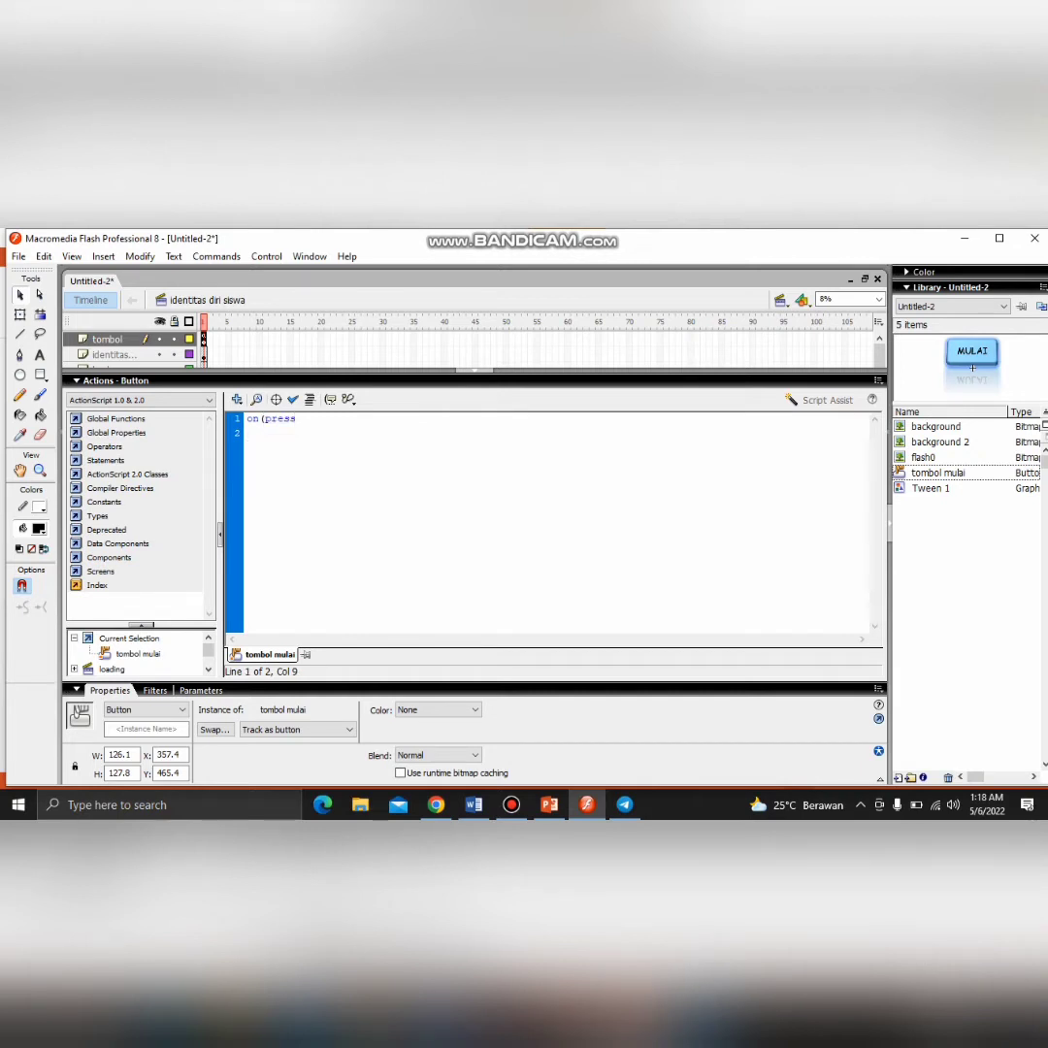
type("){")
key("Return")
type("xtFrame")
type("();")
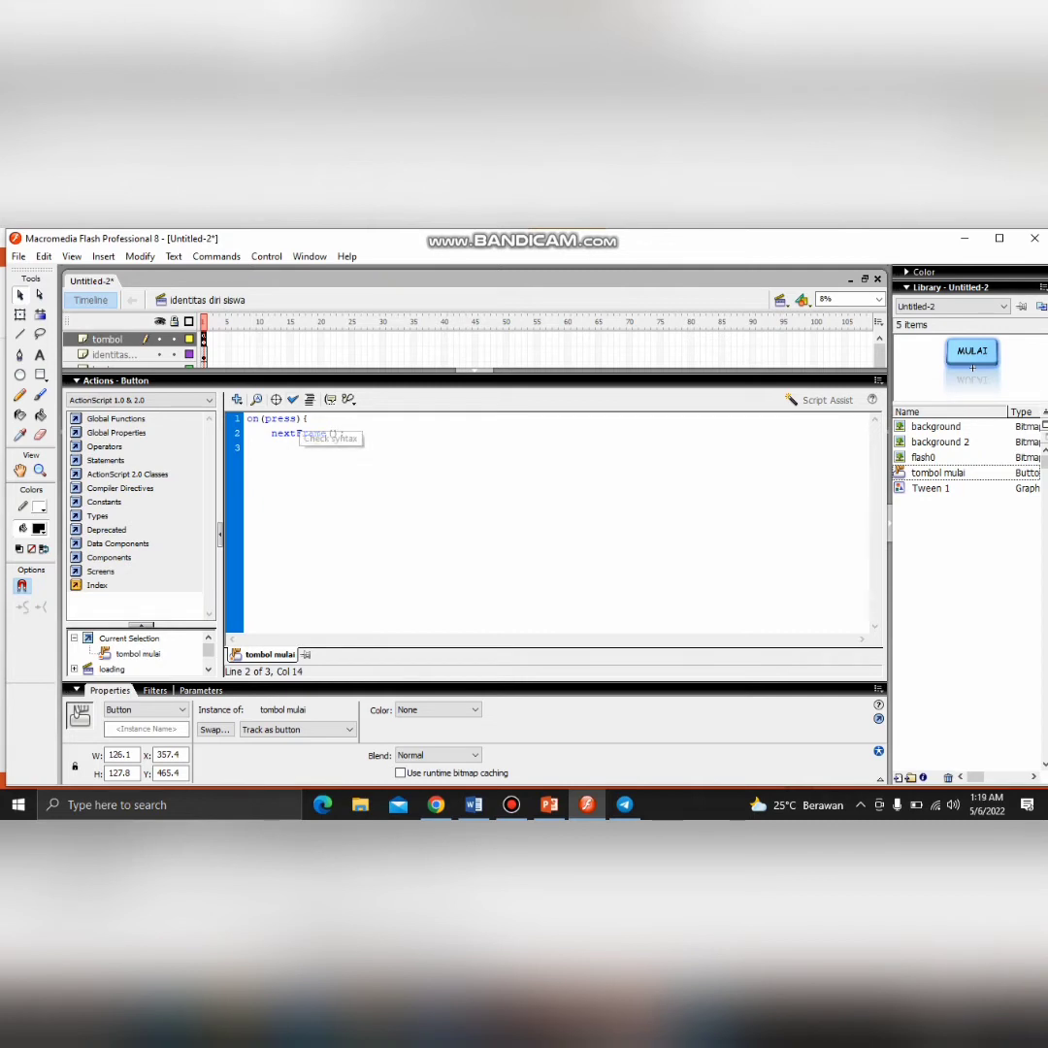
Close the MULAI button's on(press) handler with "}" on line 3 and check the script's syntax
left_click(309, 399)
left_click(672, 464)
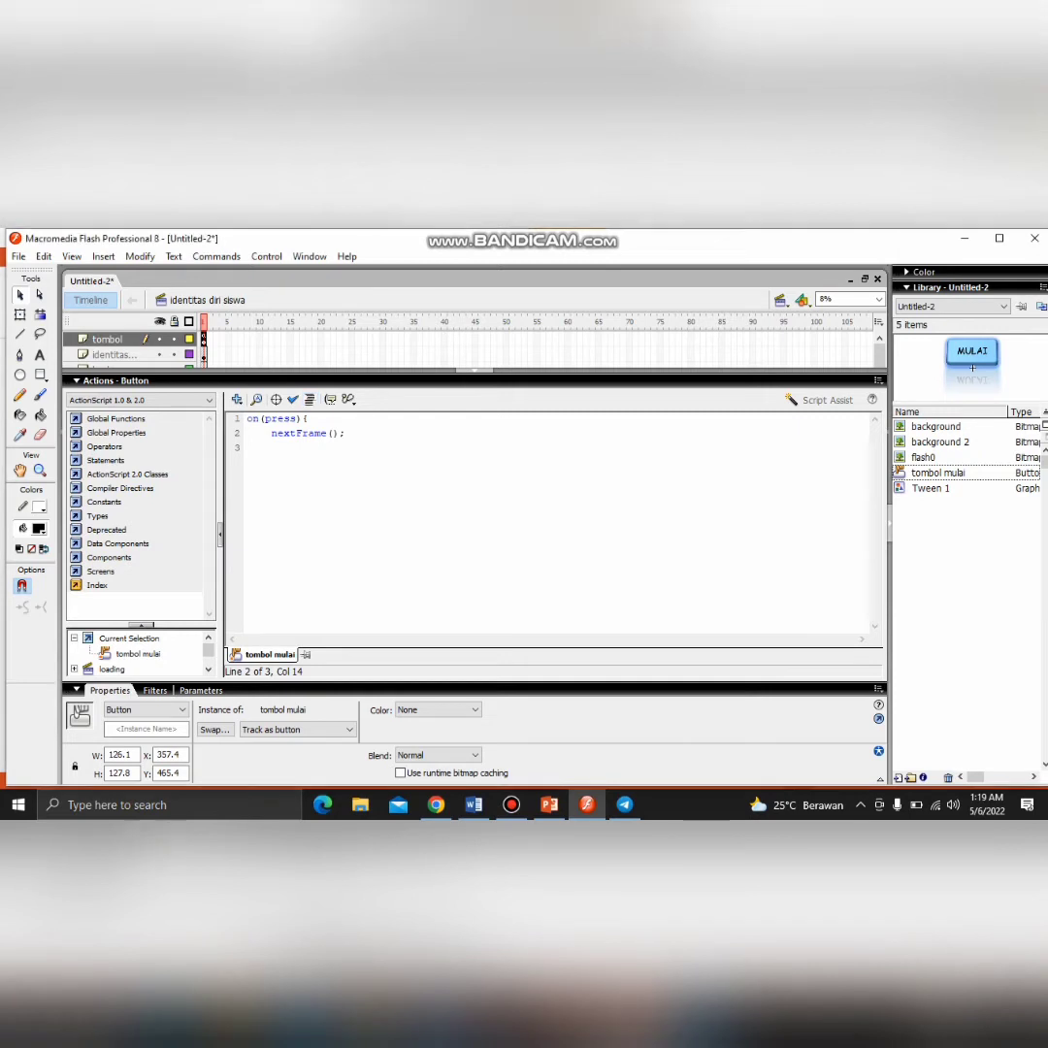
left_click(249, 448)
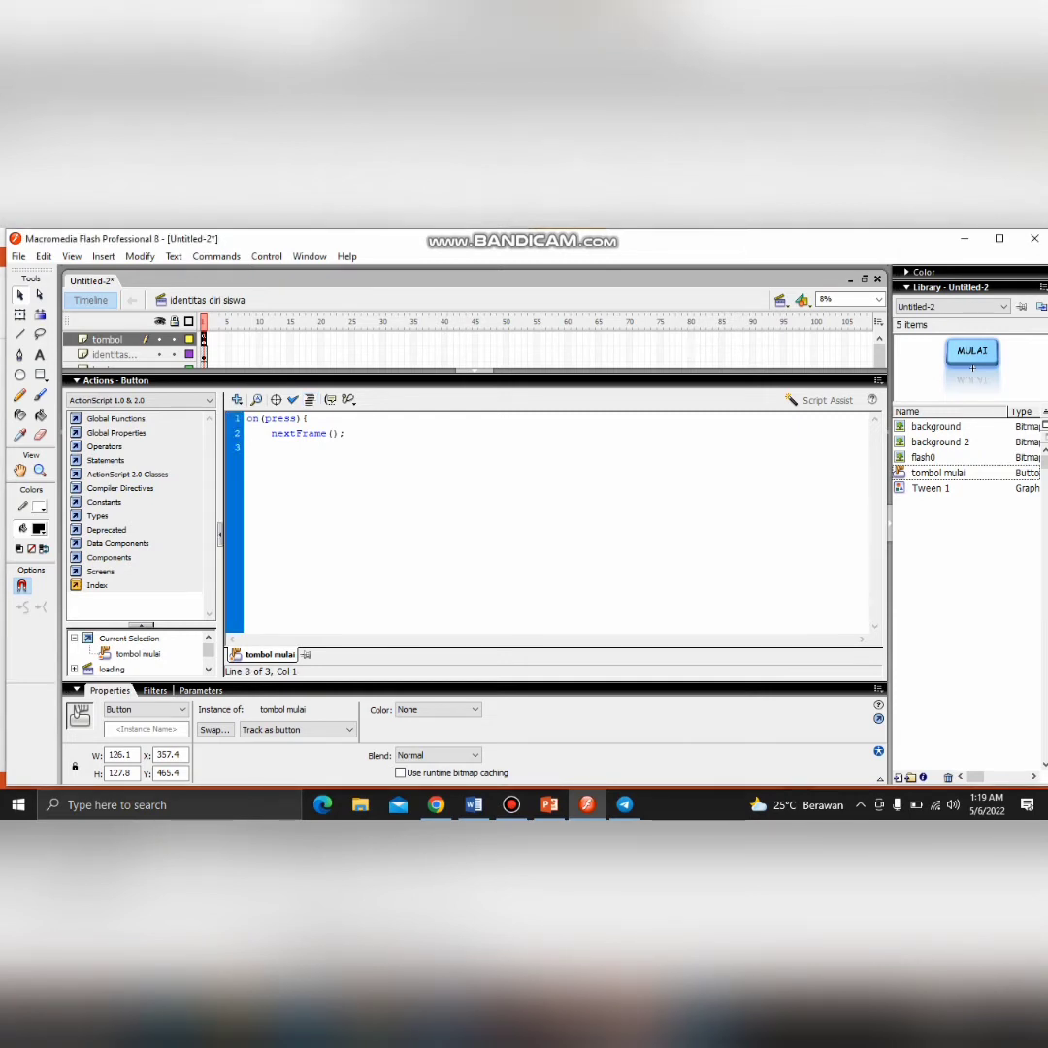
type("}")
left_click(292, 399)
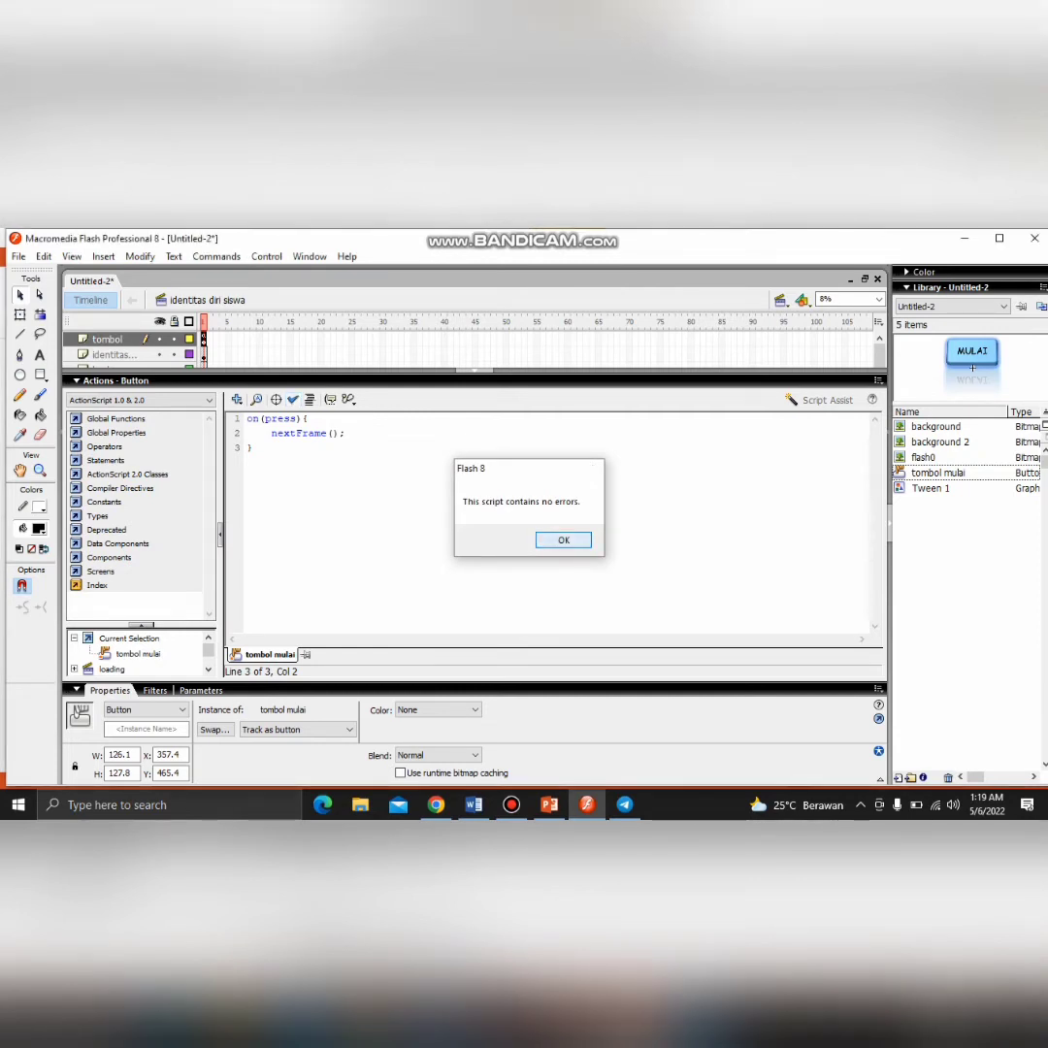
left_click(563, 539)
left_click(475, 370)
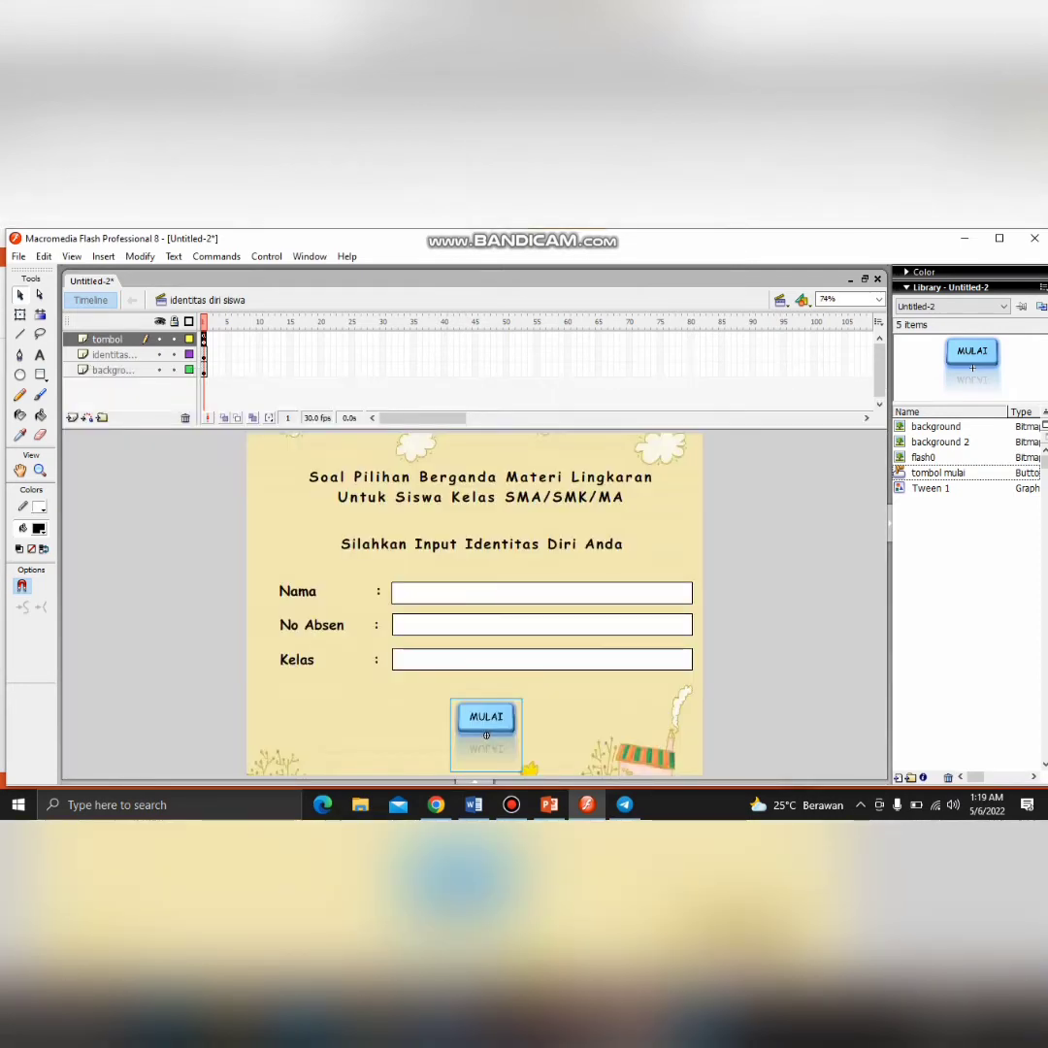
Test the movie by trying out name entry and the MULAI button, and return to the "identitas diri siswa" scene
key("ctrl+Return")
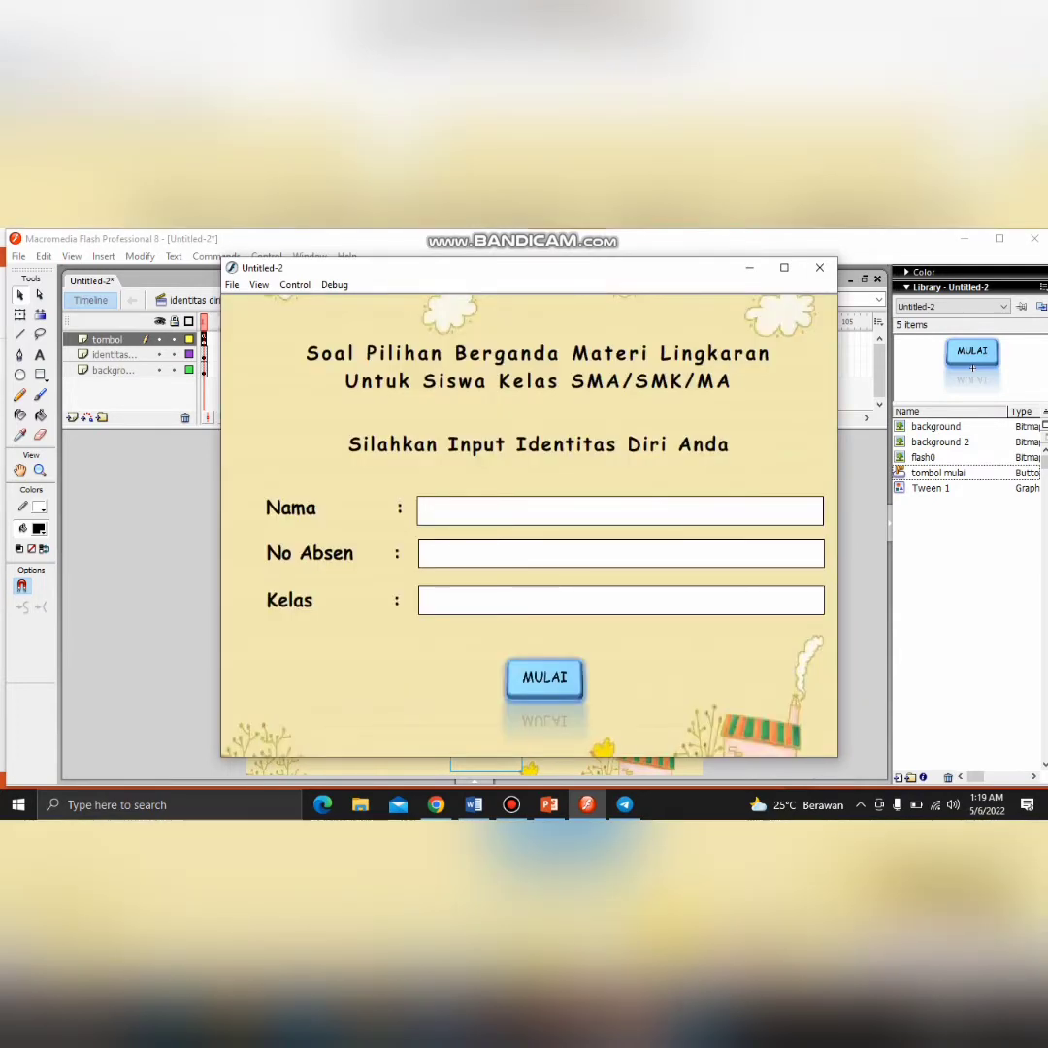
type("muhamm")
key("BackSpace")
key("BackSpace")
key("BackSpace")
key("BackSpace")
key("BackSpace")
key("BackSpace")
left_click(545, 678)
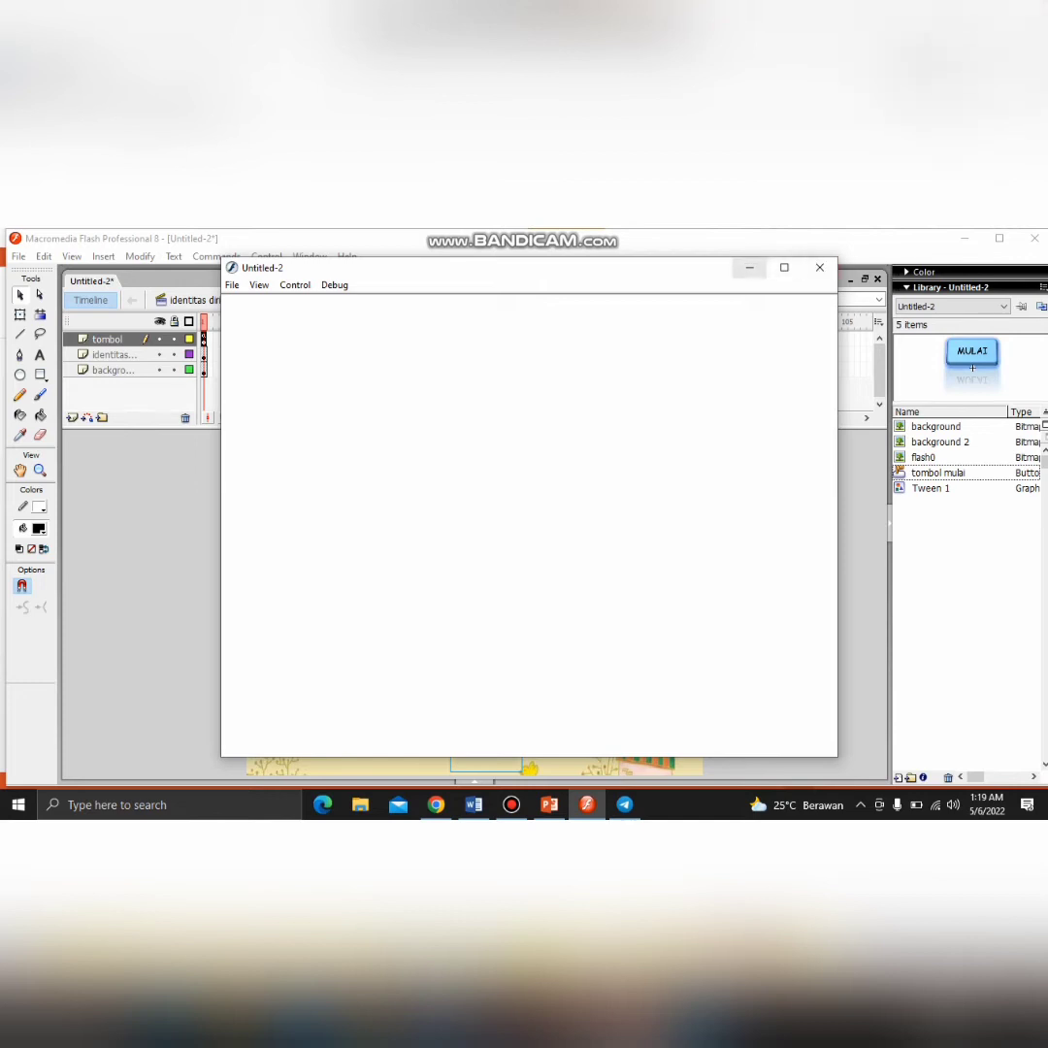
left_click(820, 268)
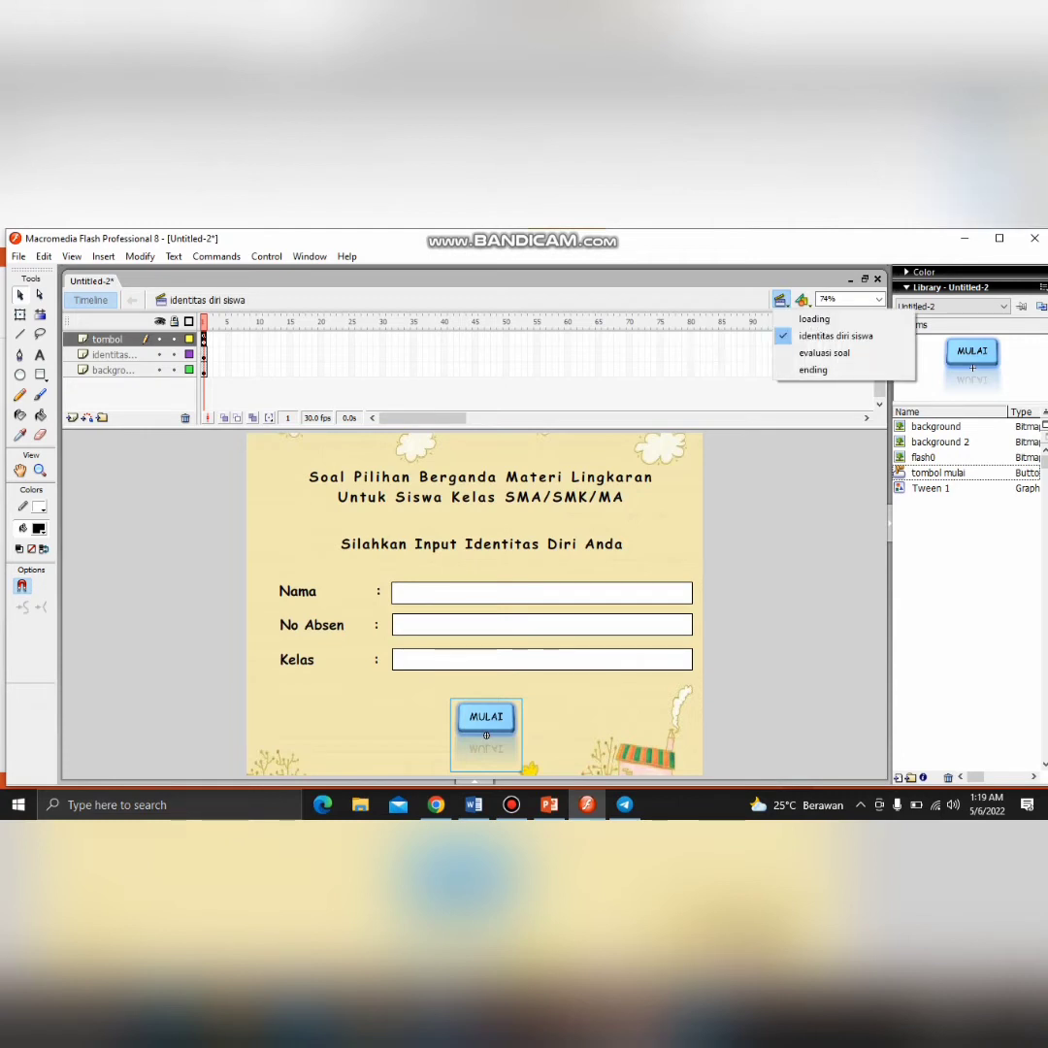
left_click(835, 335)
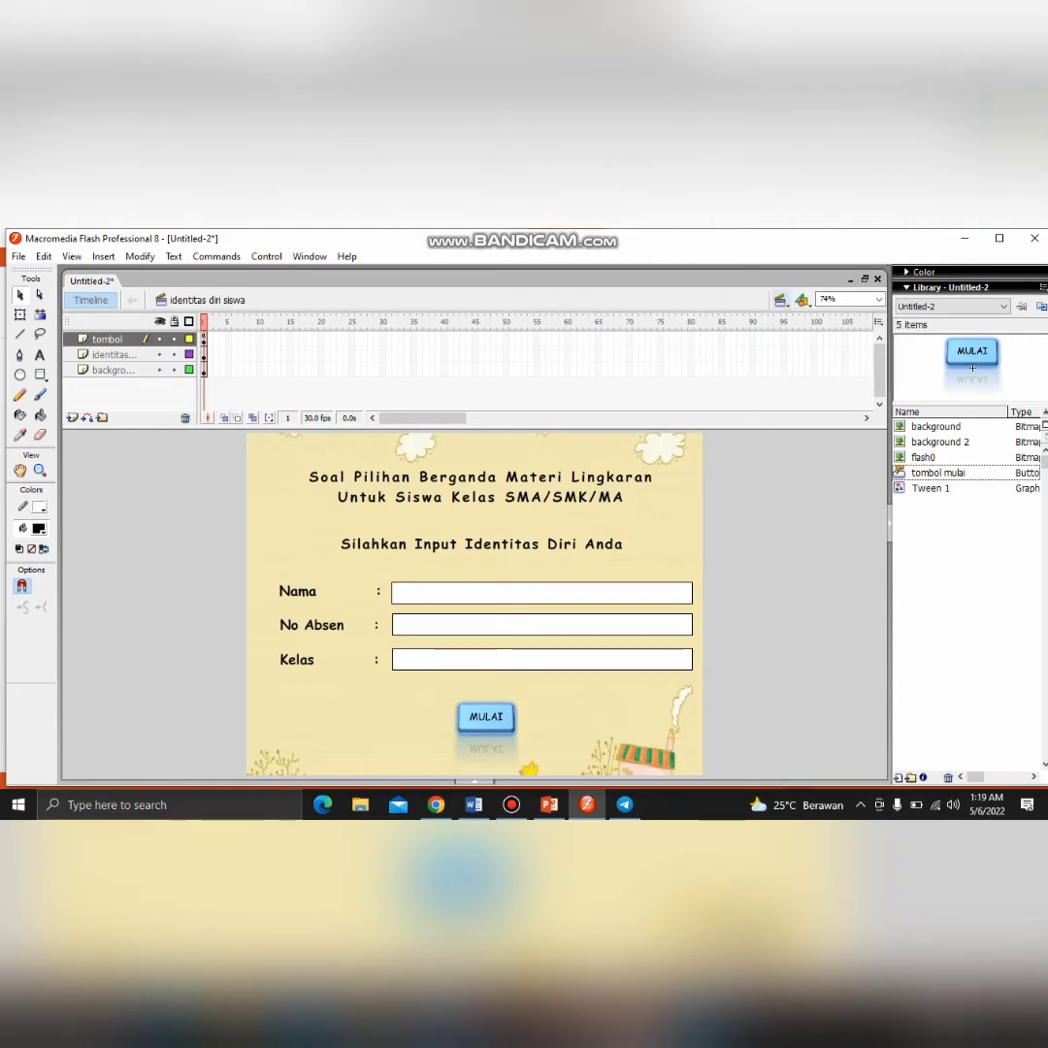
Switch to the "evaluasi soal" scene
left_click(801, 300)
left_click(824, 352)
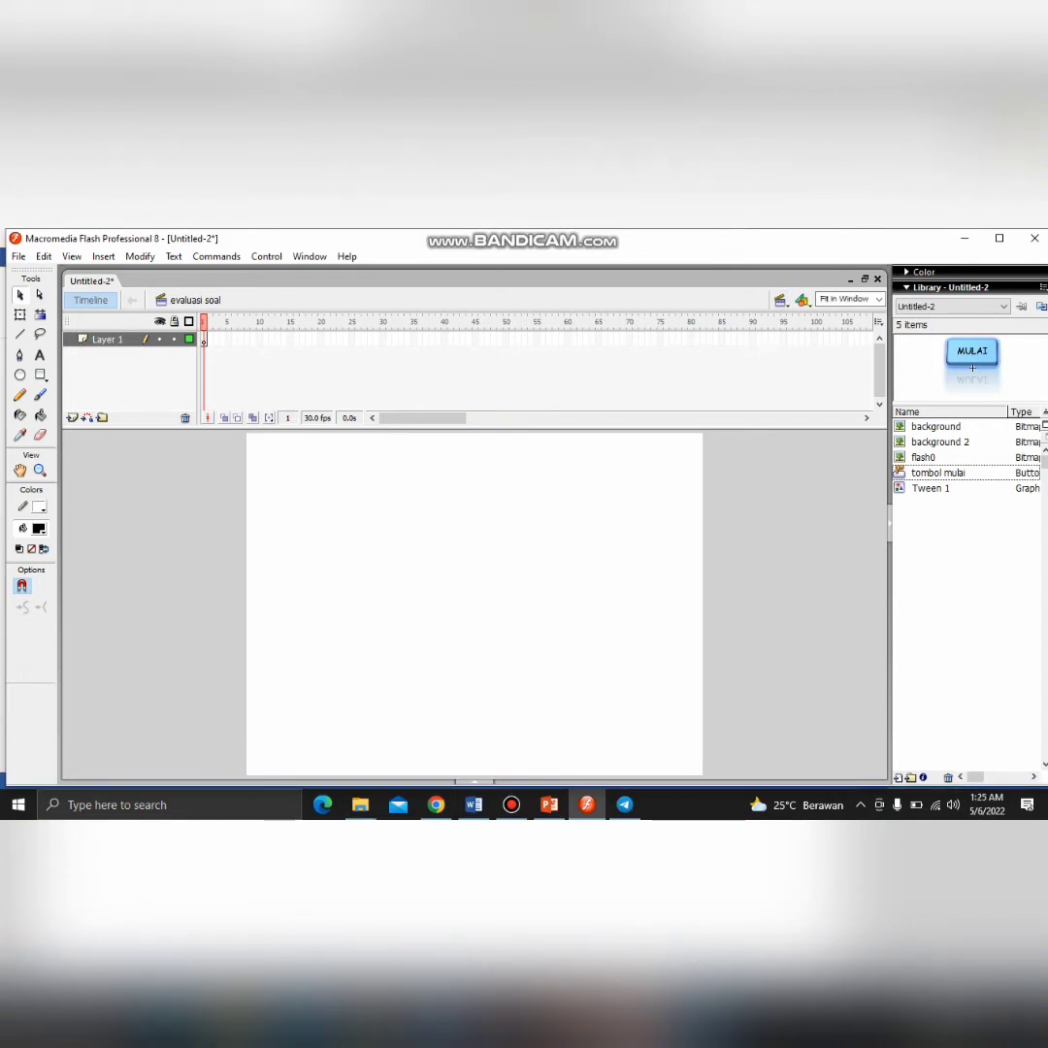
left_click(779, 300)
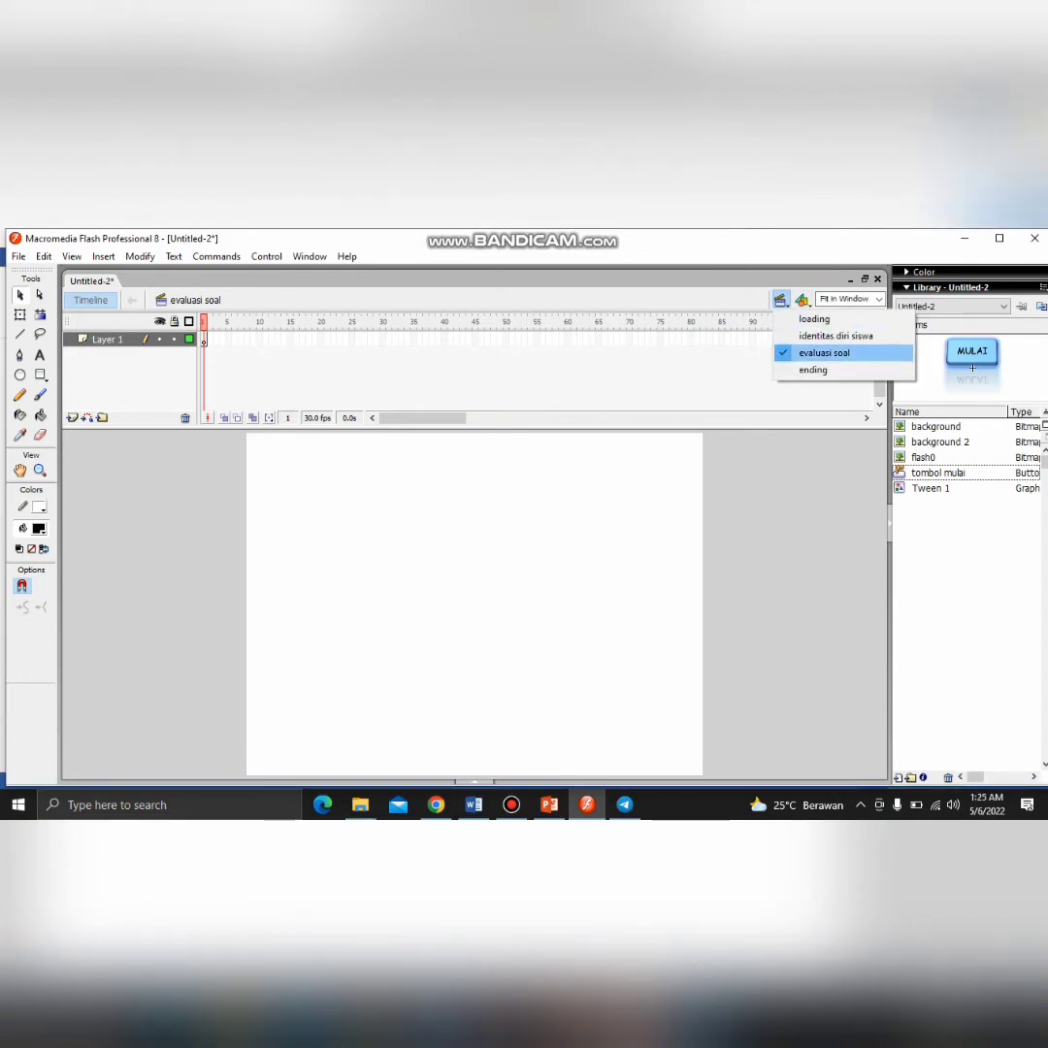
left_click(824, 352)
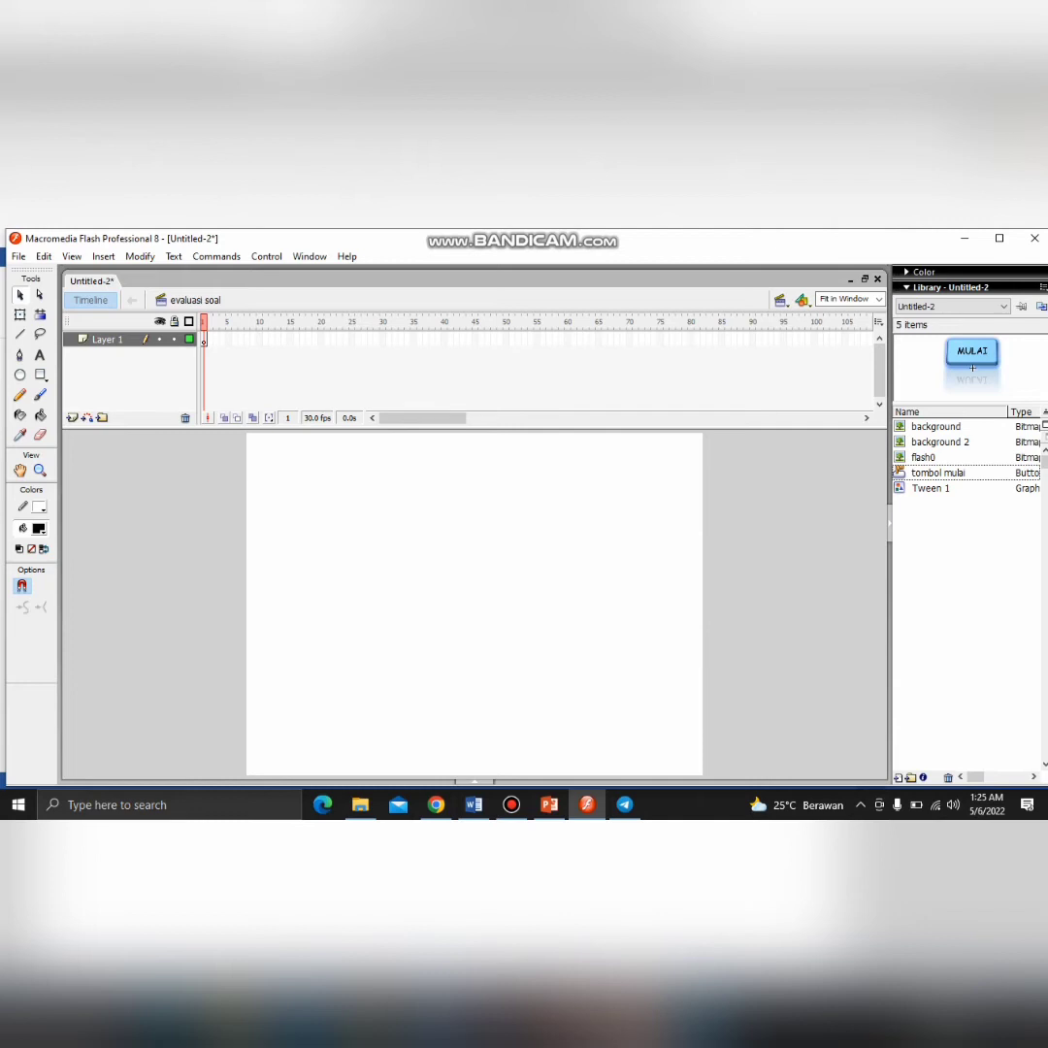
Import the "background 2" image from the "bahan praktikum" folder onto the stage
key("alt+f")
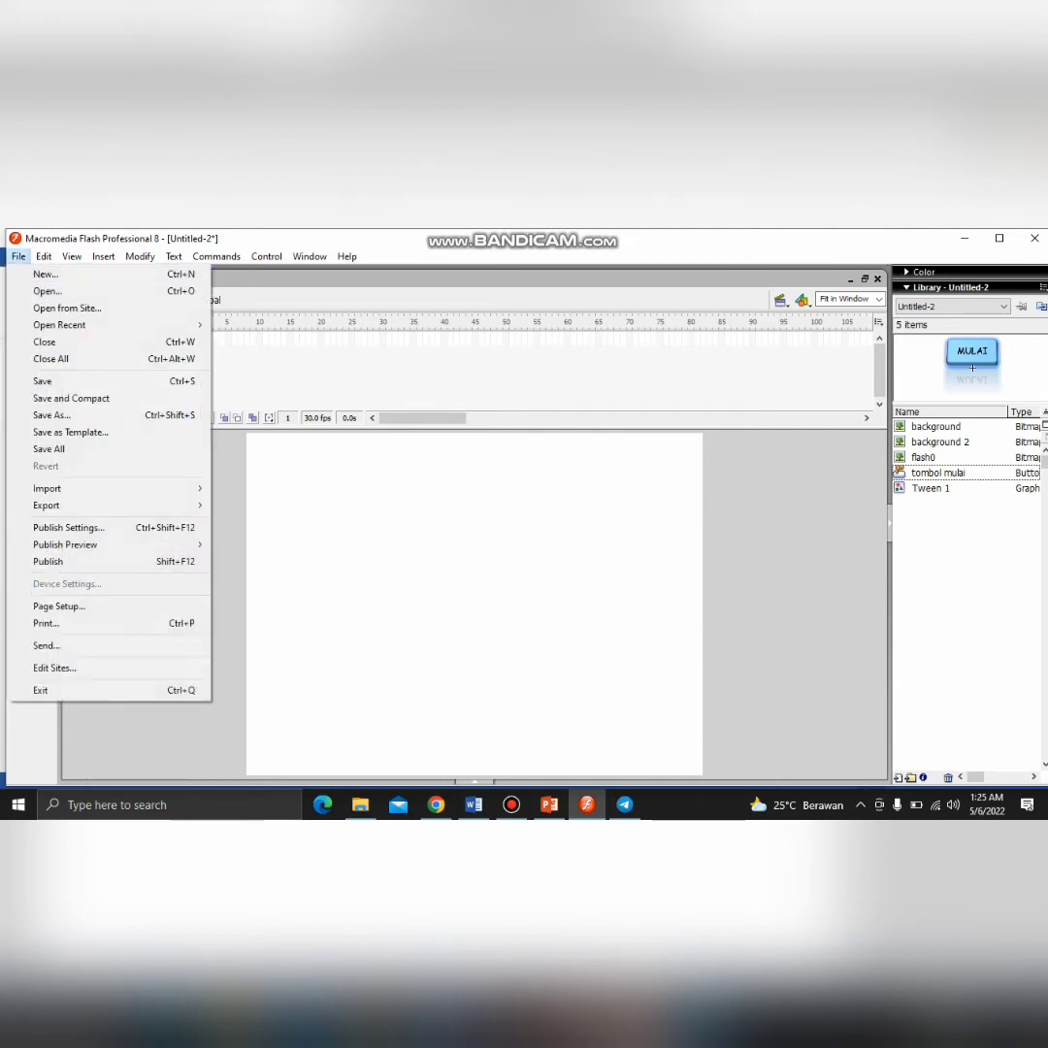
mouse_move(97, 488)
left_click(273, 488)
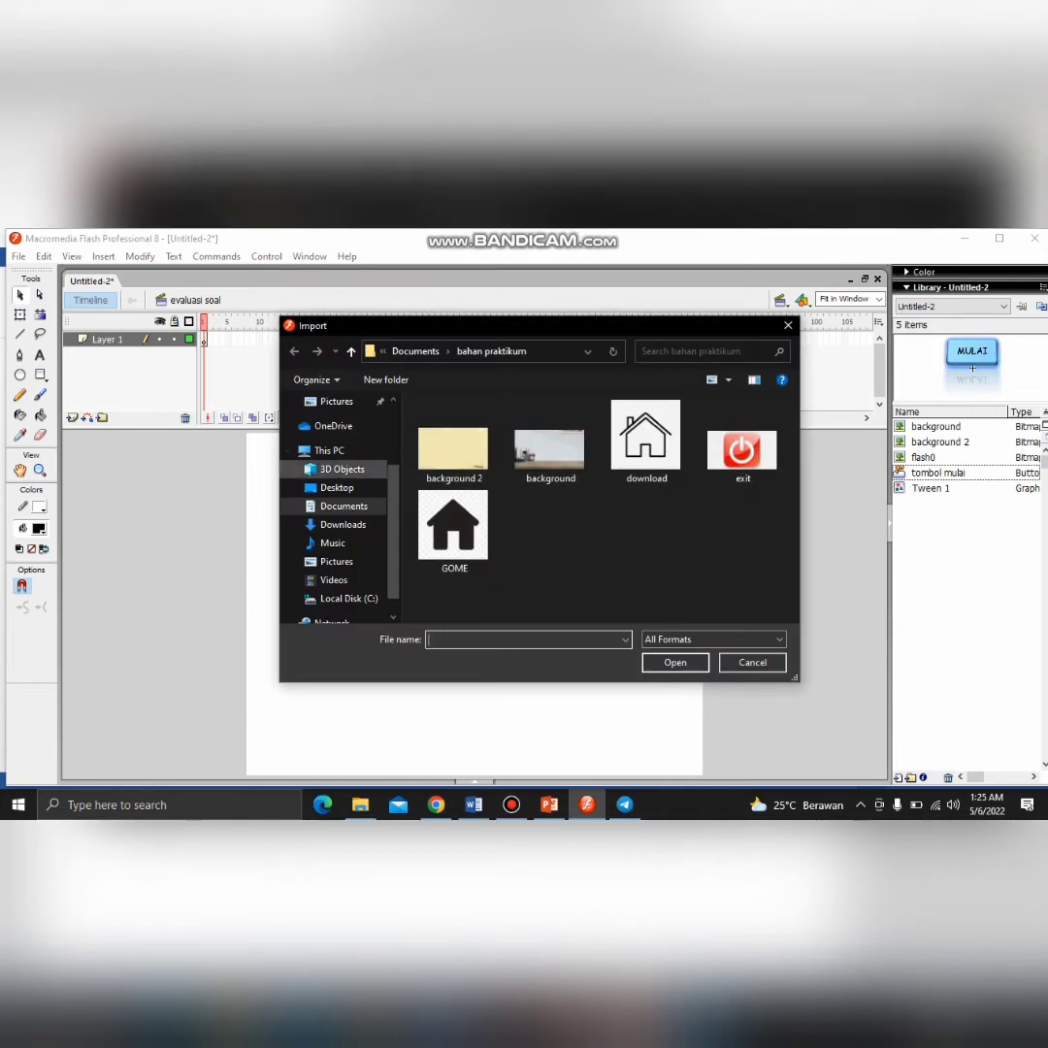
left_click(453, 449)
left_click(676, 662)
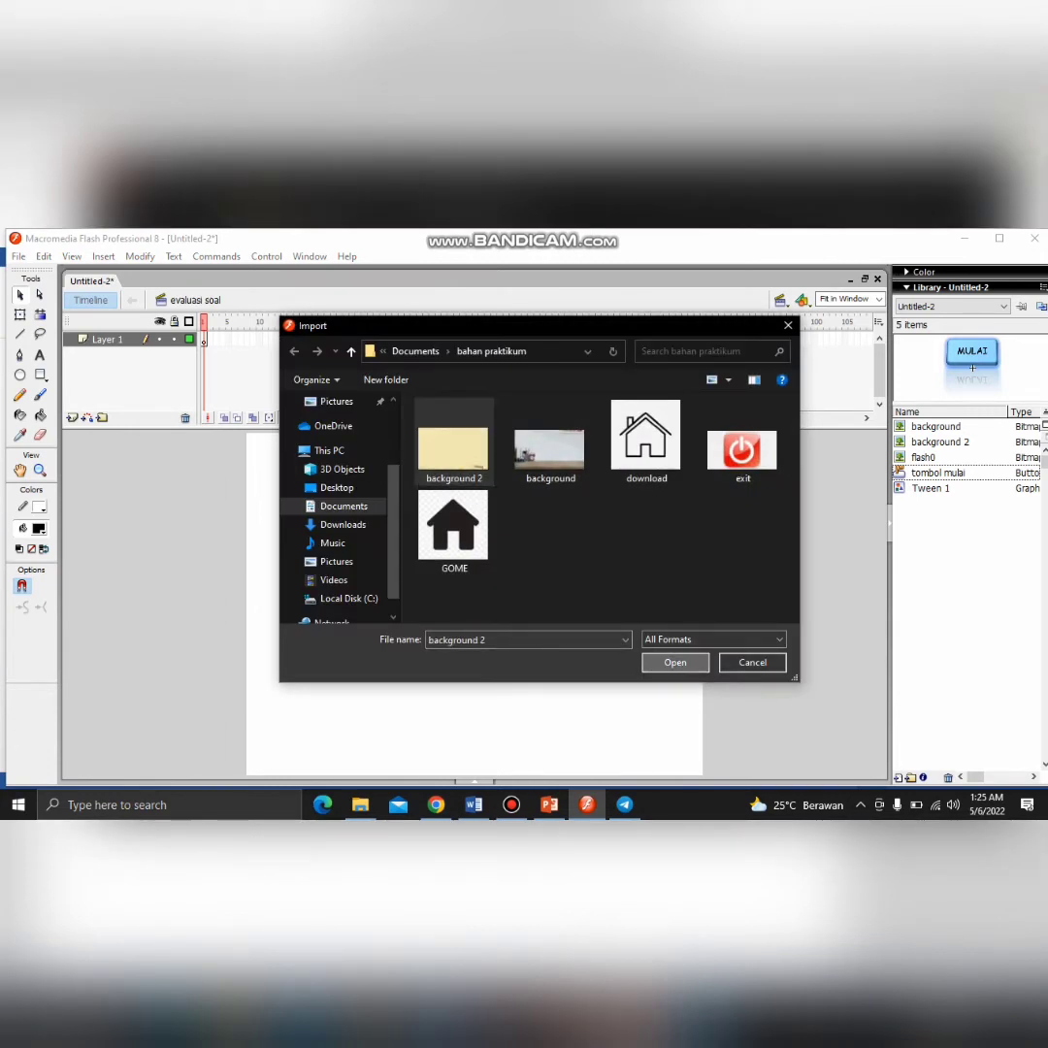
key("Return")
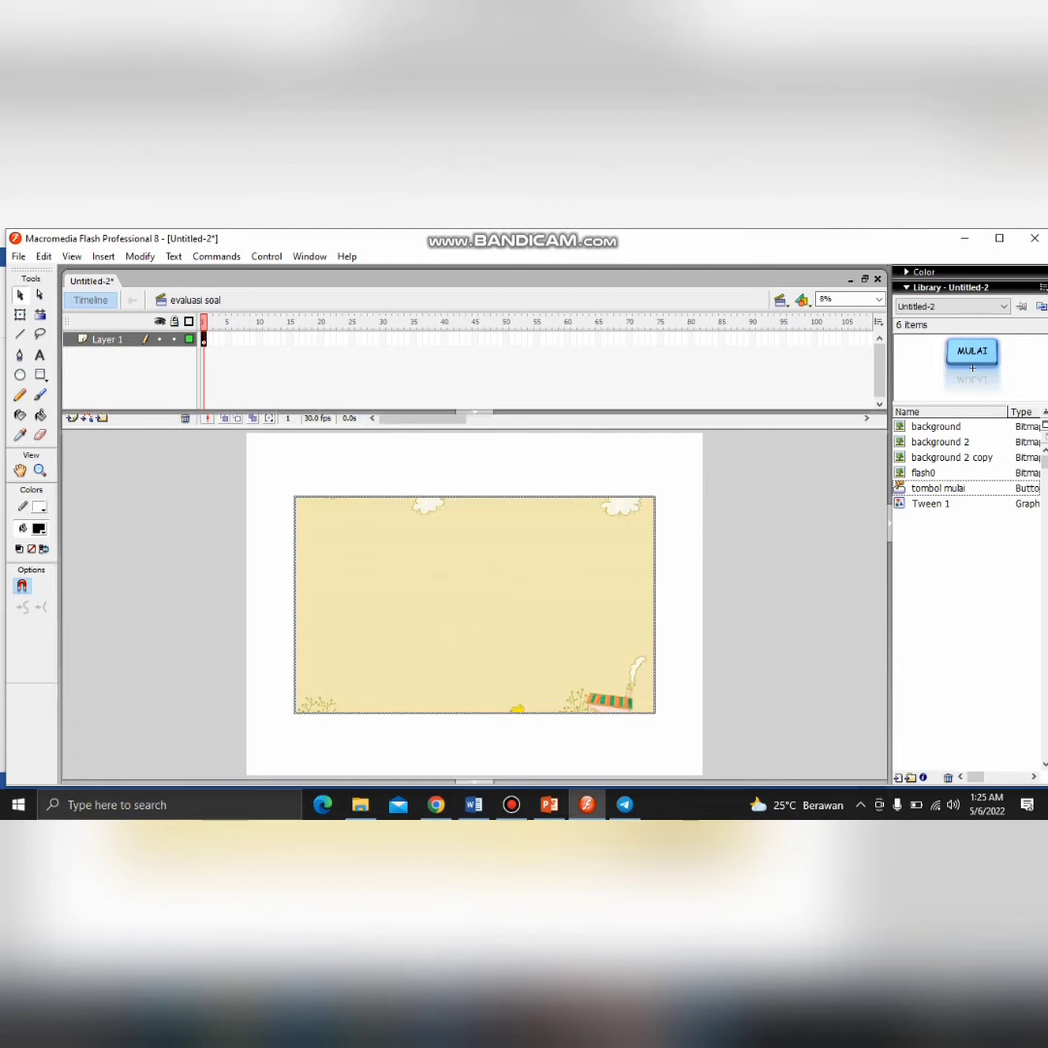
Set the imported background image's width to 800 and height to 600
key("F9")
key("F9")
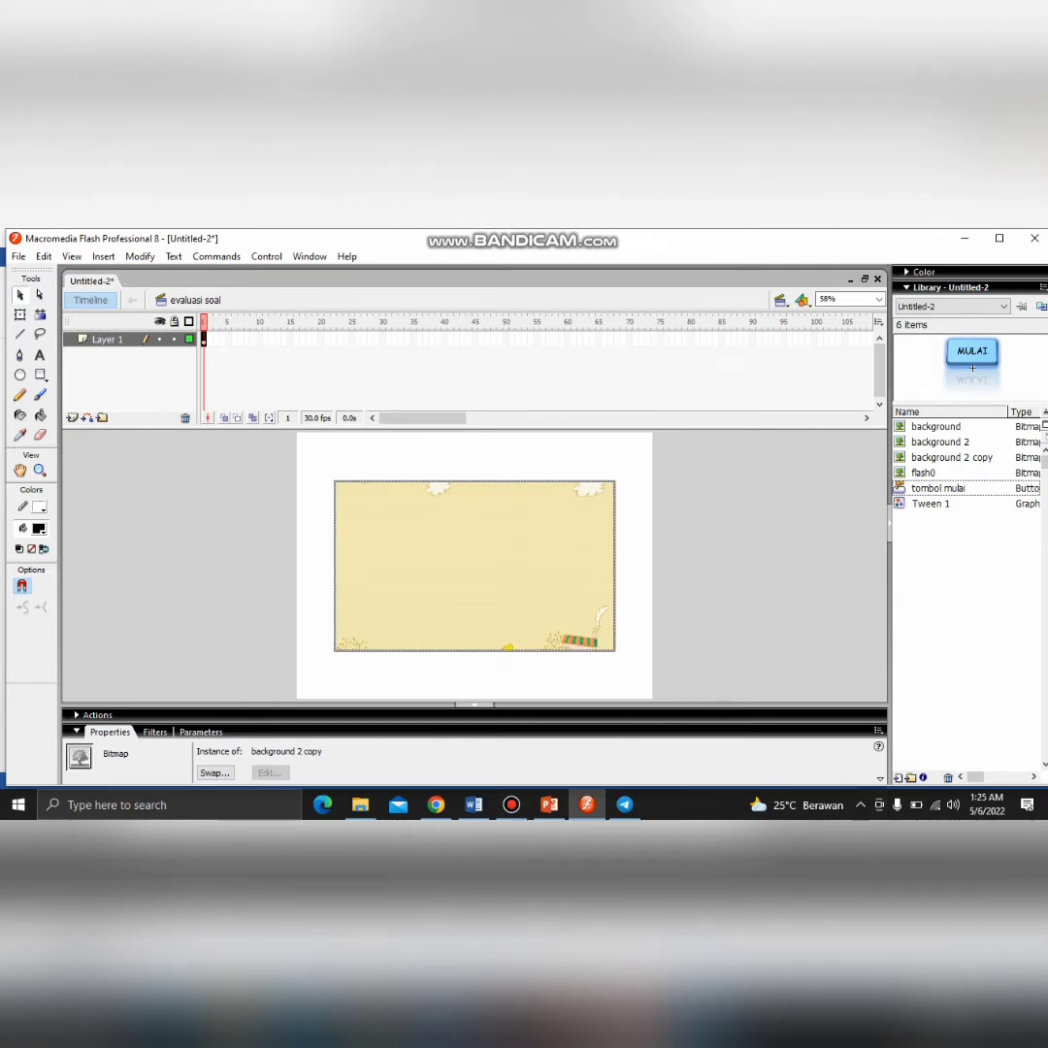
left_click(880, 779)
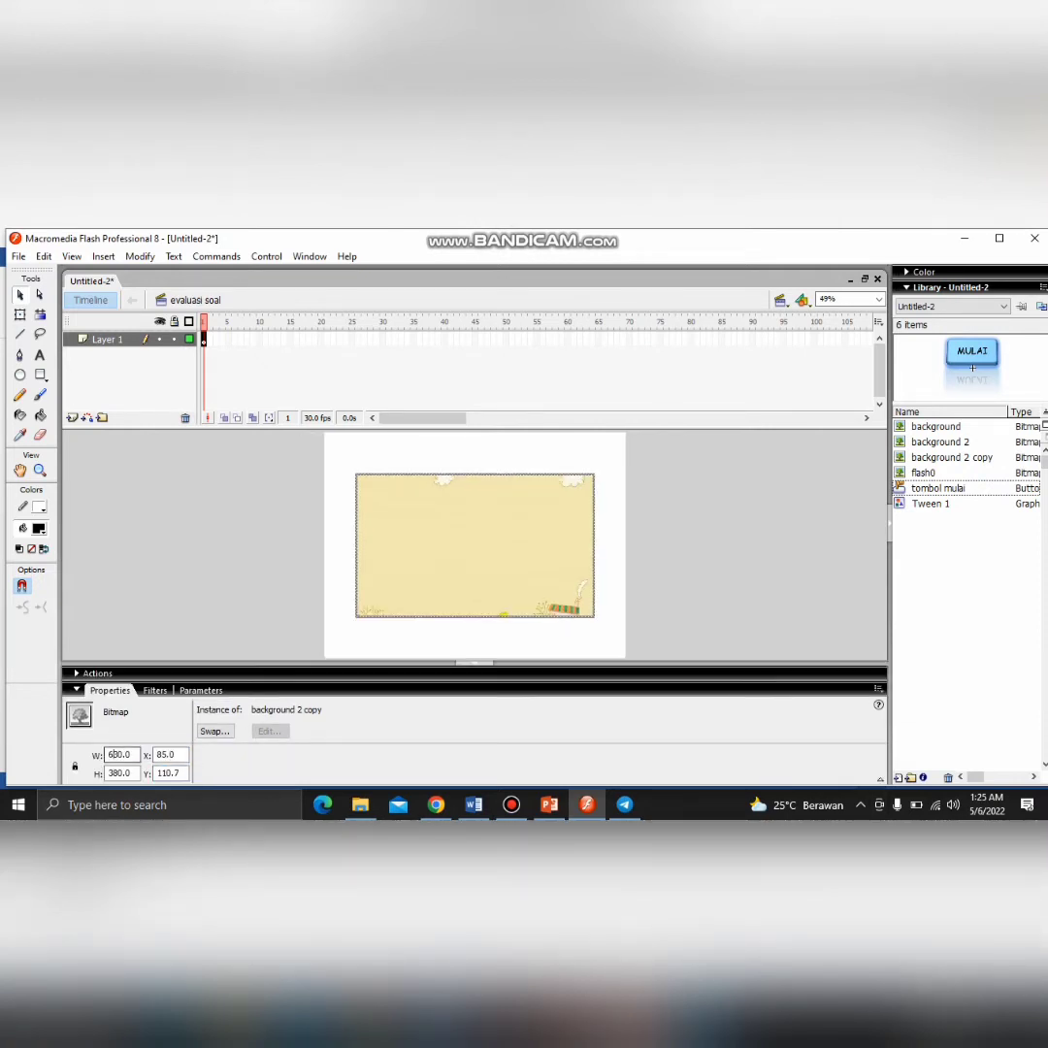
double_click(120, 754)
type("800")
key("Tab")
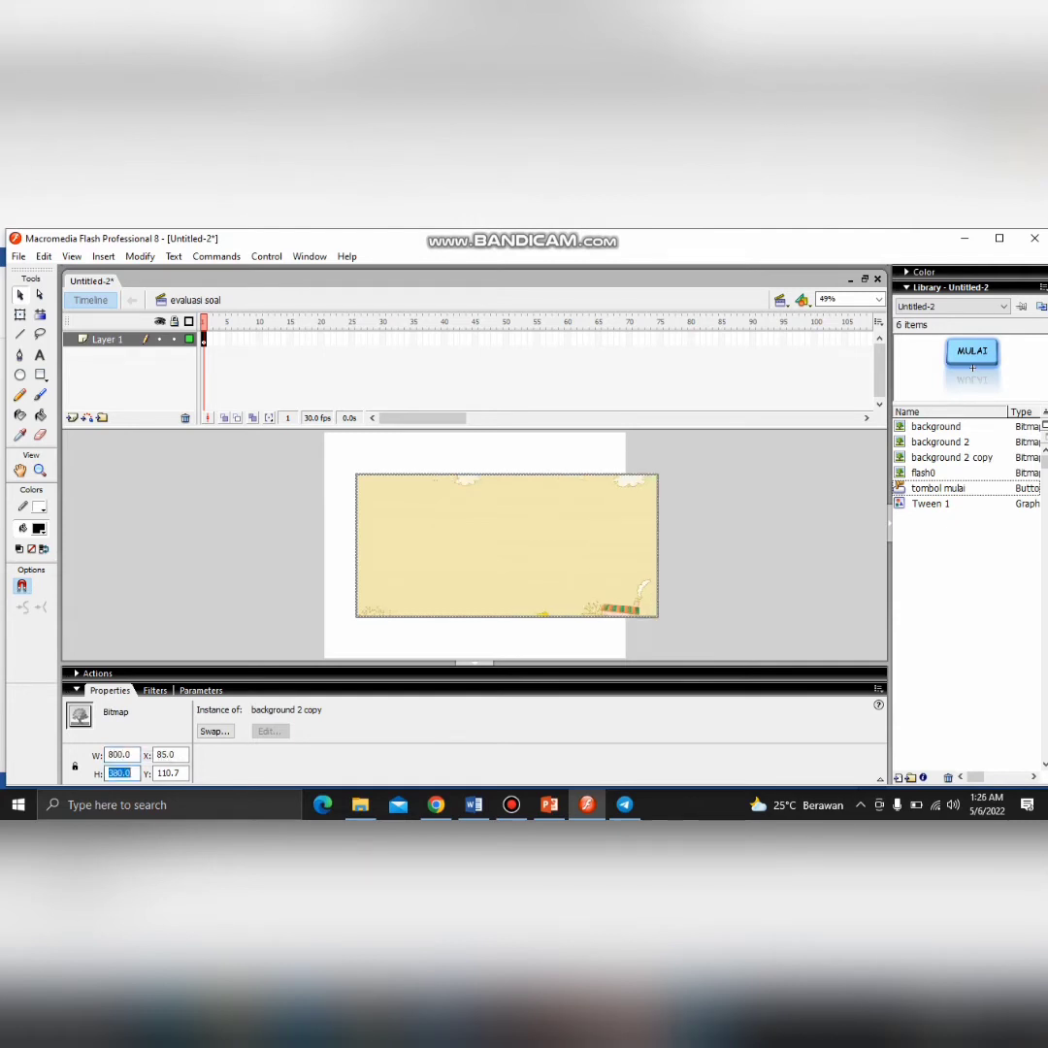
type("600")
key("Tab")
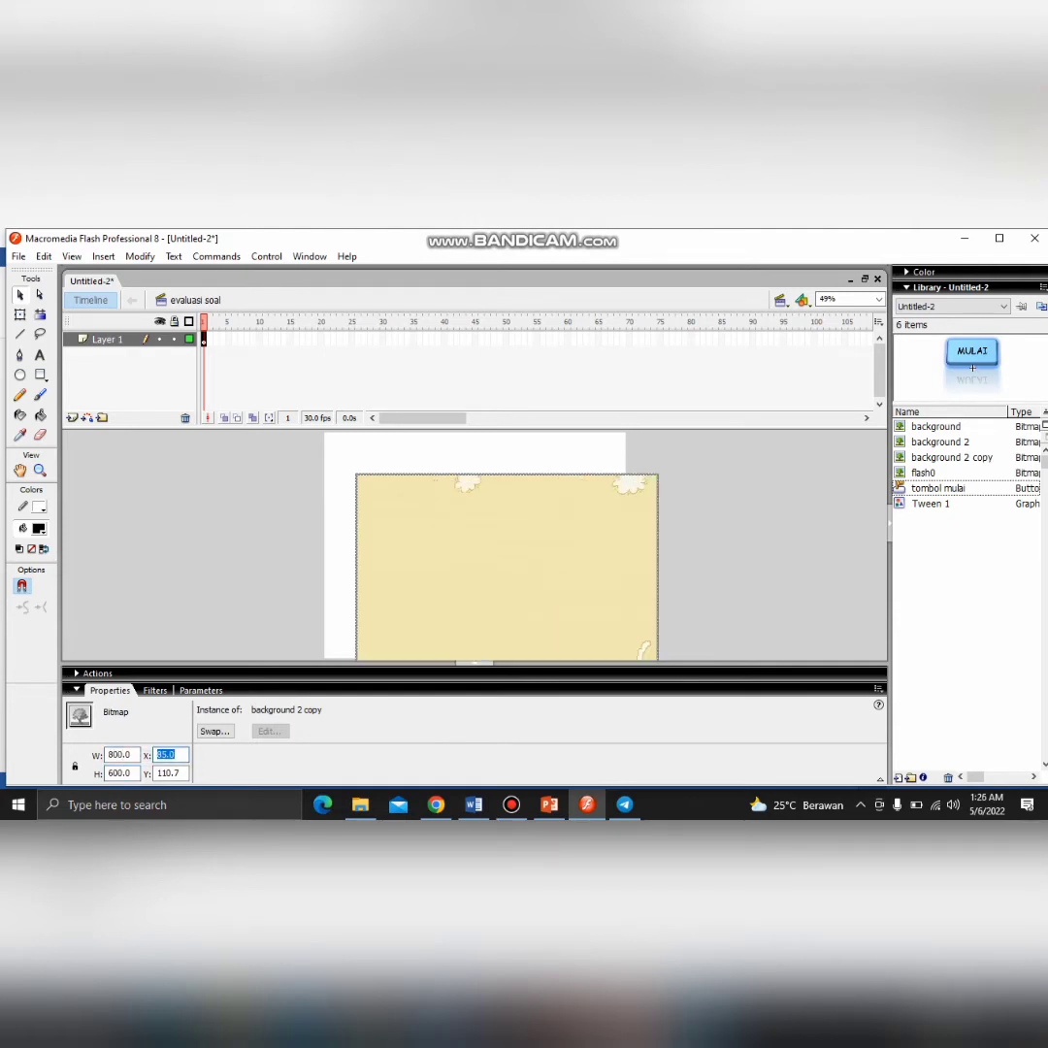
Align the background image with the stage by setting both its X and Y positions to 0
type("0")
key("Tab")
type("0")
key("Return")
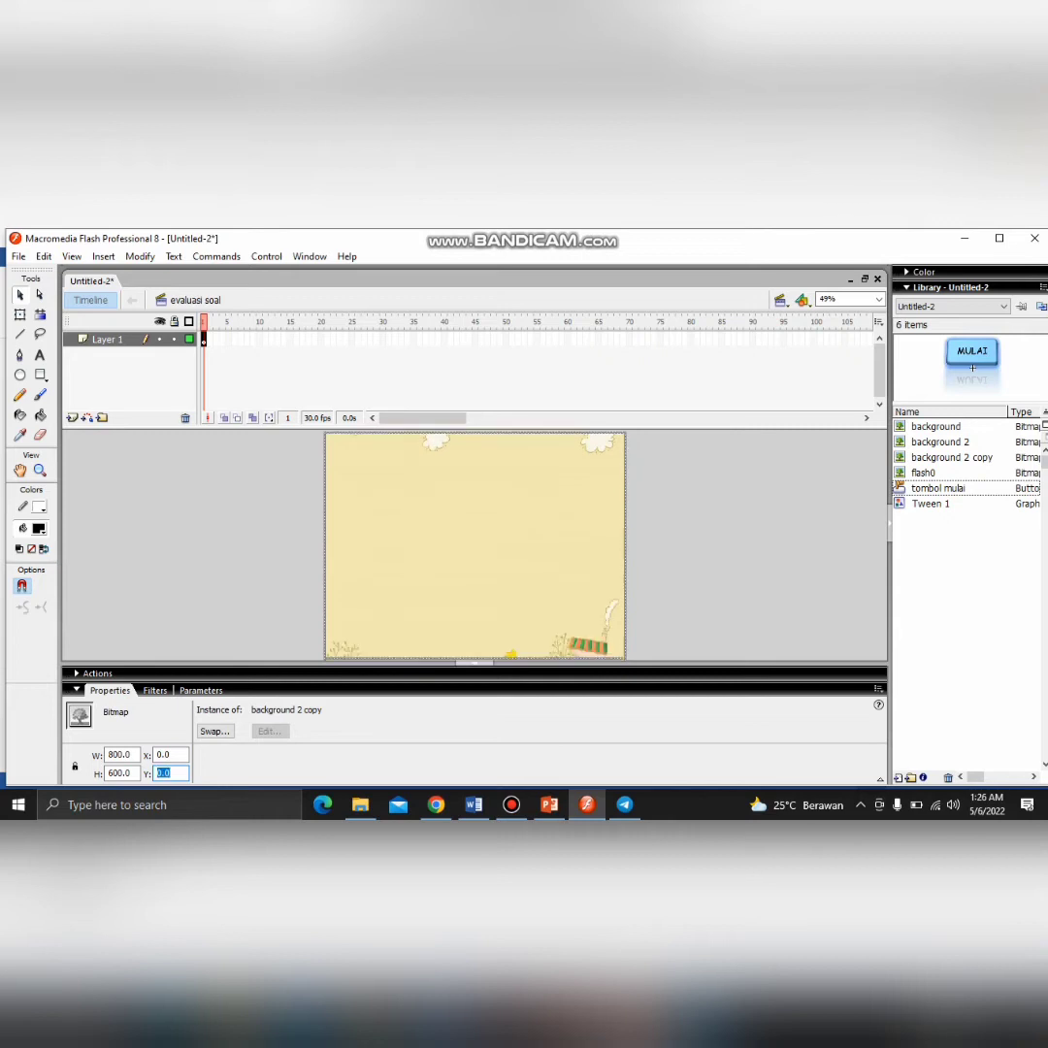
key("ctrl+F3")
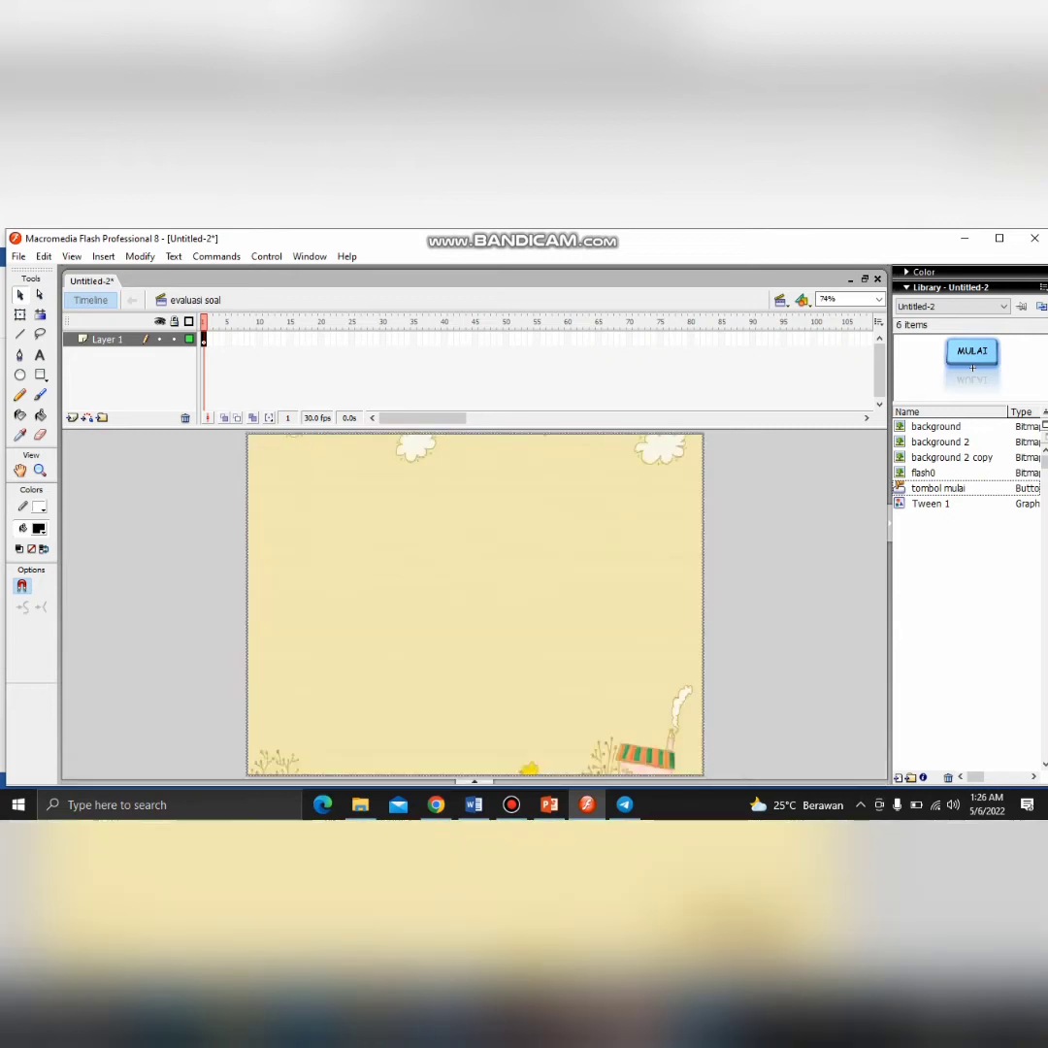
Rename the background image's layer "background"
double_click(107, 339)
key("BackSpace")
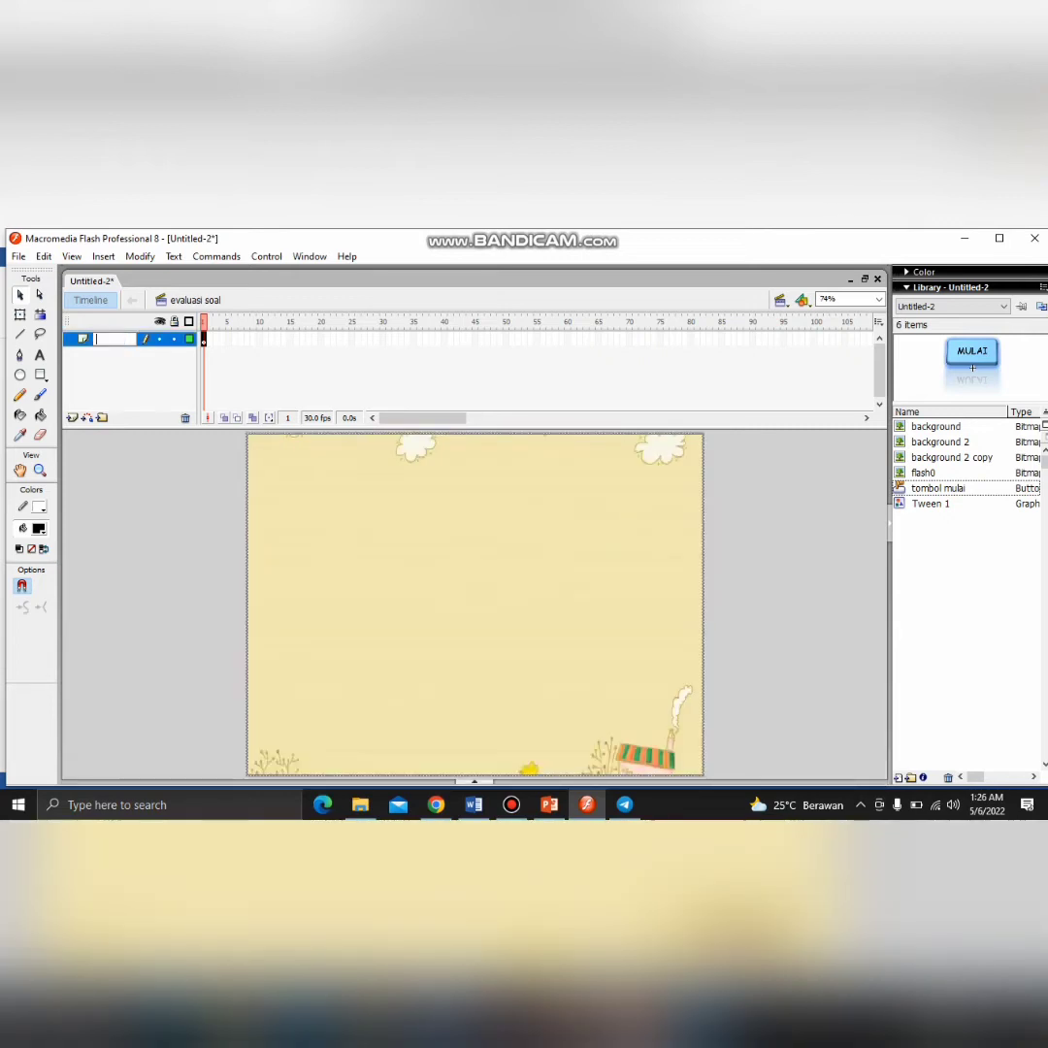
type("background")
key("Return")
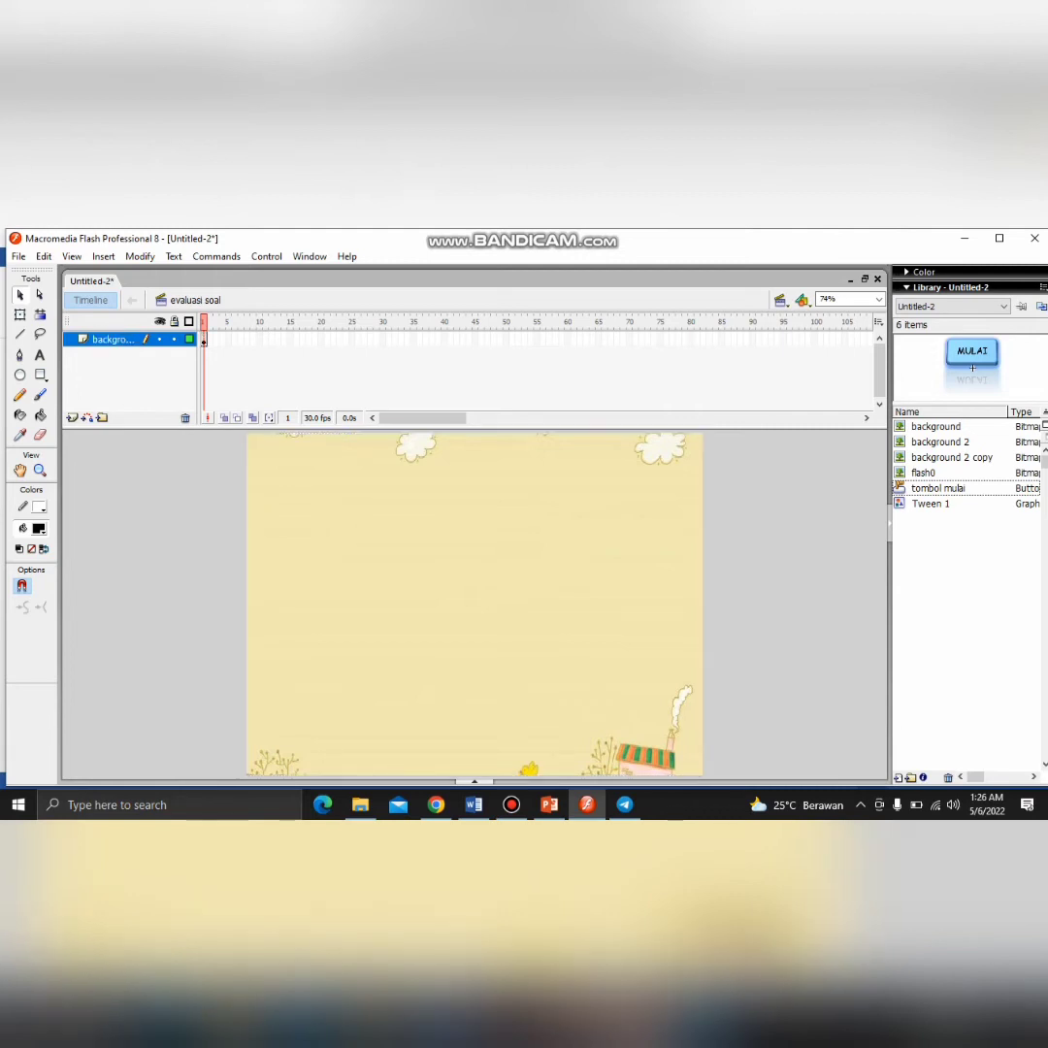
Add a new layer above the background layer and name it "soal"
left_click(72, 419)
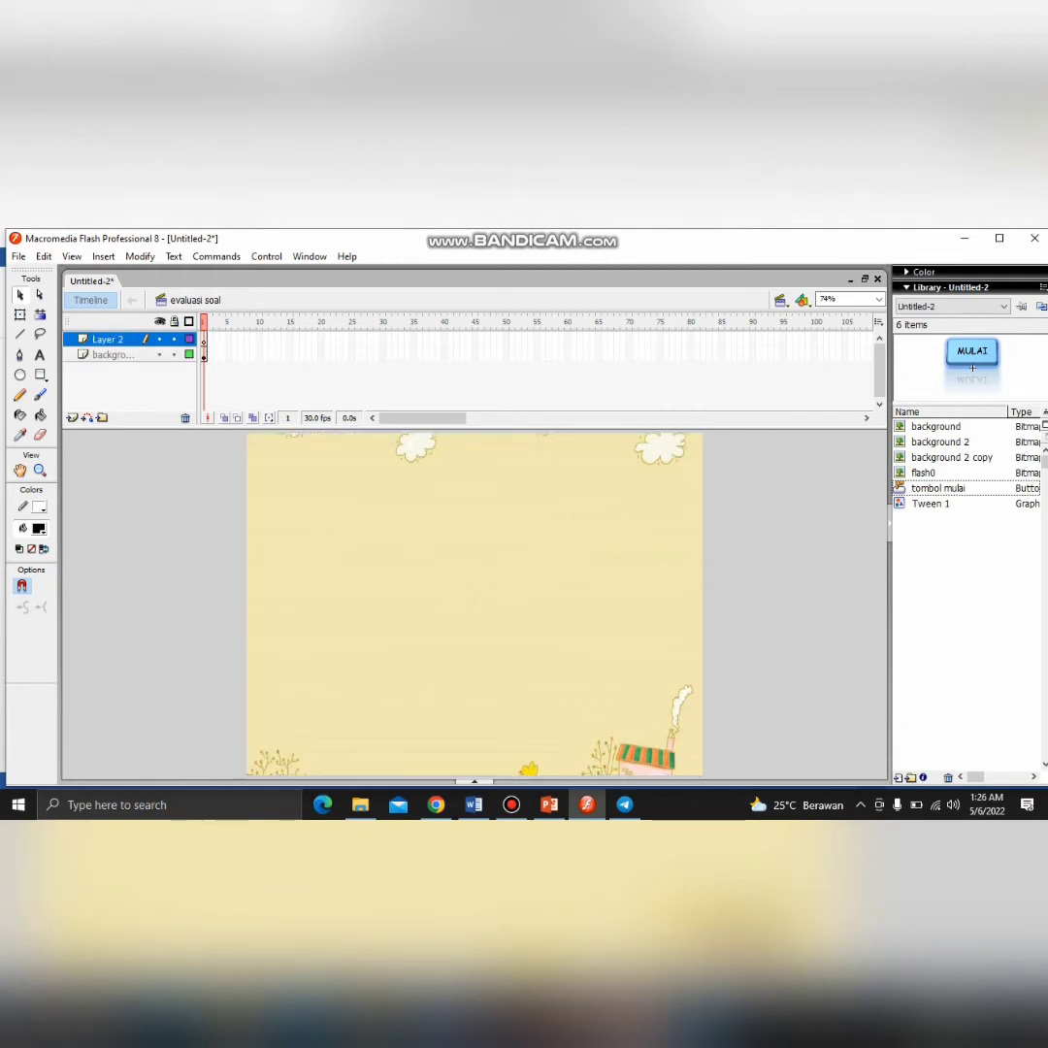
double_click(108, 339)
key("BackSpace")
type("soal")
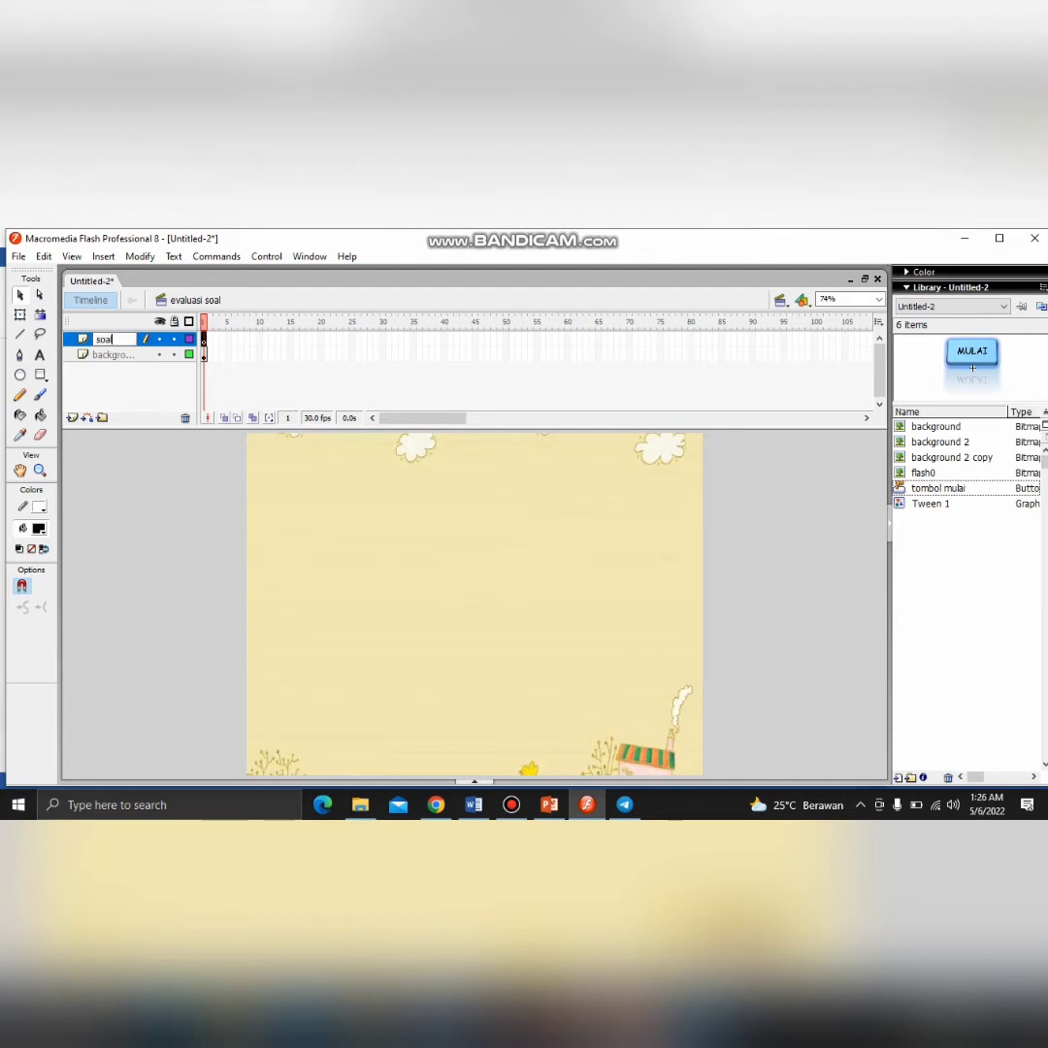
key("Return")
Add the question text beginning "Seorang ahli mesin ingin membuat sebuah mesin" and ending "Rp 100.000 per-meter…" on the soal layer
left_click(40, 355)
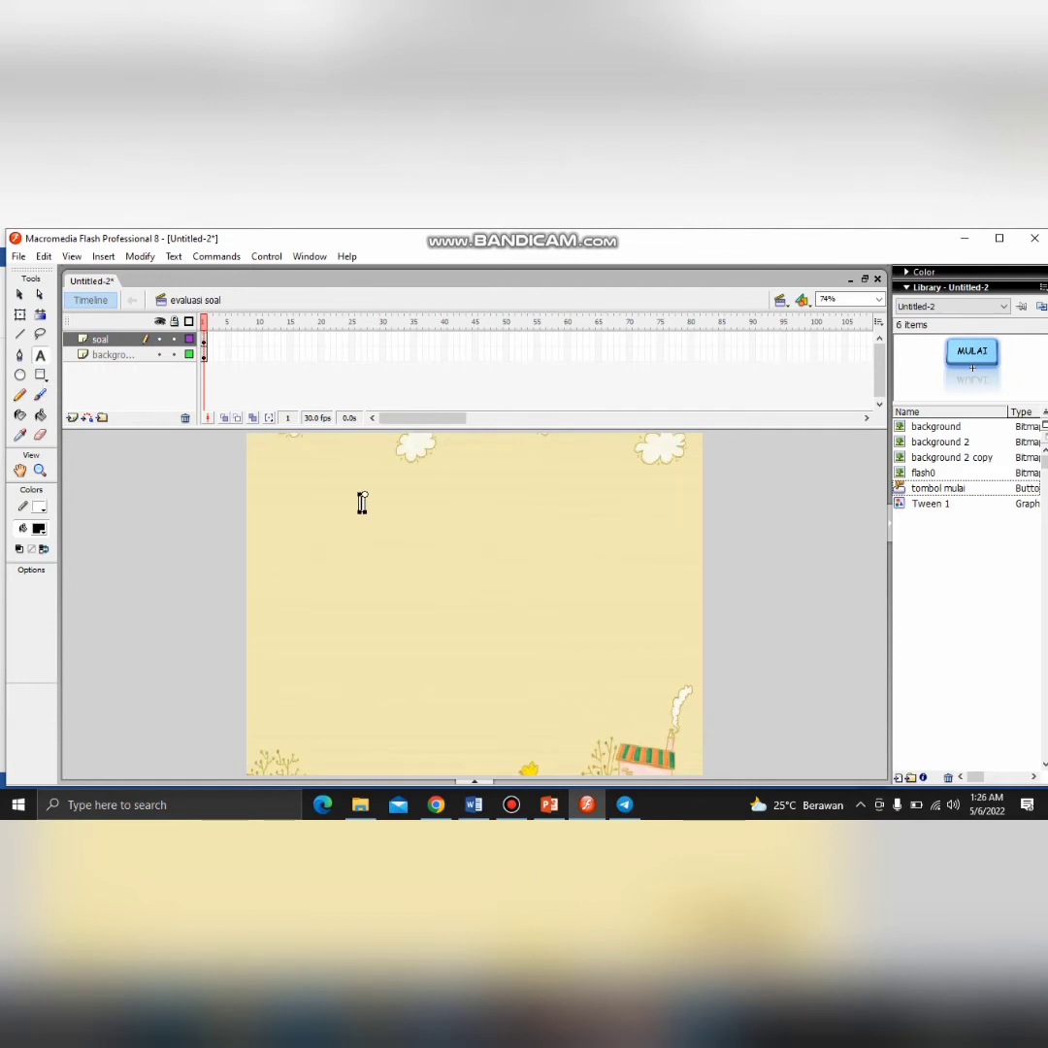
left_click(361, 501)
type("Seorang ahli mesin ingin  membuat sebuah mesin. Jika setiap mesin membutuhkan 2 rotator berbentuk lingkaran dengan jari-jari masing masingnya 5m dan 8 m. Jika jarak antara pusat rotator tersebut harus 5 meter. Hitunglah berapa harga yang harus dibayar untuk membeli panjang tali penghubung rotator tersebut, bila harga tali tersebut Rp 100.000 per-meter..")
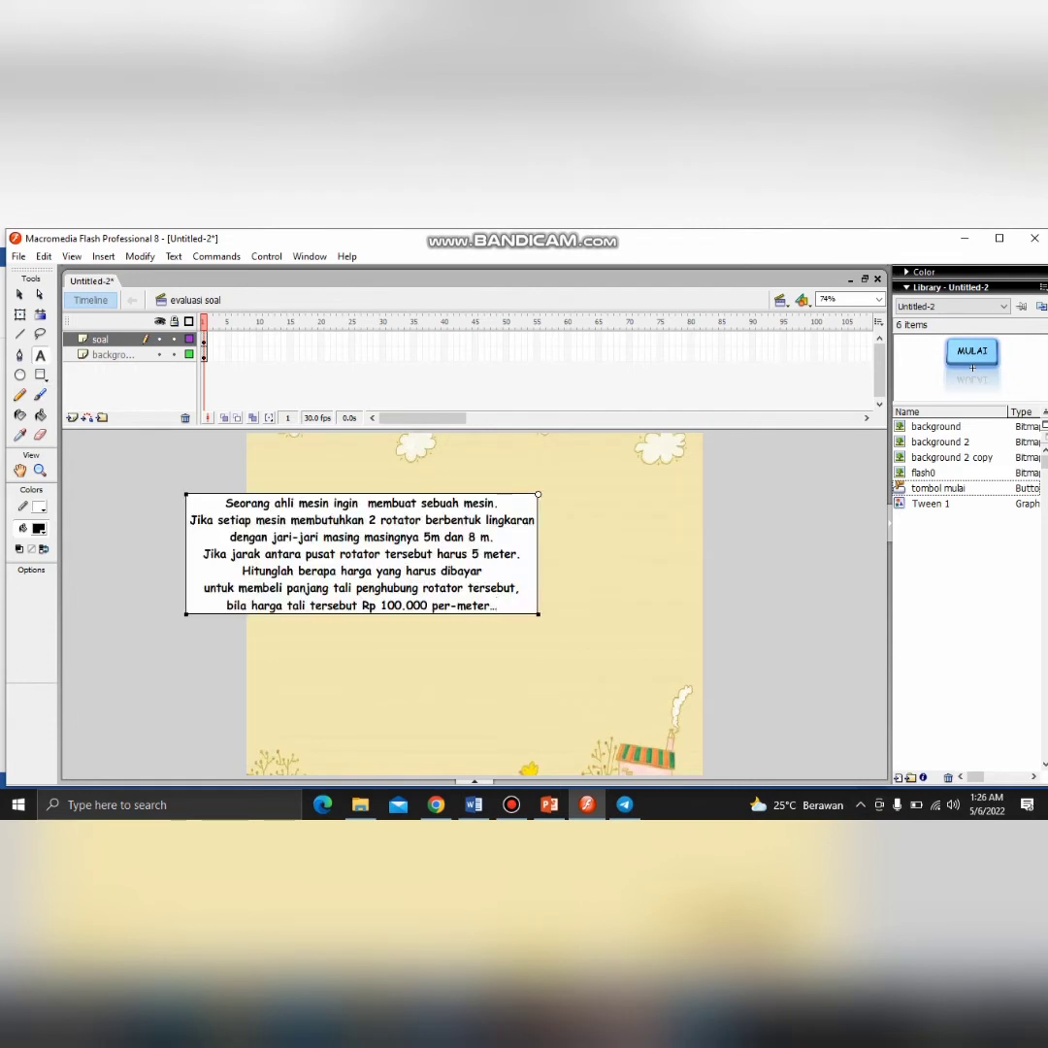
key("Escape")
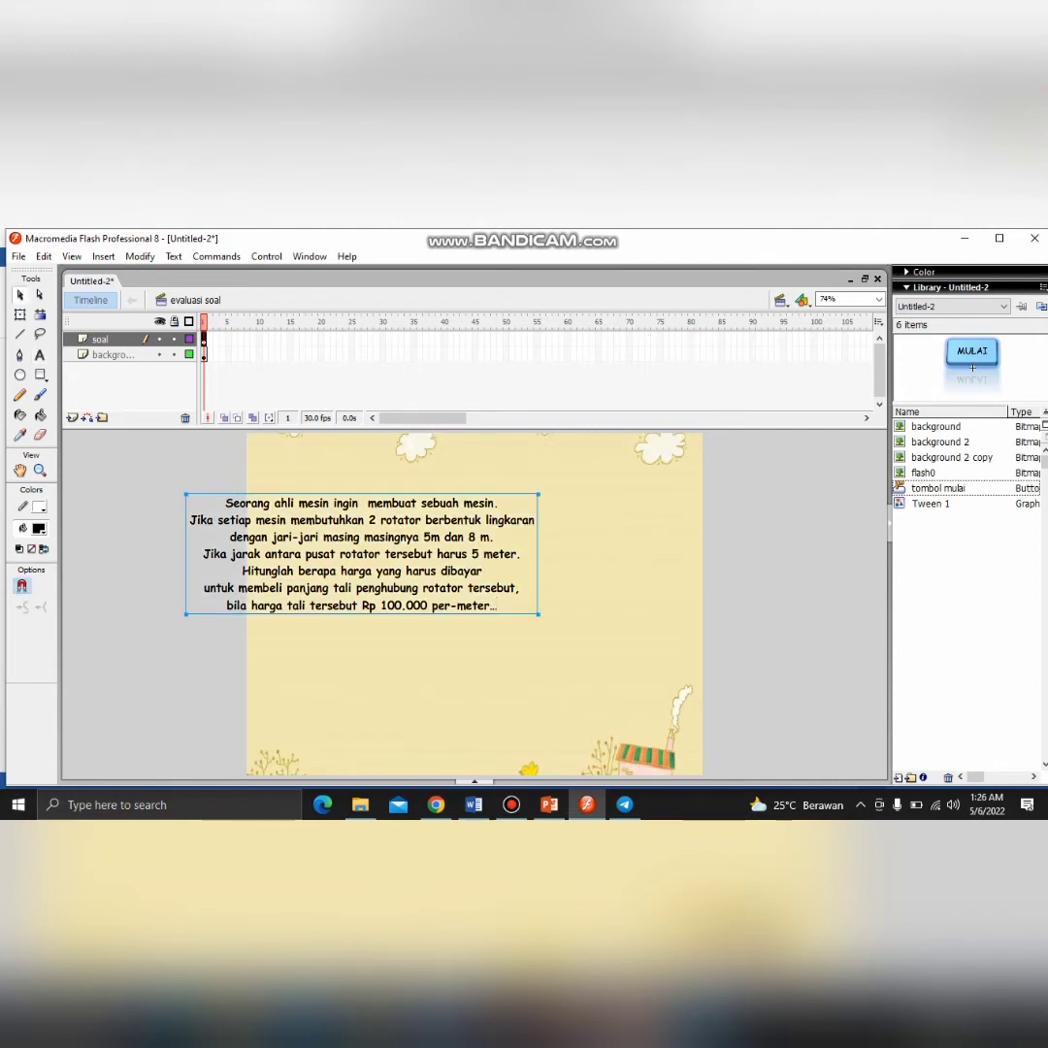
Insert the heading "SOAL 1" above the question paragraph, followed by a blank line
double_click(496, 605)
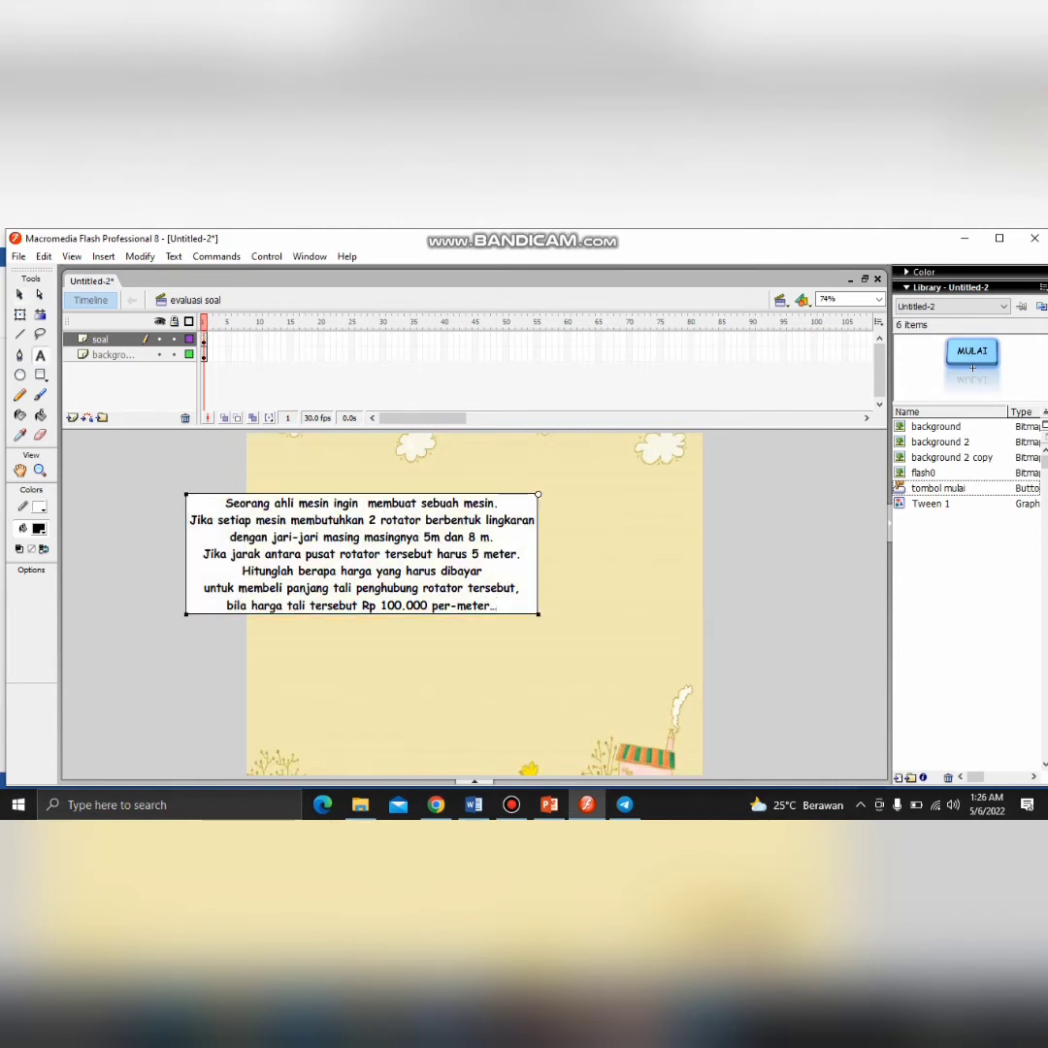
left_click(225, 502)
key("Return")
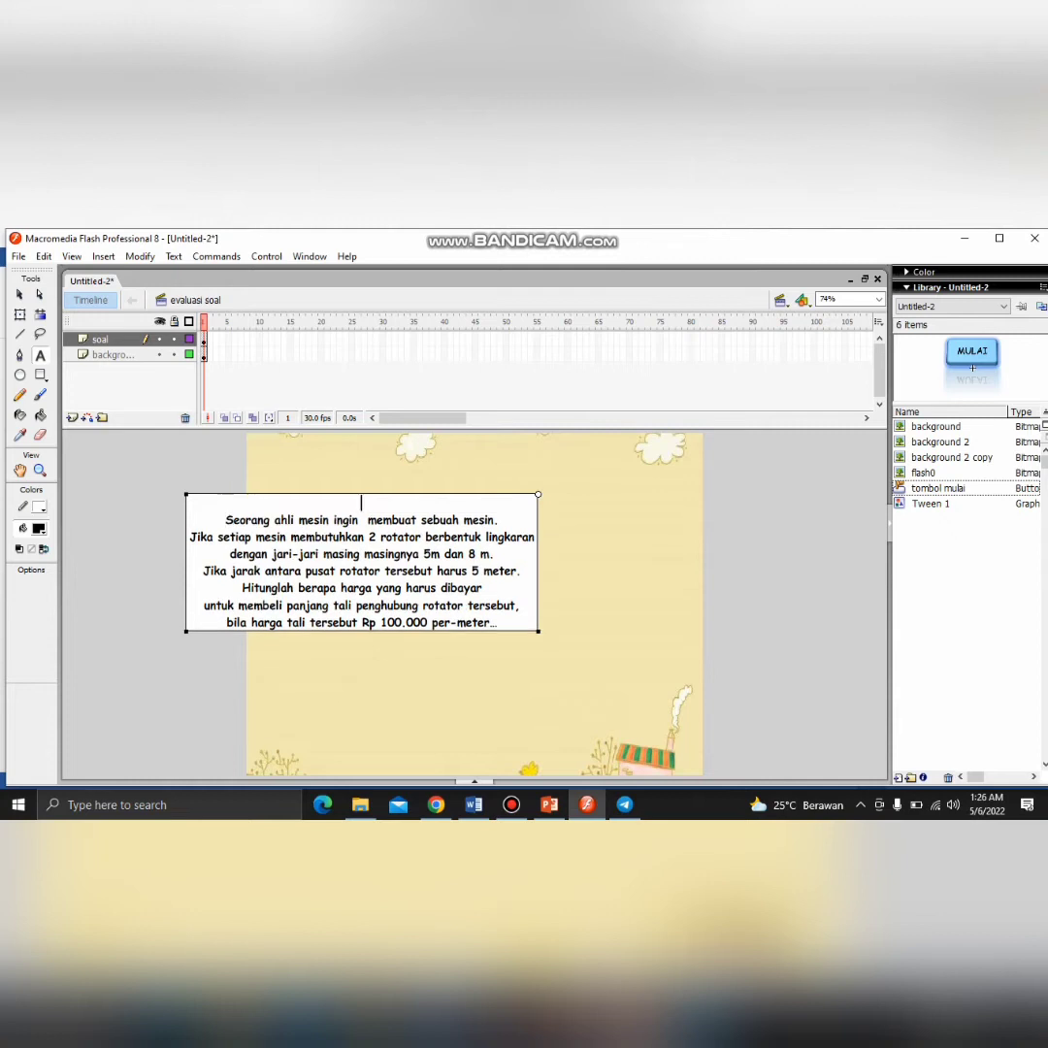
type("SOAL 1")
key("Return")
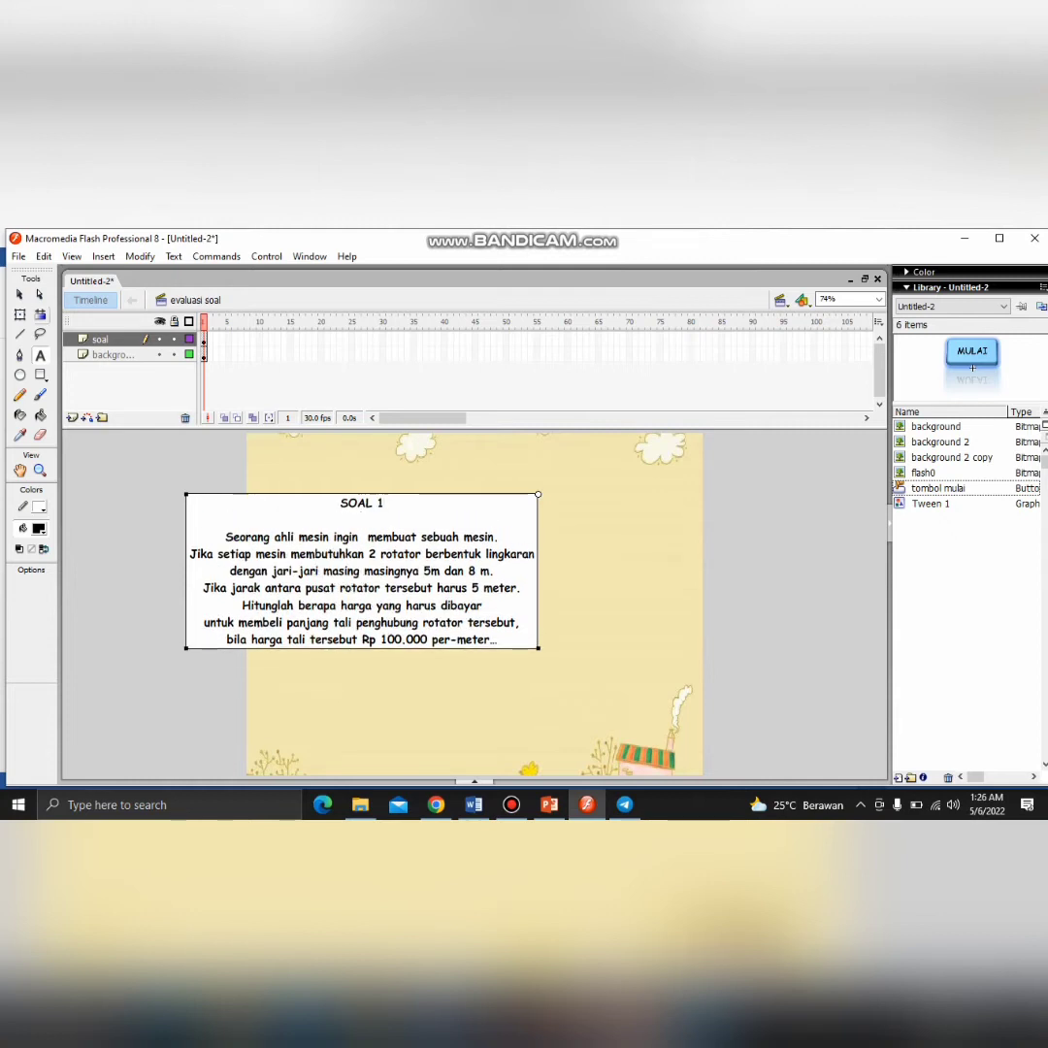
Move the question text block to the horizontal centre of the stage, near its upper edge
left_click(19, 295)
left_click_drag(362, 570, 477, 561)
key("shift+Up")
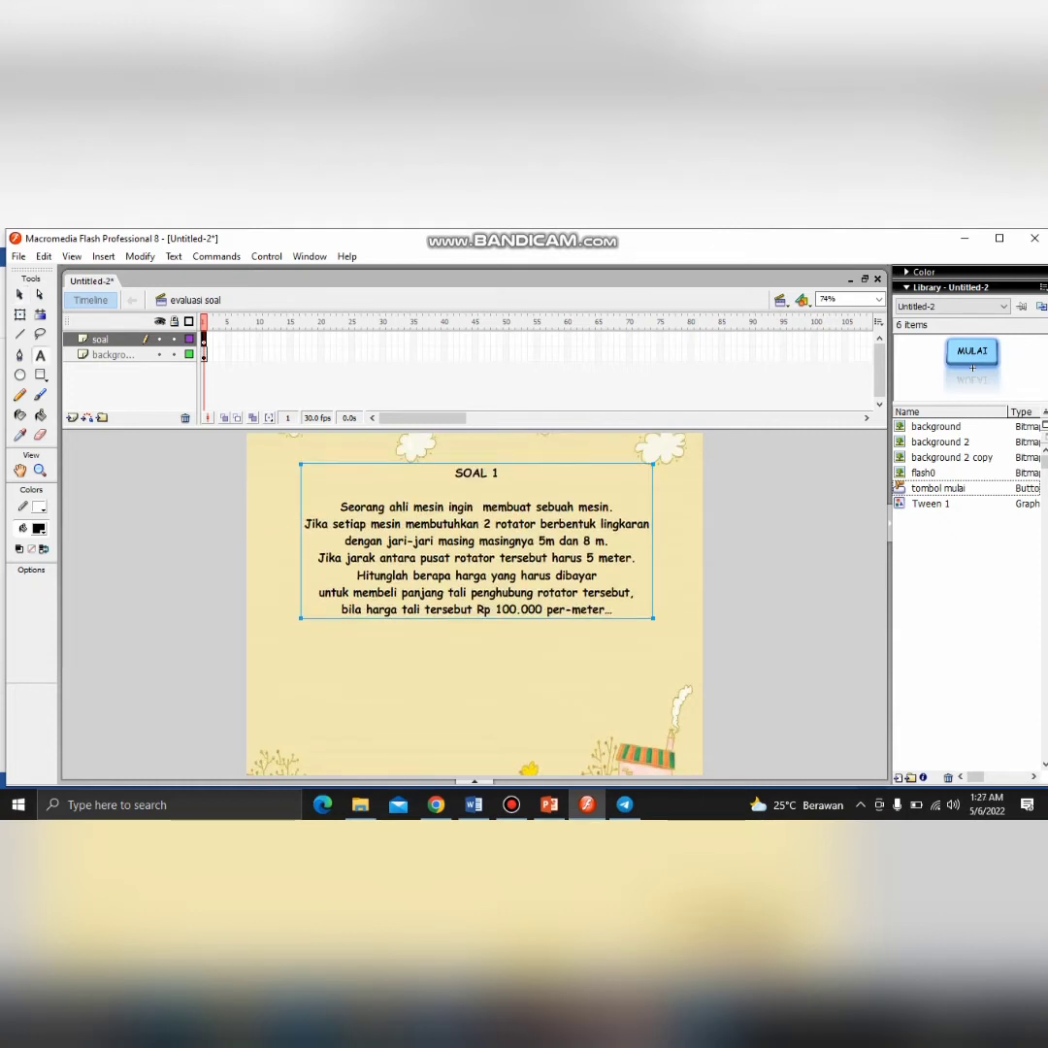
Widen the letter spacing of the question paragraph below the heading by three increments and nudge the text block slightly down
double_click(341, 506)
left_click_drag(340, 507, 614, 610)
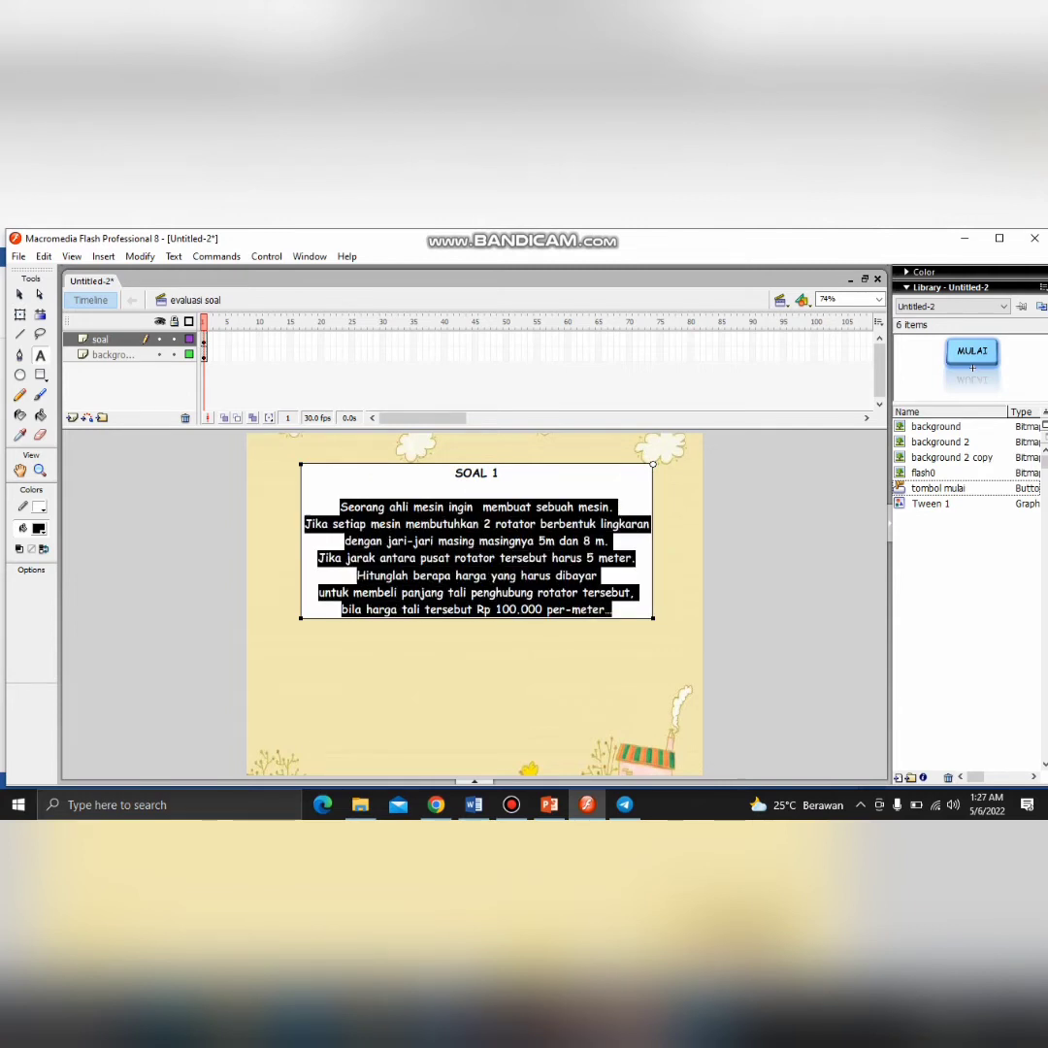
key("ctrl+alt+Right")
key("ctrl+alt+Right")
key("ctrl+alt+Right")
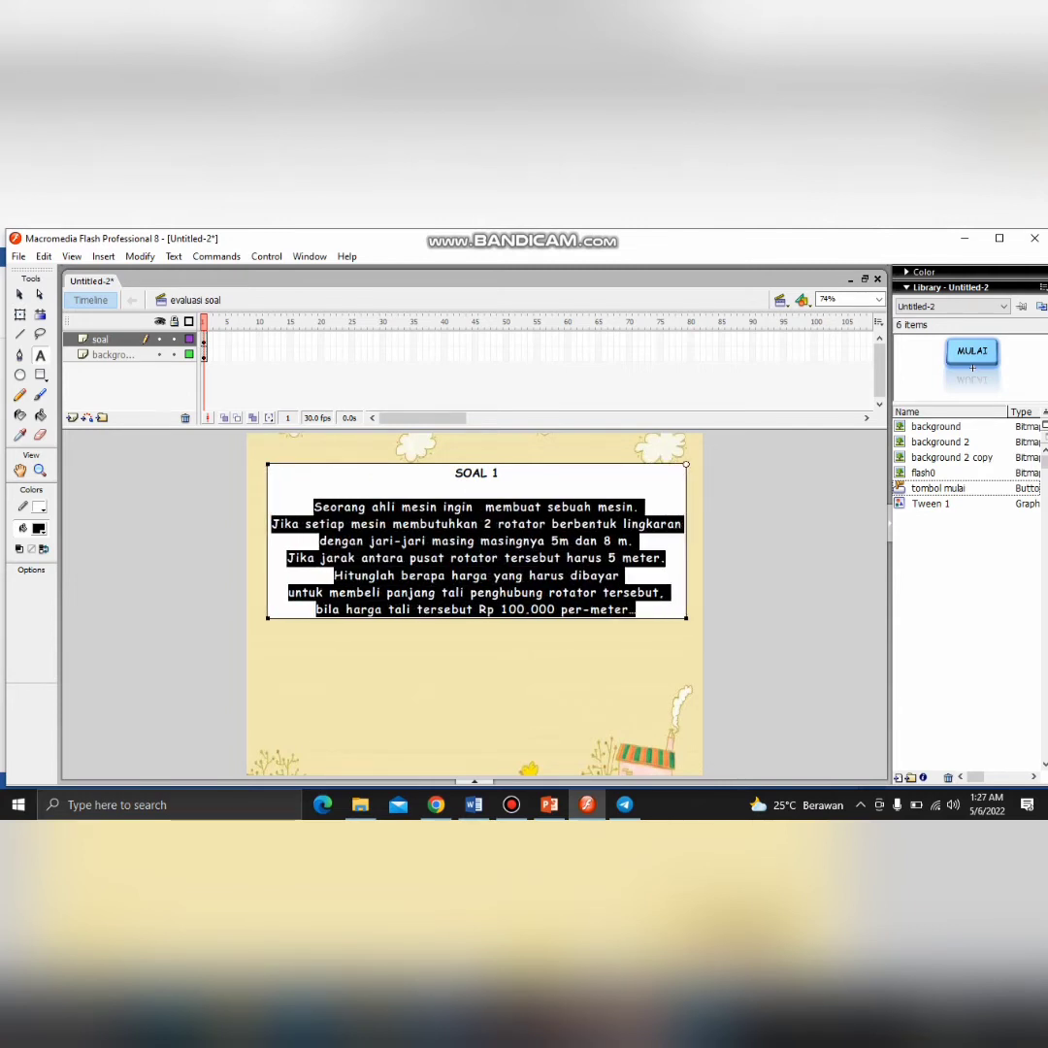
key("ctrl+alt+Left")
key("ctrl+alt+Right")
left_click(20, 295)
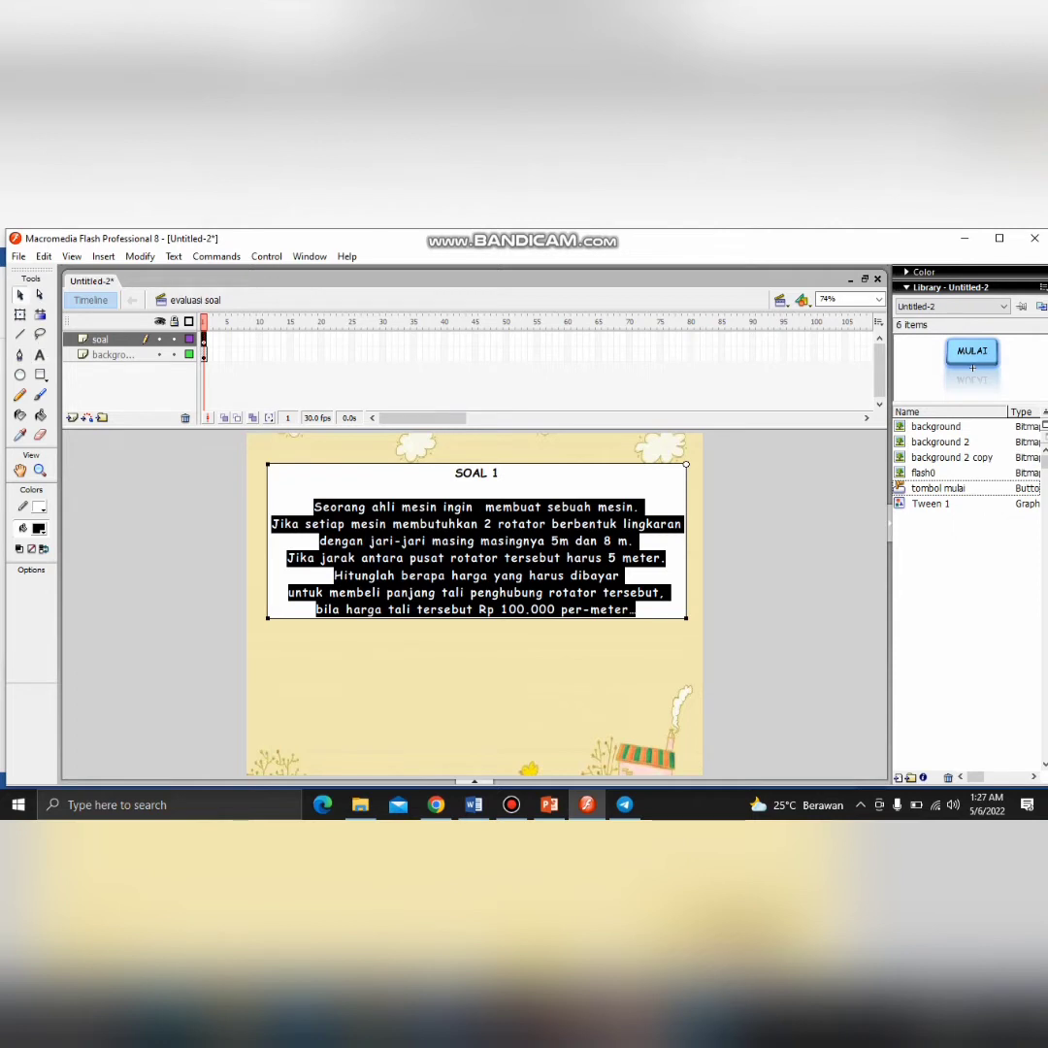
left_click_drag(476, 541, 475, 543)
left_click(781, 602)
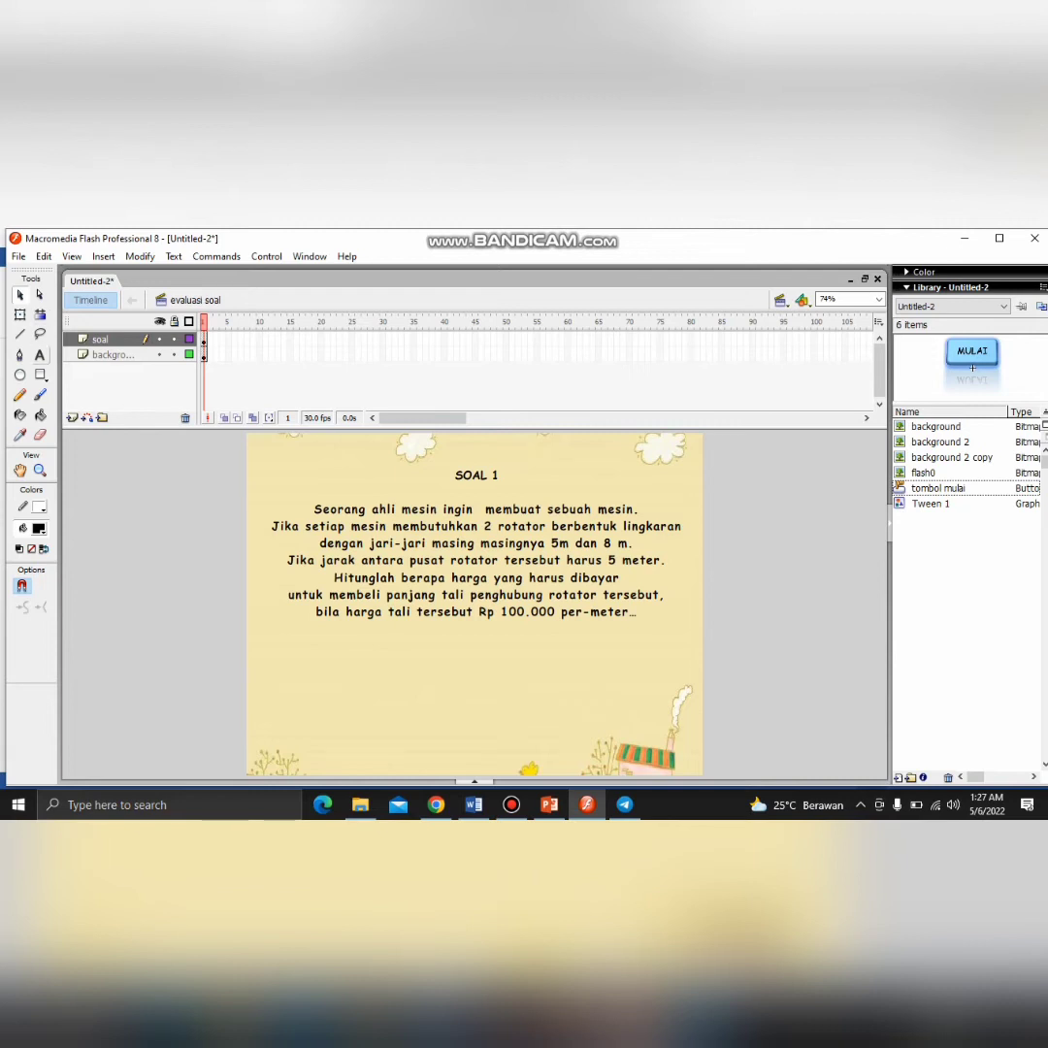
Add the answer option text "Rp. 4.019.000" below the question with the Text tool
left_click(40, 355)
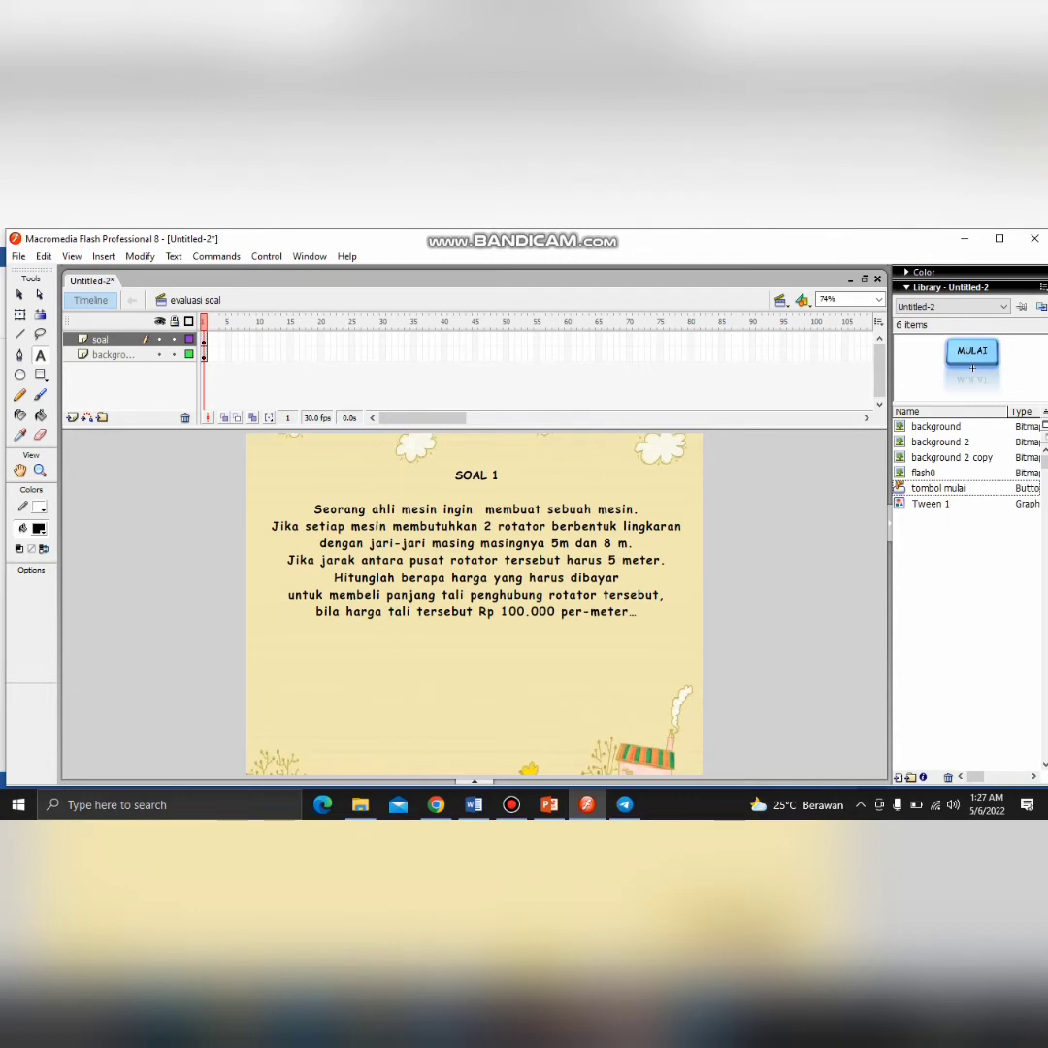
left_click(316, 632)
type("Rp. 4.019")
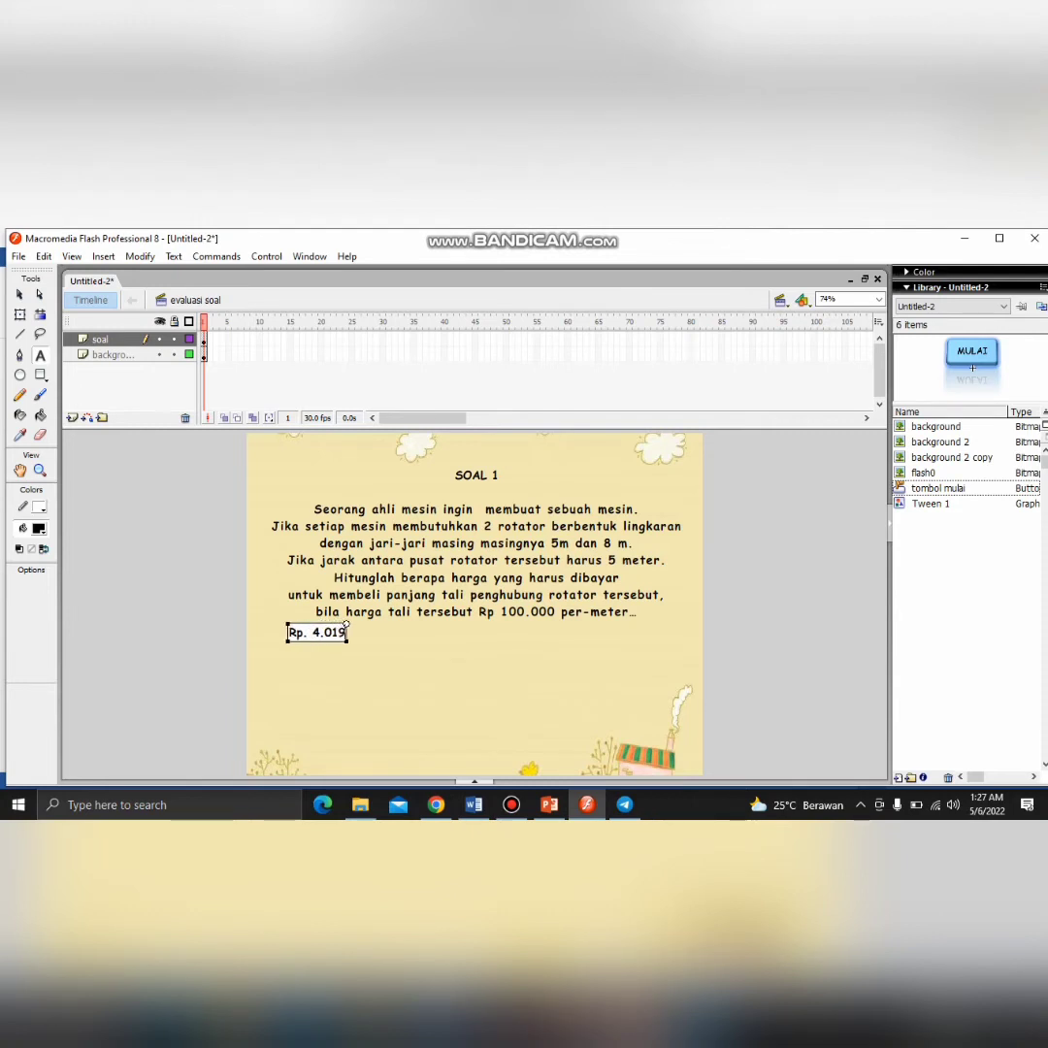
type(".000")
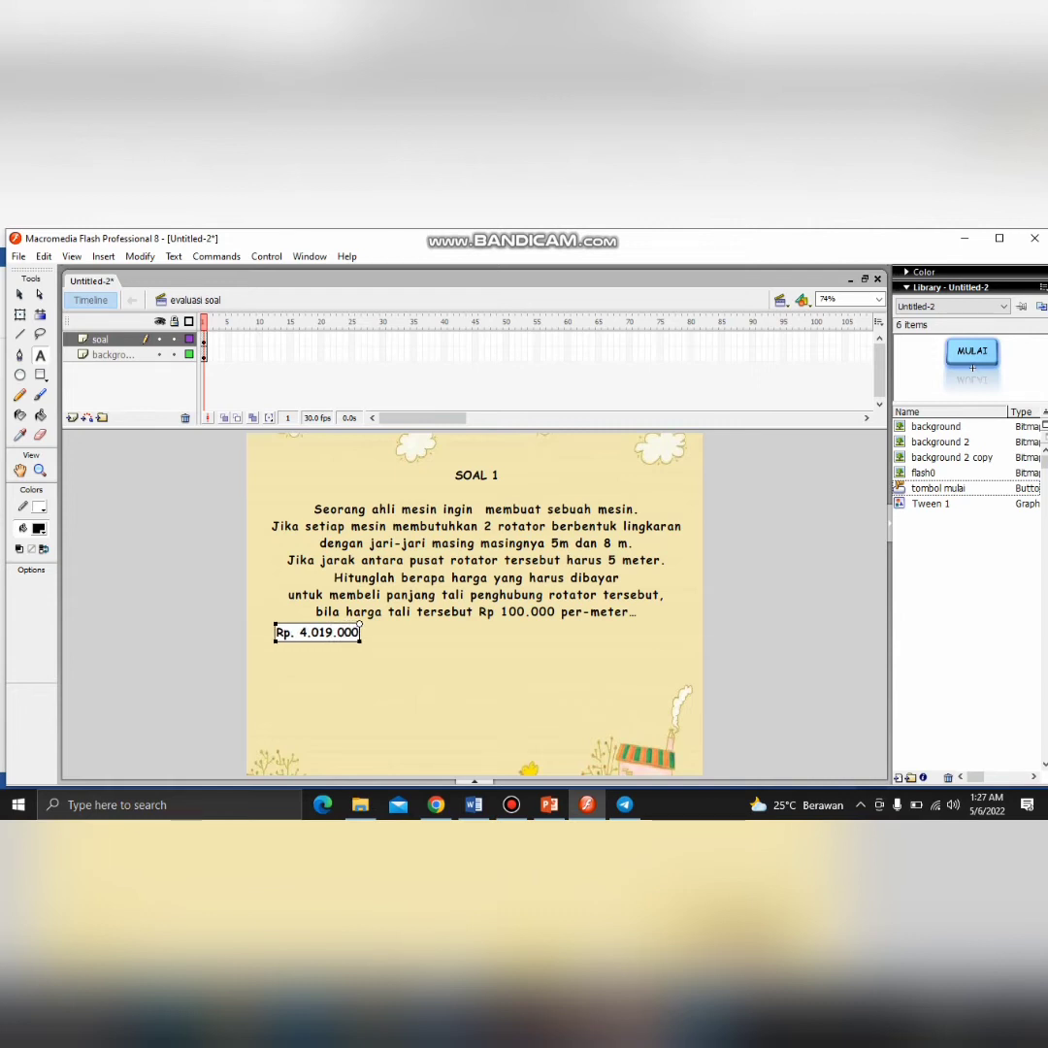
left_click(19, 295)
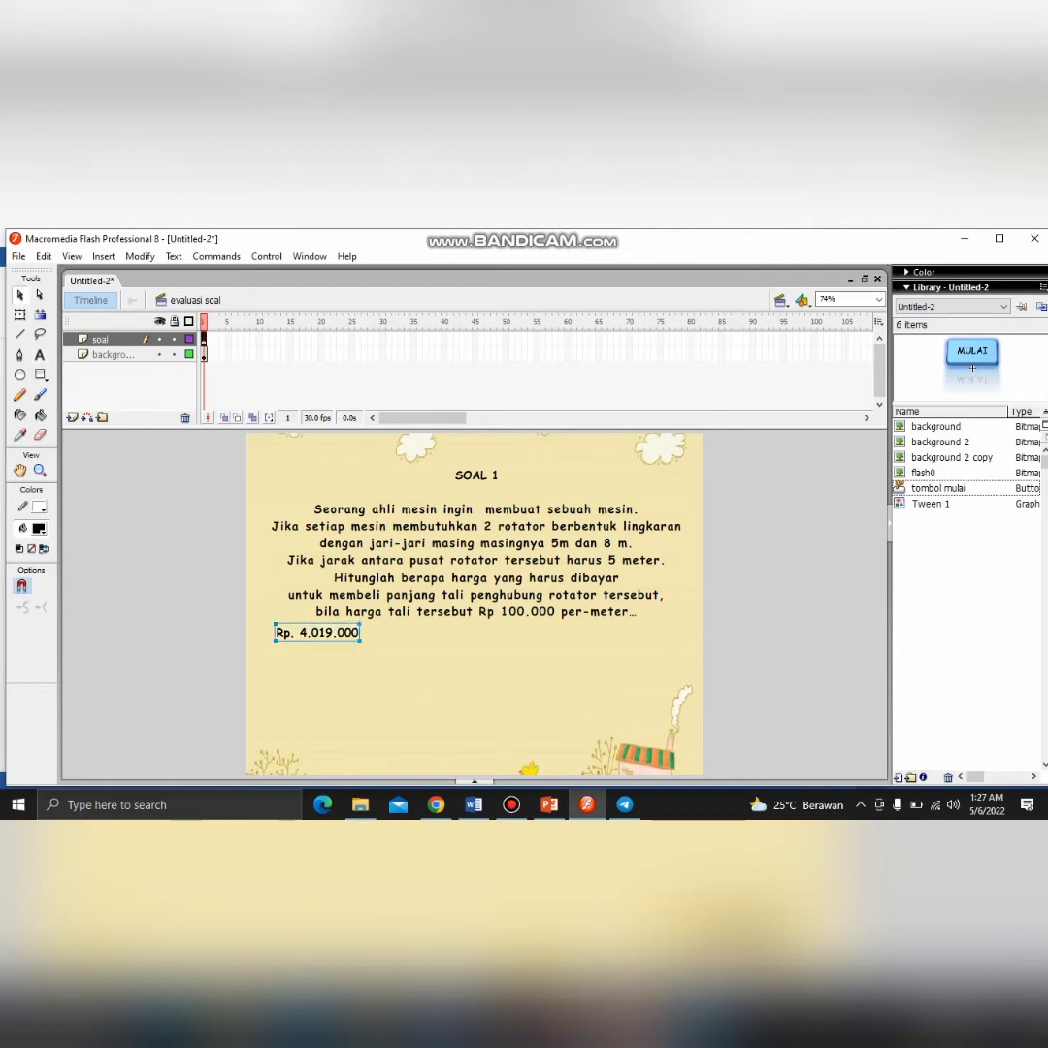
Duplicate the "Rp. 4.019.000" option and arrange four copies in two rows and two columns below the question
left_click_drag(317, 632, 336, 687)
key("ctrl+v")
left_click_drag(475, 603, 569, 647)
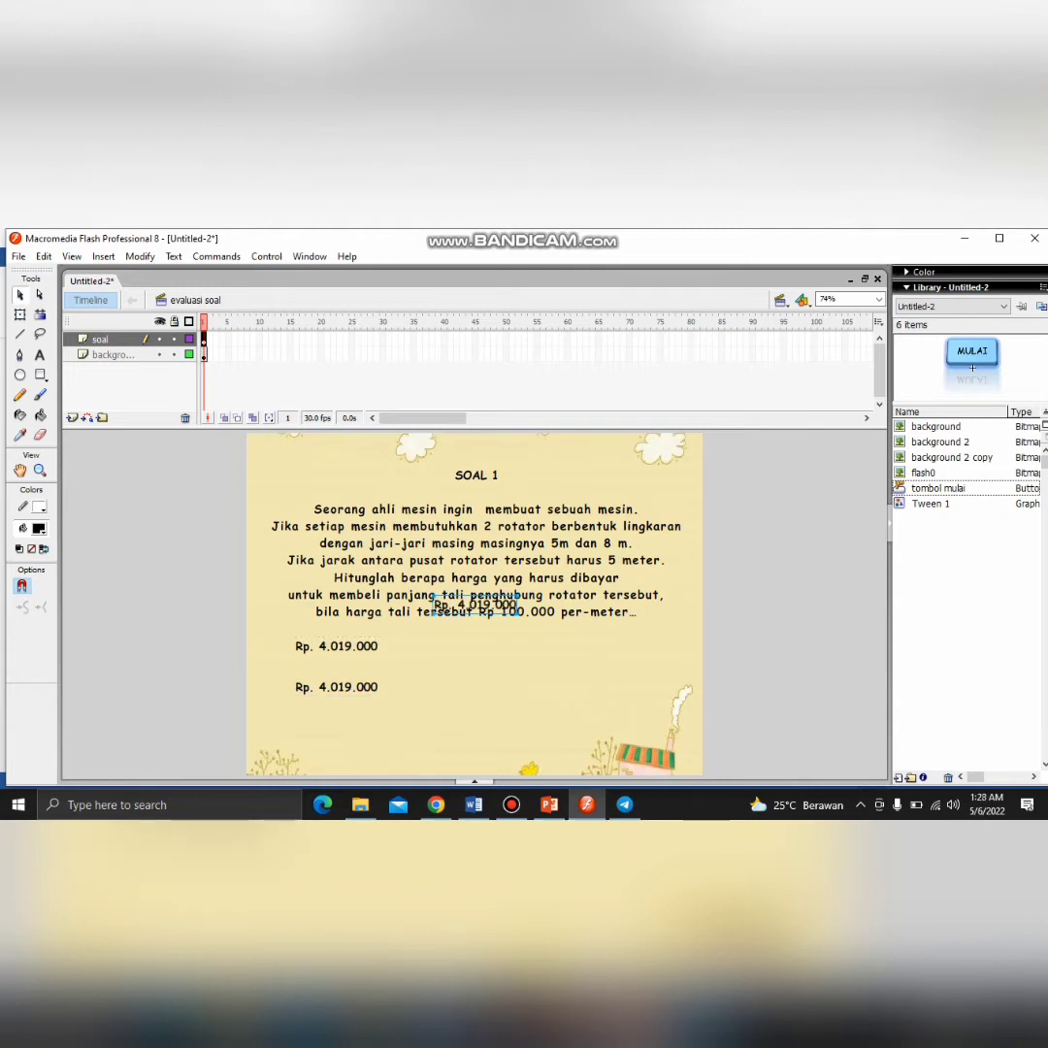
key("ctrl+v")
left_click_drag(475, 604, 570, 687)
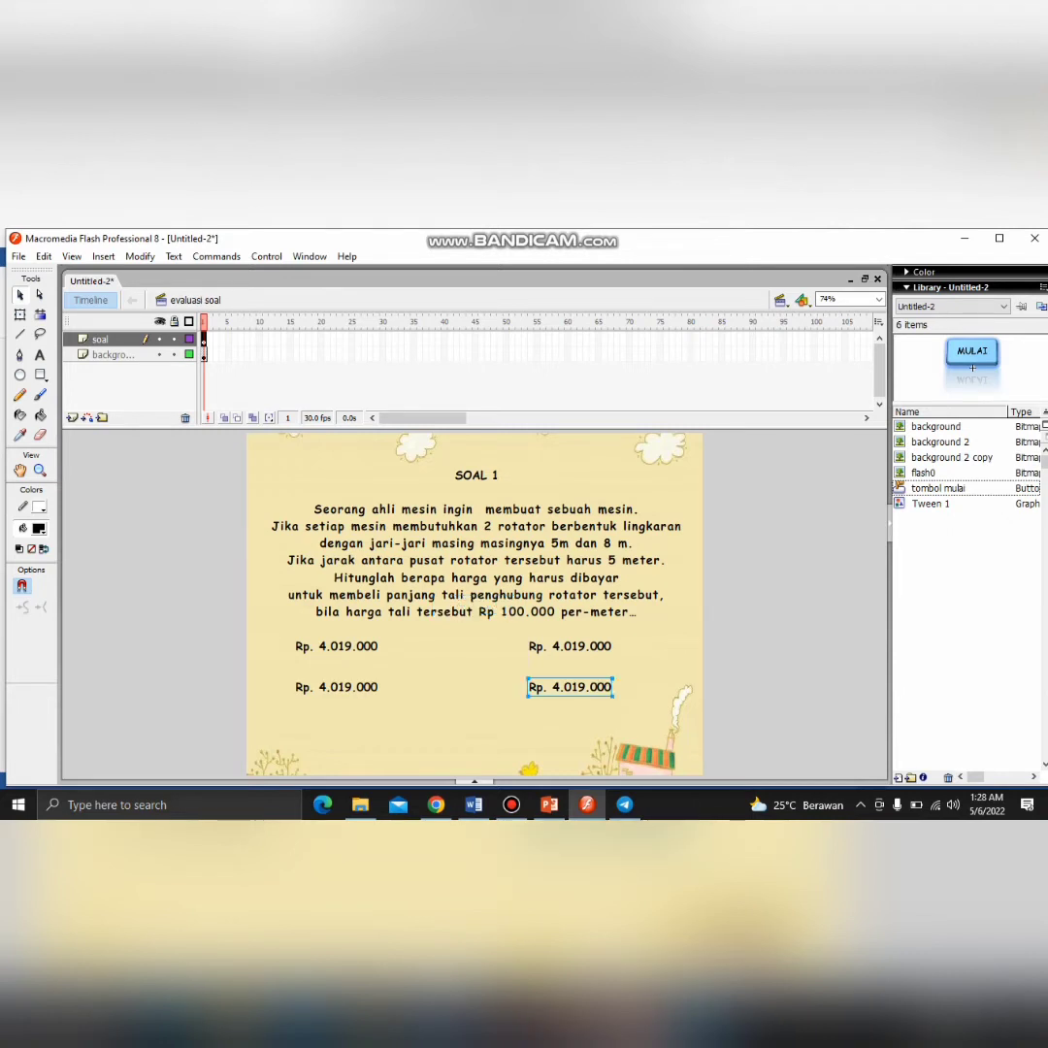
left_click(336, 687)
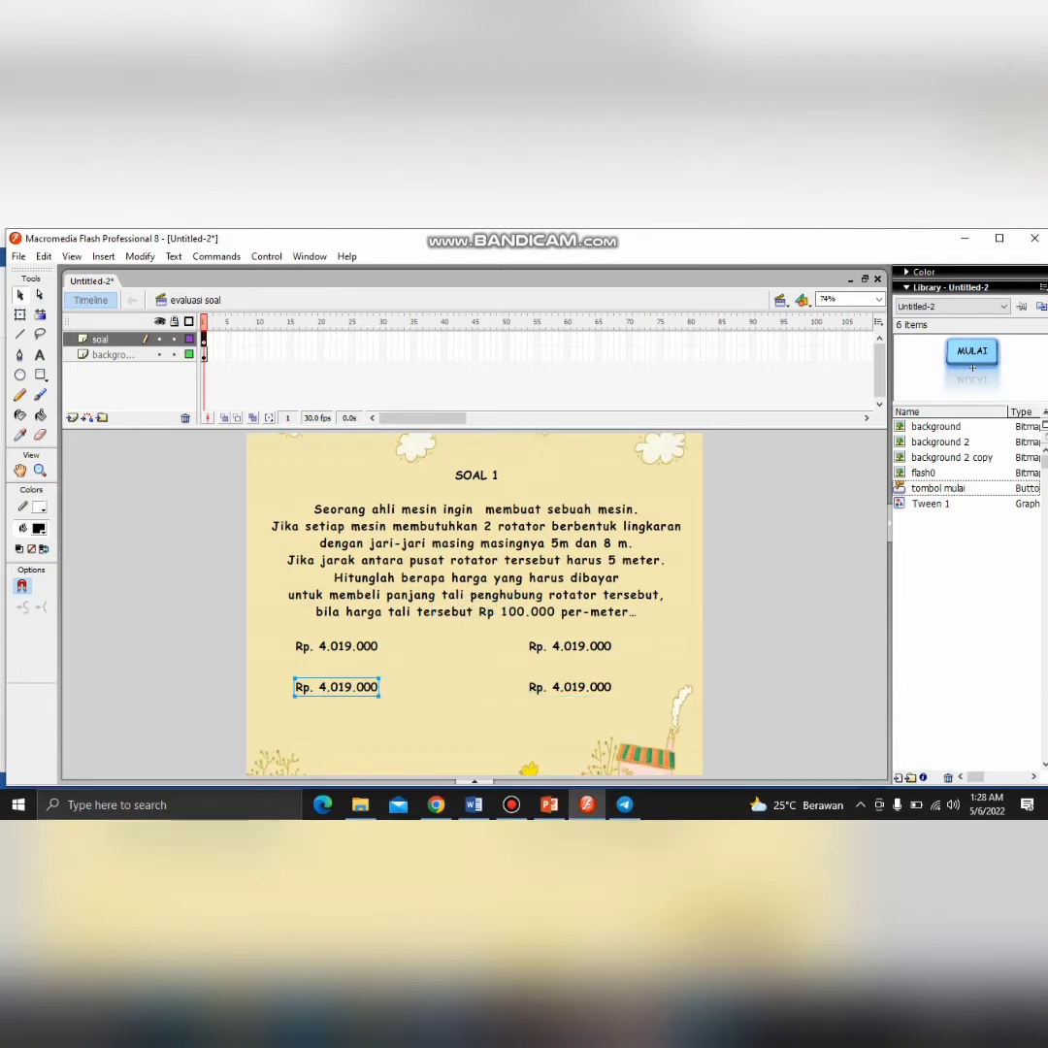
Change the answer option in the second row of the first column to "Rp. 5.819.000"
double_click(337, 687)
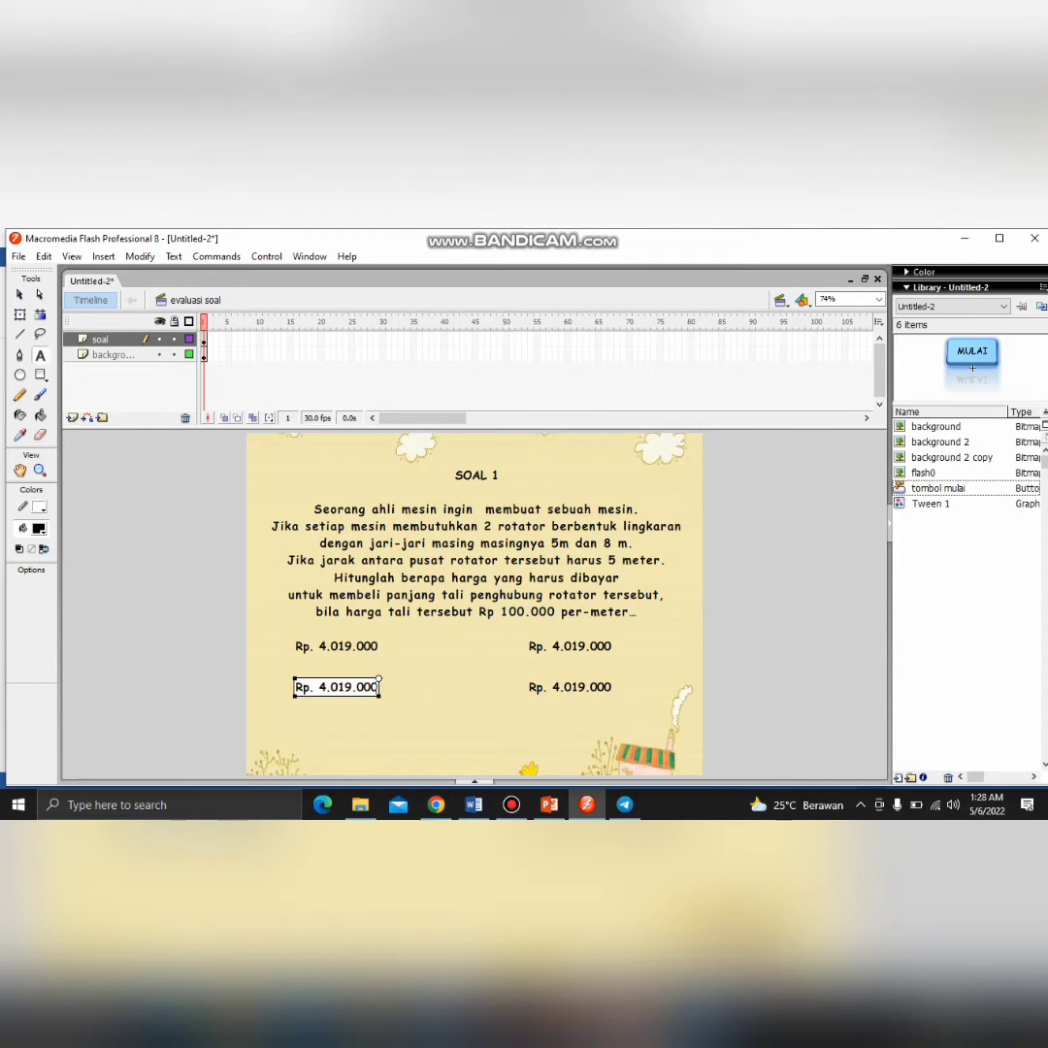
left_click(336, 687)
key("BackSpace")
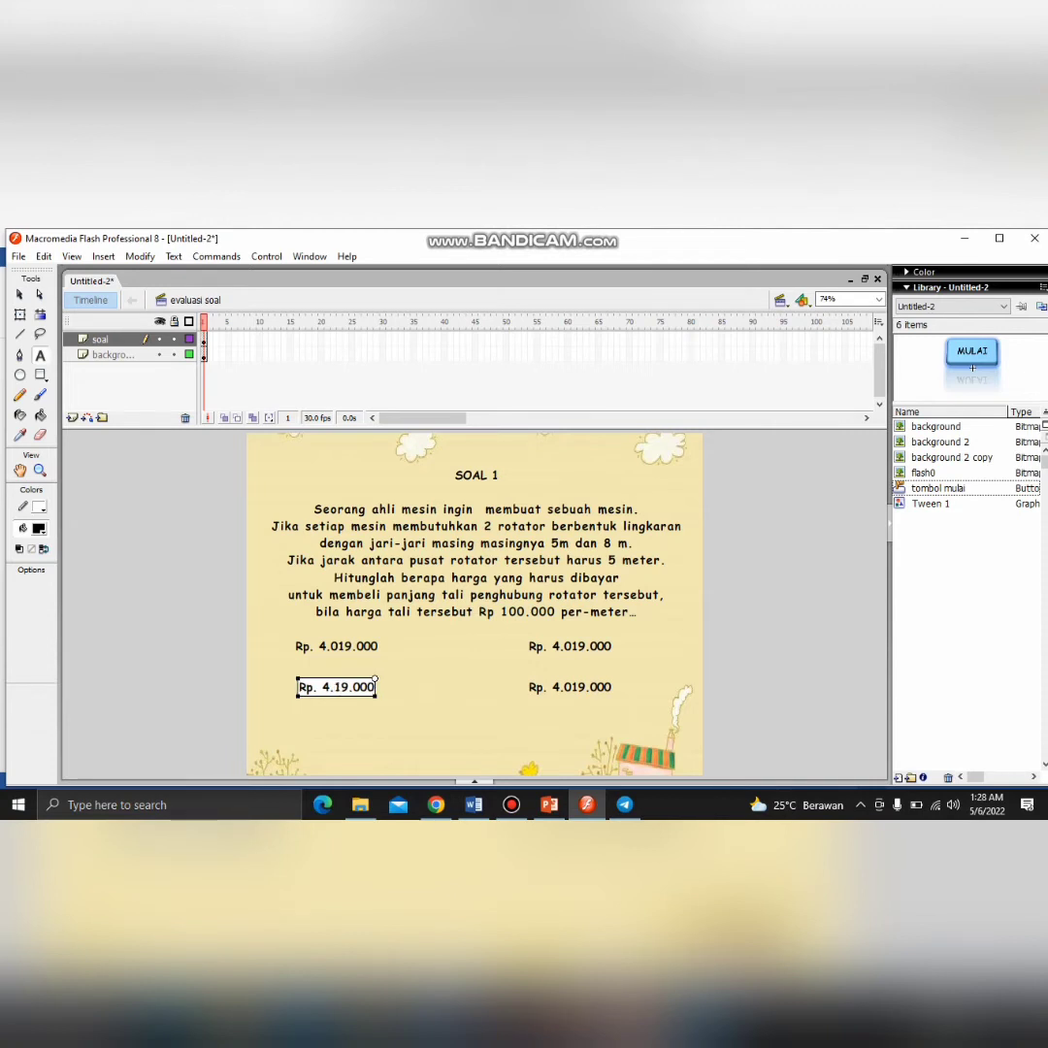
type("8")
left_click(326, 687)
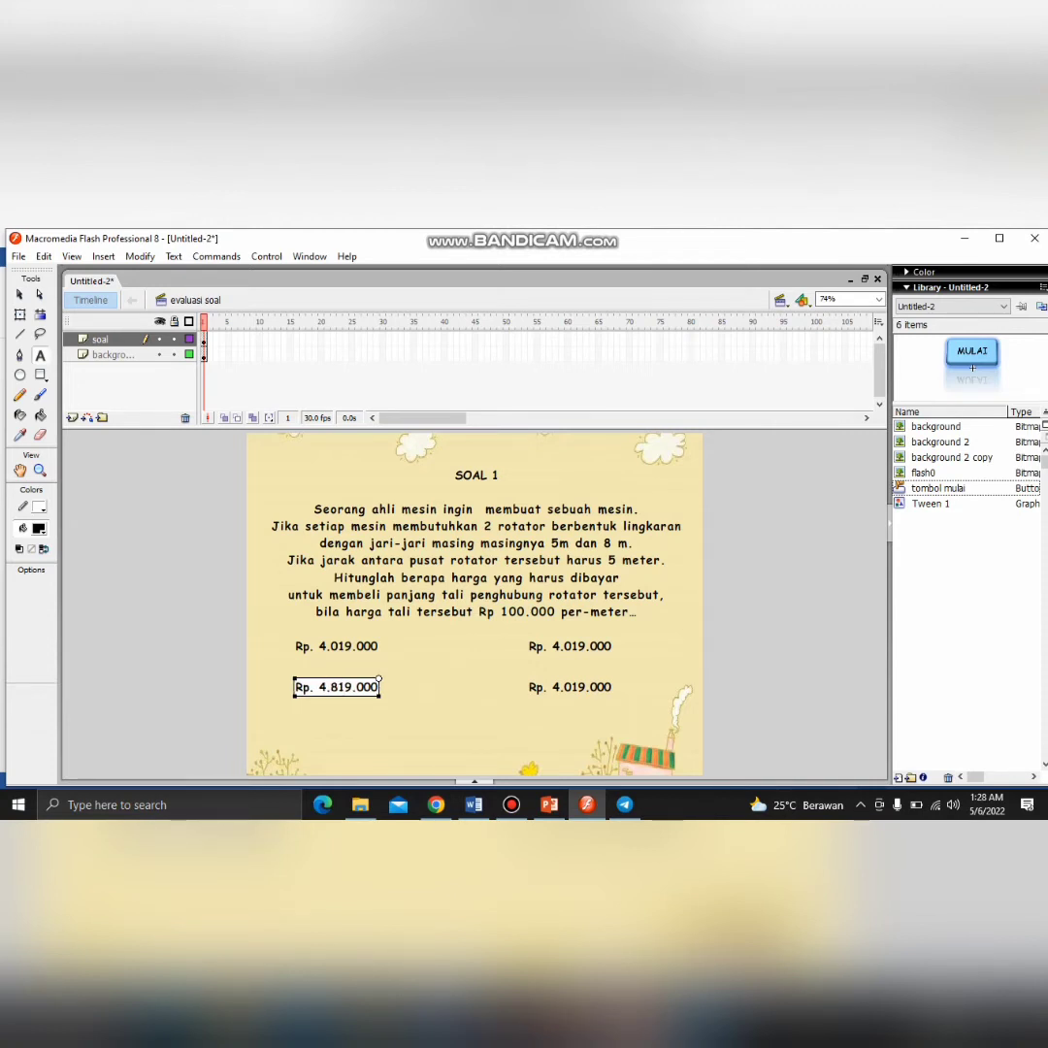
key("BackSpace")
type("5")
Change the first-row option in the second column to "Rp. 4.819.000"
left_click(570, 646)
key("BackSpace")
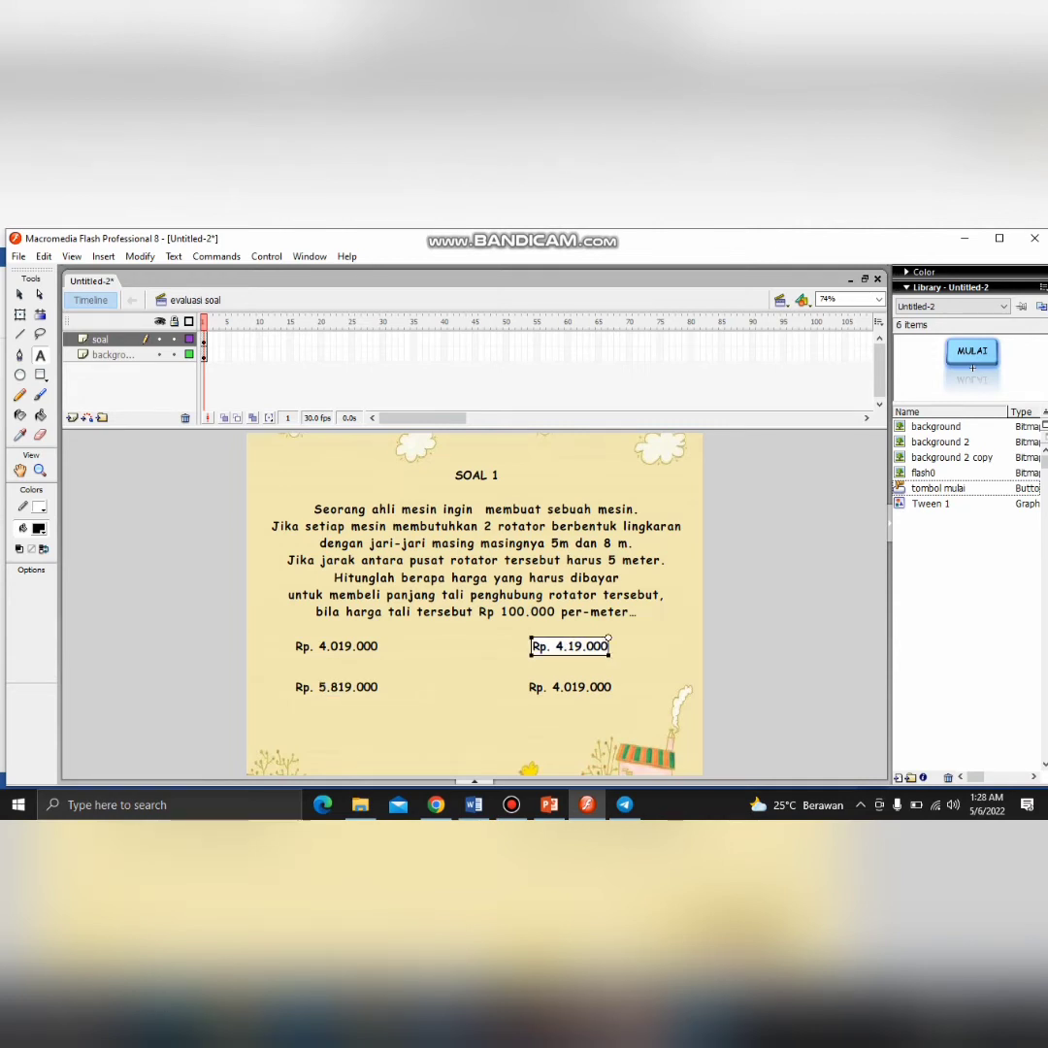
type("8")
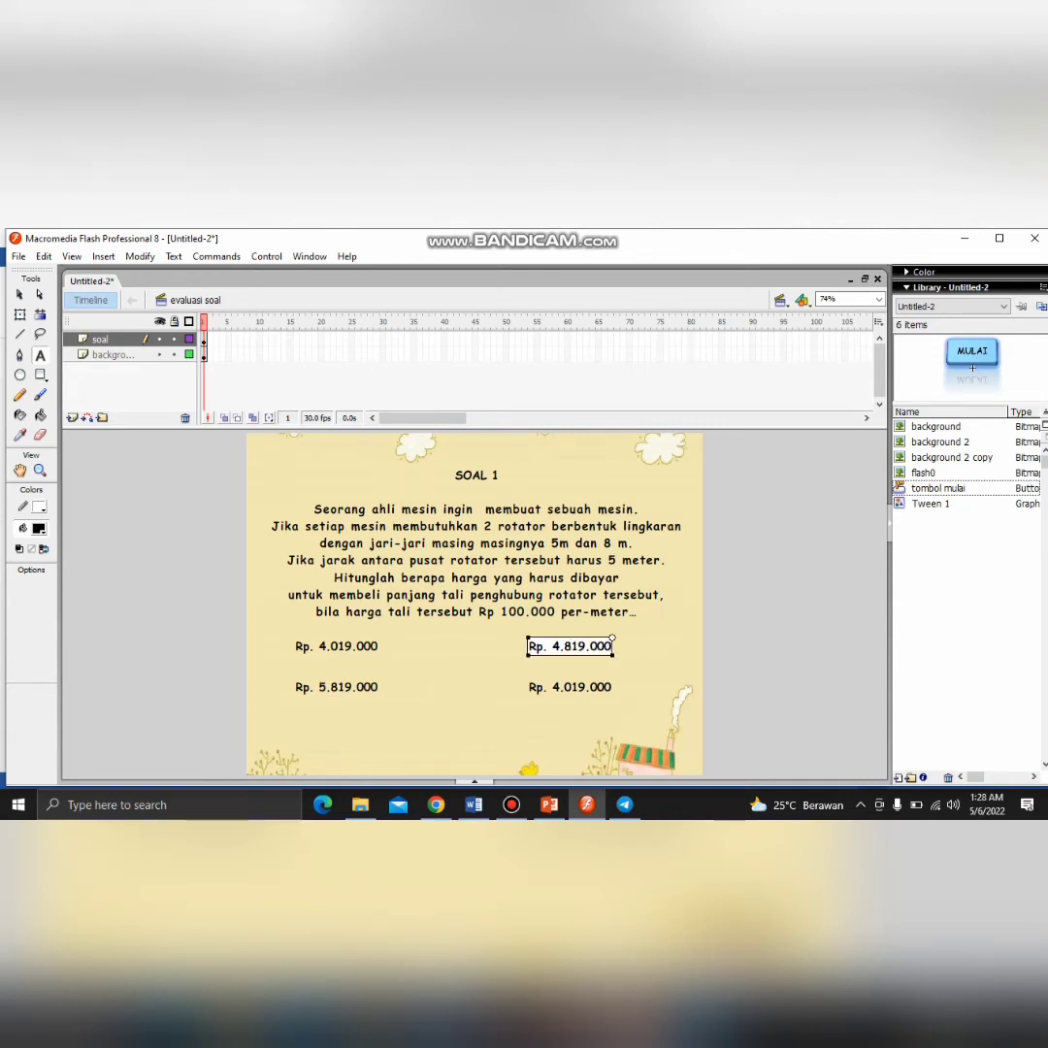
Change the second-row option in the second column to "Rp. 3.819.000"
left_click(570, 687)
key("BackSpace")
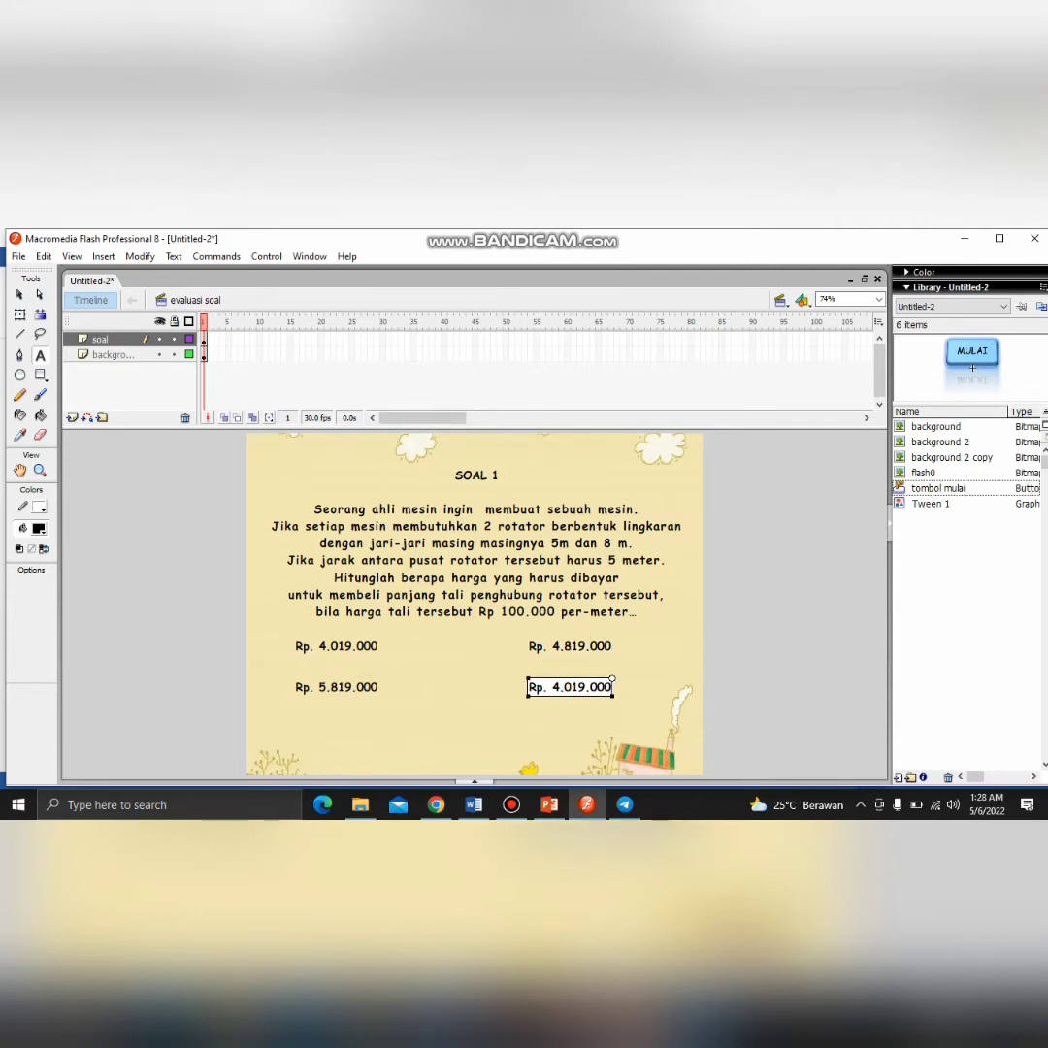
type("8")
type("3")
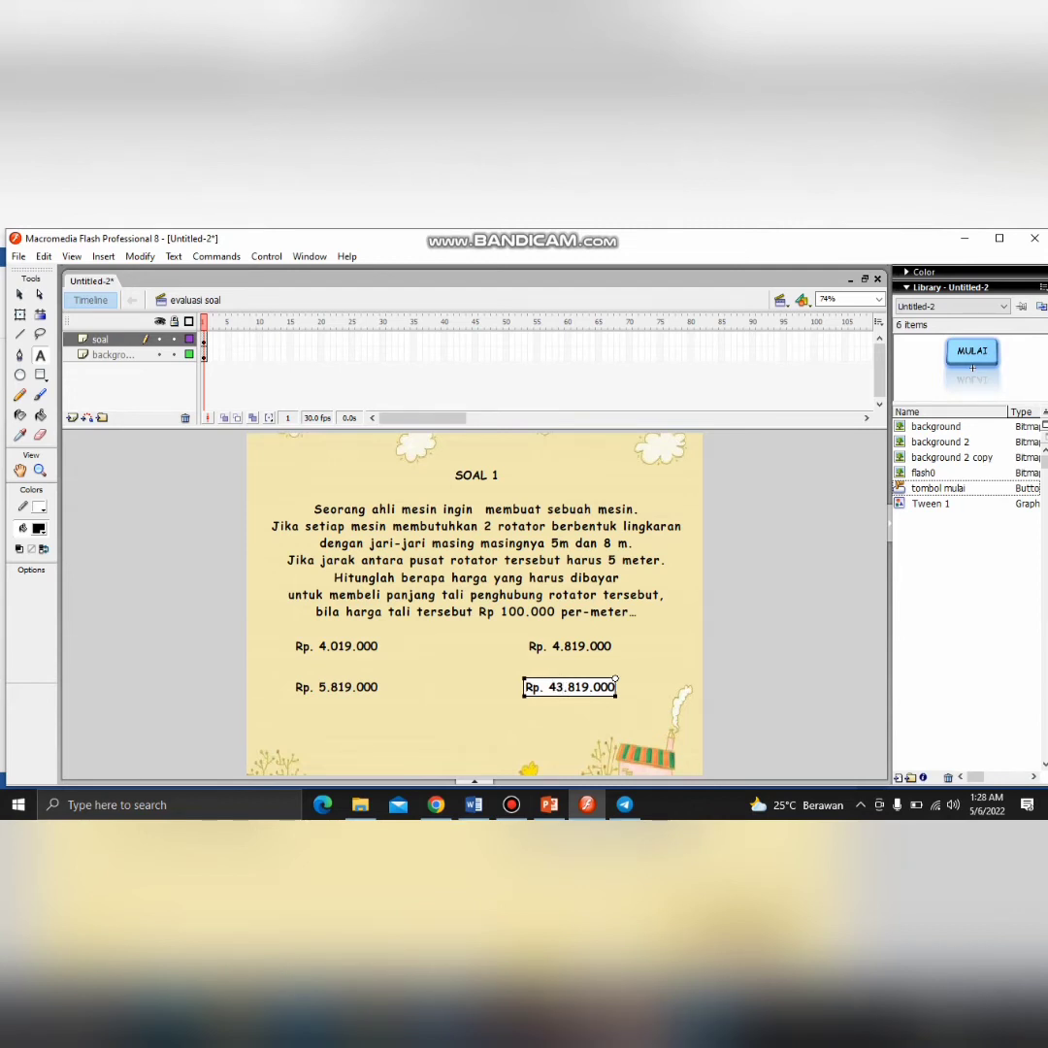
key("BackSpace")
key("BackSpace")
type("3")
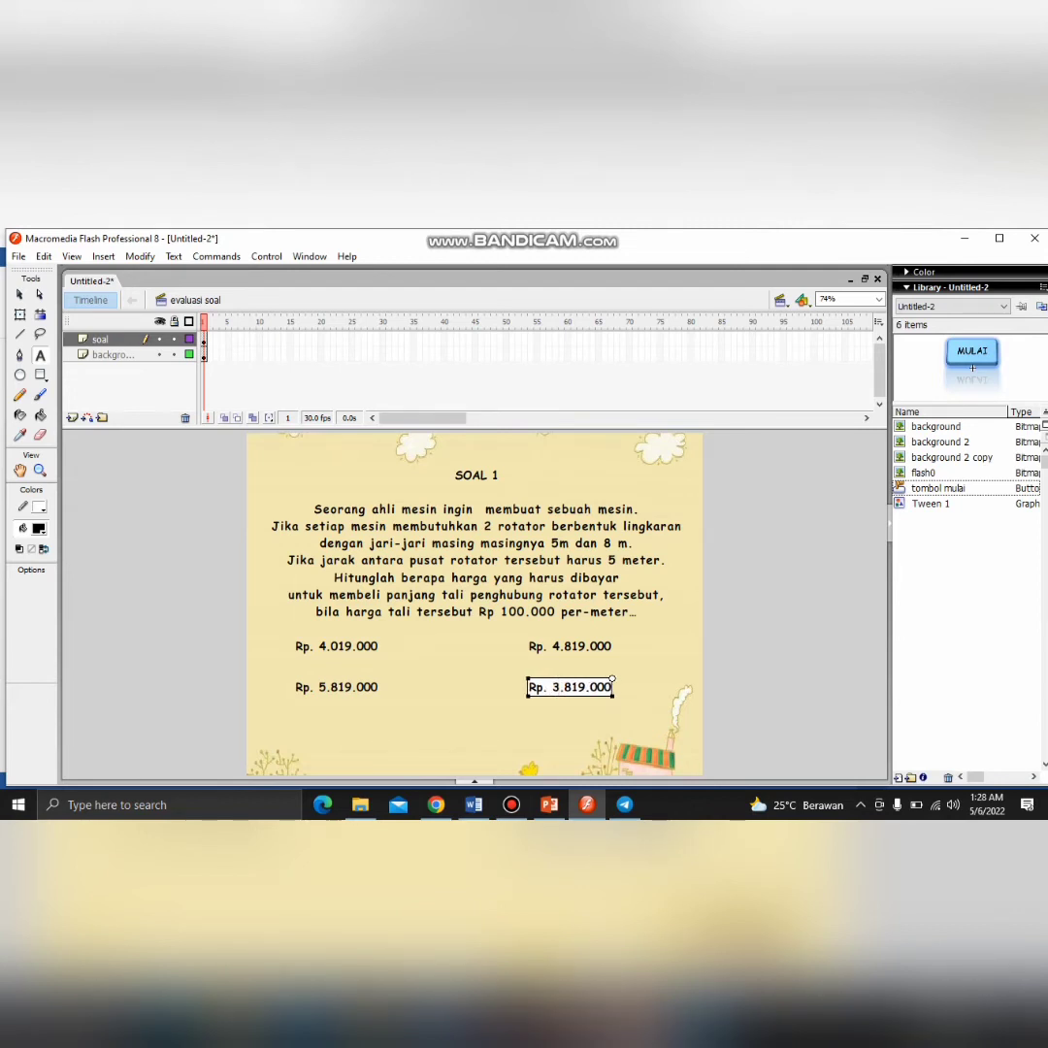
Draw a small circle in front of the "Rp. 4.019.000" option with the Oval tool and fill it red
left_click(20, 375)
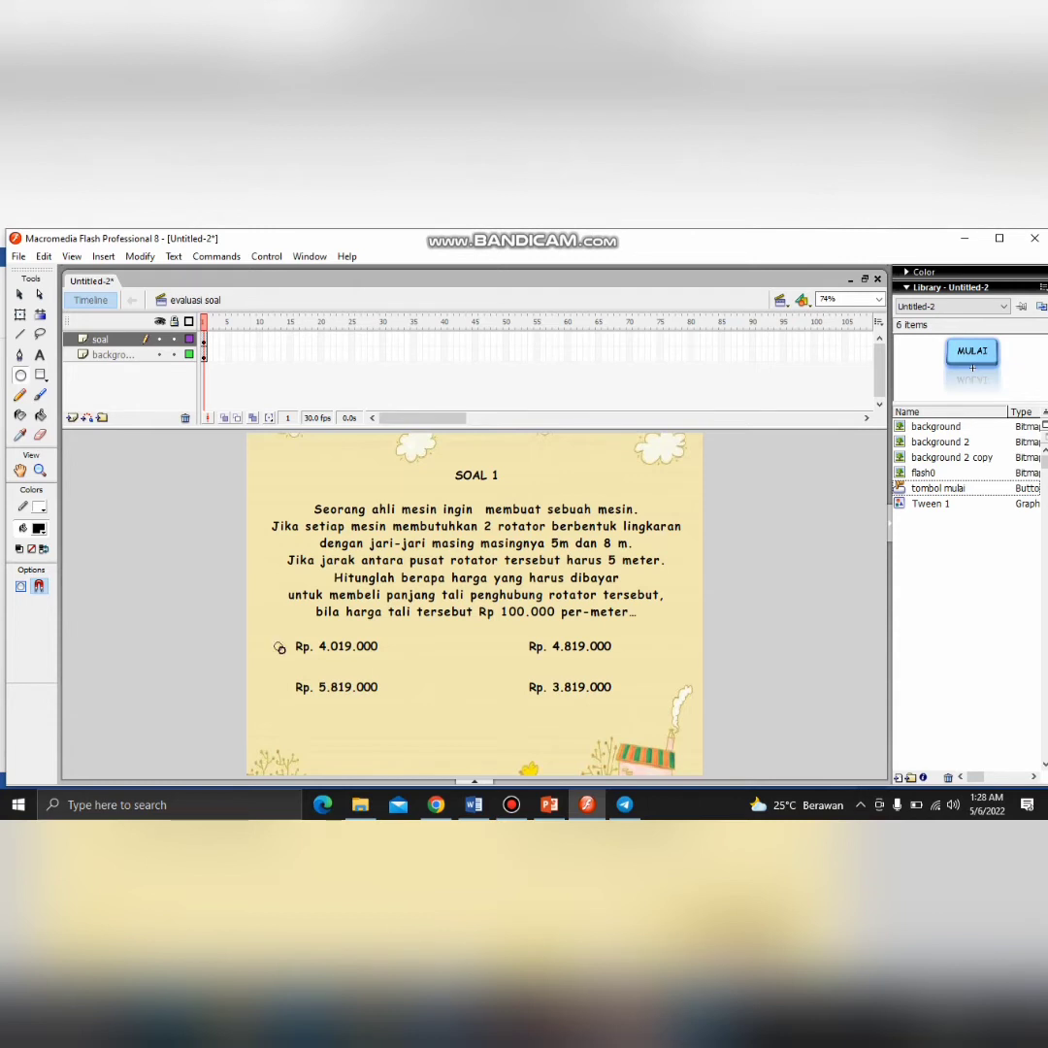
mouse_move(274, 641)
left_mouse_down()
mouse_move(285, 666)
mouse_move(289, 658)
left_mouse_up()
left_click(20, 295)
left_click(282, 650)
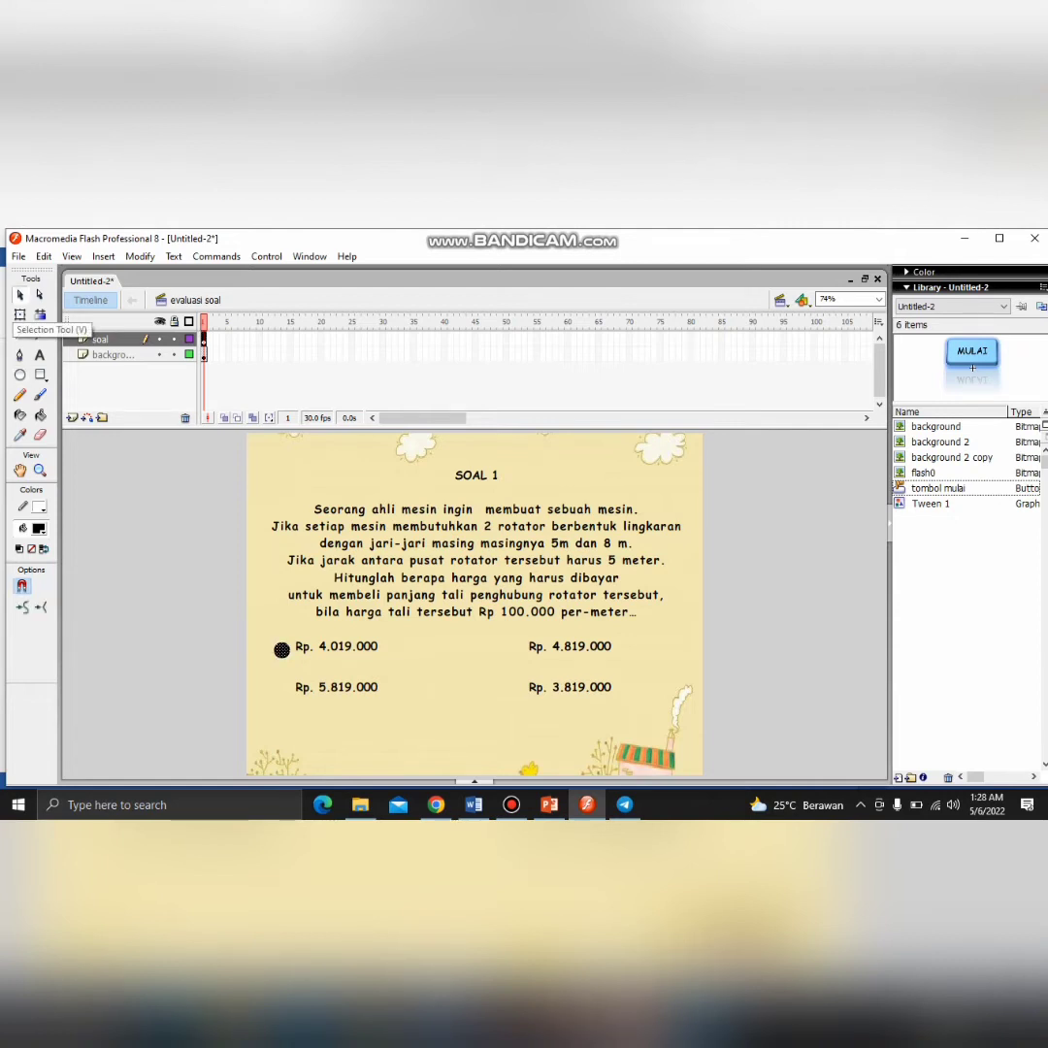
left_click(39, 527)
left_click(29, 632)
key("Escape")
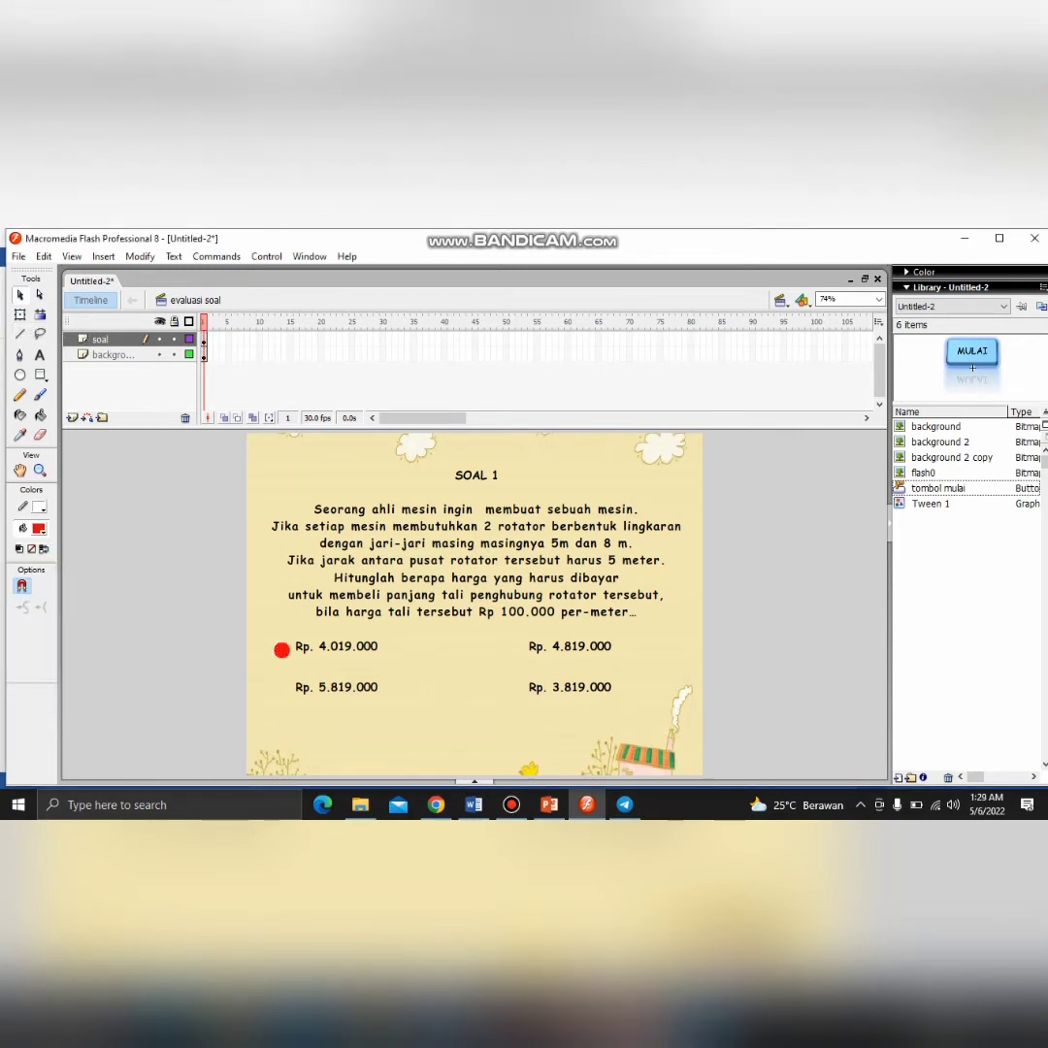
Duplicate the red circle and place one copy in front of each of the other three answer options
left_click(281, 650)
key("ctrl+v")
left_click_drag(474, 603, 281, 687)
key("ctrl+v")
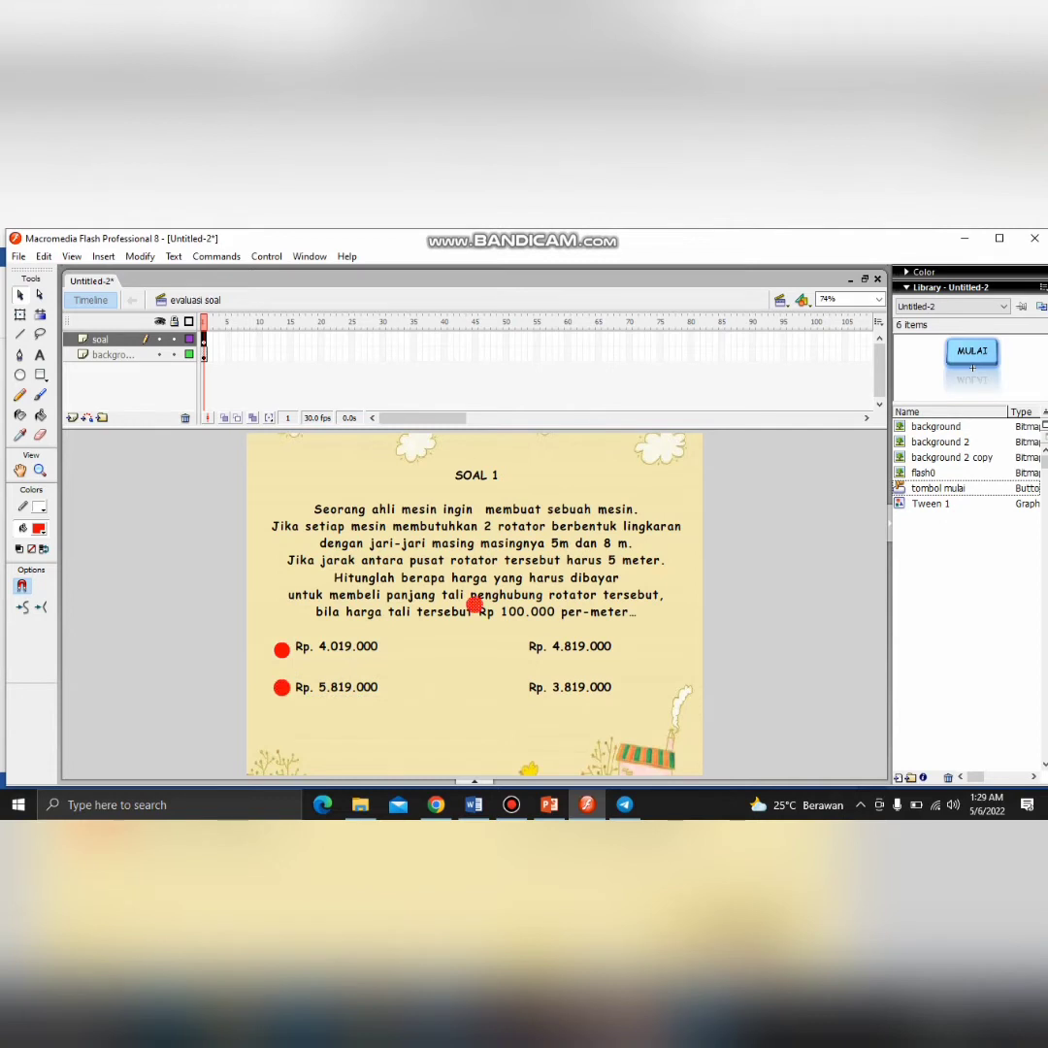
left_click_drag(475, 604, 518, 687)
key("ctrl+v")
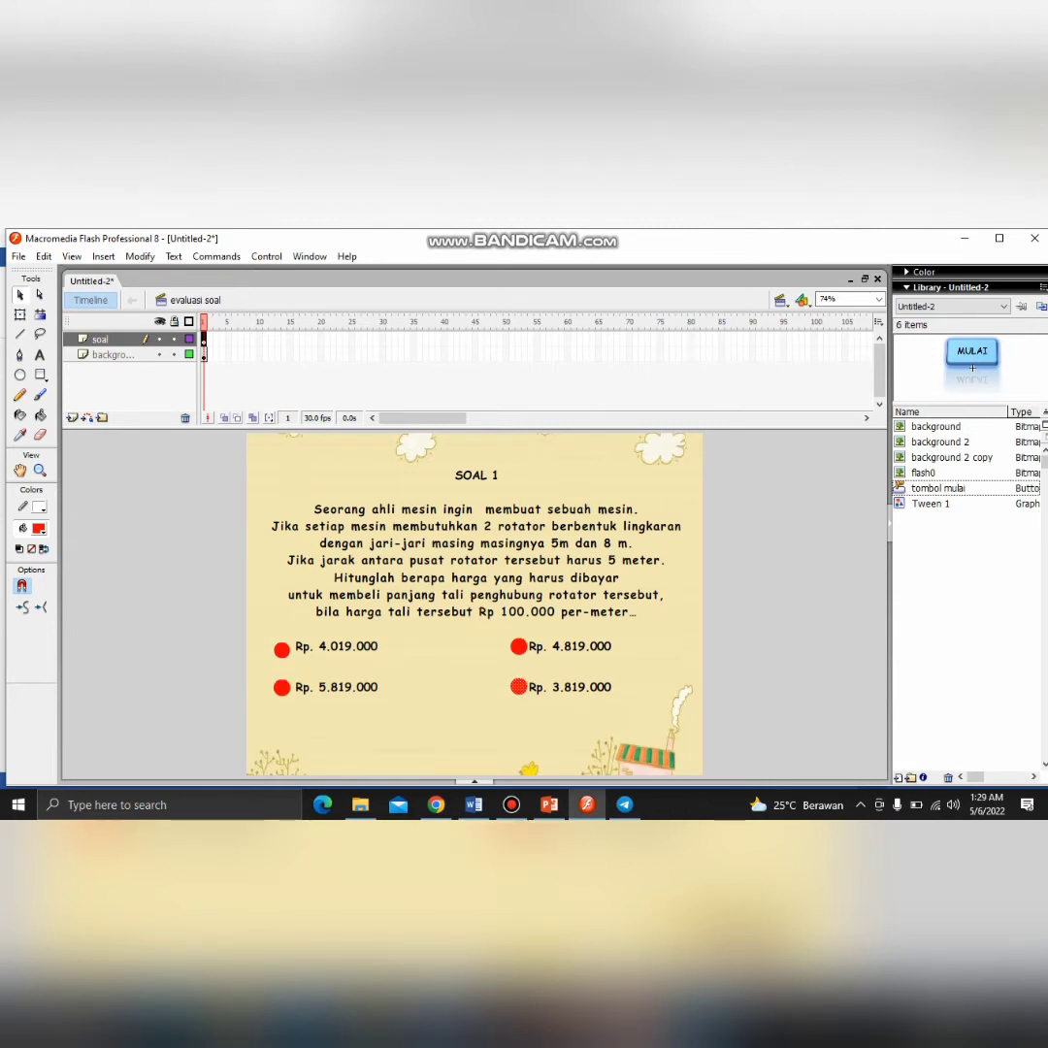
Nudge the circle beside "Rp. 5.819.000" five increments toward its text and one increment up
left_click(282, 687)
key("Right")
key("Right")
key("Right")
key("Right")
key("Right")
key("Up")
Try to align the circle beside "Rp. 4.019.000" by nudging it horizontally back and forth
left_click(281, 650)
key("Right")
key("Right")
key("Right")
key("Right")
key("Right")
key("Right")
key("Right")
key("Right")
key("Right")
key("Right")
key("Left")
key("Left")
key("Left")
key("Left")
key("Left")
key("Left")
key("Left")
key("Left")
key("Left")
key("Left")
left_click(270, 659)
left_click(276, 652)
key("Right")
key("Right")
key("Right")
key("Escape")
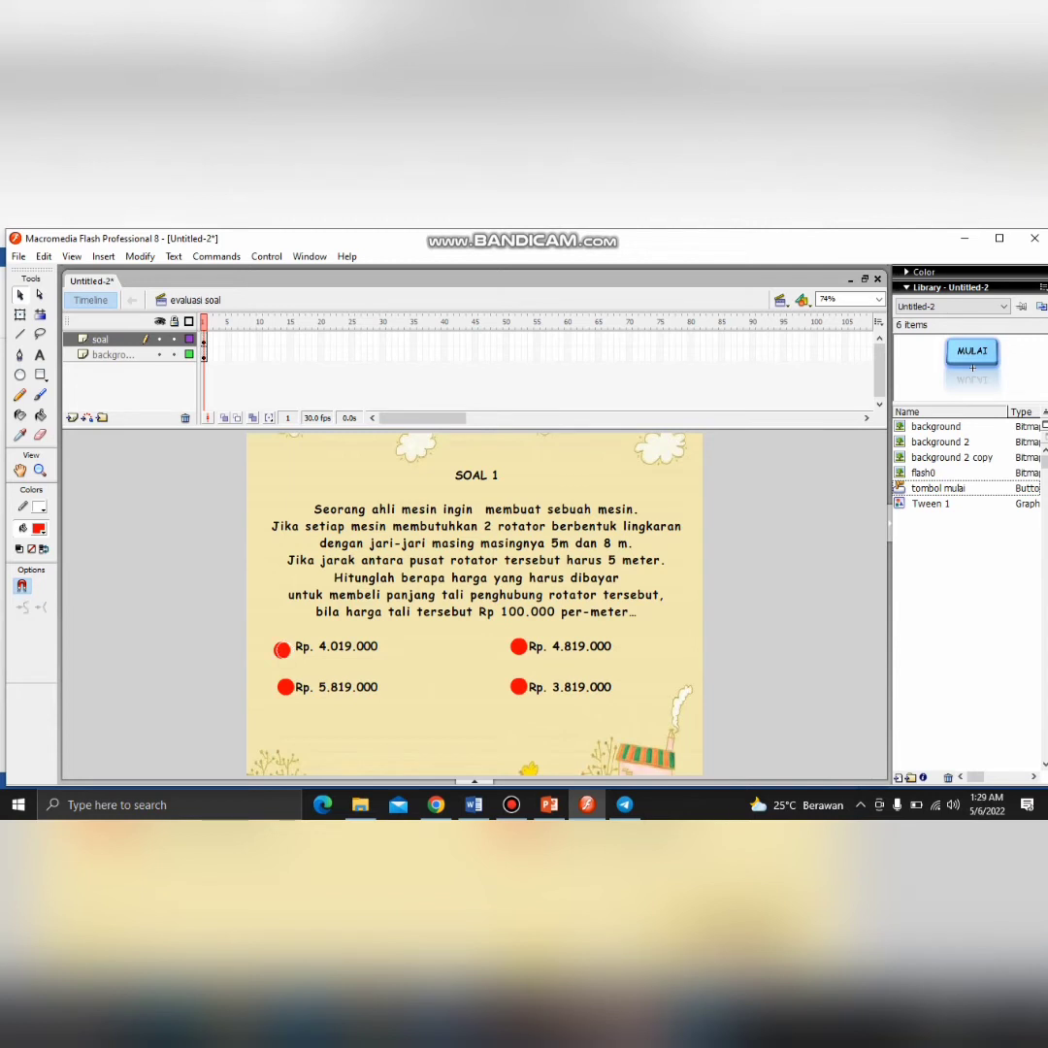
left_click(282, 650)
key("Escape")
left_click(282, 650)
Shift the circles beside "Rp. 5.819.000", "Rp. 4.819.000" and "Rp. 3.819.000" slightly away from their text
left_click(282, 687)
left_click(518, 646)
key("Left")
key("Left")
key("Left")
left_click(519, 687)
key("Left")
key("Left")
key("Left")
key("Left")
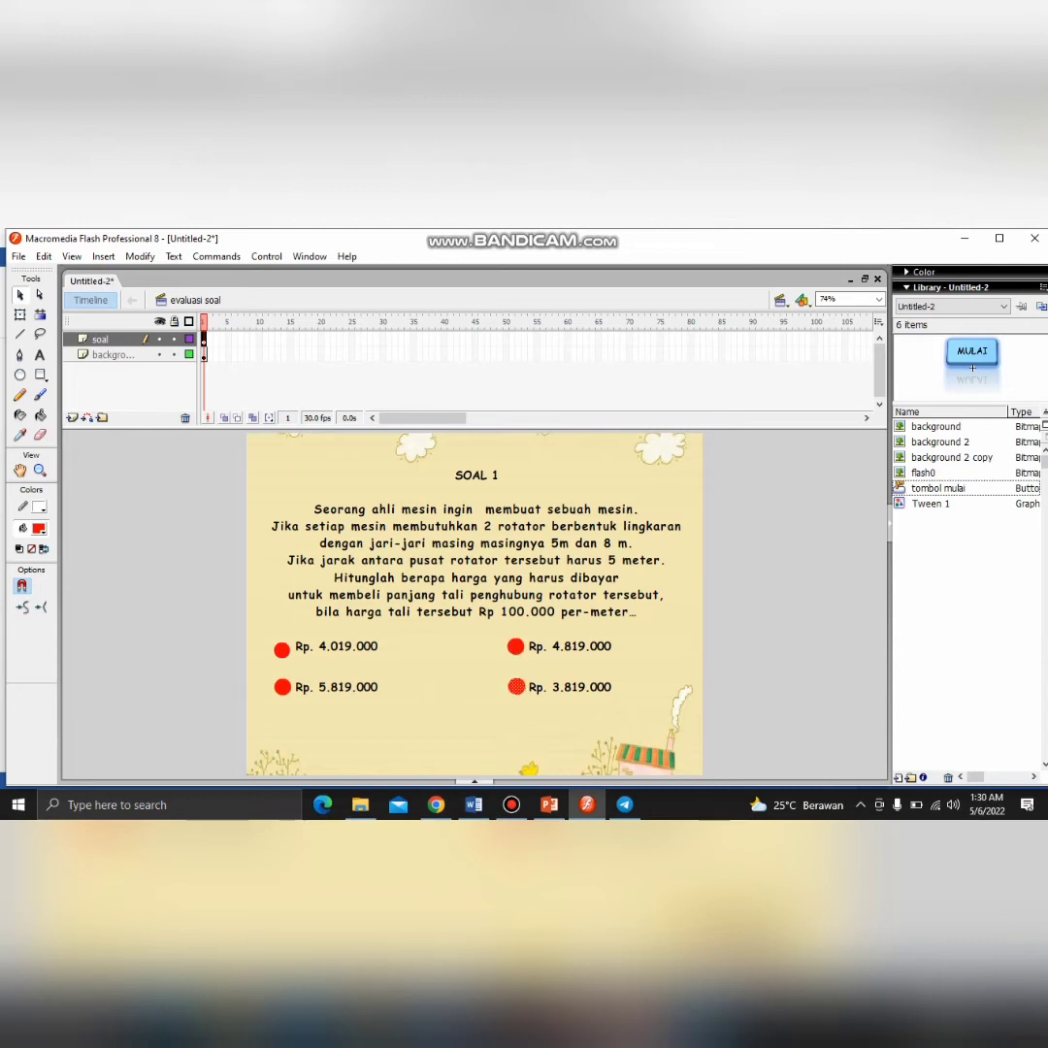
Nudge the misaligned circle beside "Rp. 4.019.000" up, and delete its red fill
key("Escape")
left_click(281, 650)
key("Up")
key("Up")
key("Escape")
left_click(281, 648)
key("Delete")
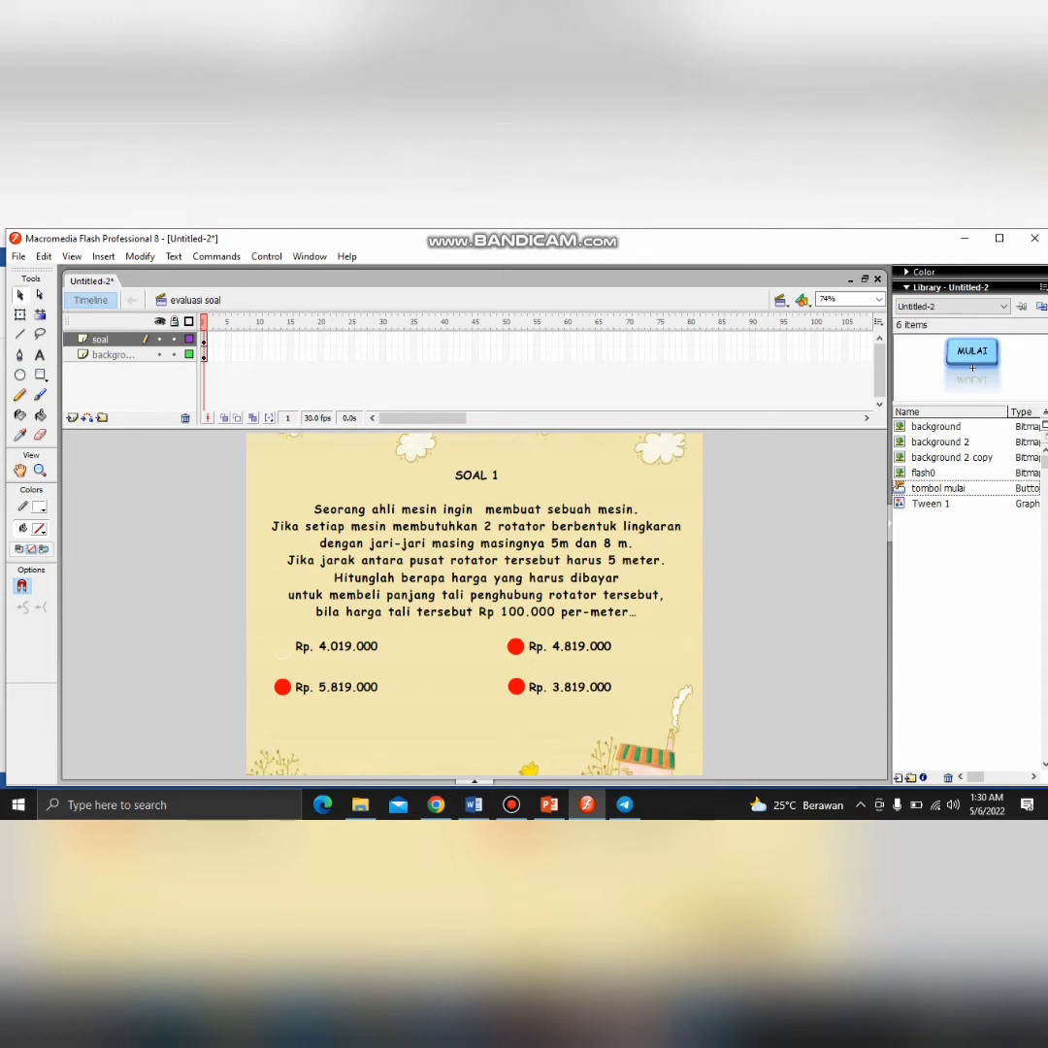
Set both the fill colour and the stroke colour to red
left_click(39, 527)
left_click(31, 634)
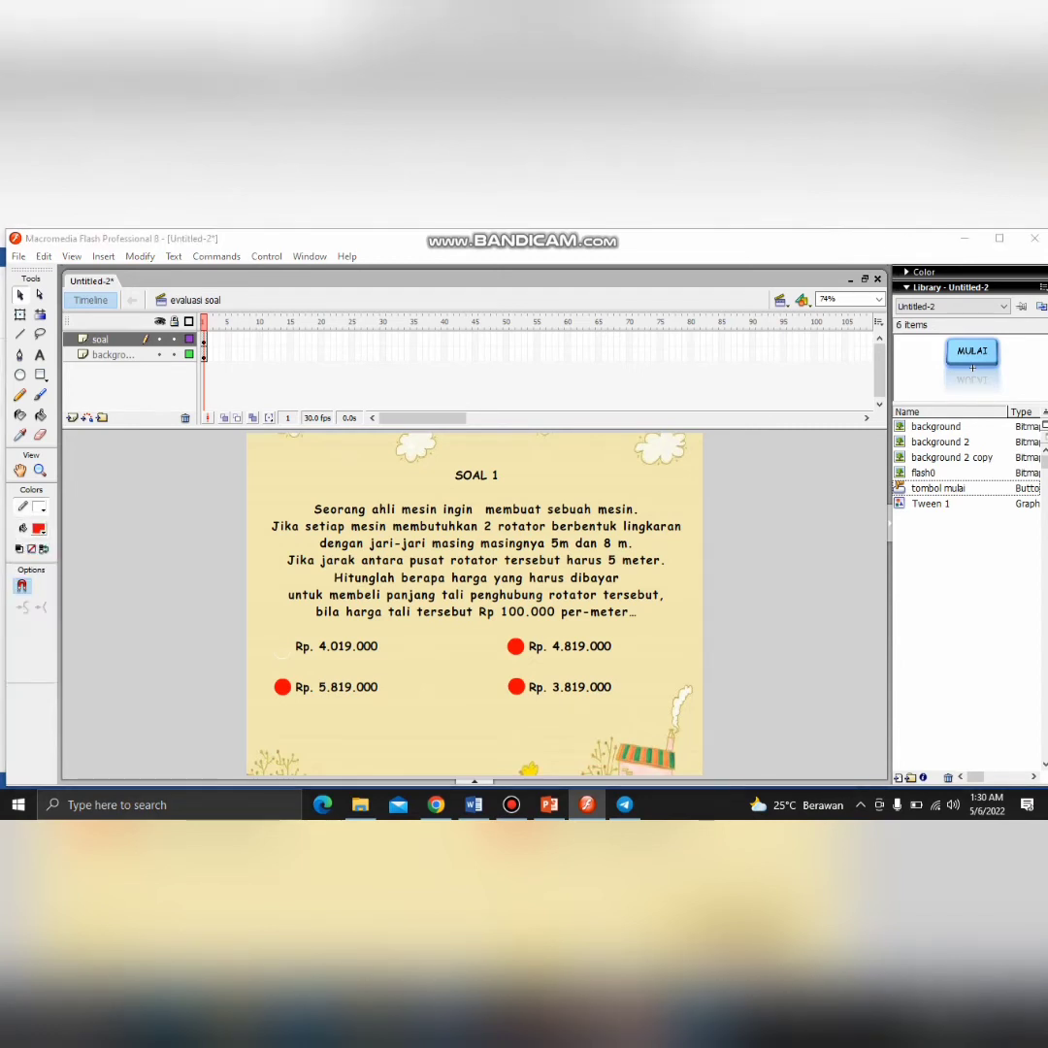
left_click(39, 506)
left_click(22, 615)
Select the soal layer's content and apply red #FF0000 as its fill and stroke colour
left_click(202, 354)
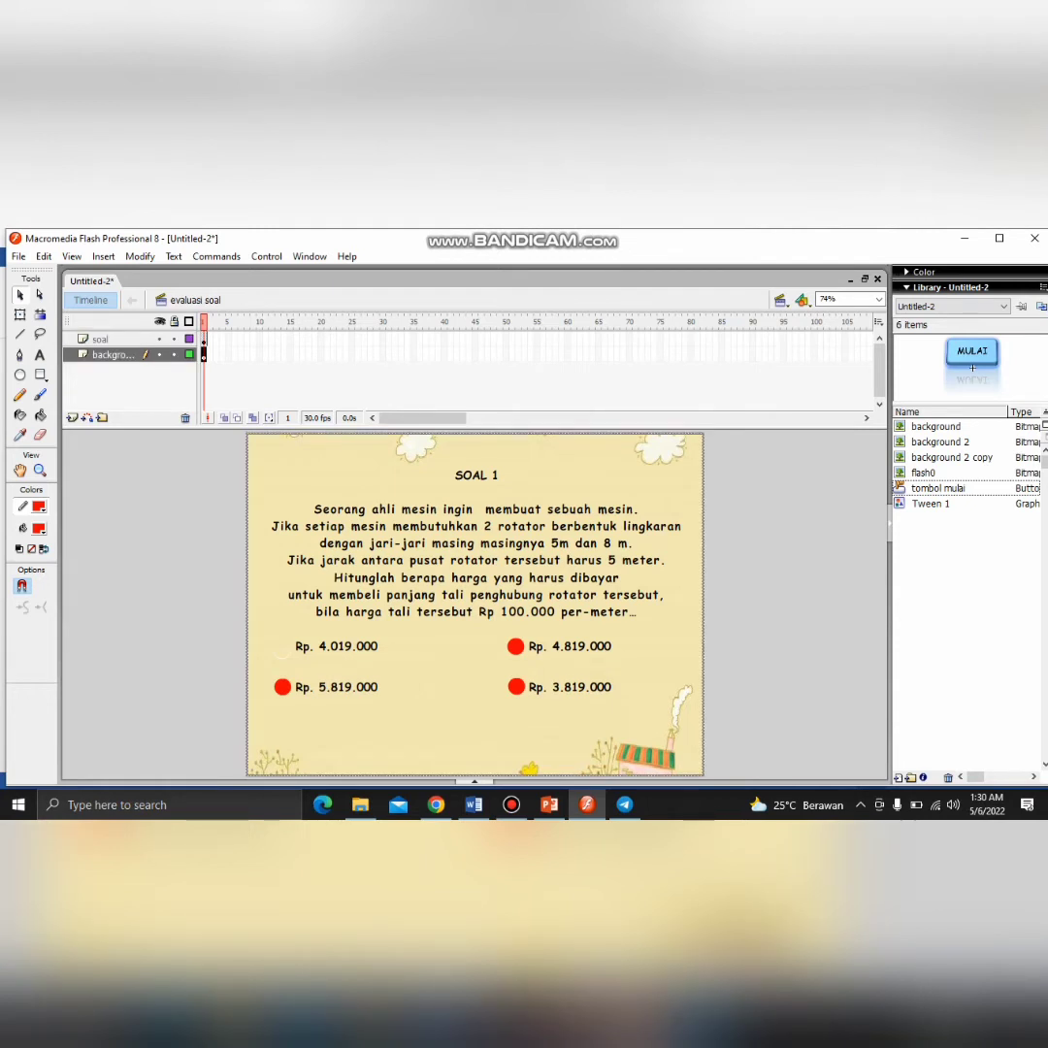
left_click(101, 339)
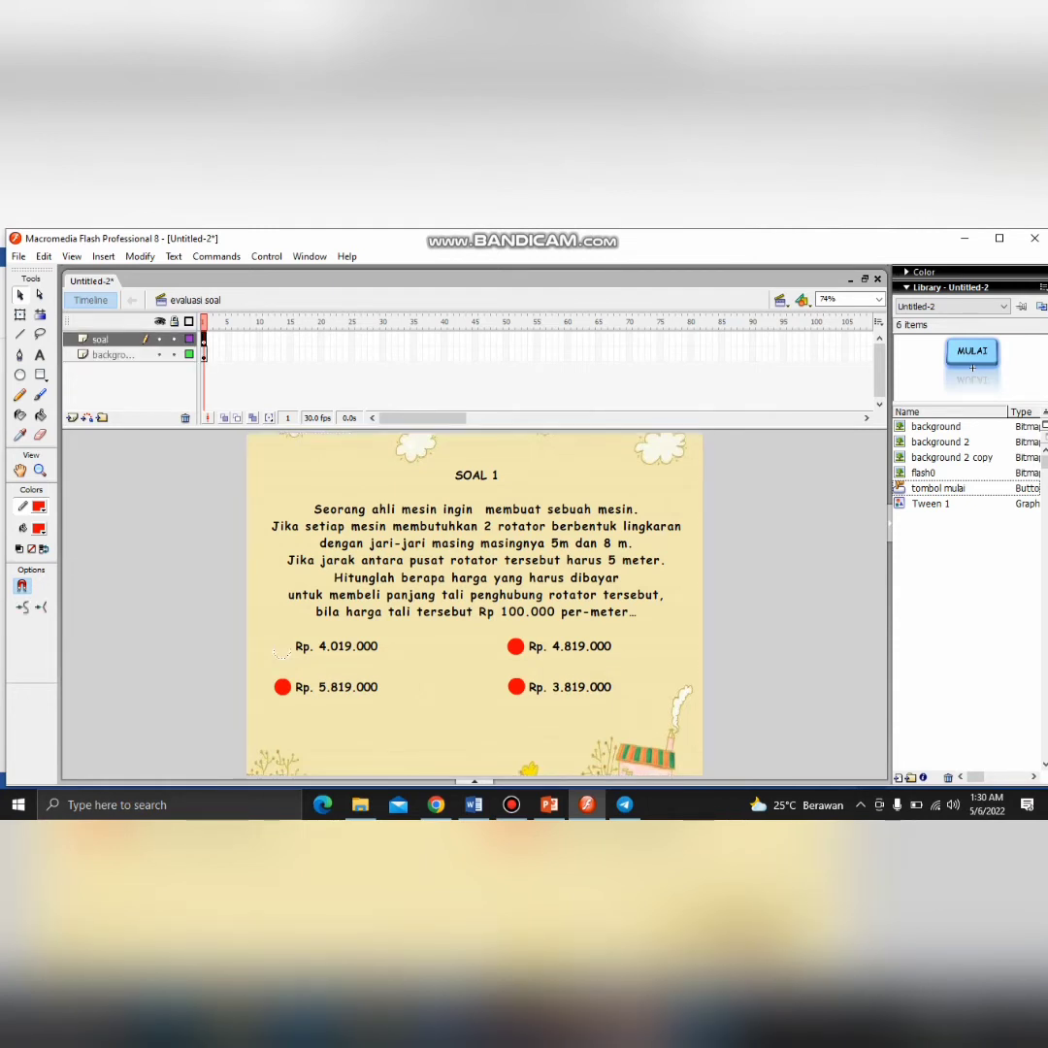
left_click(39, 528)
left_click(32, 622)
left_click(39, 528)
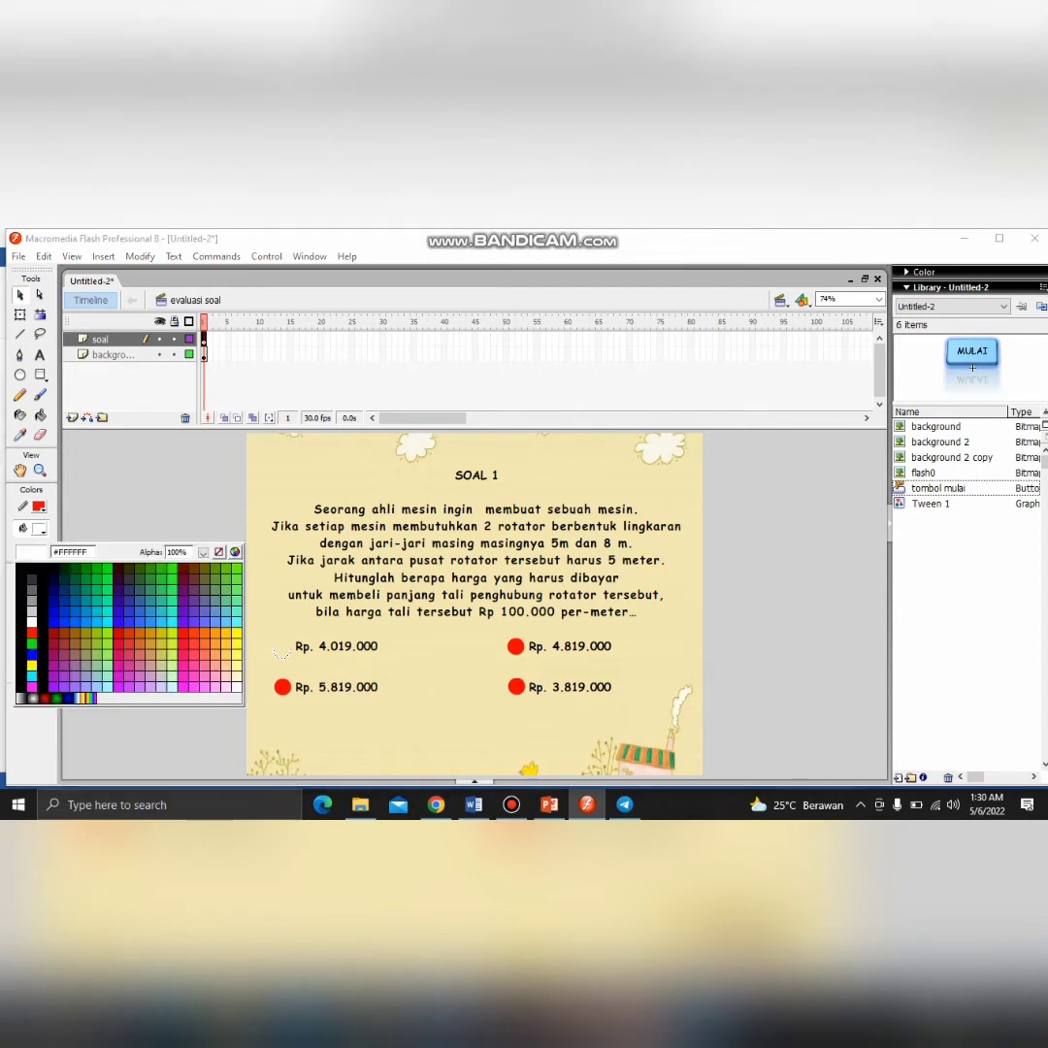
left_click(32, 632)
left_click(39, 507)
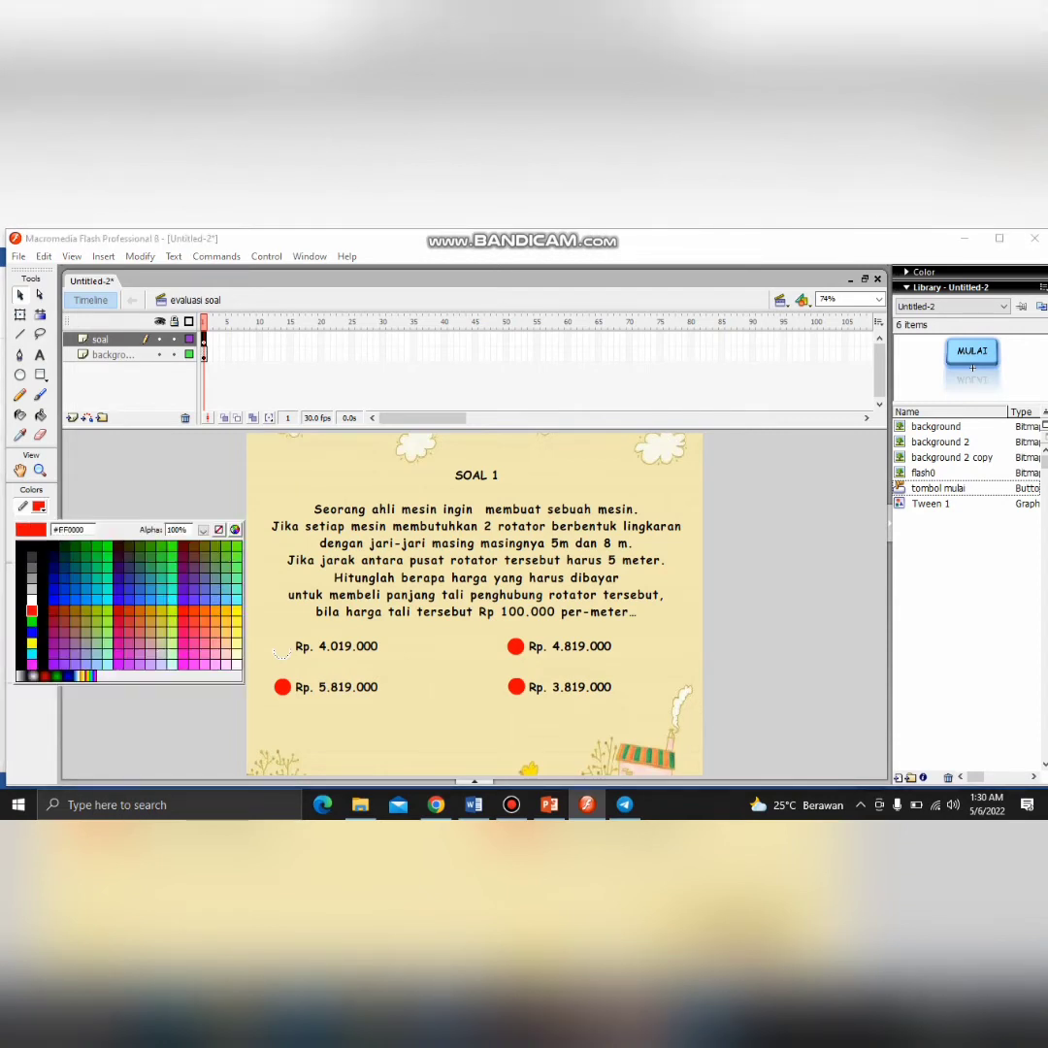
left_click(32, 610)
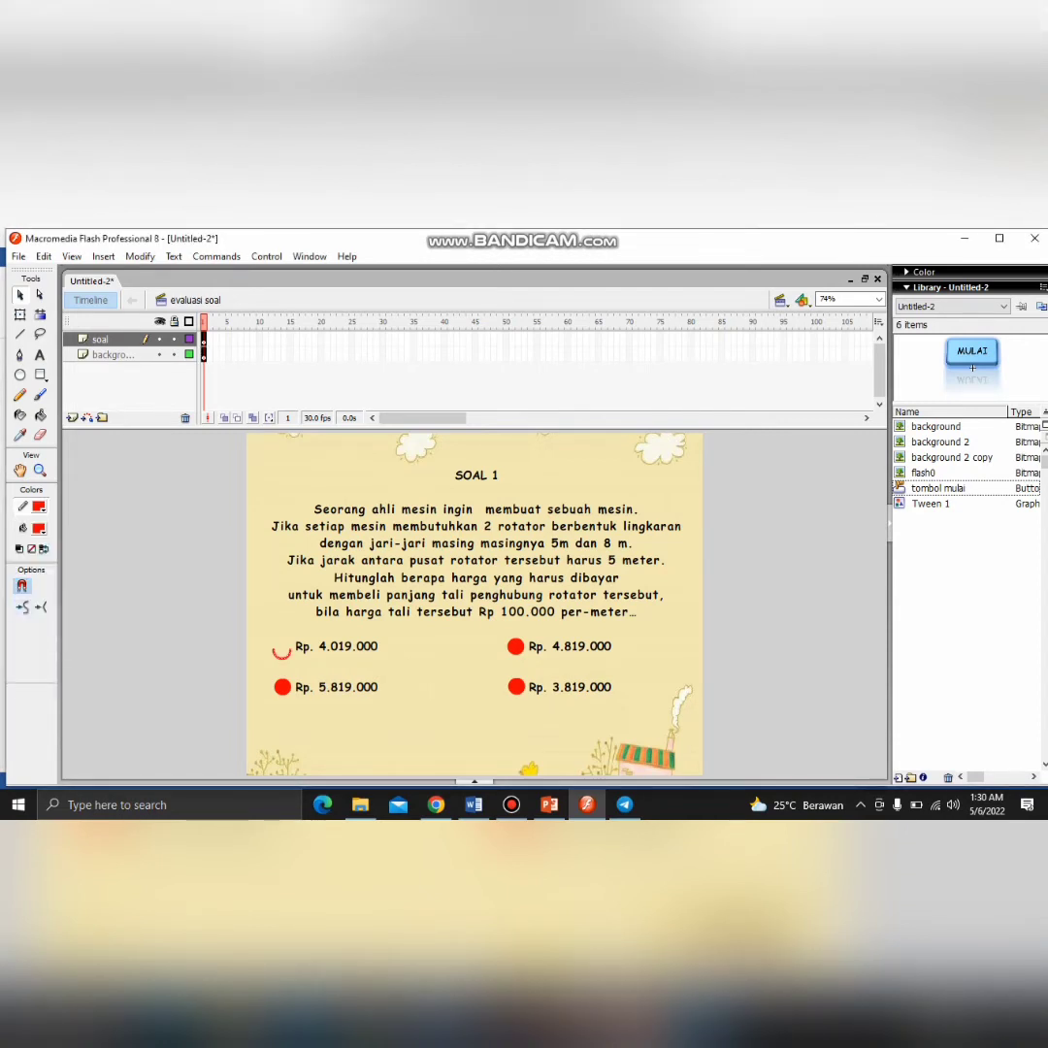
left_click(281, 644)
key("Delete")
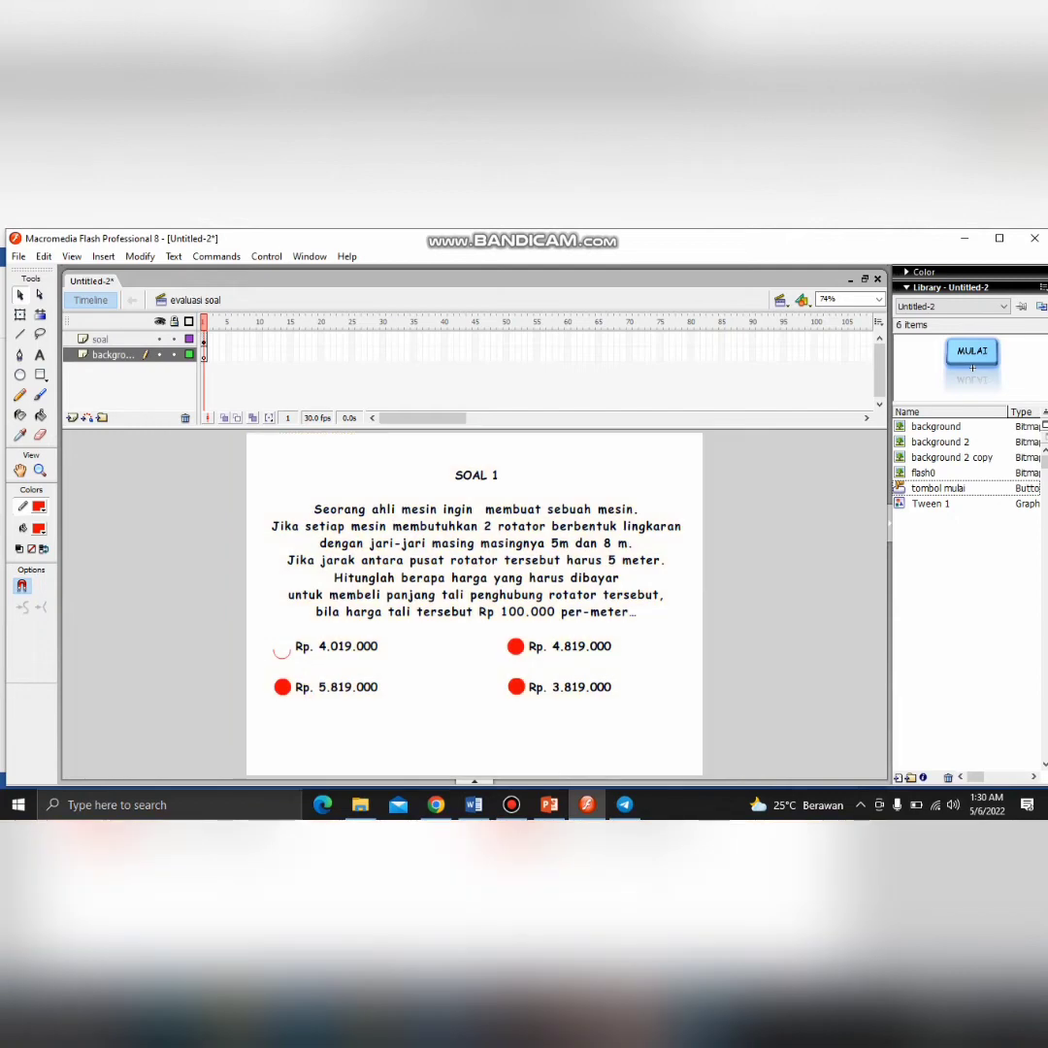
key("ctrl+z")
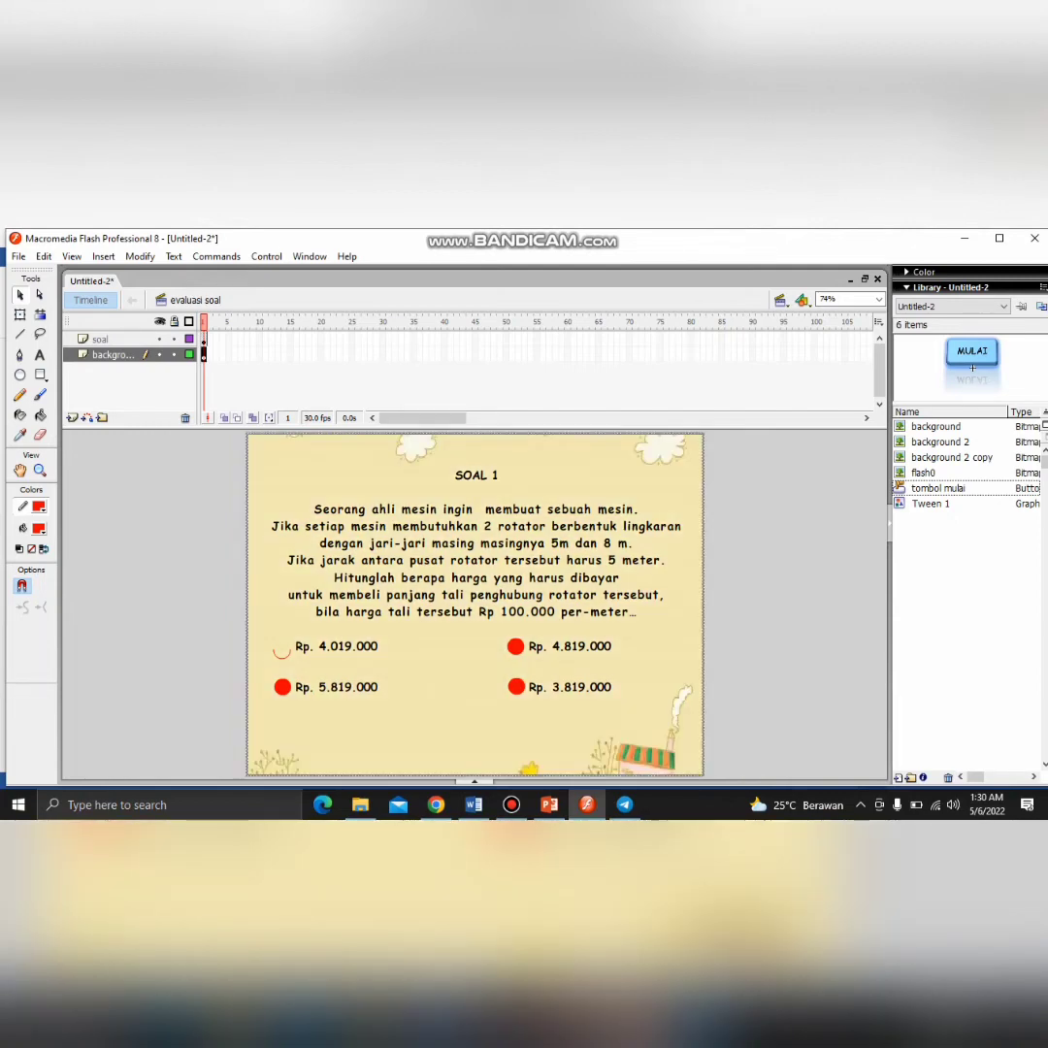
Delete the leftover outline arc beside "Rp. 4.019.000" and place a copy of the red circle there
left_click(281, 656)
key("Delete")
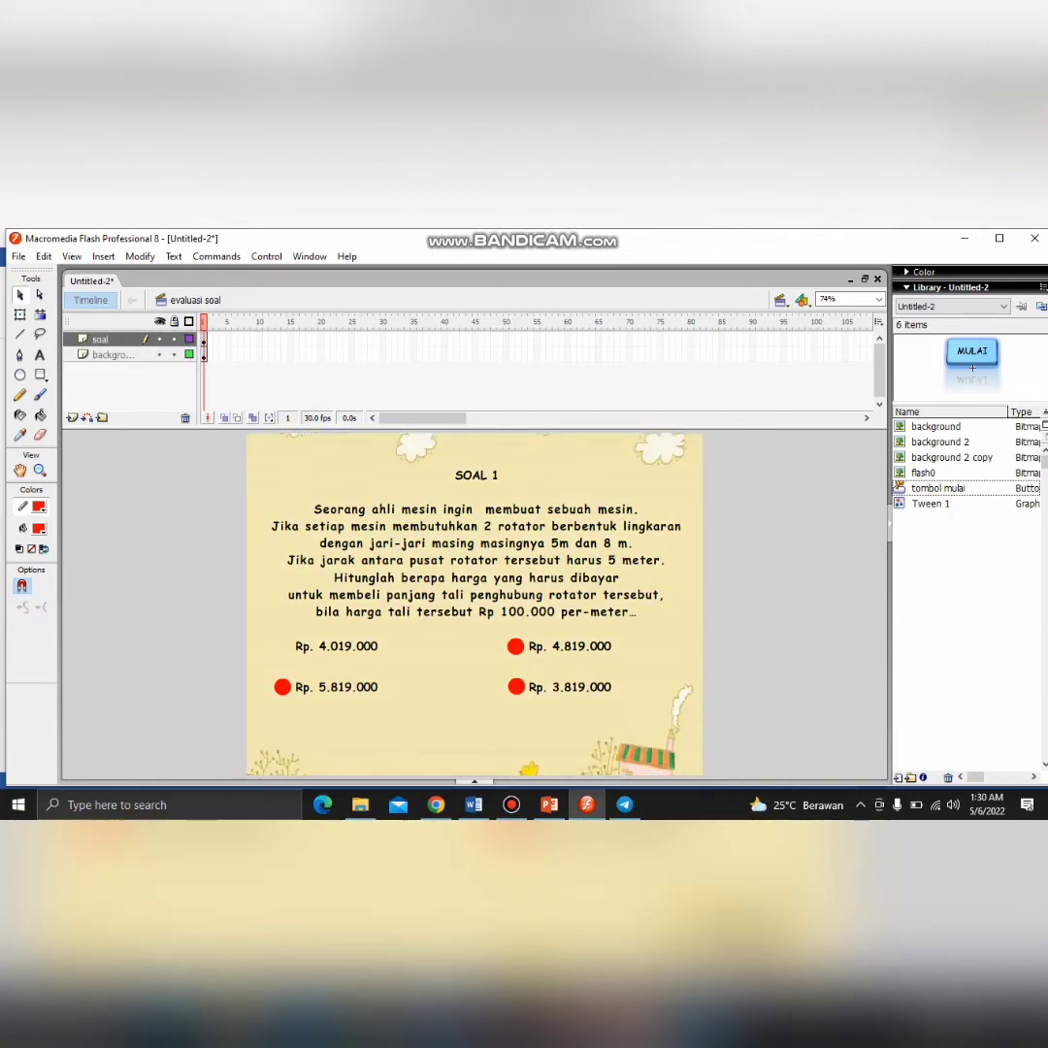
left_click(282, 687)
key("ctrl+v")
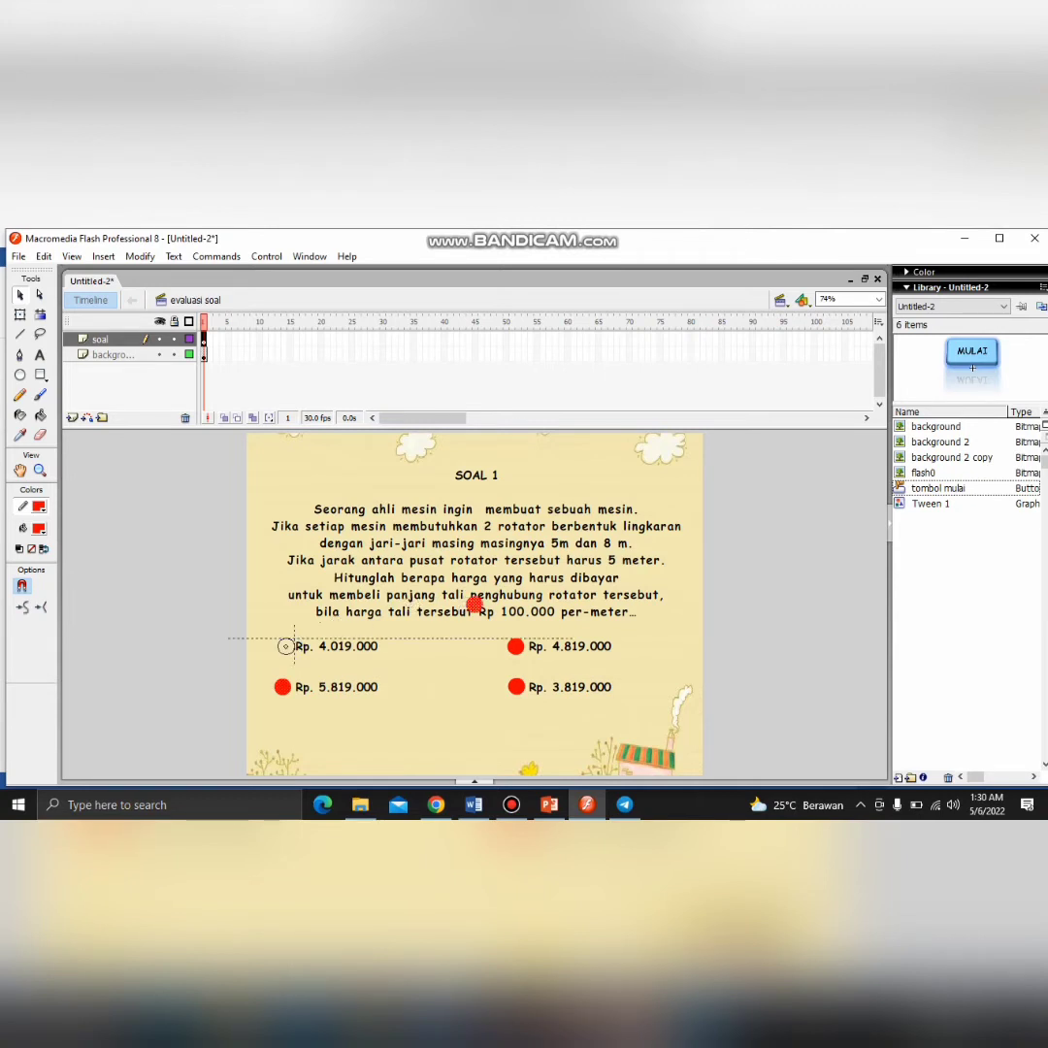
key("ctrl+z")
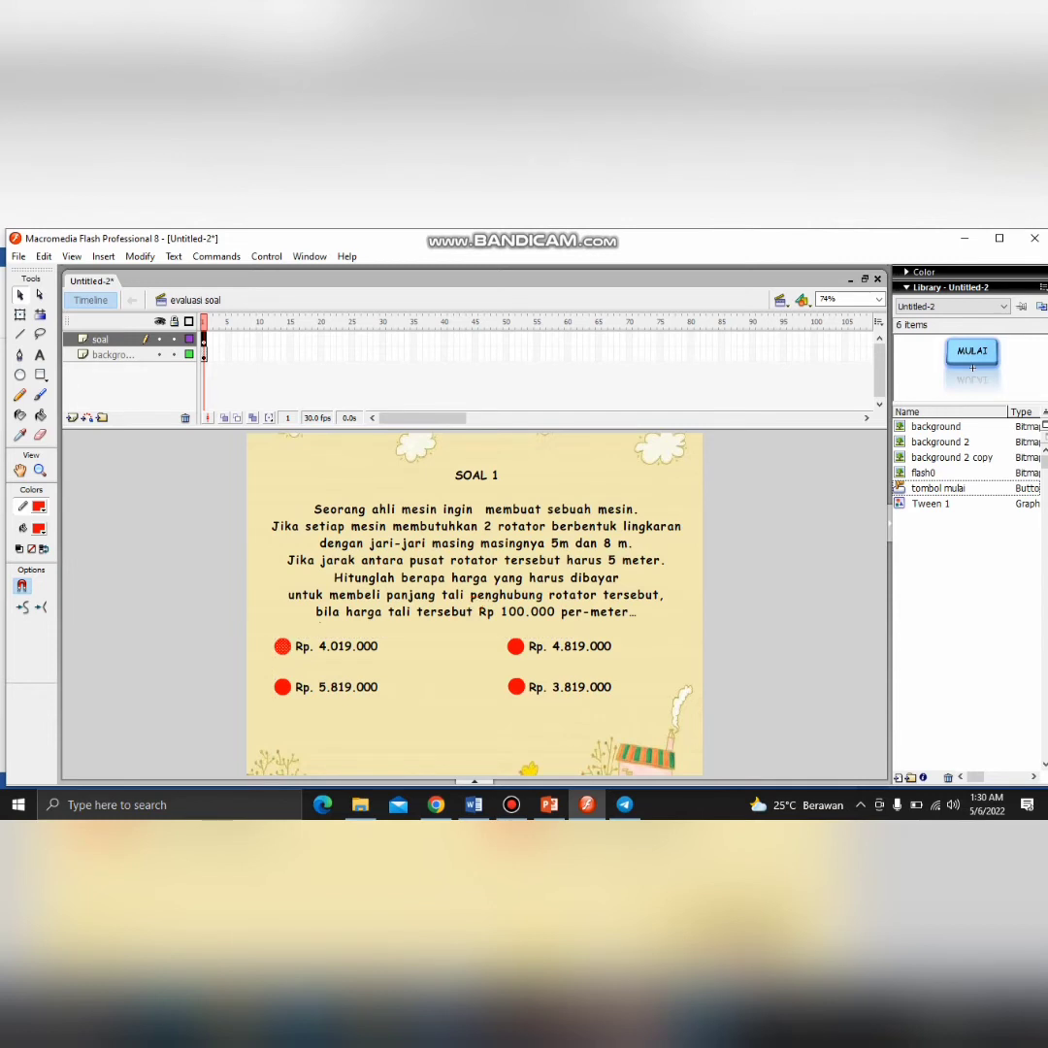
left_click(203, 355)
key("ctrl+z")
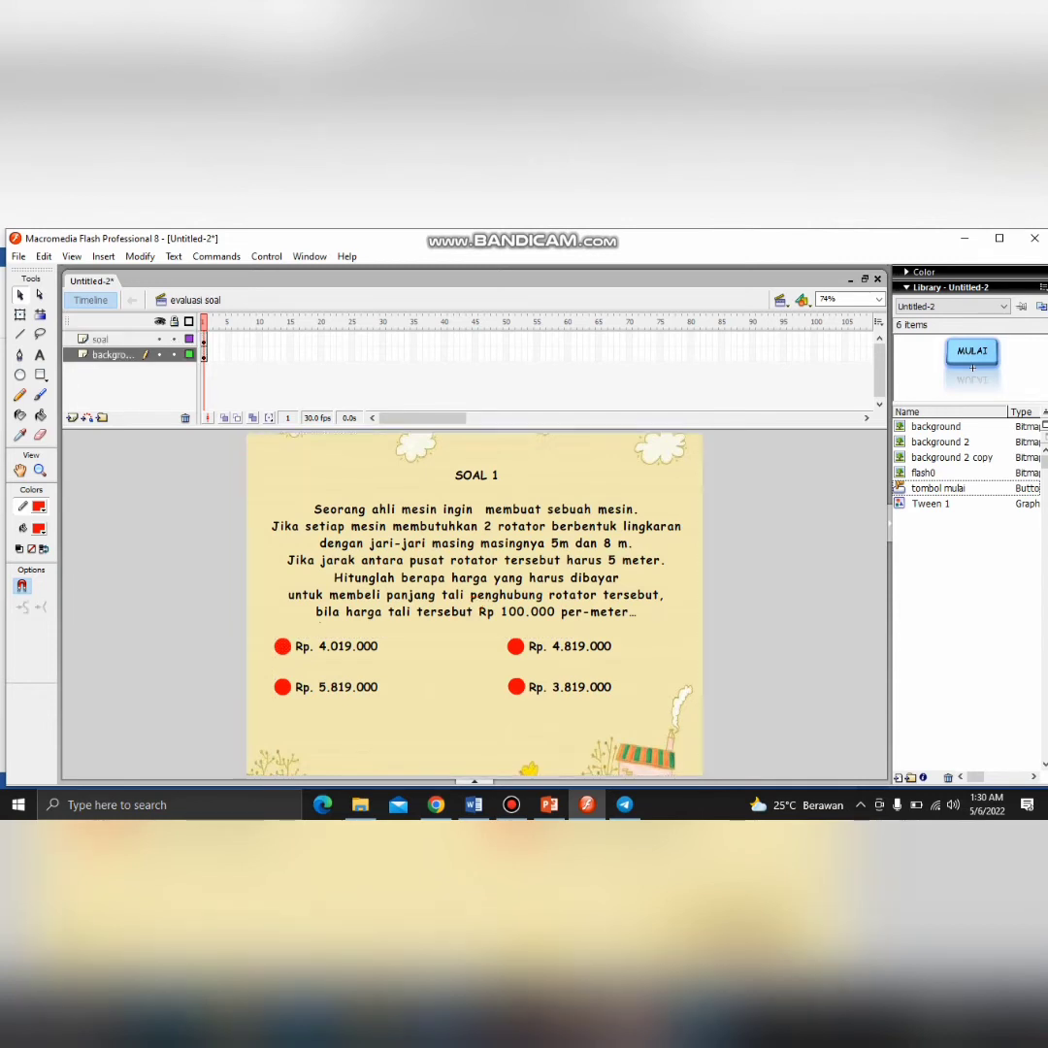
Convert the circle beside "Rp. 4.019.000" to a button symbol named "simbol a"
left_click(282, 646)
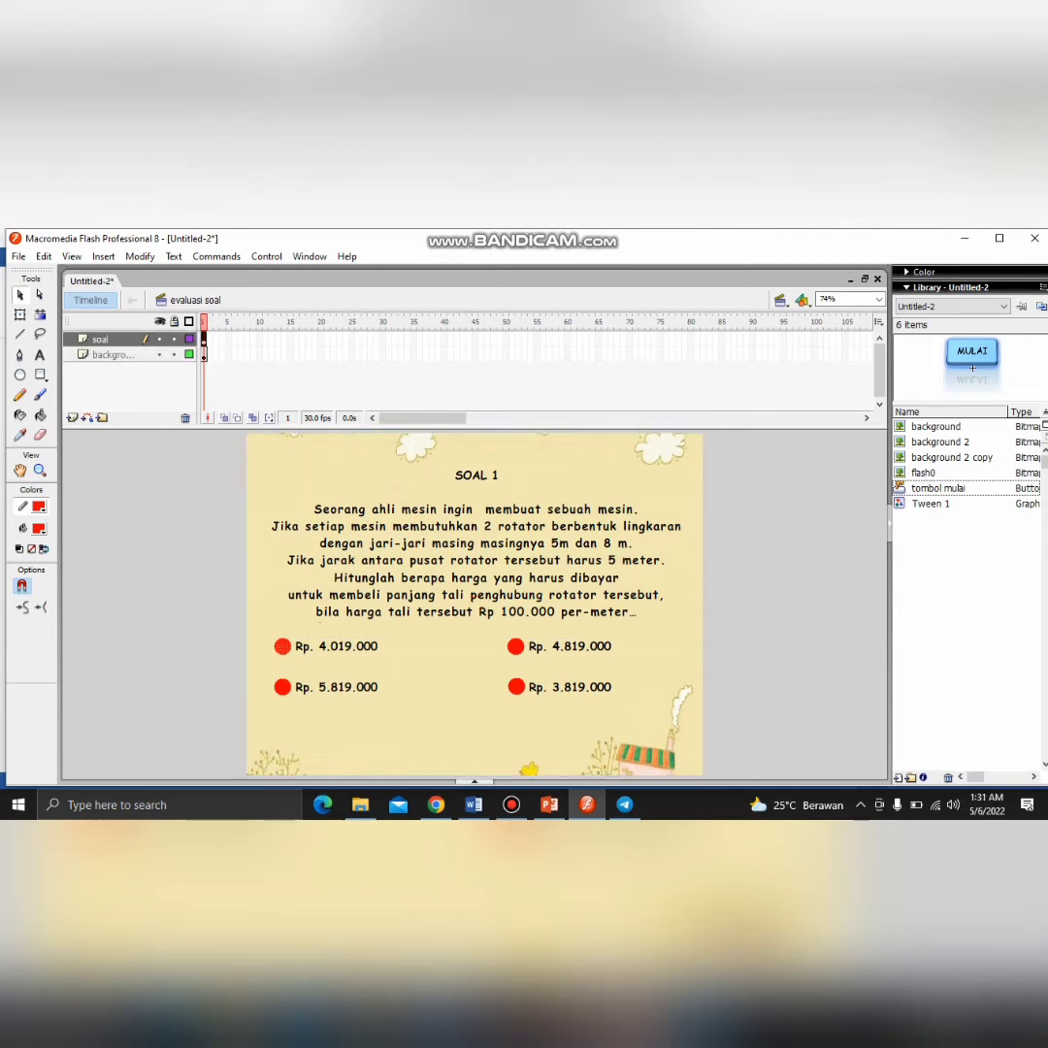
right_click(282, 647)
left_click(354, 617)
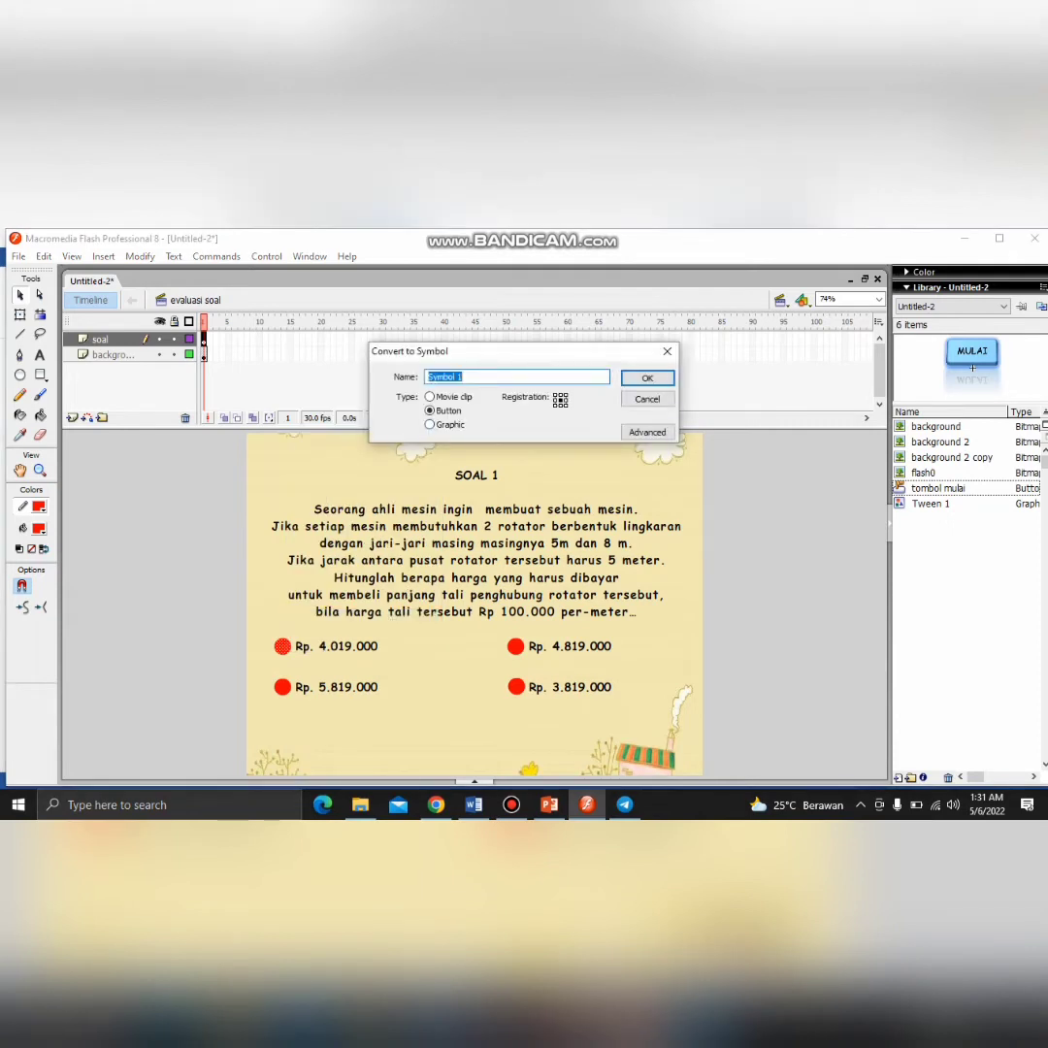
type("simbol a")
left_click(646, 378)
Convert the circle beside "Rp. 5.819.000" to a button symbol named "Simbol b"
right_click(287, 684)
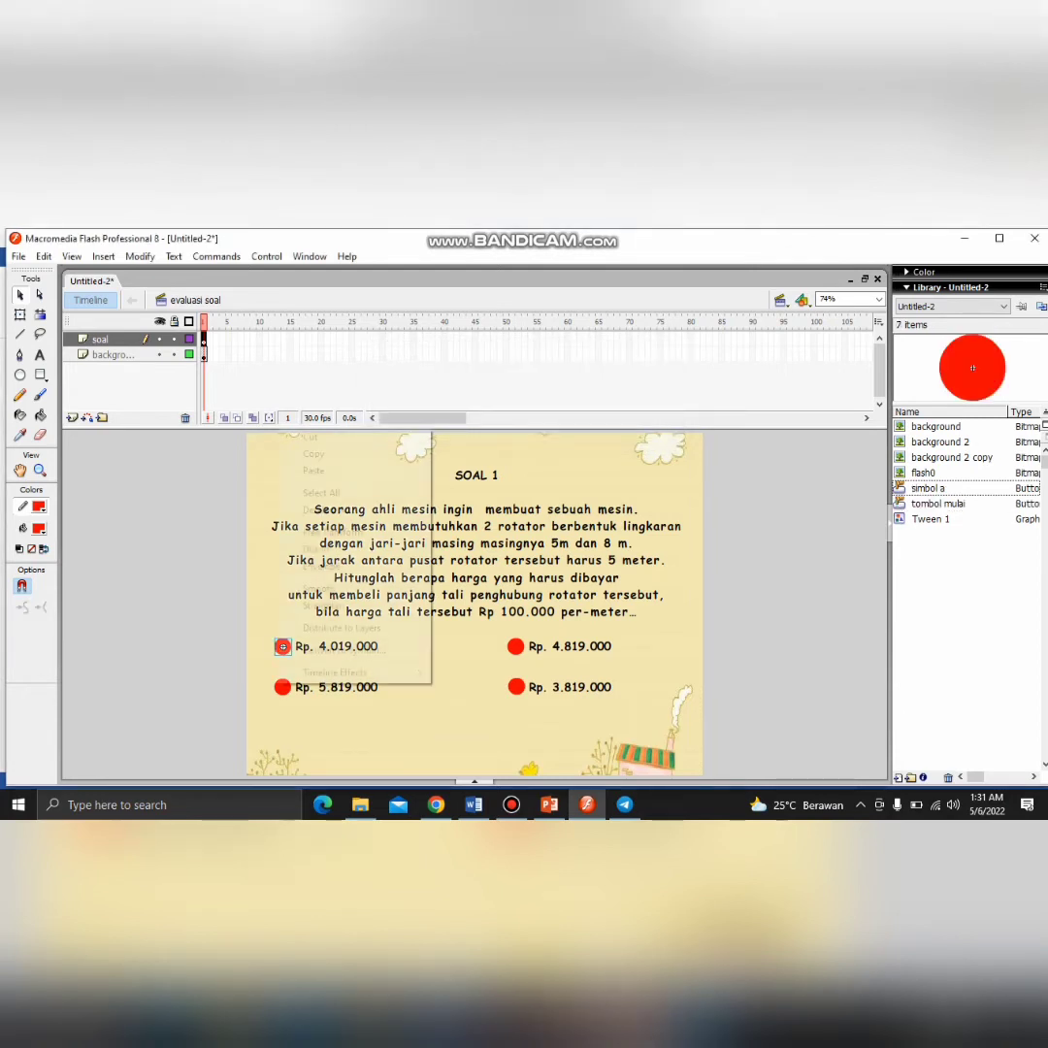
left_click(291, 648)
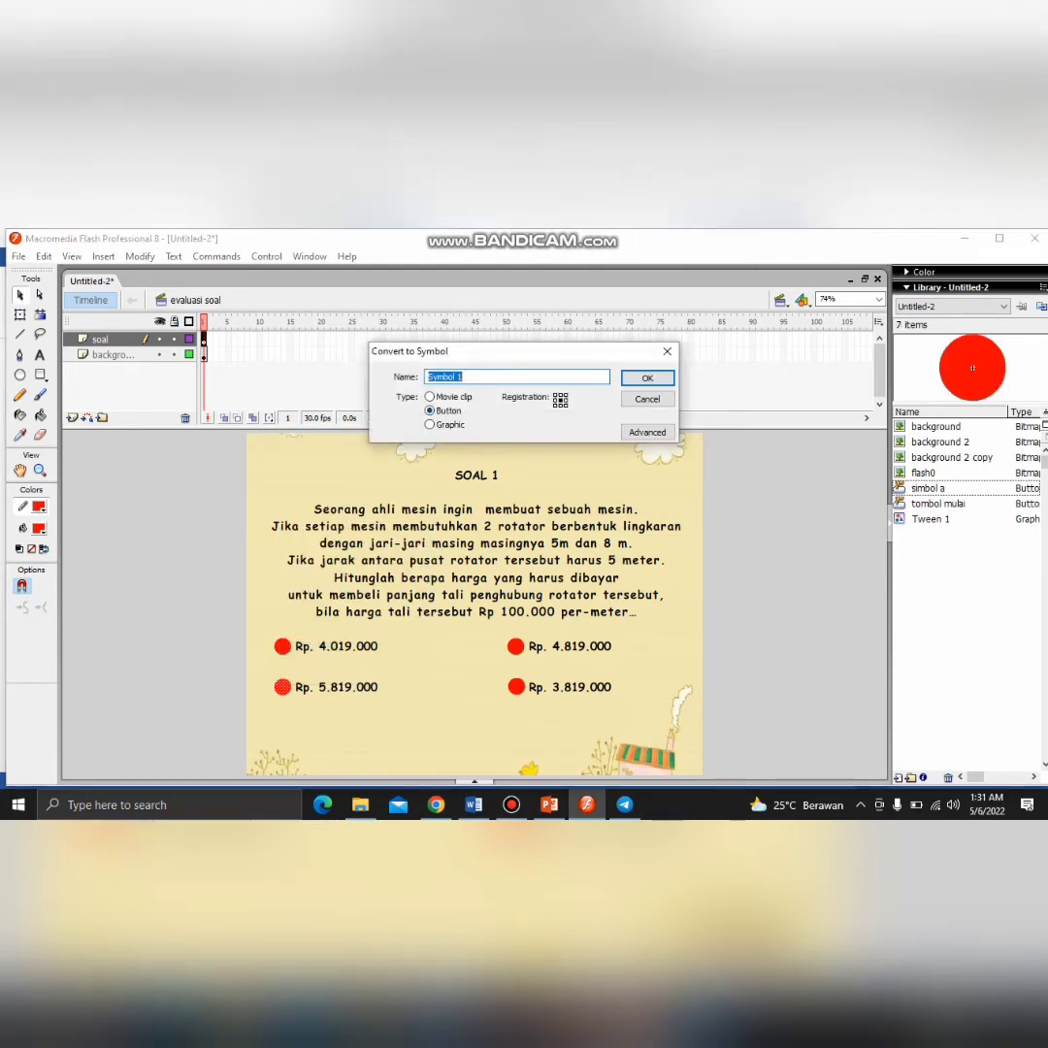
left_click(464, 376)
key("BackSpace")
type("b")
key("BackSpace")
type("i")
left_click(647, 377)
Convert the circle beside "Rp. 4.819.000" to a button symbol named "Simbol c"
right_click(515, 645)
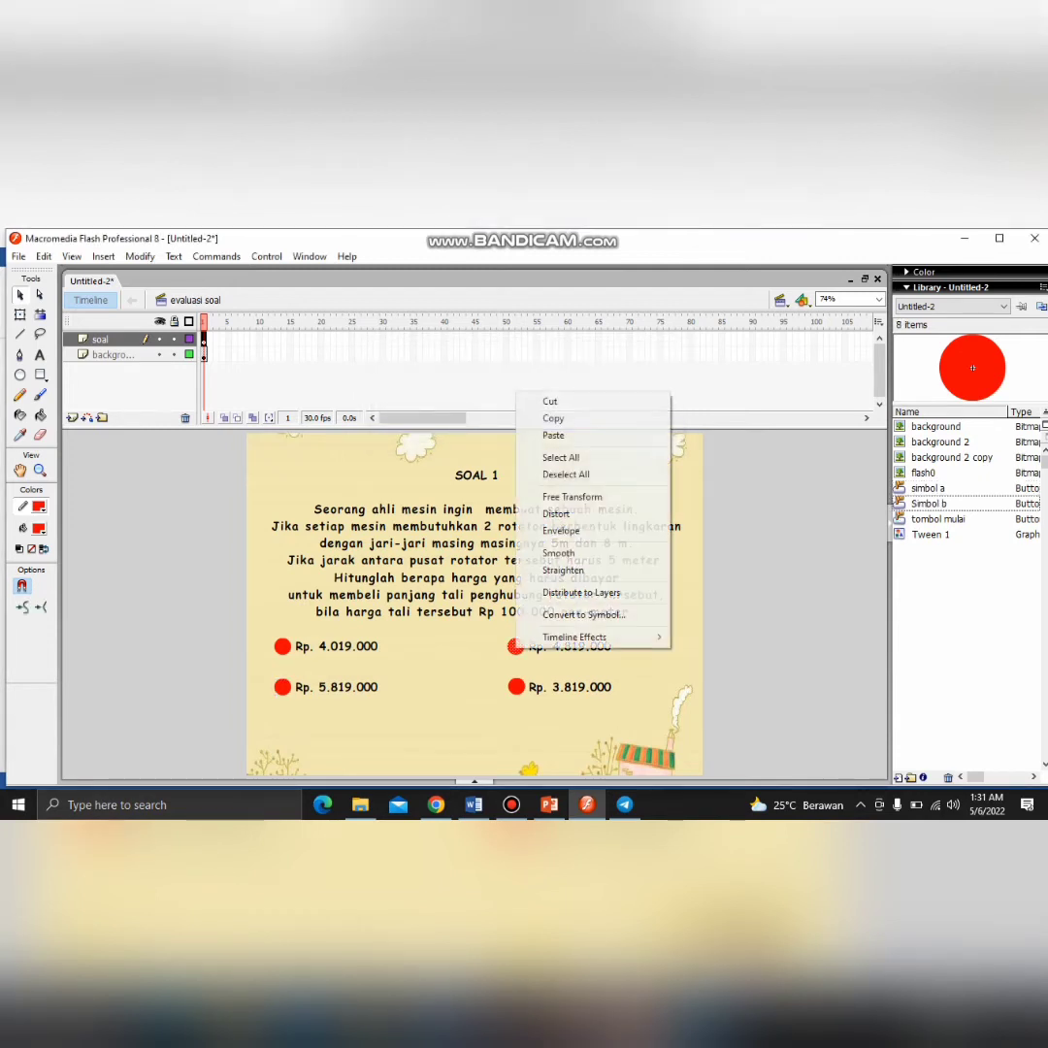
left_click(589, 613)
key("End")
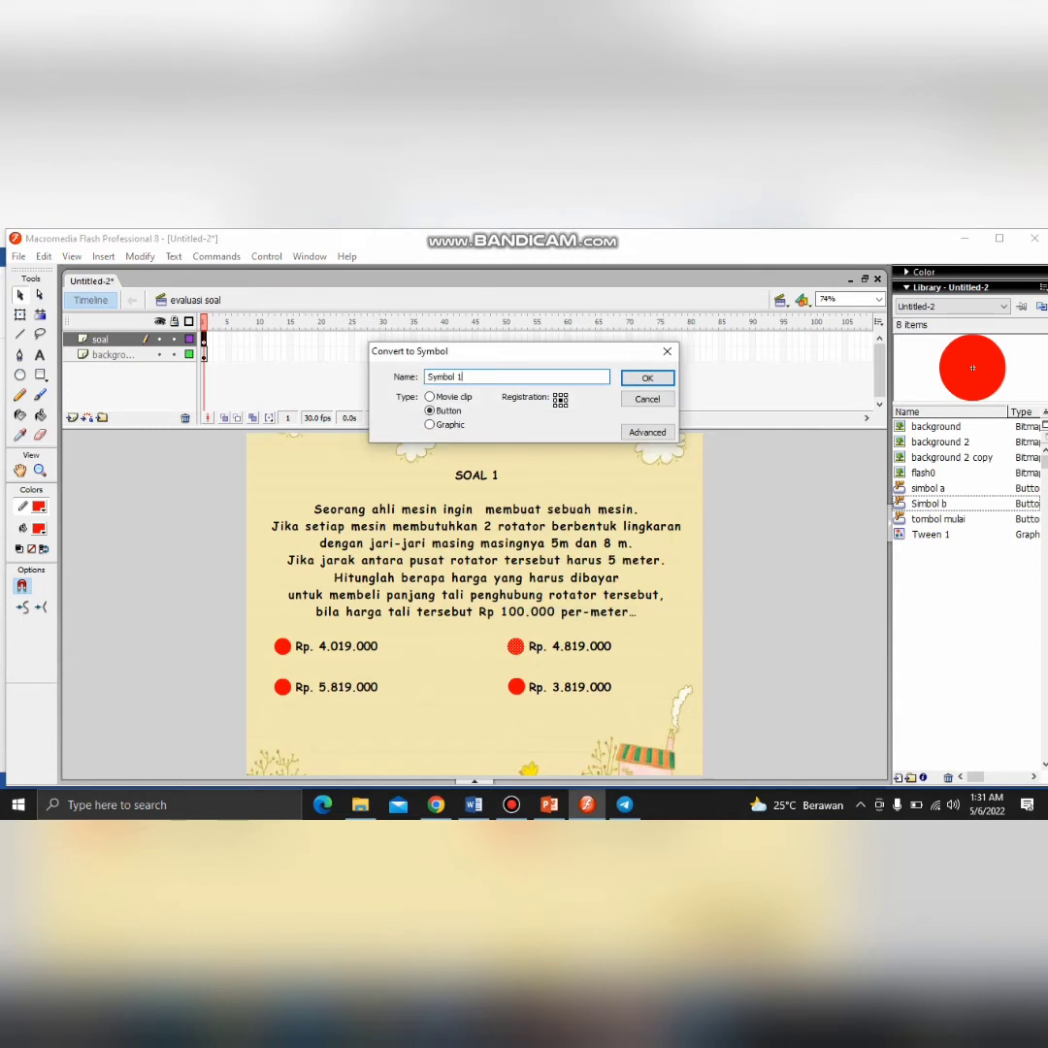
key("BackSpace")
type("c")
key("BackSpace")
type("i")
key("Return")
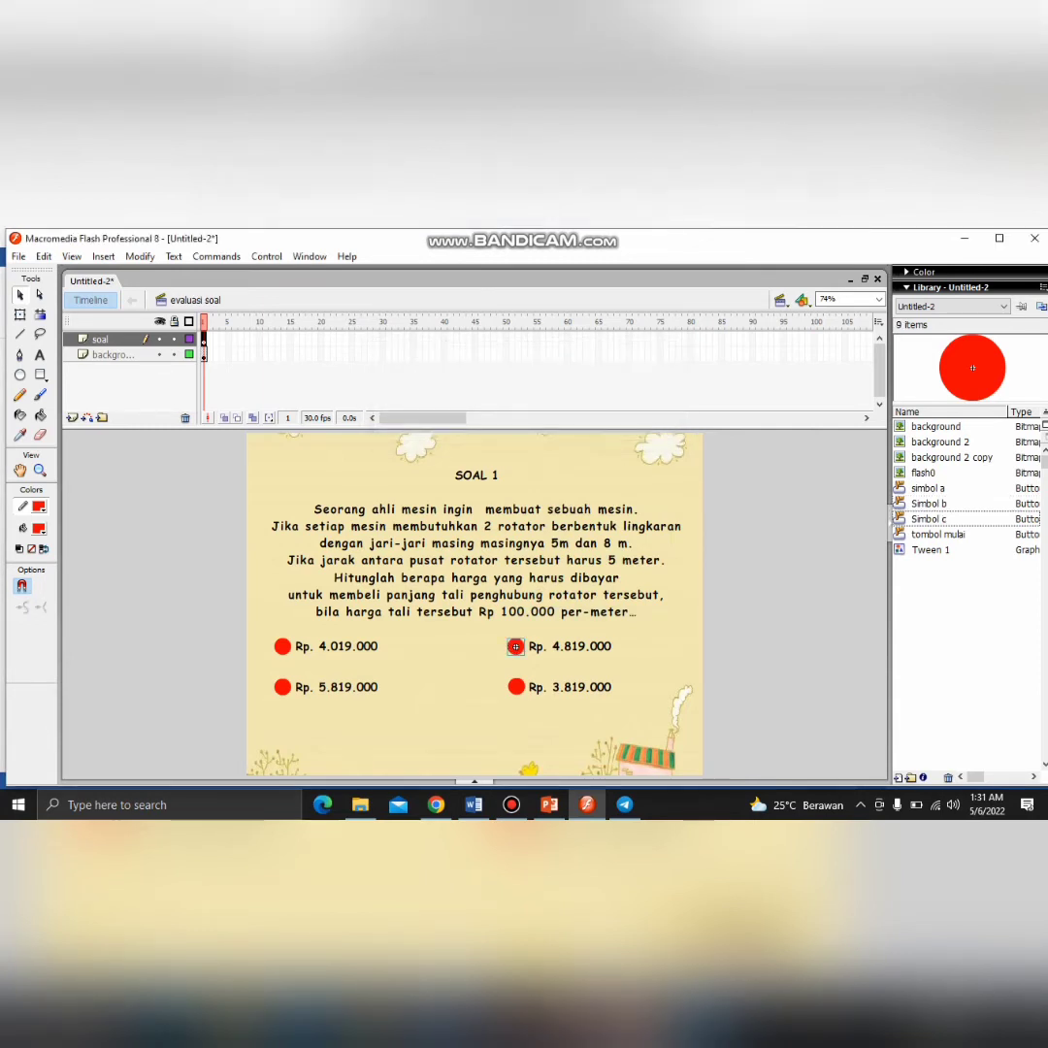
Convert the circle beside "Rp. 3.819.000" to a button symbol named "Simbol d"
right_click(515, 686)
left_click(582, 655)
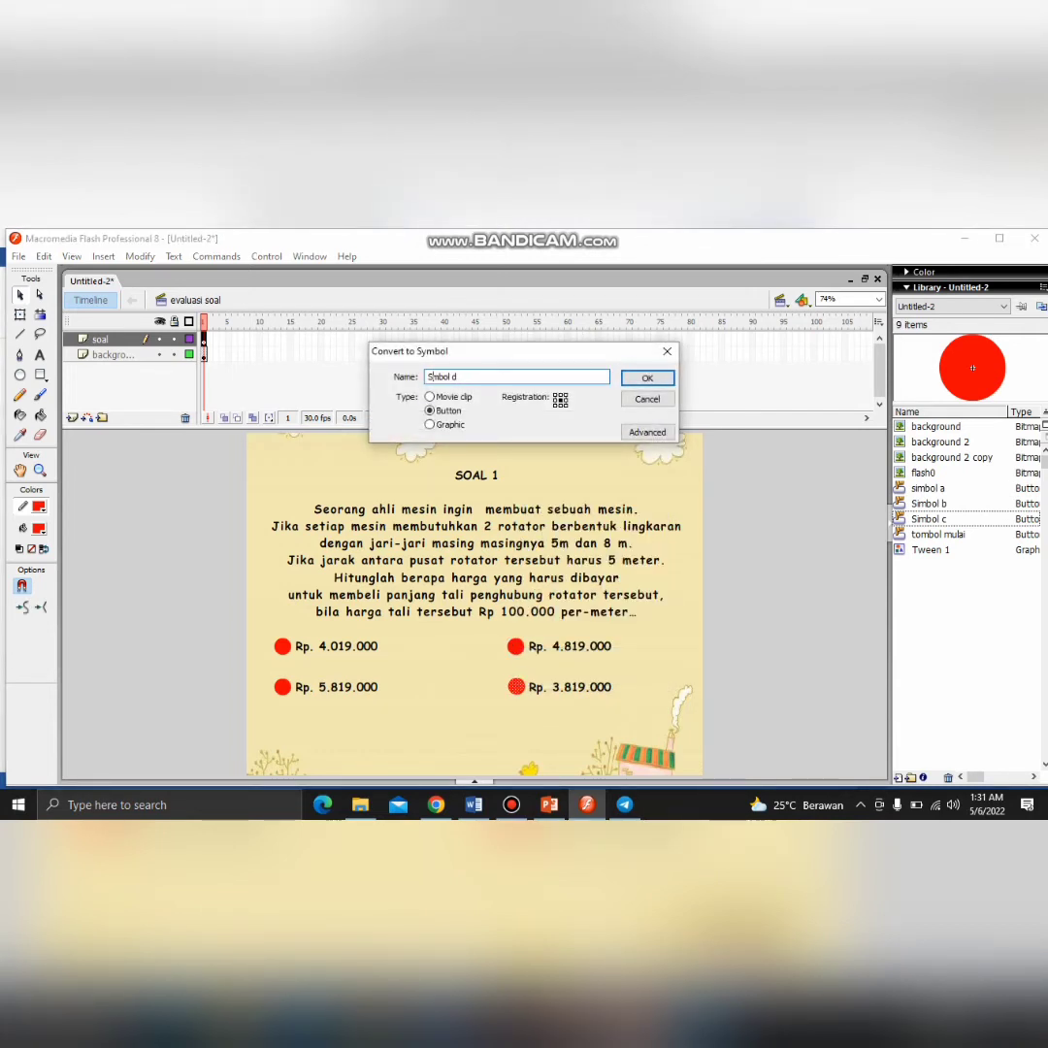
key("Return")
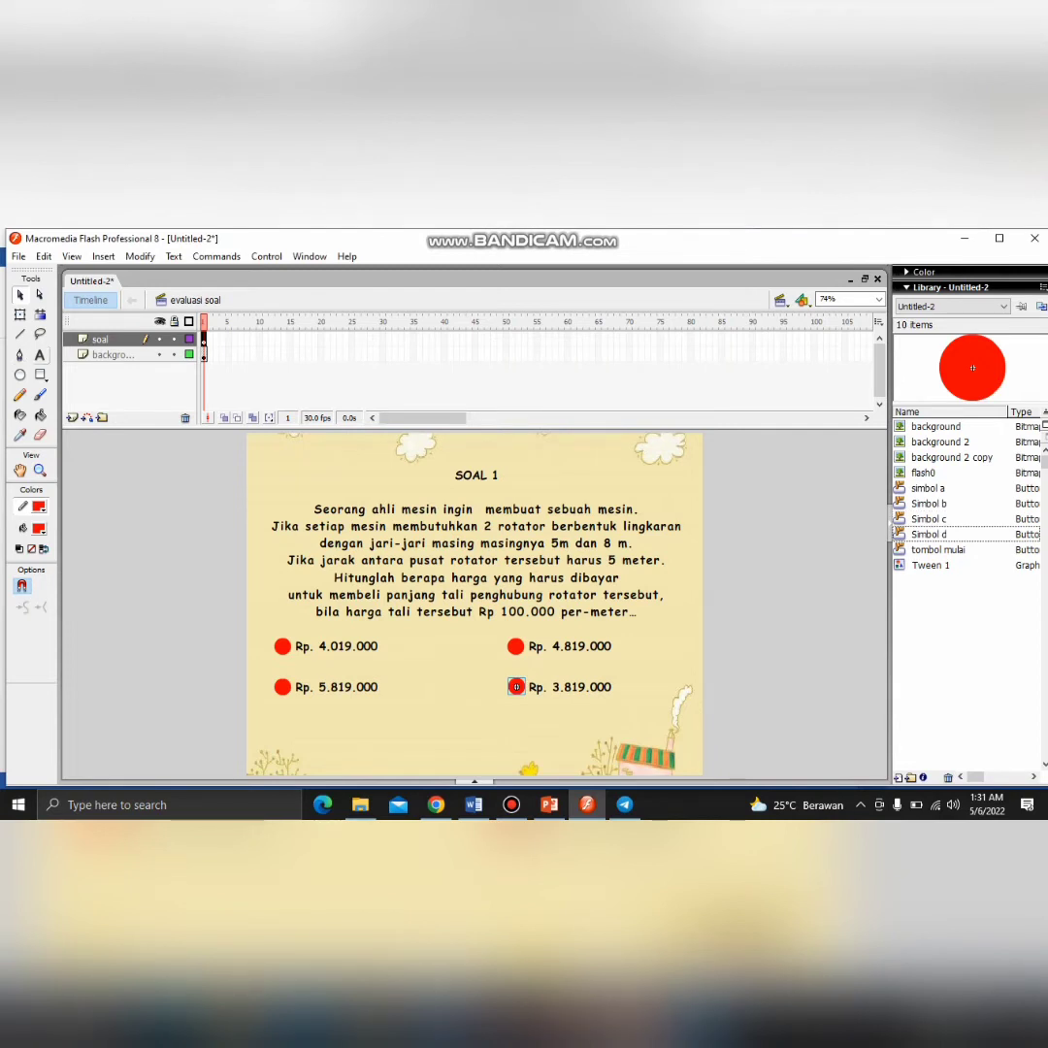
Add the letter "a" in white text on the red circle beside "Rp. 4.019.000"
left_click(39, 356)
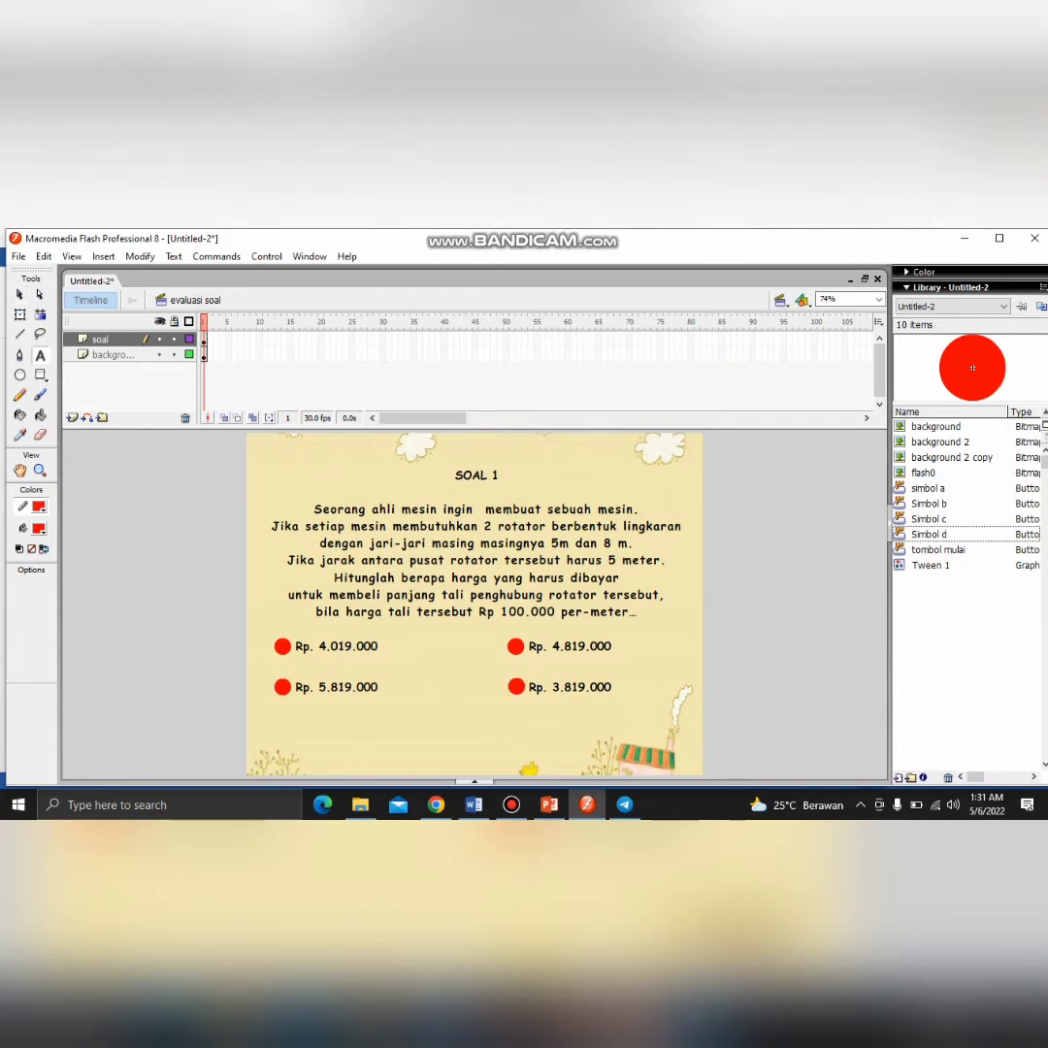
left_click(282, 640)
left_click(38, 506)
left_click(32, 600)
left_click(39, 527)
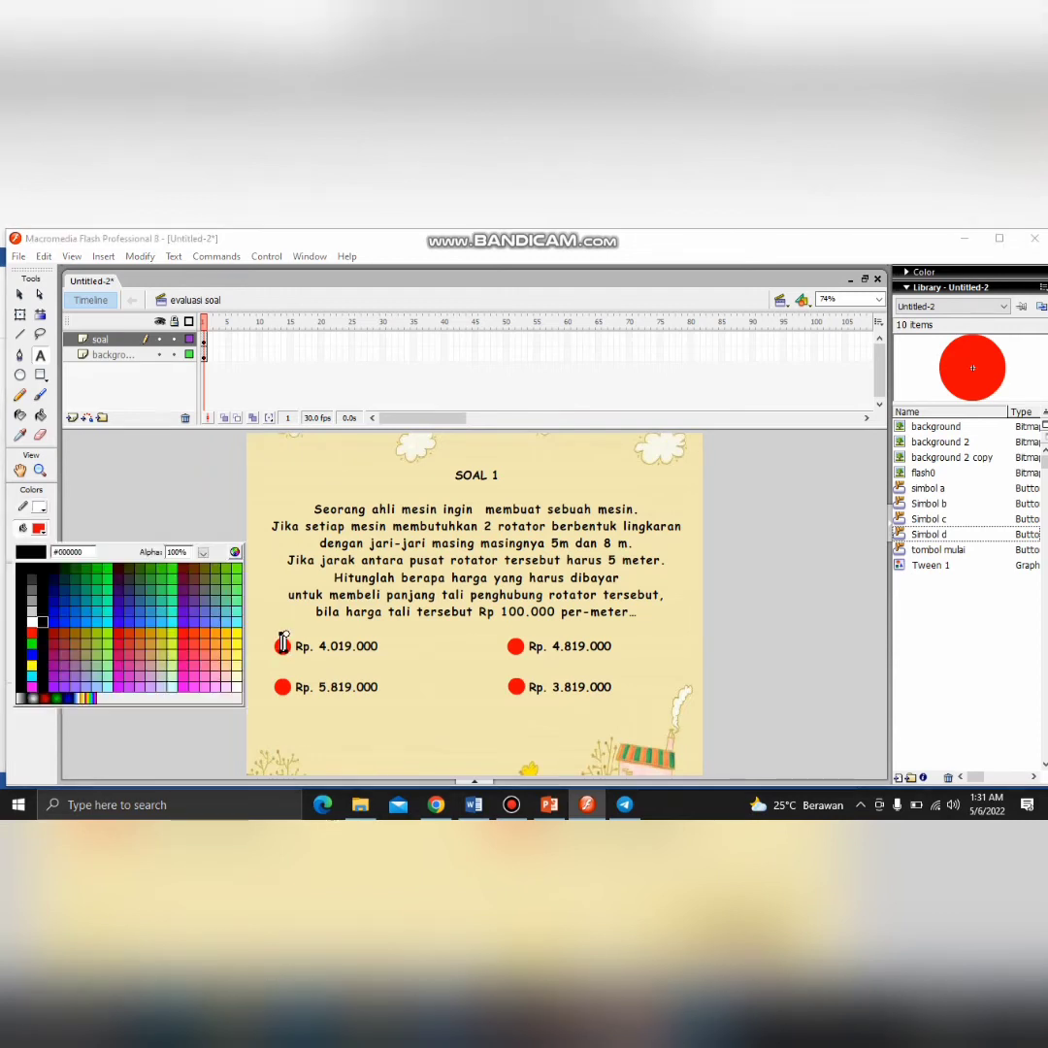
left_click(283, 640)
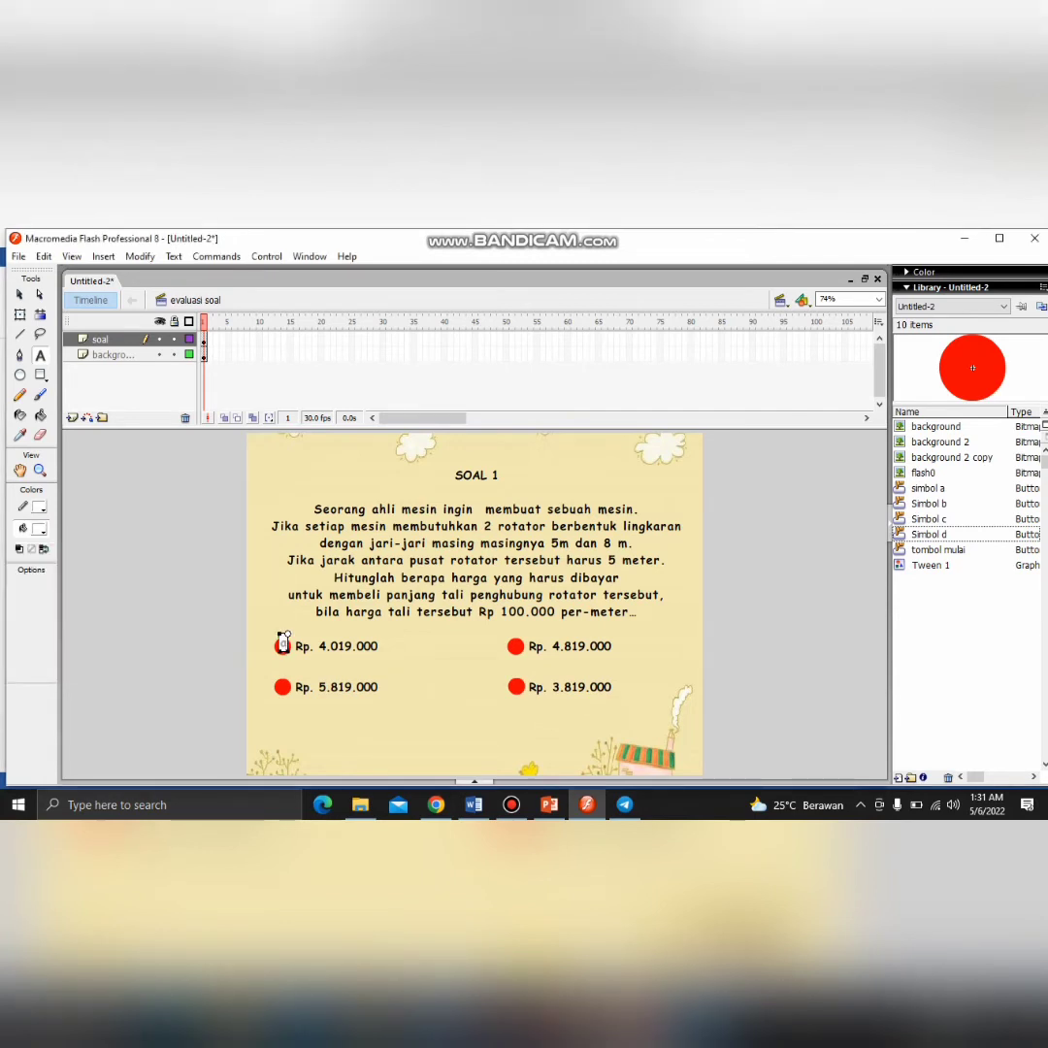
Add the letters "b", "c" and "d" as white text on the circles beside "Rp. 5.819.000", "Rp. 4.819.000" and "Rp. 3.819.000"
key("b")
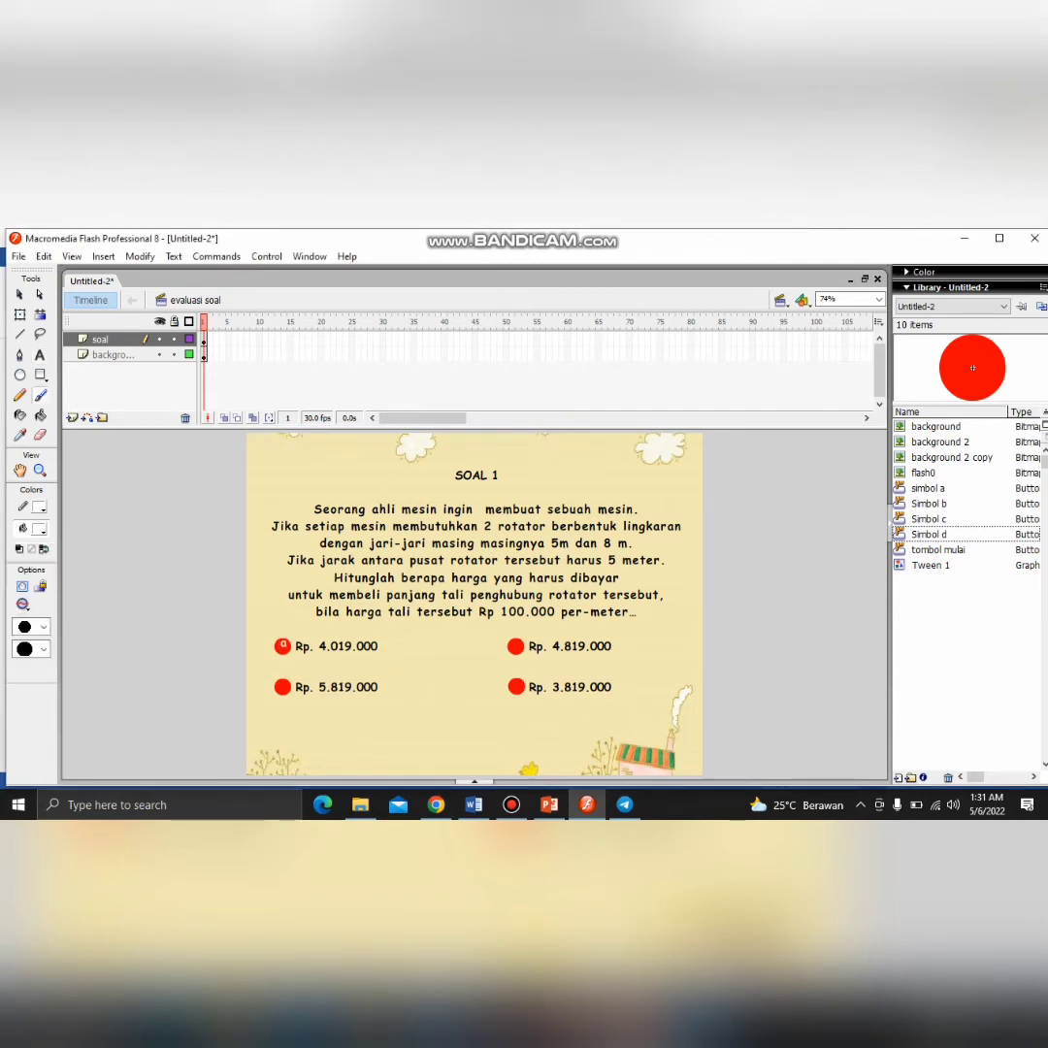
key("t")
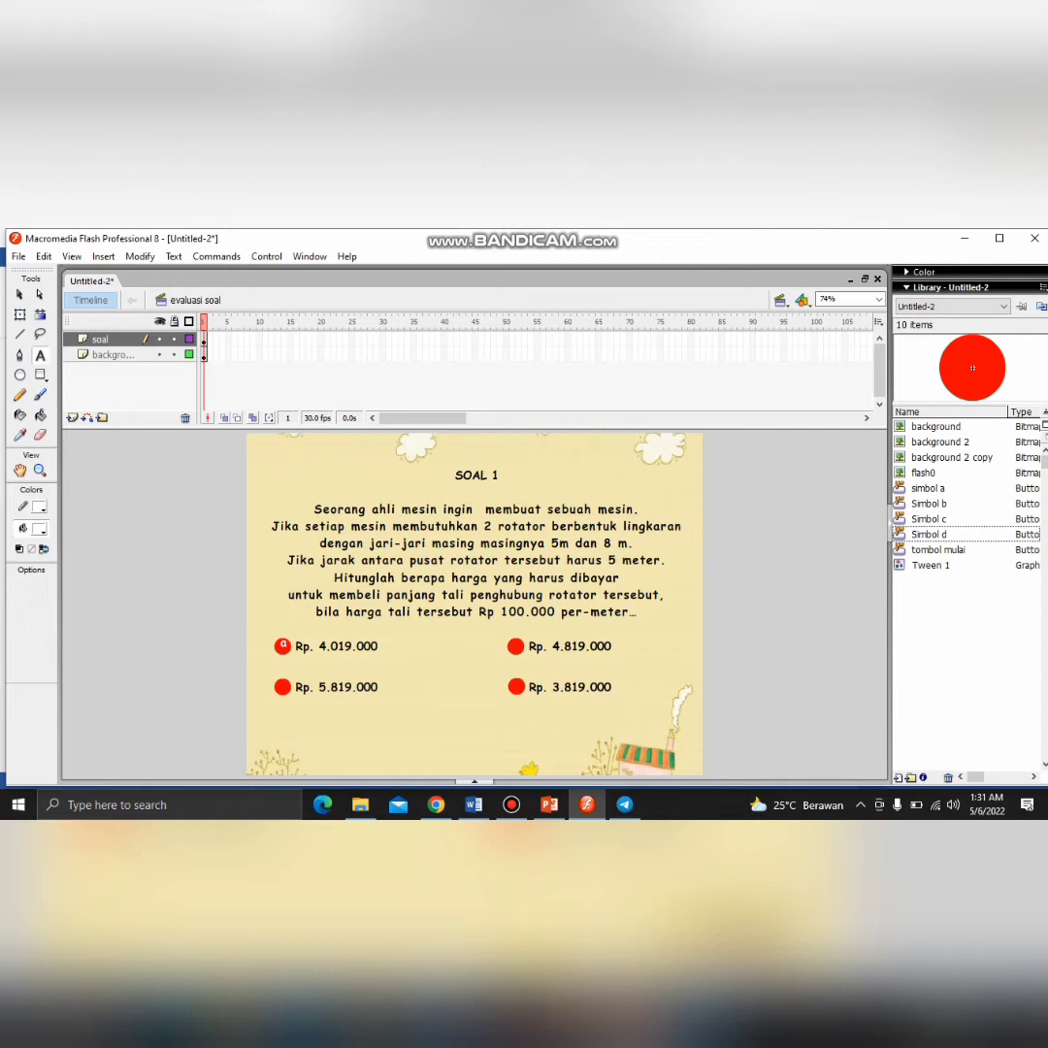
left_click(282, 682)
type("b")
left_click(516, 641)
type("cv")
left_click(518, 679)
type("d")
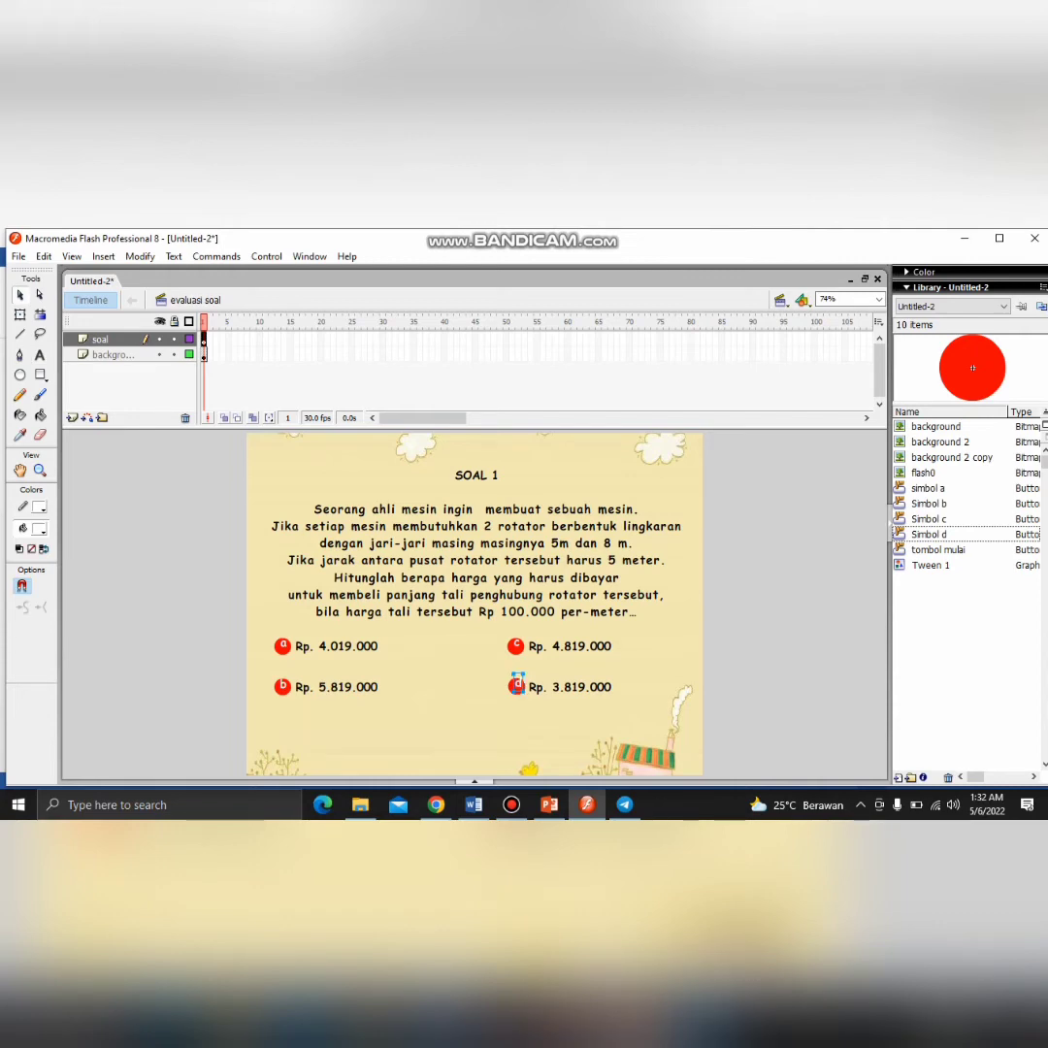
Set the letter "a" to font size 23 and centre it on its red circle
left_click(282, 643)
key("ctrl+F3")
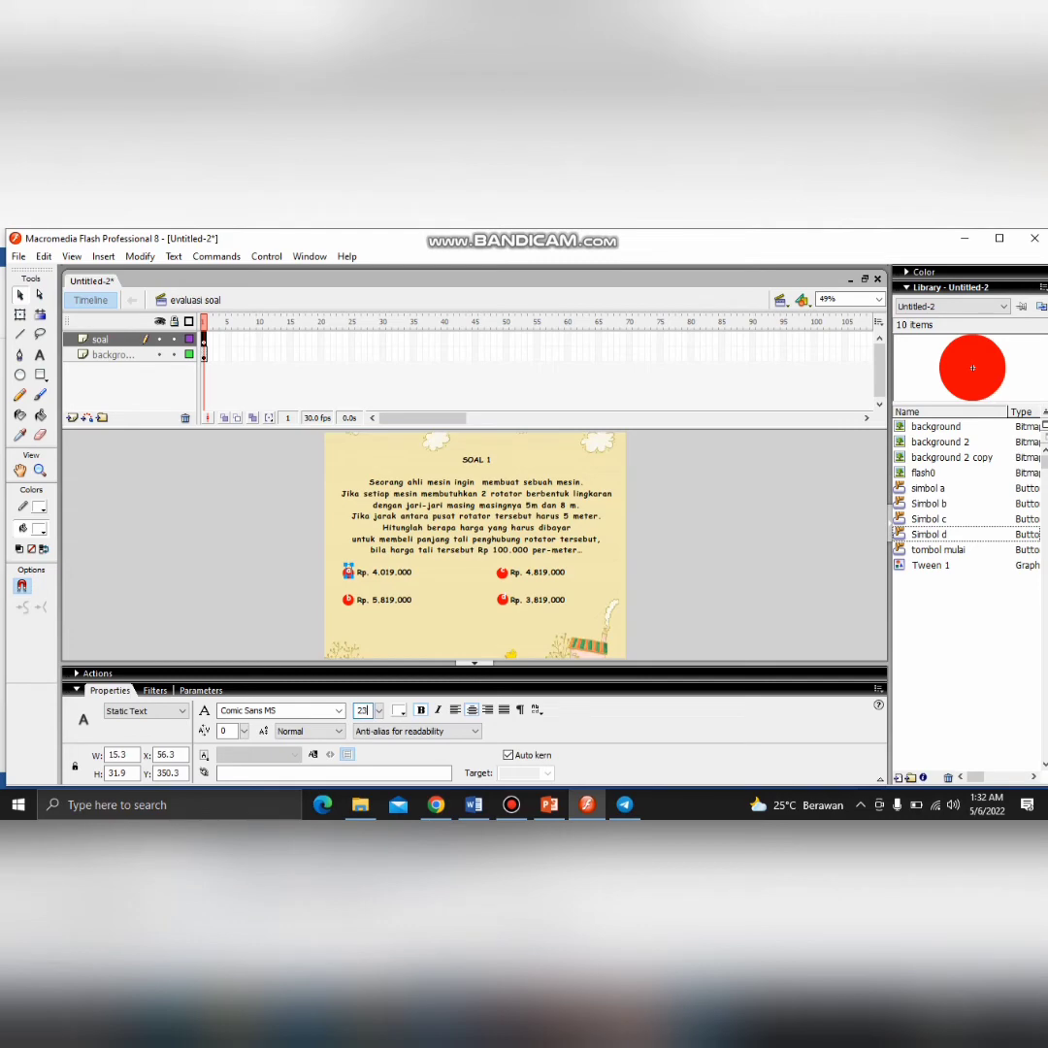
key("Return")
left_click(475, 663)
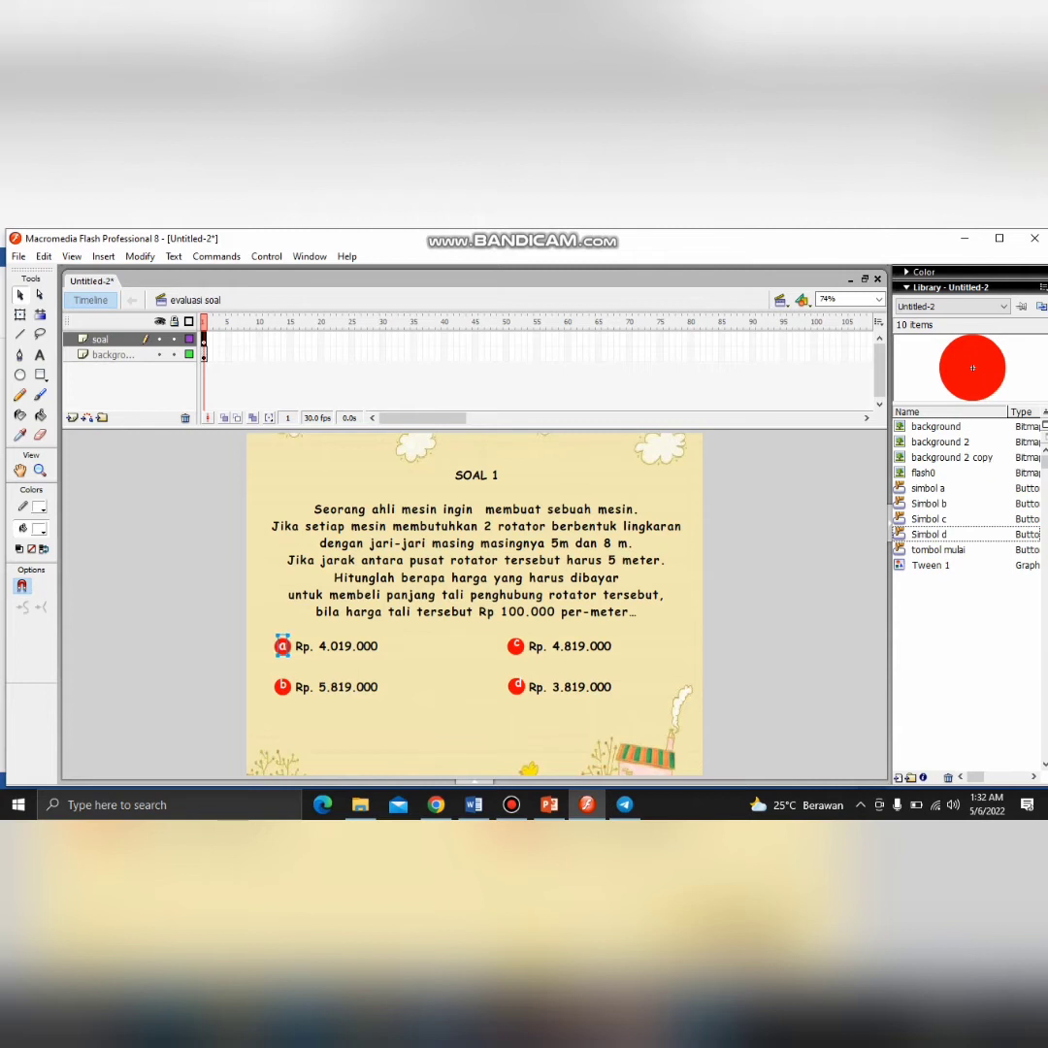
Set the letter "b" to font size 23 and centre it on its red circle
left_click(283, 685)
left_click(446, 728)
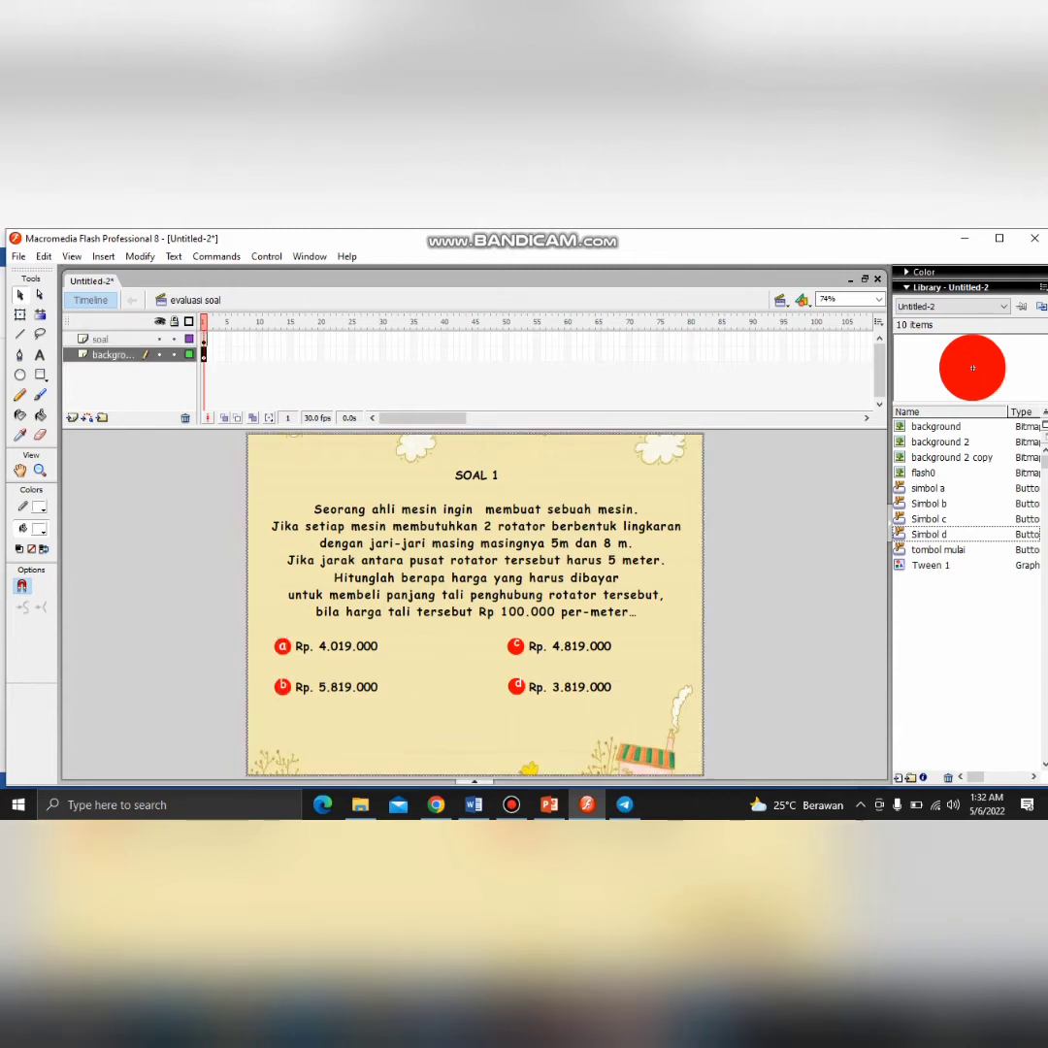
left_click(474, 781)
key("Escape")
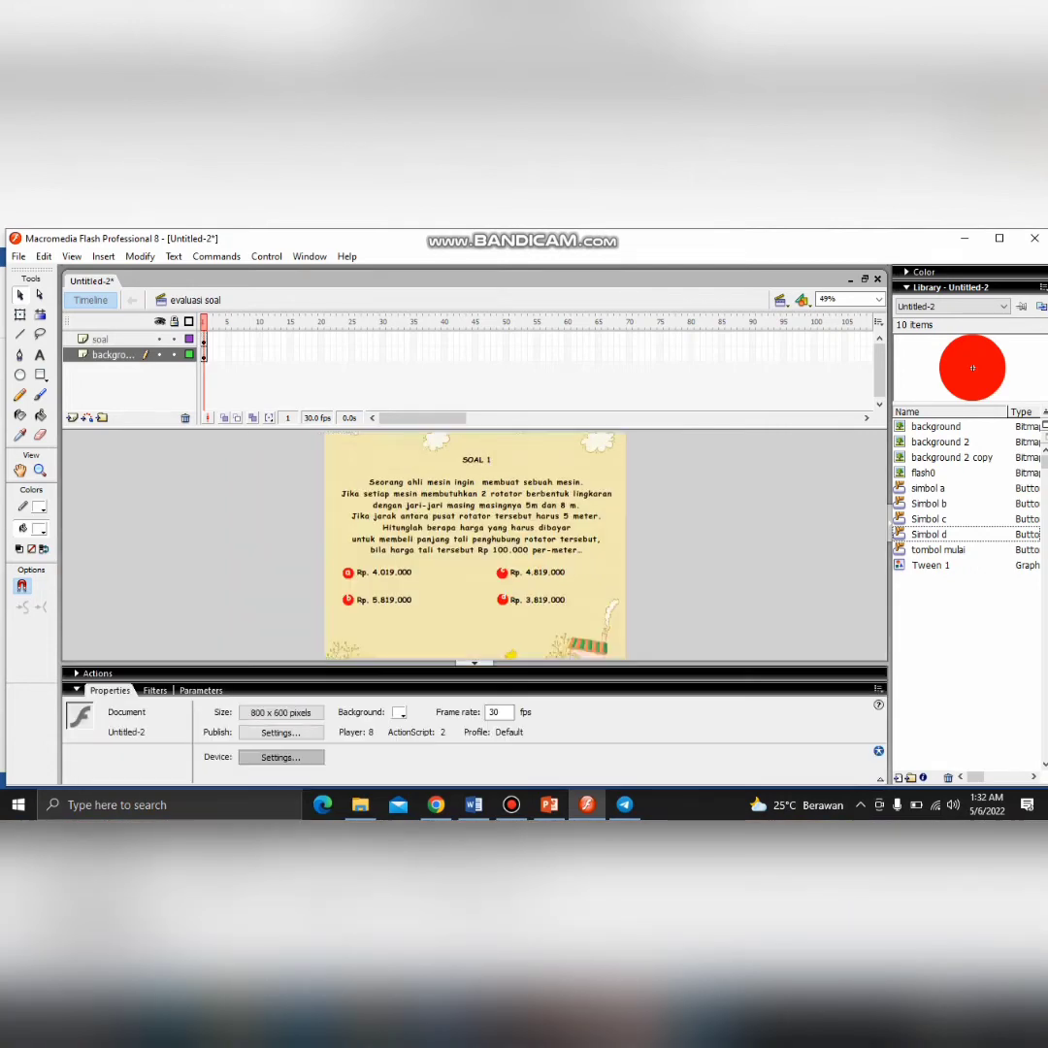
left_click(348, 599)
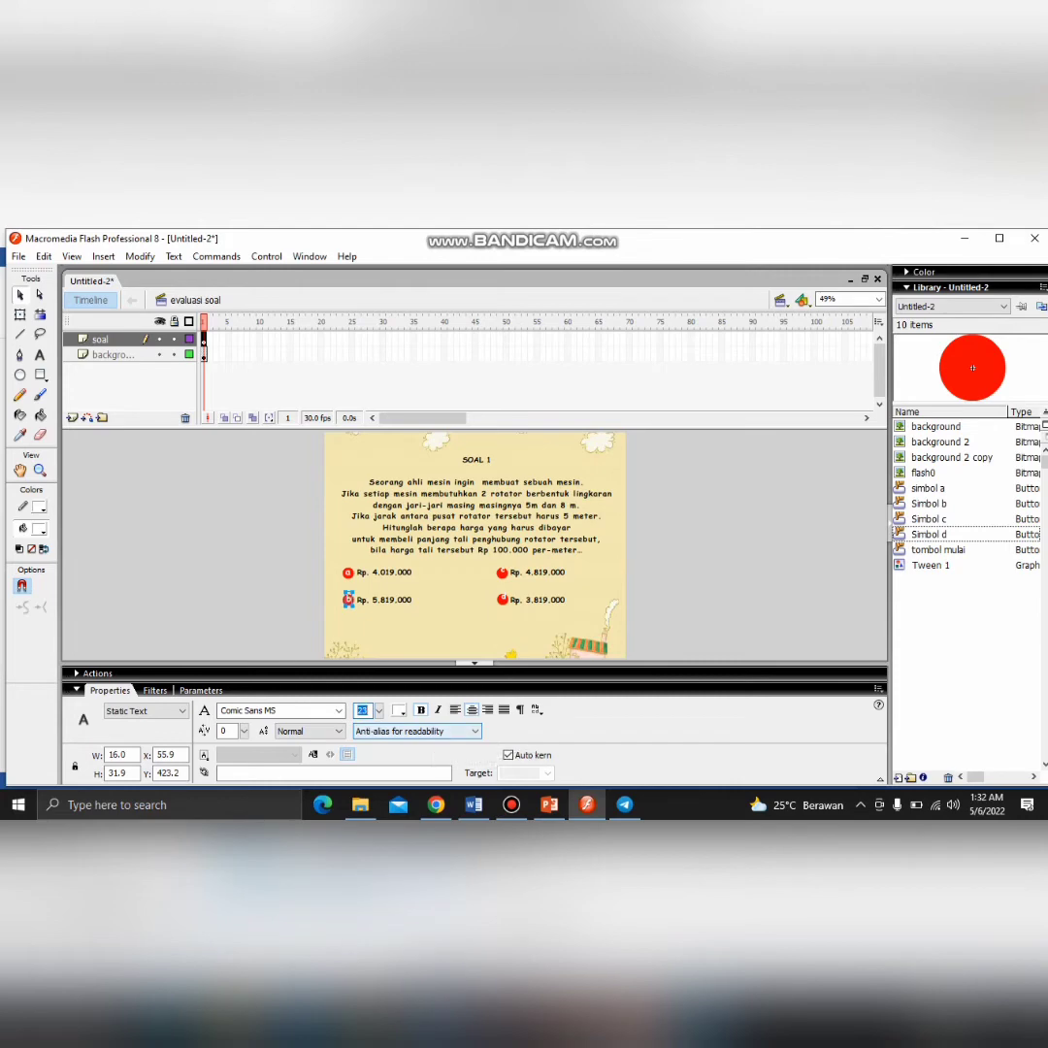
left_click(417, 635)
key("F9")
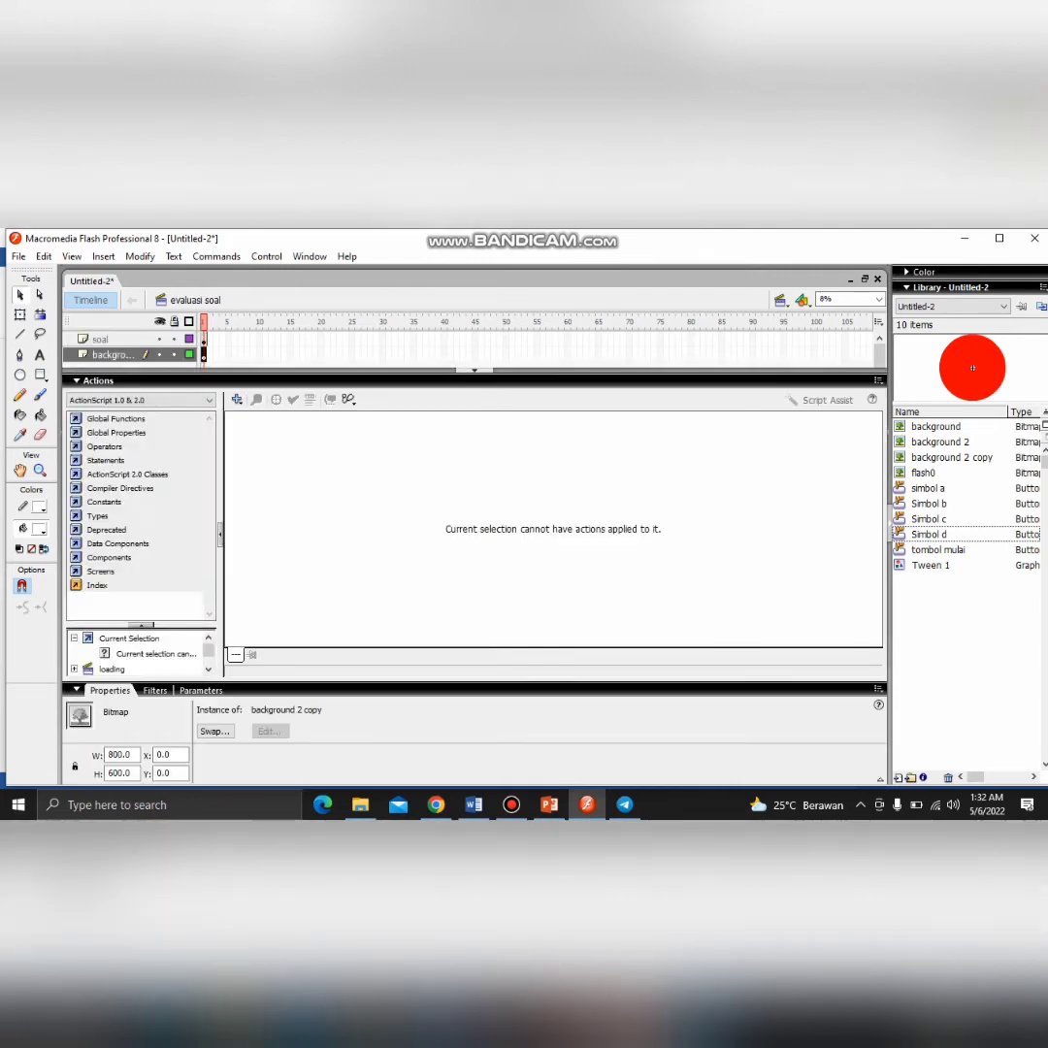
left_click(204, 354)
left_click(474, 370)
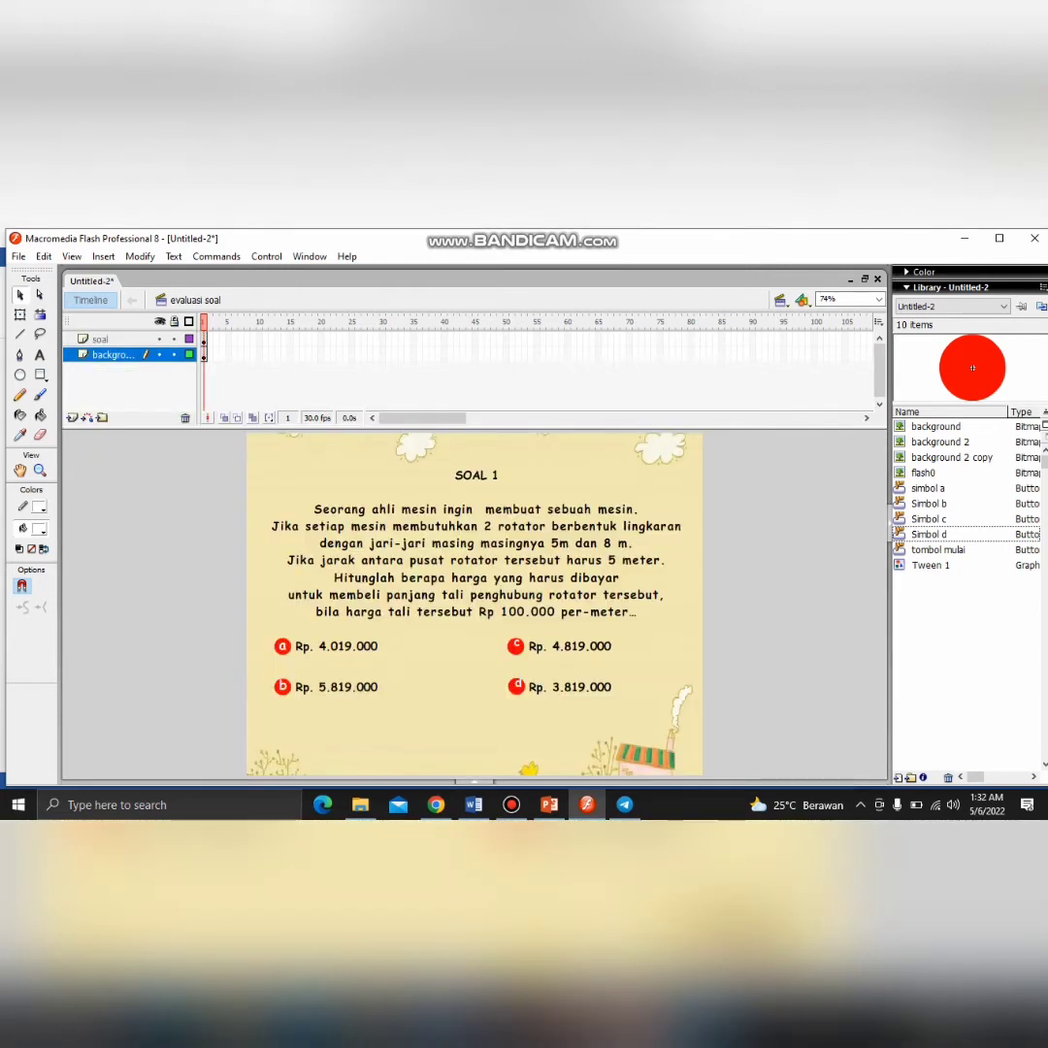
left_click(282, 686)
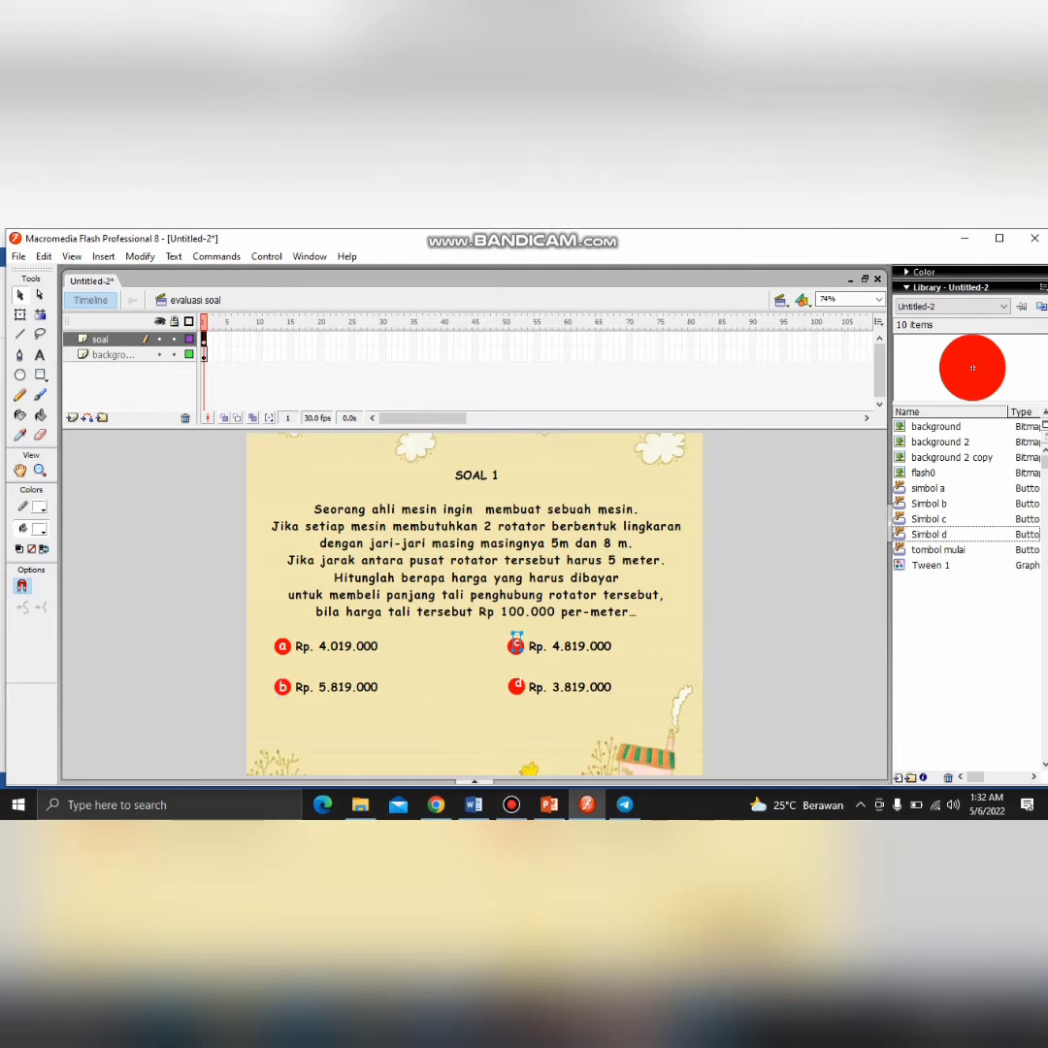
Set the letter "c" to font size 23 and centre it on its red circle
key("F9")
key("BackSpace")
type("3")
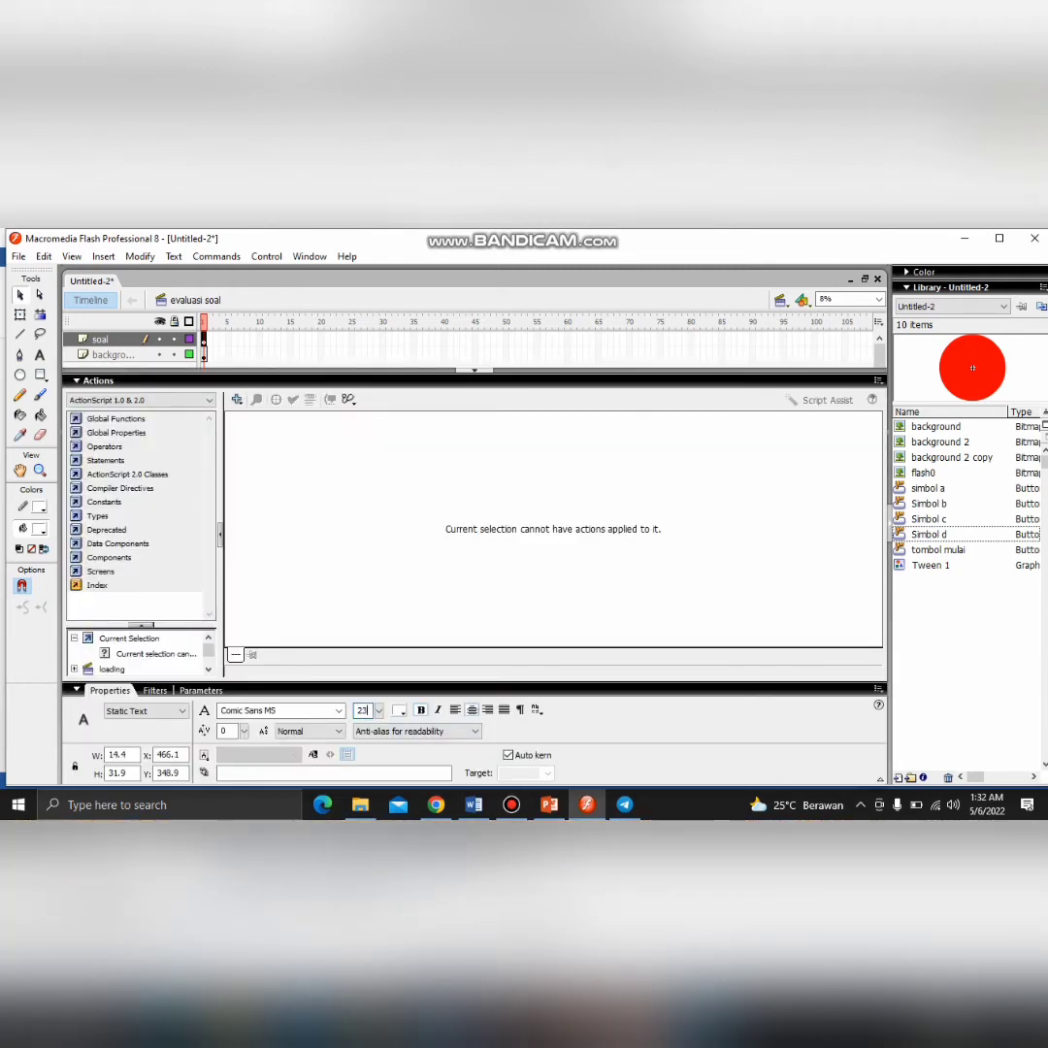
key("Return")
key("F9")
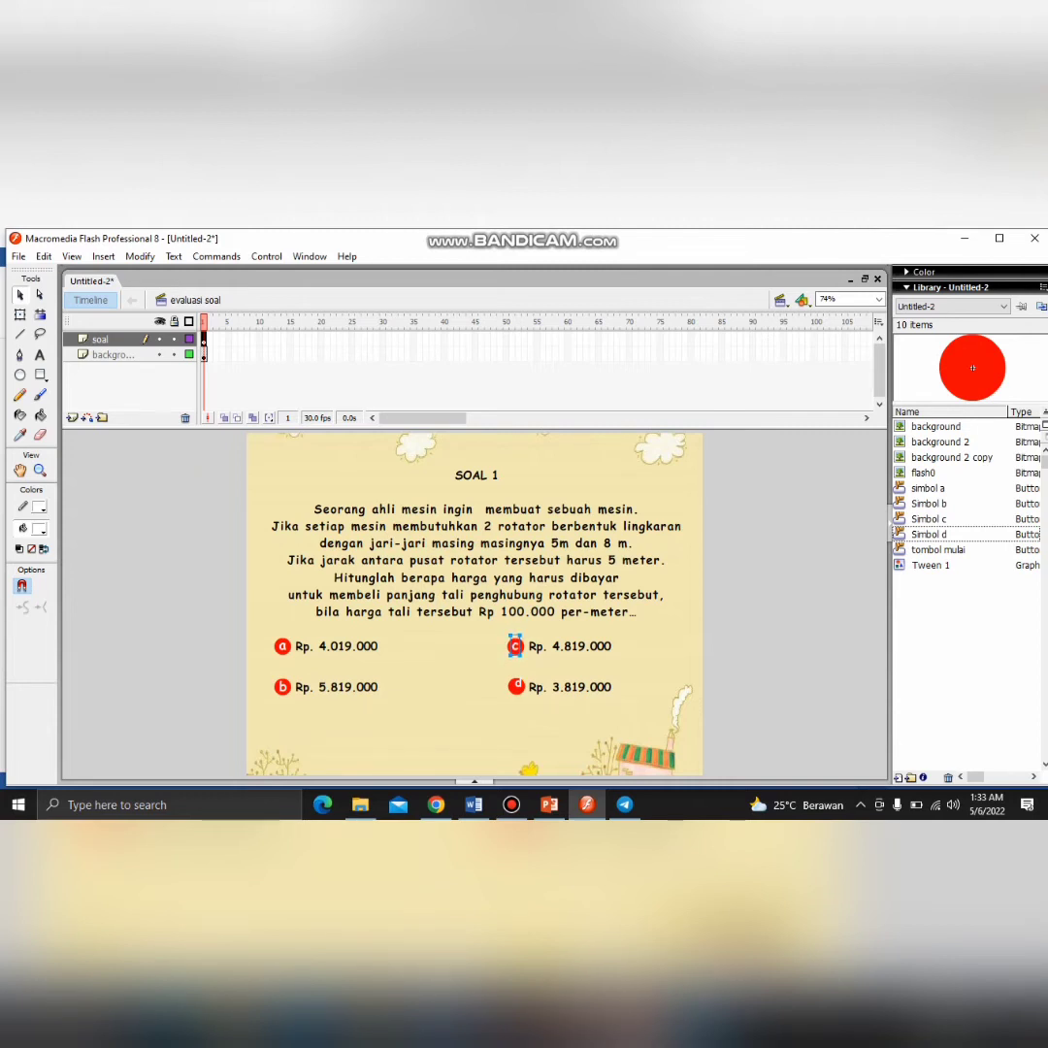
Set the letter "d" to font size 23 and centre it on its red circle
left_click(518, 683)
key("ctrl+F3")
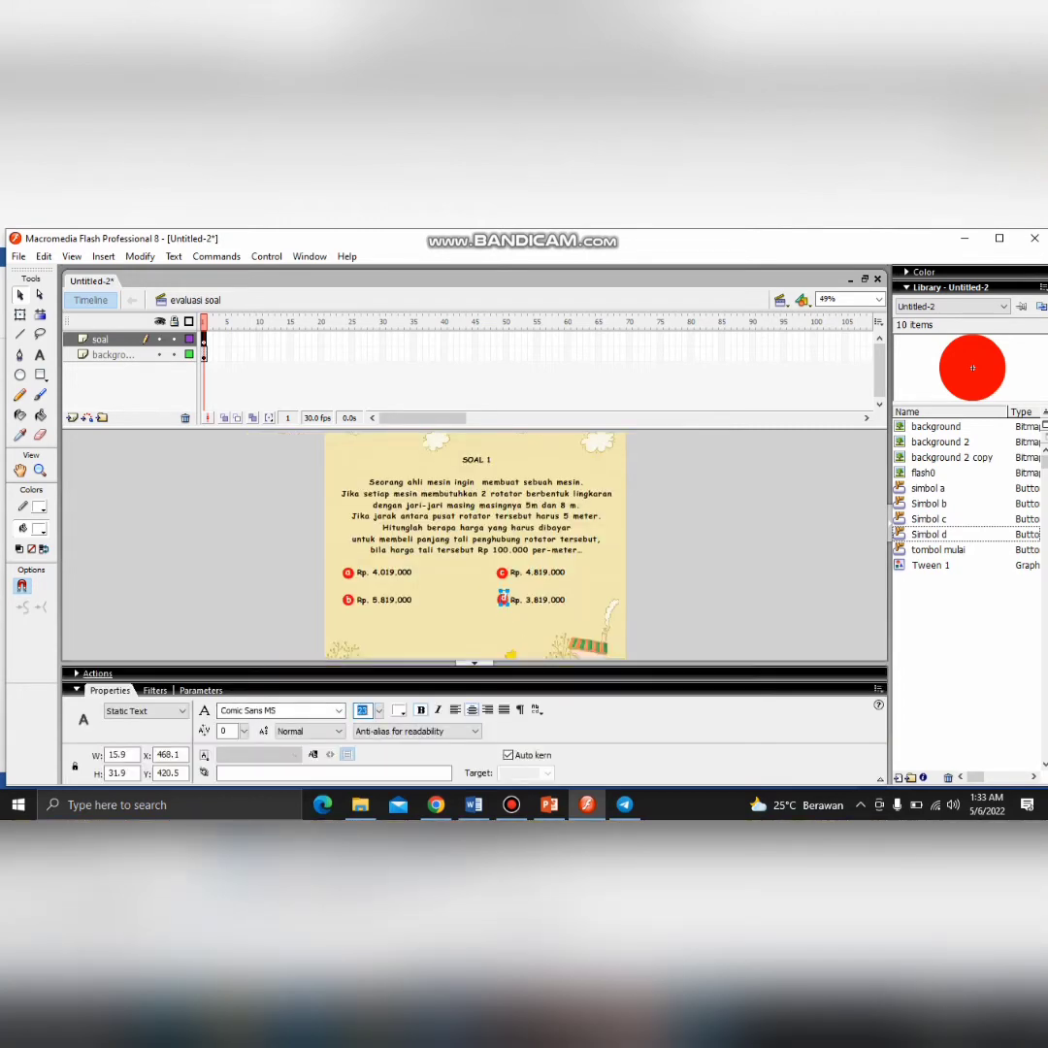
key("ctrl+F3")
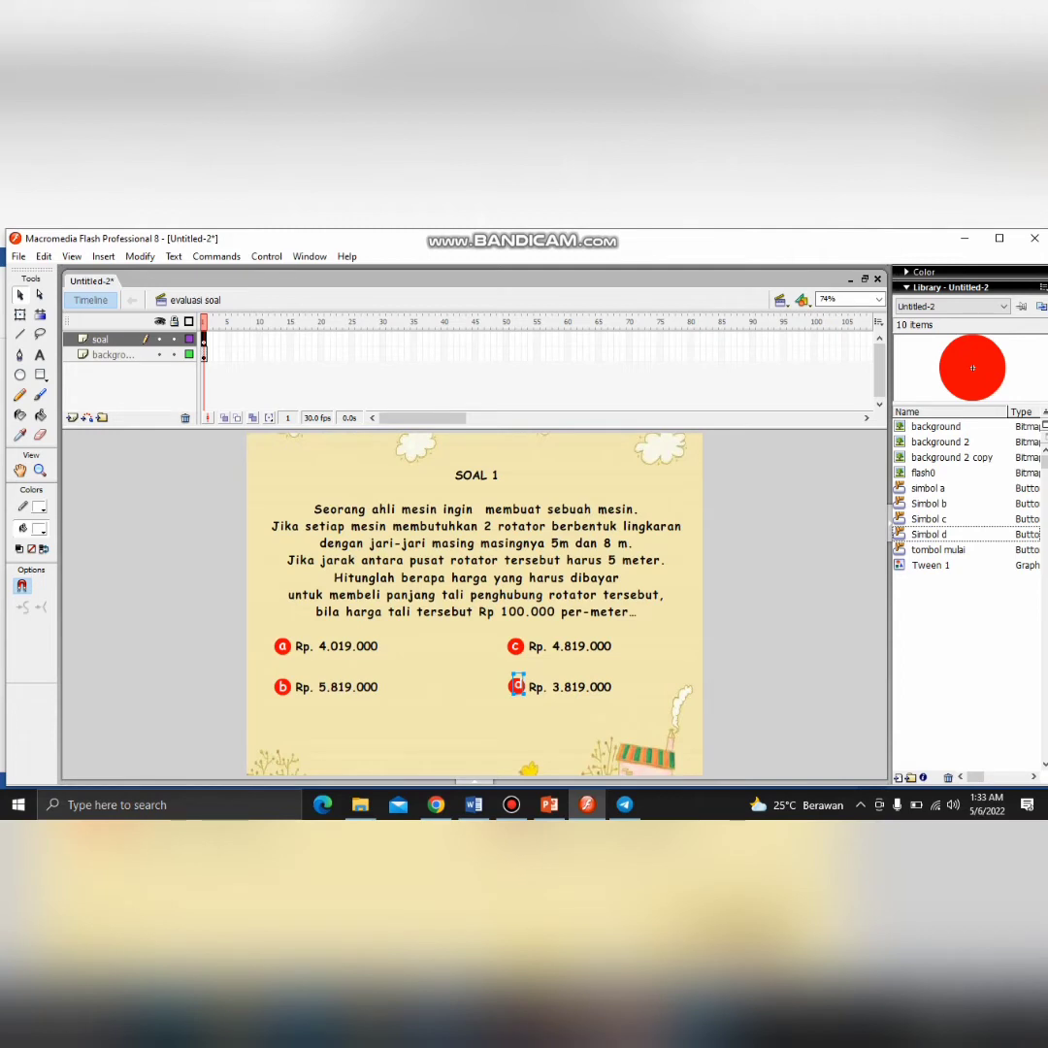
key("t")
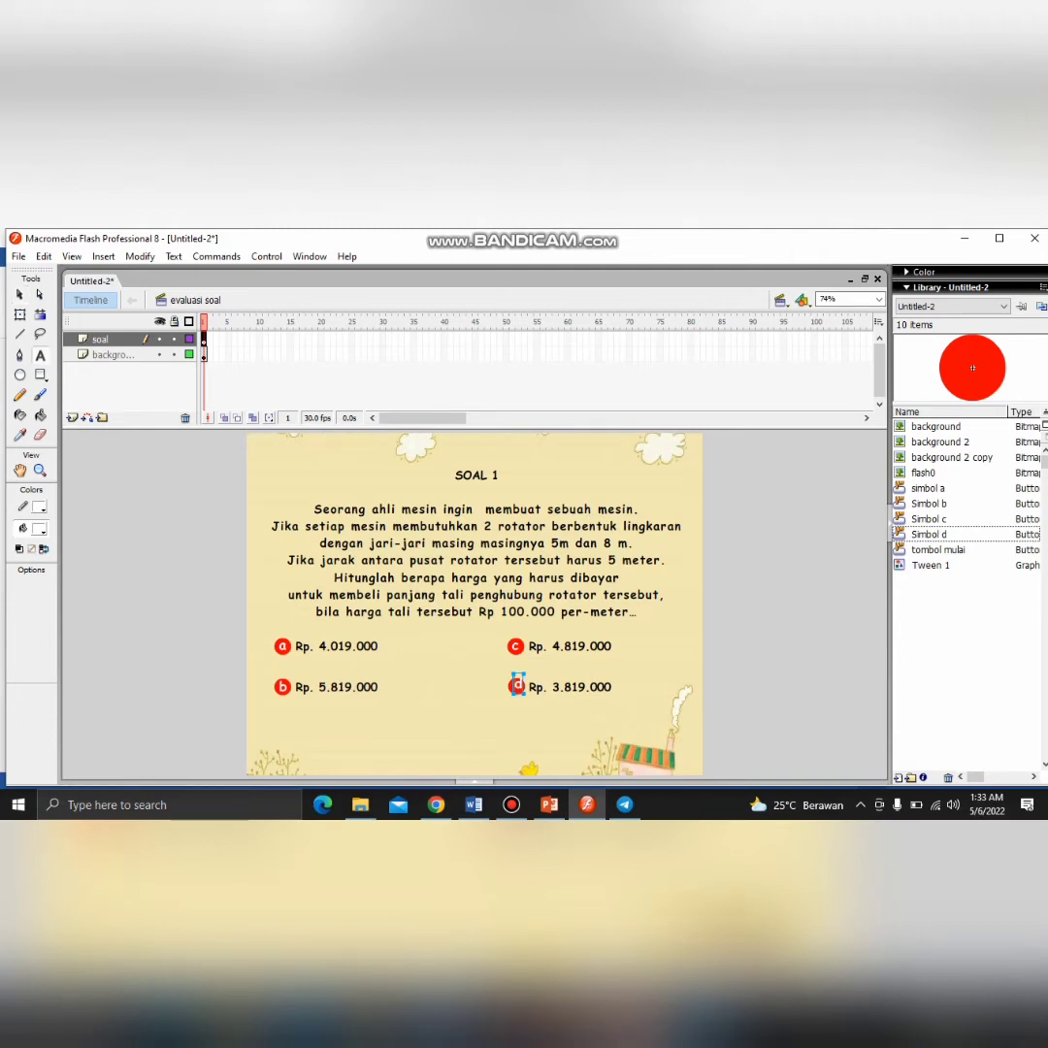
key("v")
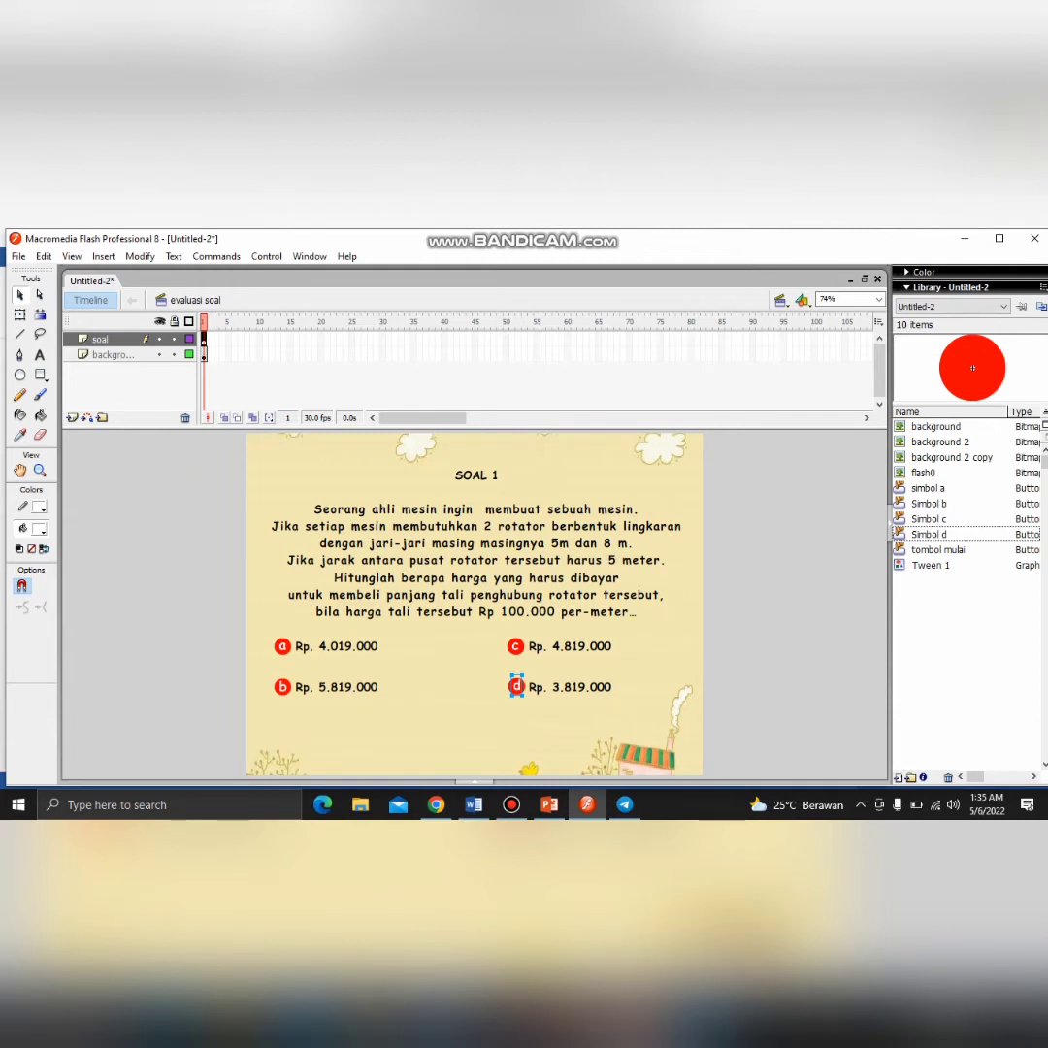
Add a goto action on release to the "simbol a" button using Script Assist
key("Escape")
left_click(282, 645)
right_click(284, 645)
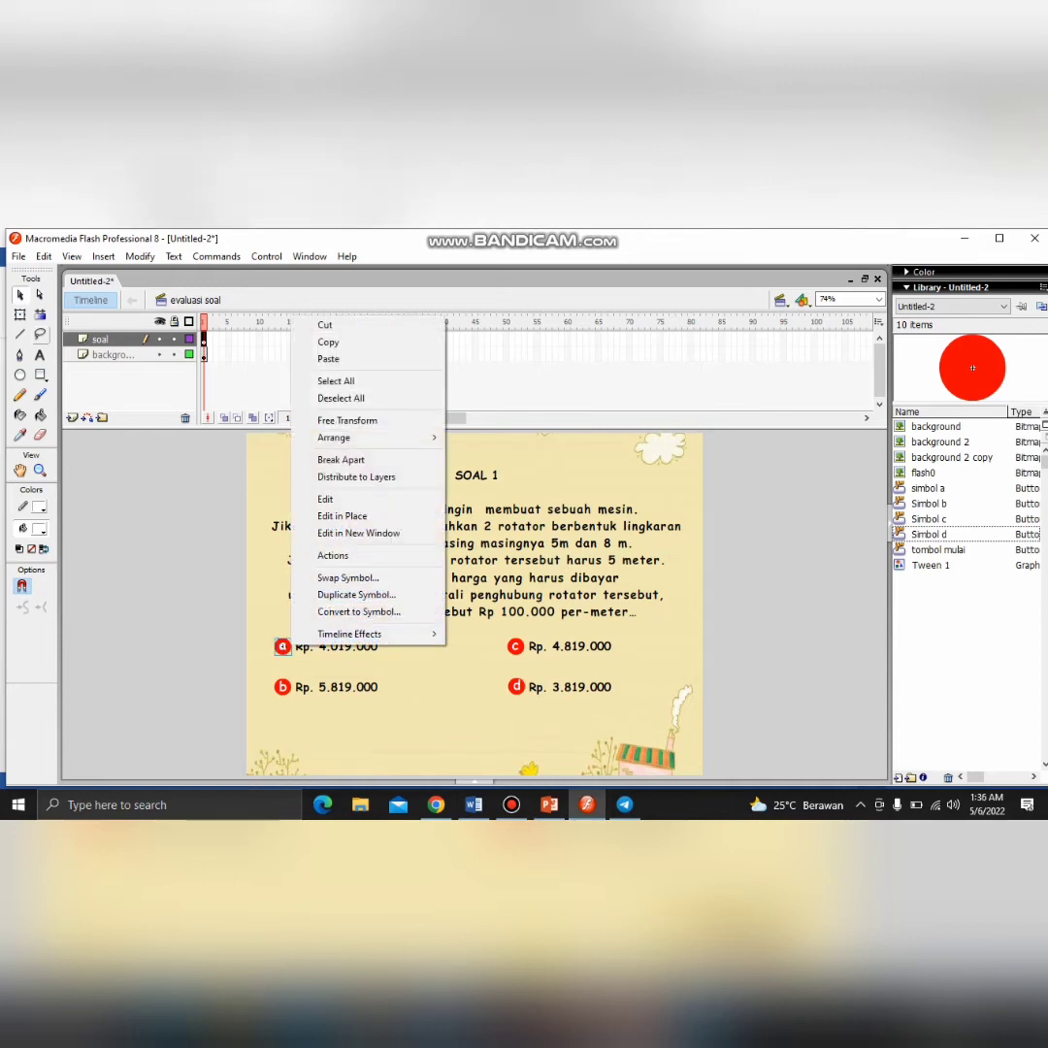
left_click(328, 559)
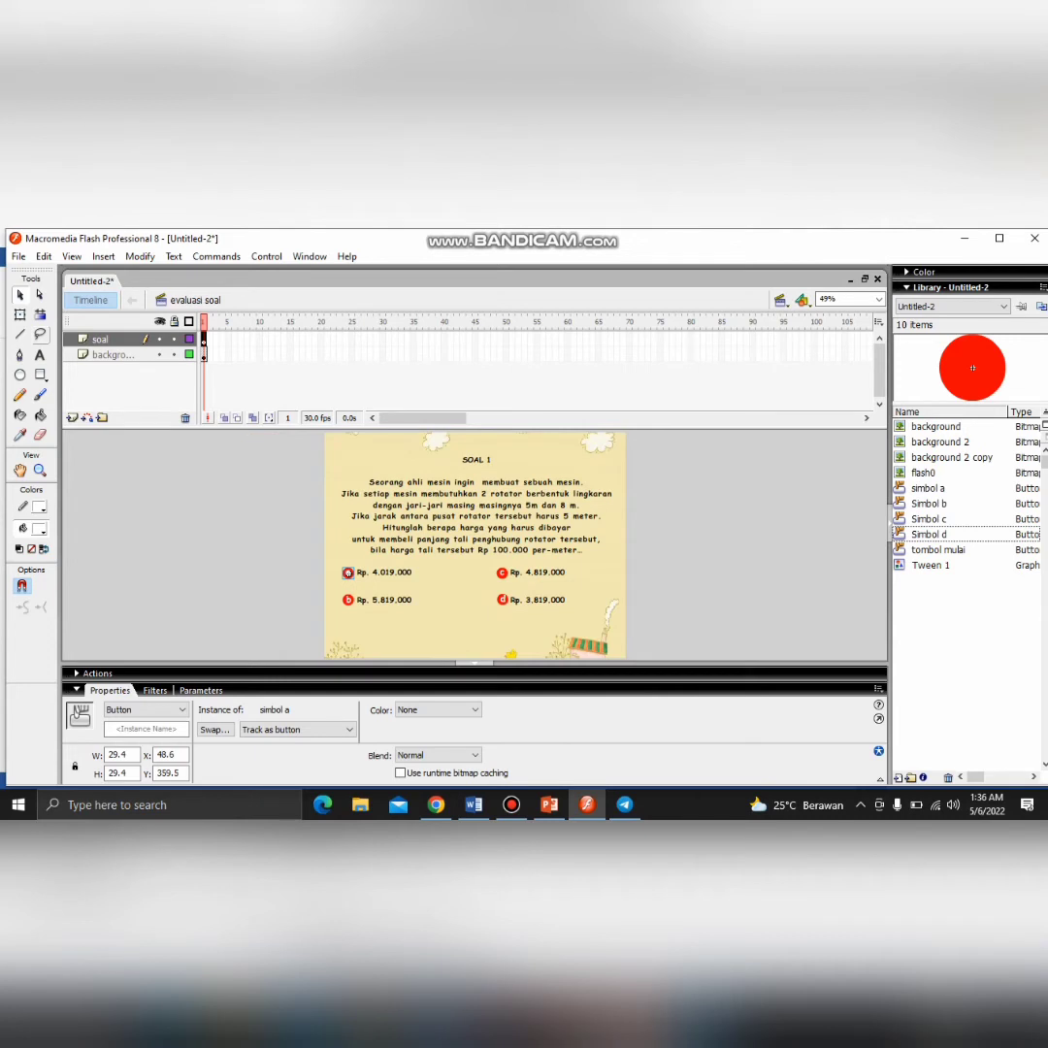
key("F9")
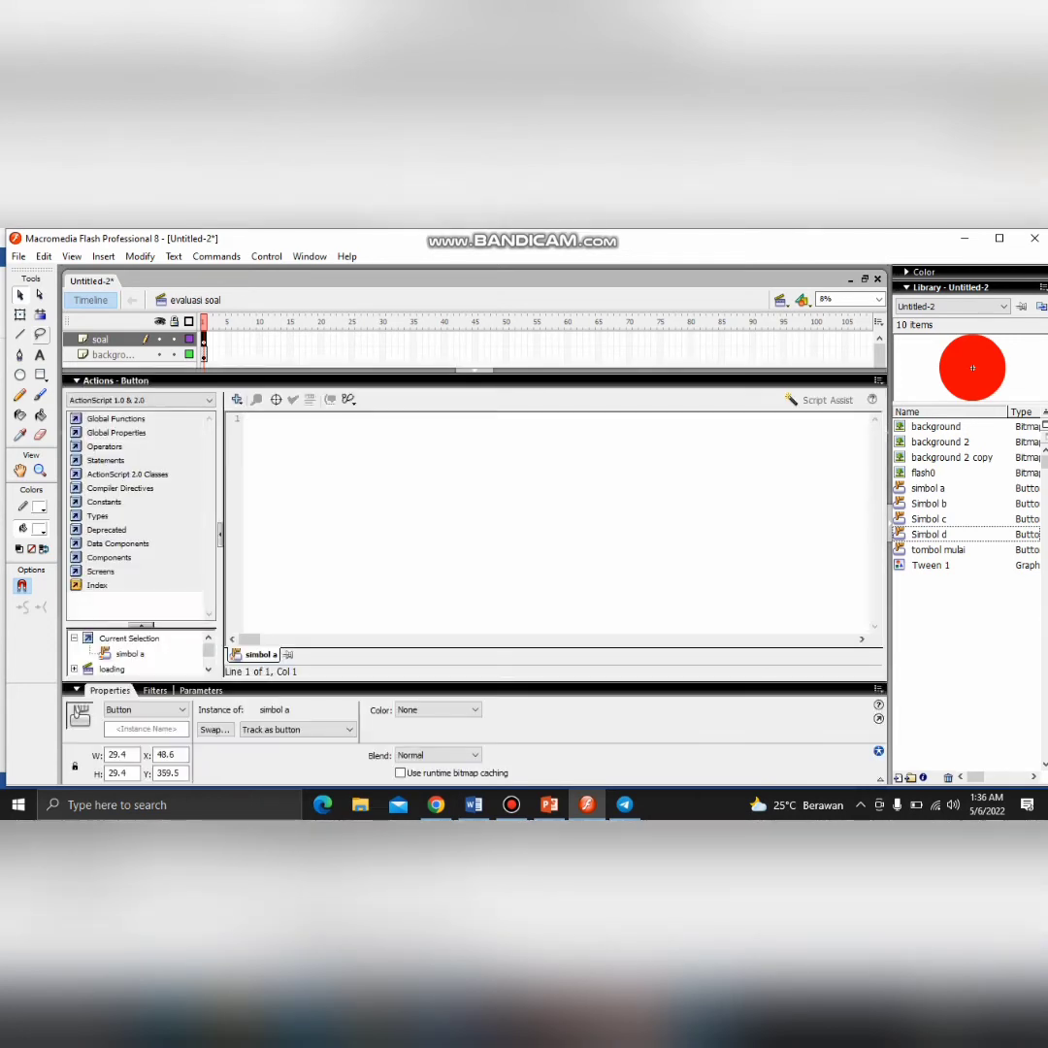
left_click(819, 400)
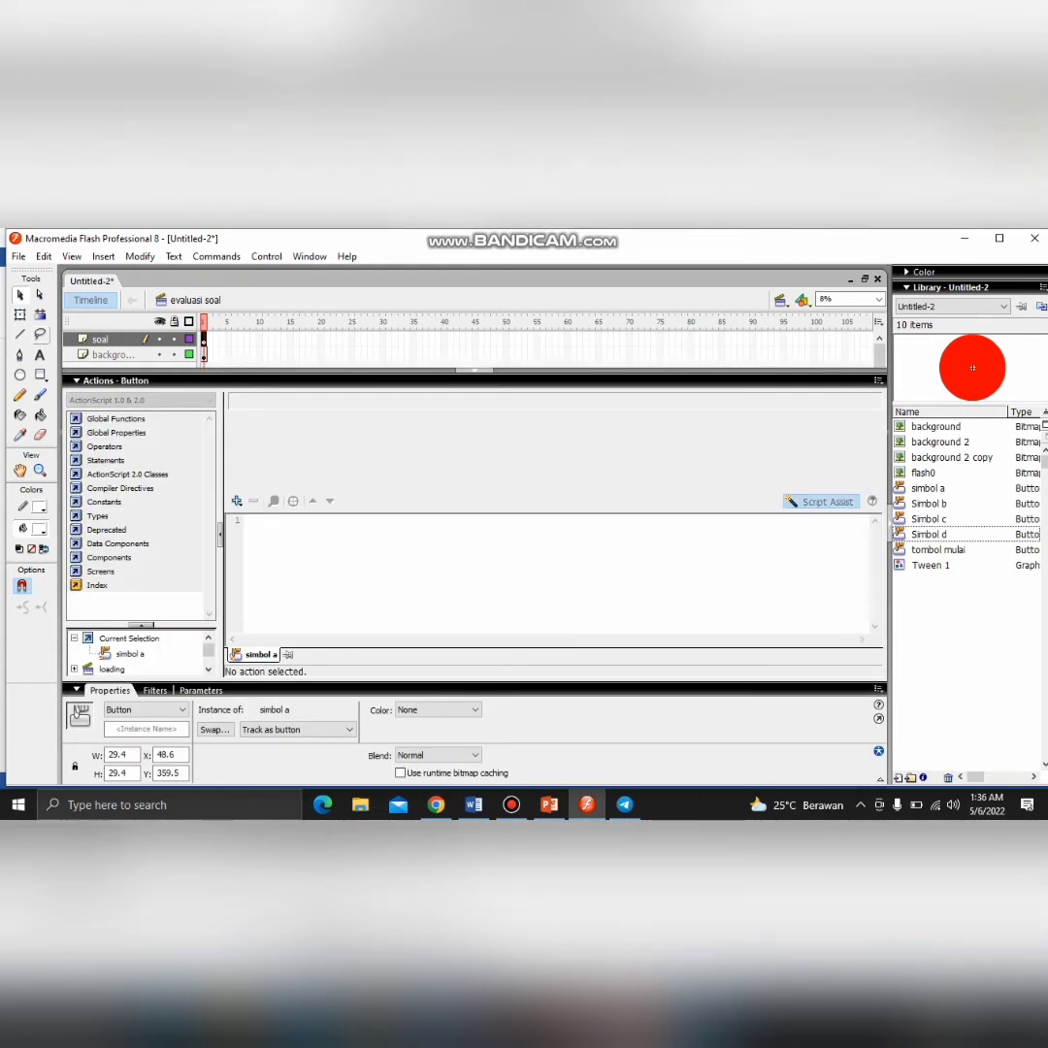
left_click(116, 418)
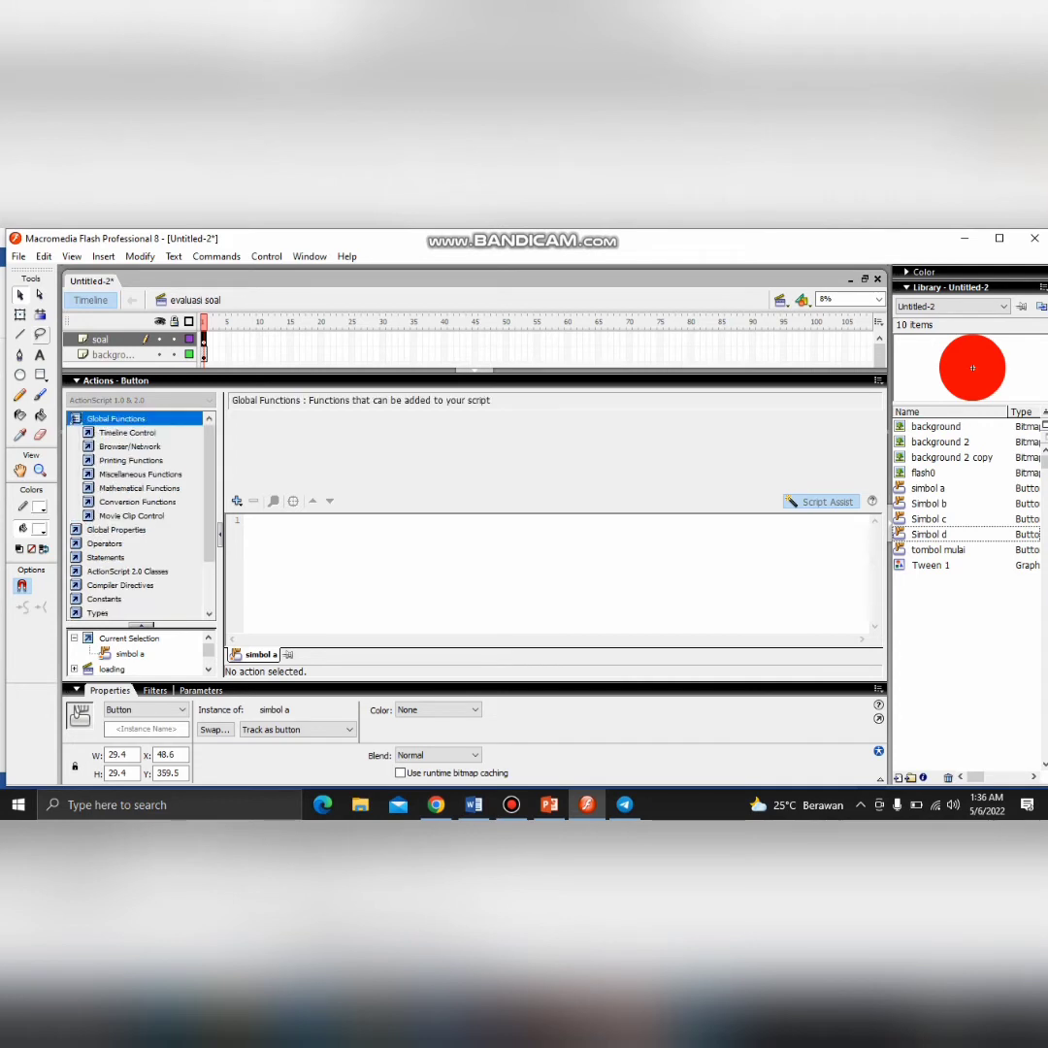
left_click(127, 431)
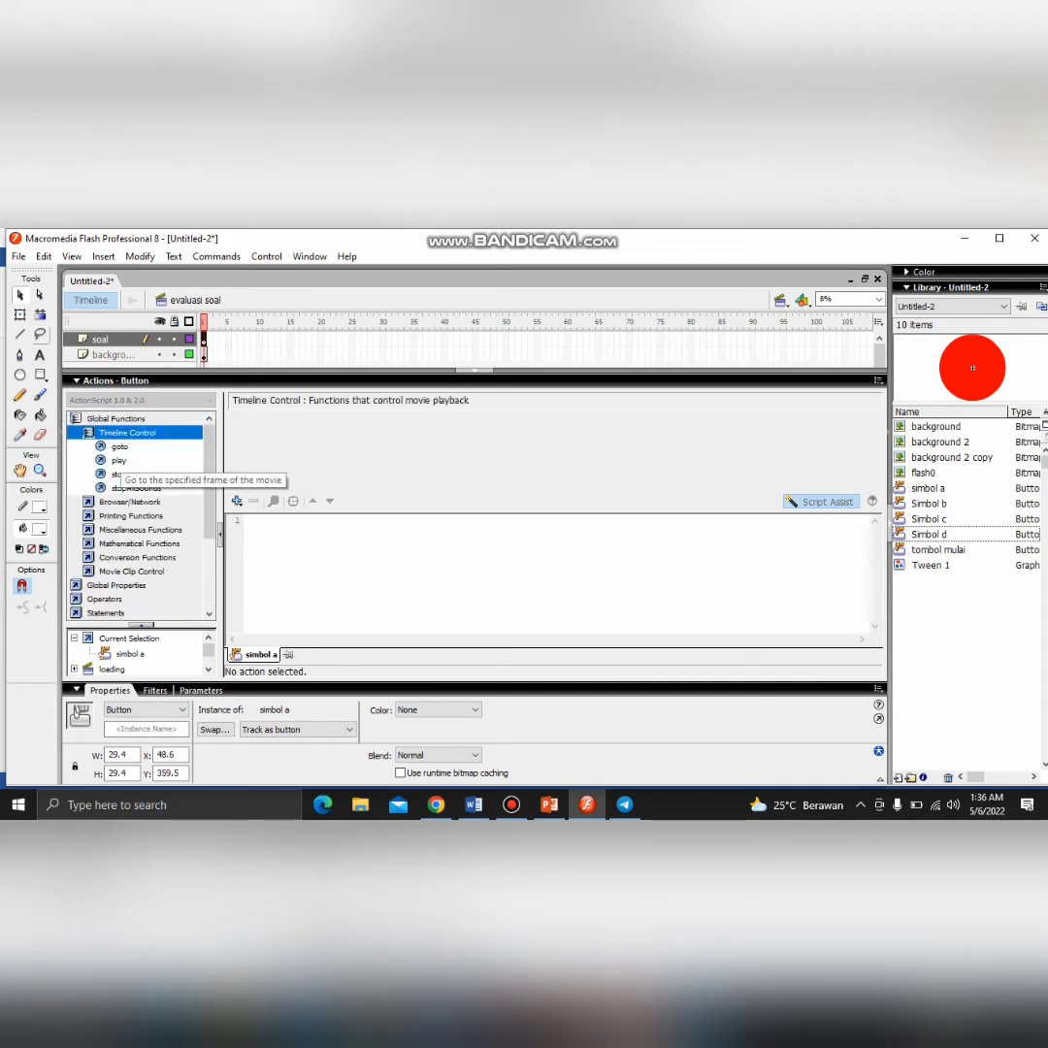
left_click(118, 447)
double_click(118, 446)
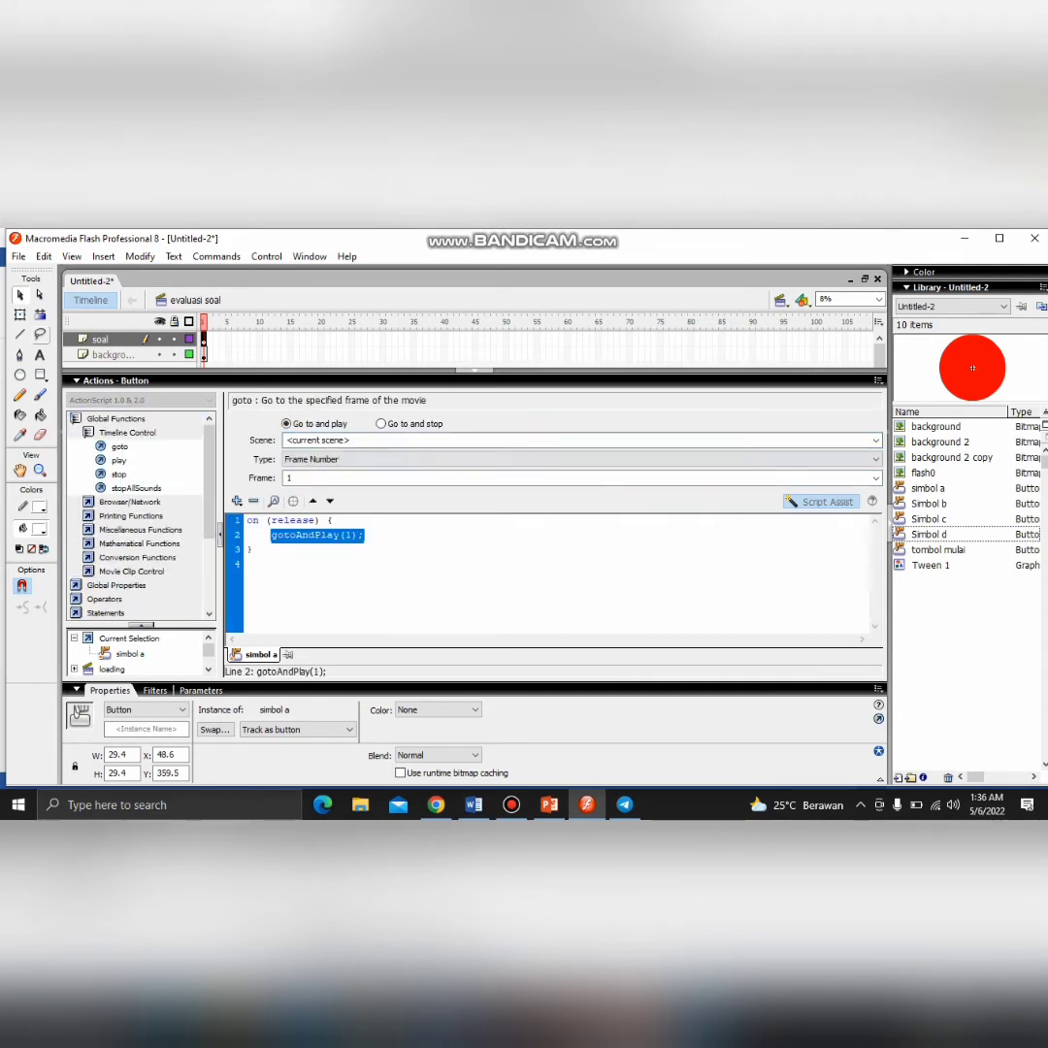
Set the goto action of "simbol a" to the Next Frame type in the current scene
left_click(380, 423)
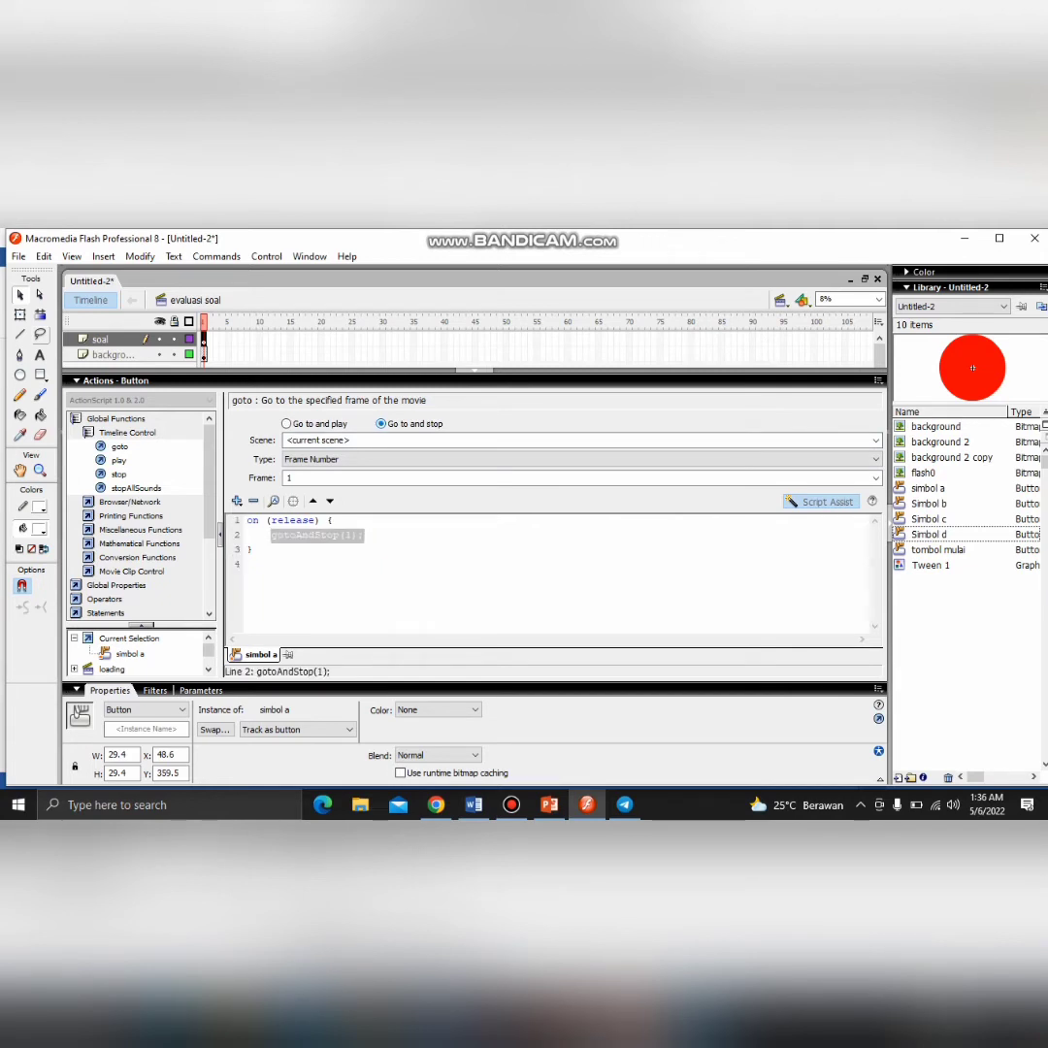
left_click(582, 459)
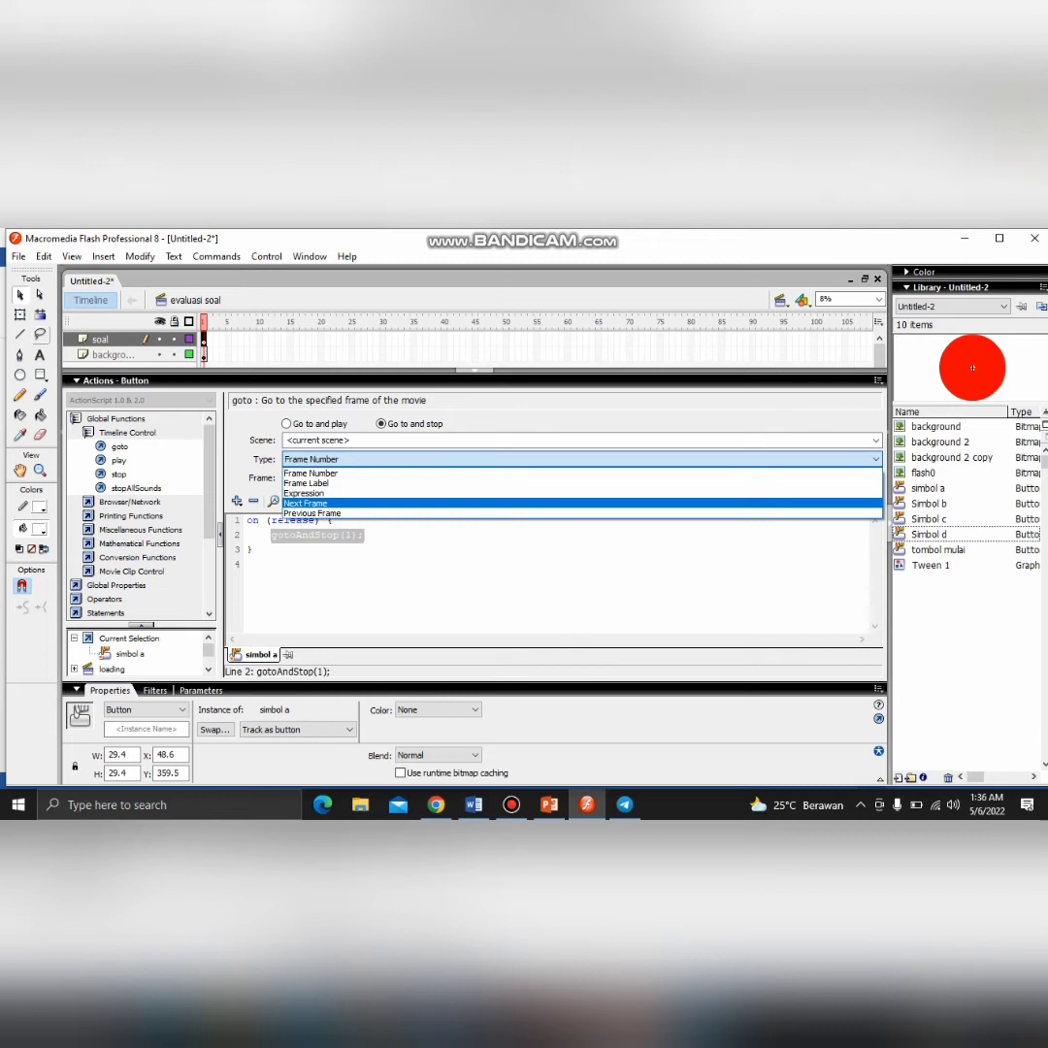
left_click(305, 502)
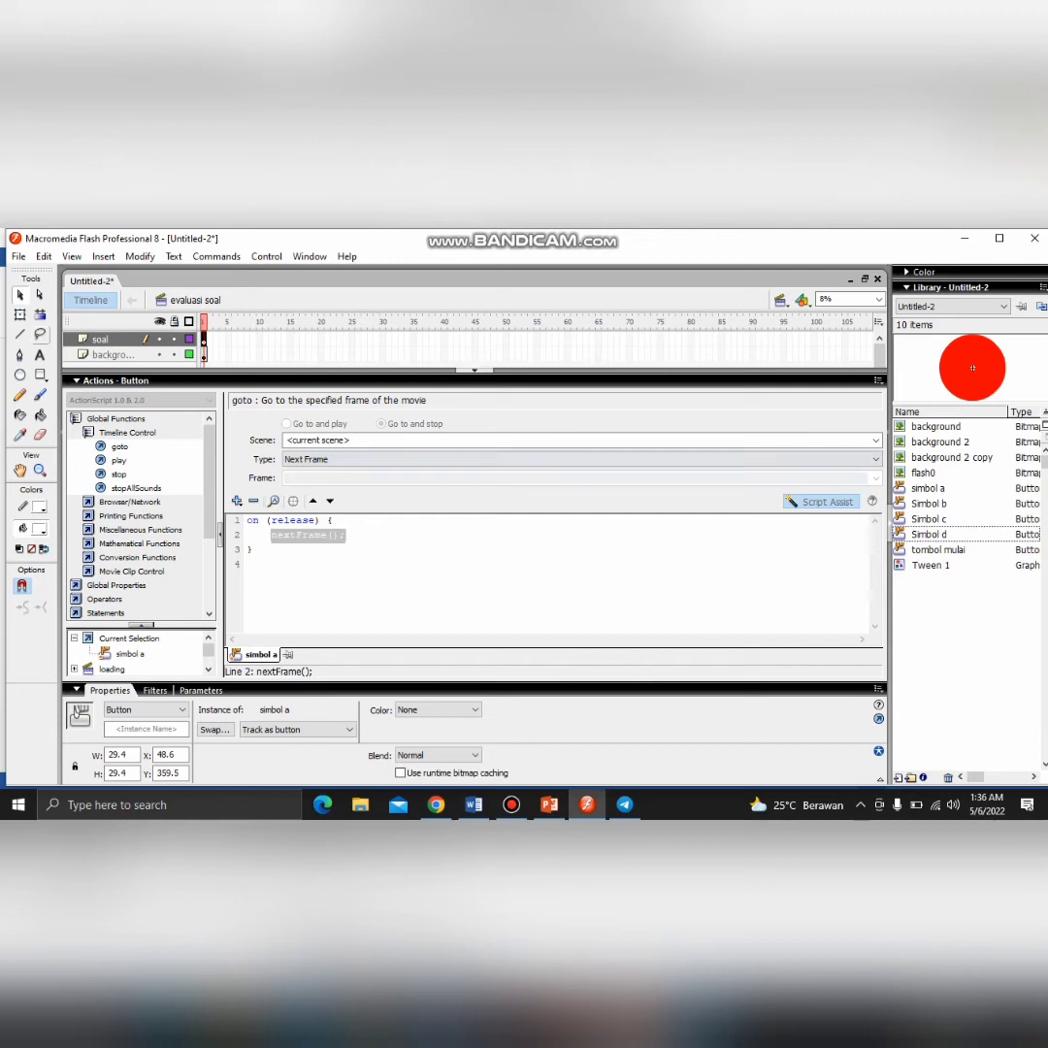
left_click(475, 371)
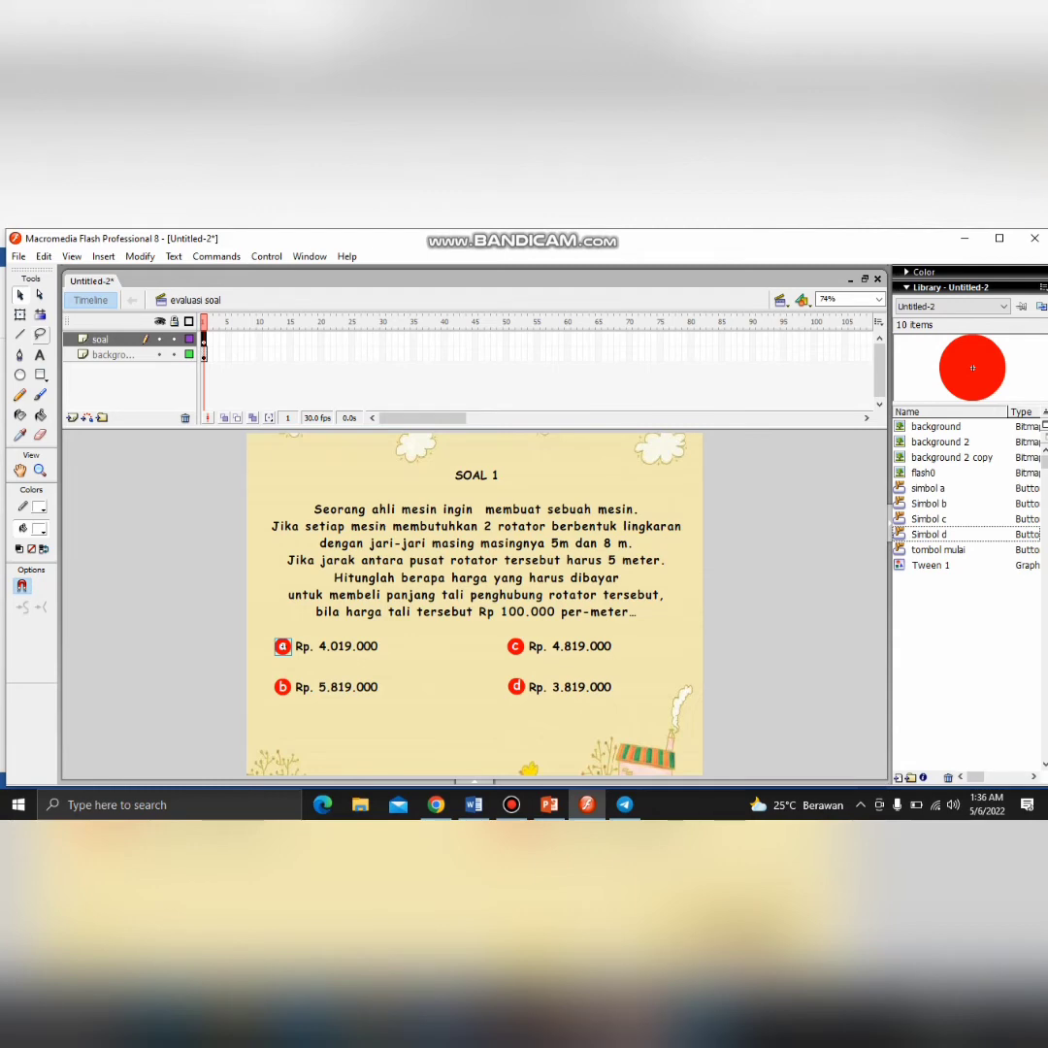
Give the "Simbol b" button a goto action on release with the type Next Frame
left_click(283, 686)
left_click(474, 781)
double_click(119, 446)
left_click(549, 458)
left_click(320, 505)
left_click(474, 370)
Give the "Simbol c" button a goto action on release with the type Next Frame
left_click(515, 646)
left_click(474, 781)
double_click(119, 446)
left_click(549, 458)
left_click(320, 506)
left_click(474, 370)
Give the "Simbol d" button a goto action on release with the type Next Frame
left_click(515, 687)
left_click(475, 781)
double_click(119, 446)
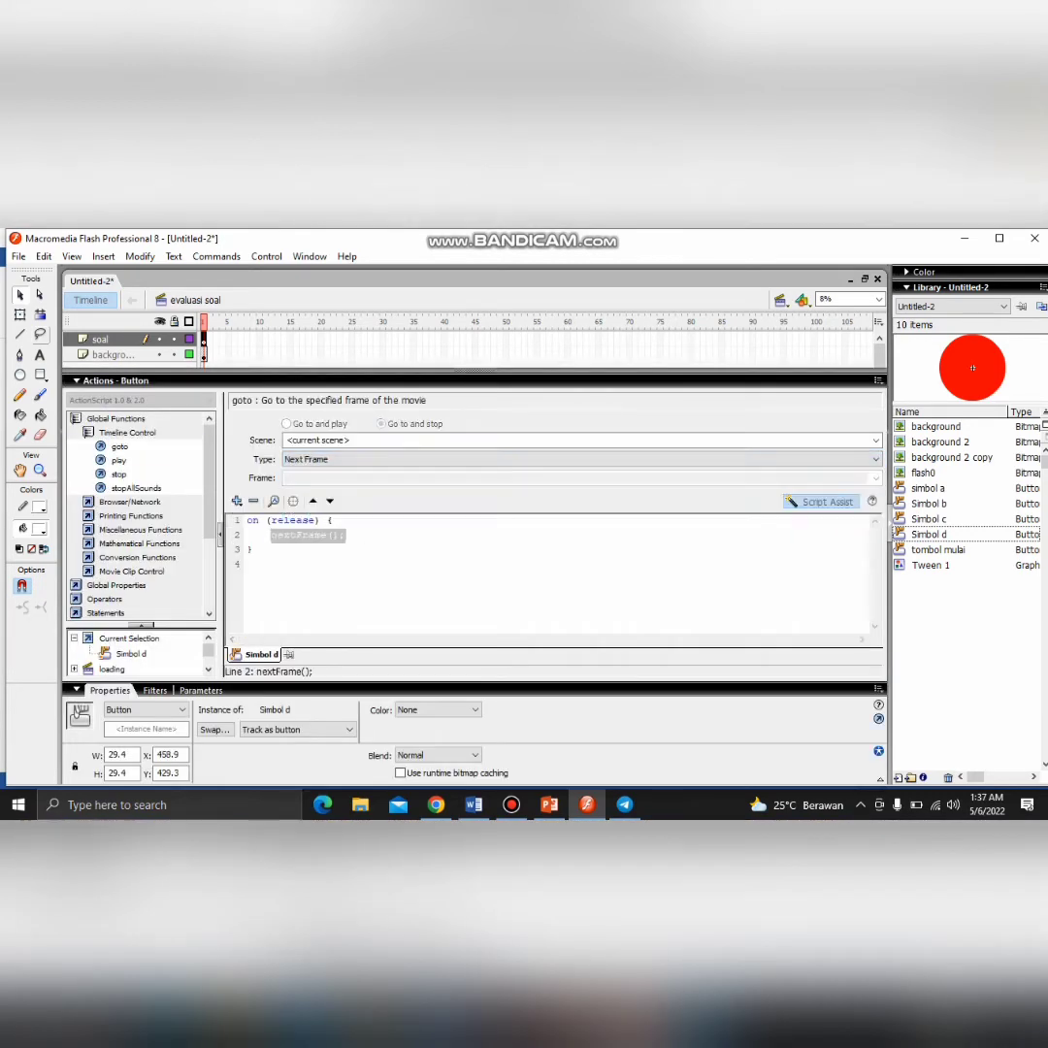
left_click(474, 371)
Test the movie to check the quiz playback, and close the test window
key("ctrl+Return")
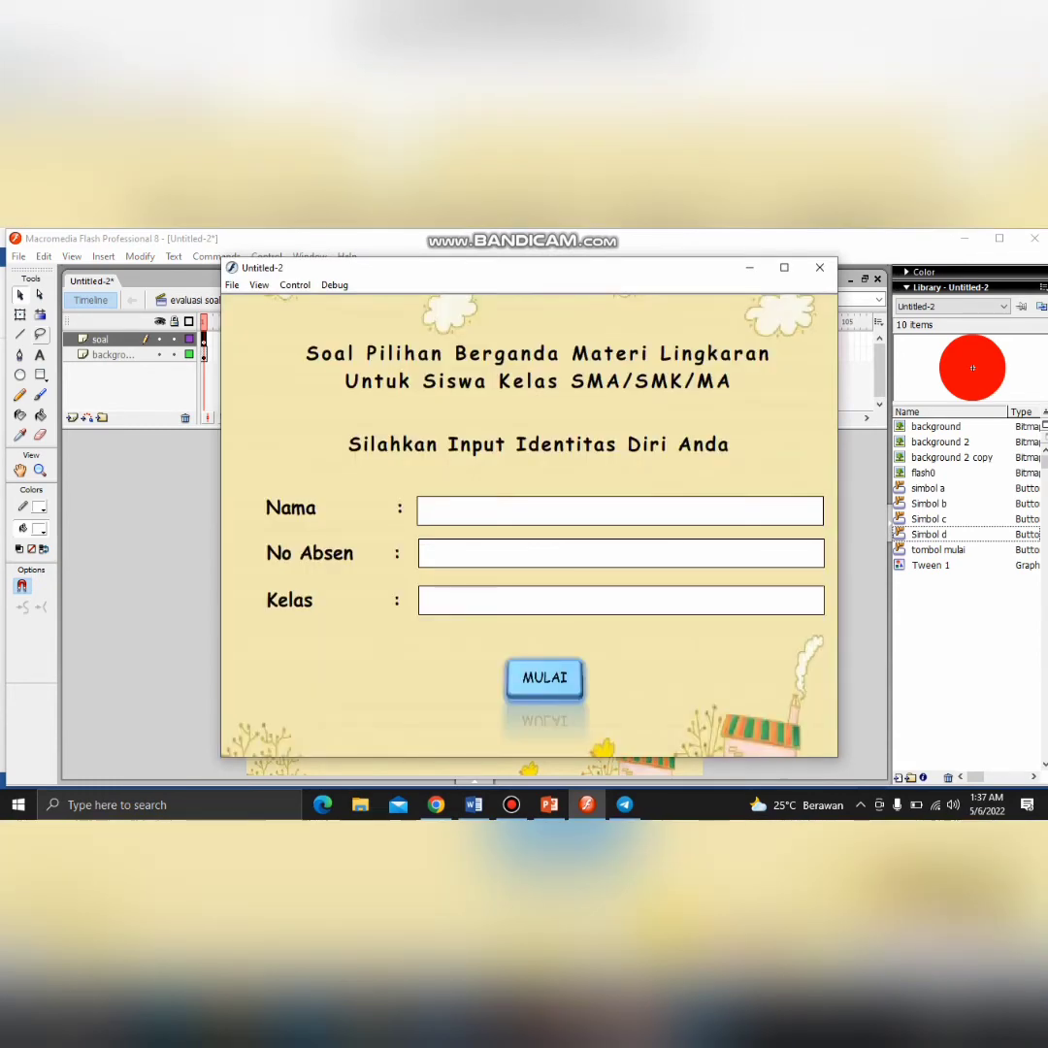
key("Return")
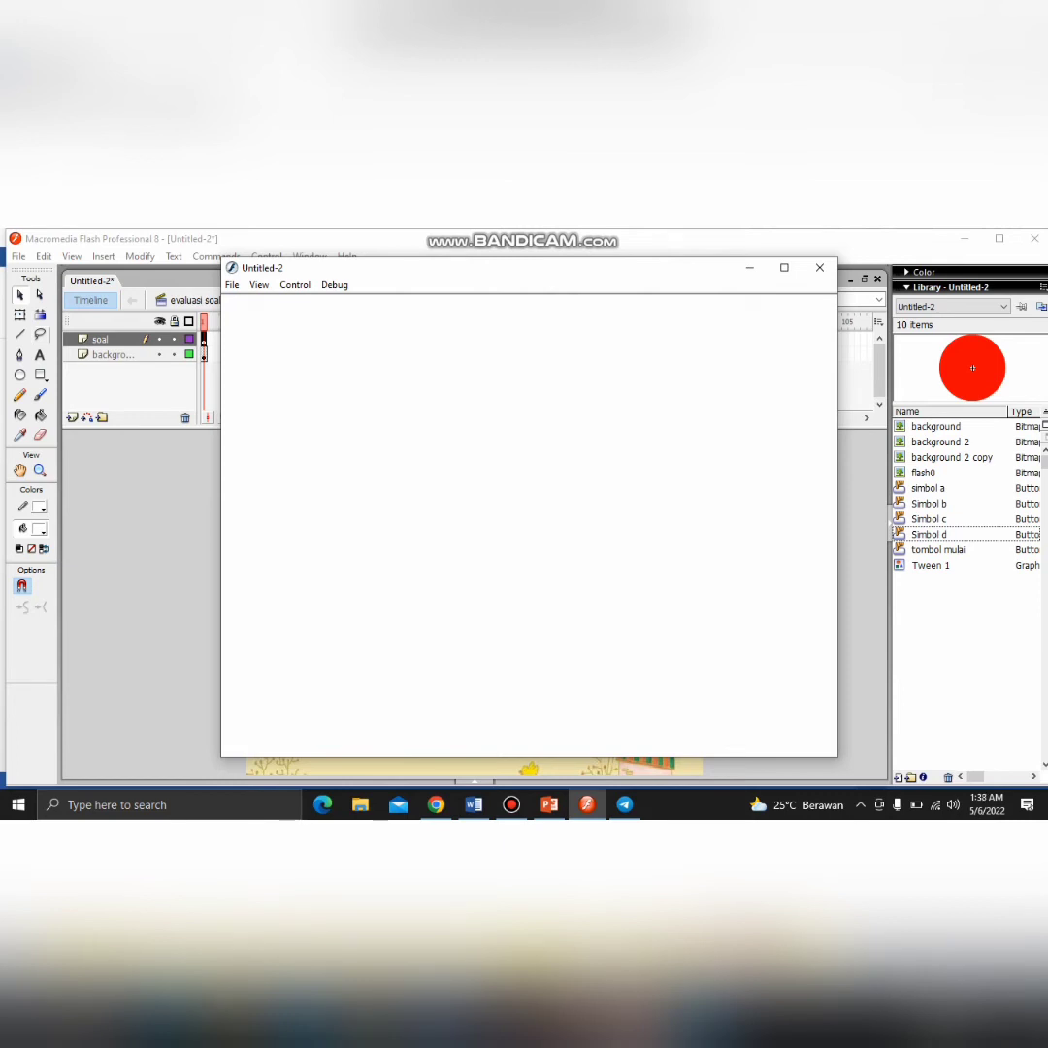
key("ctrl+w")
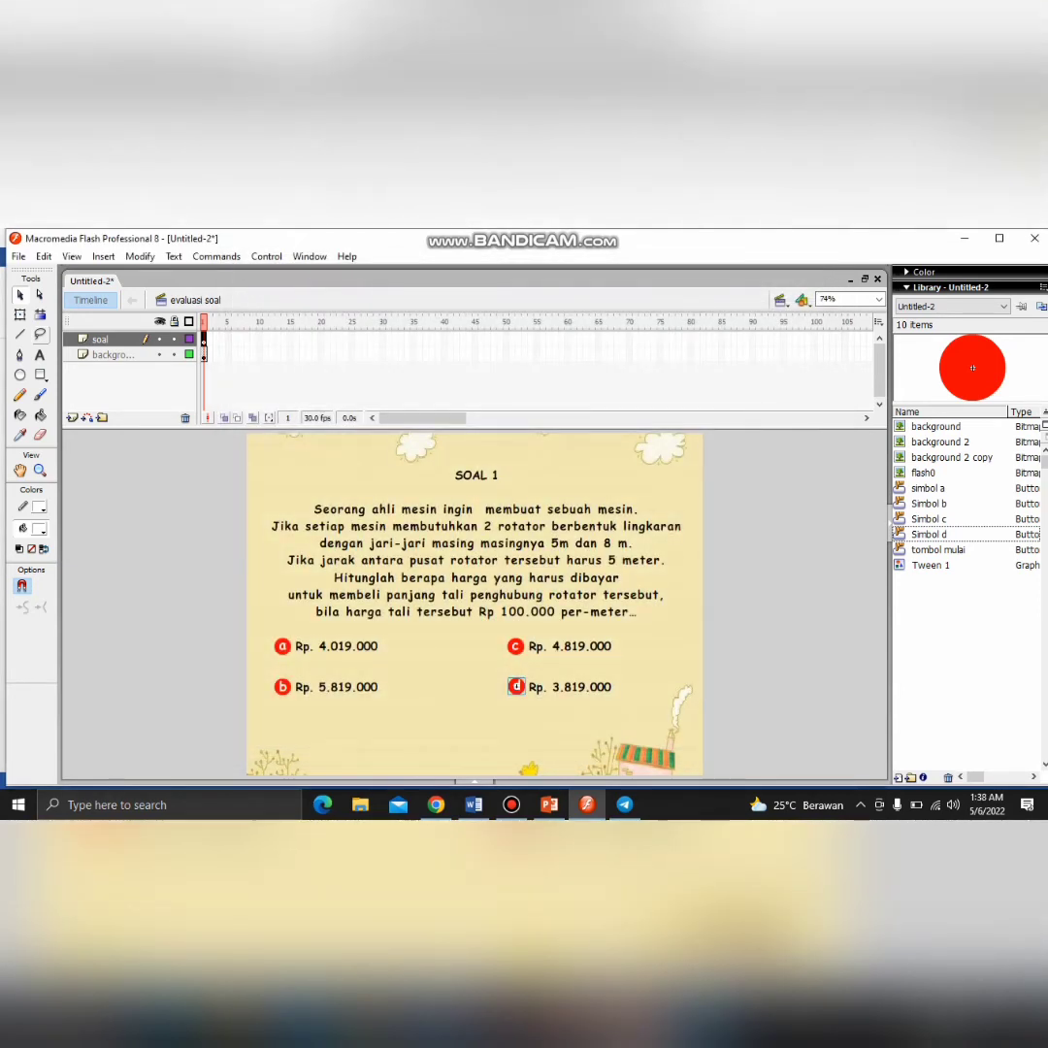
Insert blank keyframes at frame 2 on both the background layer and the soal layer
key("Escape")
left_click(205, 354)
right_click(205, 354)
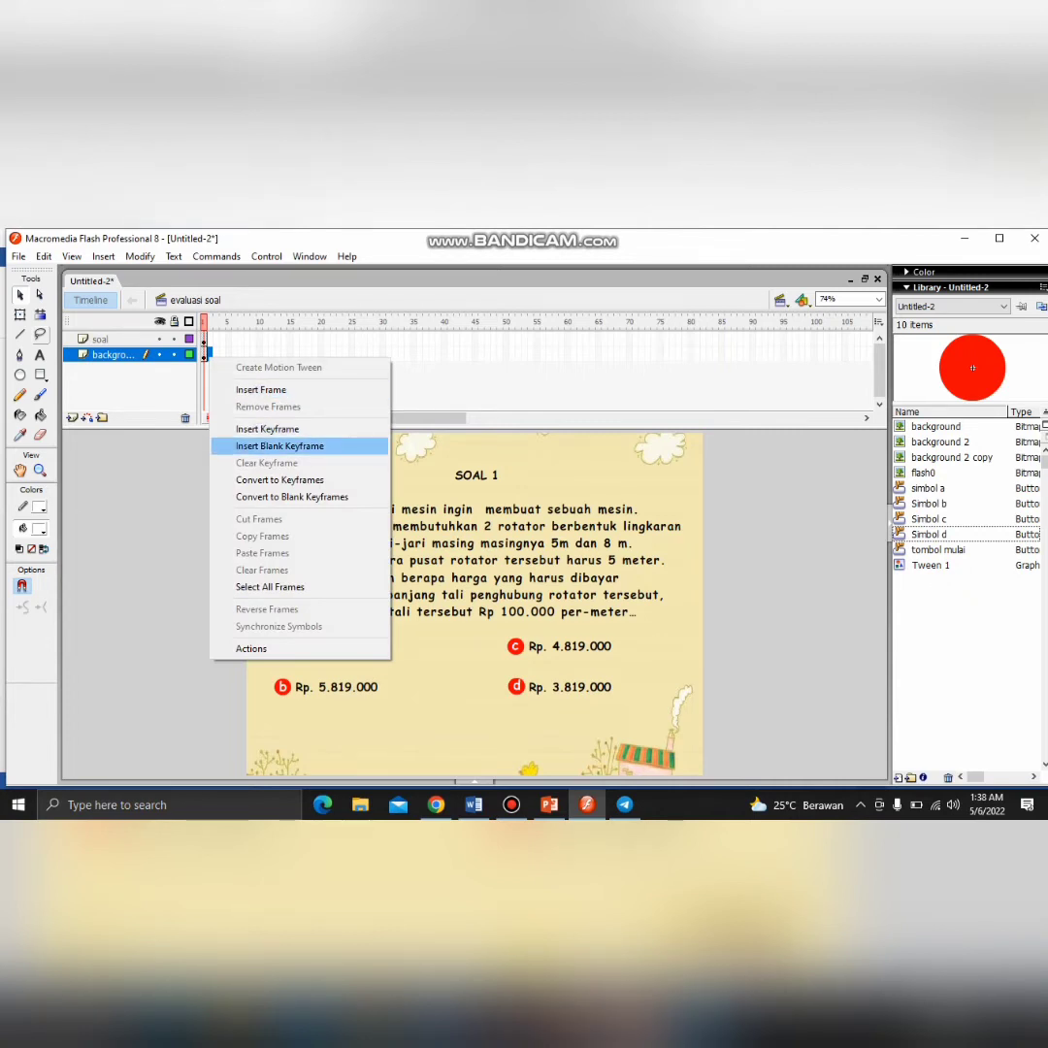
left_click(282, 445)
left_click(209, 340)
right_click(209, 346)
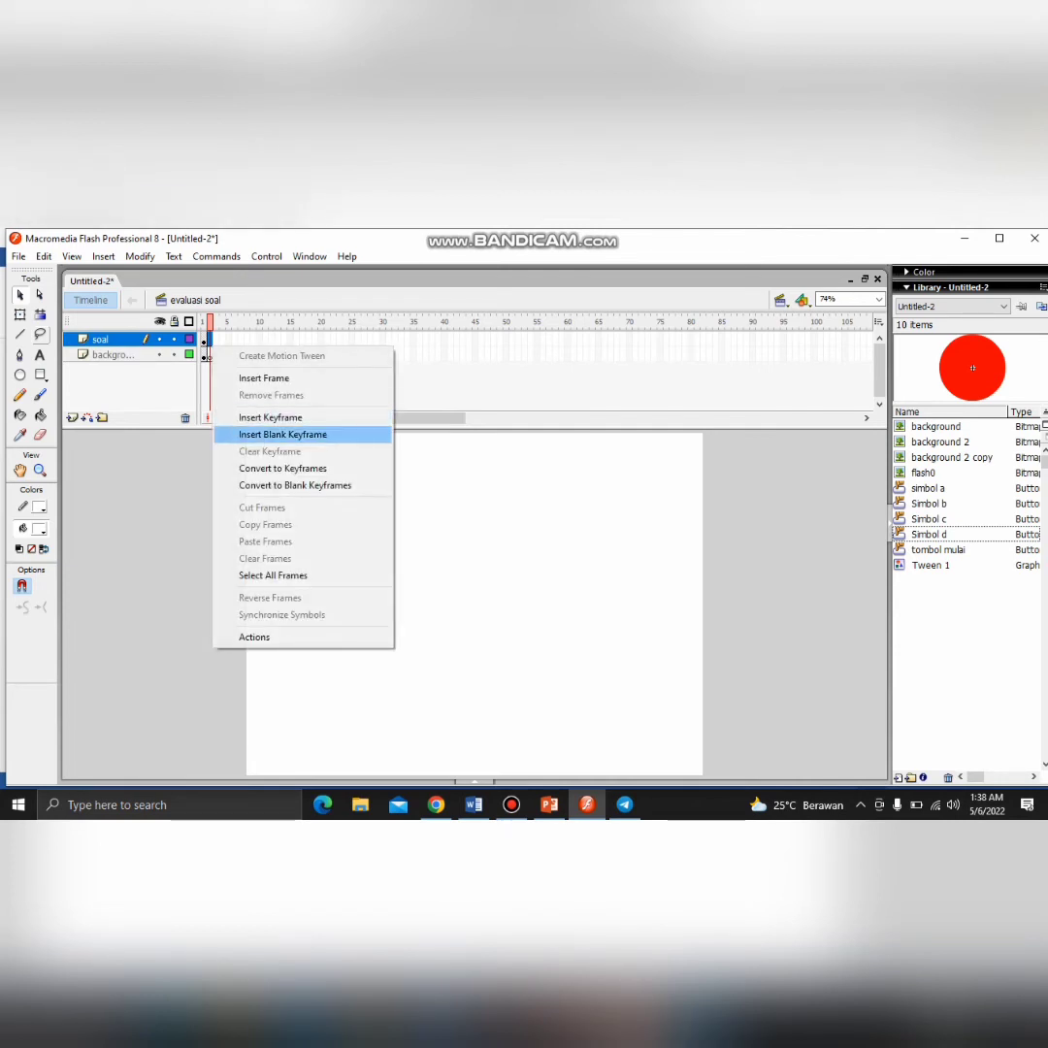
left_click(282, 434)
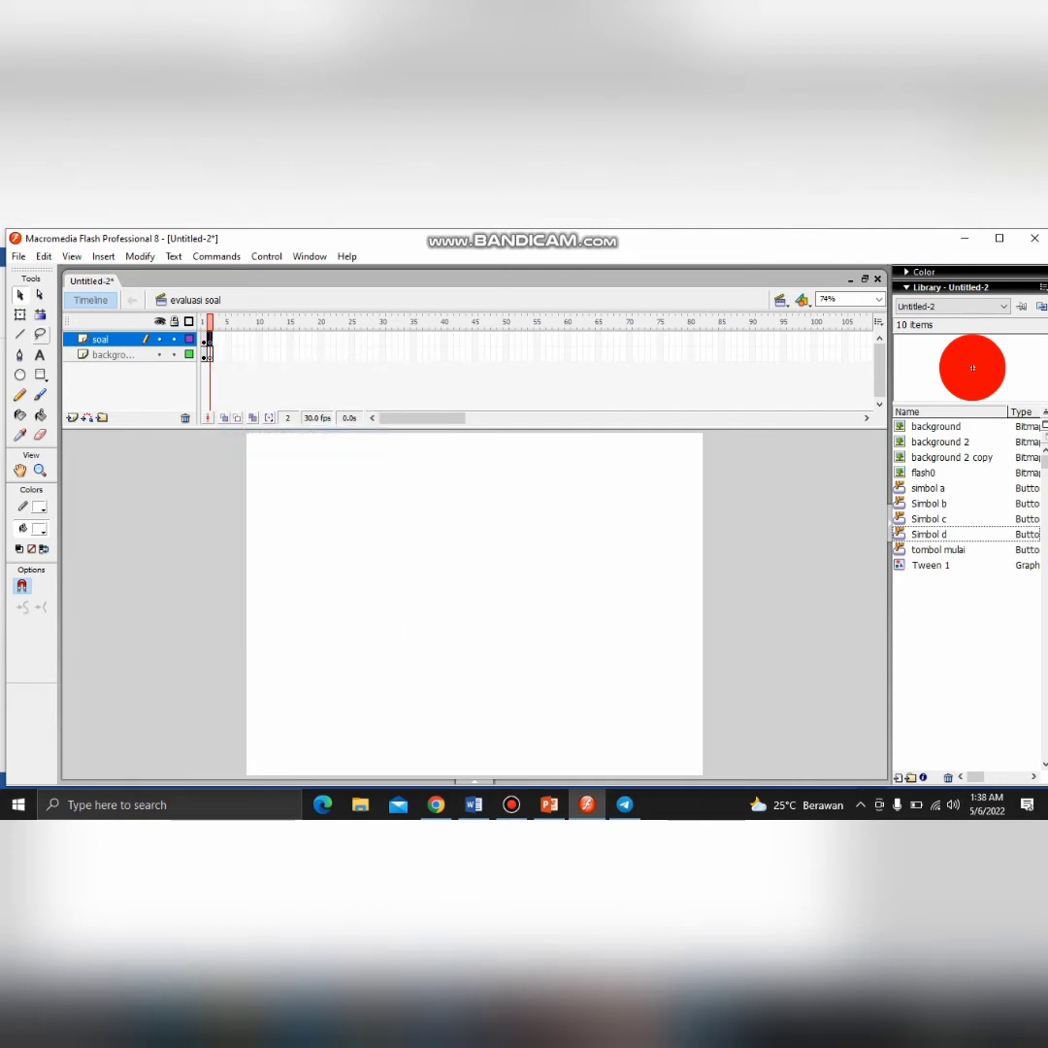
Import the "background 2" image onto frame 2 of the background layer without replacing existing library items
left_click(107, 354)
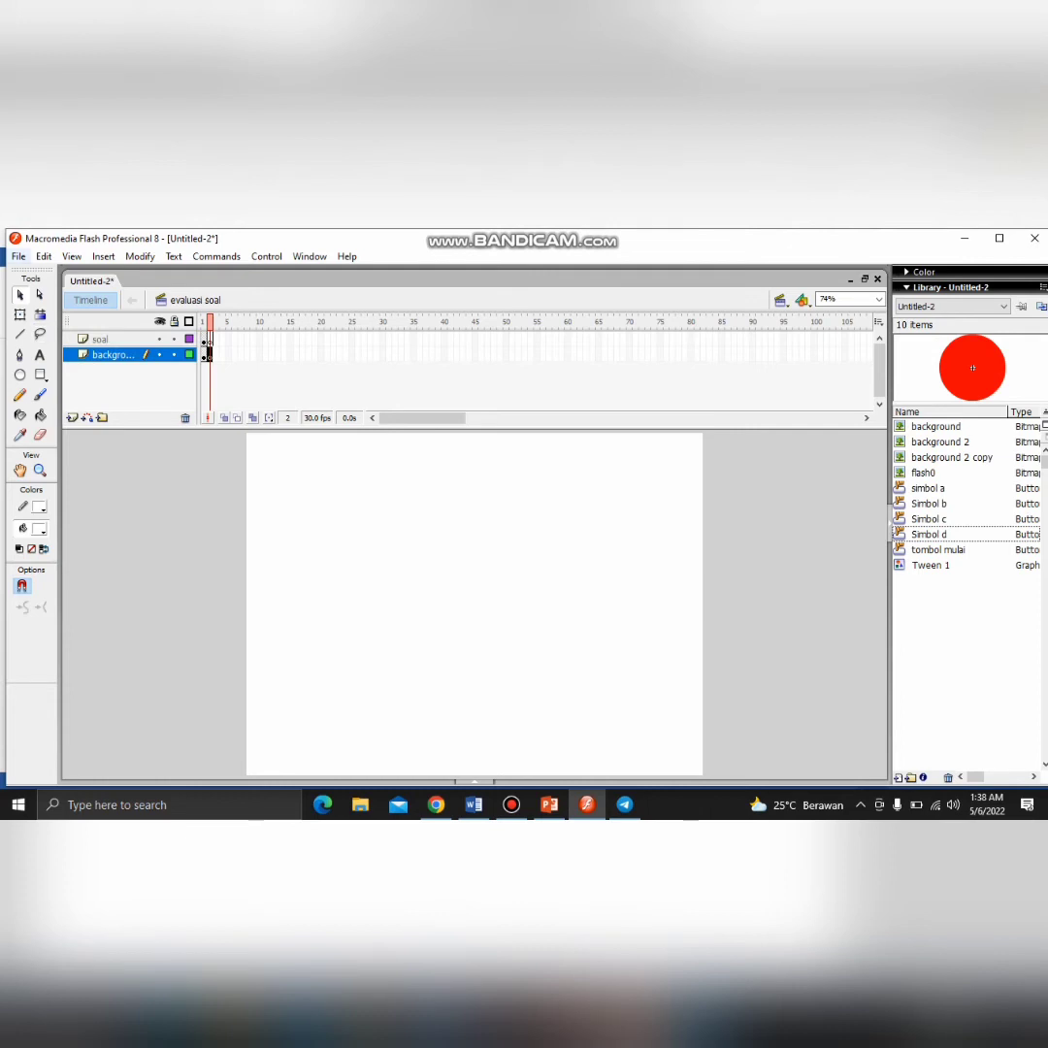
left_click(19, 256)
mouse_move(116, 488)
left_click(271, 488)
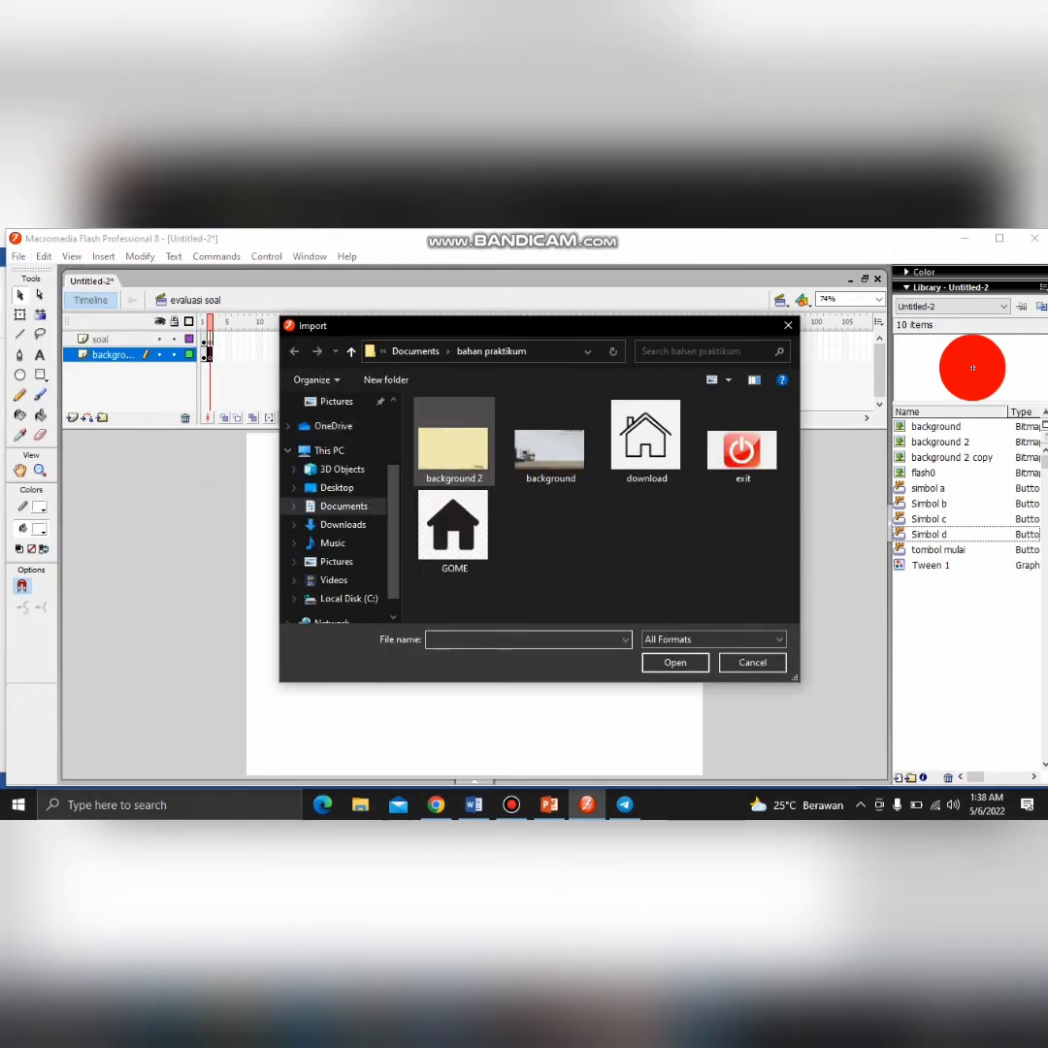
left_click(453, 449)
left_click(674, 663)
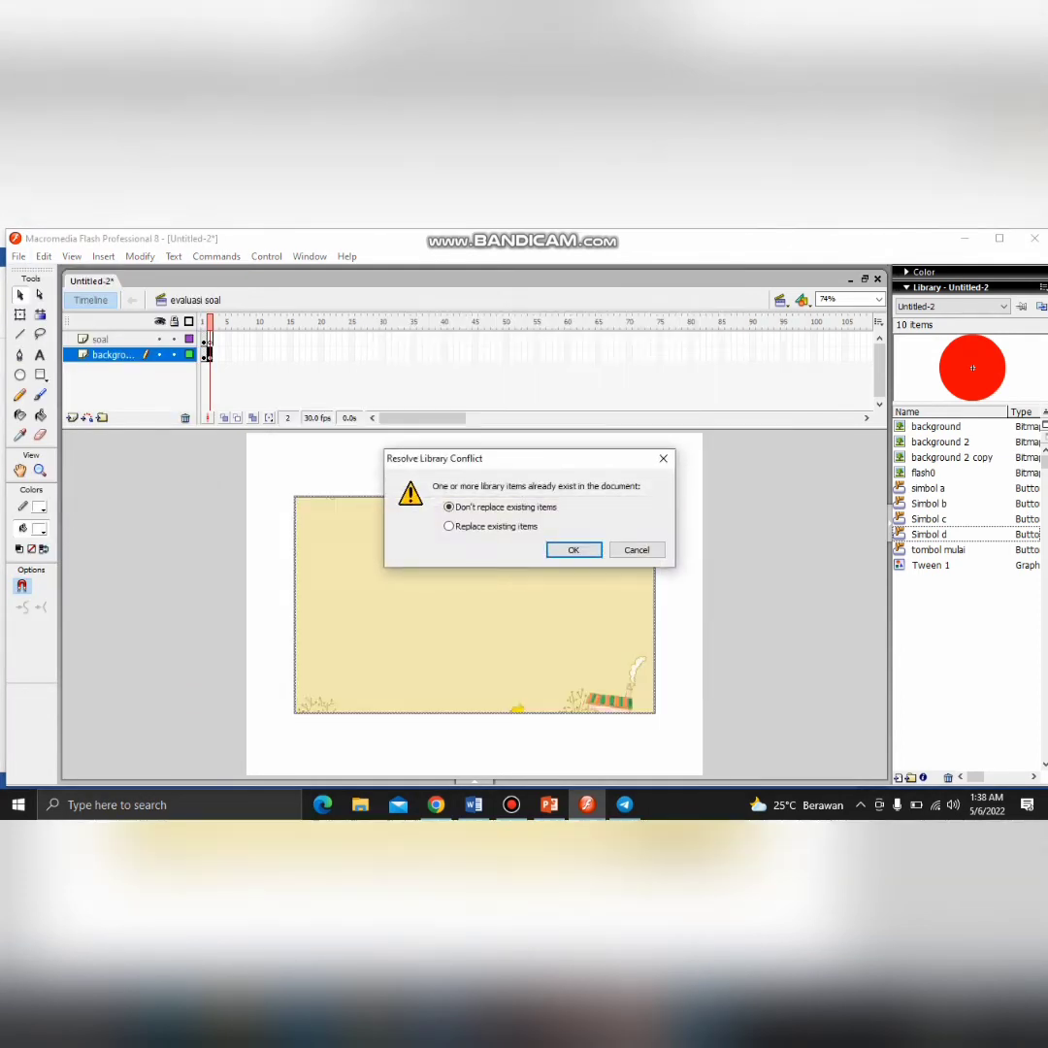
key("Return")
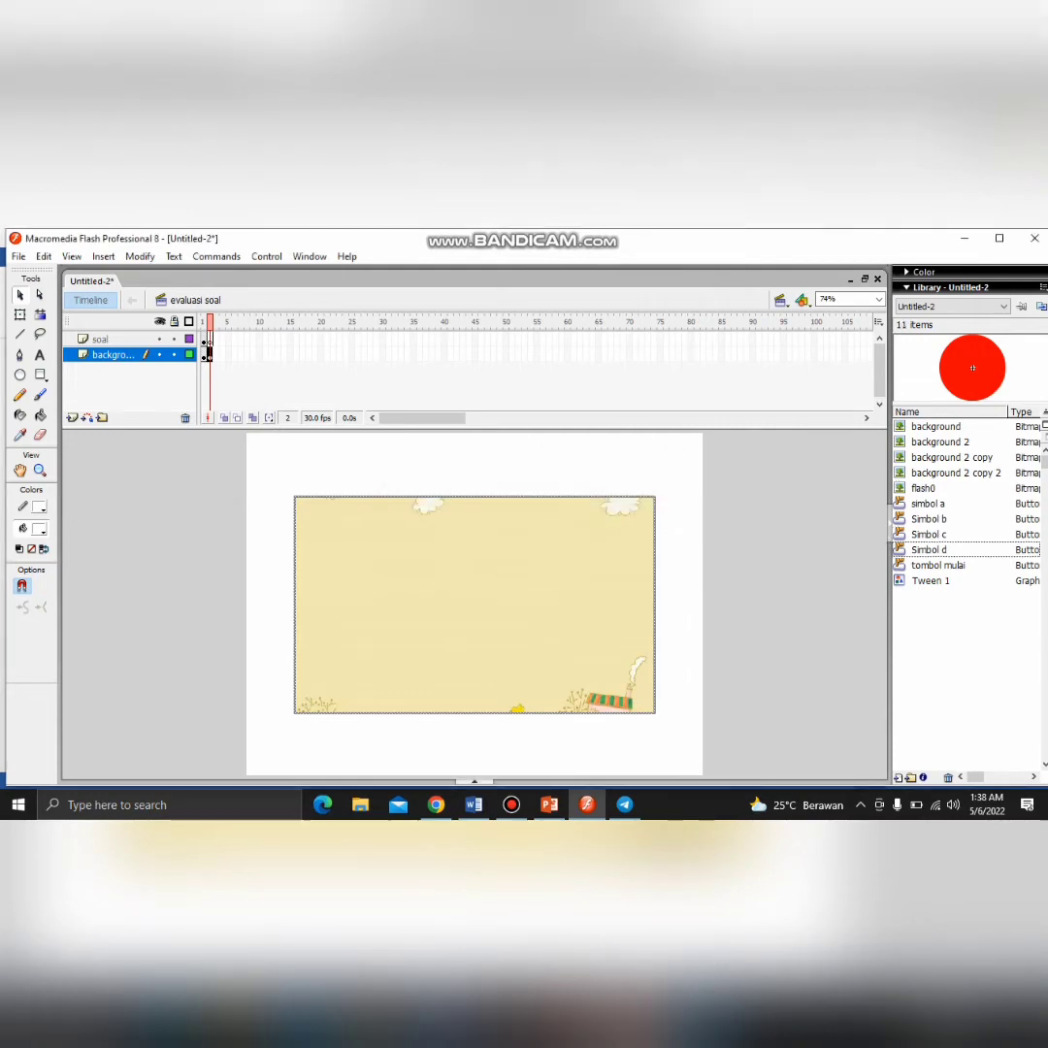
Set the imported background bitmap's width to 800 and its height to 600
left_click(473, 781)
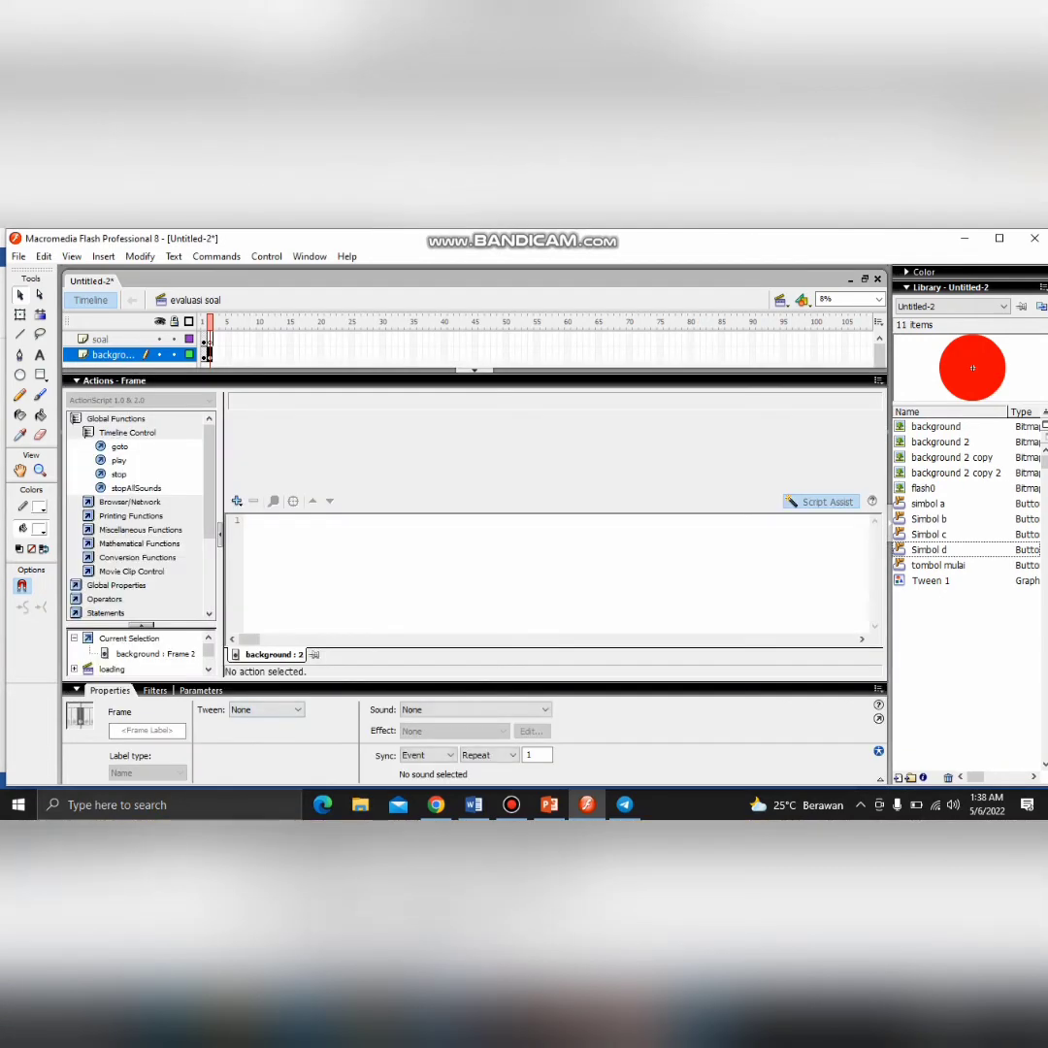
left_click(115, 381)
left_click(474, 545)
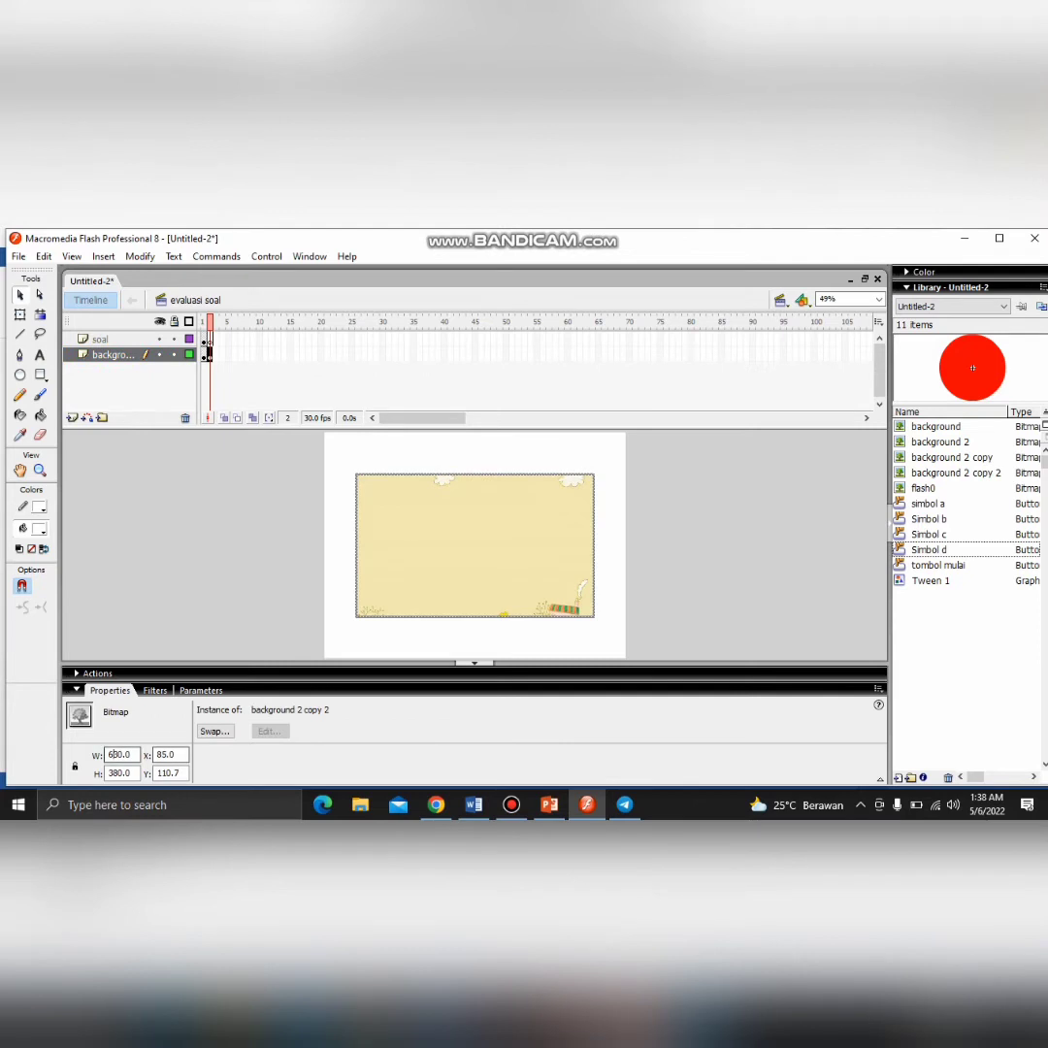
double_click(120, 755)
type("800")
key("Tab")
type("600")
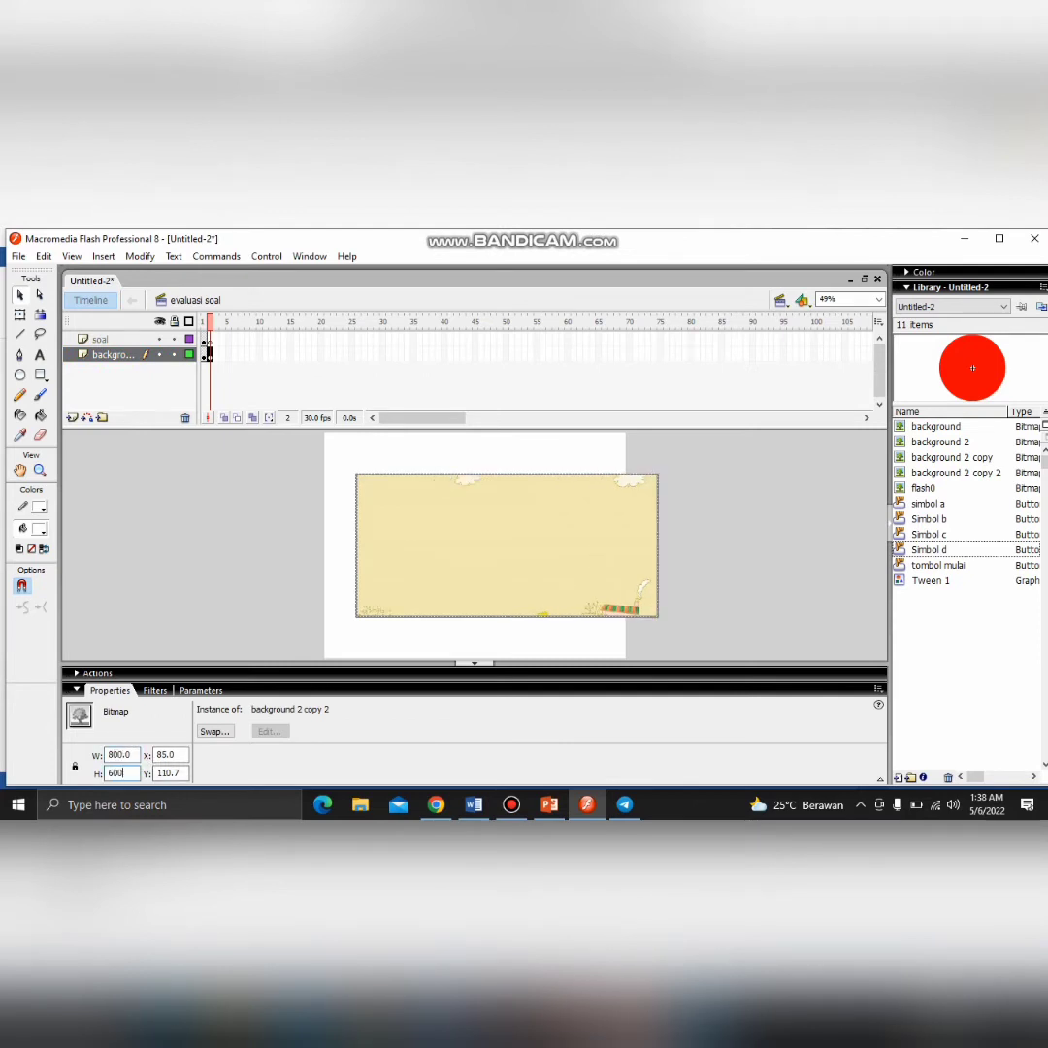
Position the background bitmap at X 0 and Y 0 so that it covers the stage
key("Tab")
type("0")
key("Tab")
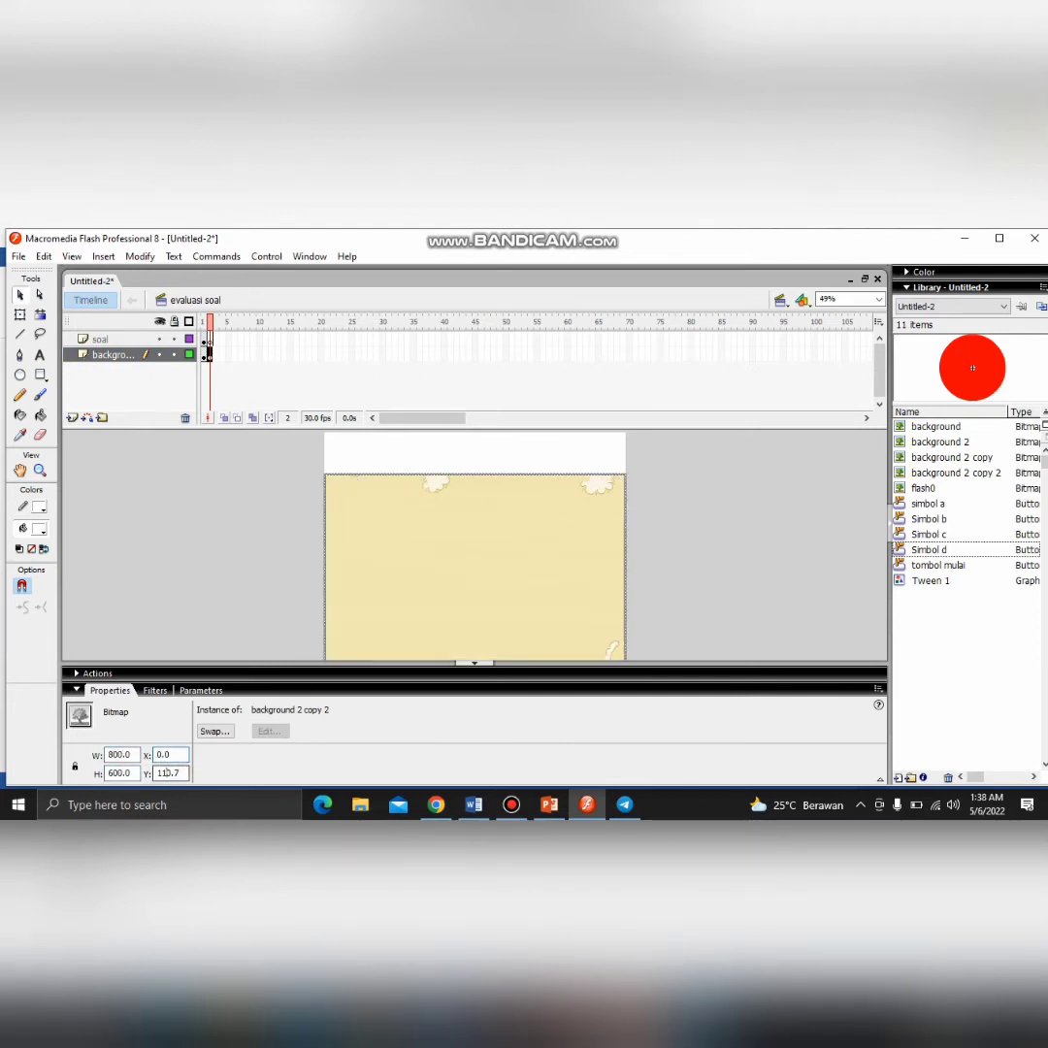
type("0")
key("Return")
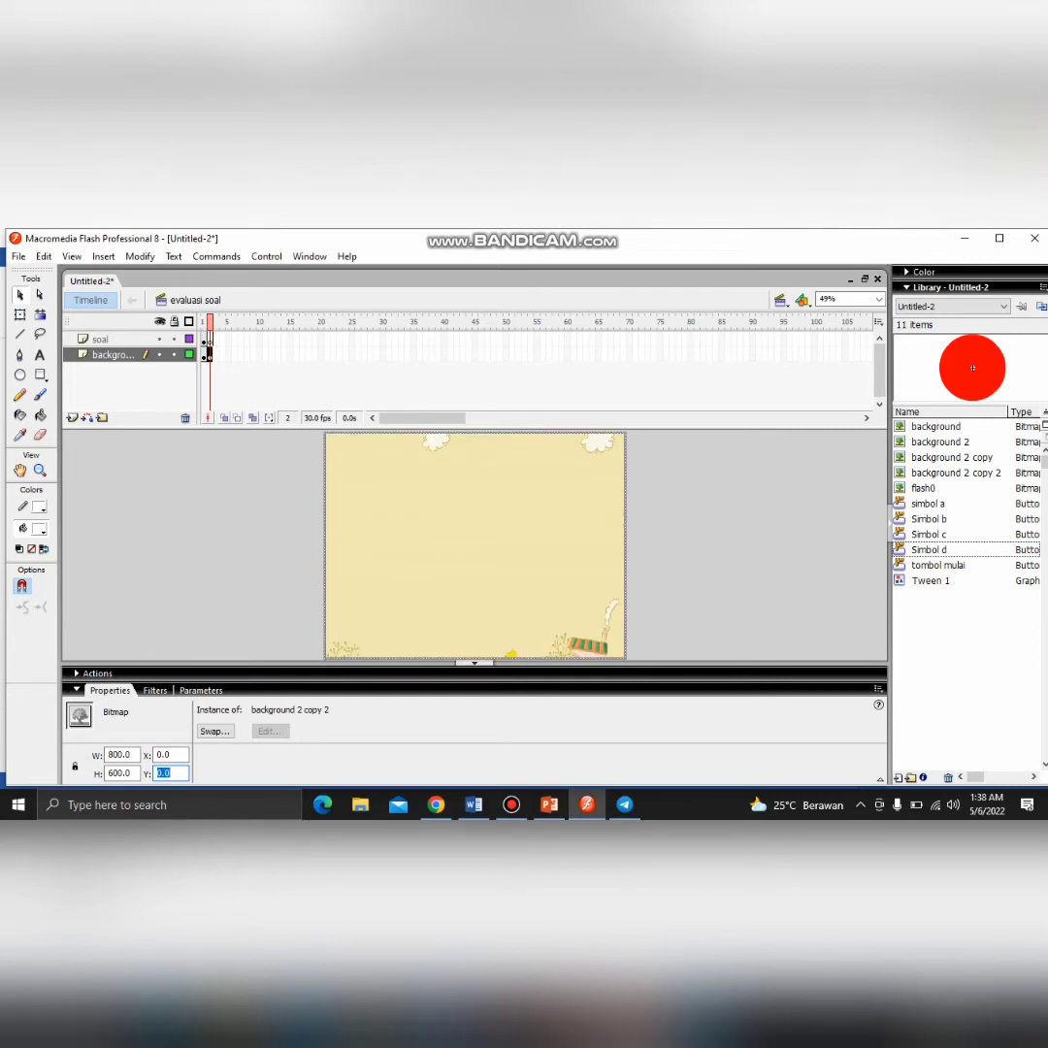
left_click(474, 663)
On the soal layer, write "SOAL 2 3 bambu berbentuk lingkaran dengan diameter 14 cm akan diikat Tentukan panjang tali maksimum yang dibutuhkan untuk mengikat ke-tiga bambu tersebut."
left_click(128, 339)
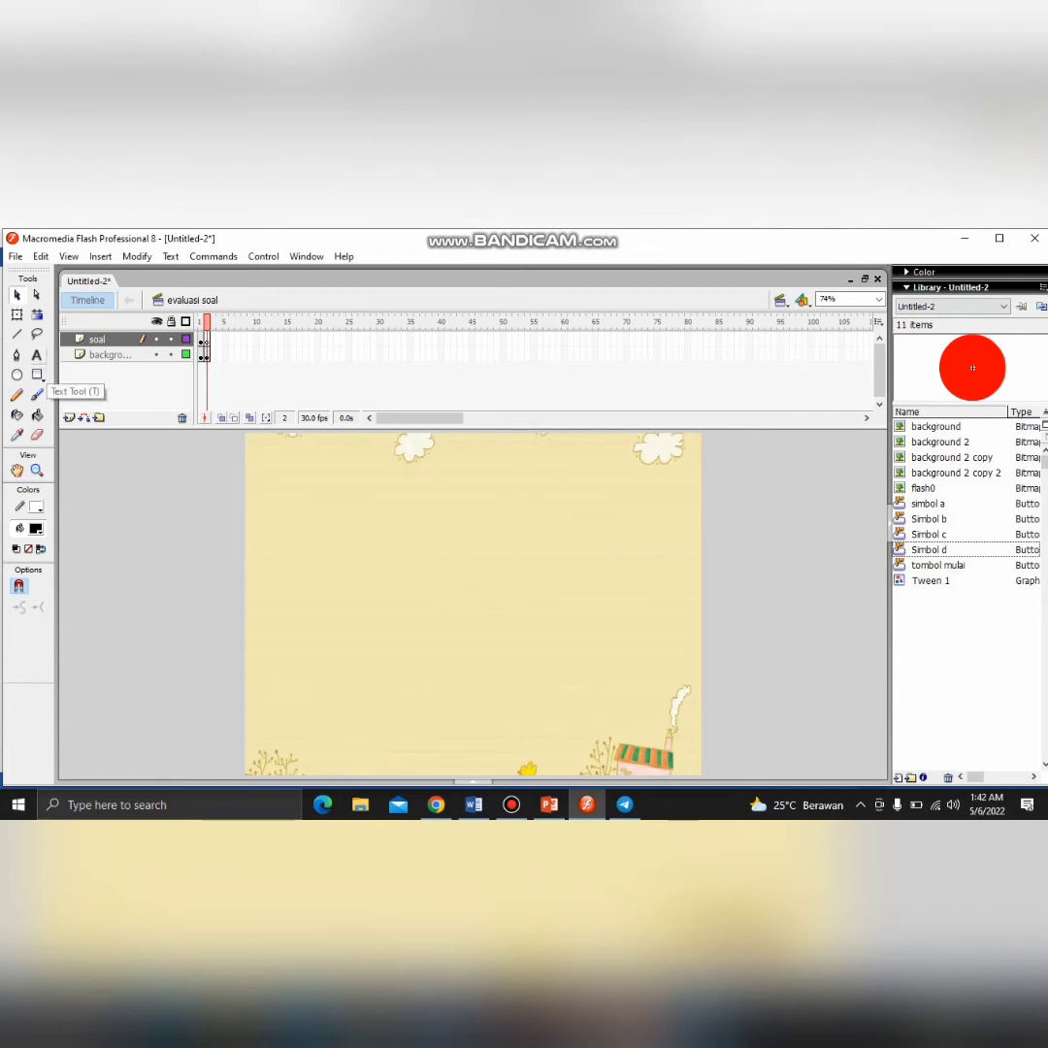
left_click(37, 356)
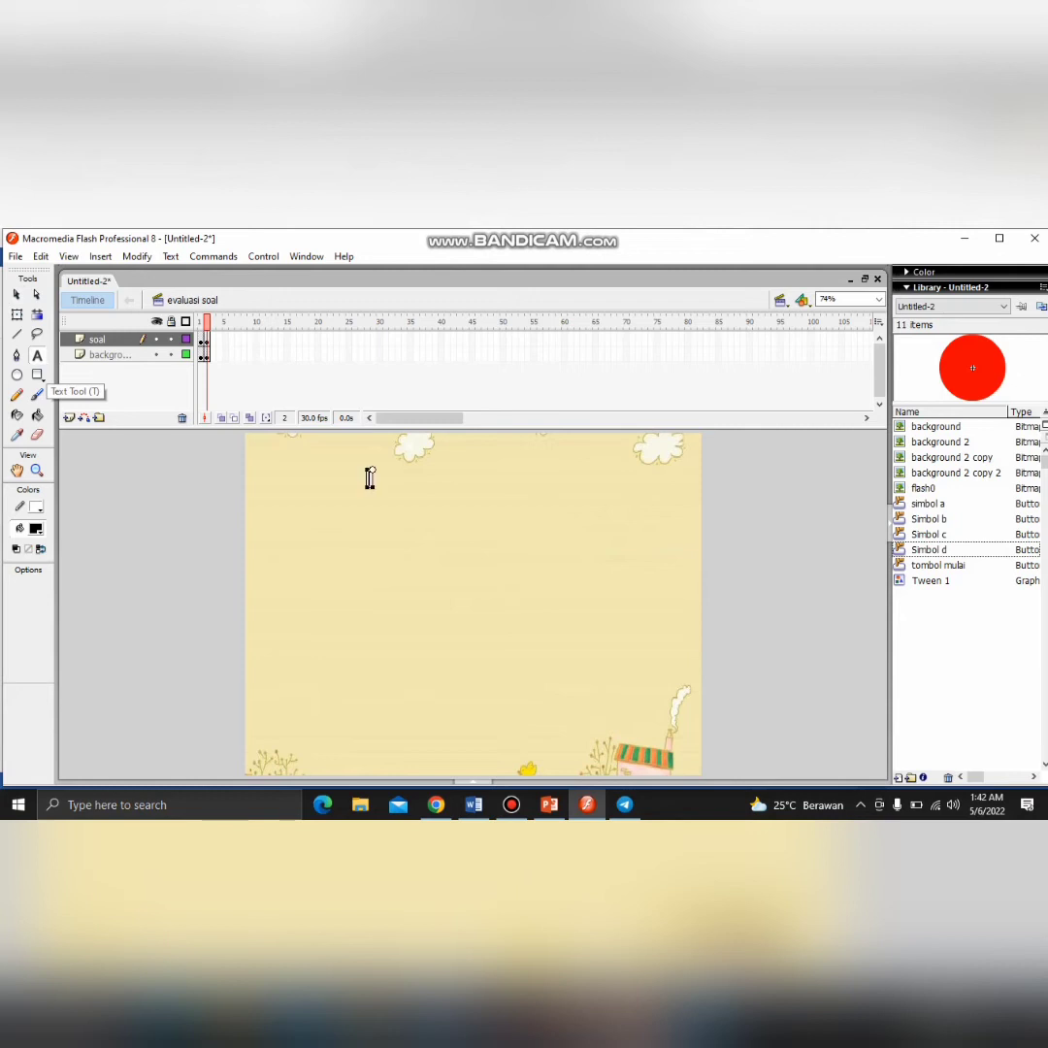
type("SOAL 2  3 bambu berbentuk lingkaran dengan diameter 14 cm akan diikat Tentukan panjang tali maksimum yang dibutuhkan untuk mengikat ke-tiga bambu tersebut.")
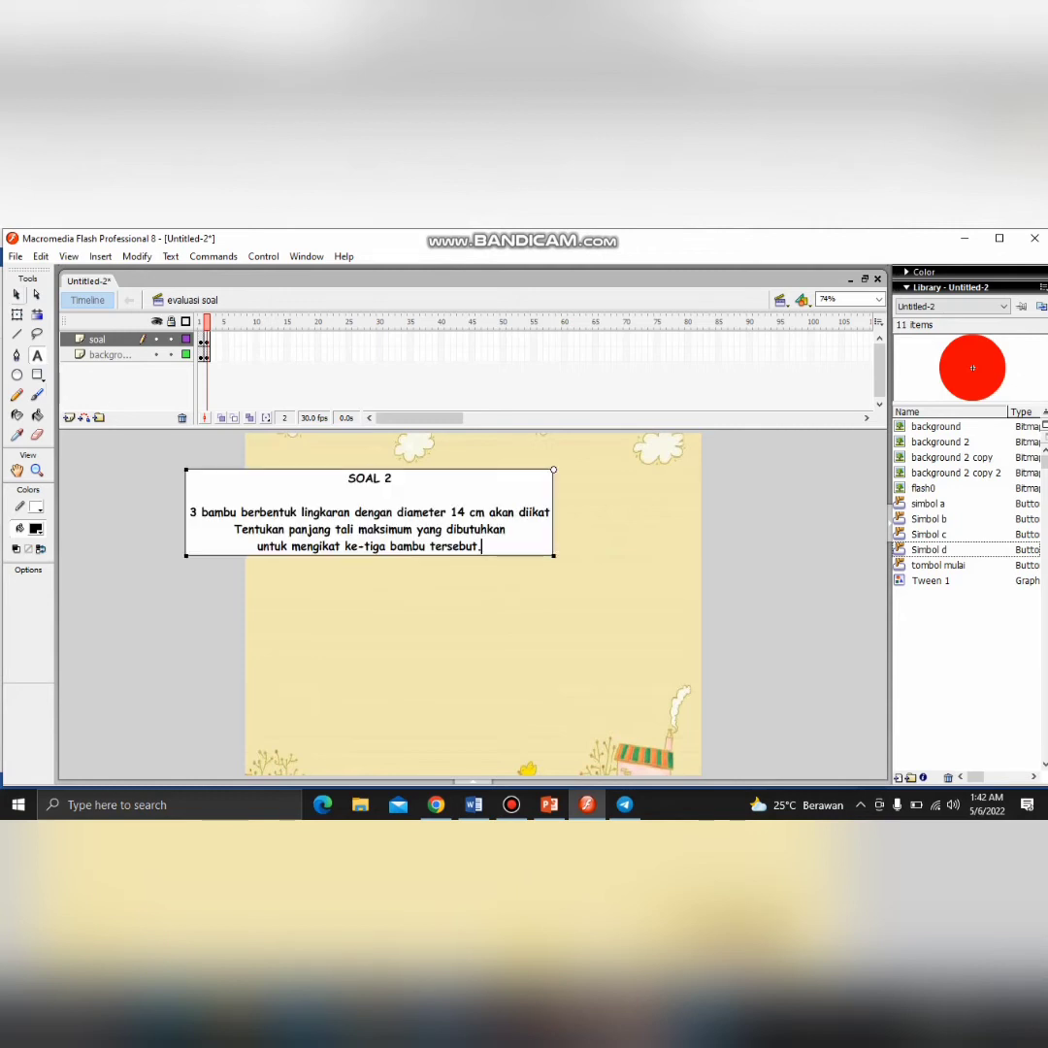
Center the SOAL 2 question text horizontally in the upper part of the stage
left_click(16, 295)
left_click_drag(368, 511, 464, 505)
left_click_drag(280, 511, 279, 513)
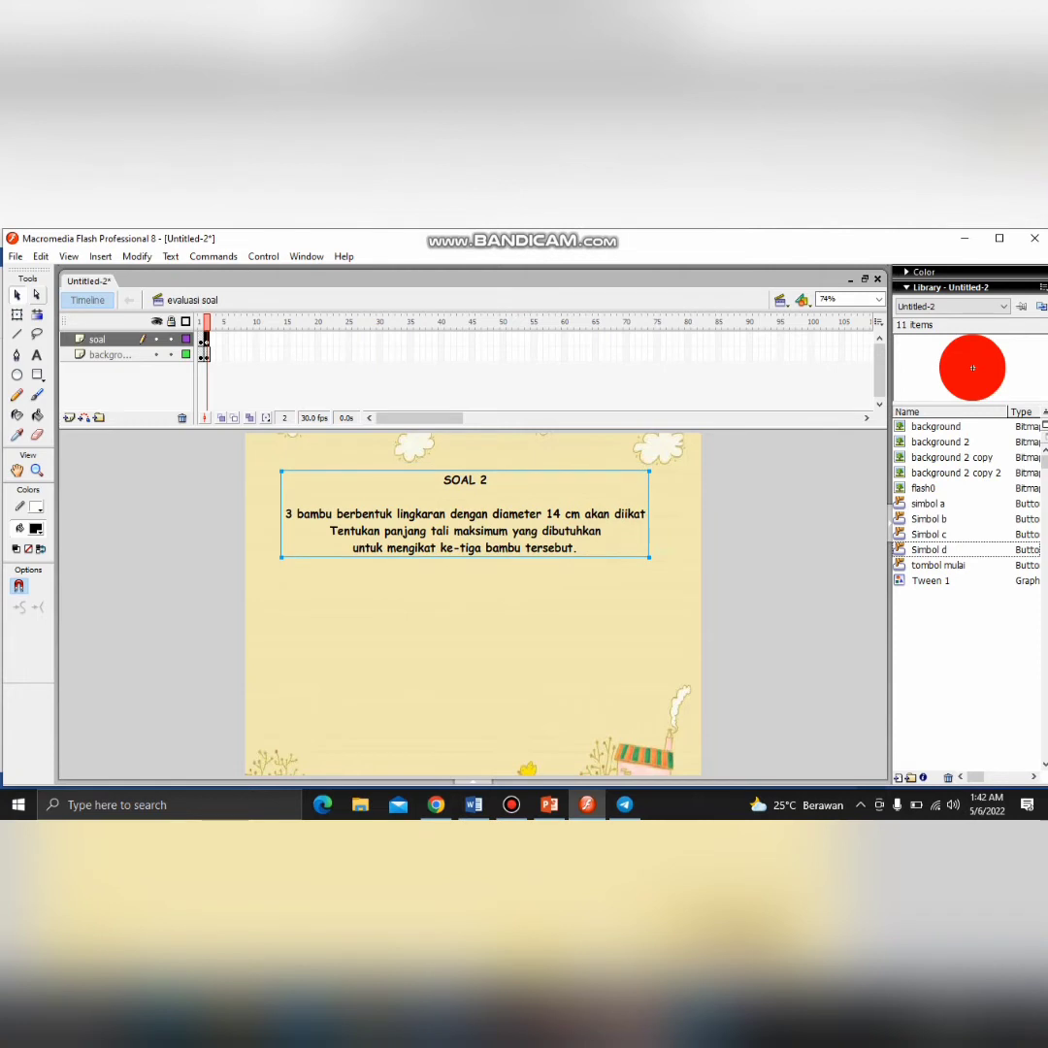
left_click_drag(465, 513, 471, 514)
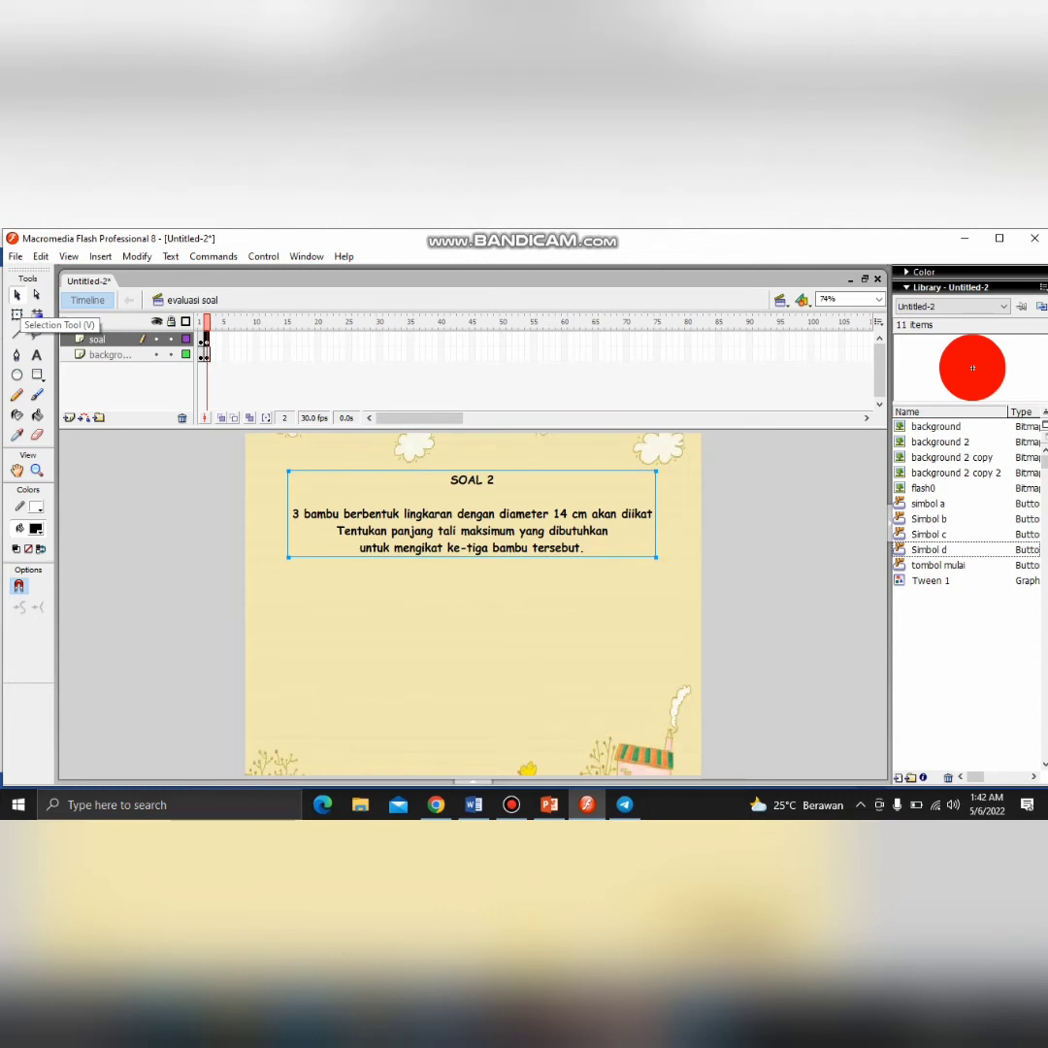
Add the answer text "76 cm" below the left part of the SOAL 2 question
left_click(37, 355)
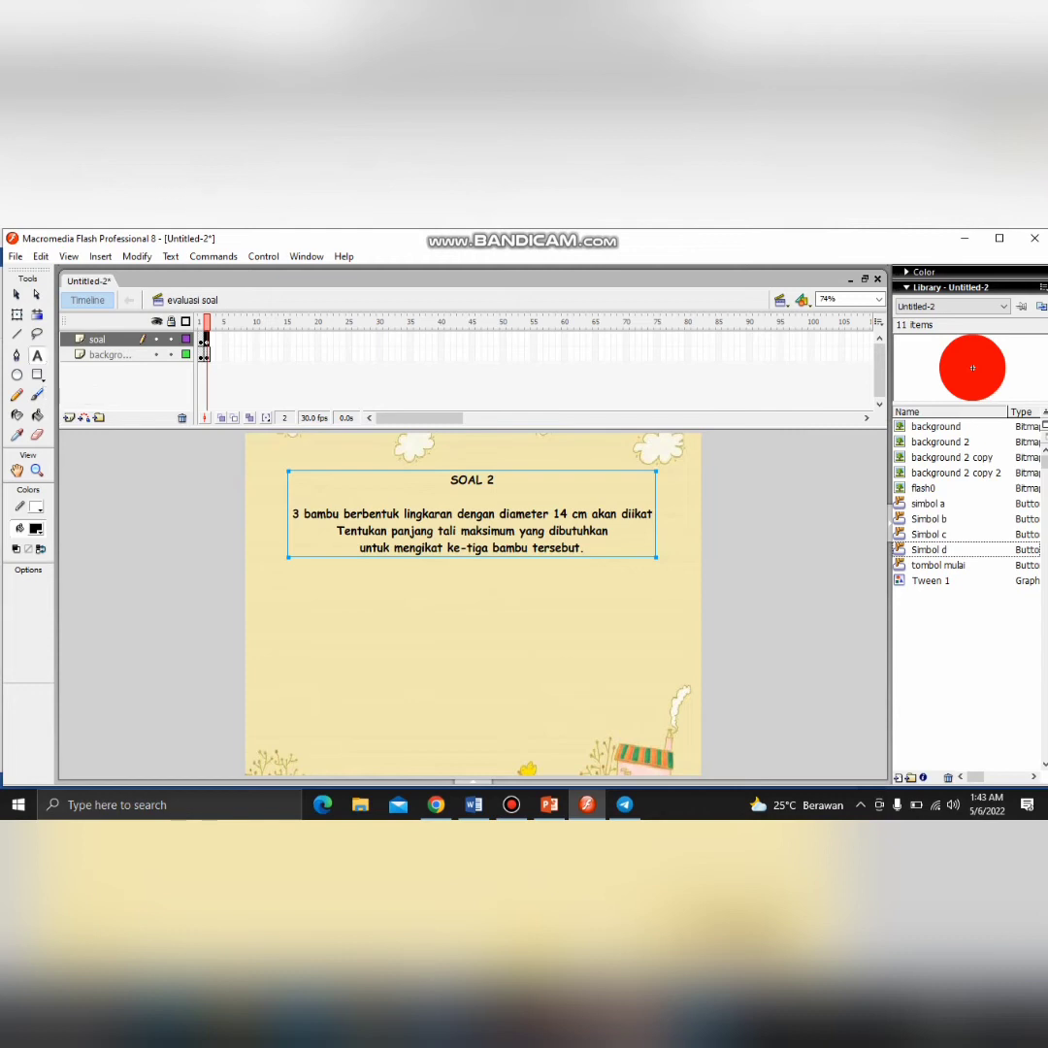
left_click(332, 611)
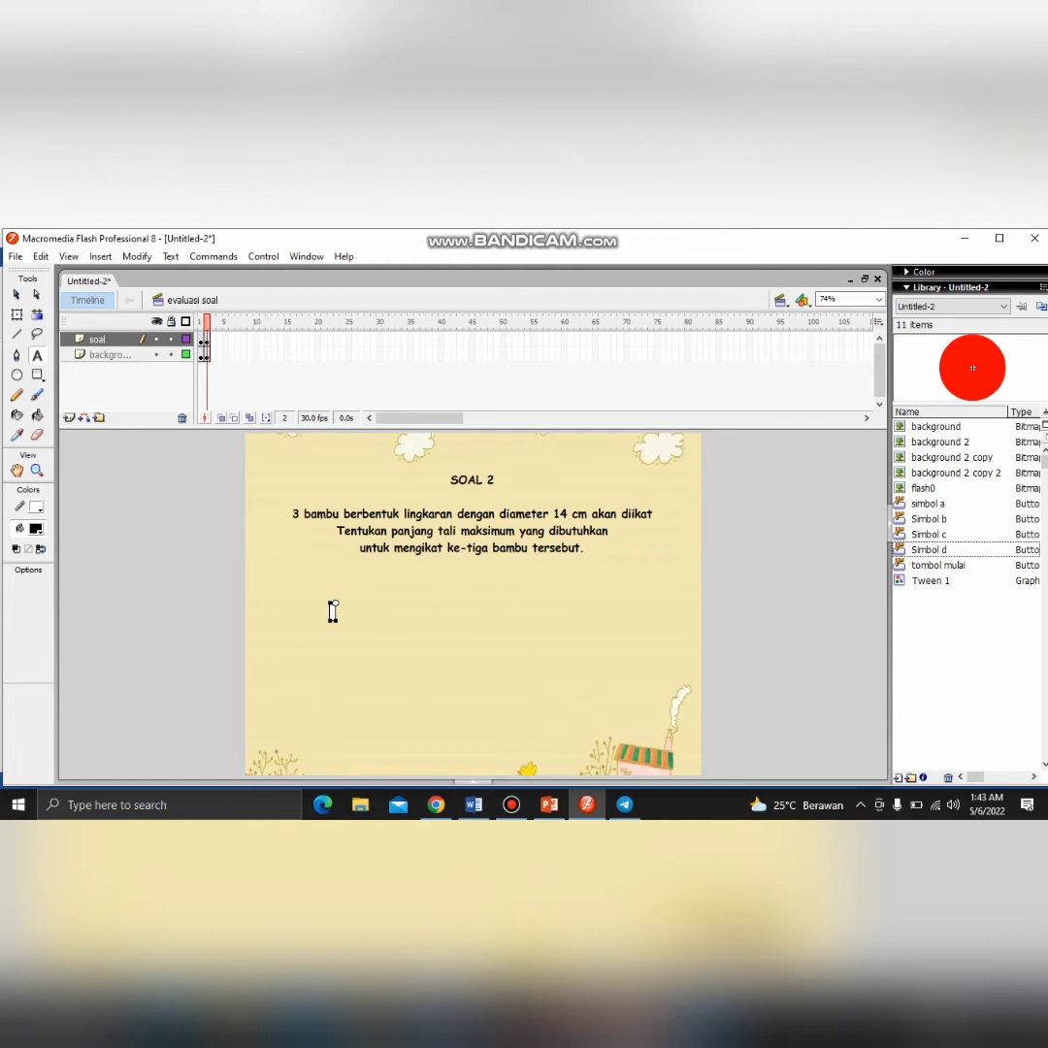
type("76 CM")
key("BackSpace")
key("BackSpace")
type("cm")
left_click(16, 294)
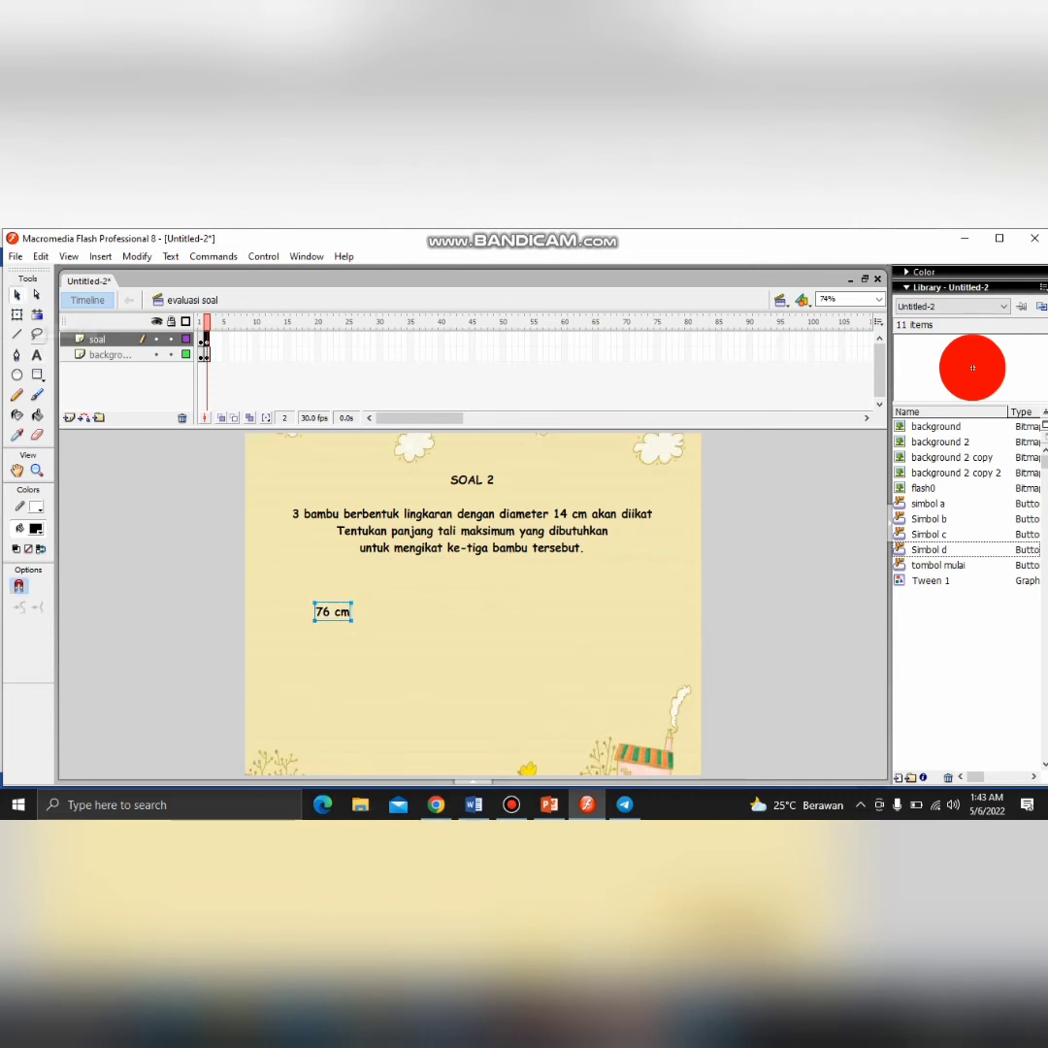
left_click_drag(333, 611, 351, 606)
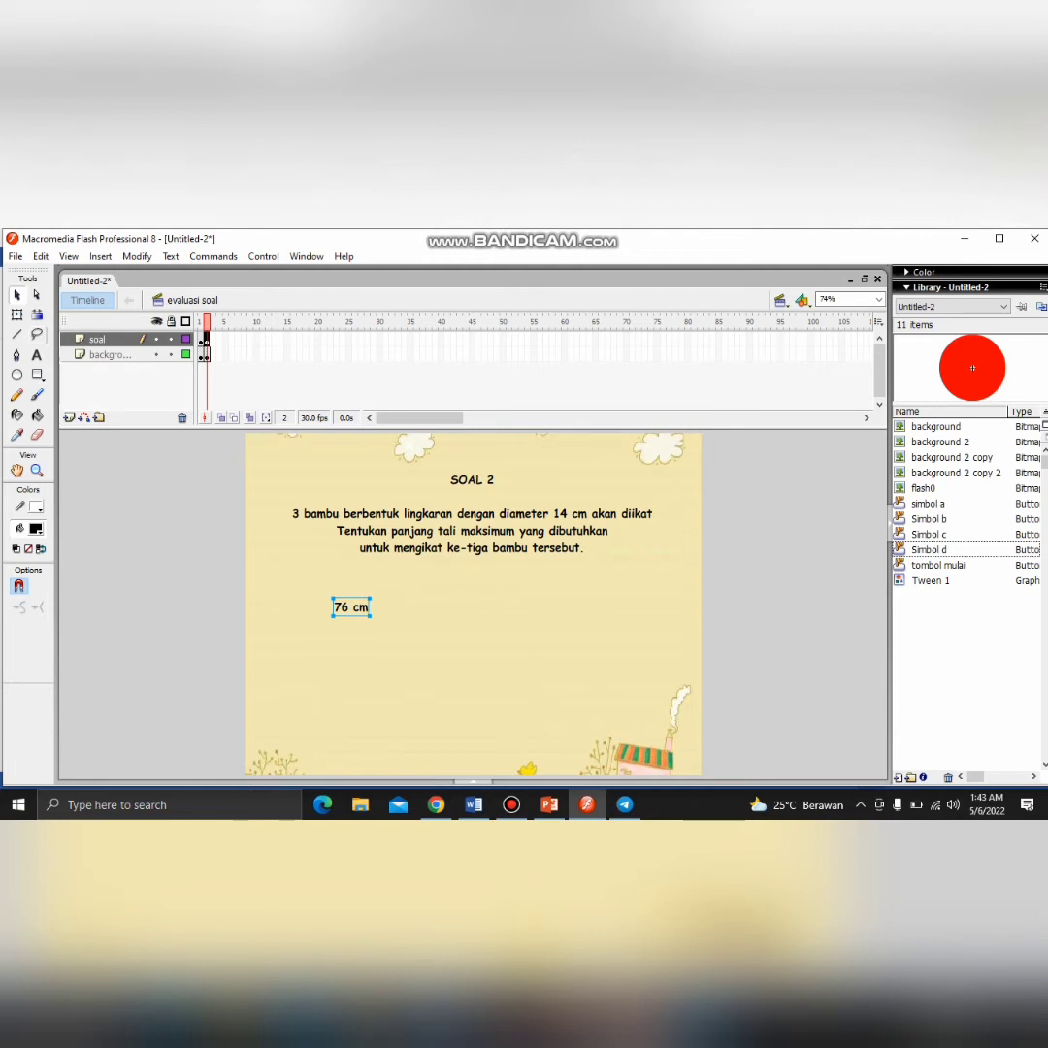
Duplicate the "76 cm" answer three times and arrange the four texts in a two-by-two grid below the question
key("ctrl+c")
key("ctrl+v")
left_click_drag(473, 612, 350, 652)
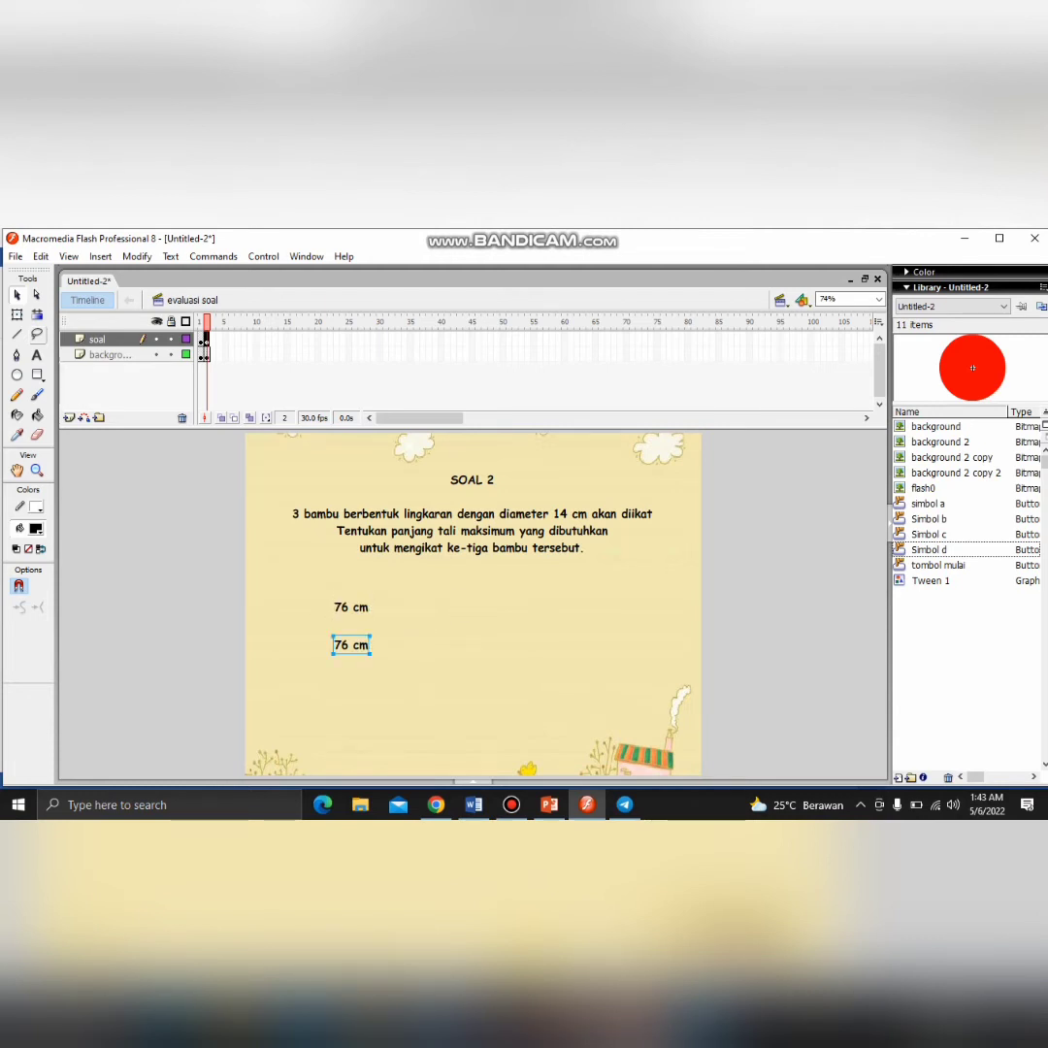
key("ctrl+v")
left_click_drag(473, 605, 523, 628)
left_click_drag(523, 604, 560, 606)
key("ctrl+v")
left_click_drag(524, 644, 558, 646)
key("Escape")
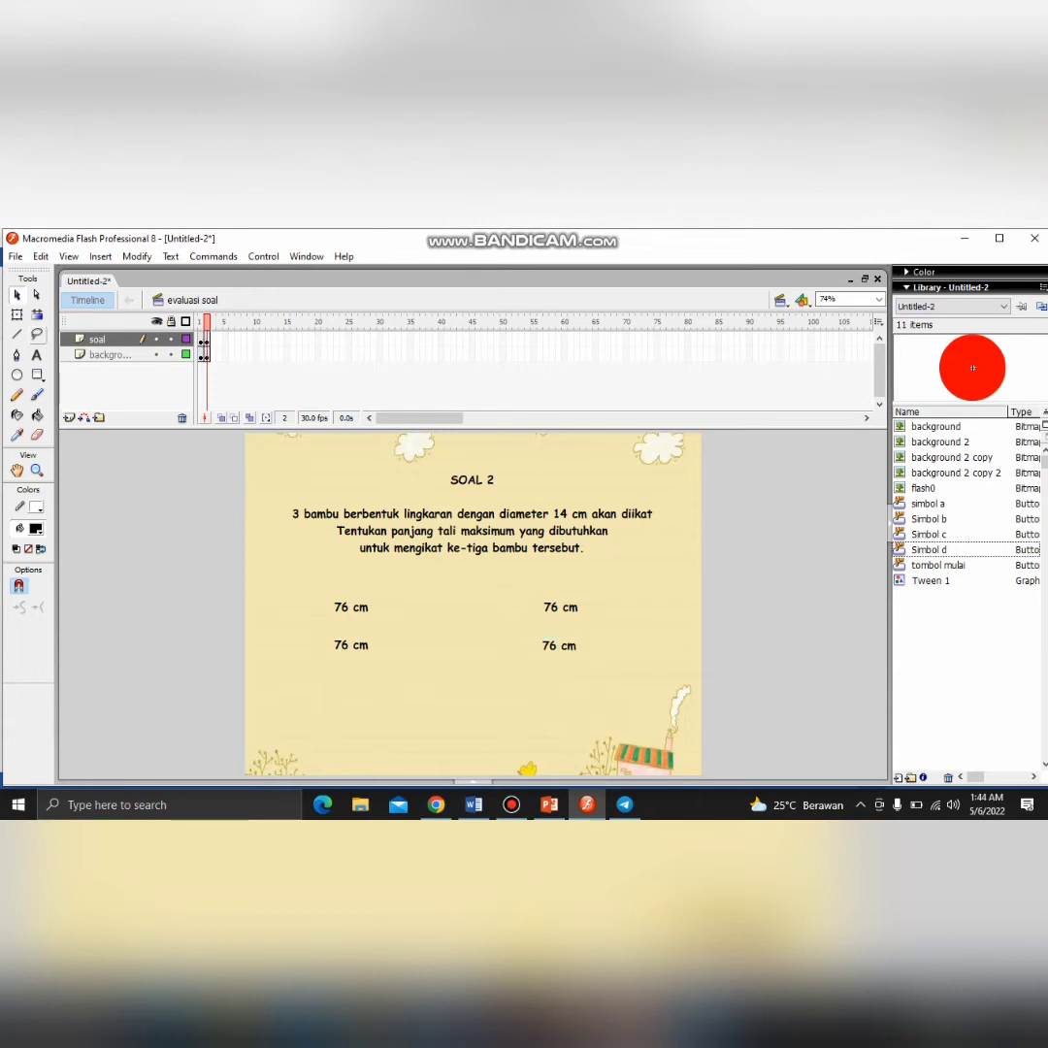
Nudge the lower-right "76 cm" copy slightly right to align it with the copy above
left_click(560, 645)
key("Right")
key("Right")
left_click(602, 658)
Change the lower-left answer text to "86 cm"
double_click(350, 645)
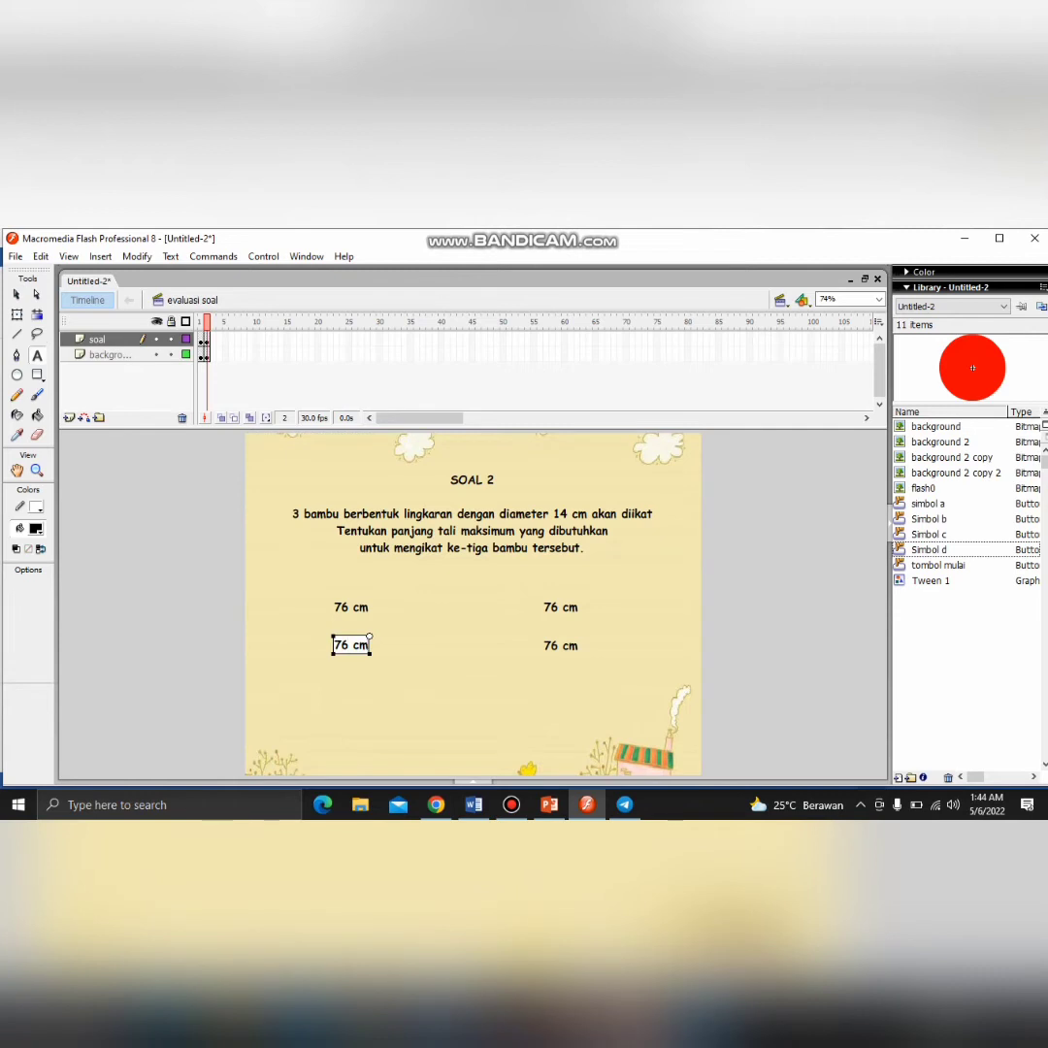
key("BackSpace")
key("BackSpace")
type("86")
Change the upper-right answer to "96 cm" and the lower-right answer to "66 cm"
left_click(554, 606)
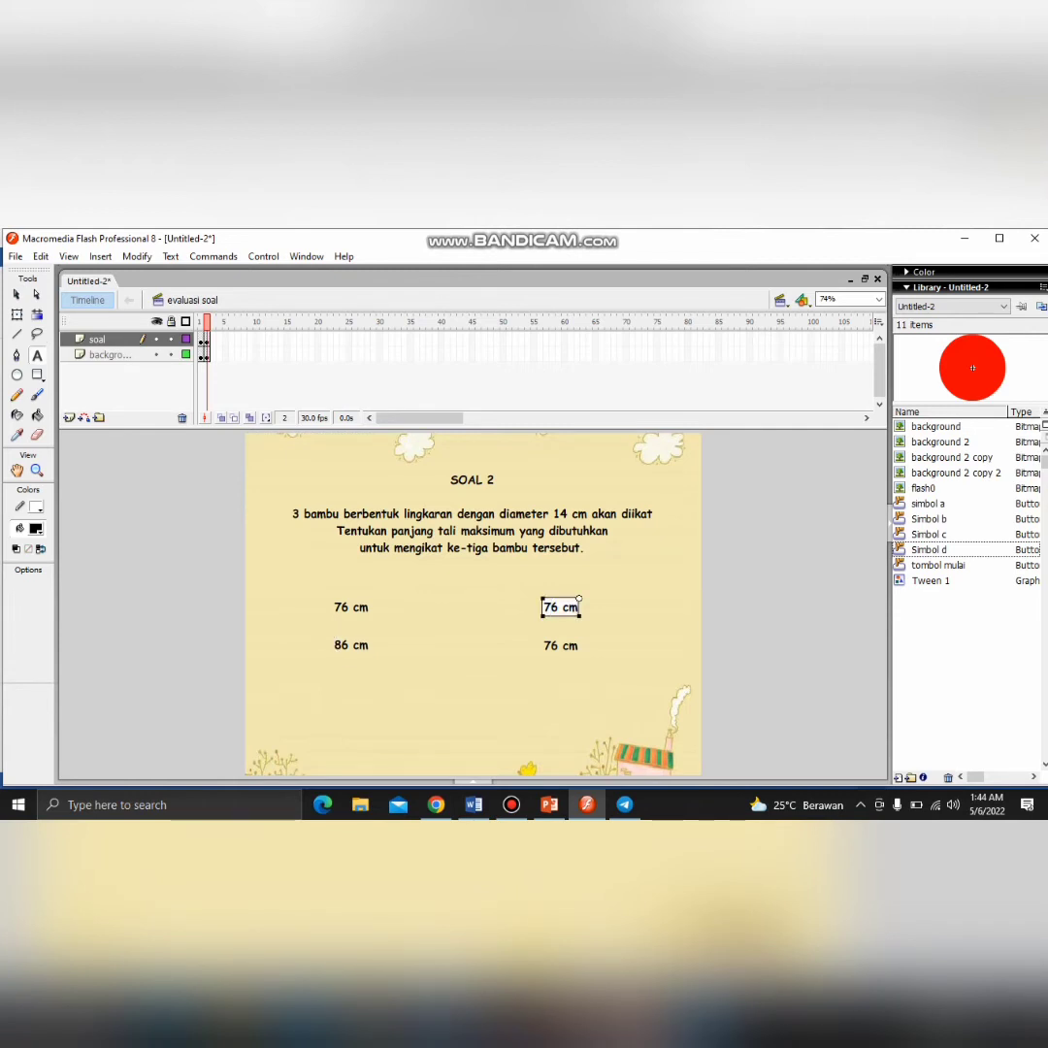
key("BackSpace")
type("9")
left_click(551, 645)
key("BackSpace")
type("6")
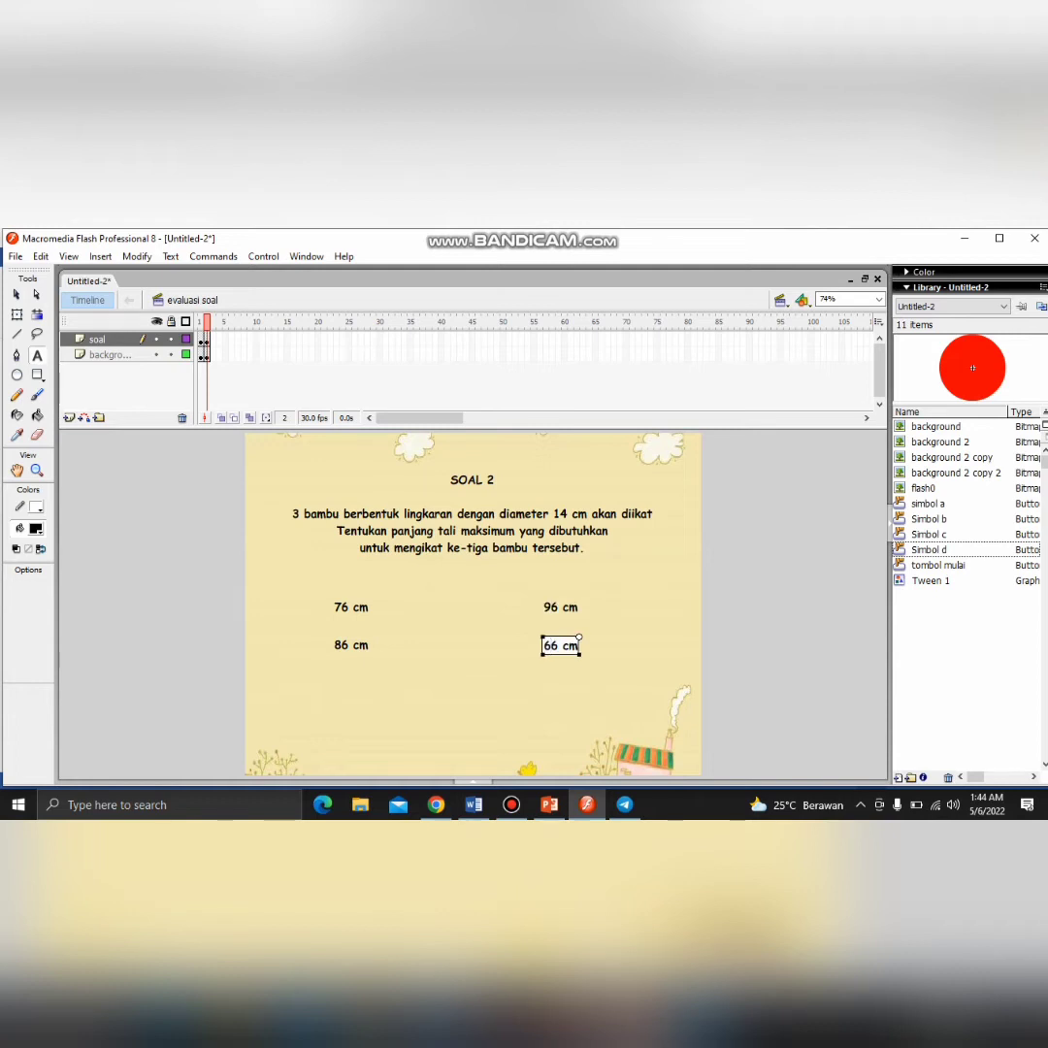
key("Escape")
left_click(17, 295)
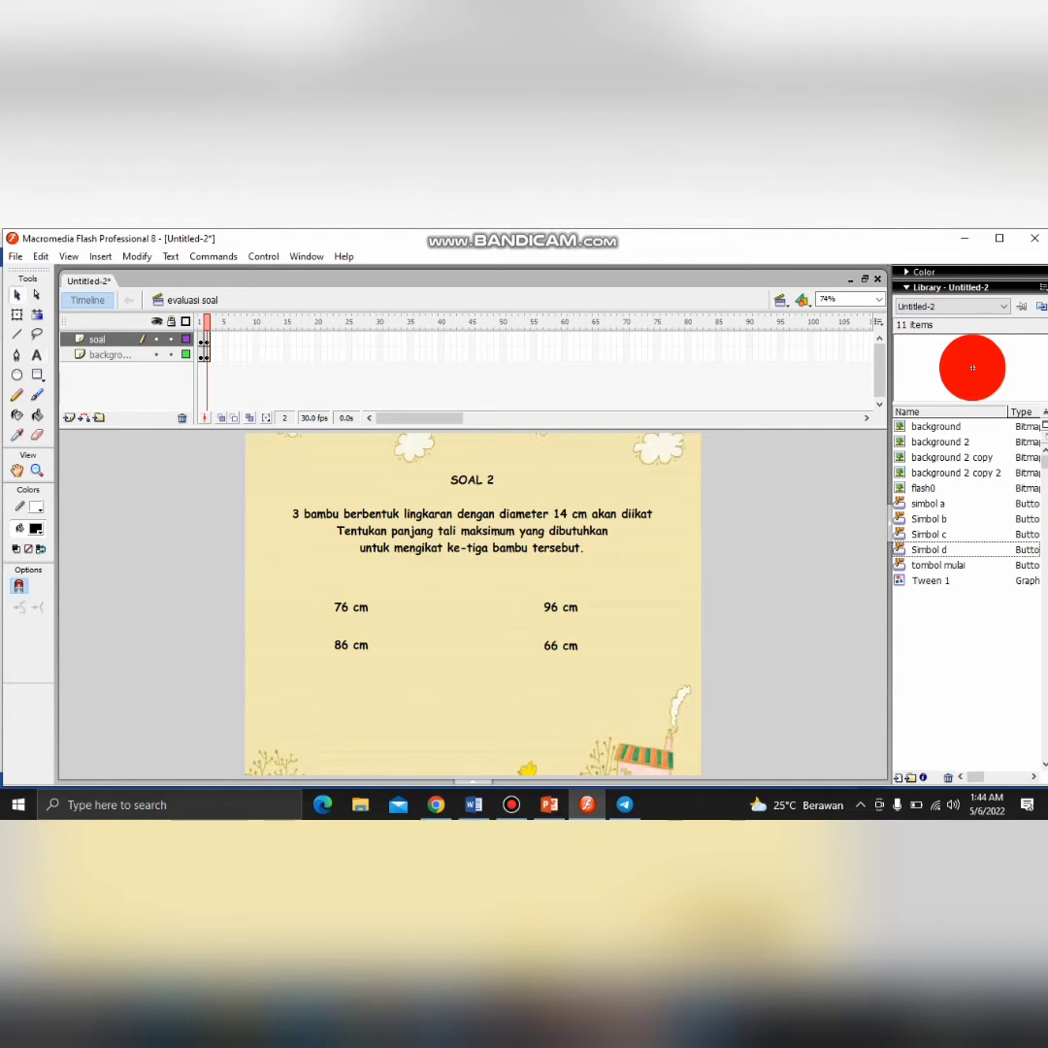
Nudge the "86 cm" answer one step to the right
left_click(350, 645)
key("Right")
left_click(16, 375)
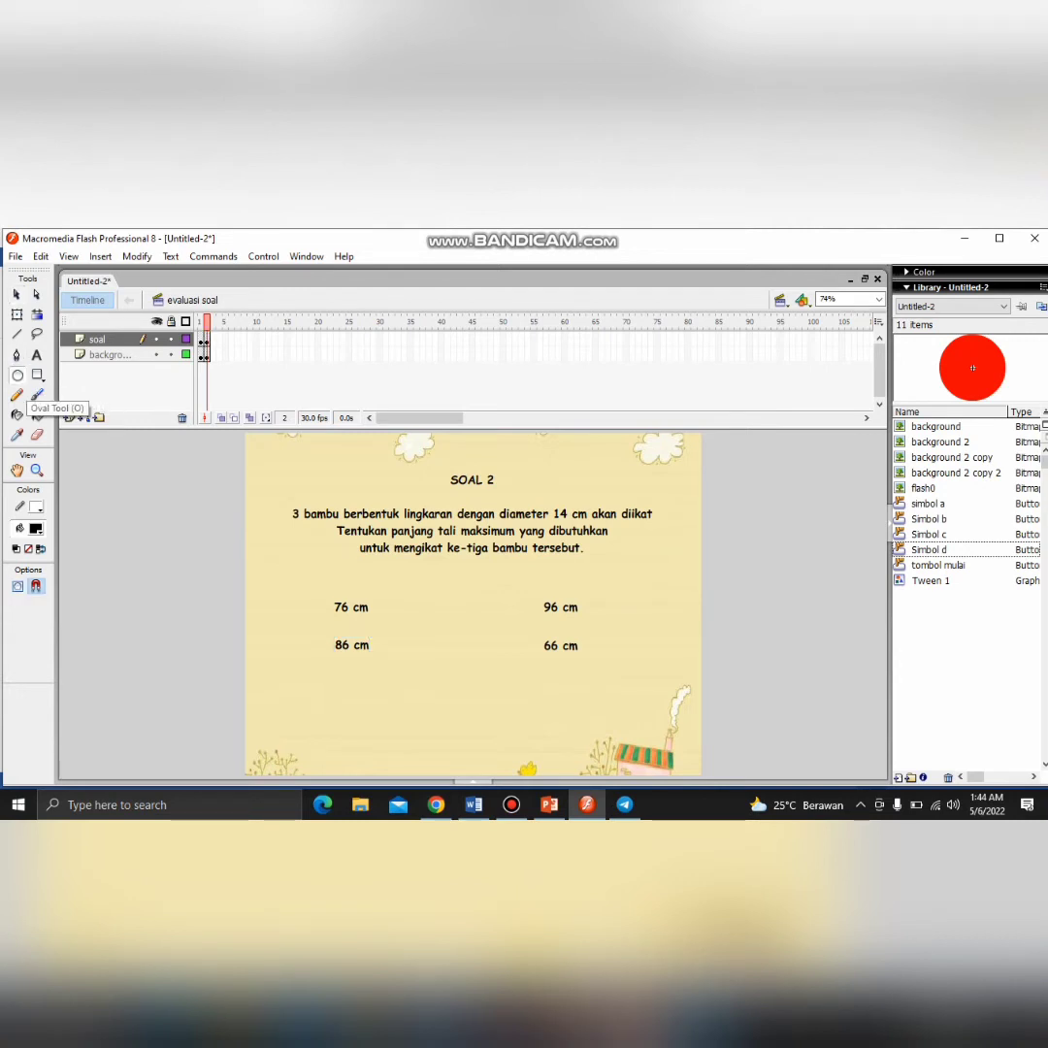
Copy the red circle button of answer a from frame 1 and return to frame 2 of the soal layer
left_click(200, 341)
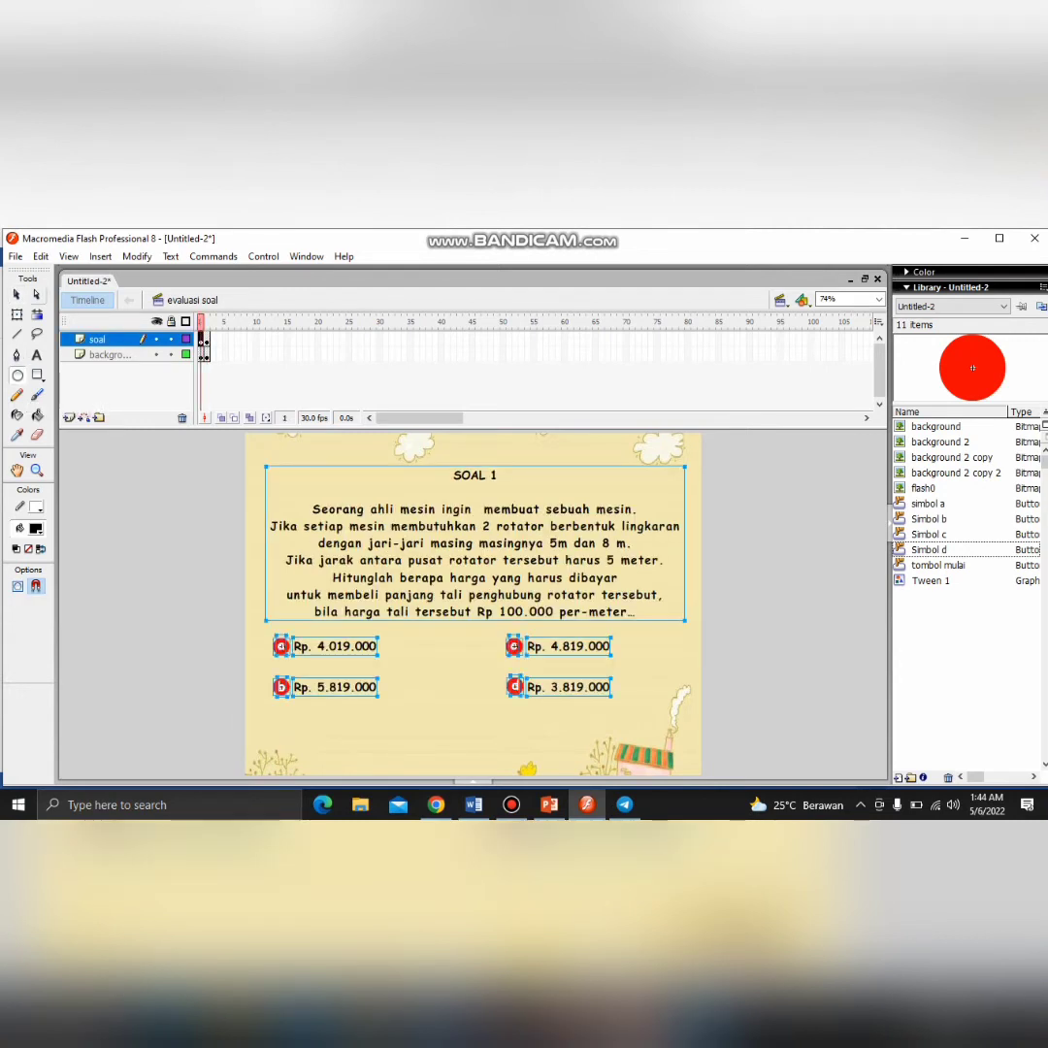
key("v")
key("Escape")
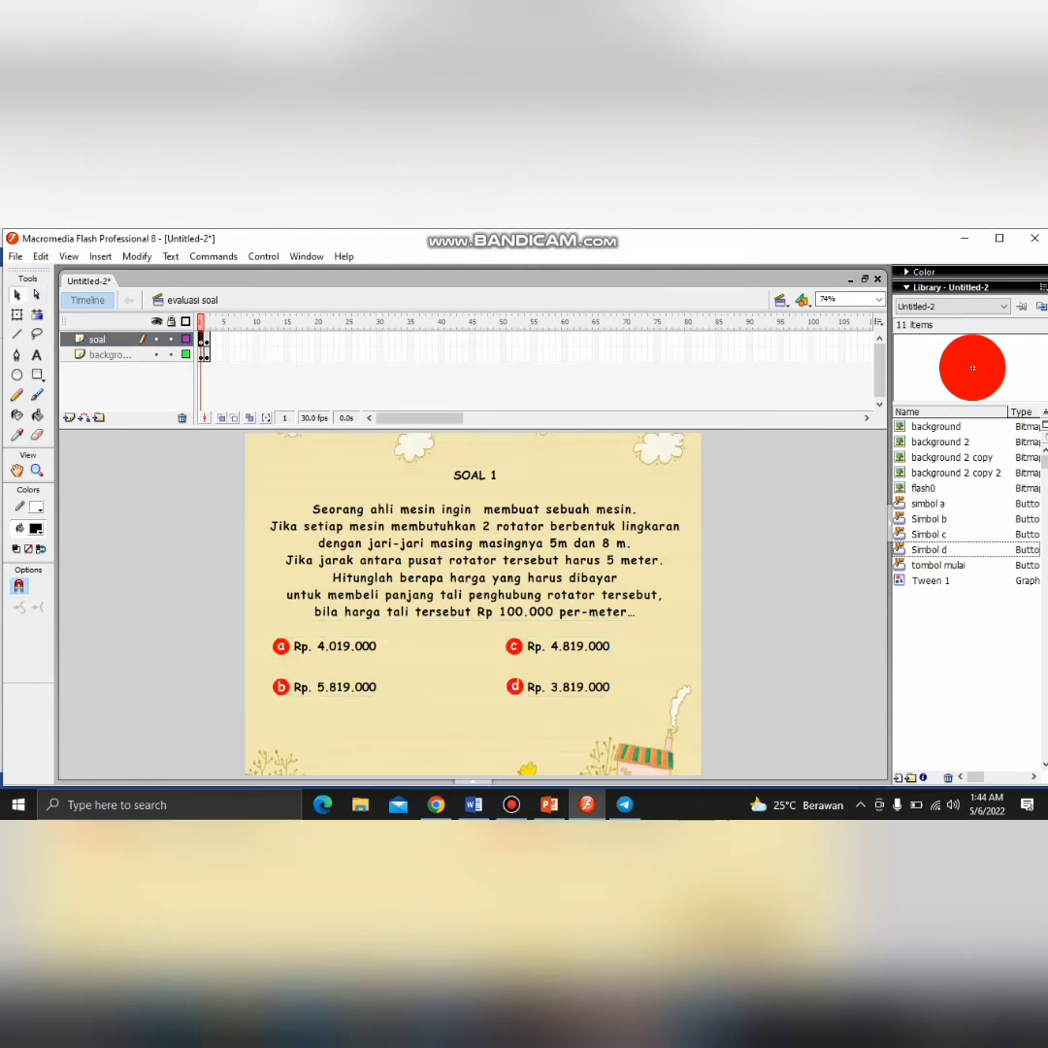
left_click(281, 646)
left_click(274, 646)
left_click(206, 339)
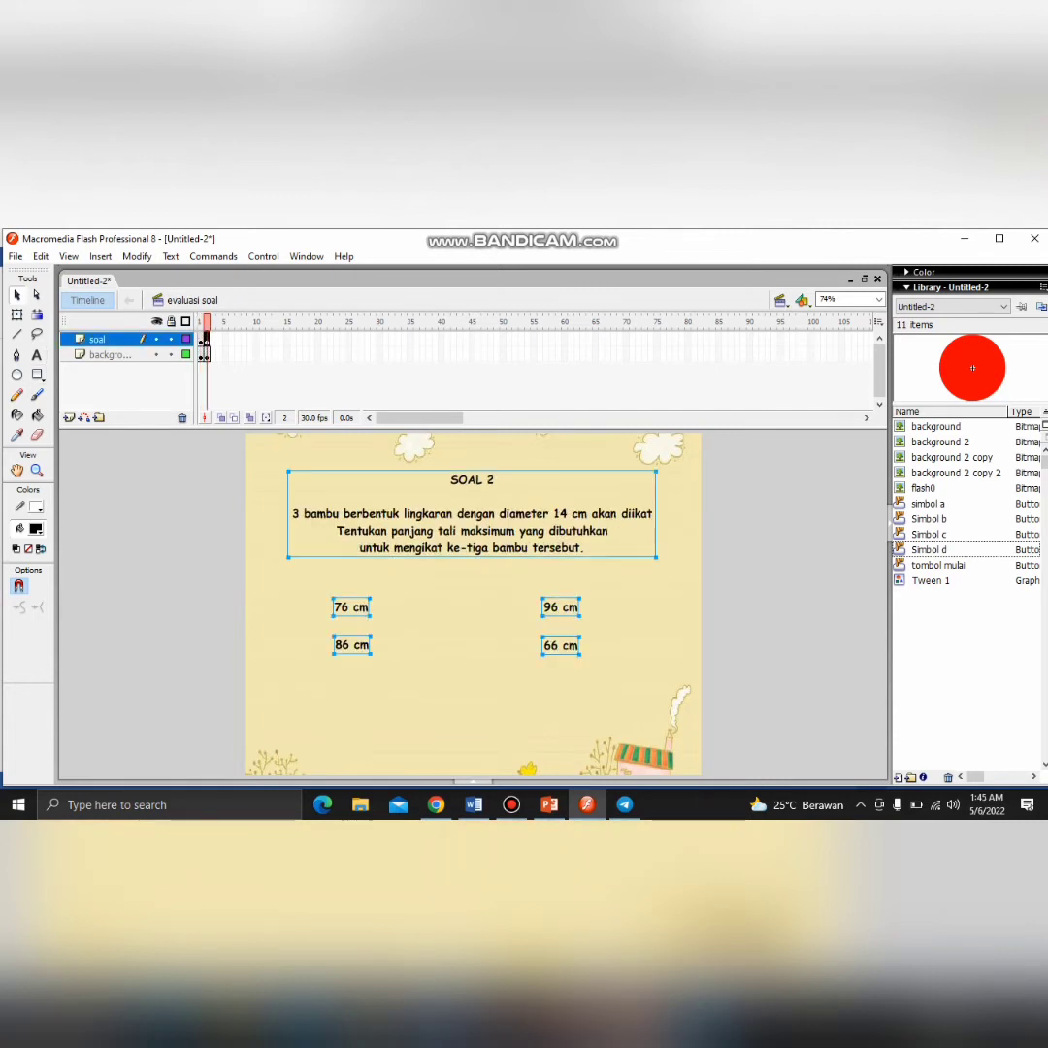
left_click(205, 354)
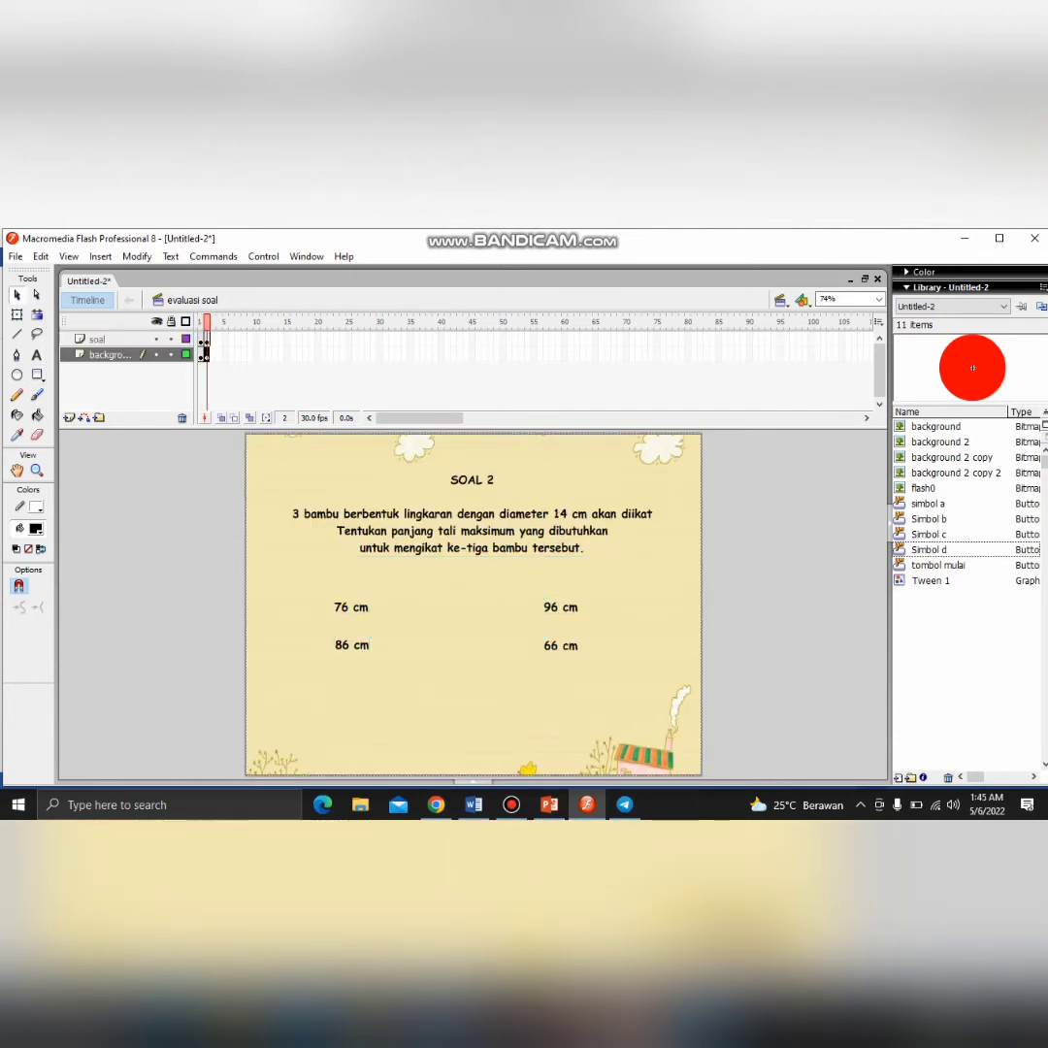
left_click(206, 338)
Paste four red circle buttons and place one before each of the 76 cm, 86 cm, 96 cm and 66 cm answers
left_click_drag(972, 367, 472, 604)
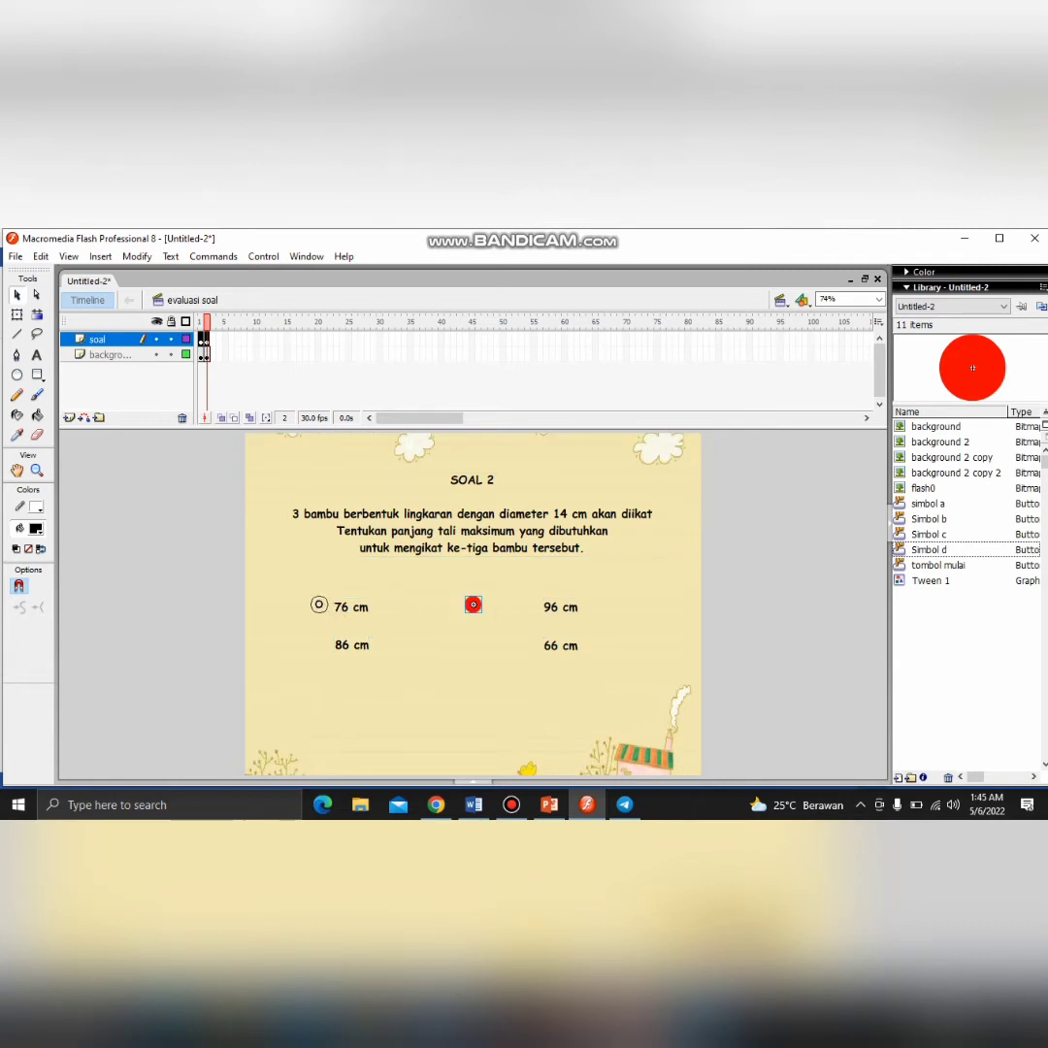
mouse_move(319, 604)
left_mouse_down()
mouse_move(325, 619)
mouse_move(322, 604)
left_mouse_up()
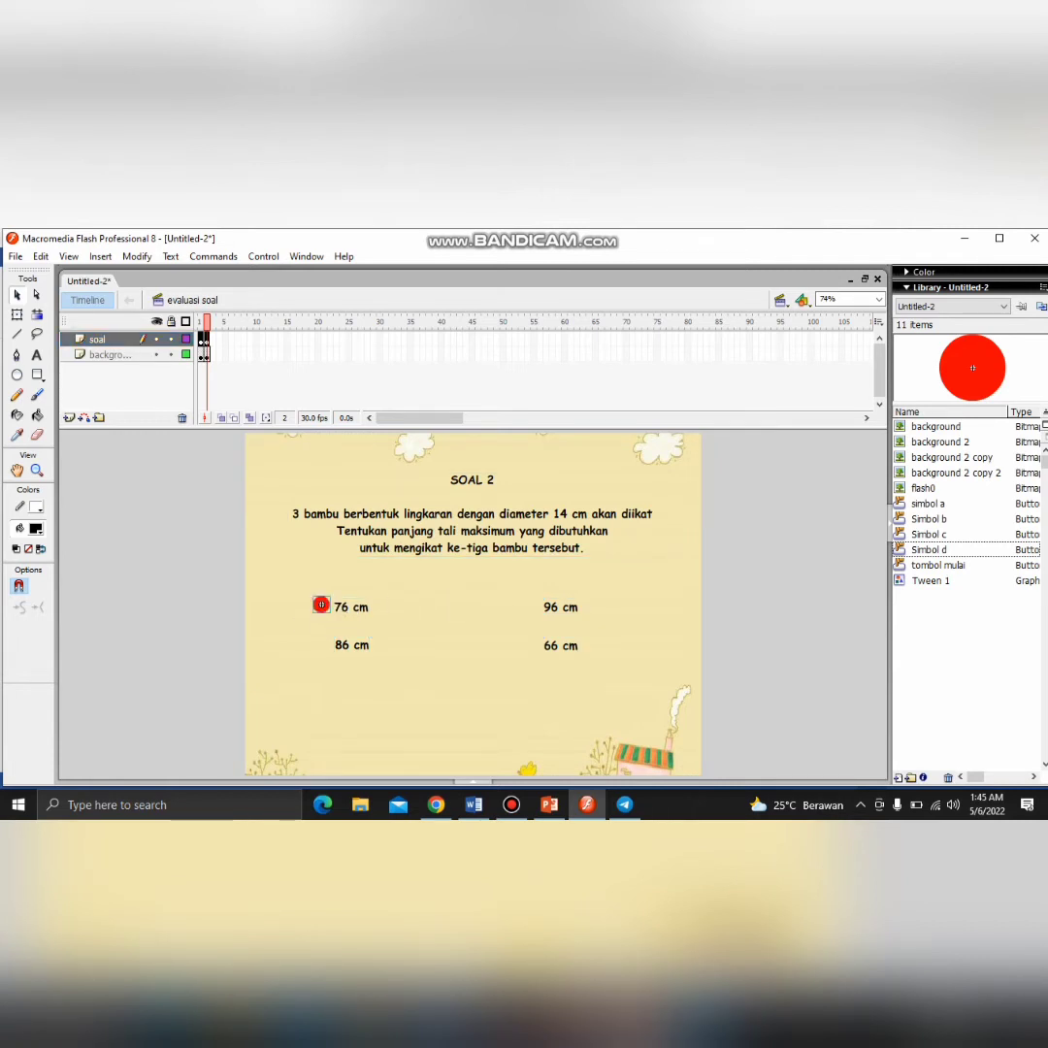
key("ctrl+v")
key("ctrl+v")
left_click_drag(473, 604, 530, 605)
key("ctrl+v")
left_click_drag(473, 604, 531, 645)
left_click(322, 605)
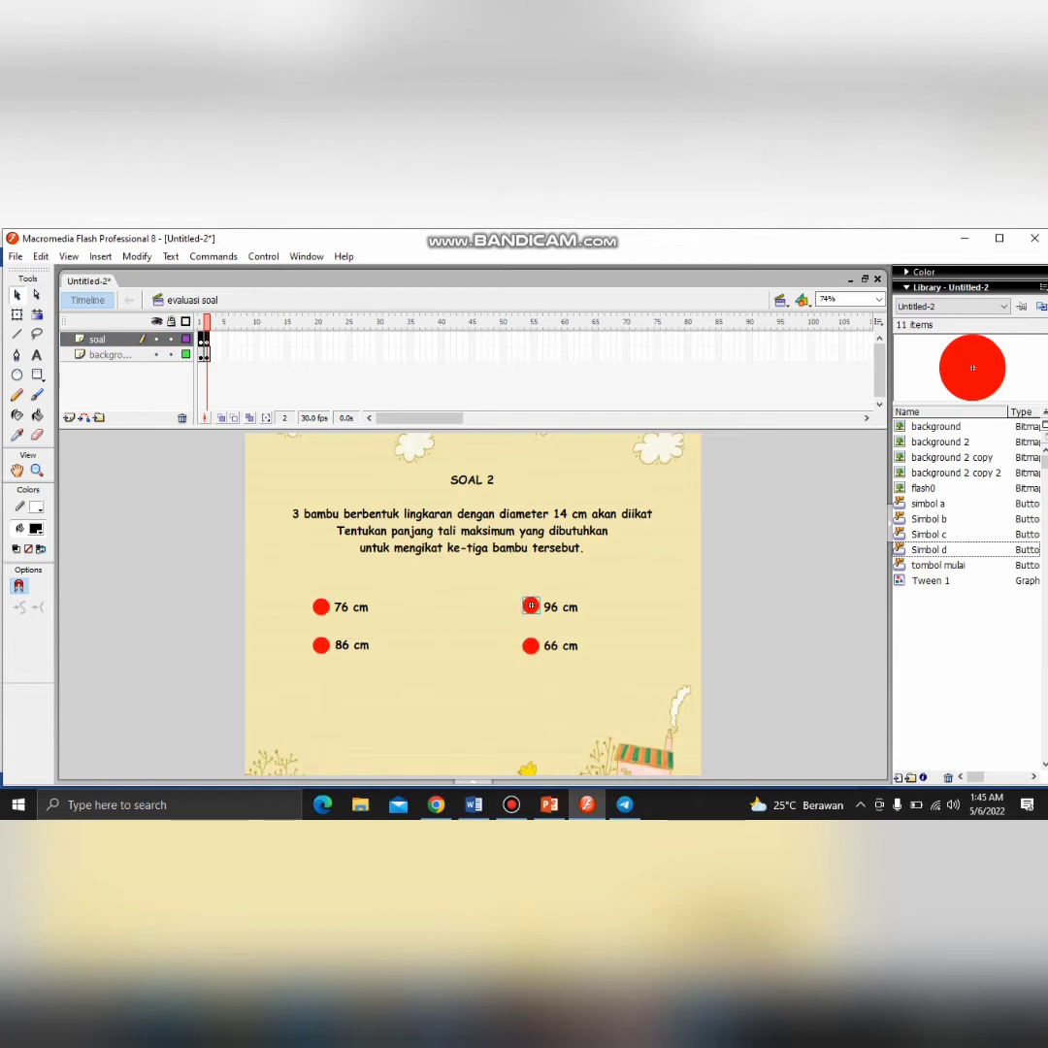
Add the white letters a, b, c and d as text over the red circles of the 76, 86, 96 and 66 cm answers
left_click(36, 355)
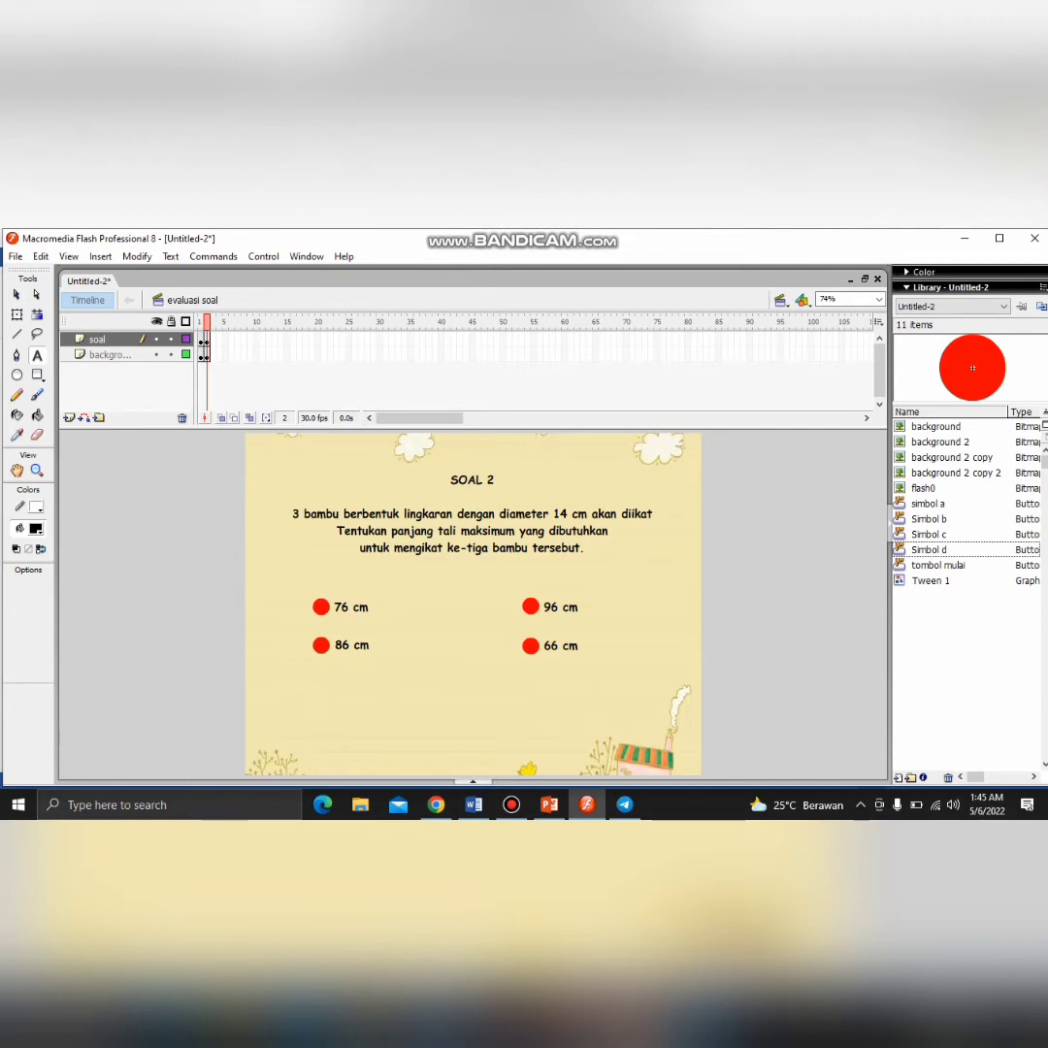
key("ctrl+F3")
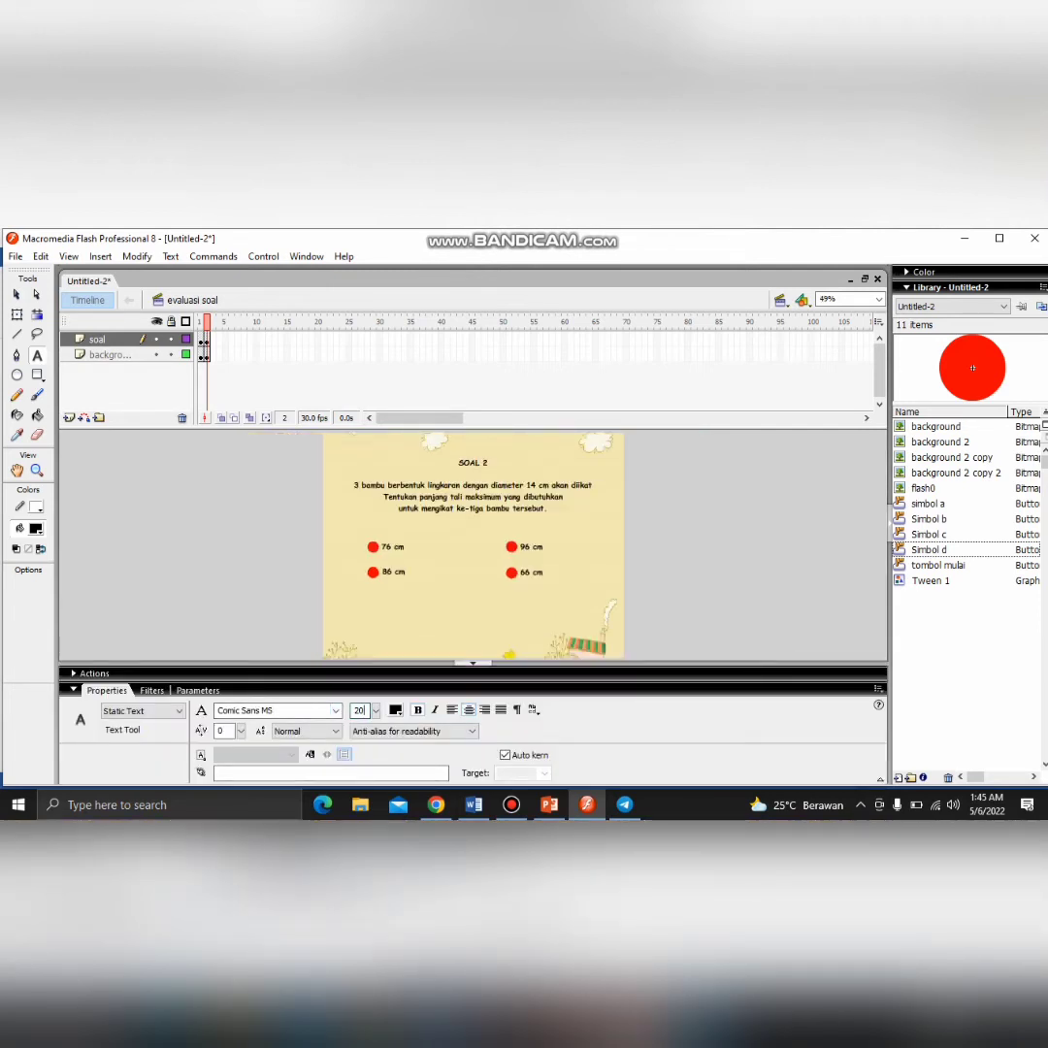
type("3")
key("ctrl+F3")
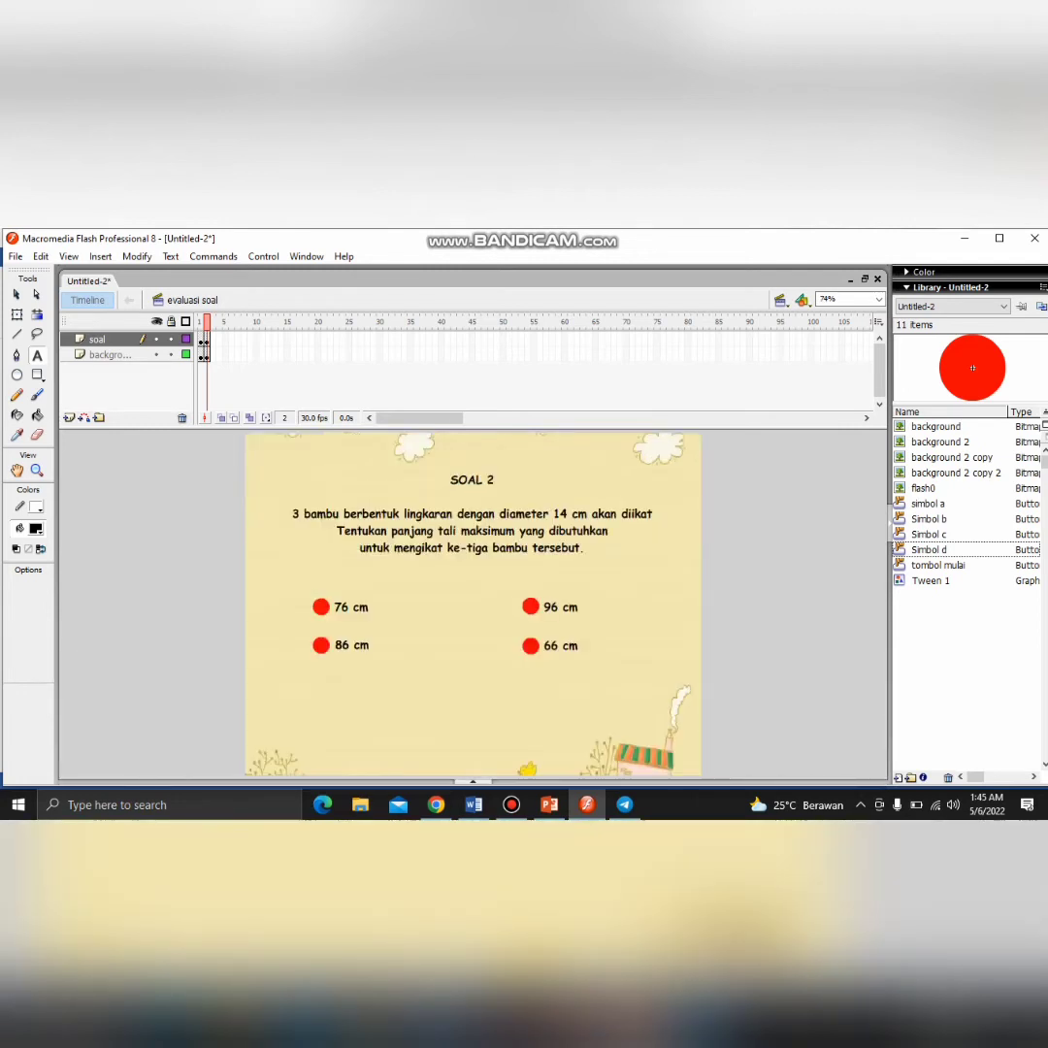
left_click(322, 600)
left_click(36, 527)
type("a")
left_click(322, 637)
type("b")
left_click(531, 599)
type("c")
left_click(531, 637)
type("d")
Position the white letters so that each one sits centred on its red circle button
left_click(16, 294)
left_click(322, 602)
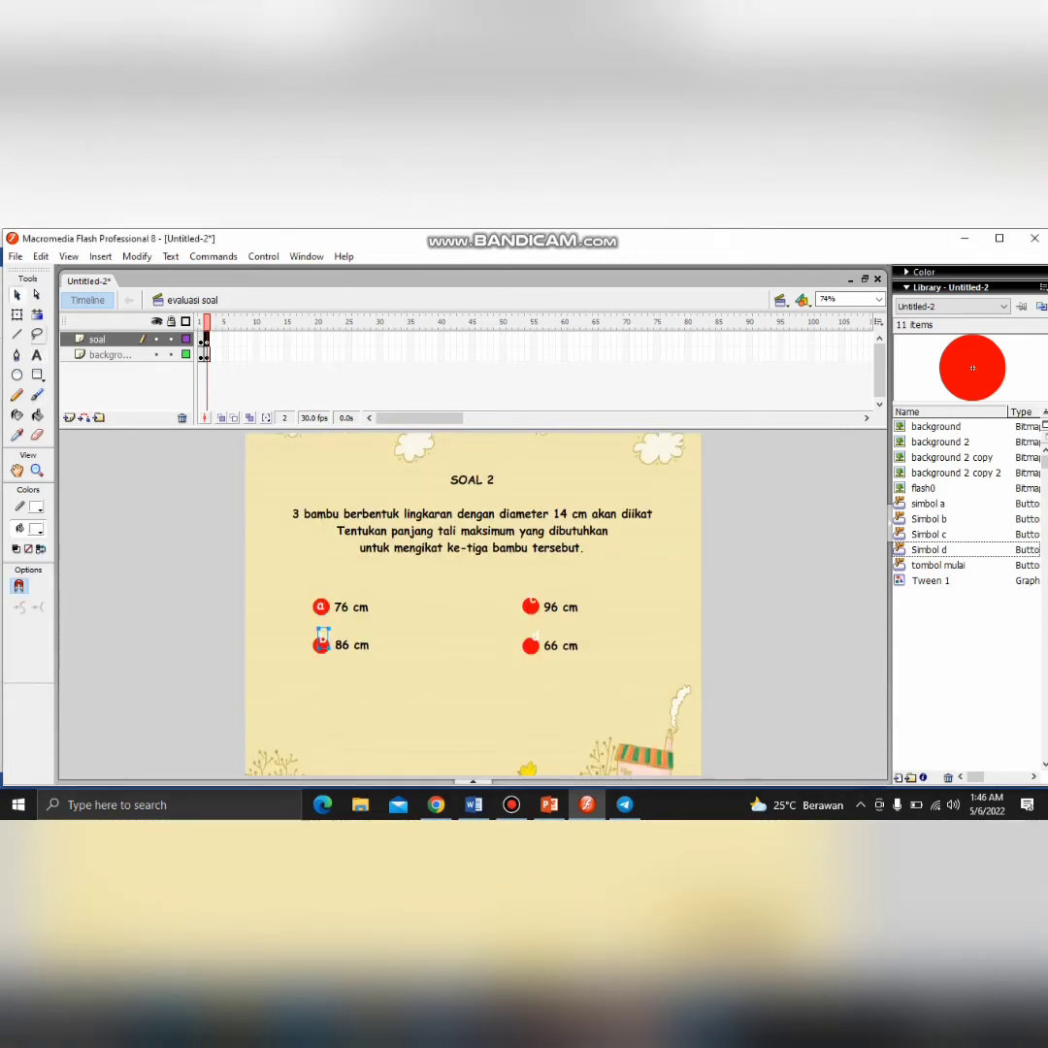
left_click_drag(323, 638, 321, 646)
left_click_drag(532, 600, 531, 647)
Add an on-release goto action with Go to and stop to the red button of answer a (76 cm)
left_click(317, 602)
key("F9")
double_click(116, 446)
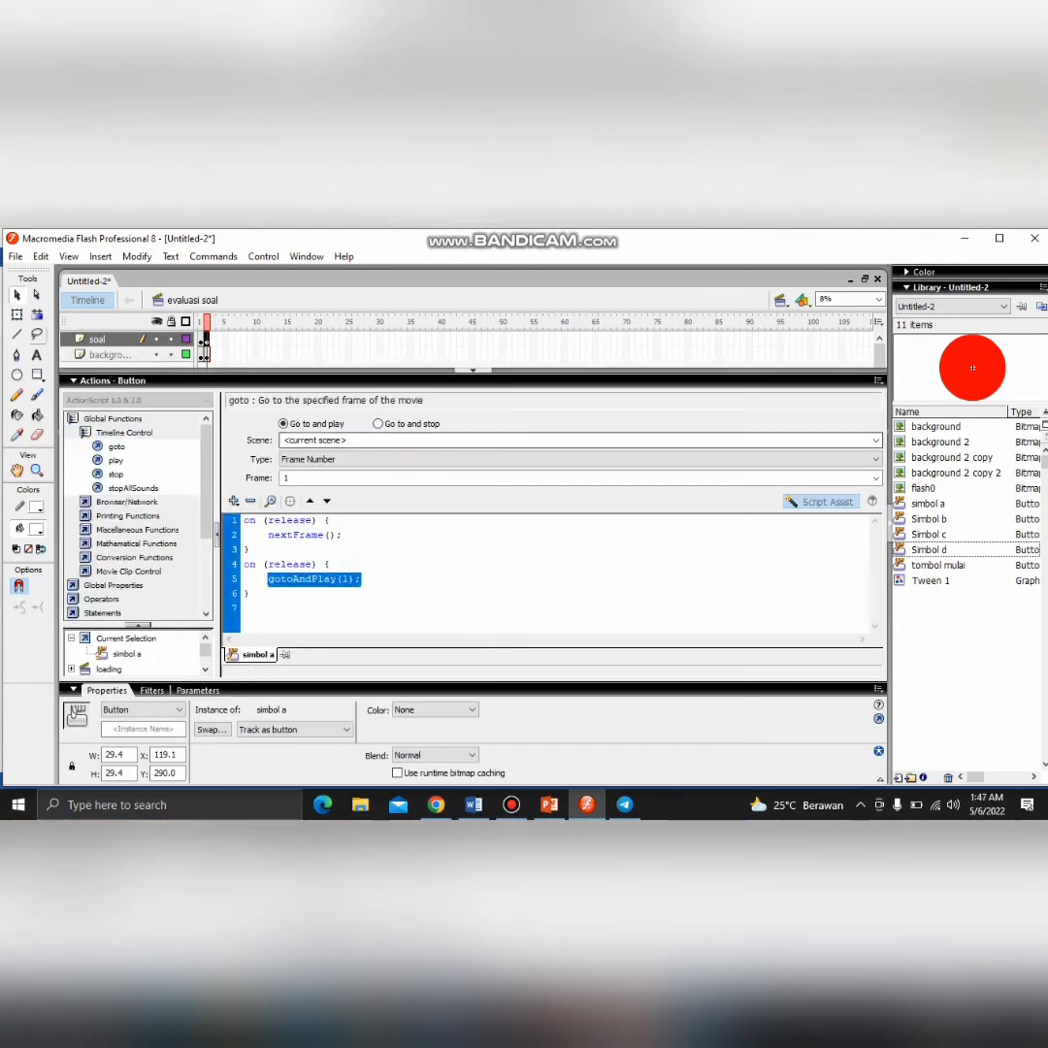
left_click(379, 423)
key("F9")
Add an on-release goto action to the red button of answer b (86 cm)
left_click(322, 644)
key("F9")
double_click(116, 446)
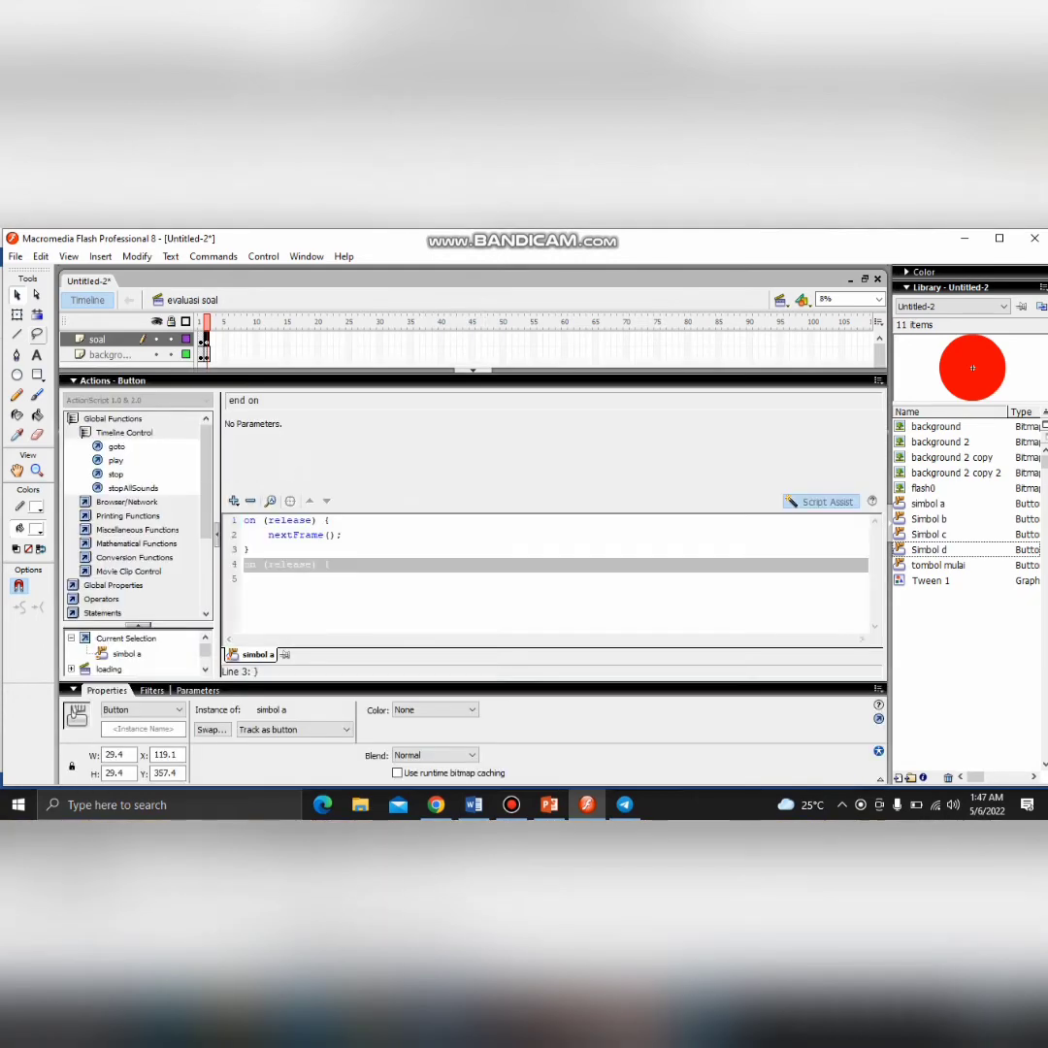
key("F9")
Give the red button of answer d (66 cm) an on-release Next Frame goto action and test the movie
key("F9")
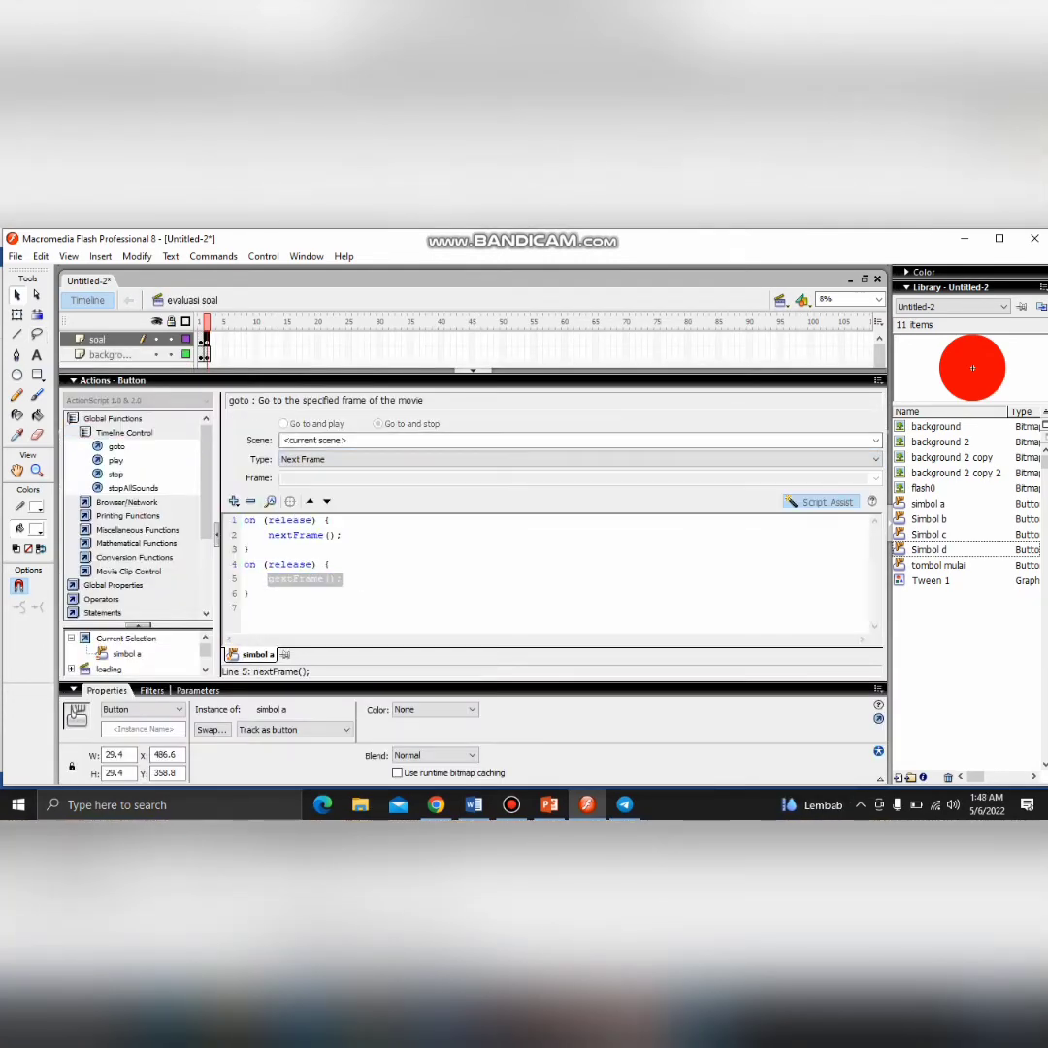
key("F9")
key("ctrl+Return")
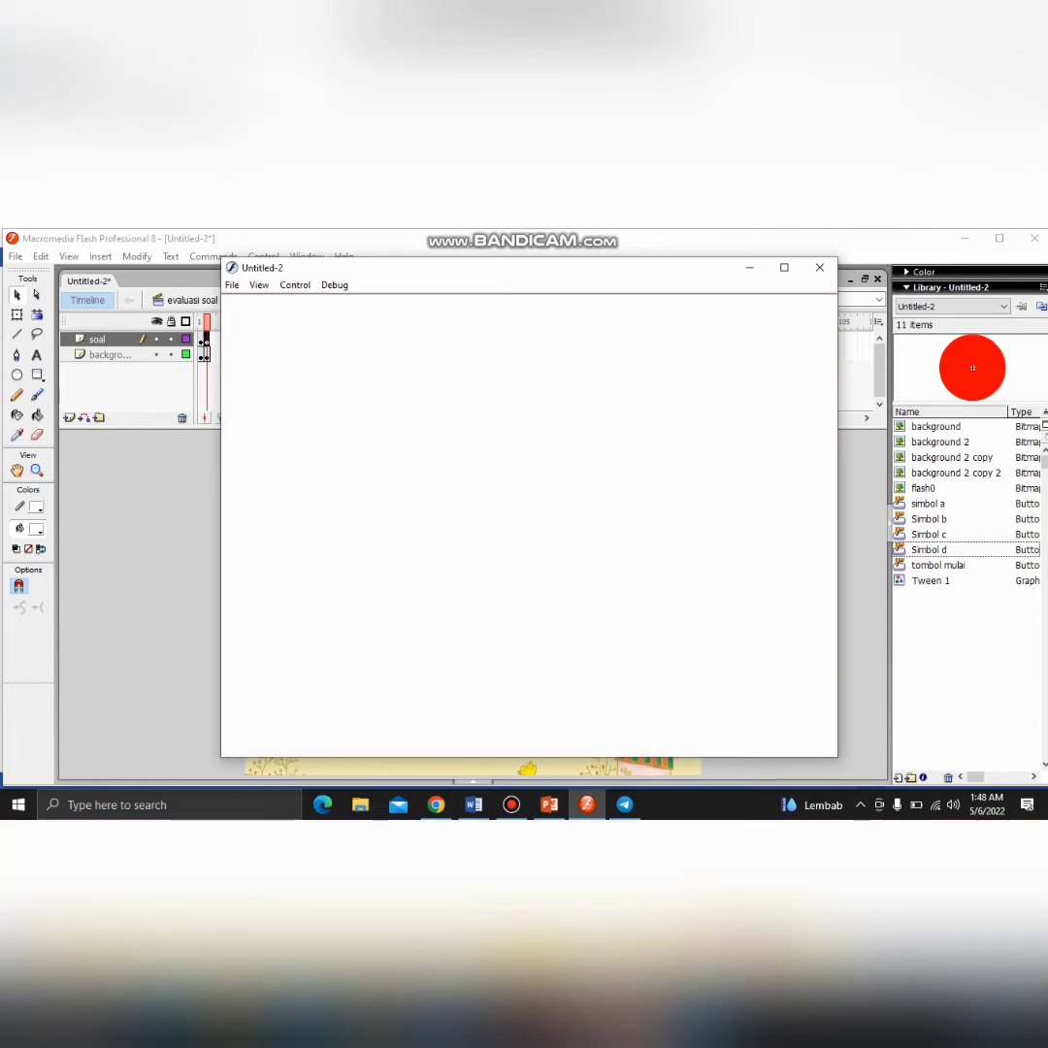
left_click(820, 266)
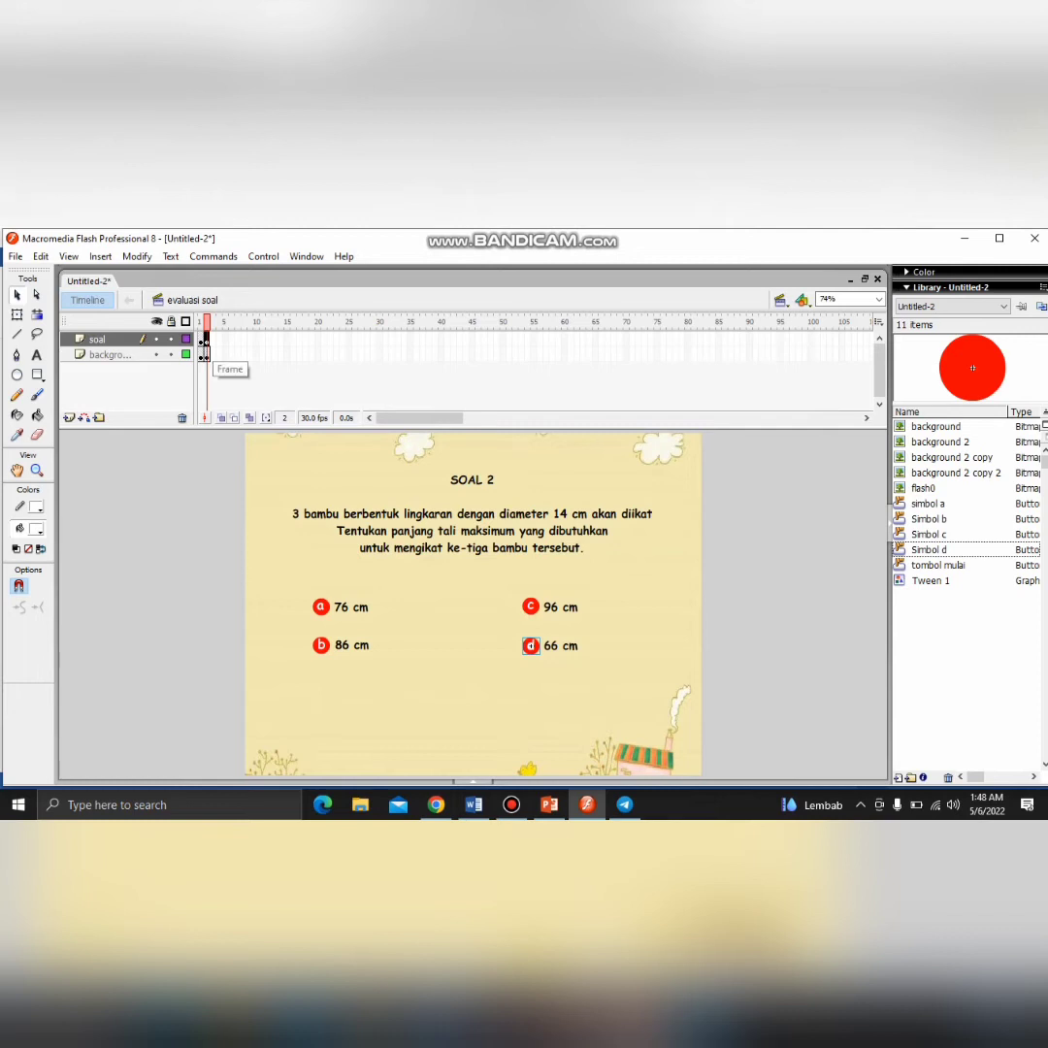
Insert blank keyframes at frame 3 of the background and soal layers
left_click(204, 354)
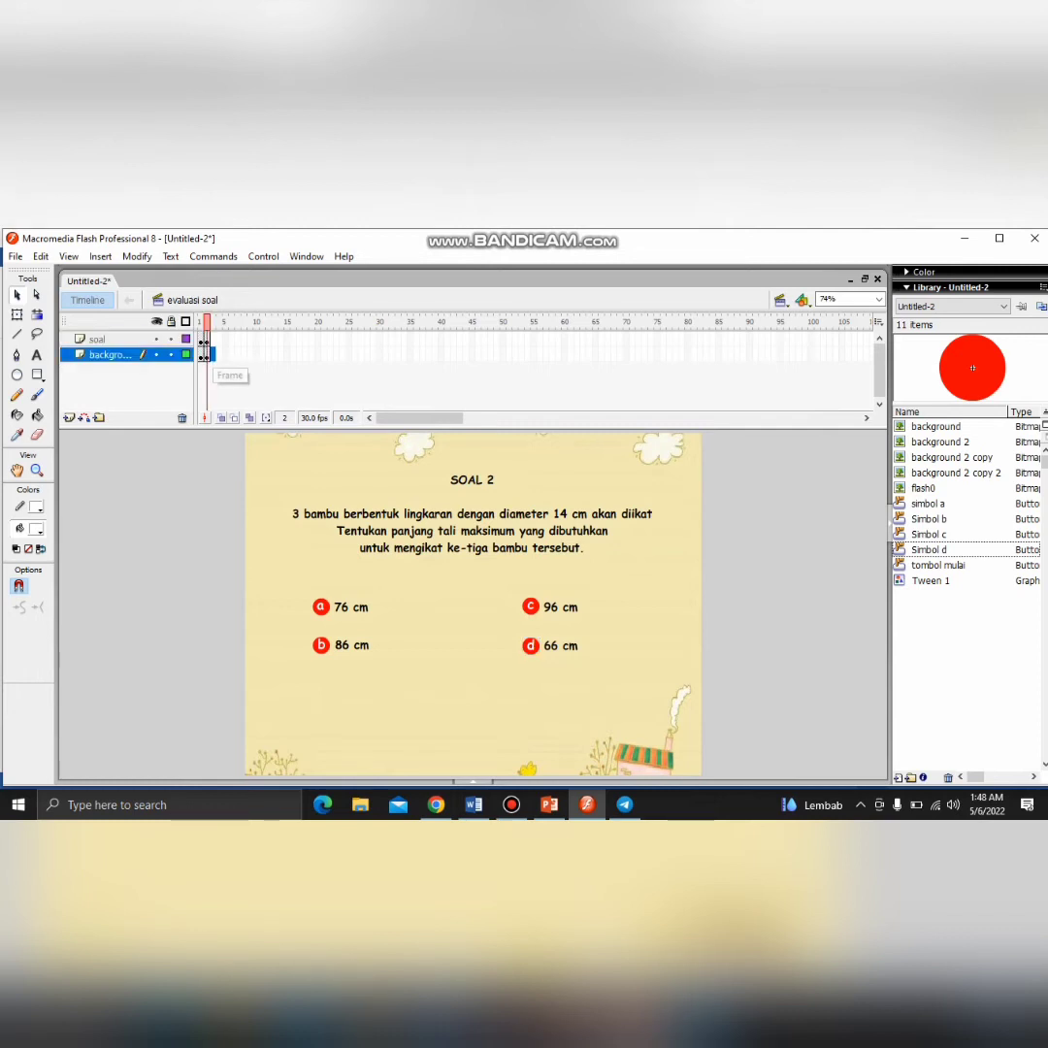
right_click(204, 354)
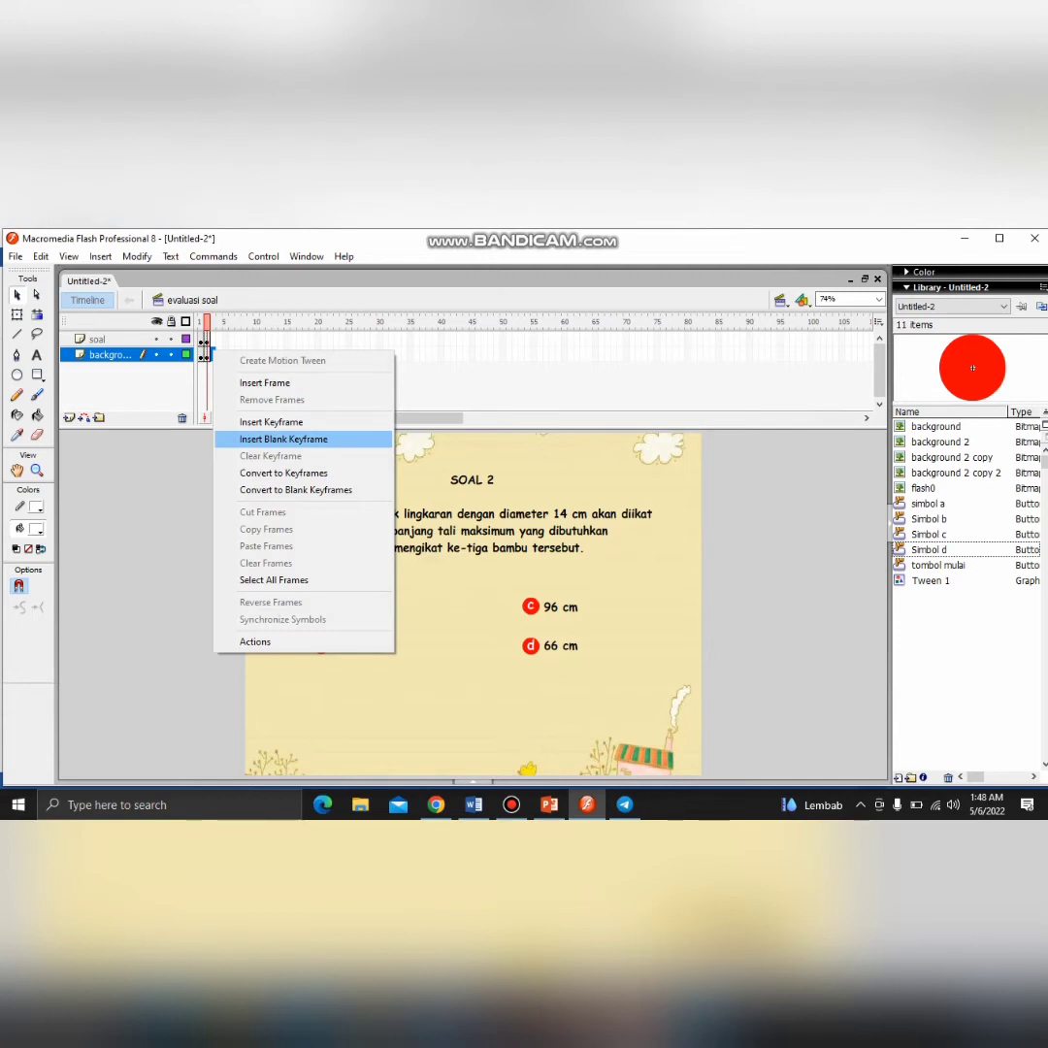
left_click(283, 439)
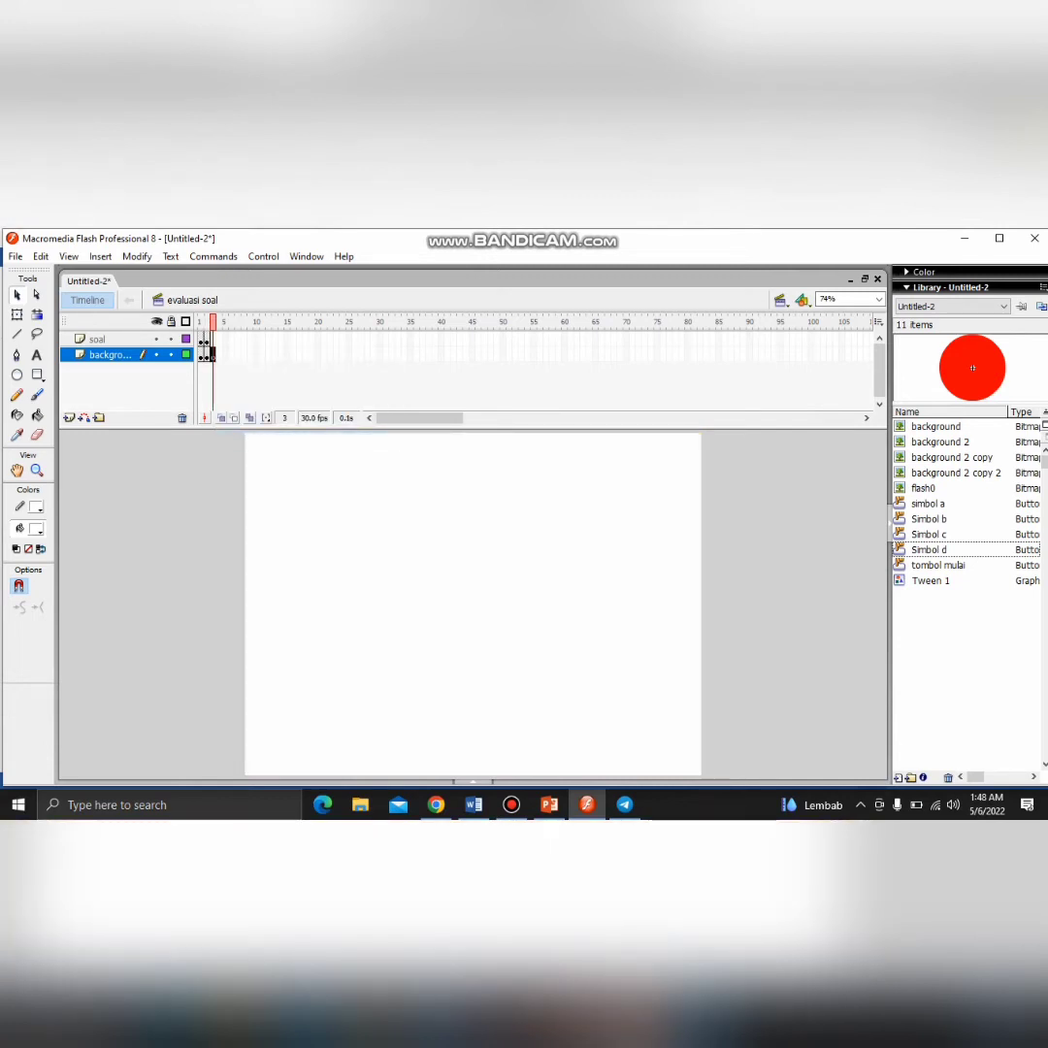
left_click(206, 339)
right_click(206, 338)
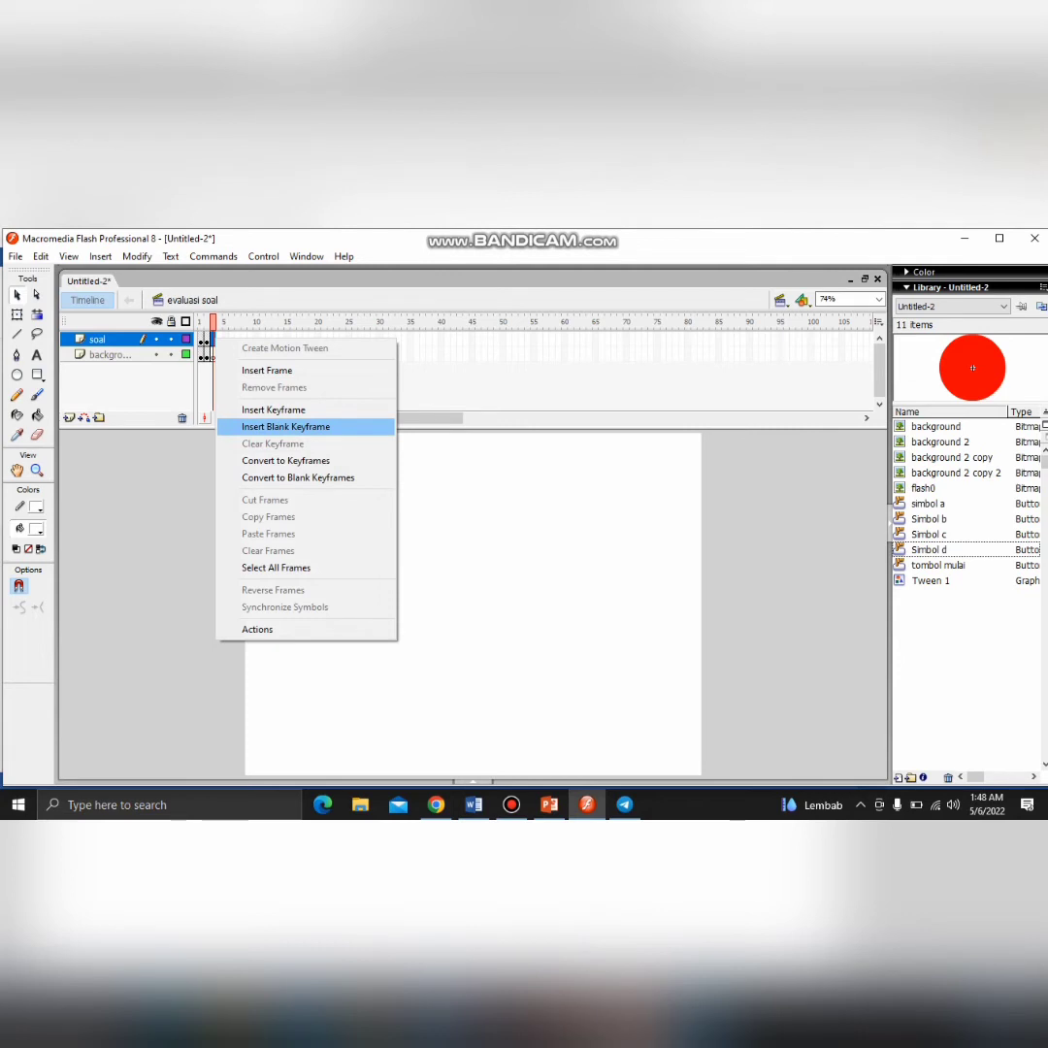
left_click(286, 427)
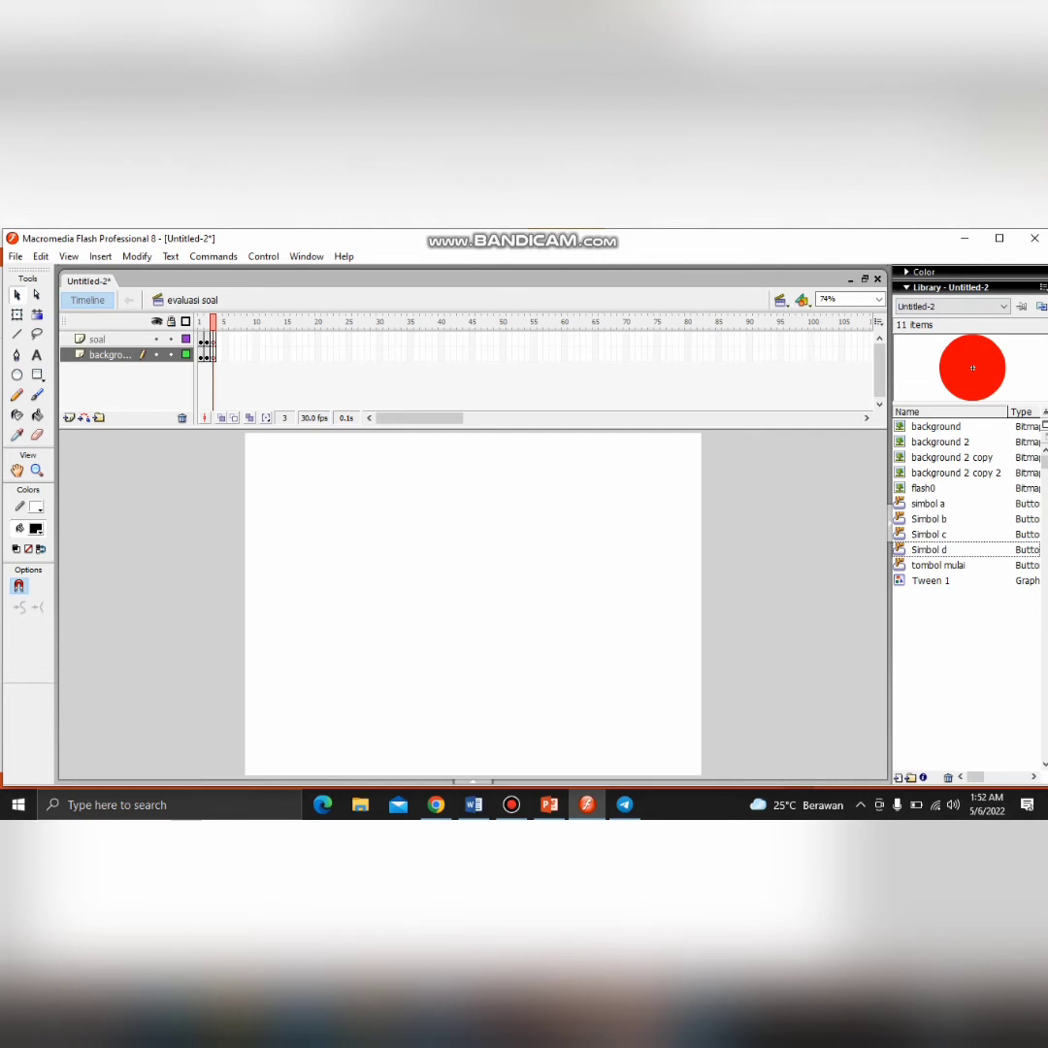
Import the background 2 image to the stage in frame 3 of the background layer, without replacing existing library items
left_click(15, 257)
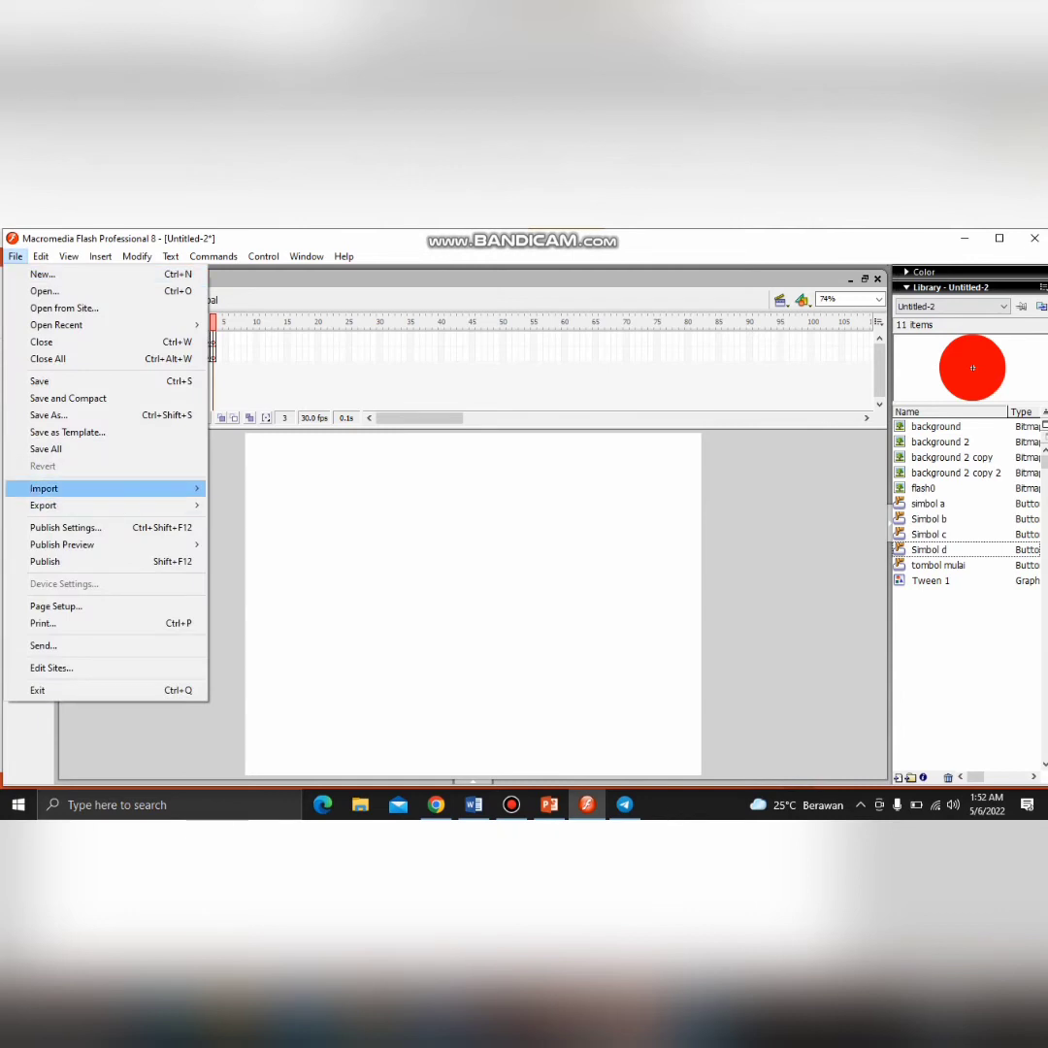
mouse_move(59, 489)
left_click(267, 489)
left_click(16, 256)
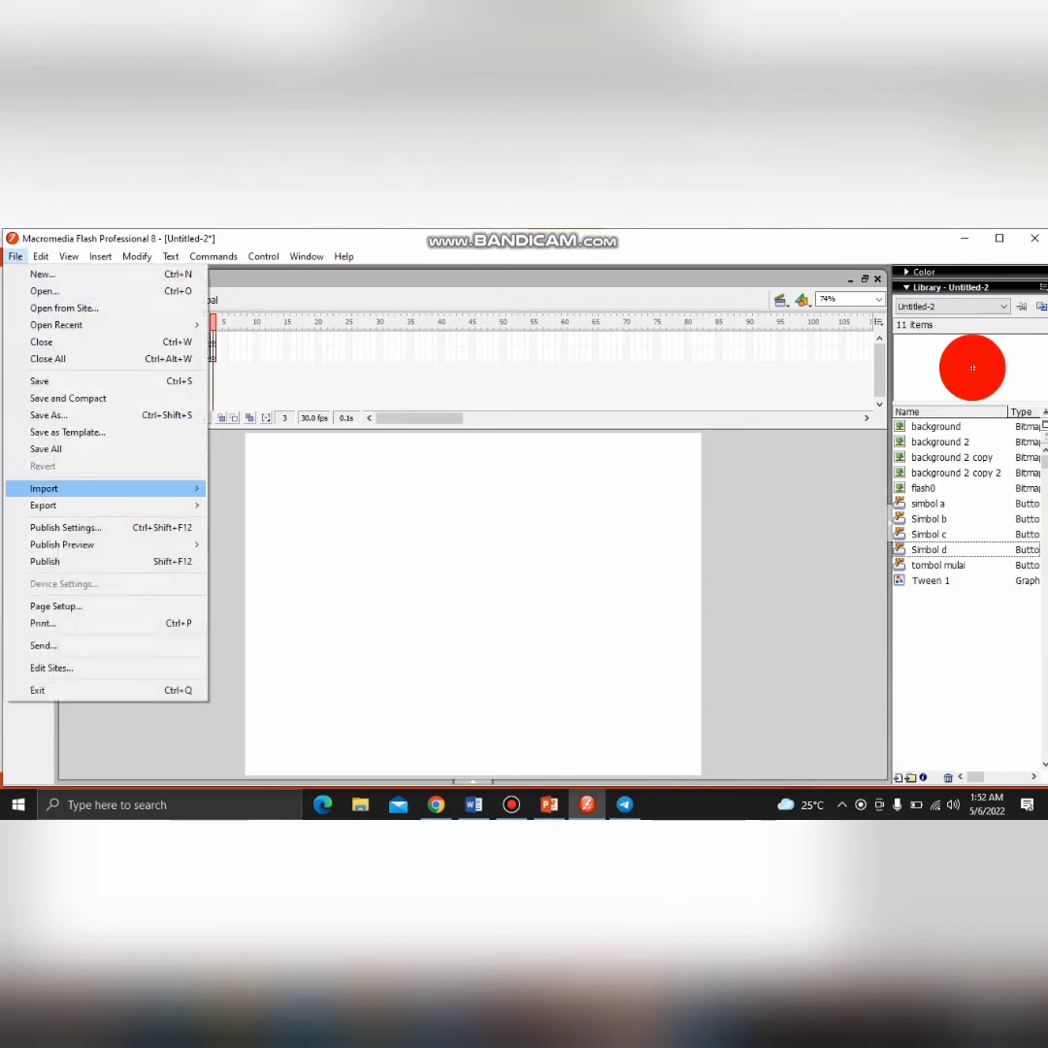
left_click(266, 489)
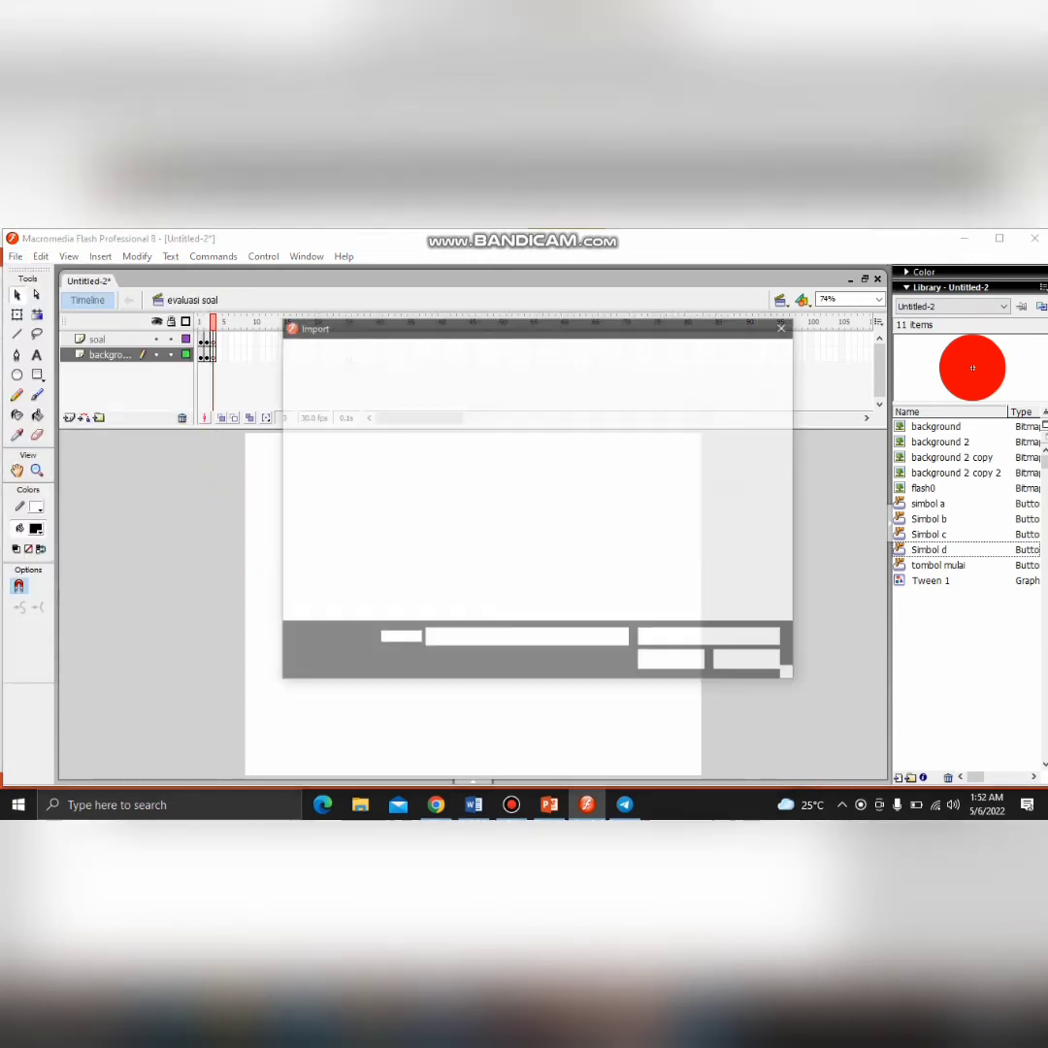
key("Return")
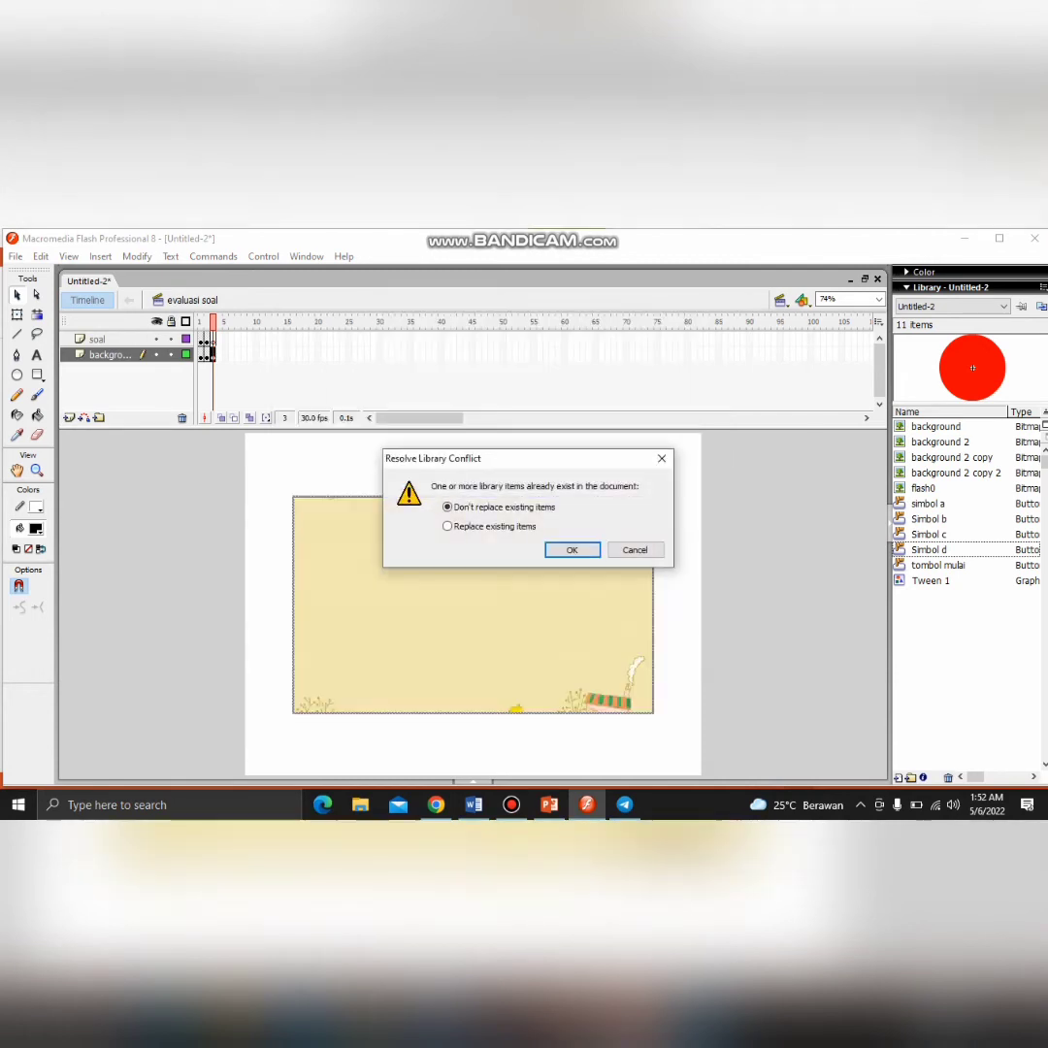
key("Return")
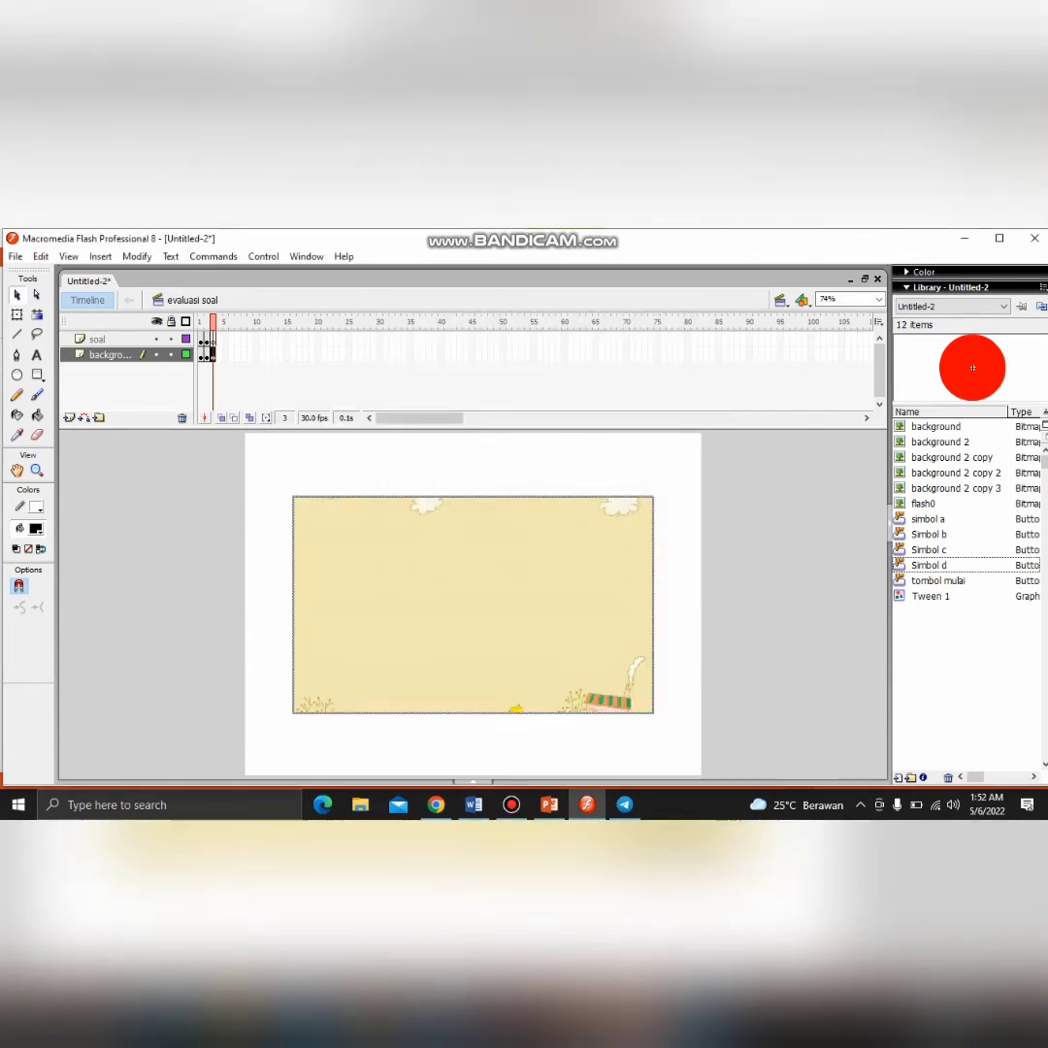
Set the imported background image's size to 800 wide and 600 high
left_click(473, 781)
double_click(116, 754)
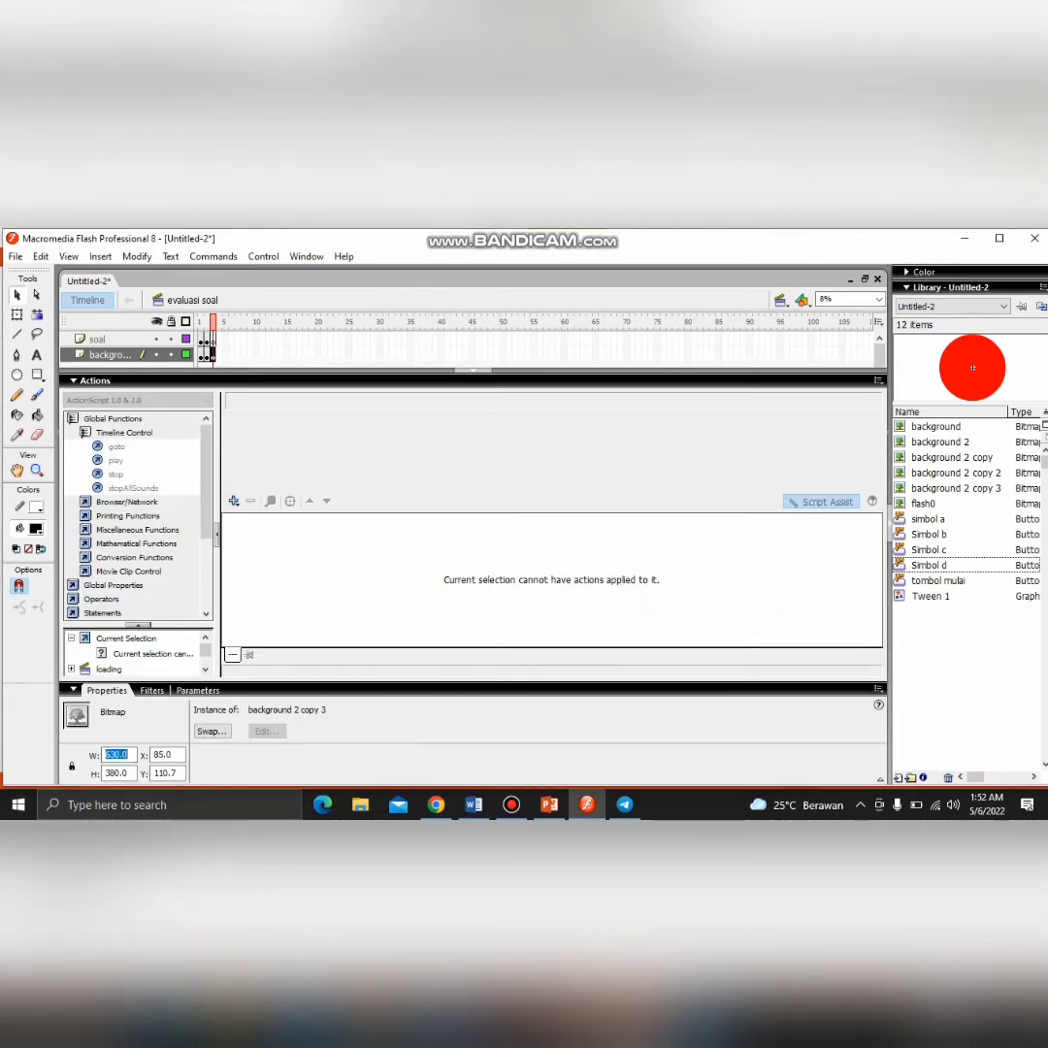
type("800")
left_click(110, 773)
type("600")
double_click(111, 772)
type("600")
key("Return")
Set the background image's position to X 0 and Y 0 so it covers the stage
double_click(167, 754)
type("0")
key("Tab")
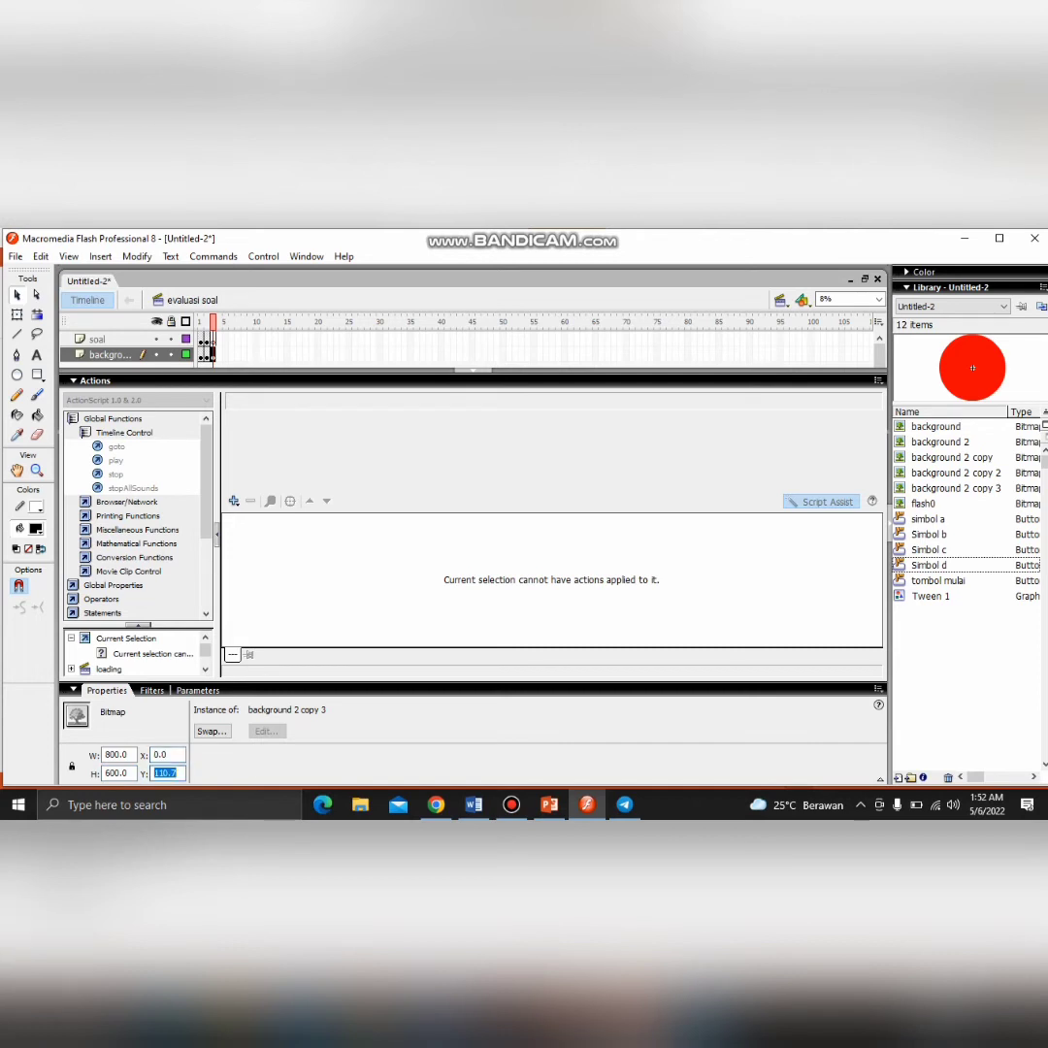
type("0")
key("Return")
key("F9")
key("ctrl+F3")
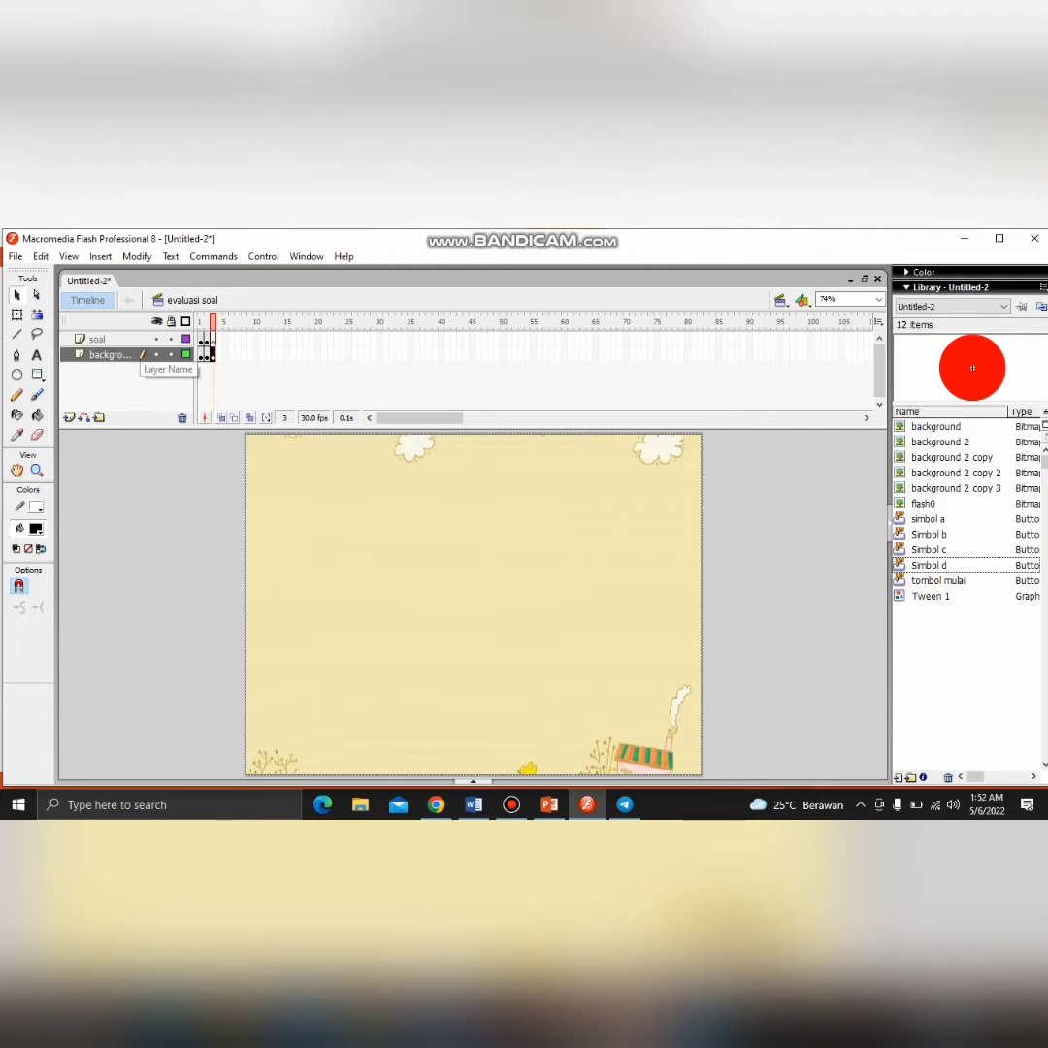
Write SOAL 3 on the soal layer, asking in Indonesian for the unused area of a 50 cm x 40 cm sheet cut into a 20 cm-radius lid
left_click(206, 339)
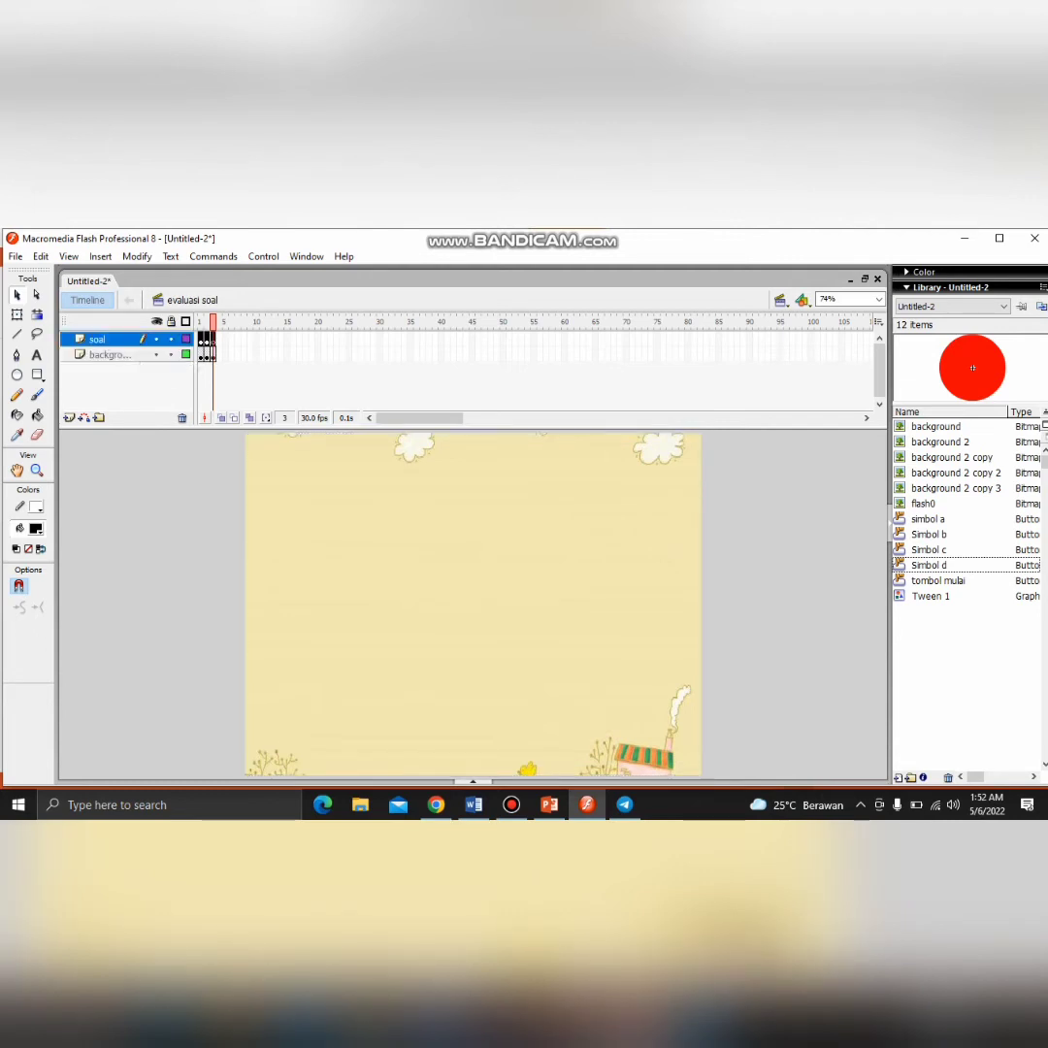
left_click(37, 355)
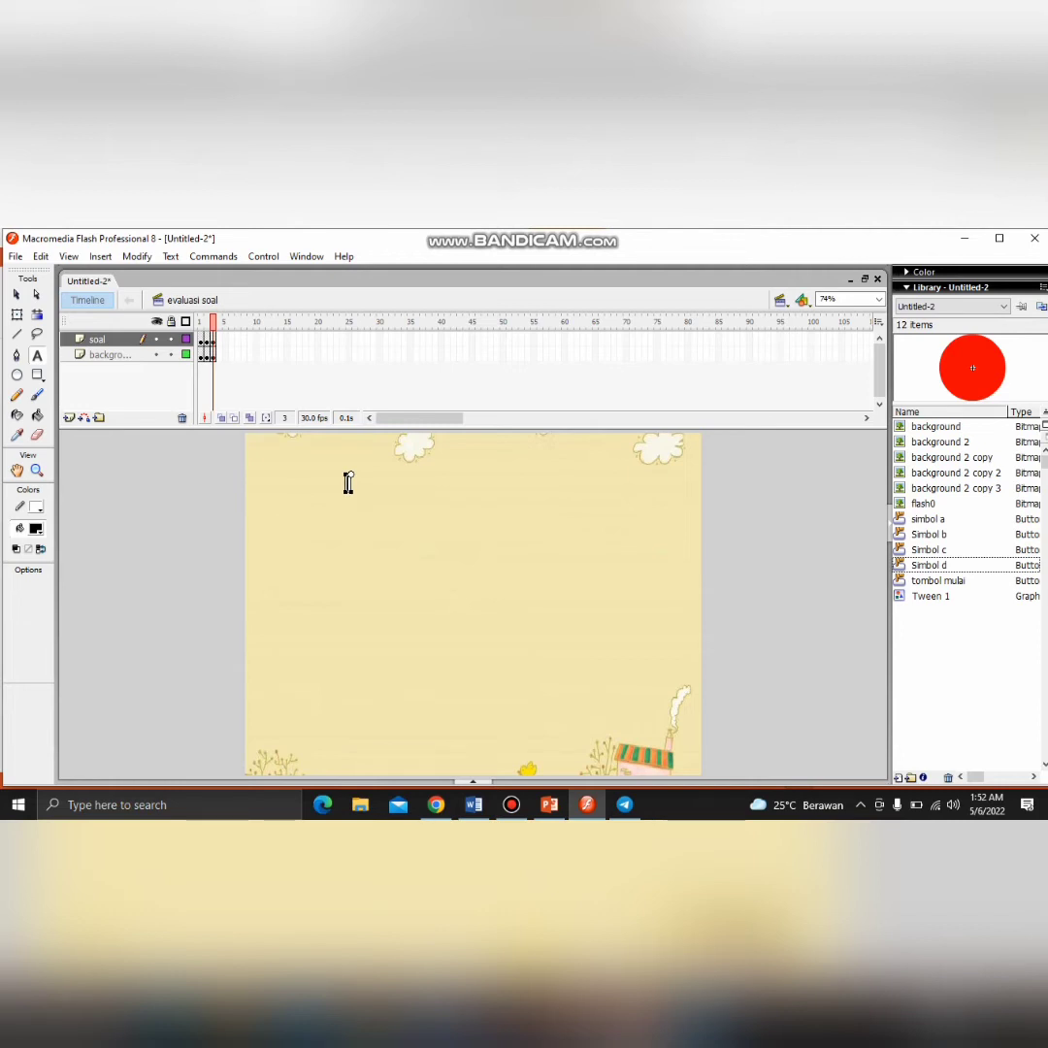
type("SOAL 3  Selembar seng berbentuk persegi panjang berukuran 50 cm x 40 cm. seng itu dibuat tutup kaleng berbentuk lingkaran dengan jari-jari 20 cm. luas seng yang tidak digunakan adalah...")
Move the SOAL 3 question text onto the upper middle of the page and nudge it slightly up
left_click(16, 294)
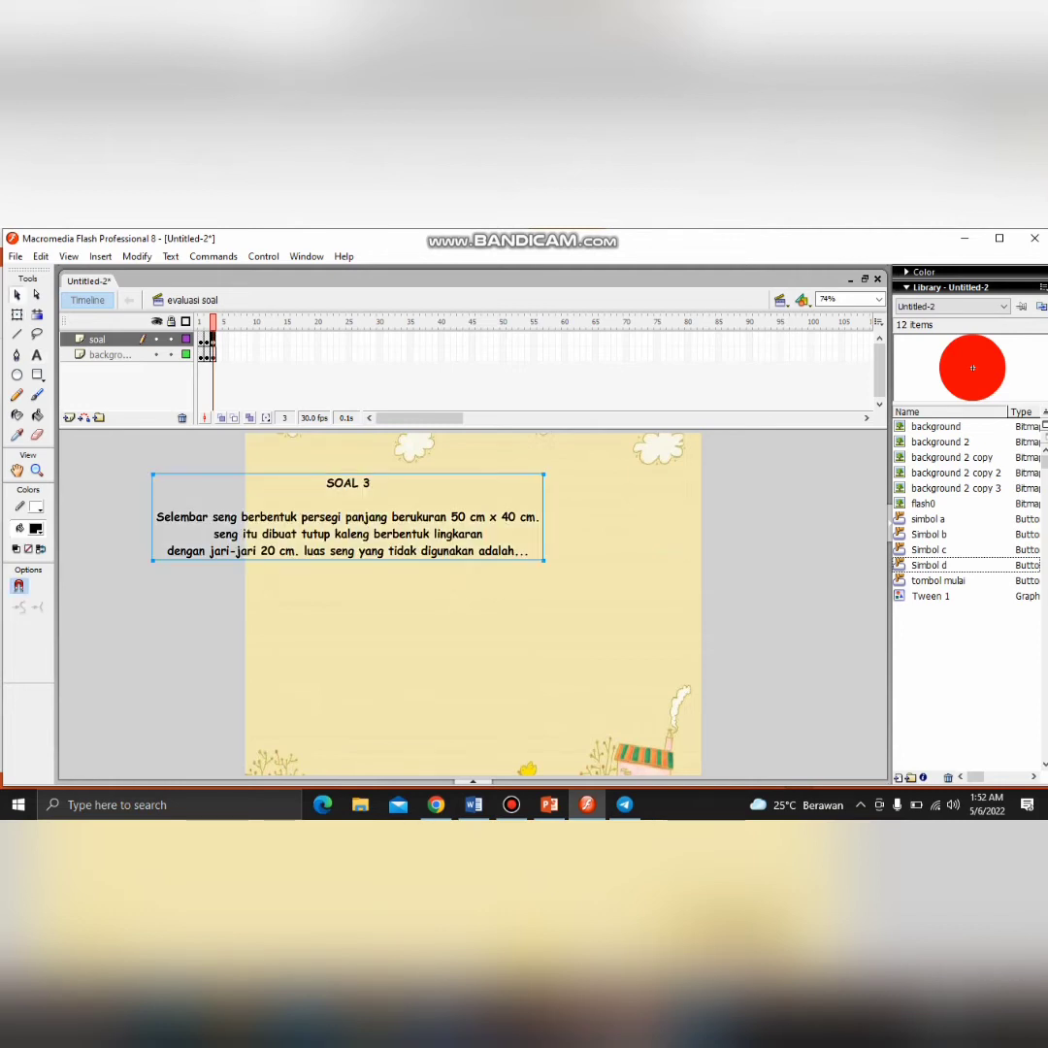
left_click_drag(347, 518, 446, 510)
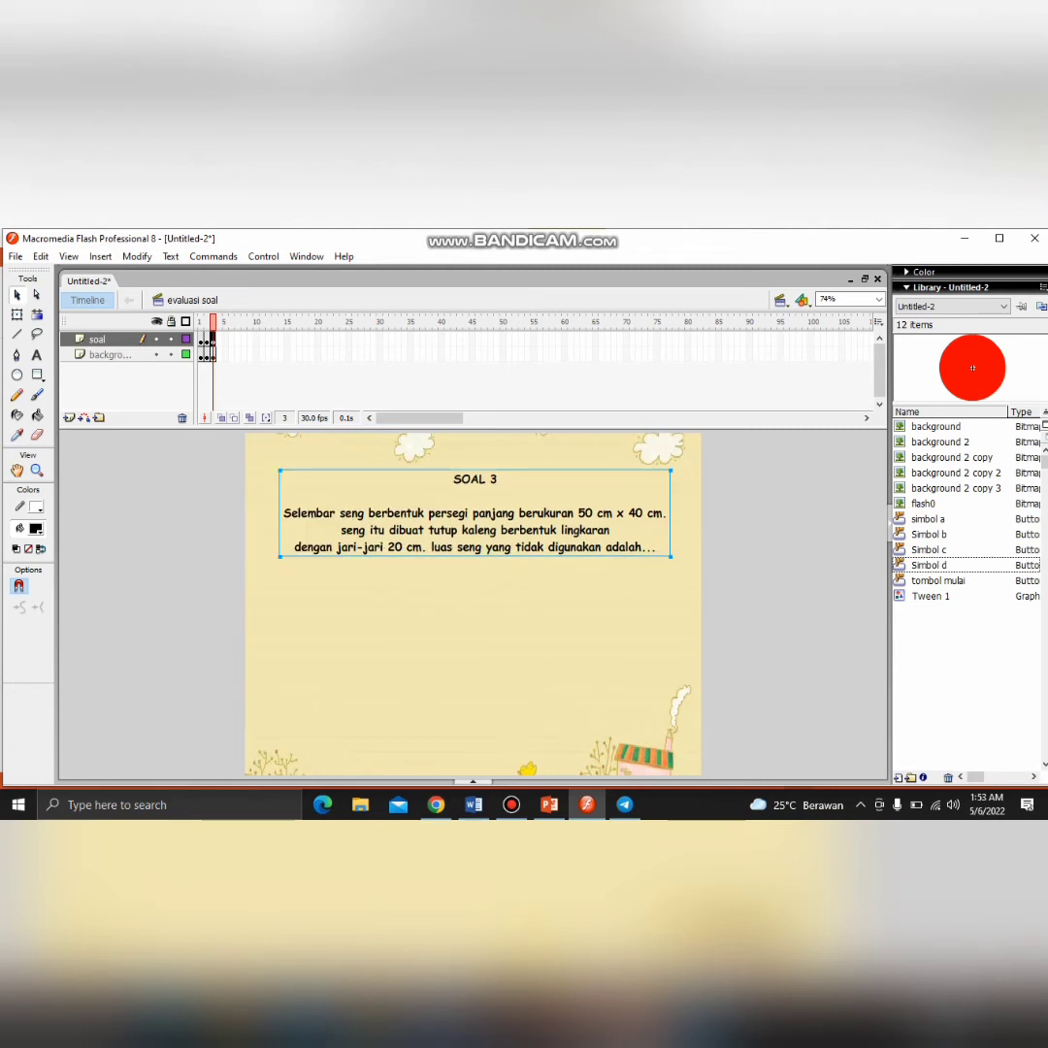
key("Up")
key("Up")
key("Up")
key("Up")
key("Up")
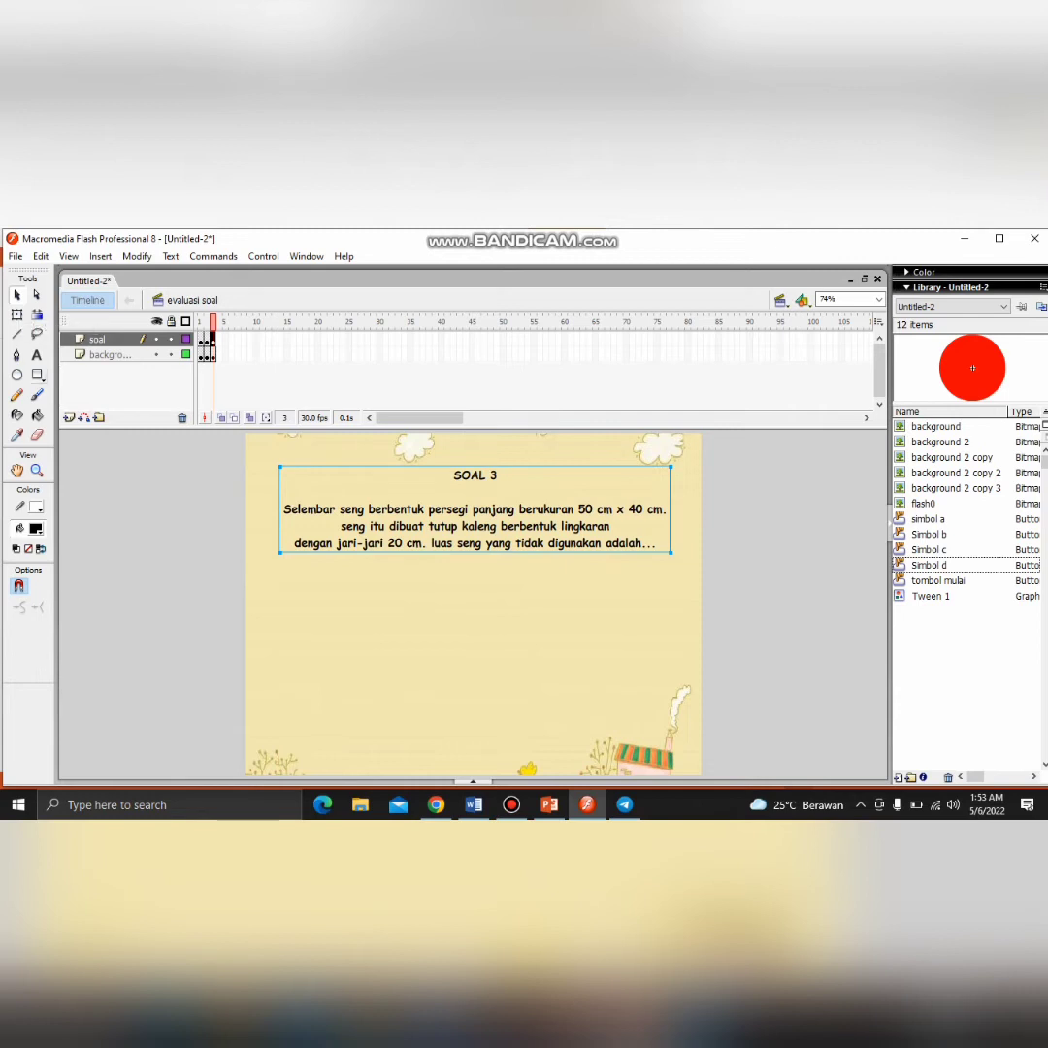
Nudge the SOAL 3 question text a few steps to the right
key("t")
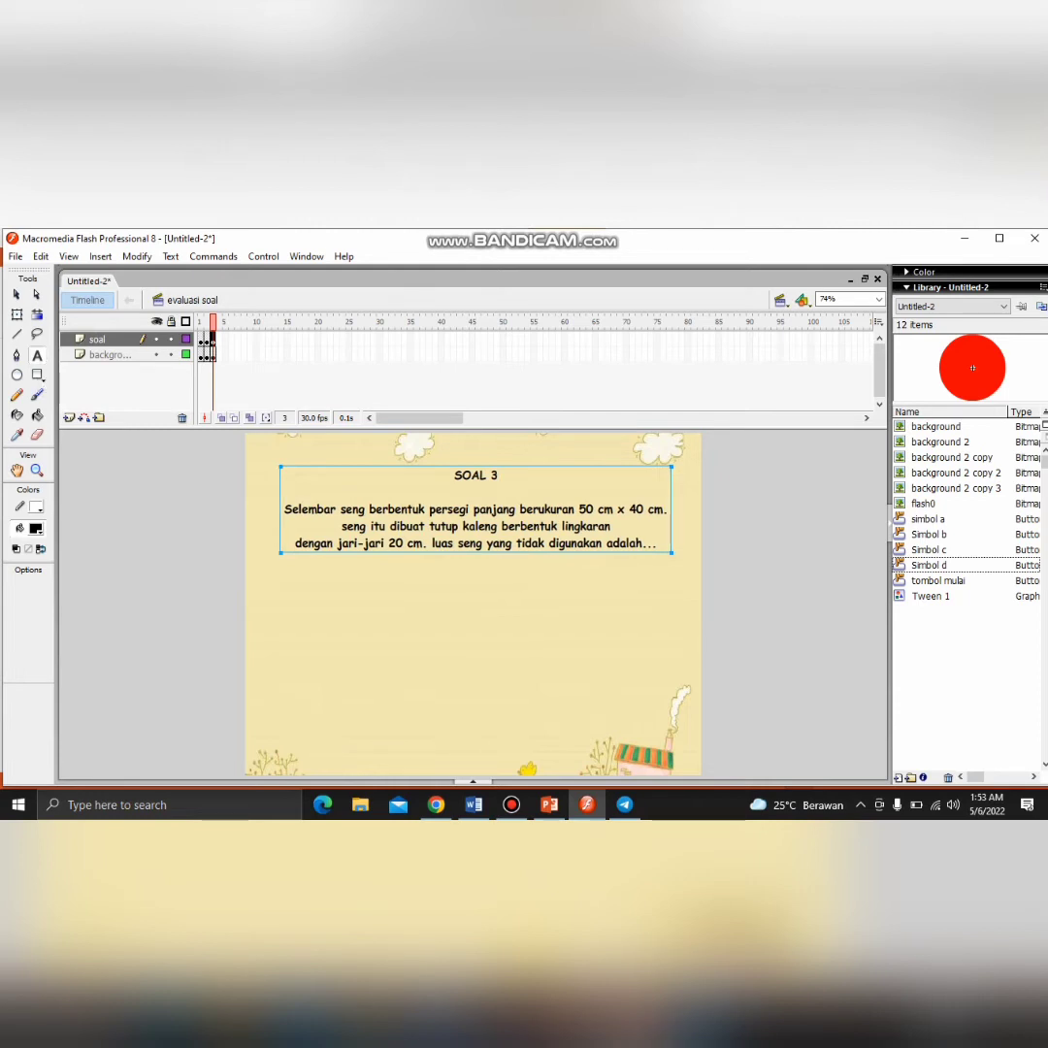
left_click(16, 294)
key("Right")
key("Right")
key("Right")
key("Right")
key("Right")
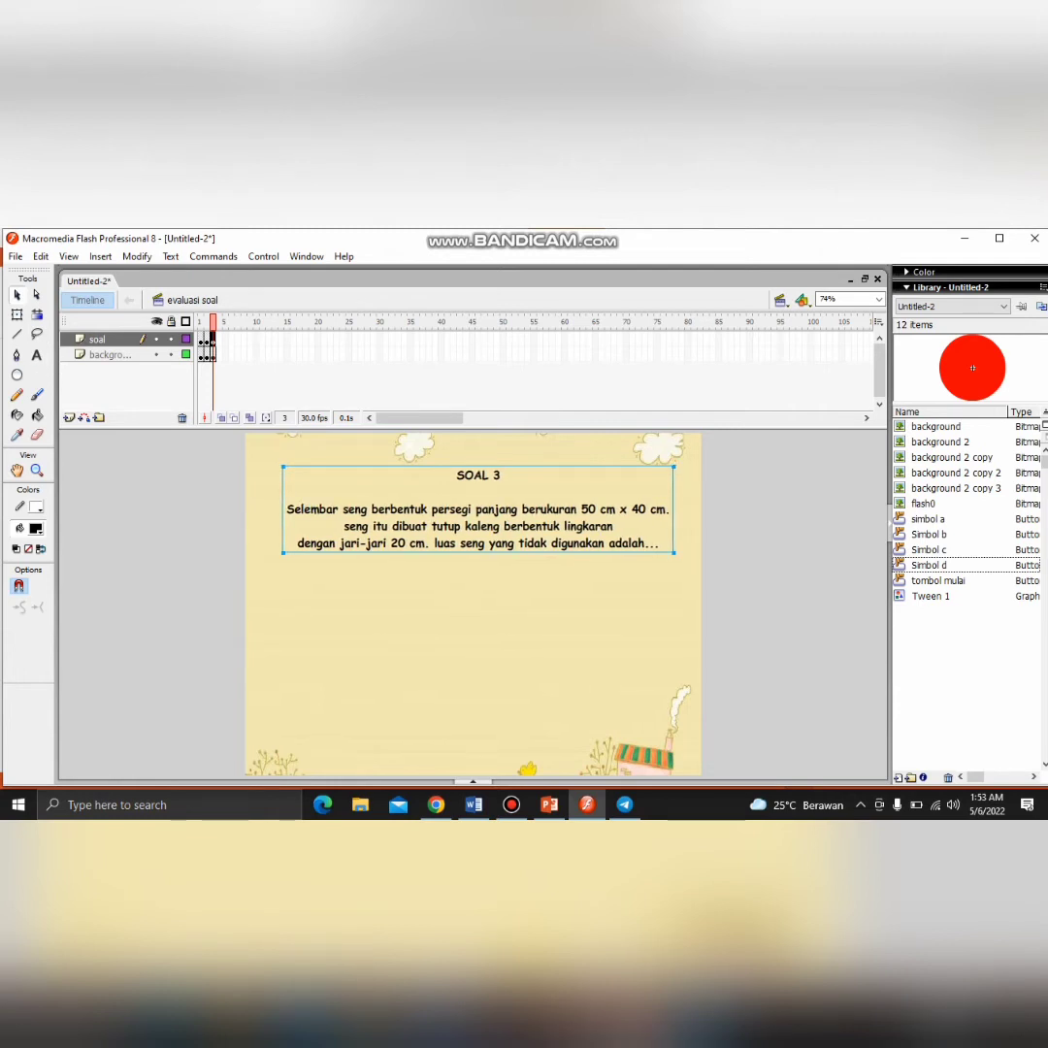
Add the answer text "744 cm^2" below the left part of the SOAL 3 question
left_click(37, 355)
left_click(324, 596)
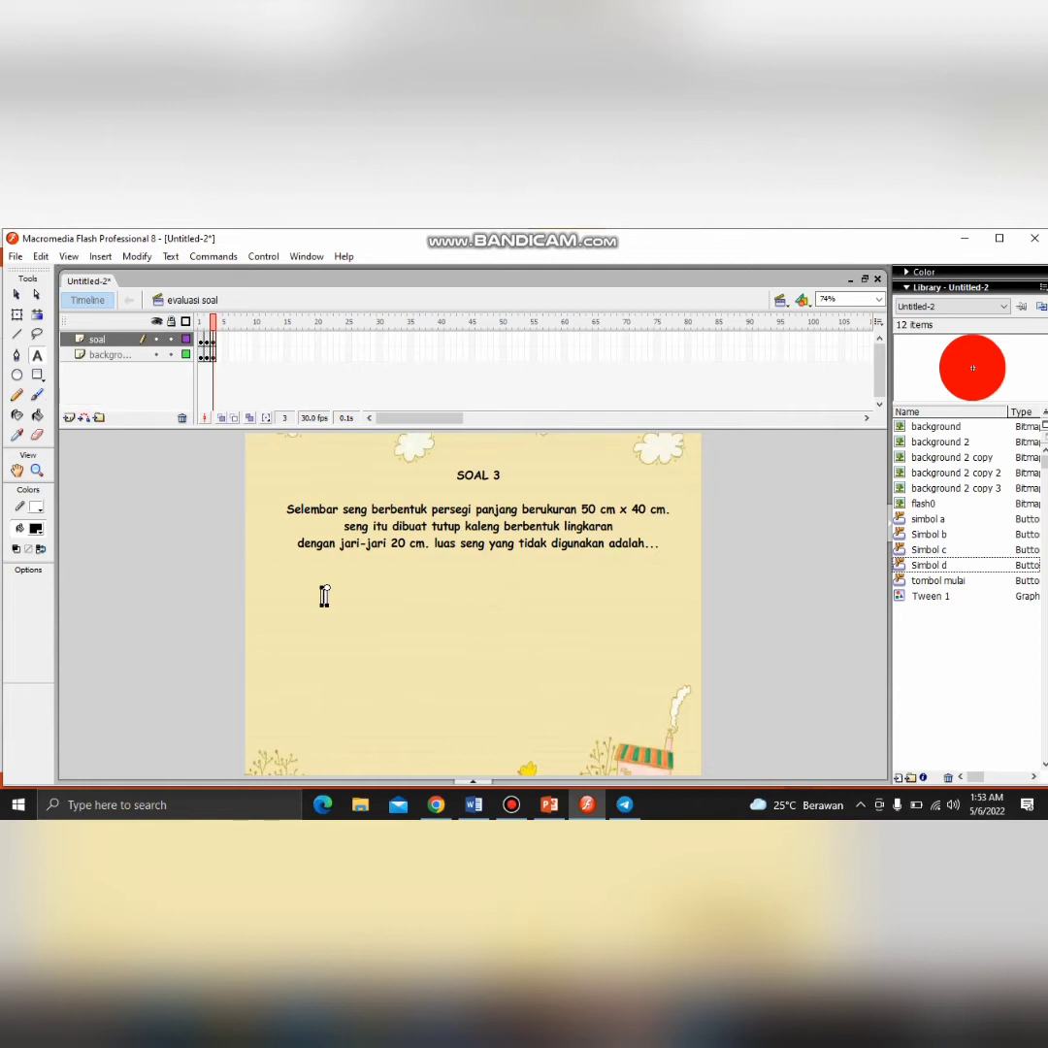
type("744")
type(" cm")
type("²")
type("2")
left_click(17, 295)
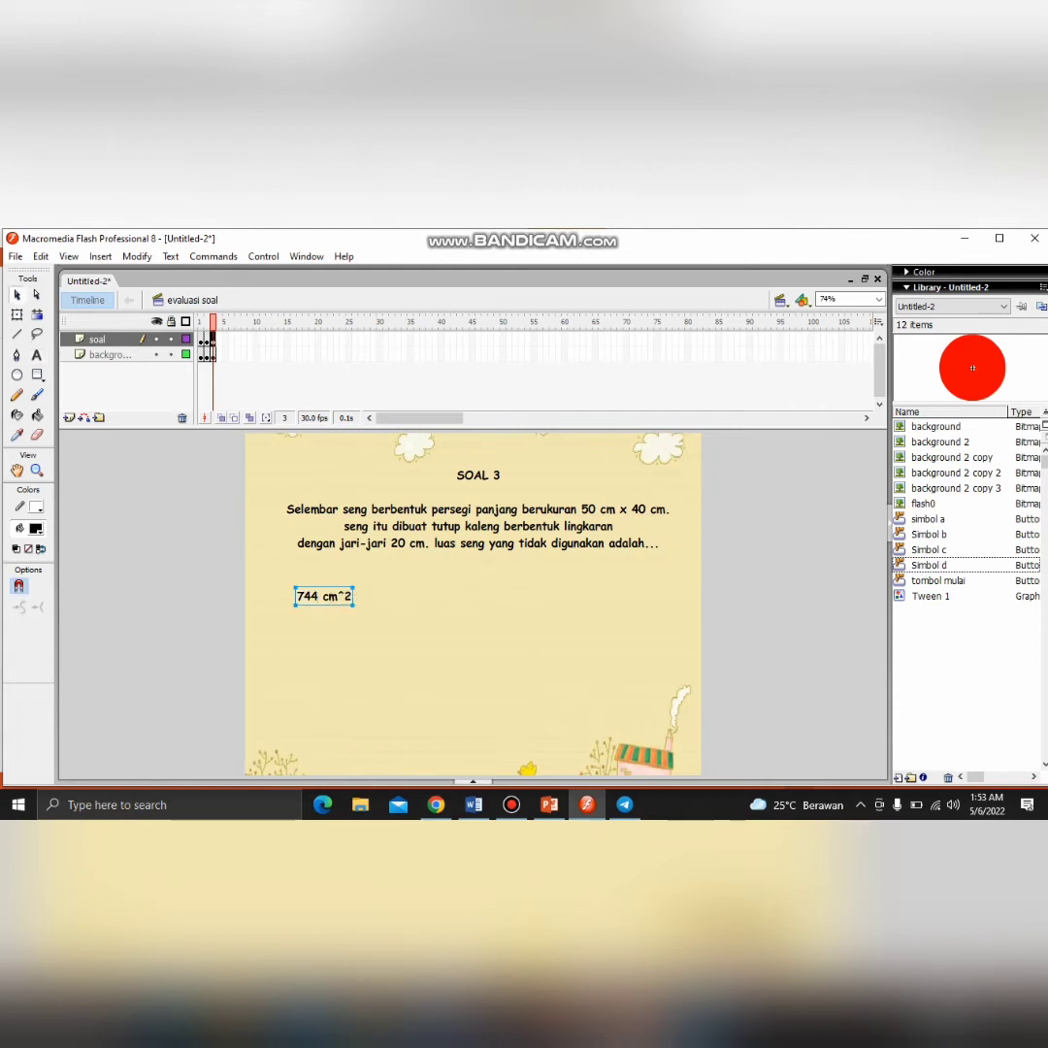
Shift the "744 cm^2" answer slightly right and paste three copies to form a two-by-two answer grid
left_click_drag(324, 596, 360, 599)
key("ctrl+v")
left_click_drag(473, 604, 359, 641)
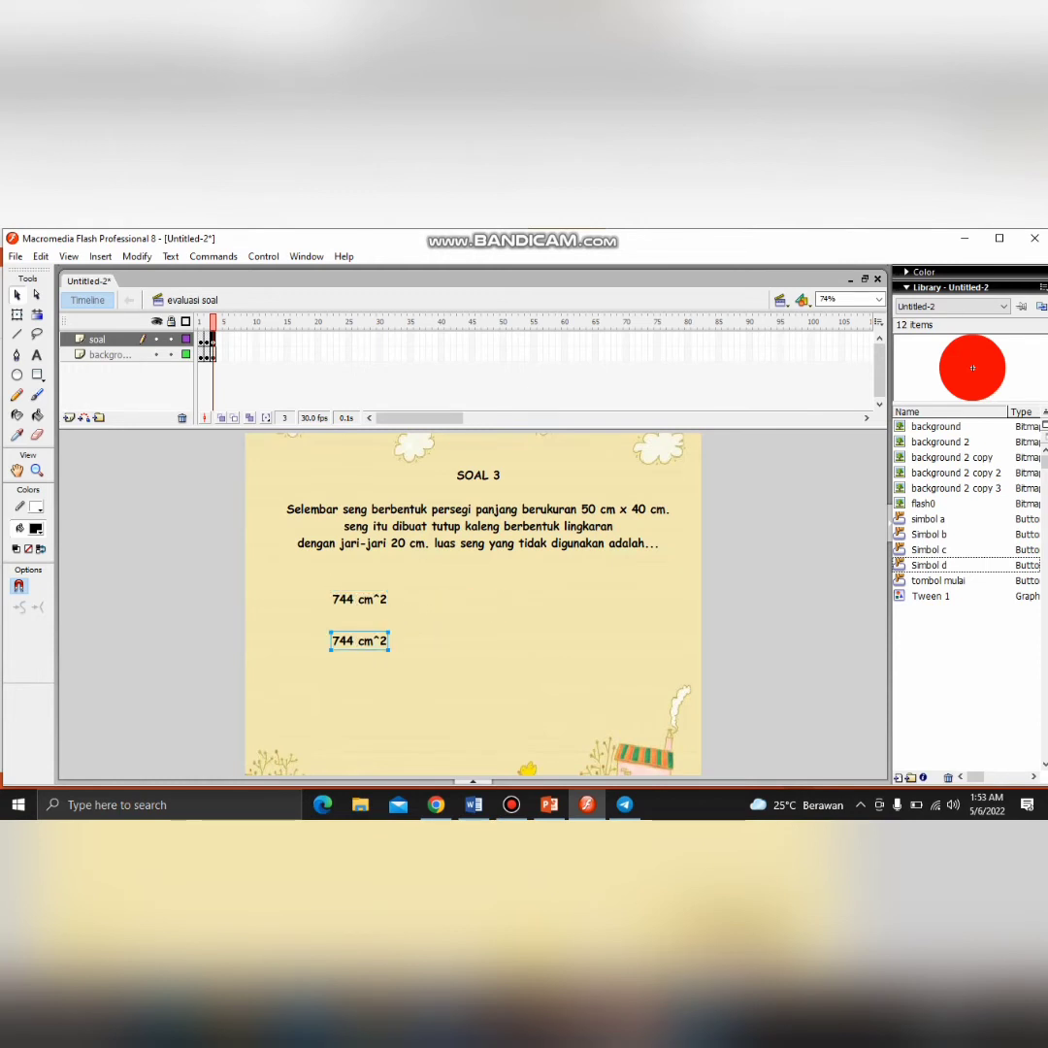
key("ctrl+v")
left_click_drag(473, 603, 574, 598)
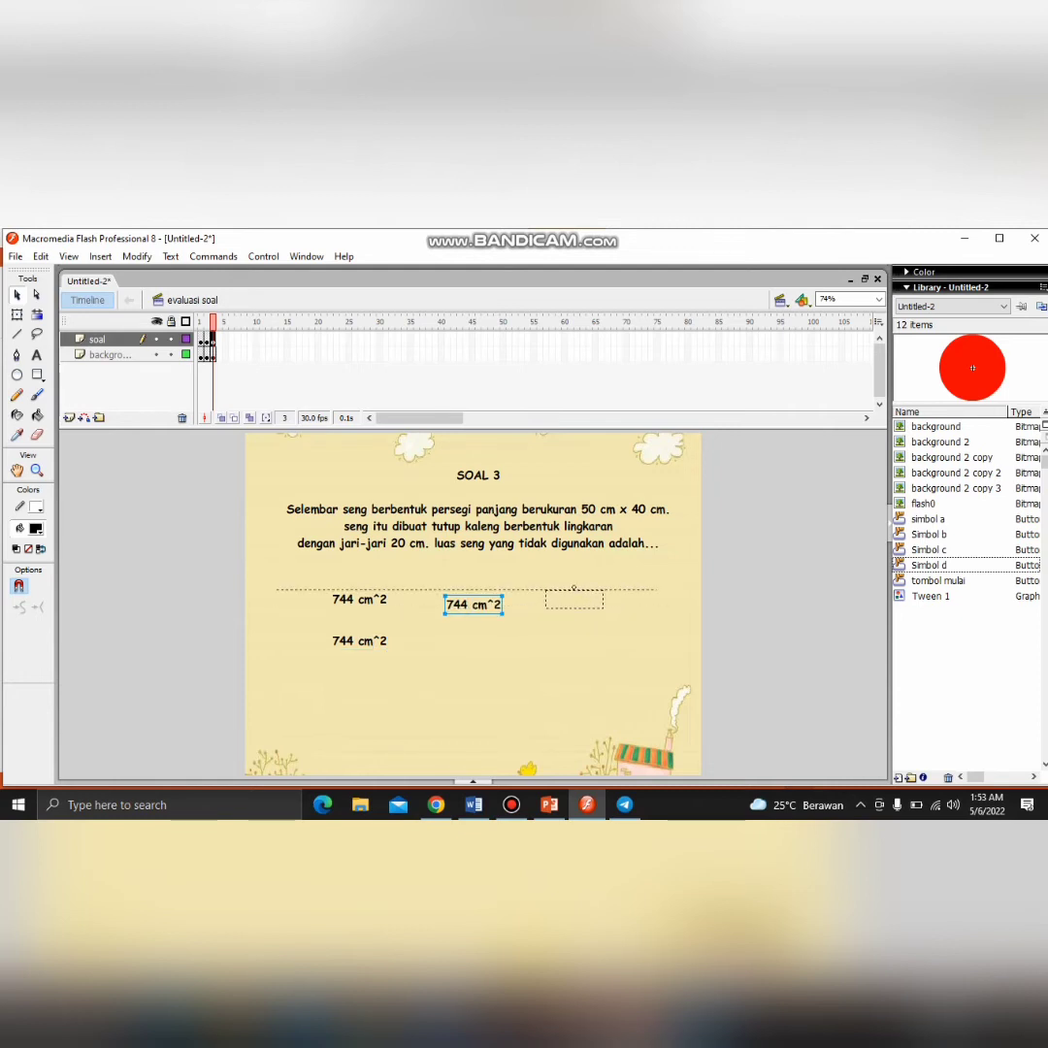
key("ctrl+v")
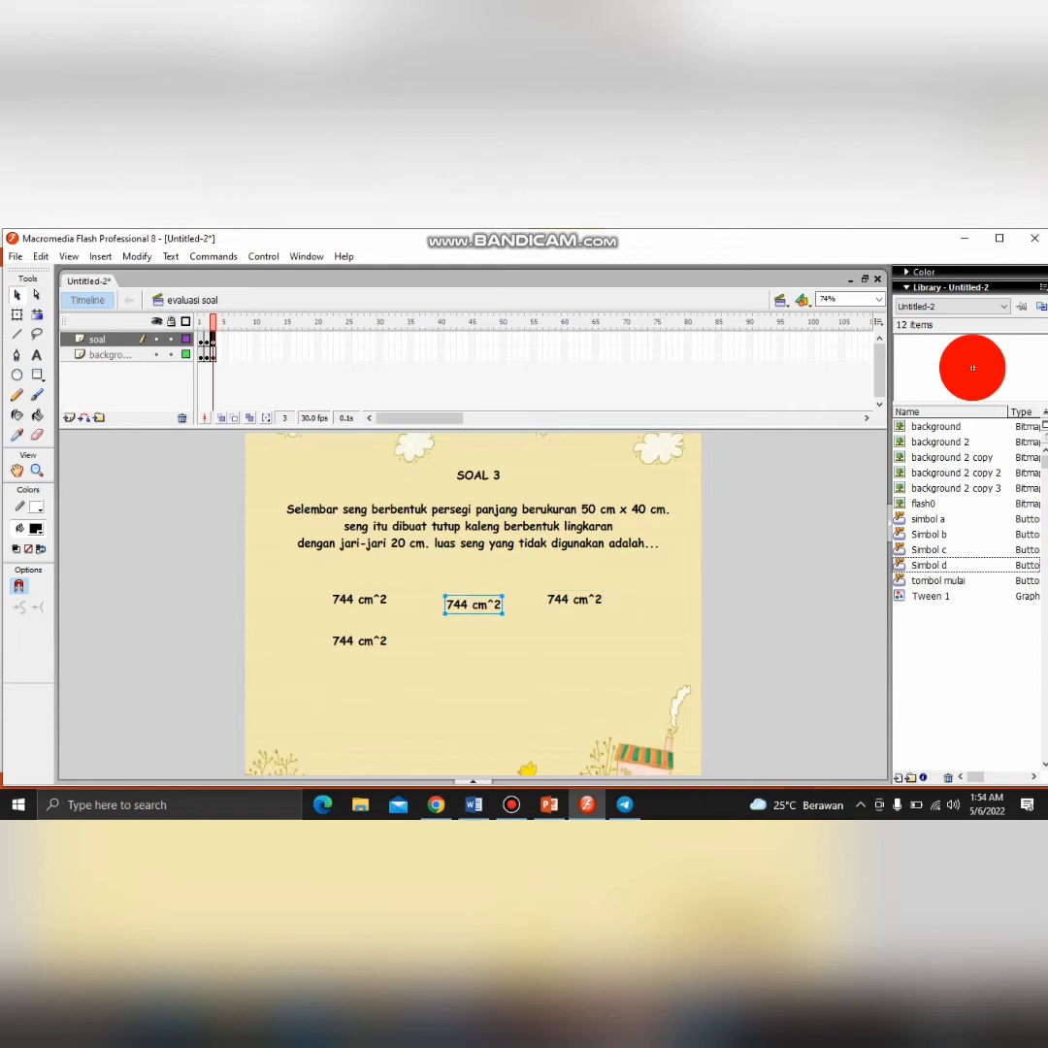
left_click_drag(526, 613, 574, 640)
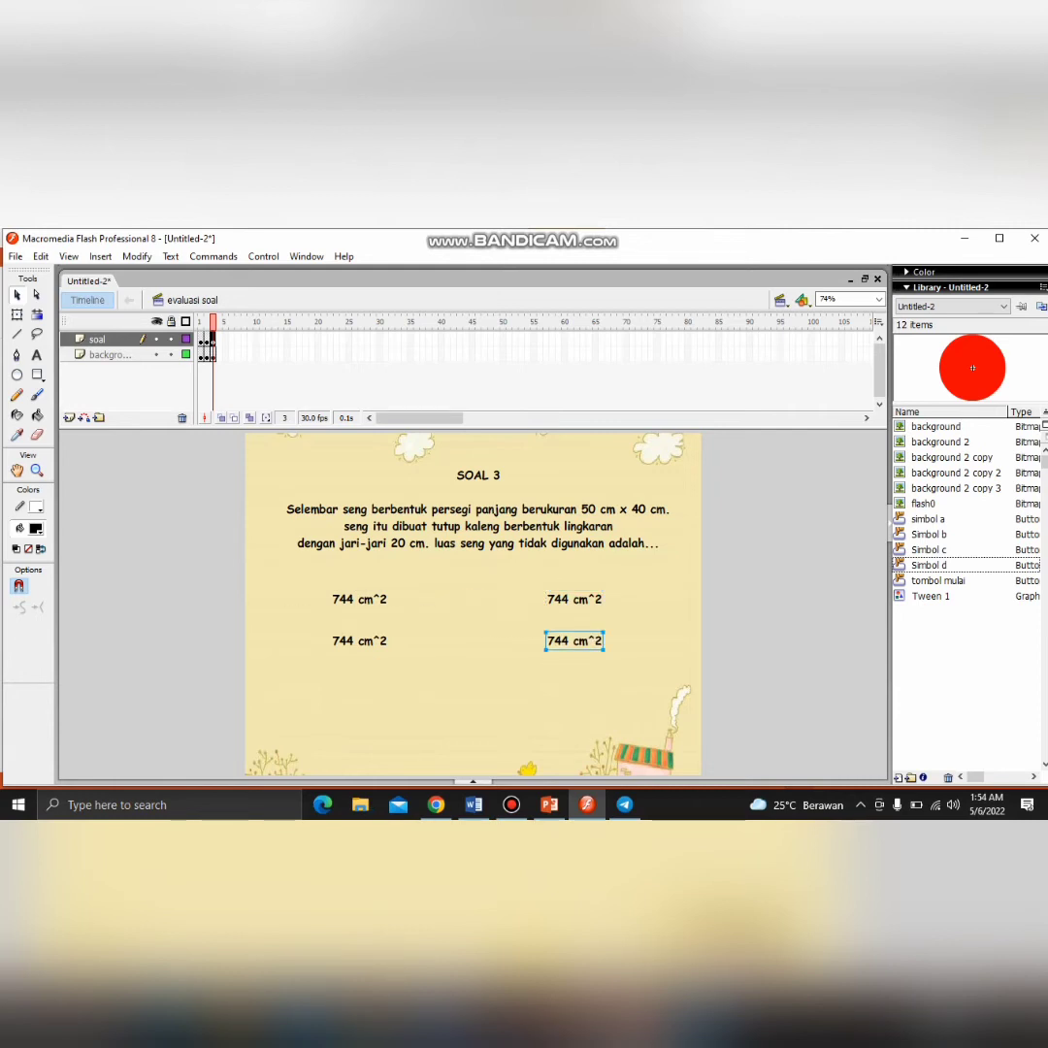
Change the answer below the original "744 cm^2" on the SOAL 3 page to "628 cm^2"
double_click(384, 641)
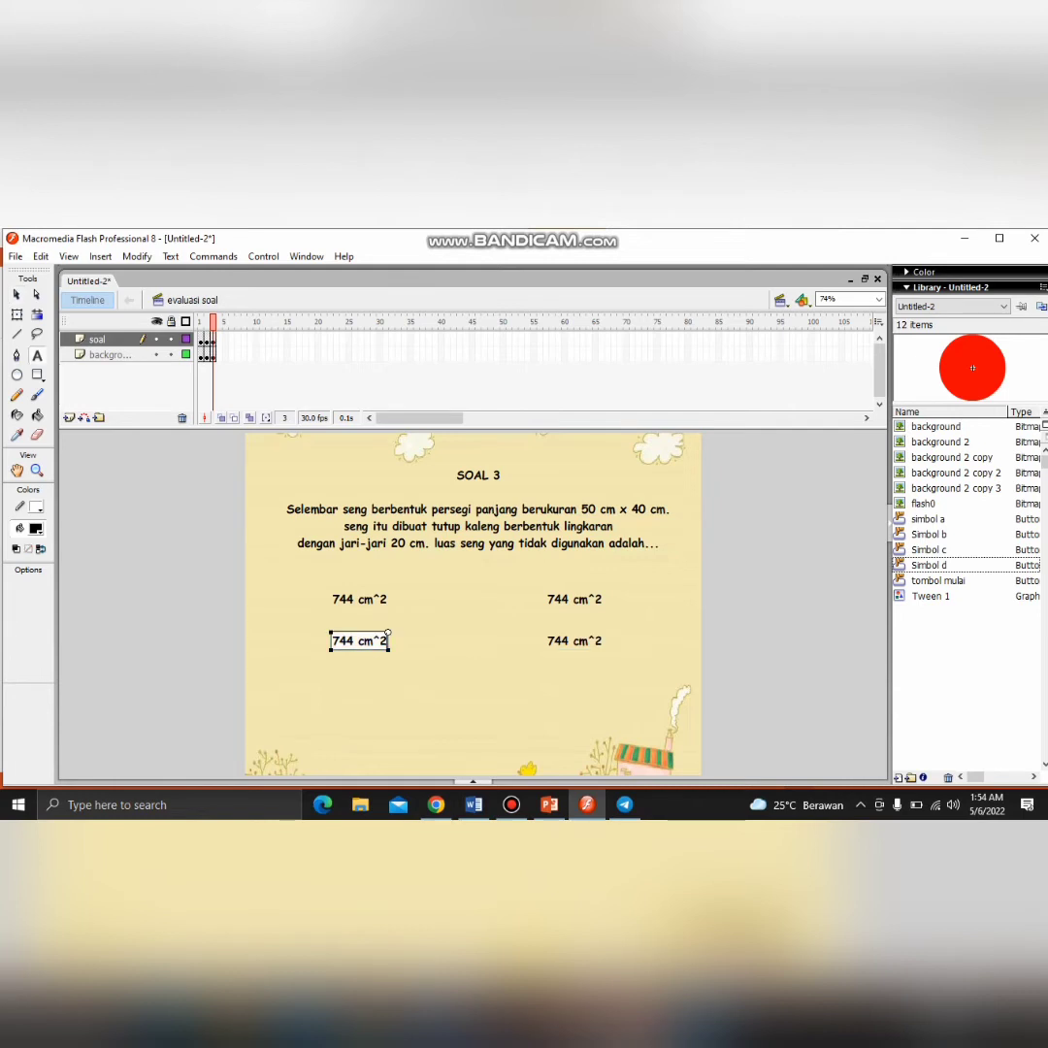
key("BackSpace")
key("BackSpace")
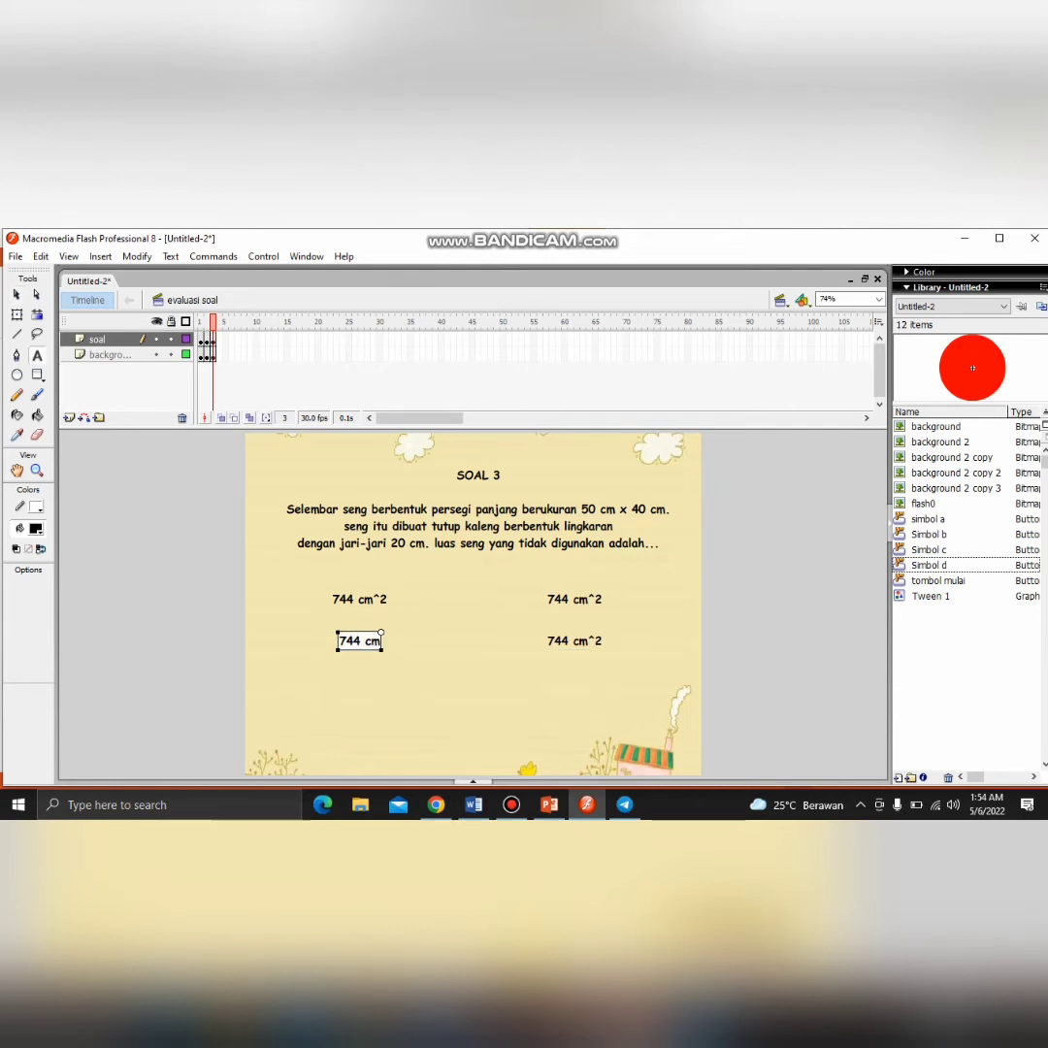
type("^2")
left_click(345, 640)
key("BackSpace")
key("BackSpace")
key("BackSpace")
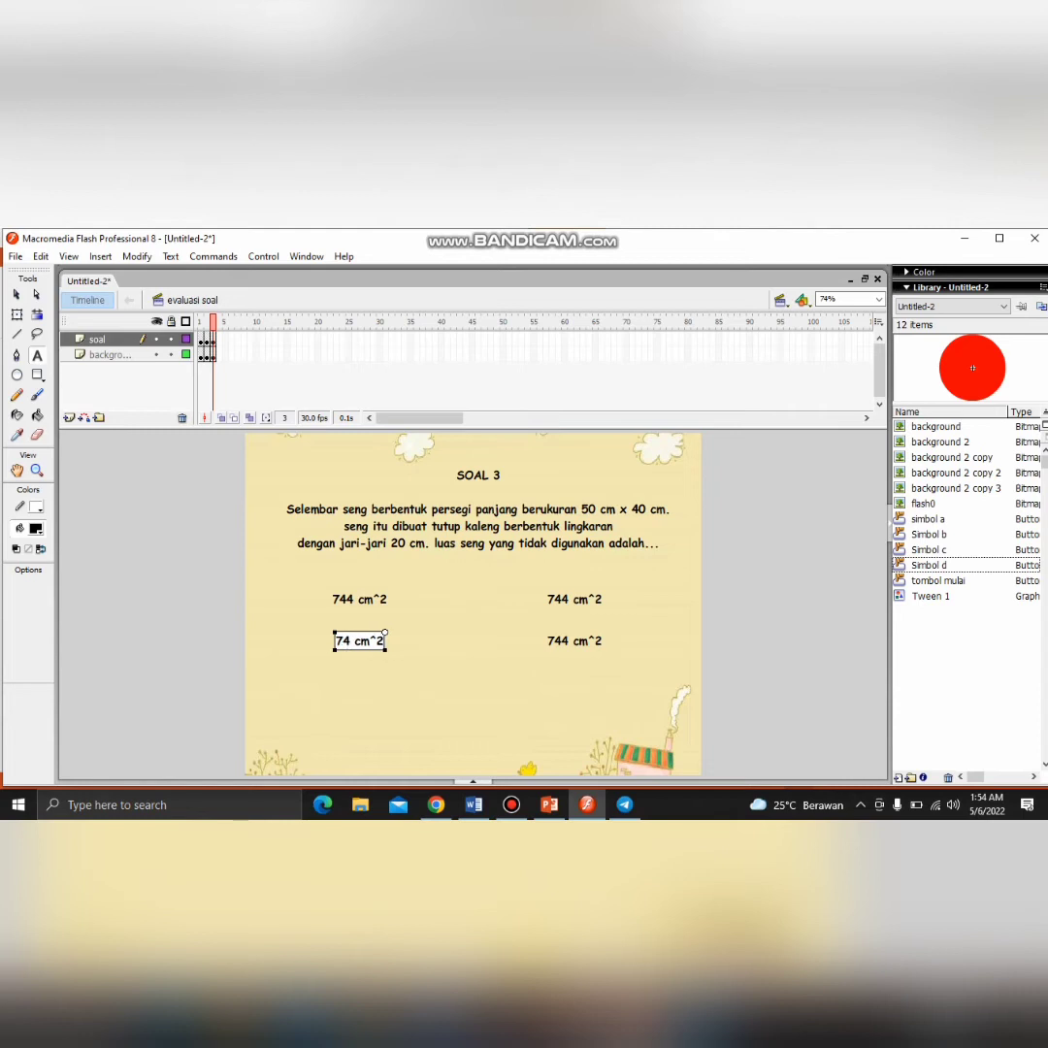
type("628")
Change the upper answer in the second column to "314 cm^2"
left_click(560, 598)
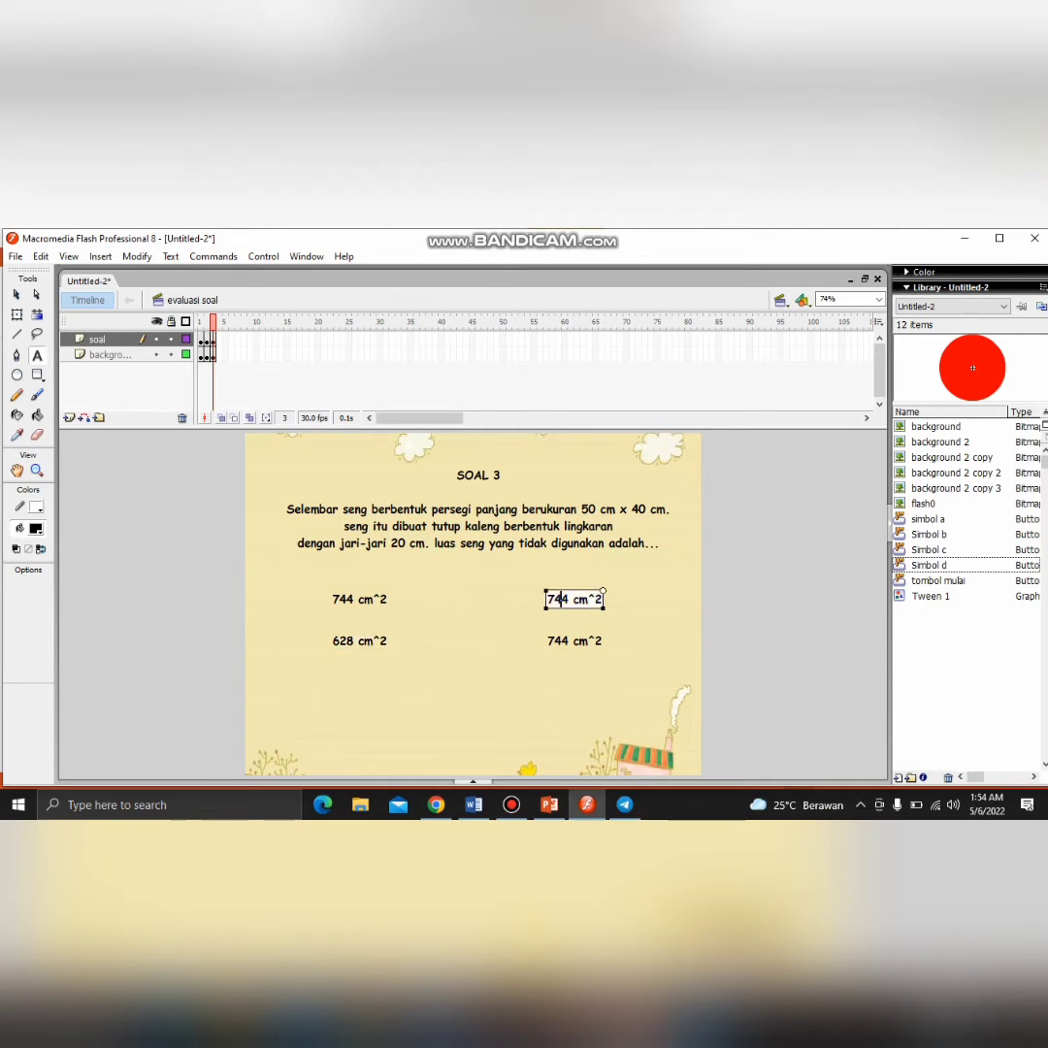
key("BackSpace")
key("BackSpace")
type("31")
Change the lower answer in the second column to "116 cm^2"
left_click(572, 640)
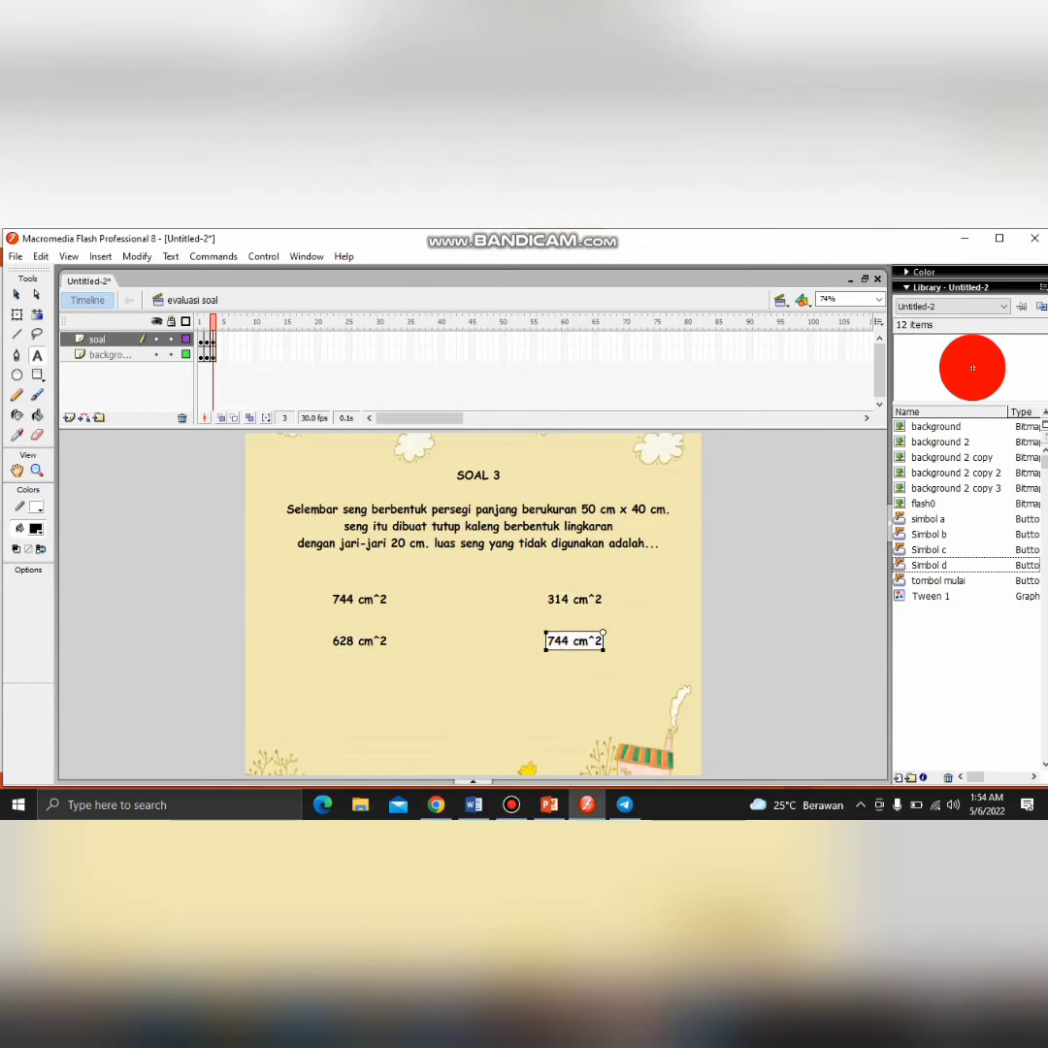
key("BackSpace")
key("BackSpace")
key("BackSpace")
type("116")
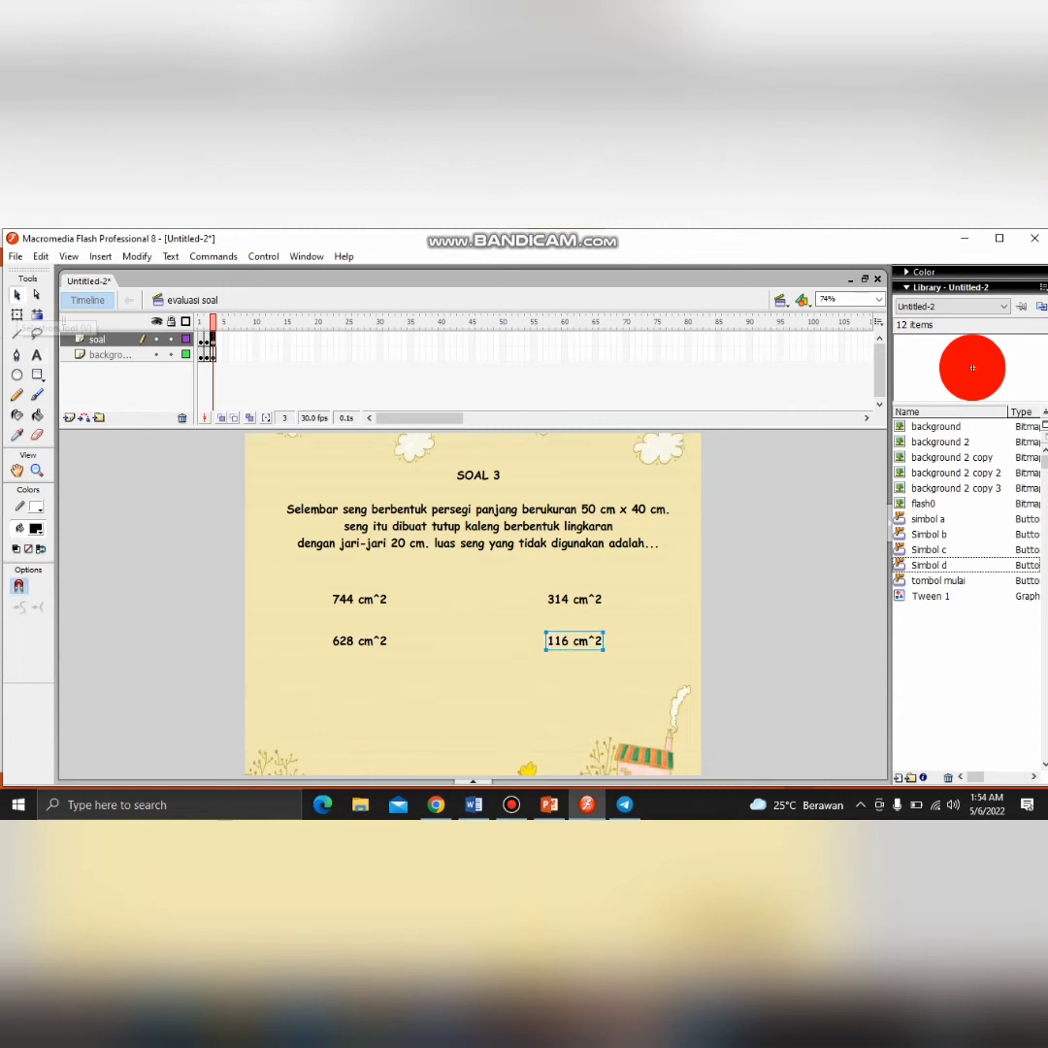
Place an instance of the Simbol d button in front of each of the four SOAL 3 answers
left_click(15, 294)
left_click(928, 565)
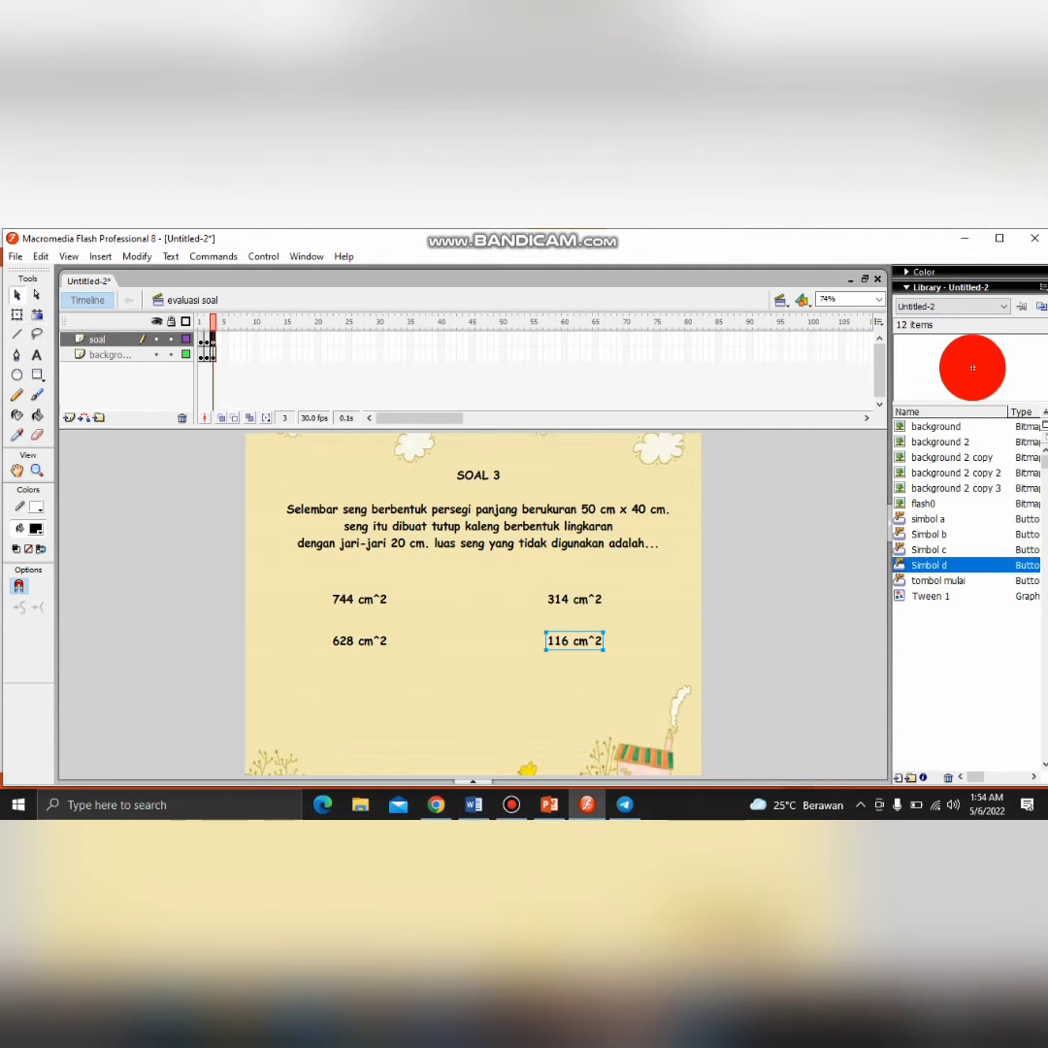
left_click_drag(928, 565, 320, 600)
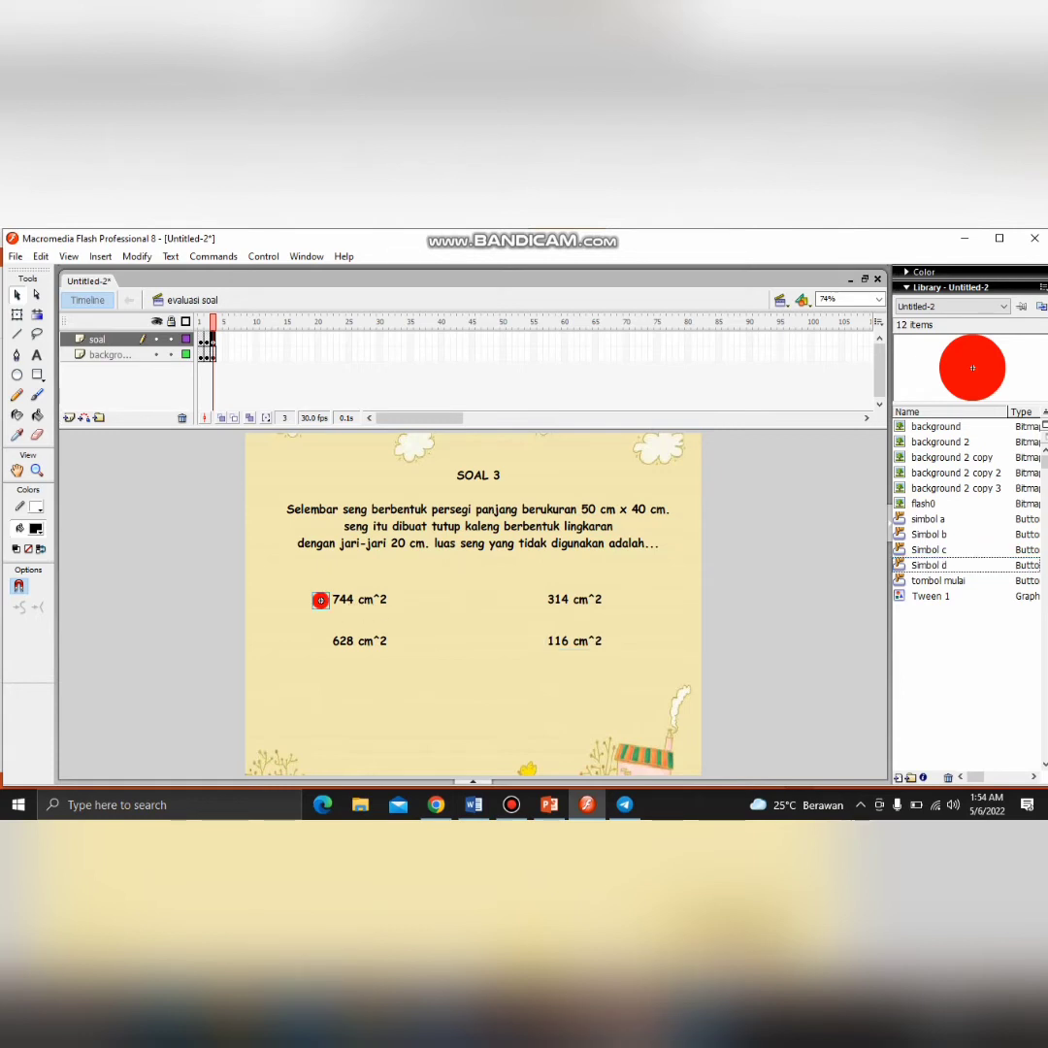
key("ctrl+v")
left_click_drag(473, 603, 320, 640)
key("ctrl+v")
left_click_drag(472, 603, 533, 640)
key("ctrl+v")
Set the text size to 23 and label the red button beside "744 cm^2" with a white "a"
left_click(37, 355)
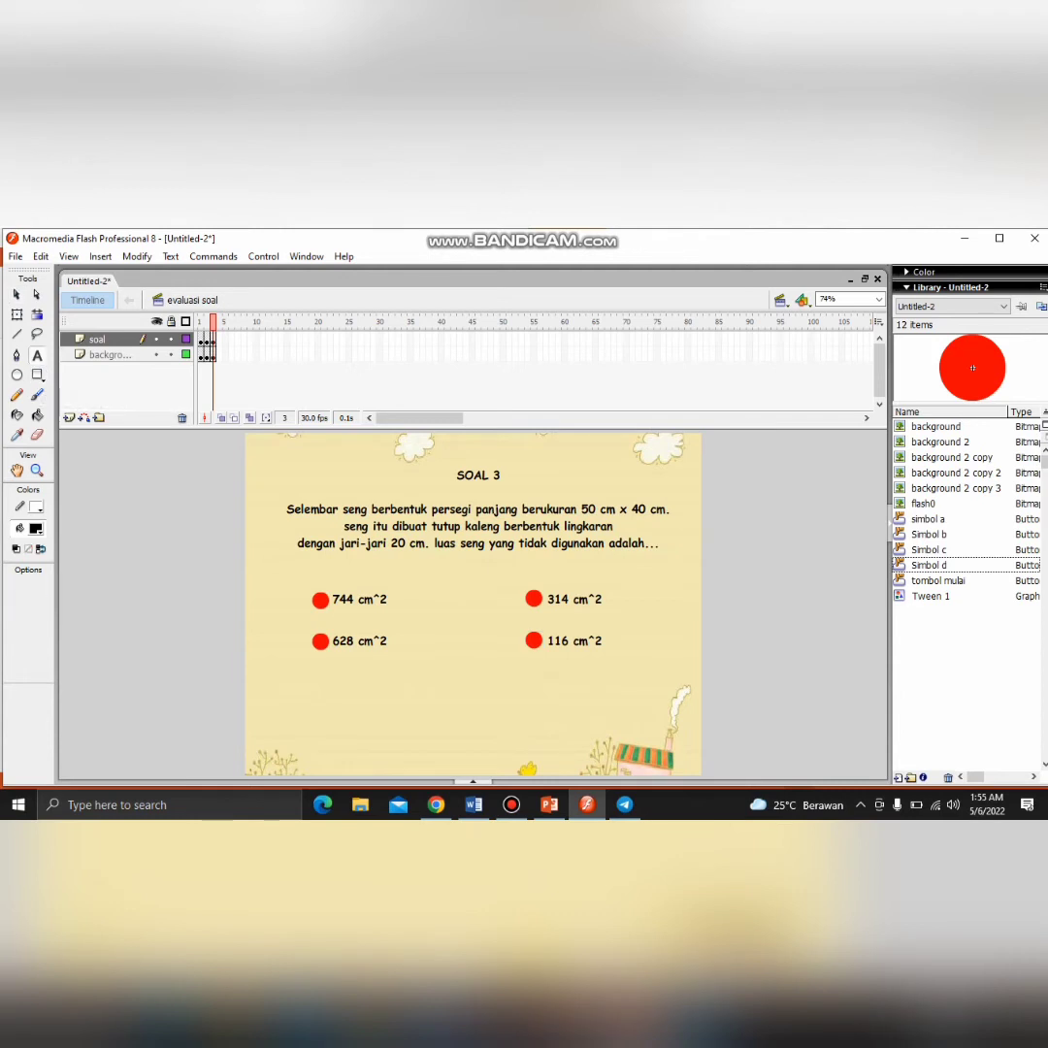
left_click(473, 781)
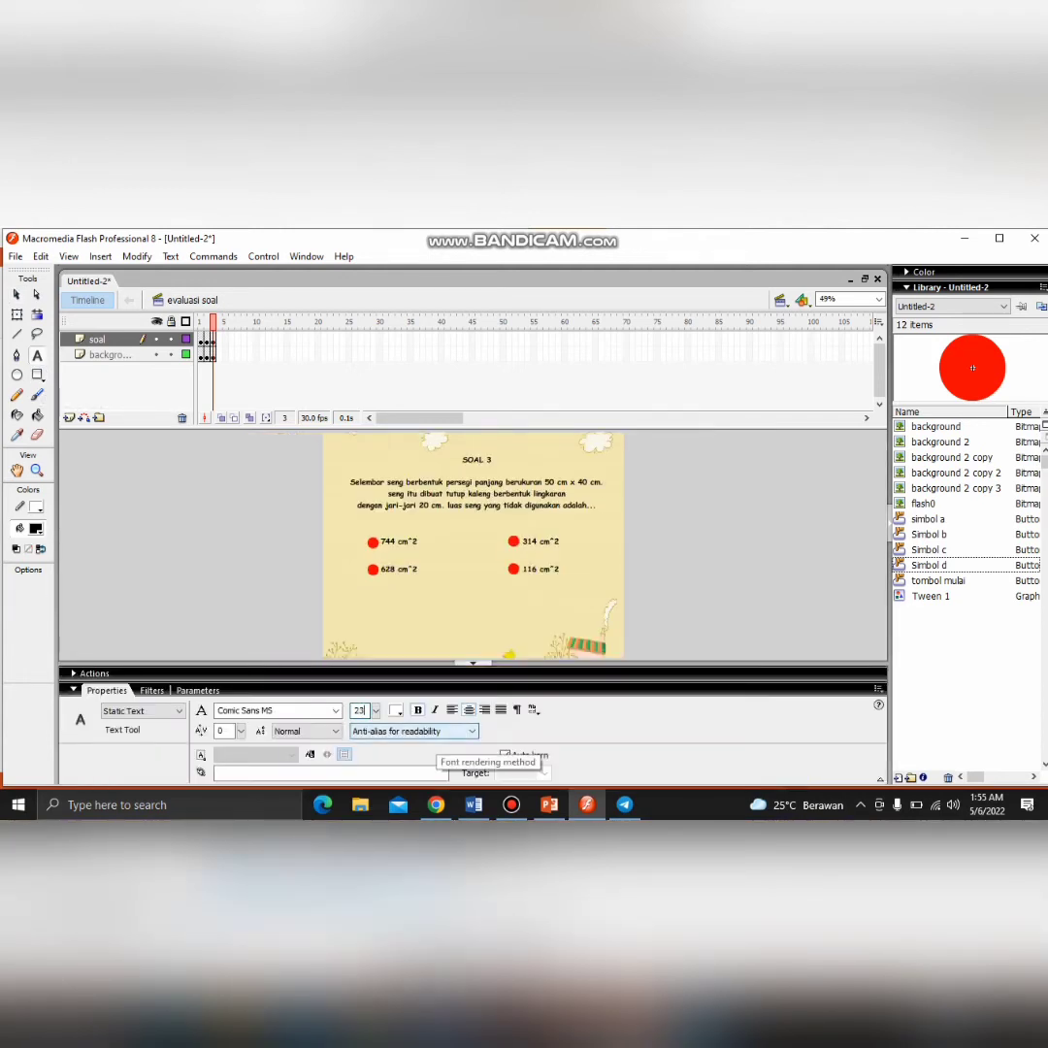
key("ctrl+F3")
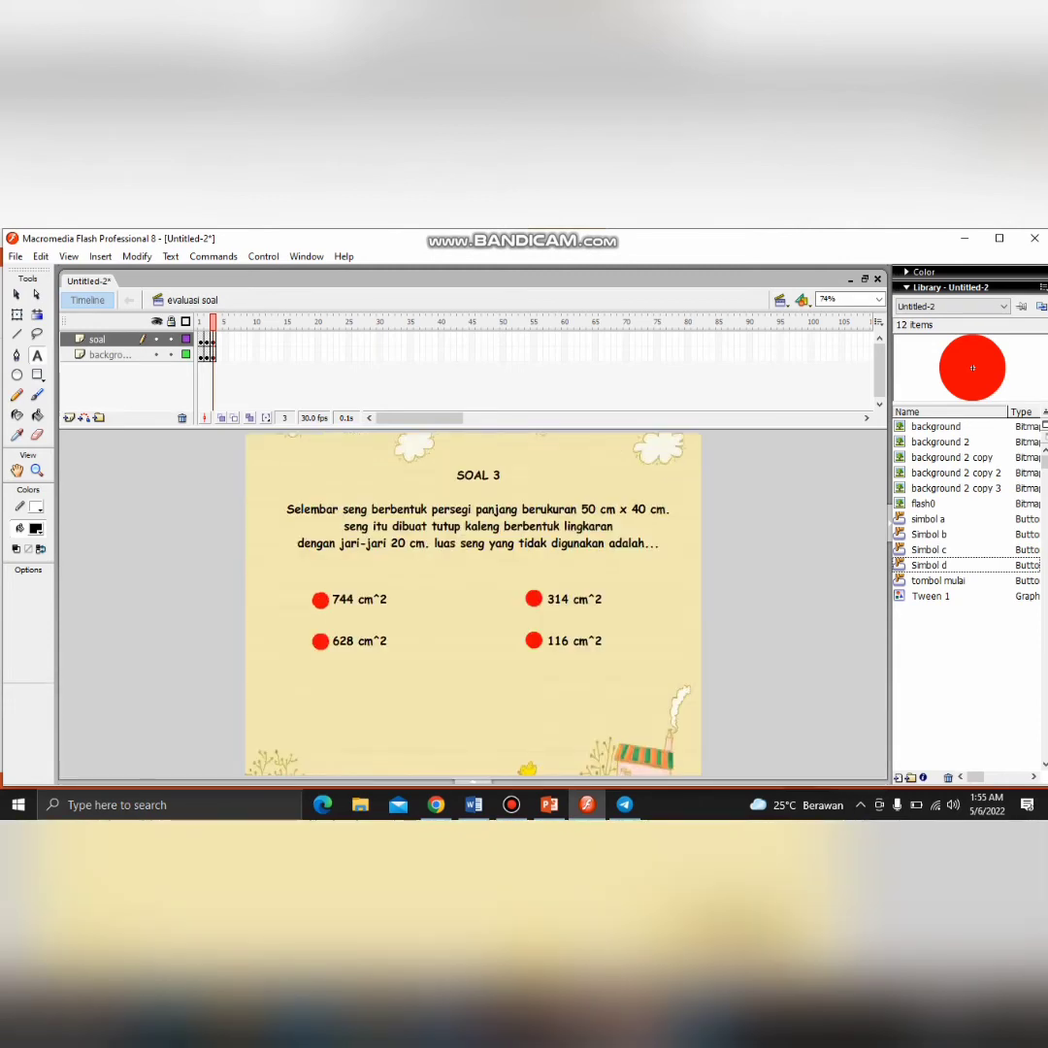
left_click(322, 592)
type("a")
left_click(36, 529)
left_click(16, 635)
type("a")
Label the buttons beside "628 cm^2", "314 cm^2" and "116 cm^2" with white letters b, c and d
left_click(321, 636)
type("b")
left_click(533, 594)
type("c")
left_click(532, 637)
type("d")
Centre the white answer letters on their red circles
left_click(16, 293)
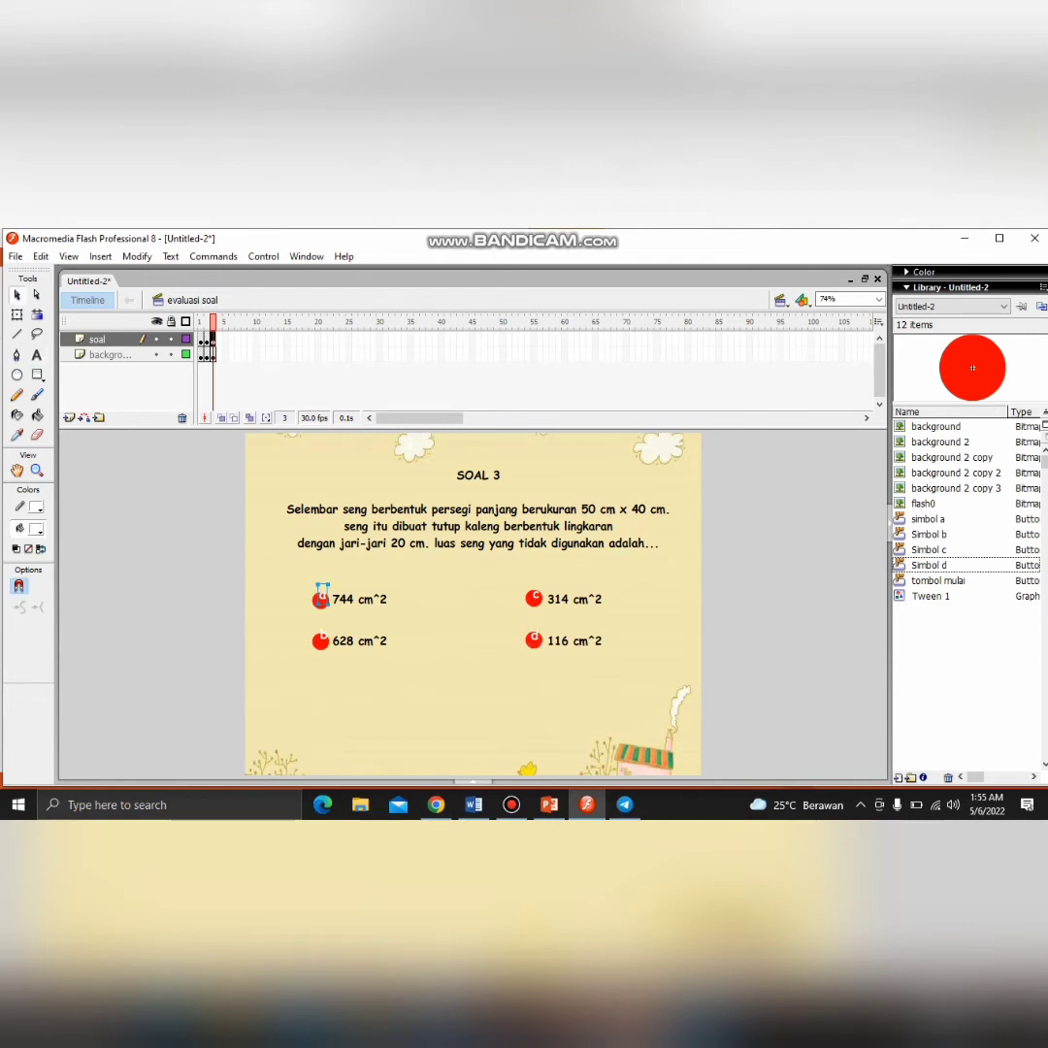
left_click_drag(323, 635, 321, 641)
left_click_drag(536, 595, 533, 639)
Add a goto action to the SOAL 3 answer button a
right_click(326, 606)
left_click(371, 519)
double_click(117, 444)
left_click(473, 368)
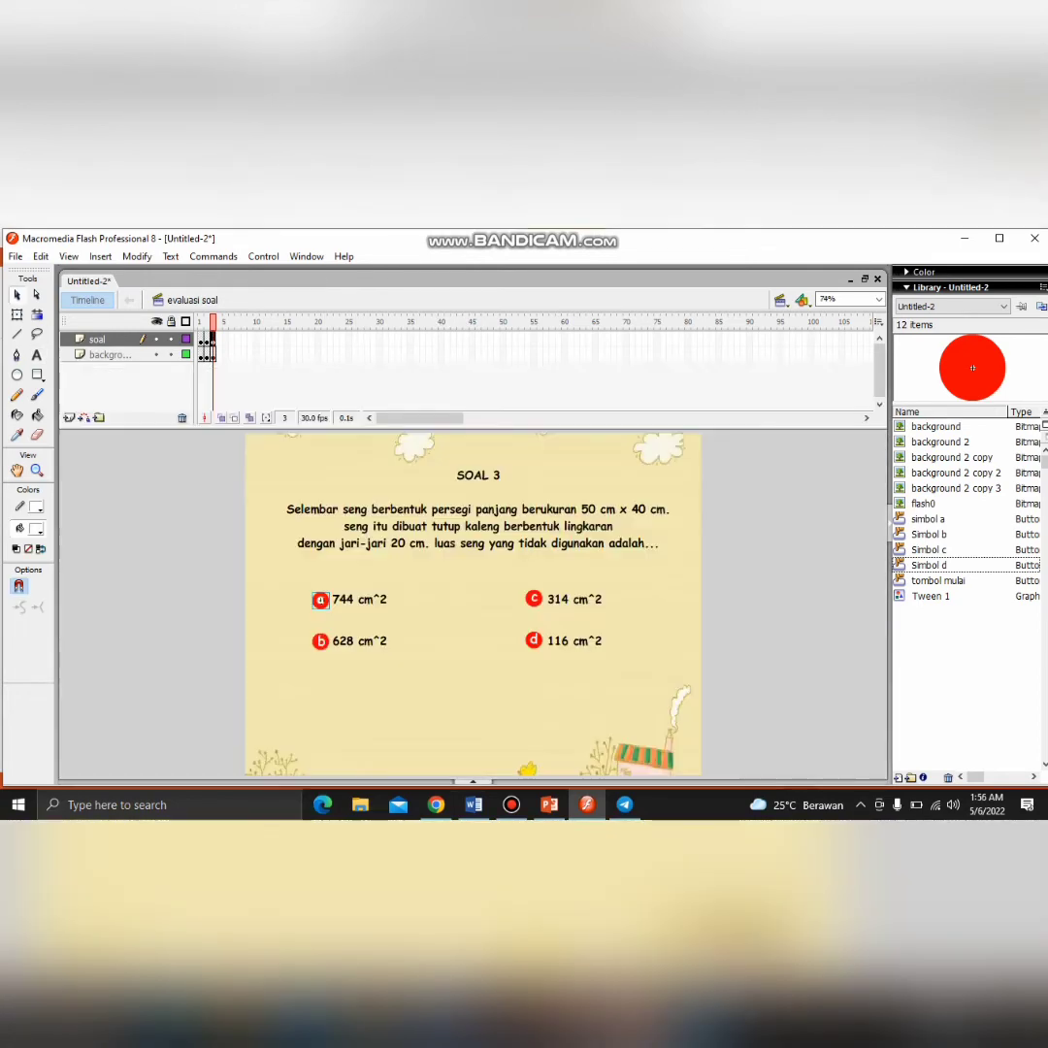
Add a goto action to the SOAL 3 answer button b
right_click(328, 636)
left_click(371, 546)
double_click(116, 445)
left_click(94, 378)
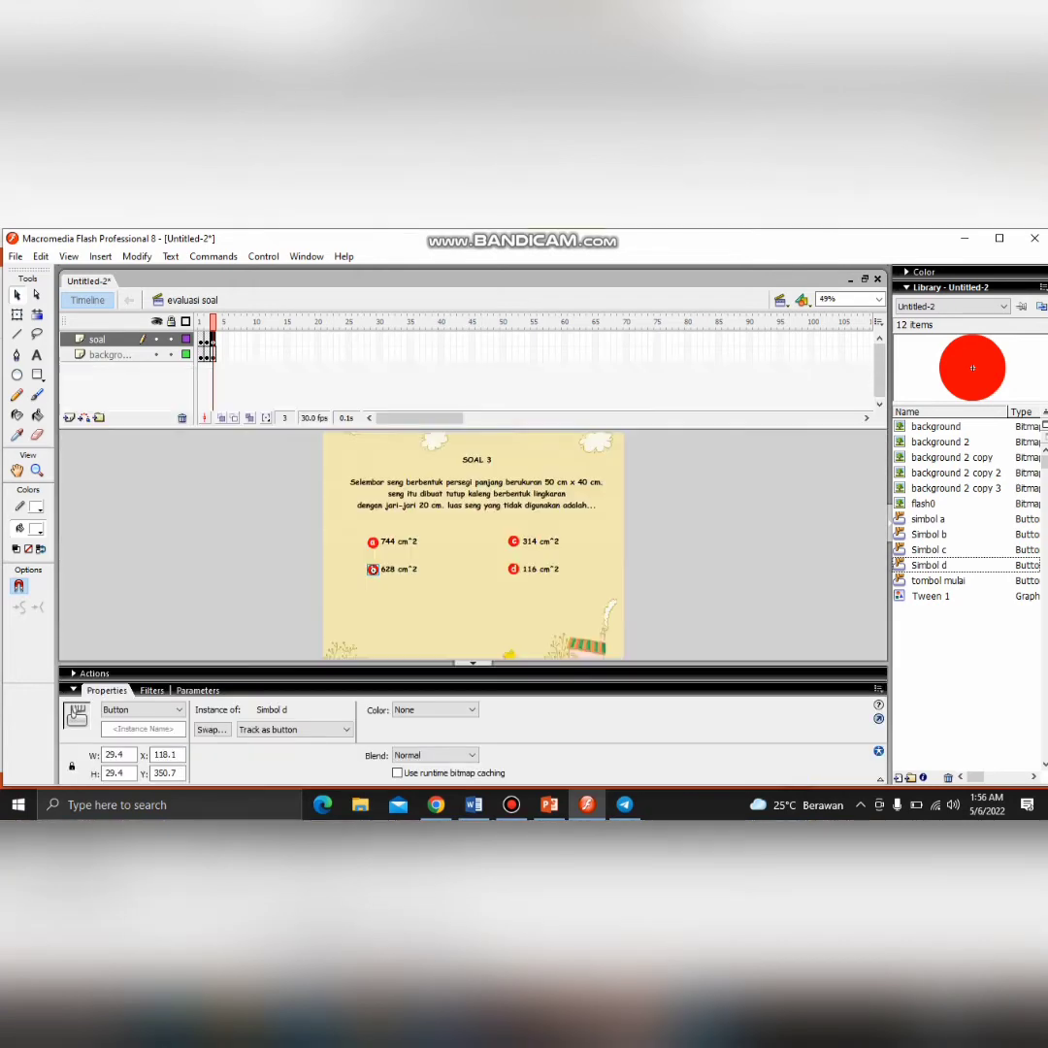
Add a goto action to the SOAL 3 answer button c
left_click(513, 541)
left_click(95, 673)
left_click(308, 459)
left_click(308, 502)
left_click(473, 368)
Give the SOAL 3 answer button d a release action that goes to and stops at frame 1
left_click(533, 640)
right_click(534, 639)
left_click(579, 550)
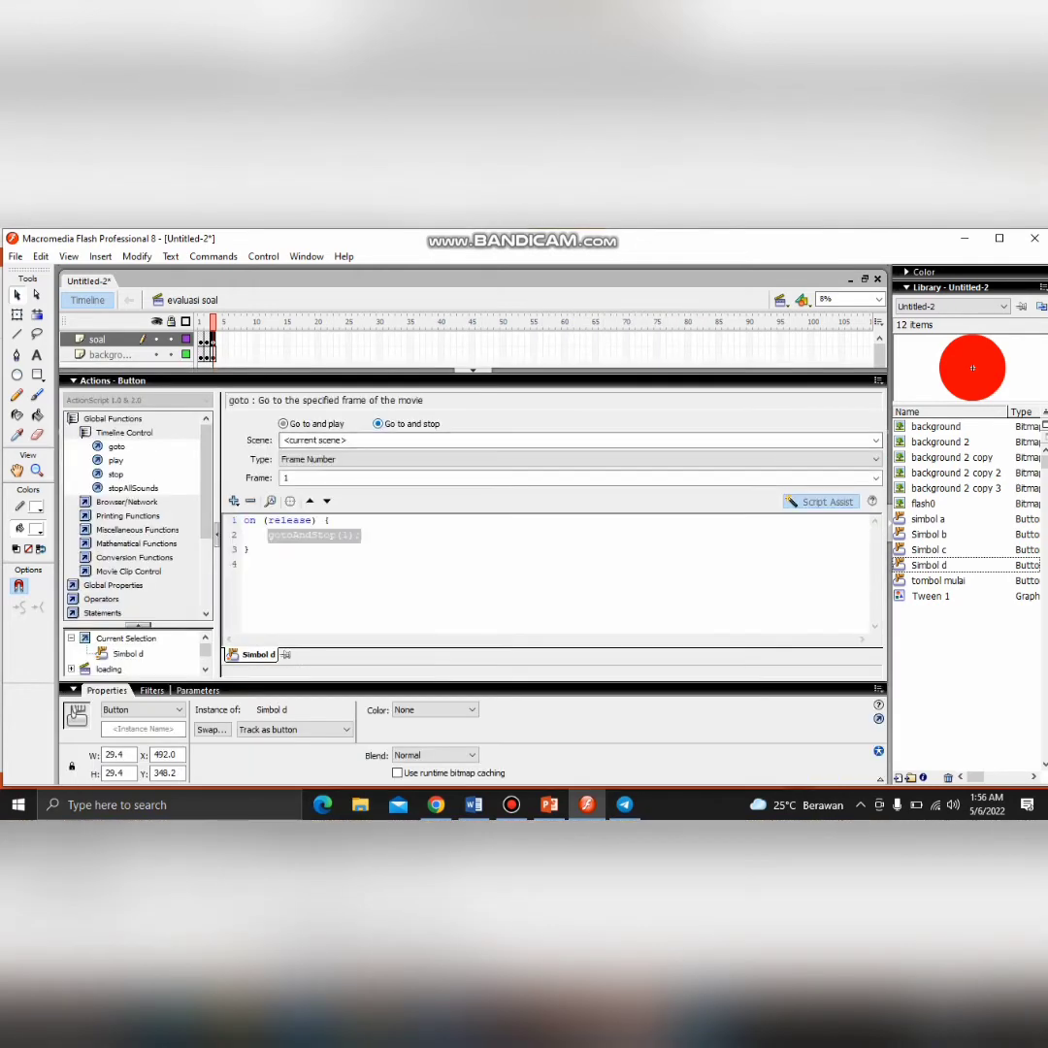
left_click(473, 369)
Test the movie and close the preview
key("ctrl+Return")
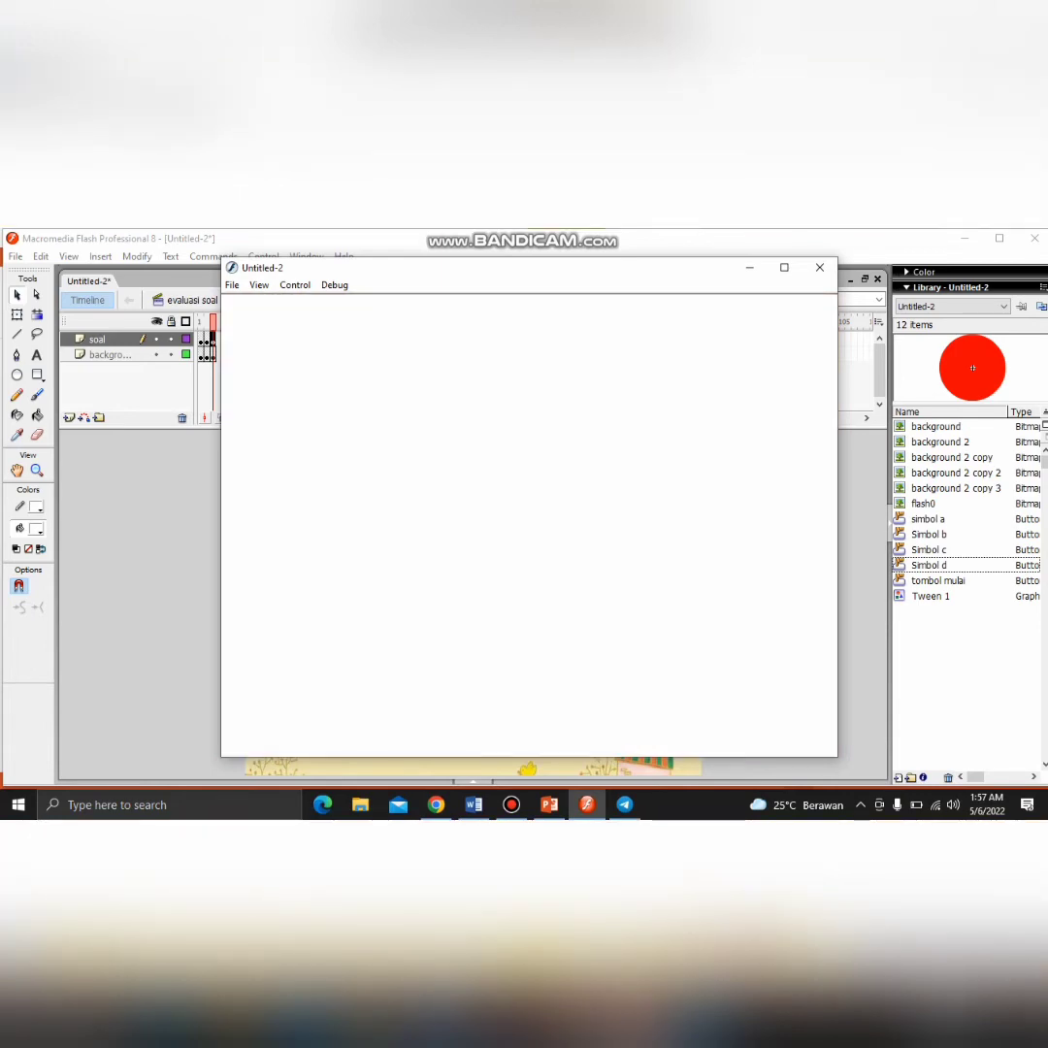
left_click(820, 267)
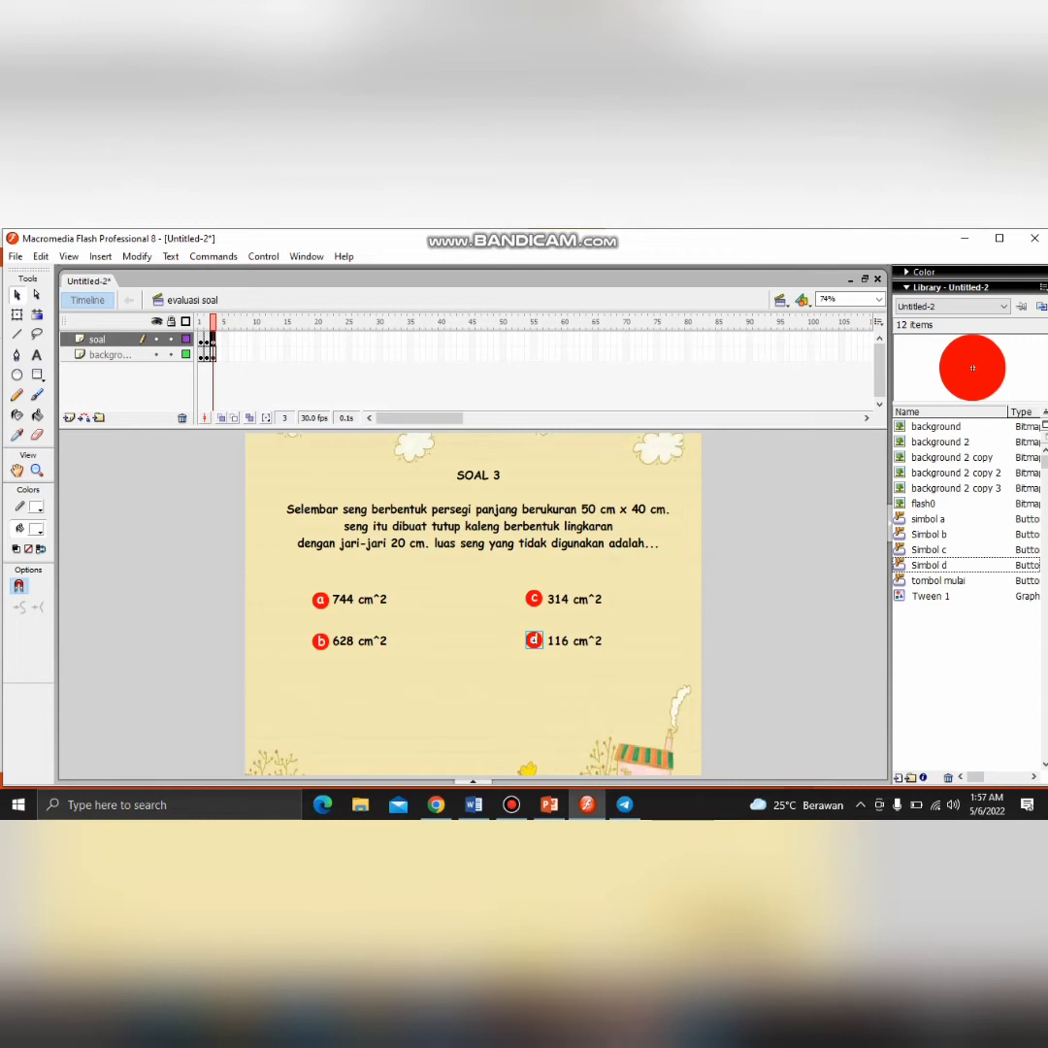
Insert a blank keyframe at frame 4 on both the background and soal layers
right_click(215, 355)
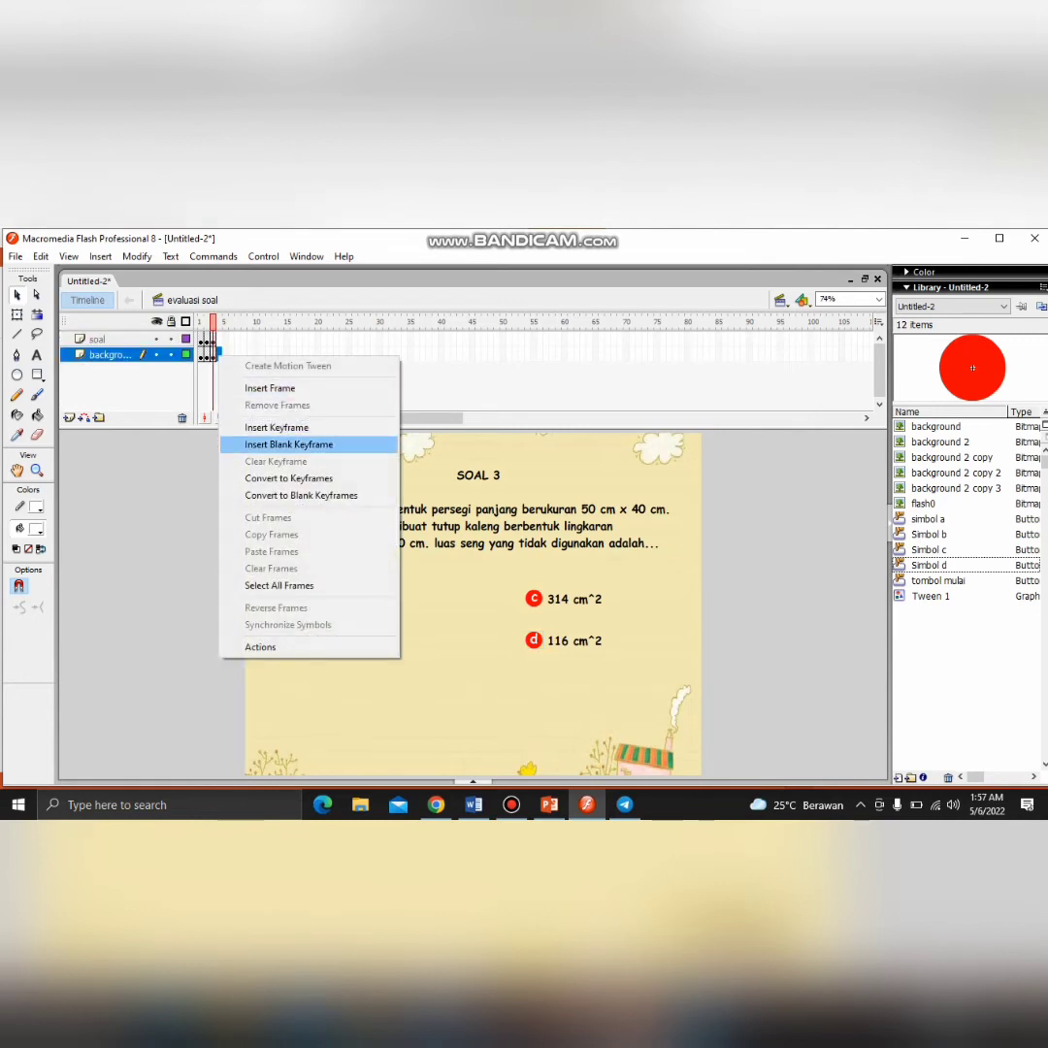
left_click(288, 443)
left_click(217, 339)
right_click(217, 339)
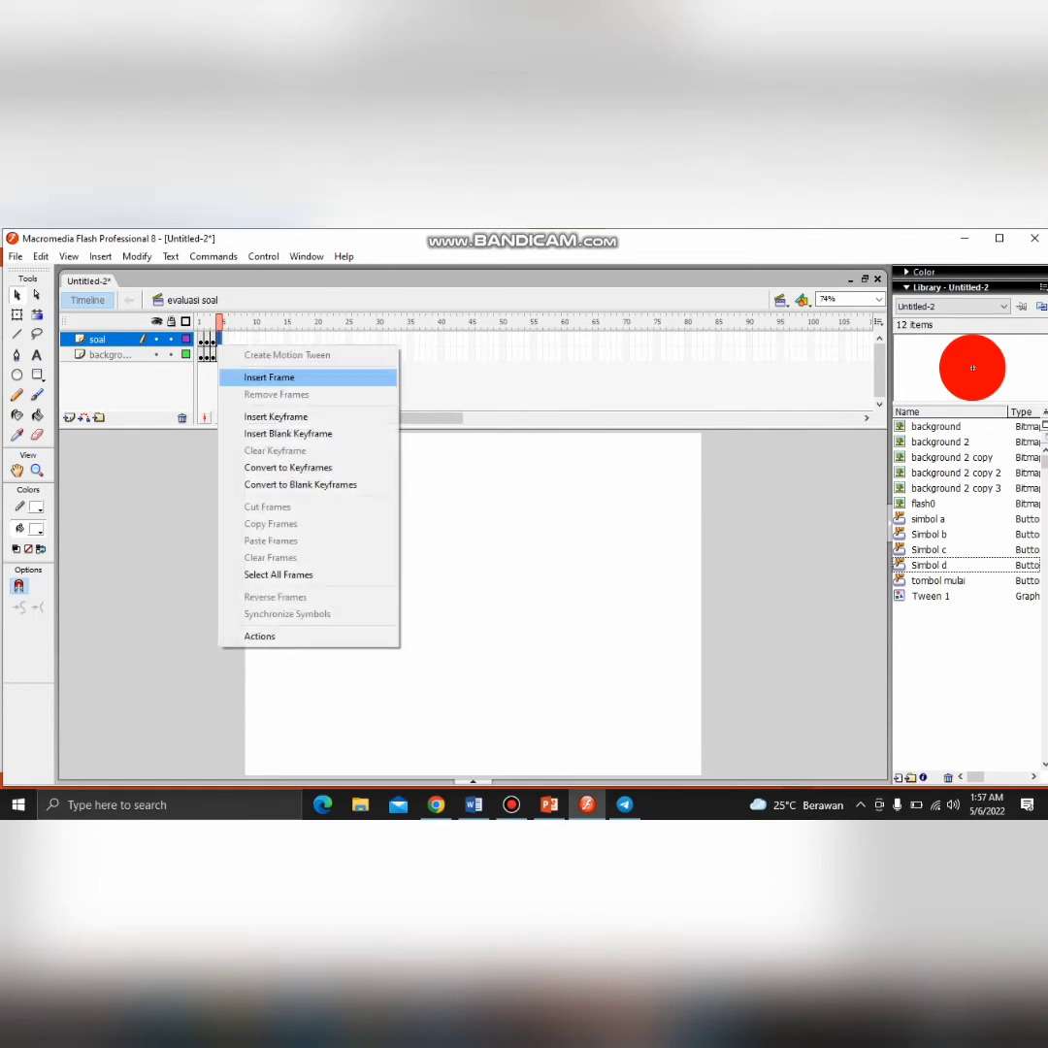
left_click(288, 434)
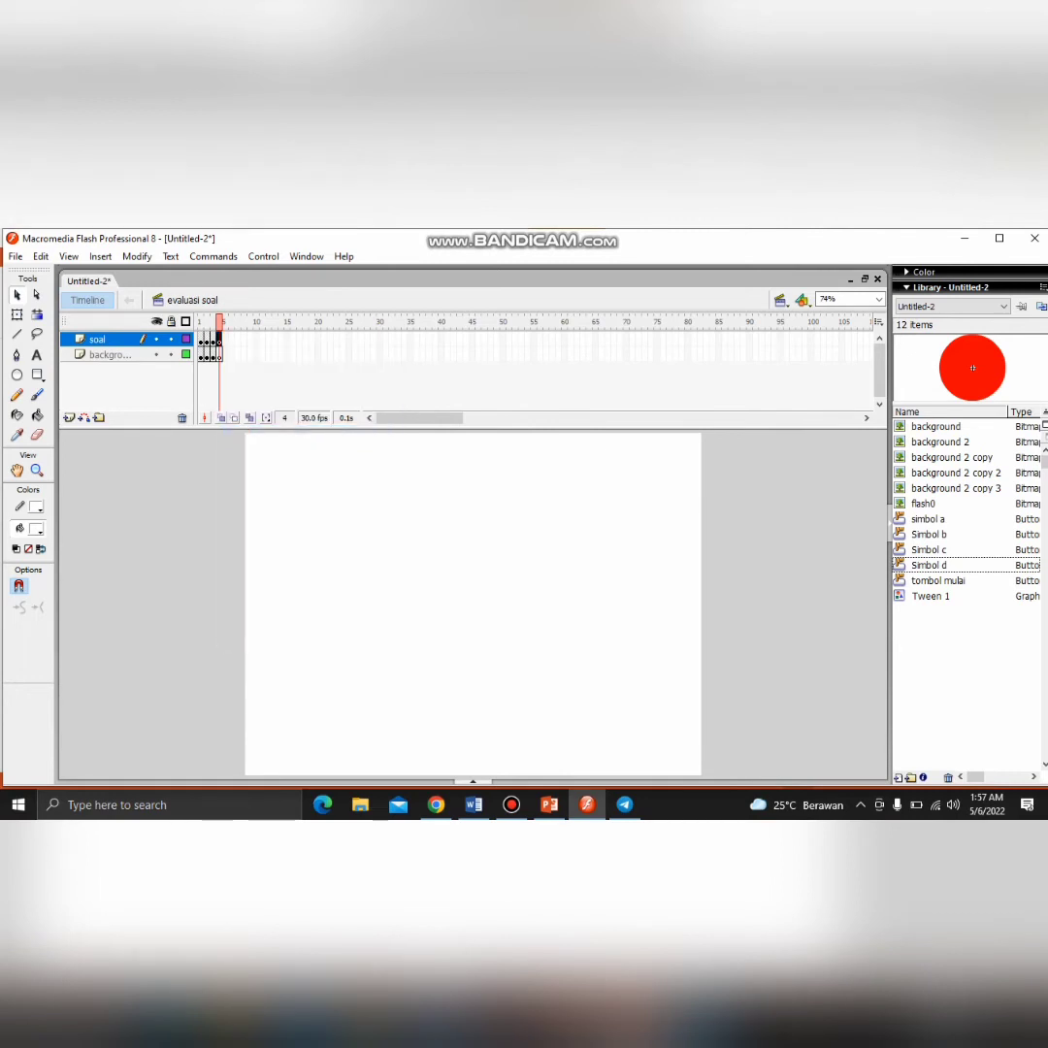
Import the "background 2" image onto frame 4 of the background layer without replacing existing library items
left_click(107, 354)
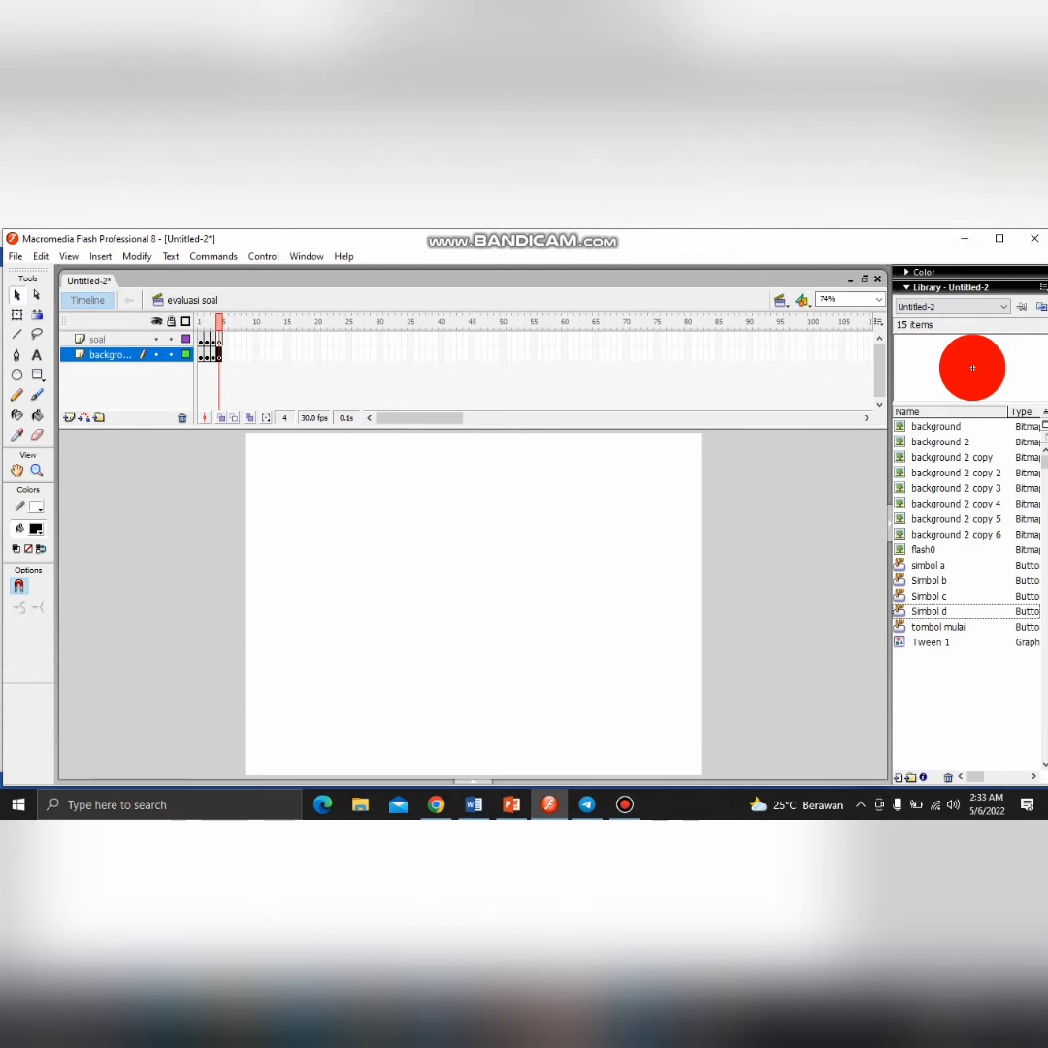
left_click(15, 256)
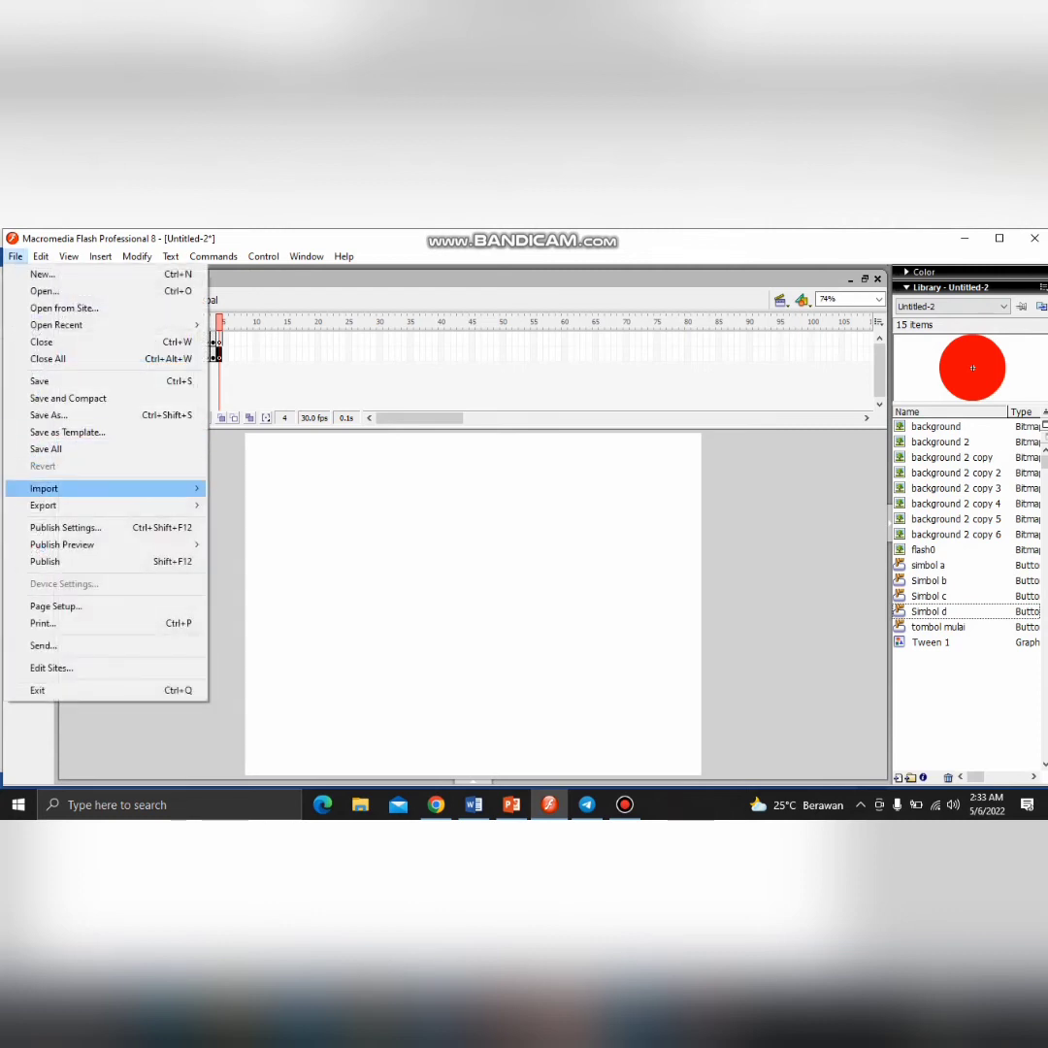
mouse_move(97, 488)
left_click(265, 488)
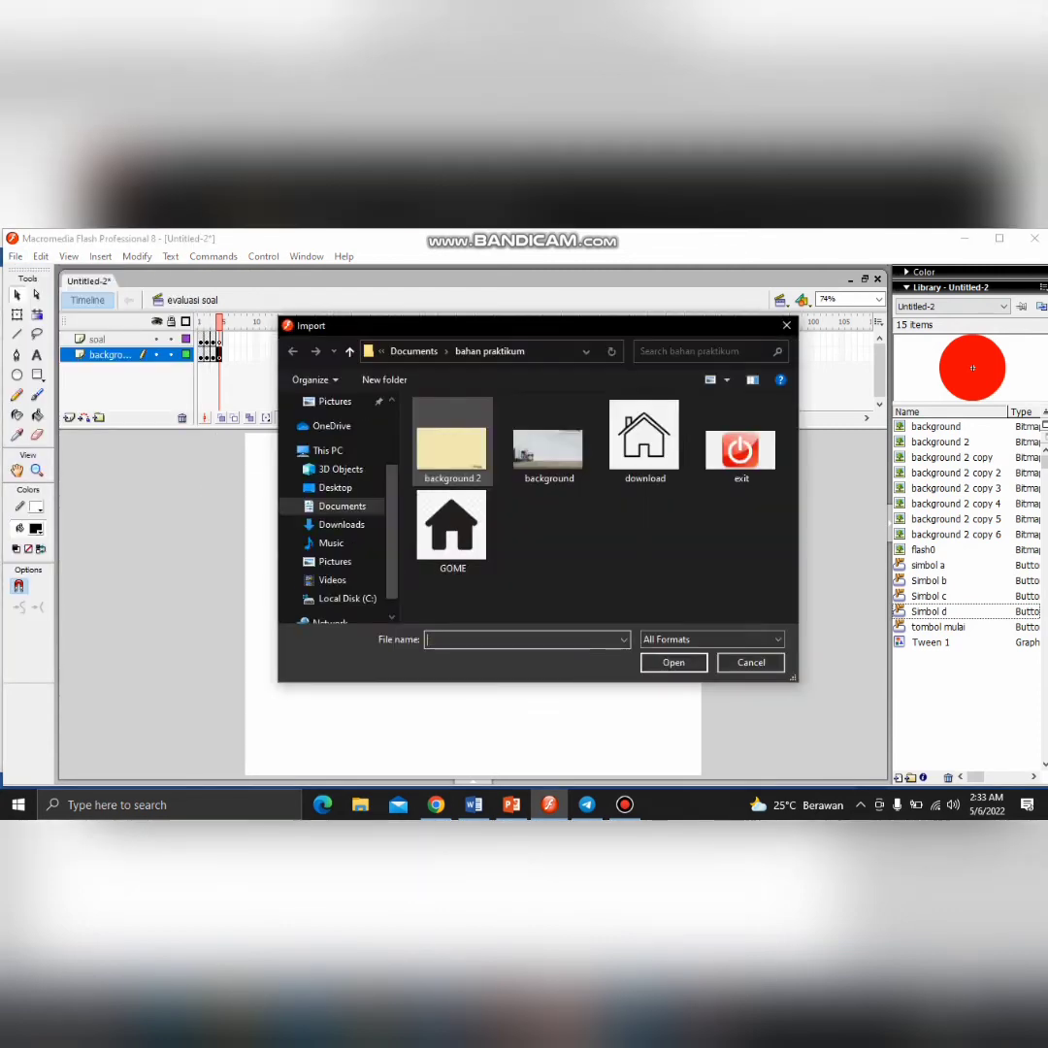
left_click(452, 441)
left_click(672, 662)
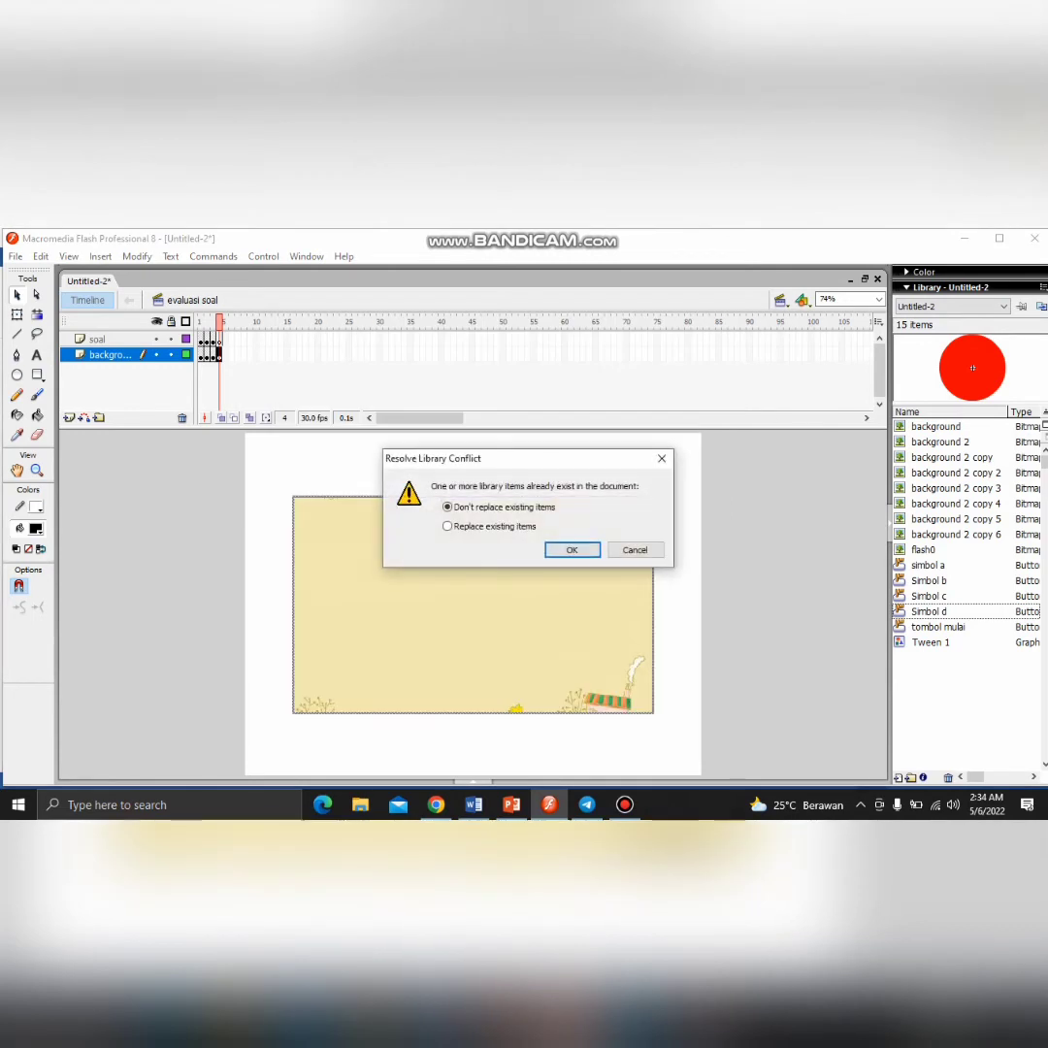
left_click(572, 549)
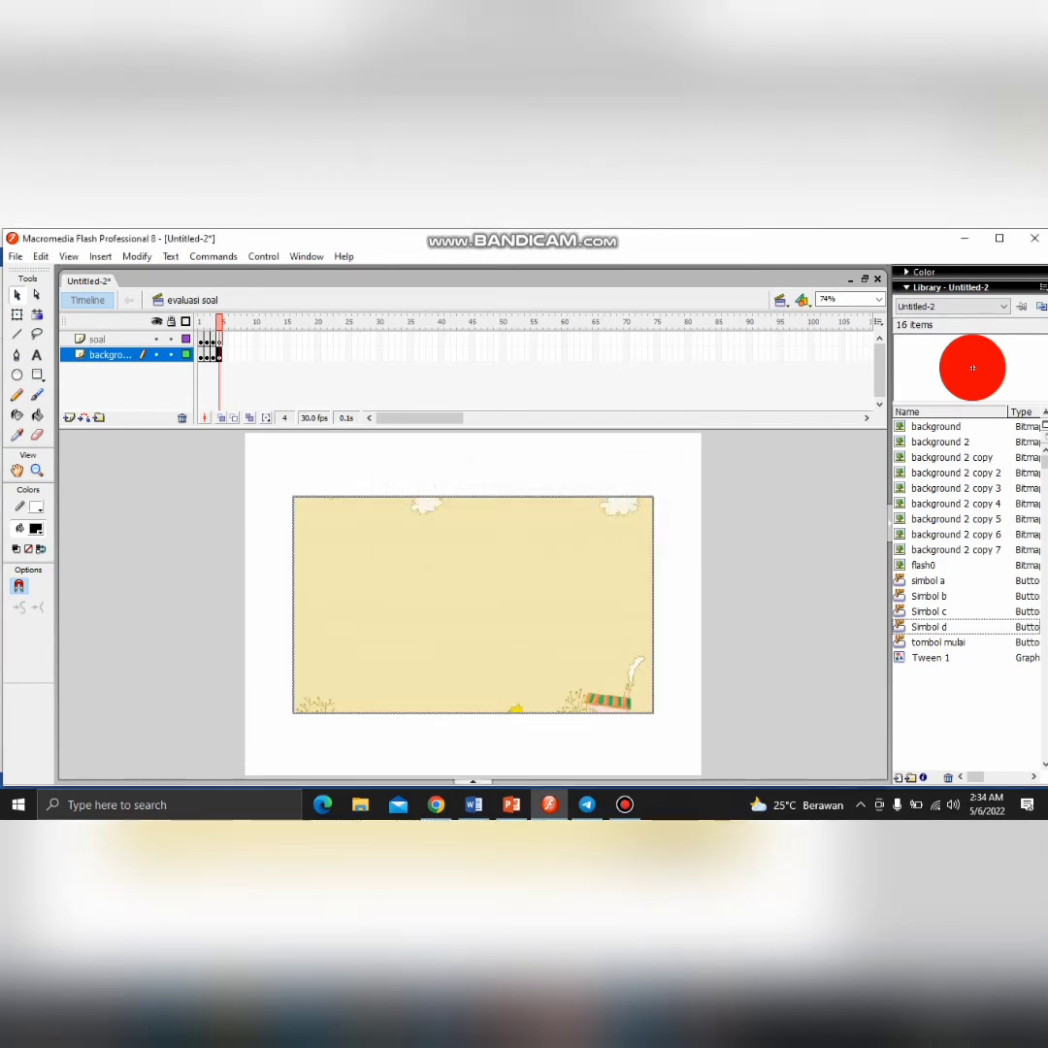
Resize the imported background to 800 by 600 and position it at X 0, Y 0
key("ctrl+F3")
double_click(116, 755)
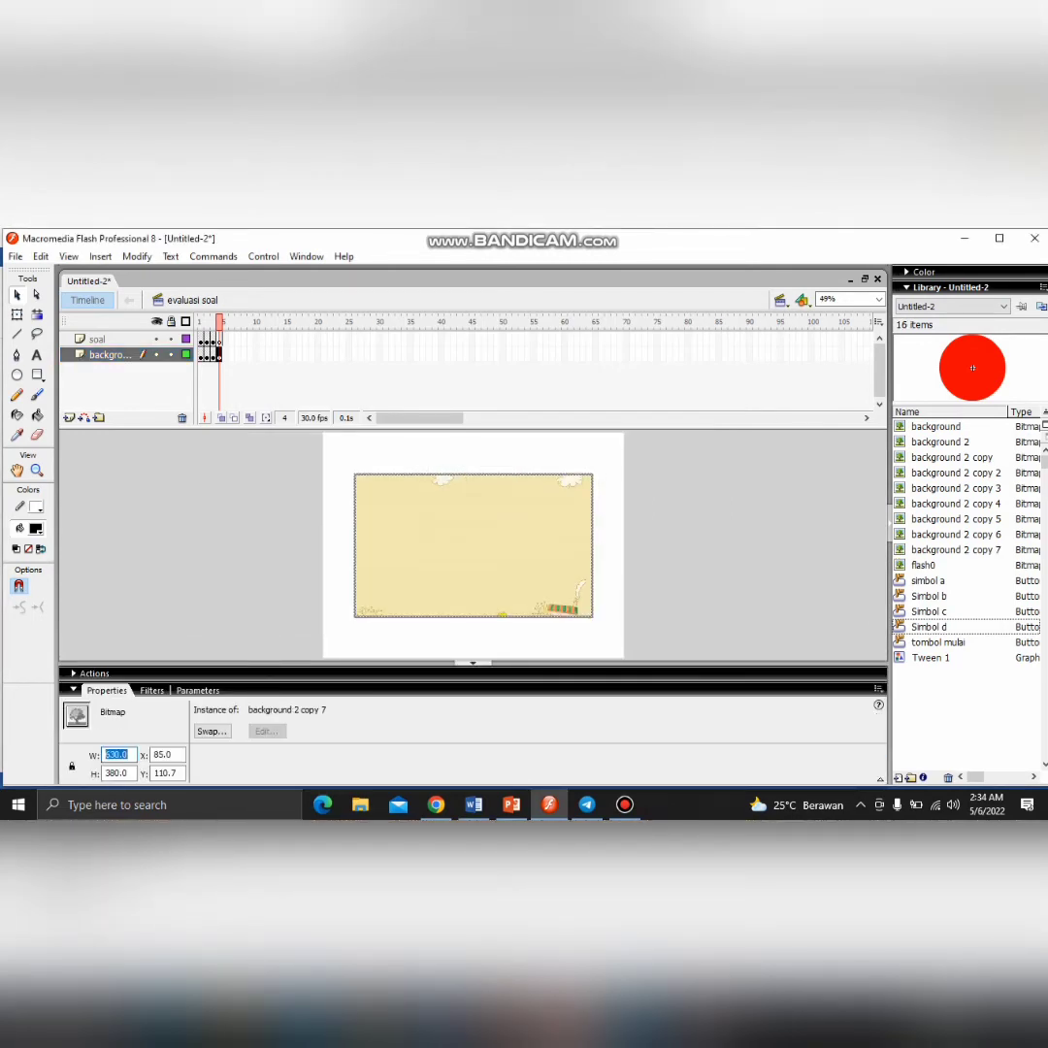
type("800")
key("Tab")
type("6")
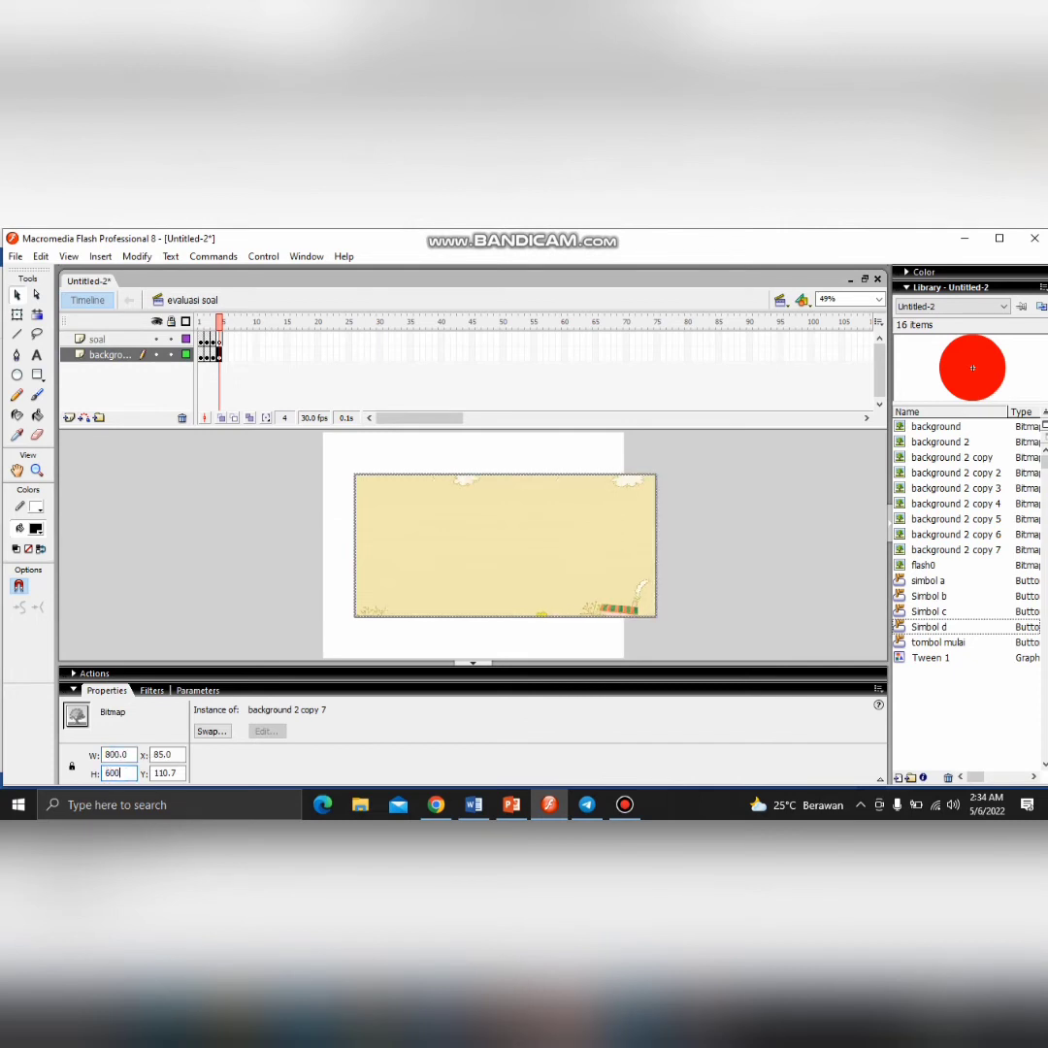
key("Tab")
type("0")
key("Tab")
type("0")
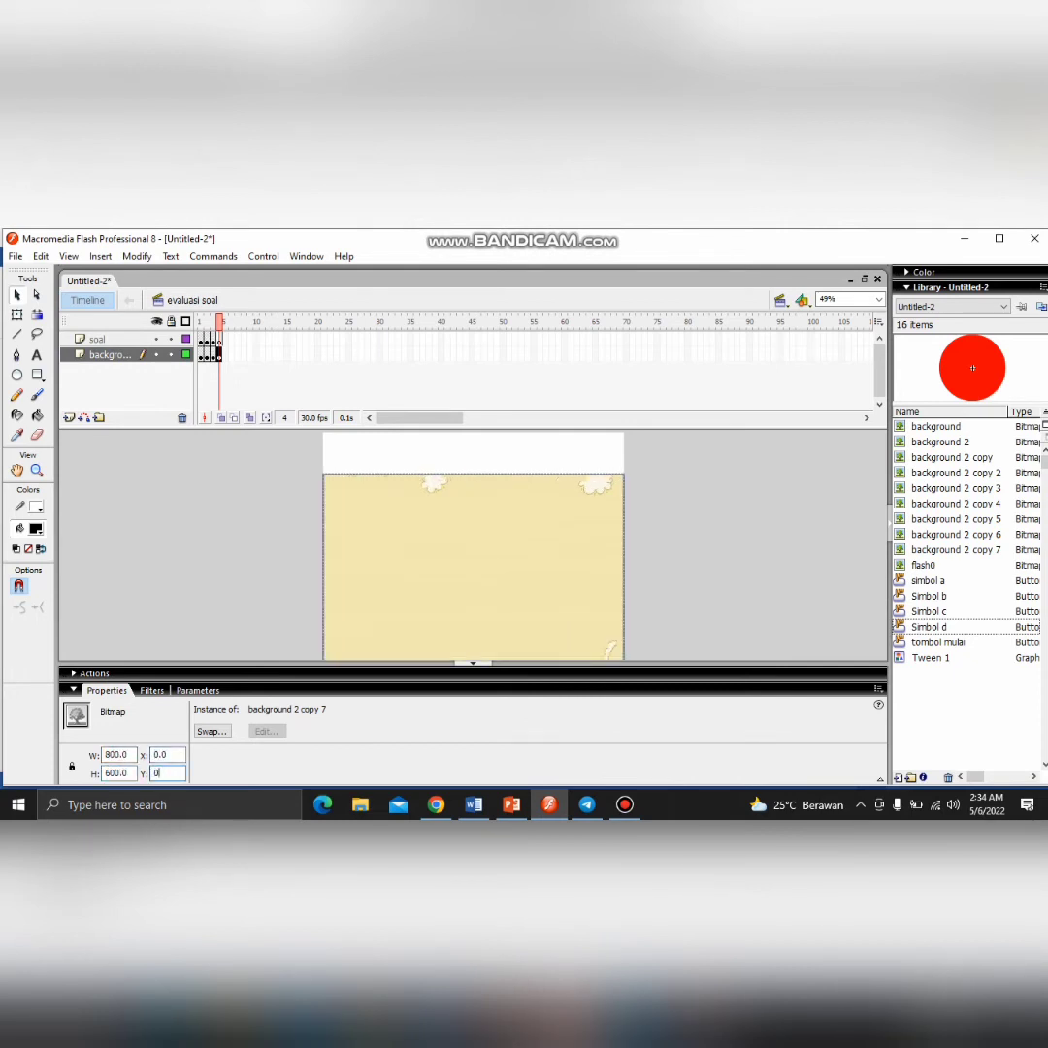
key("Return")
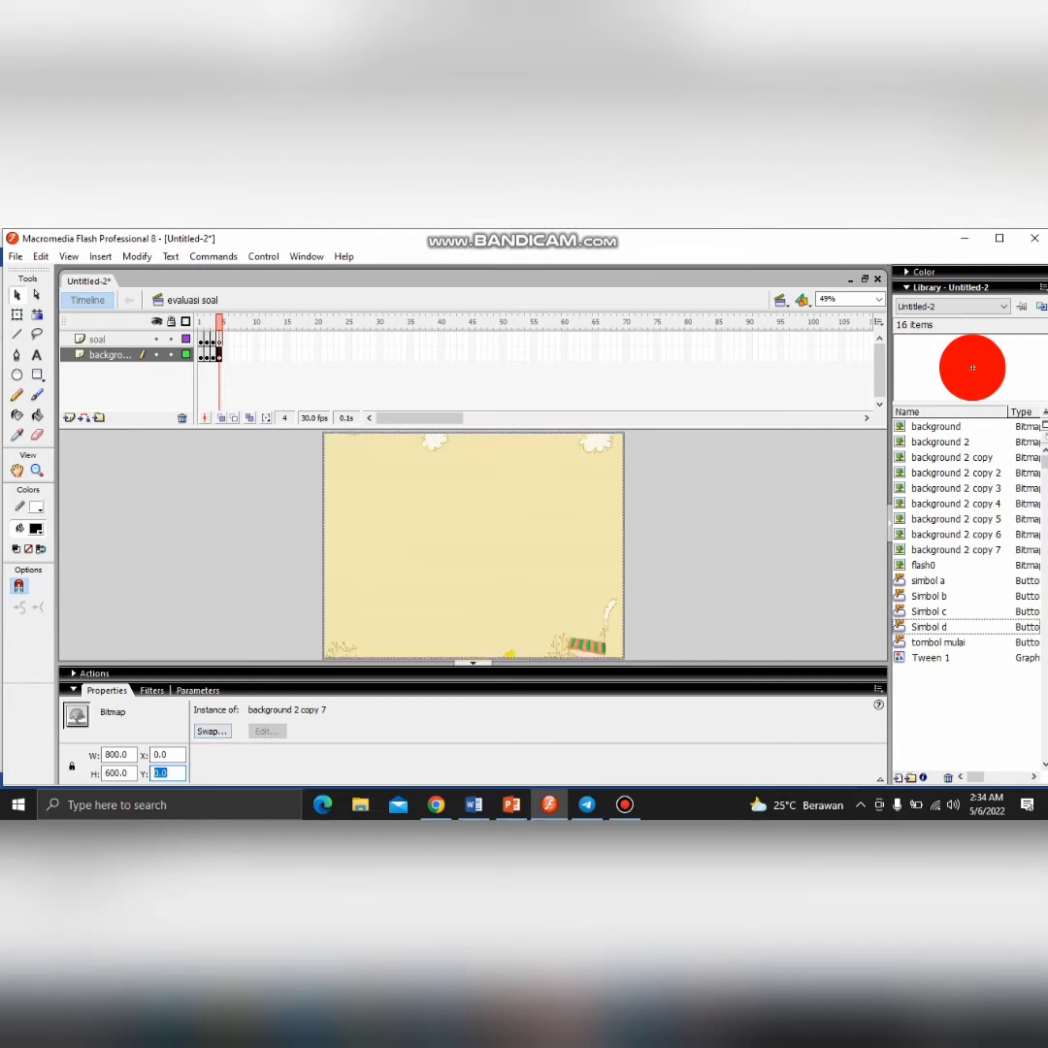
left_click(473, 664)
Paste the SOAL 4 question about three pulleys as text and move it onto the upper part of the page
left_click(37, 355)
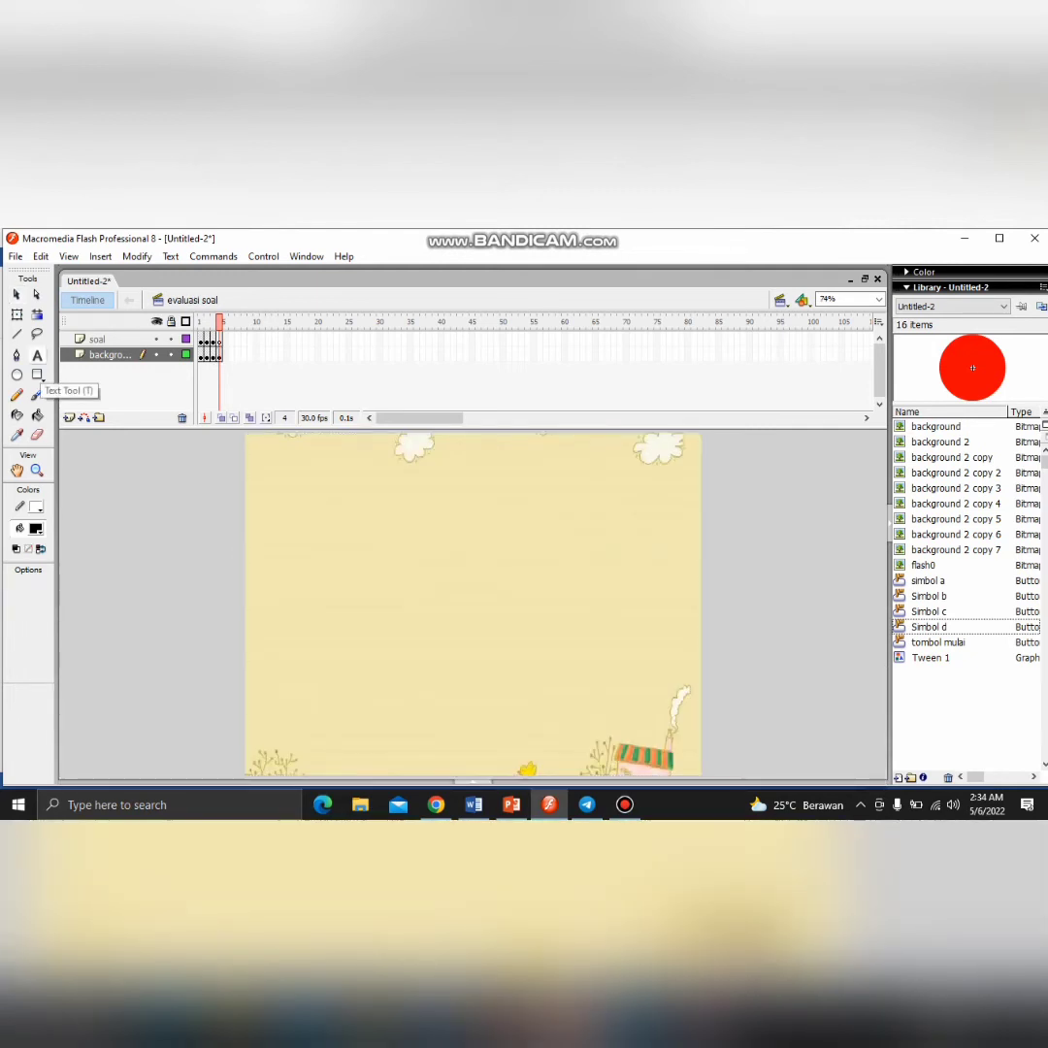
left_click(347, 488)
key("ctrl+v")
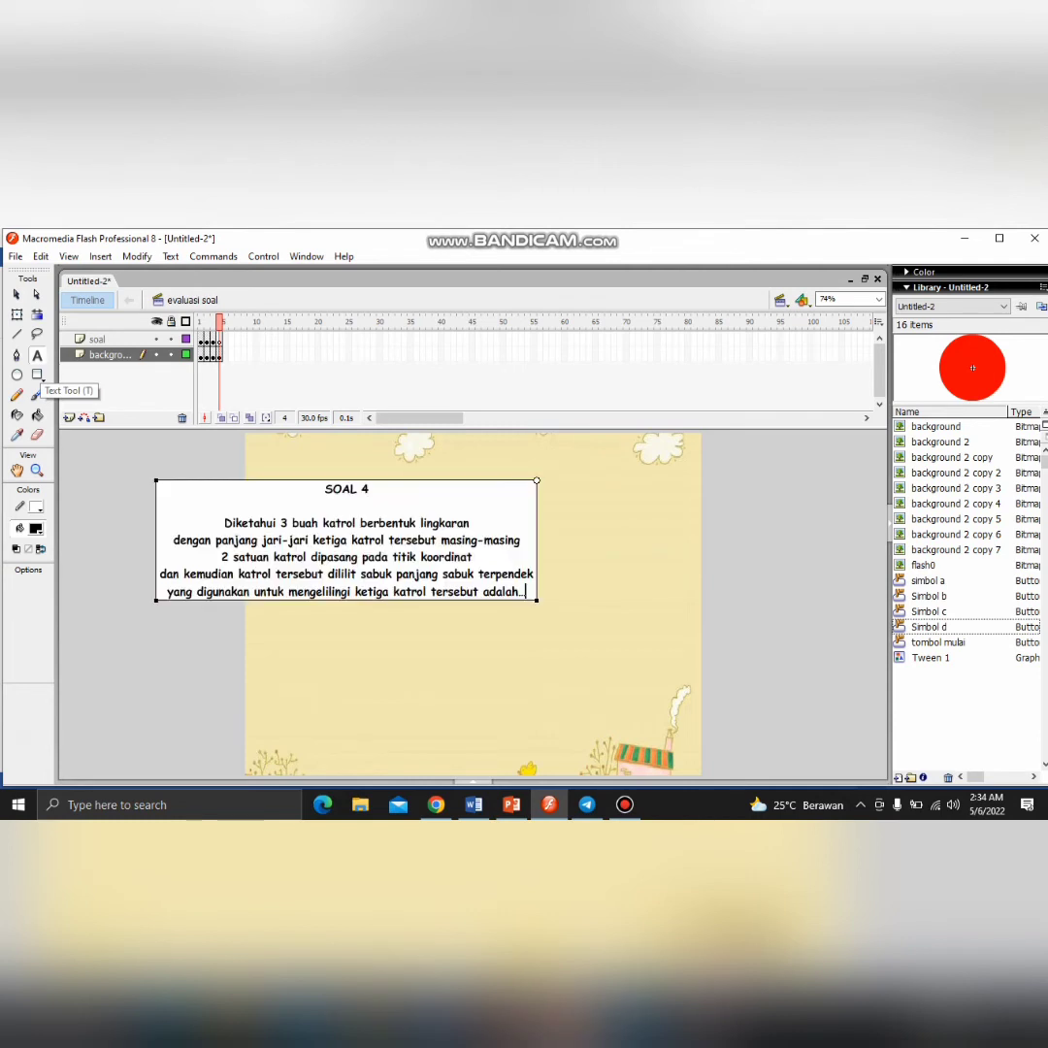
key("v")
left_click_drag(355, 543, 646, 581)
Widen the letter spacing of the whole SOAL 4 text by several steps and recentre it on the page
key("t")
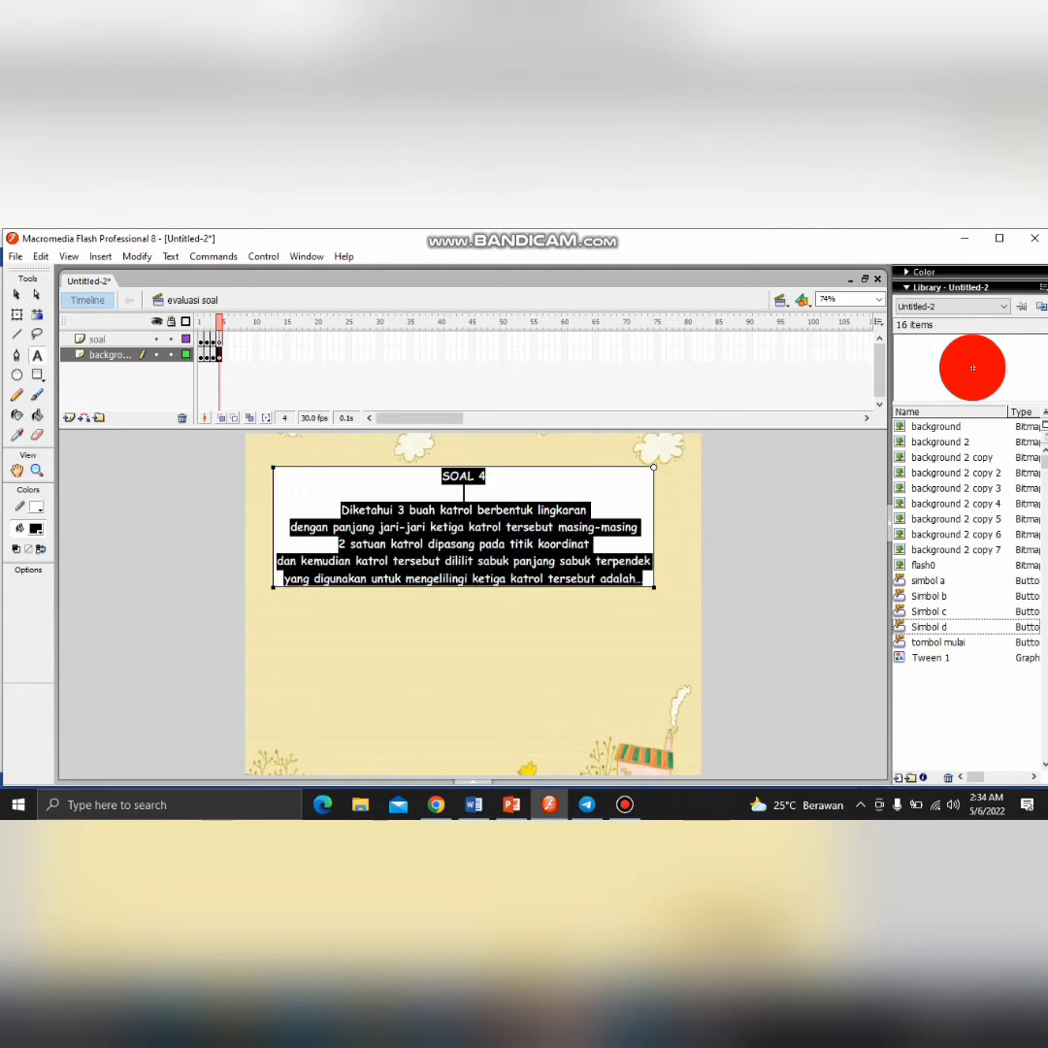
key("ctrl+alt+Right")
key("ctrl+alt+Right")
key("ctrl+alt+Right")
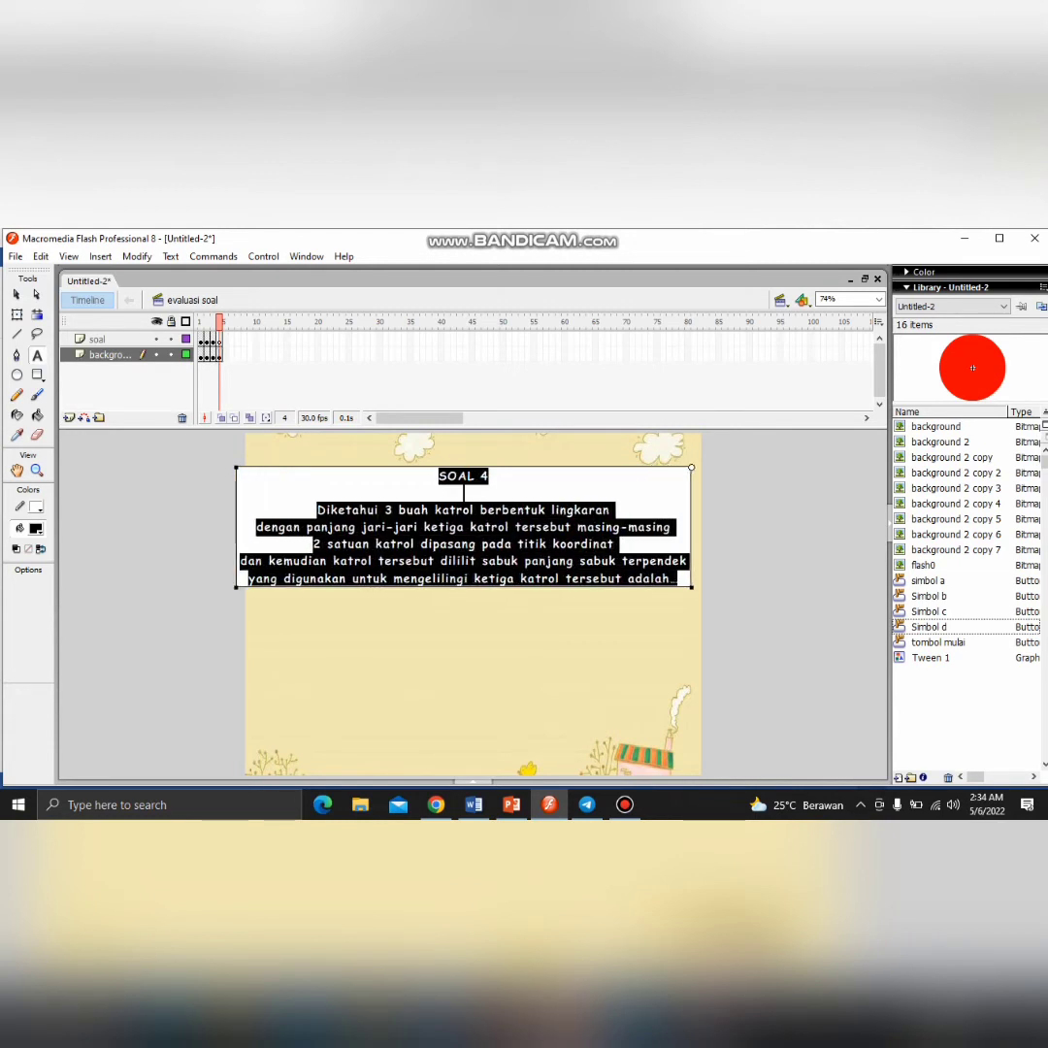
key("Escape")
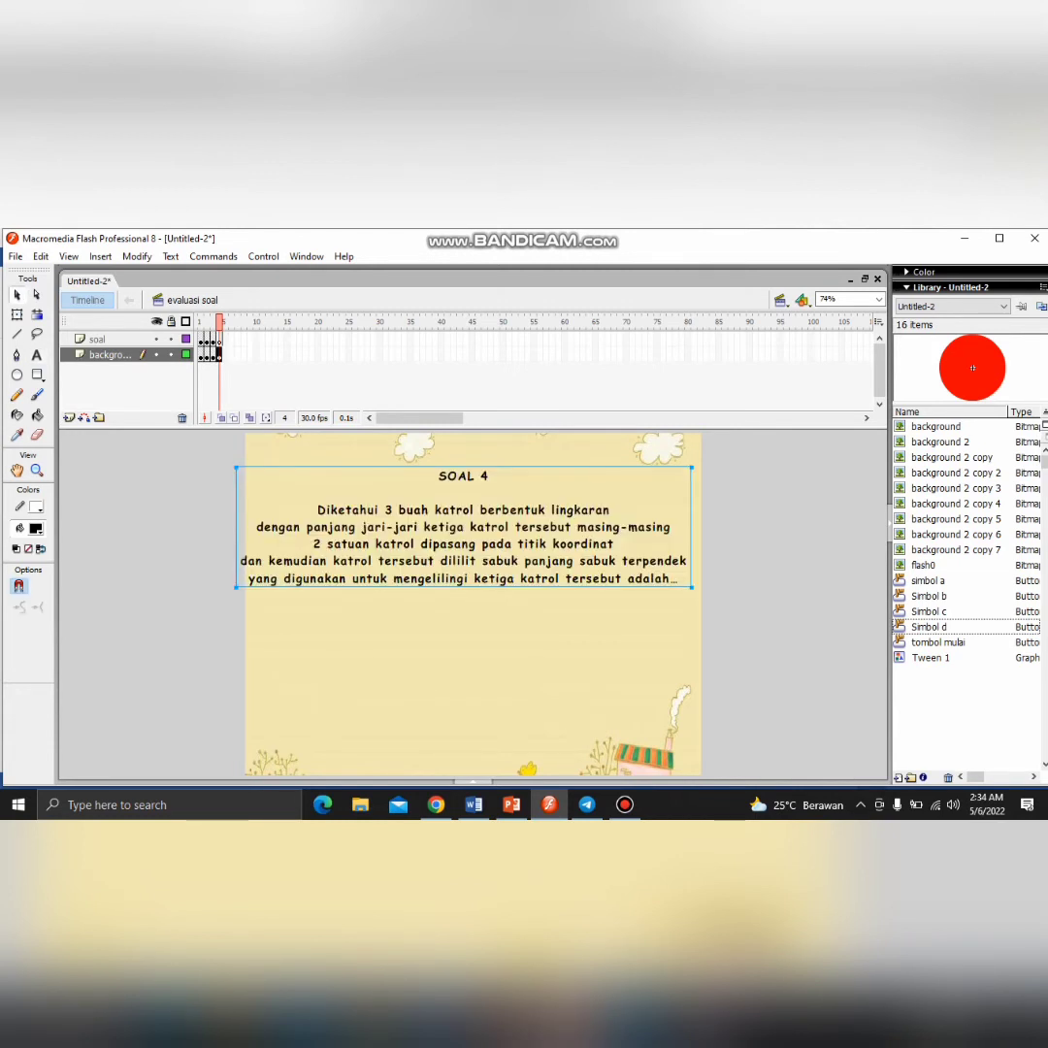
mouse_move(464, 528)
left_mouse_down()
mouse_move(493, 527)
mouse_move(473, 526)
left_mouse_up()
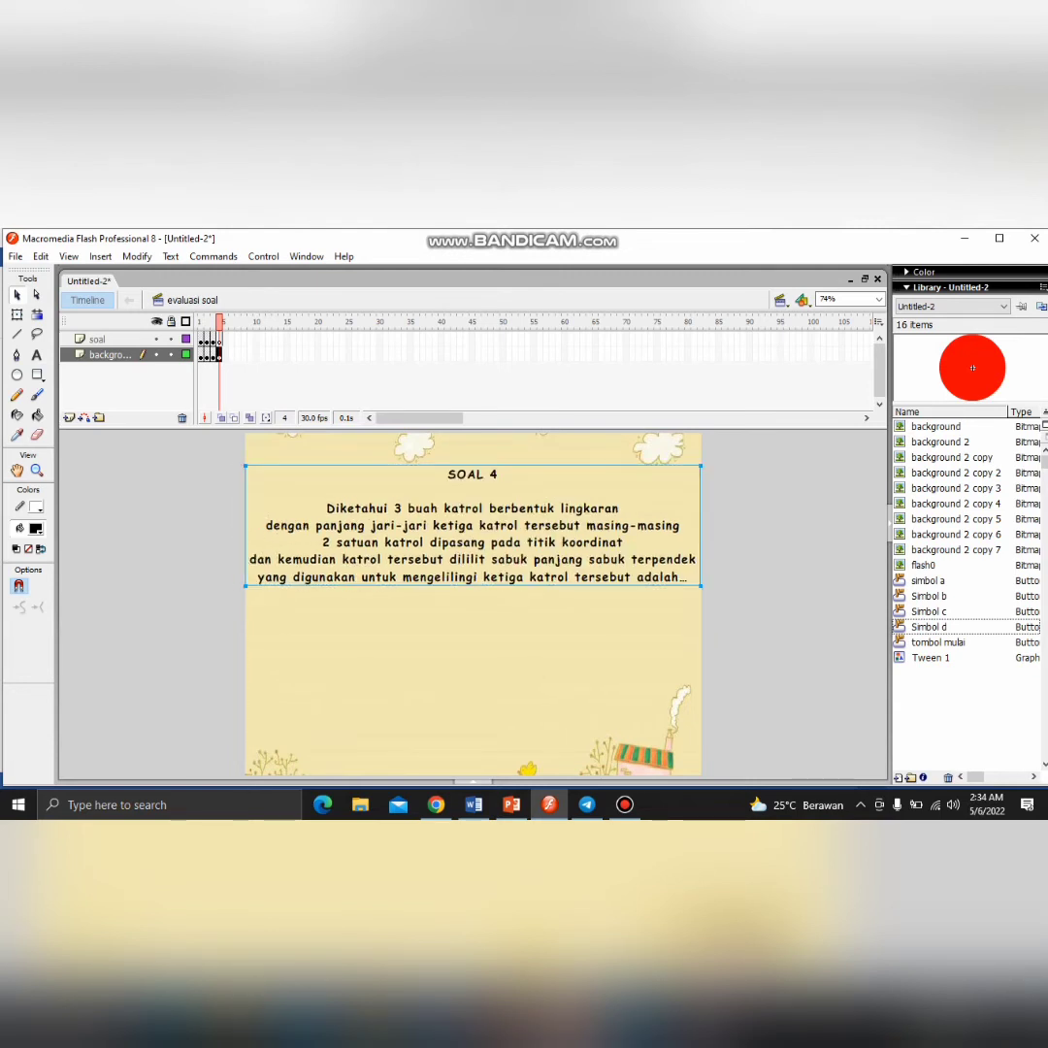
Add the answer text "30 satuan" below the SOAL 4 question and position it as the upper-left option
key("t")
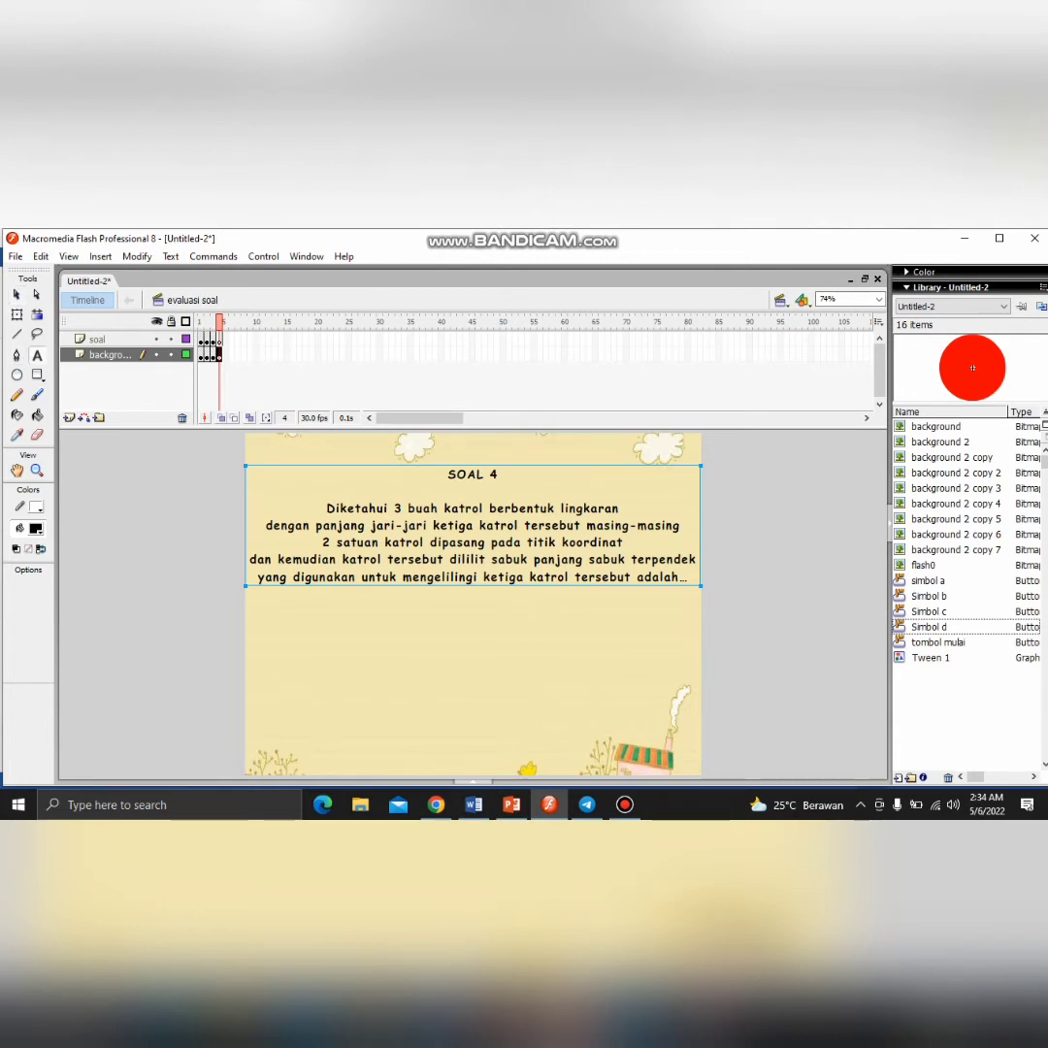
left_click(322, 616)
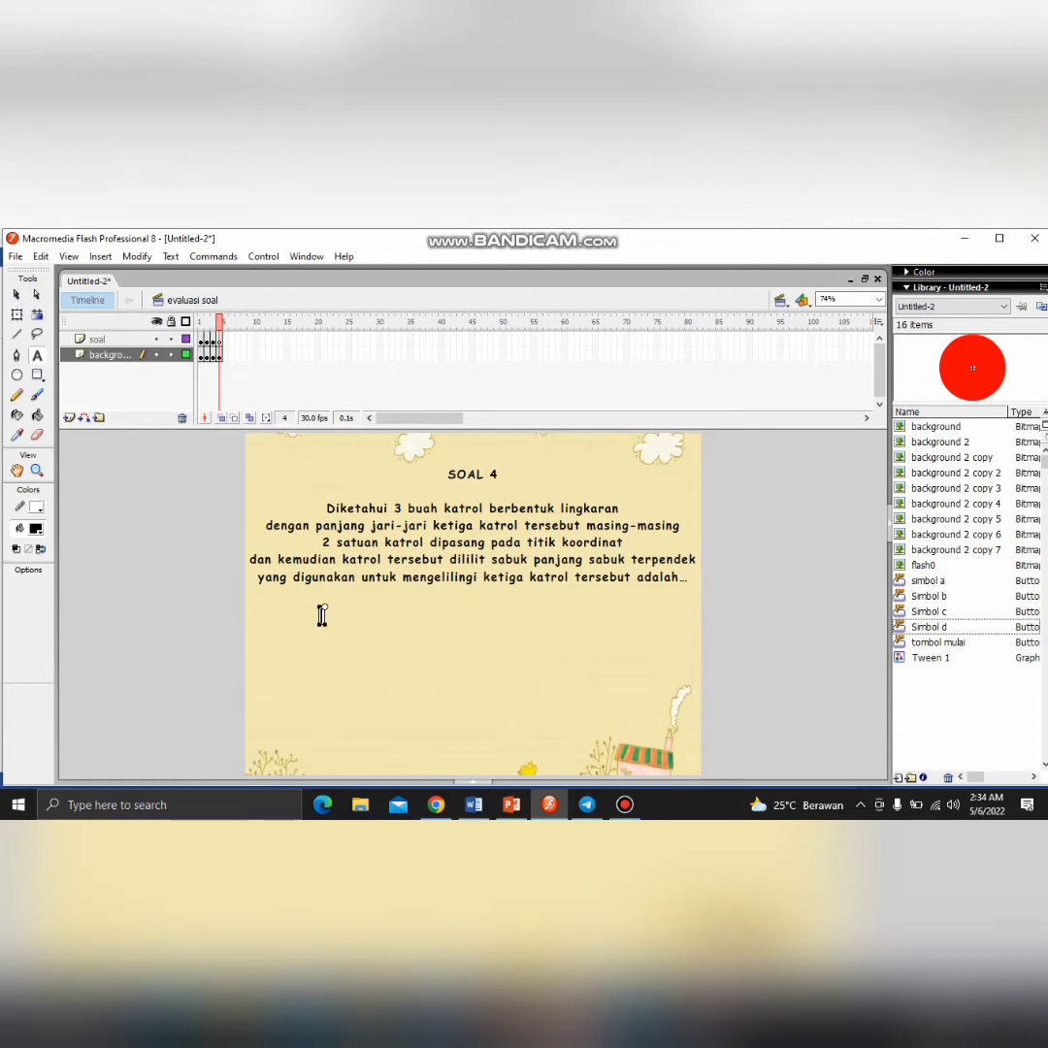
type("30")
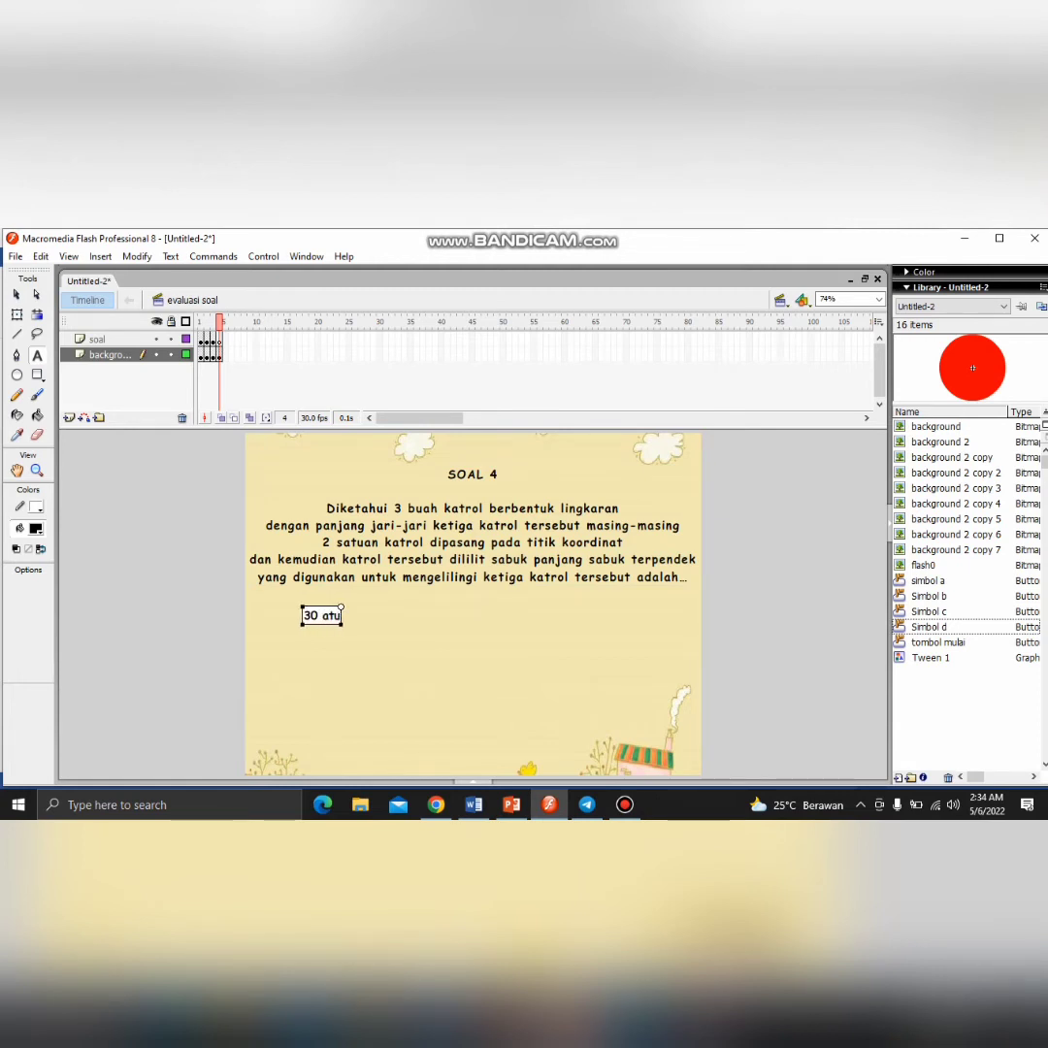
type(" satuan")
left_click(17, 293)
left_click_drag(321, 615, 360, 625)
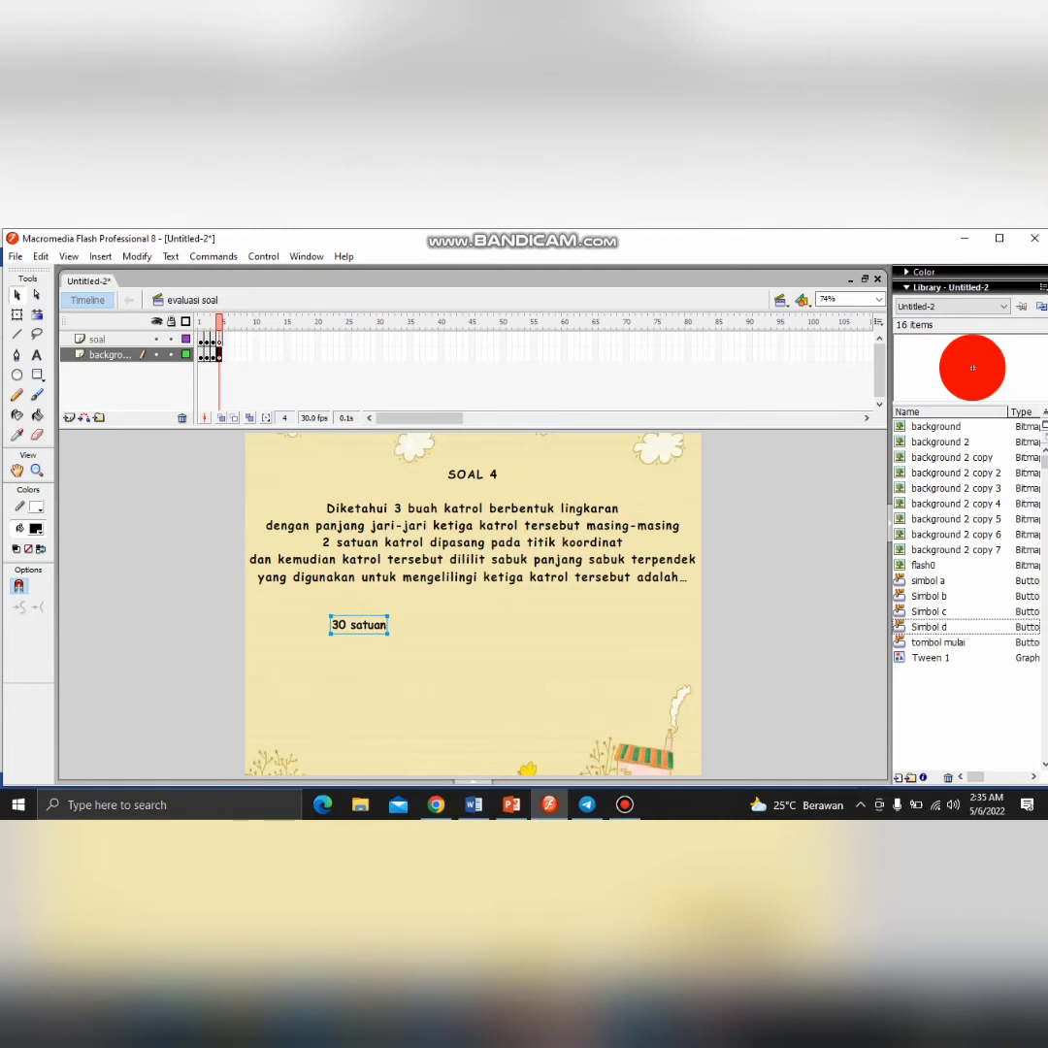
Duplicate the "30 satuan" answer three times and arrange the copies as a two-by-two grid below the question
key("ctrl+c")
key("ctrl+v")
left_click_drag(474, 604, 359, 683)
key("ctrl+v")
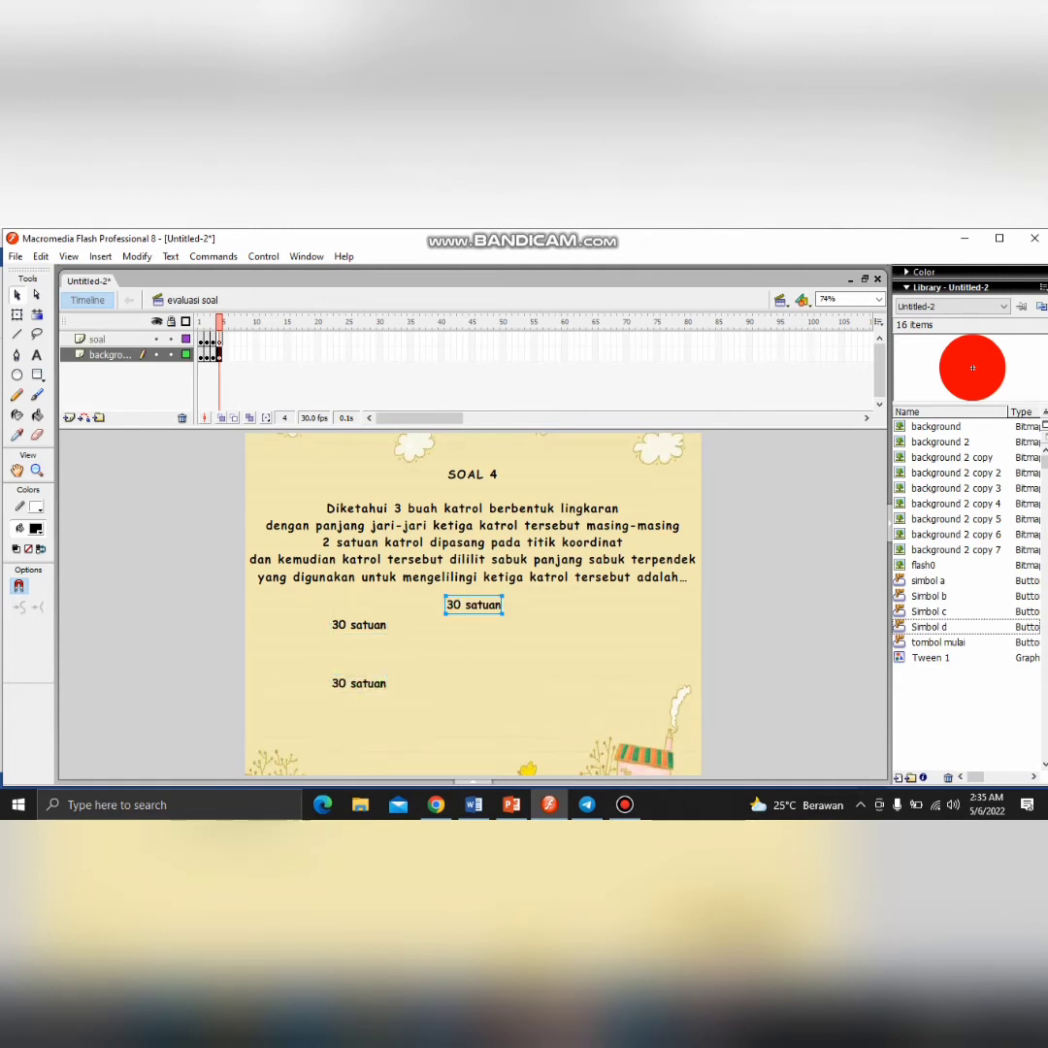
left_click_drag(474, 604, 583, 624)
key("ctrl+v")
left_click_drag(474, 605, 583, 683)
Change the lower-left answer's text to "30 + phi satuan"
double_click(382, 683)
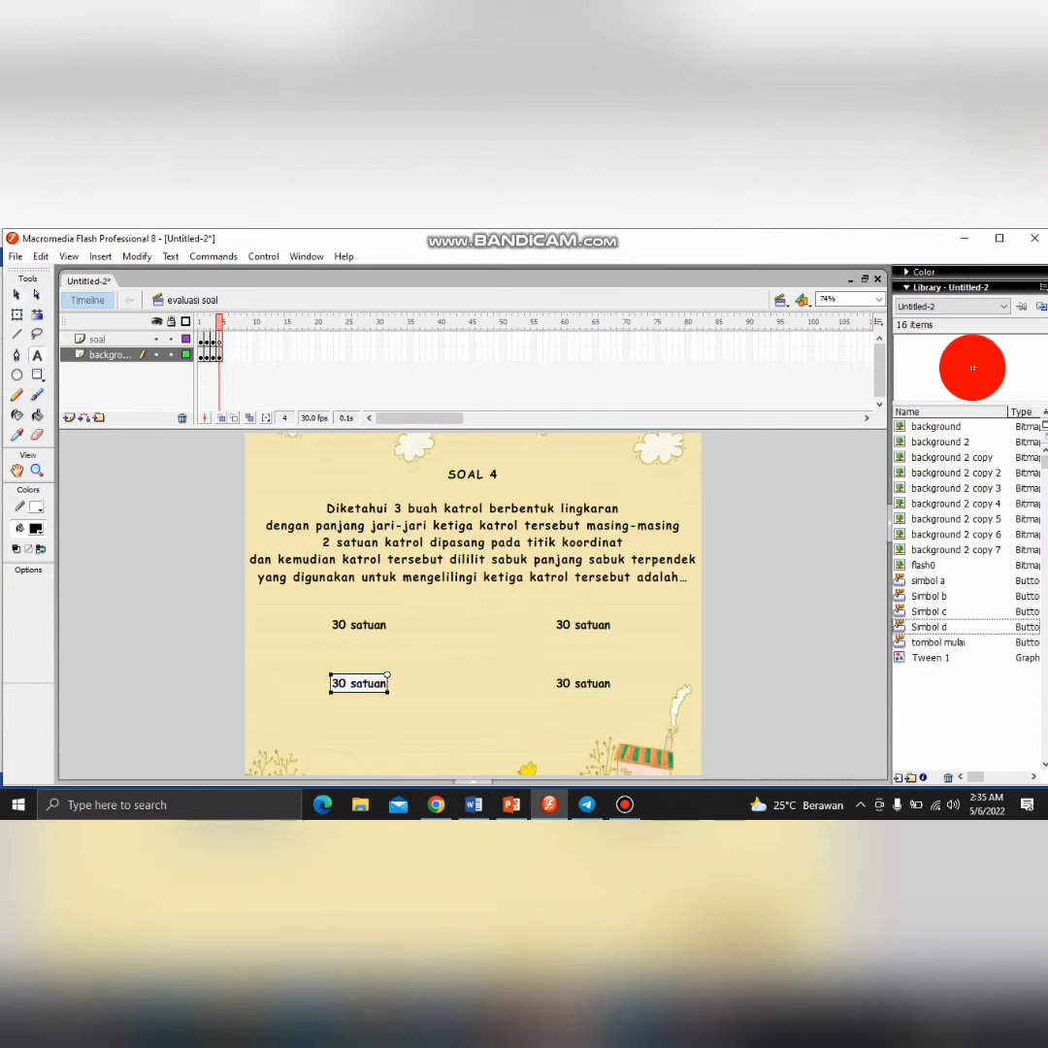
left_click(349, 683)
key("BackSpace")
type("+ ")
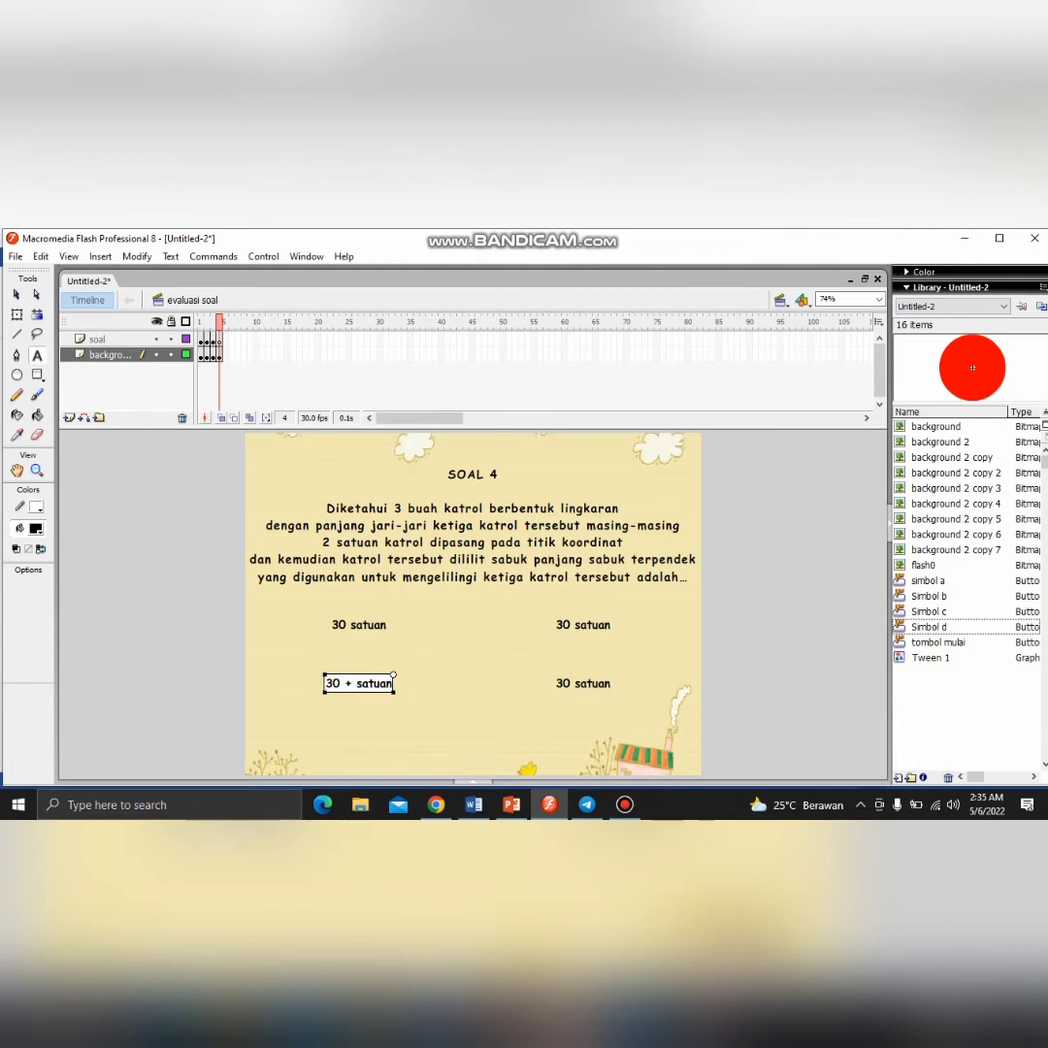
type("phi")
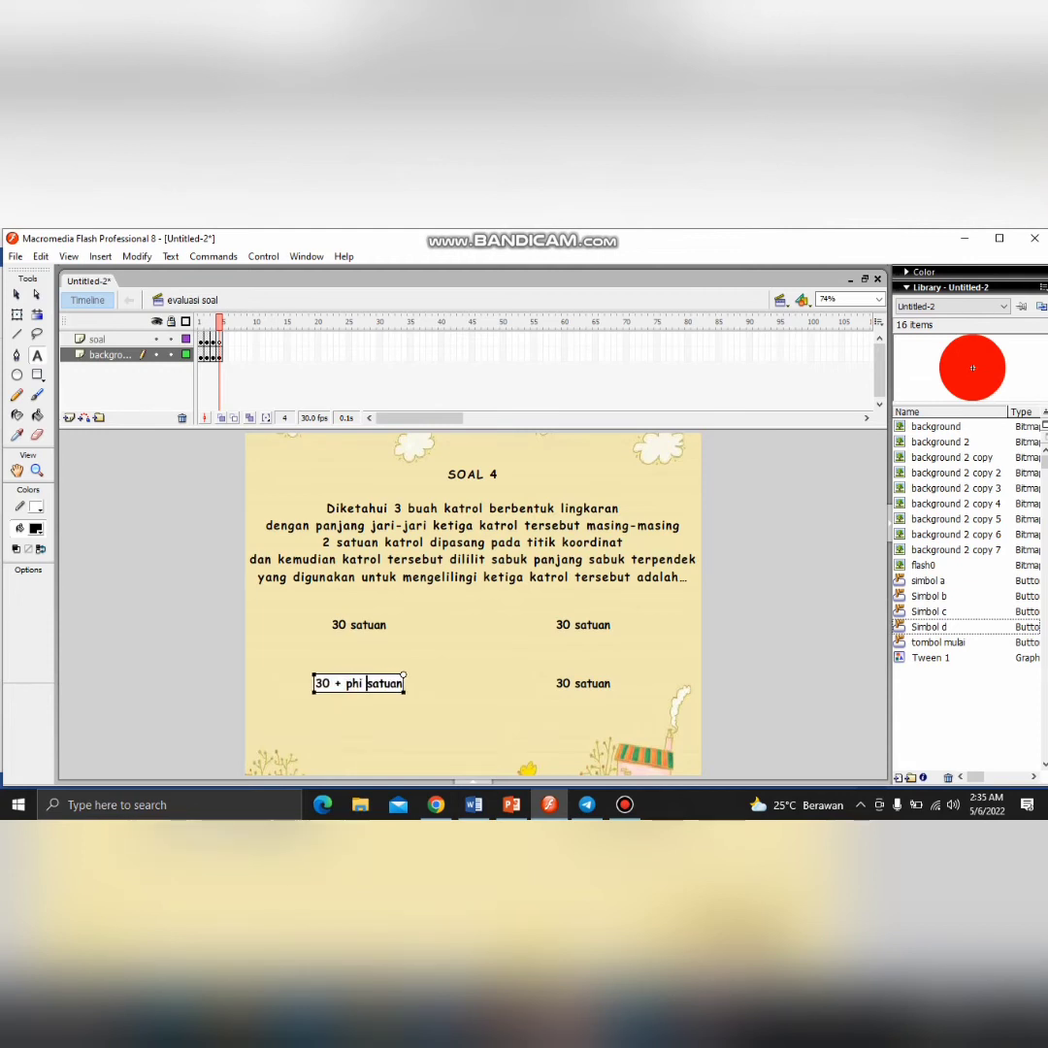
Change the upper-right answer's text to "30 + 3phi satuan"
double_click(577, 624)
left_click(573, 625)
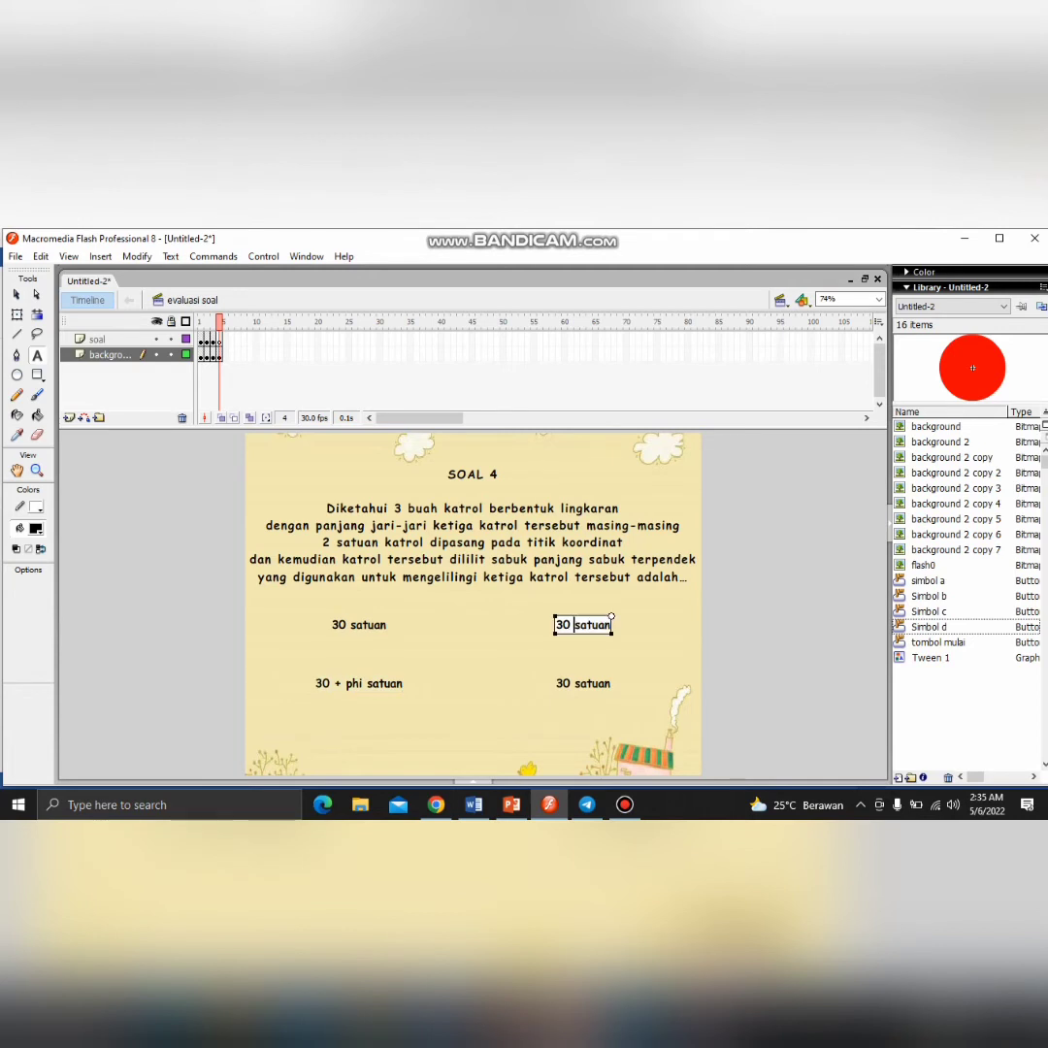
type("+ 2")
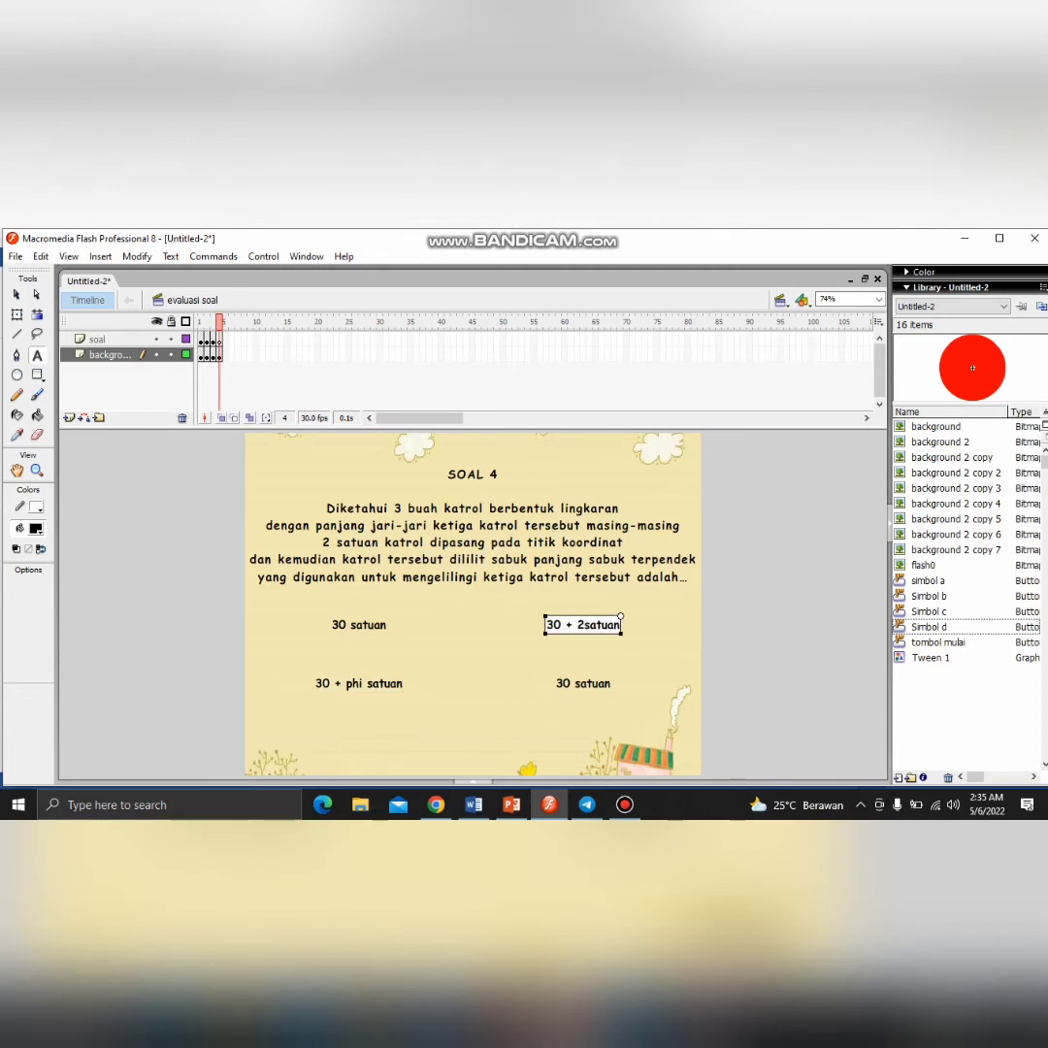
type("phi")
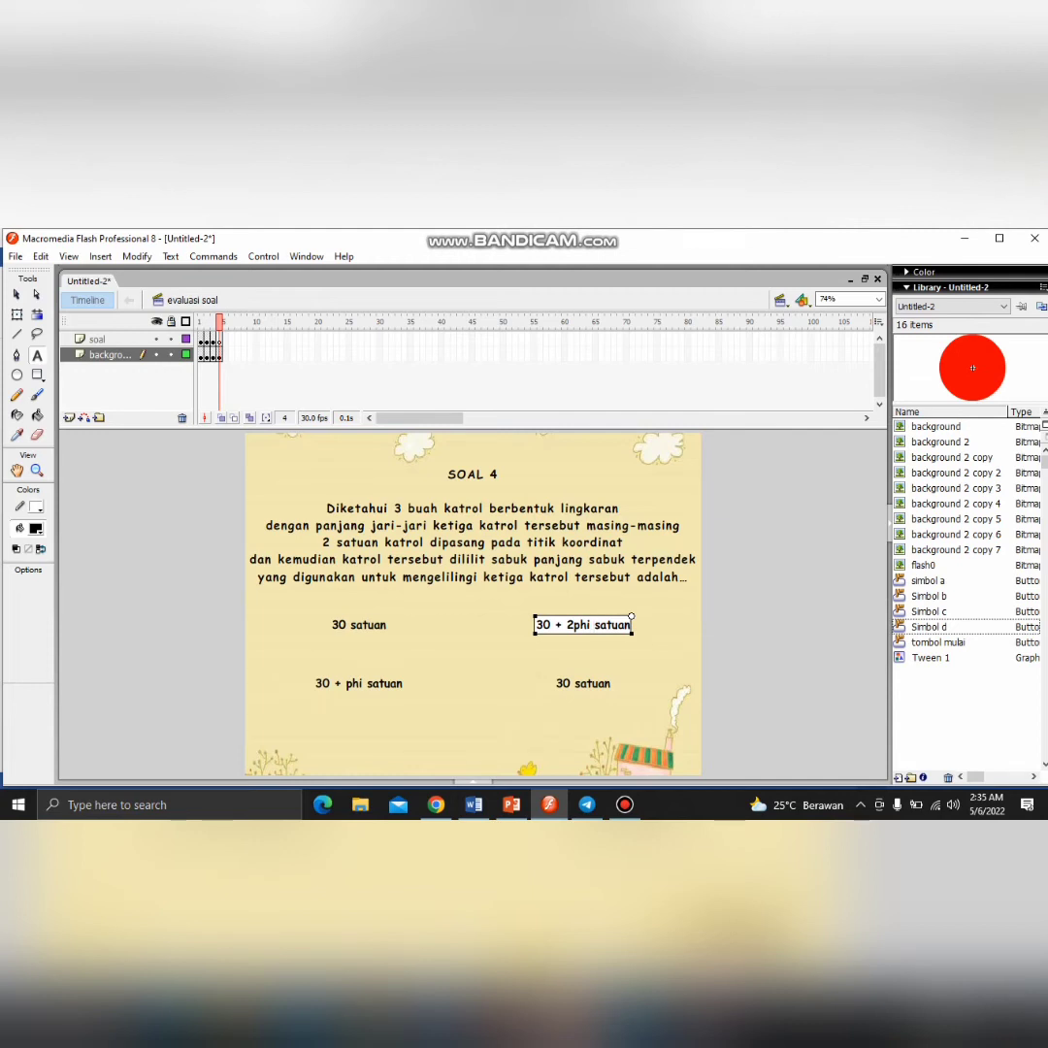
key("BackSpace")
type("3")
Change the lower-right answer's text to "30 + 4phi satuan"
left_click(570, 683)
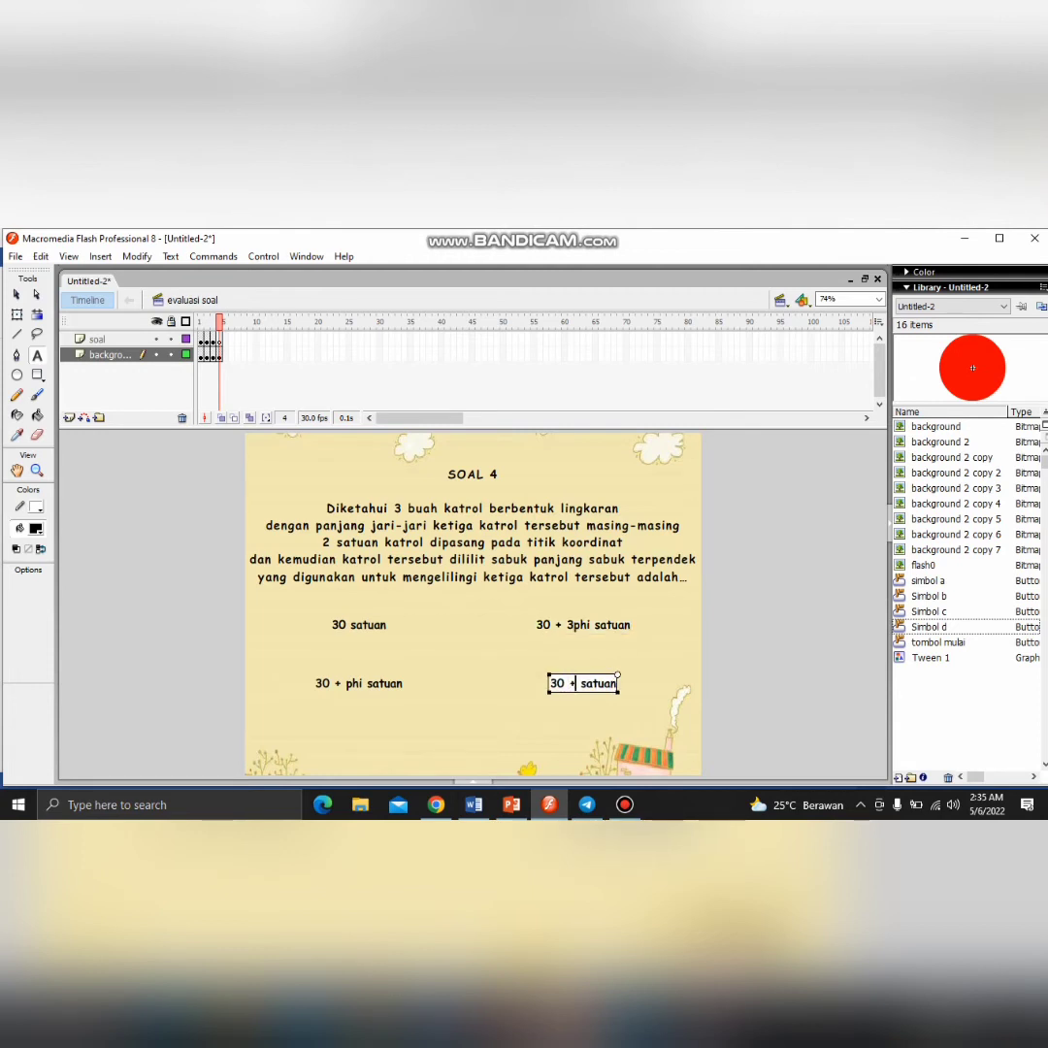
type("+")
type(" 4p")
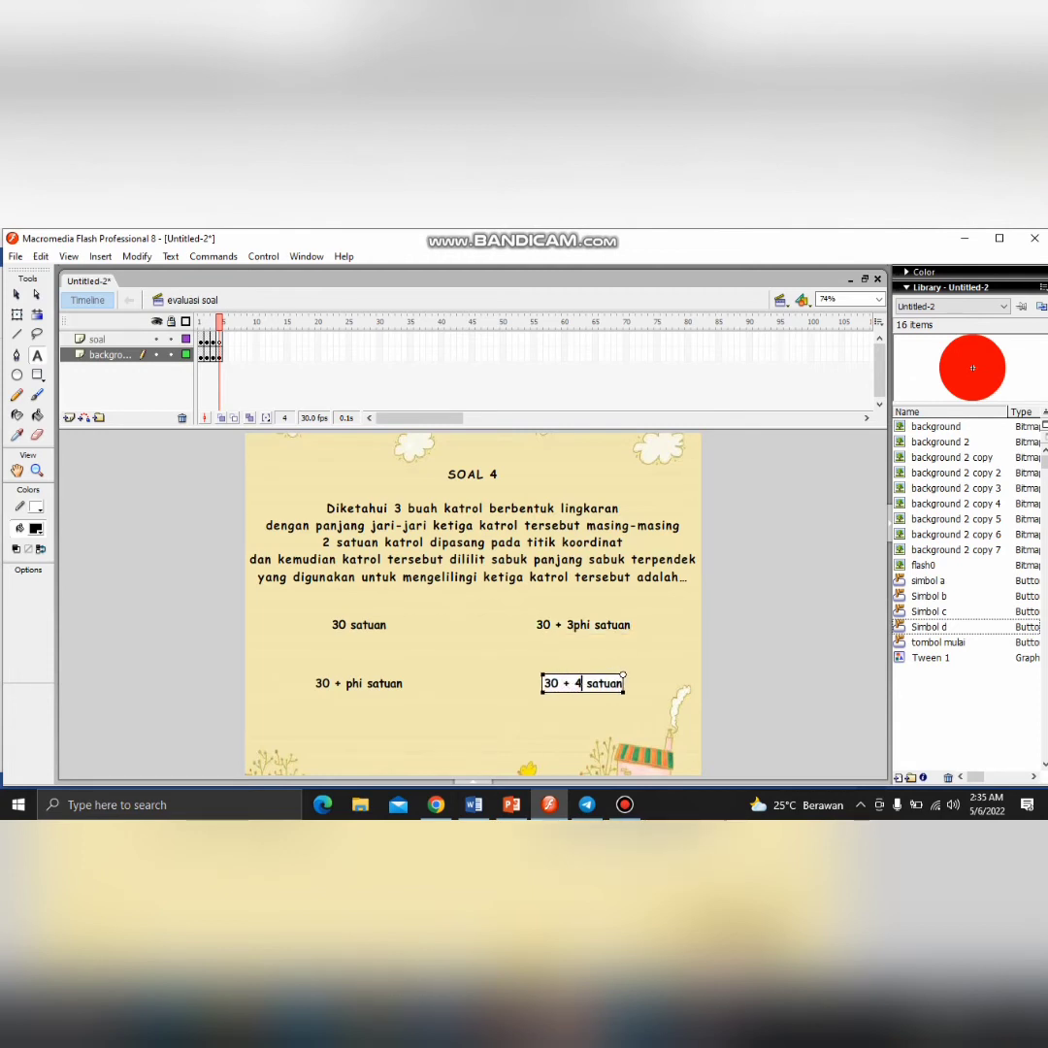
type("hi")
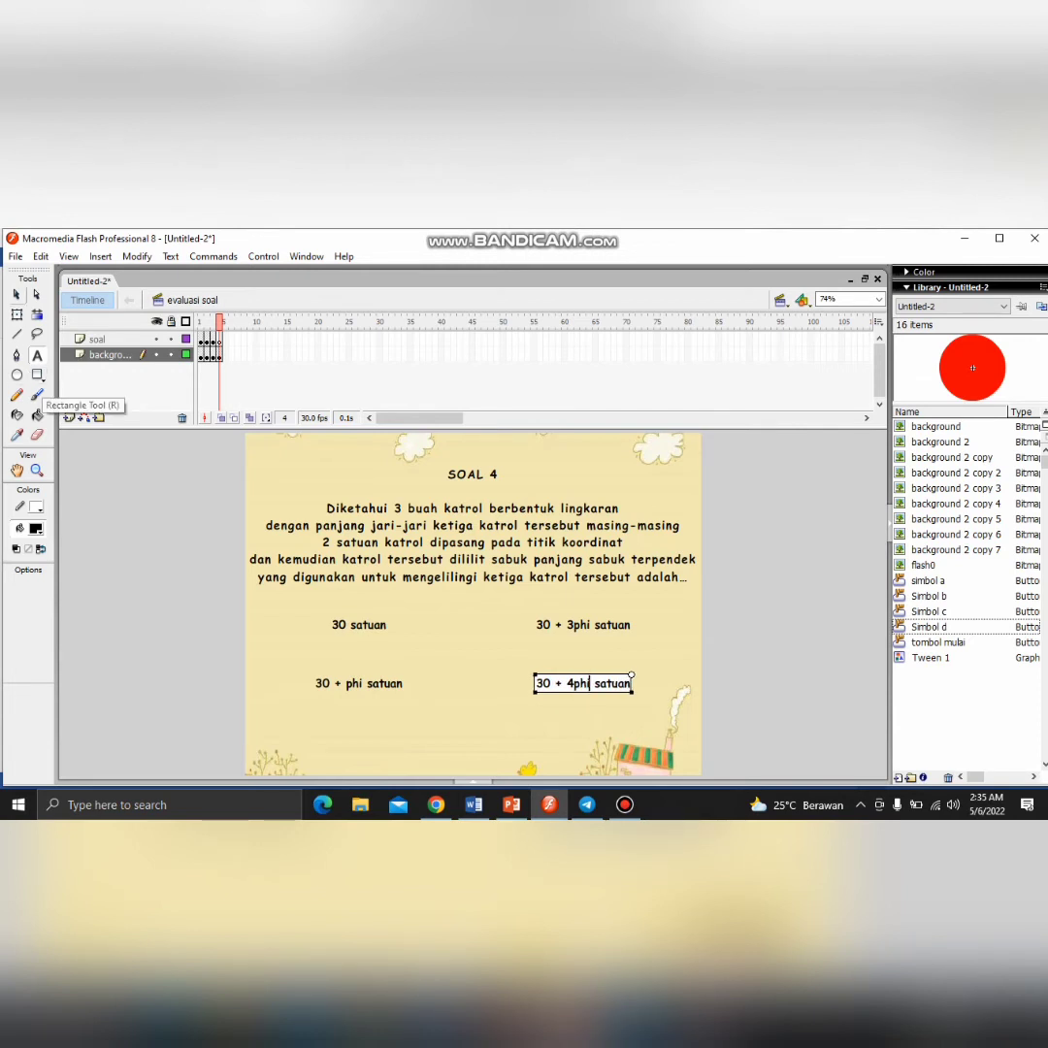
Place a red Simbol d button in front of each of the four answers, shifting the lower-left answer to make room
left_click(16, 295)
left_click_drag(928, 627, 313, 624)
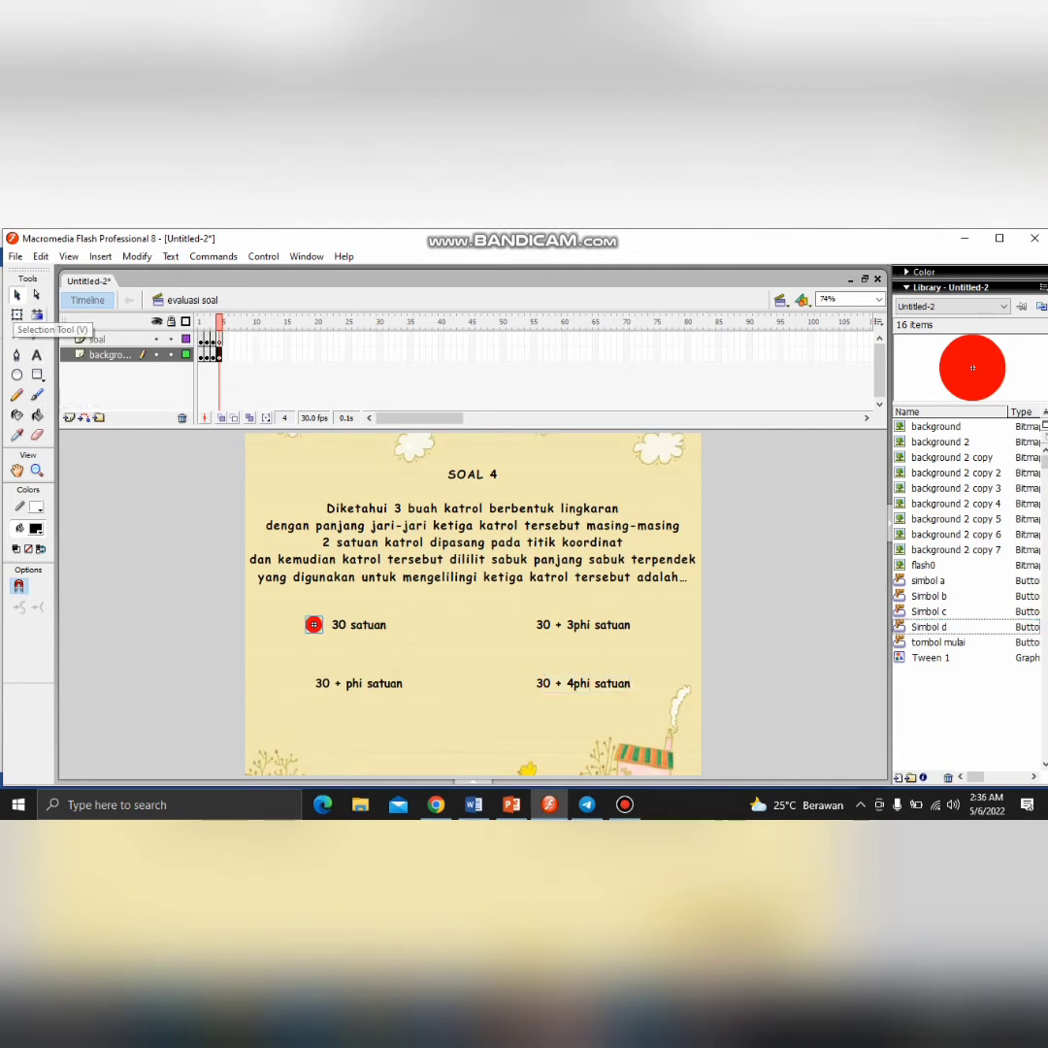
left_click_drag(358, 684, 375, 684)
key("ctrl+v")
key("ctrl+v")
left_click_drag(473, 604, 514, 683)
key("ctrl+v")
Label the four red answer buttons a, b, c and d in white text, with a and b in the left column
left_click(37, 355)
left_click_drag(472, 781, 473, 661)
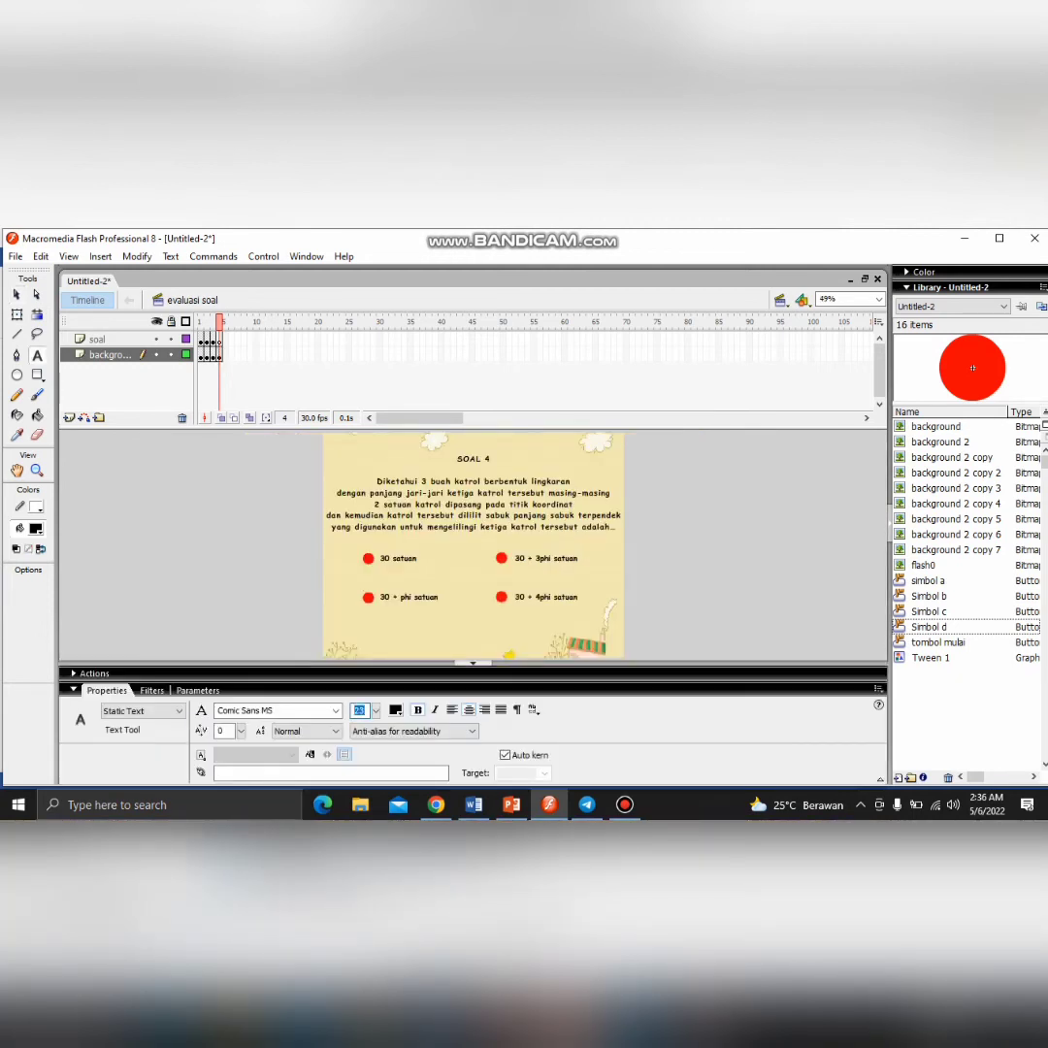
key("ctrl+F3")
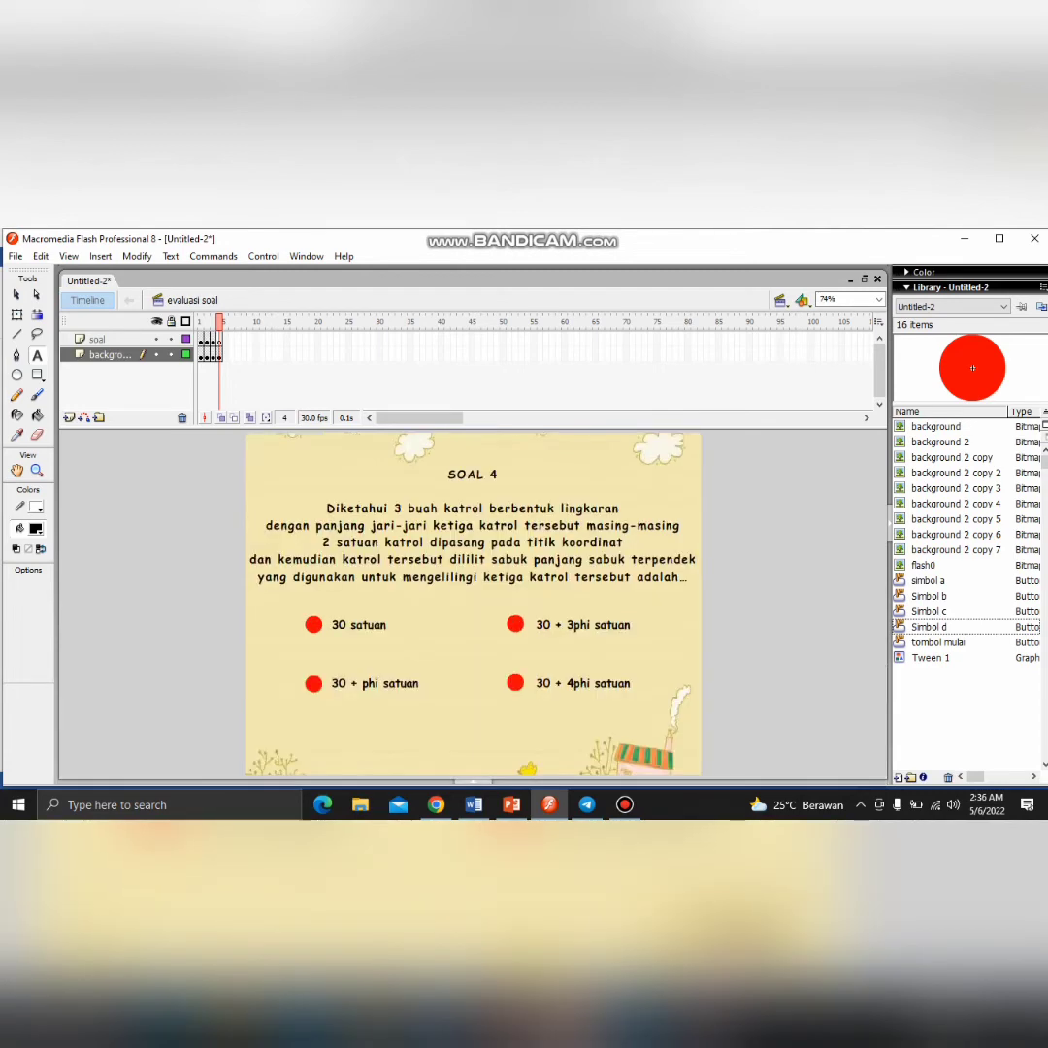
left_click(36, 529)
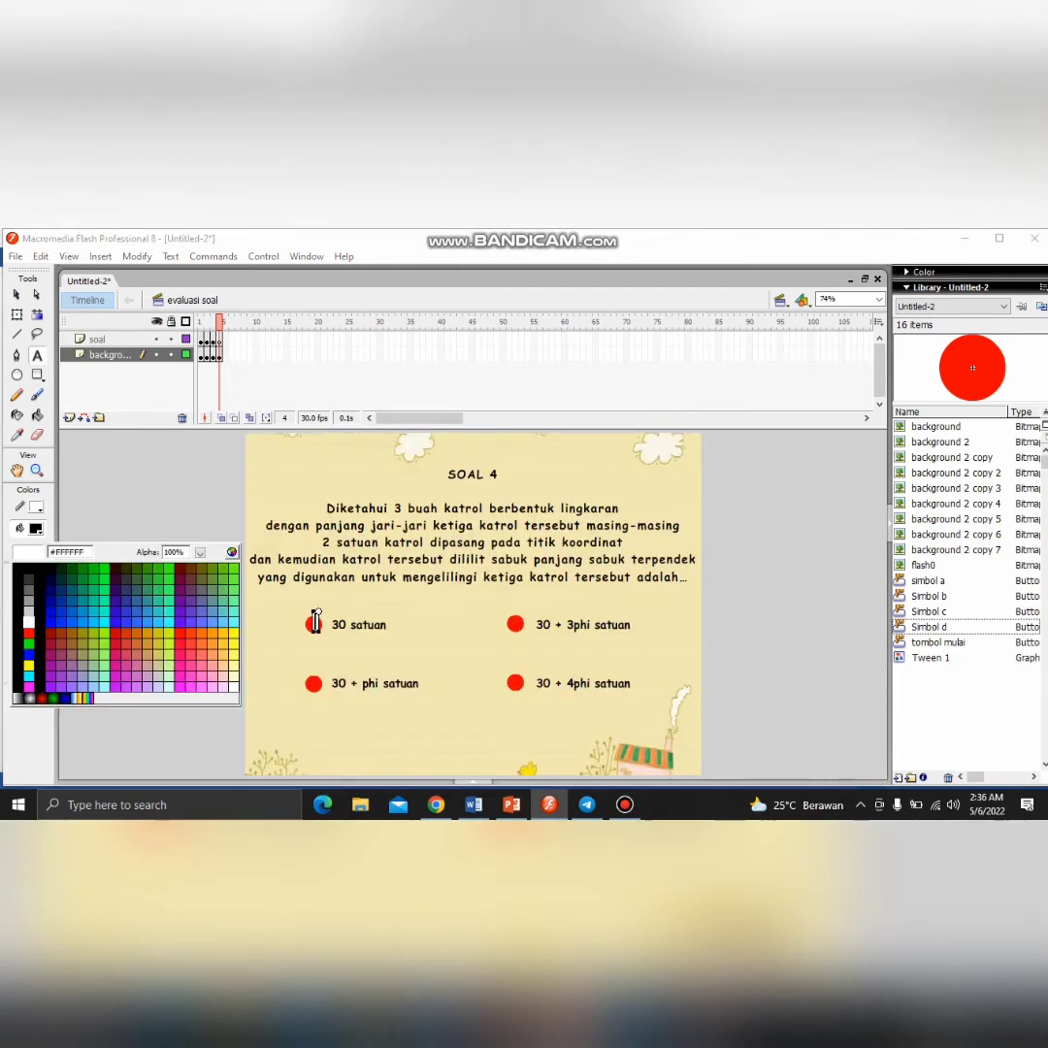
left_click(28, 626)
type("a")
left_click(314, 676)
type("b")
left_click(513, 622)
type("c")
left_click(517, 678)
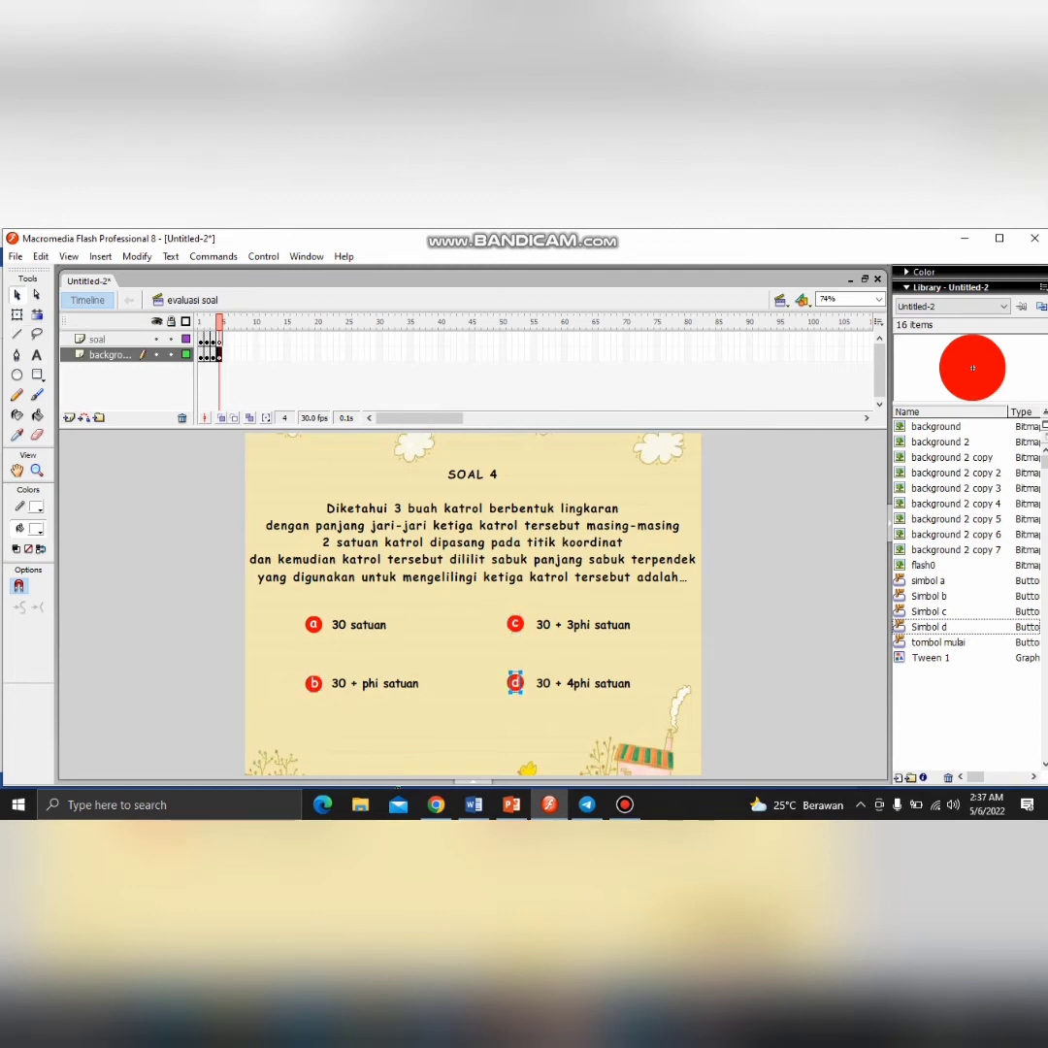
Add goto actions to answer buttons a and b so that releasing them moves to the next frame
right_click(308, 630)
left_click(350, 540)
double_click(117, 445)
left_click(811, 459)
left_click(310, 511)
left_click(473, 370)
right_click(310, 685)
left_click(349, 594)
double_click(117, 446)
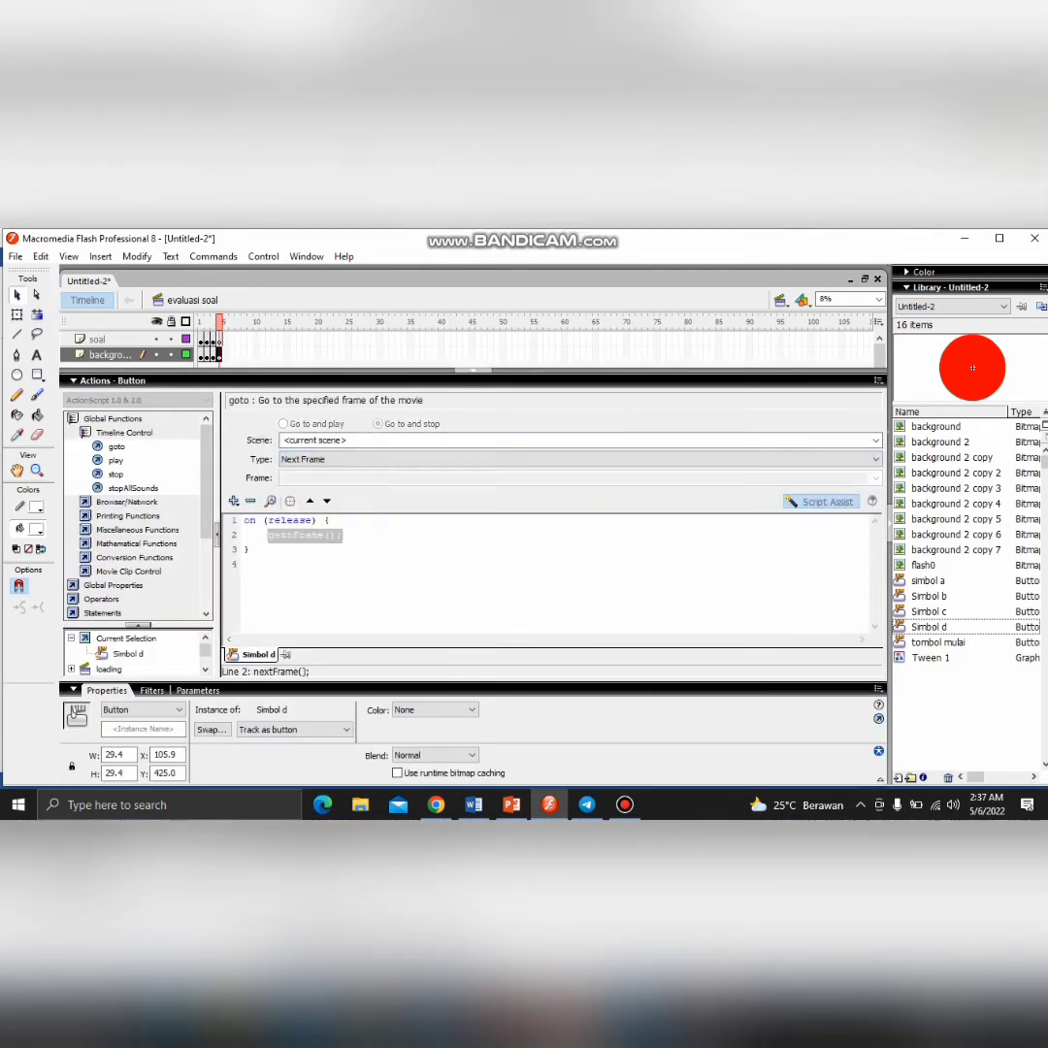
key("F9")
Add next-frame goto actions to answer buttons c and d, and test the movie
left_click(515, 623)
key("F9")
double_click(116, 446)
key("F9")
left_click(515, 683)
key("F9")
double_click(116, 446)
left_click(811, 458)
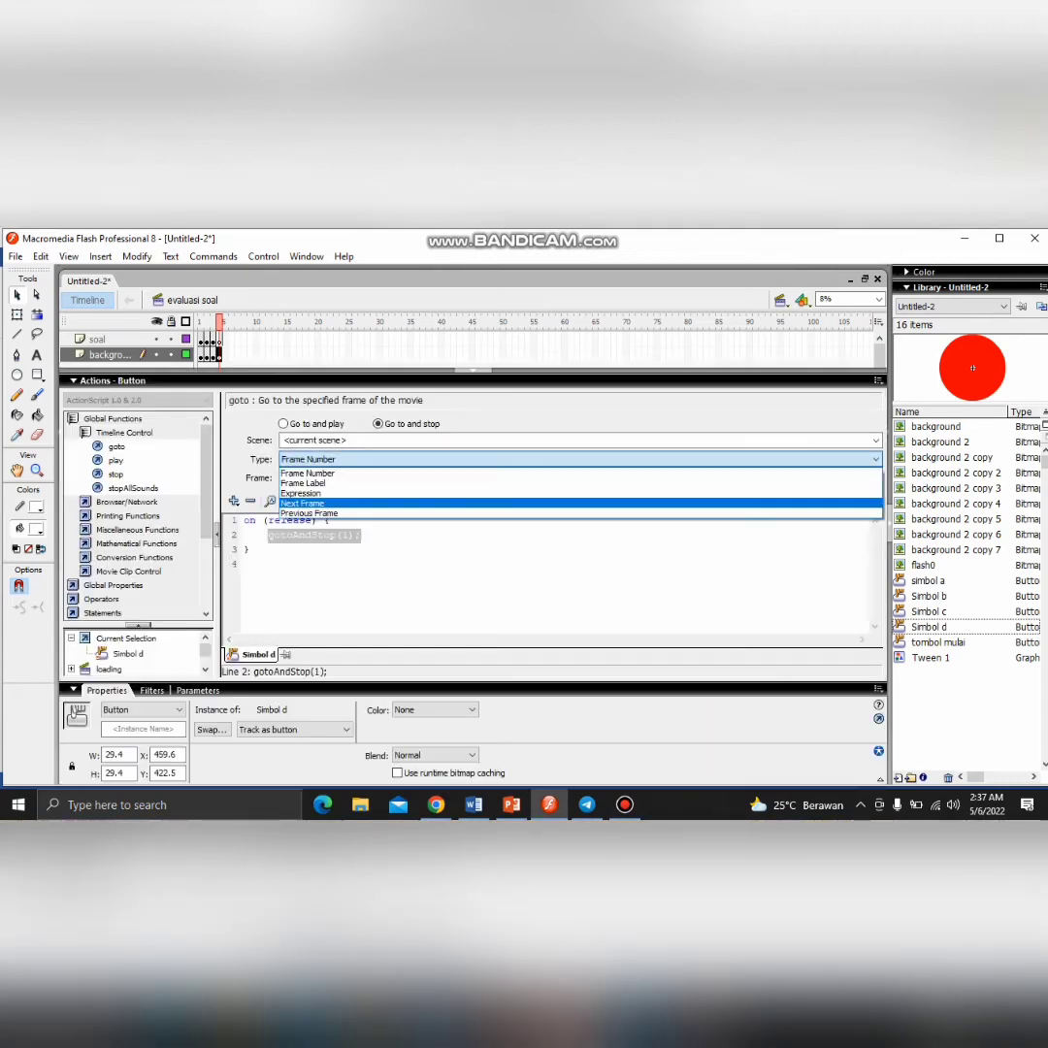
left_click(310, 504)
key("F9")
key("ctrl+Return")
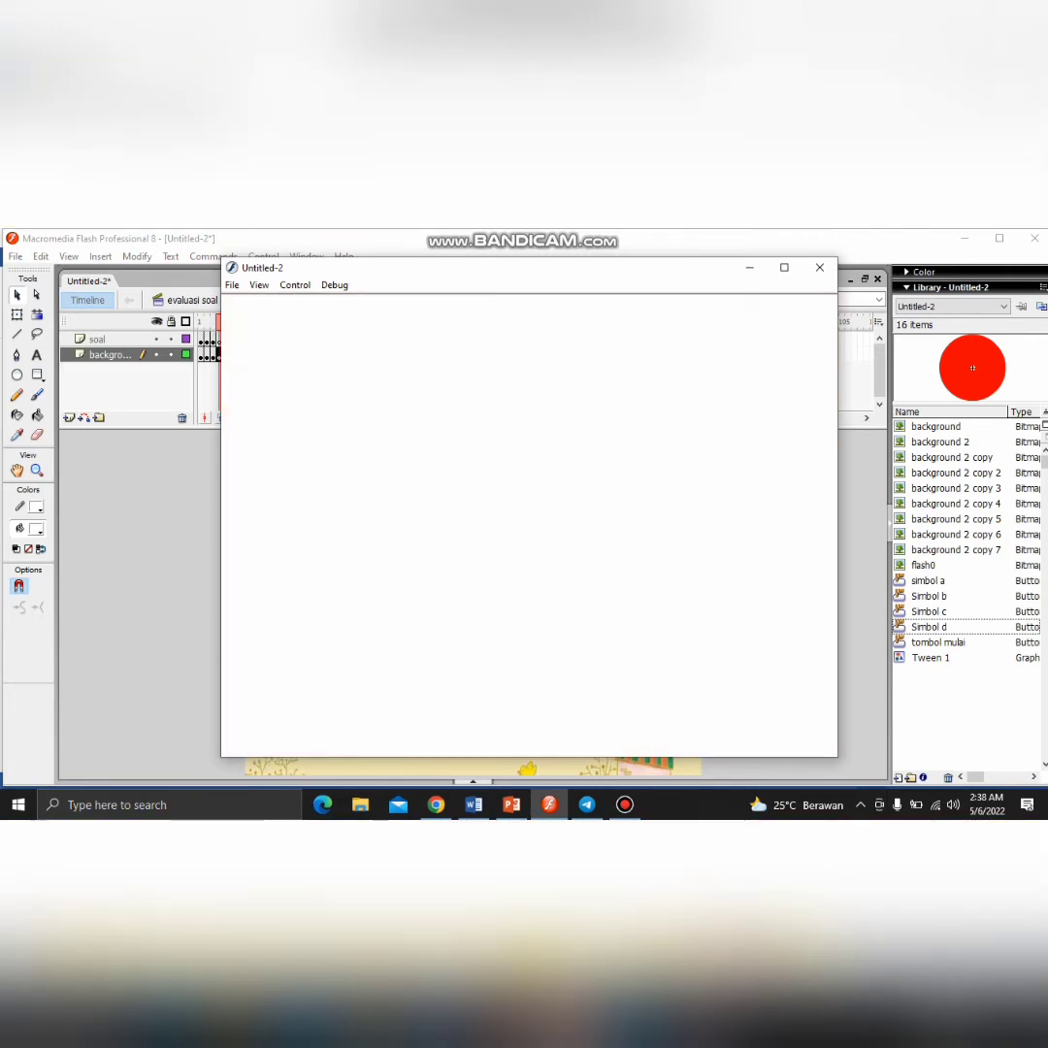
left_click(819, 266)
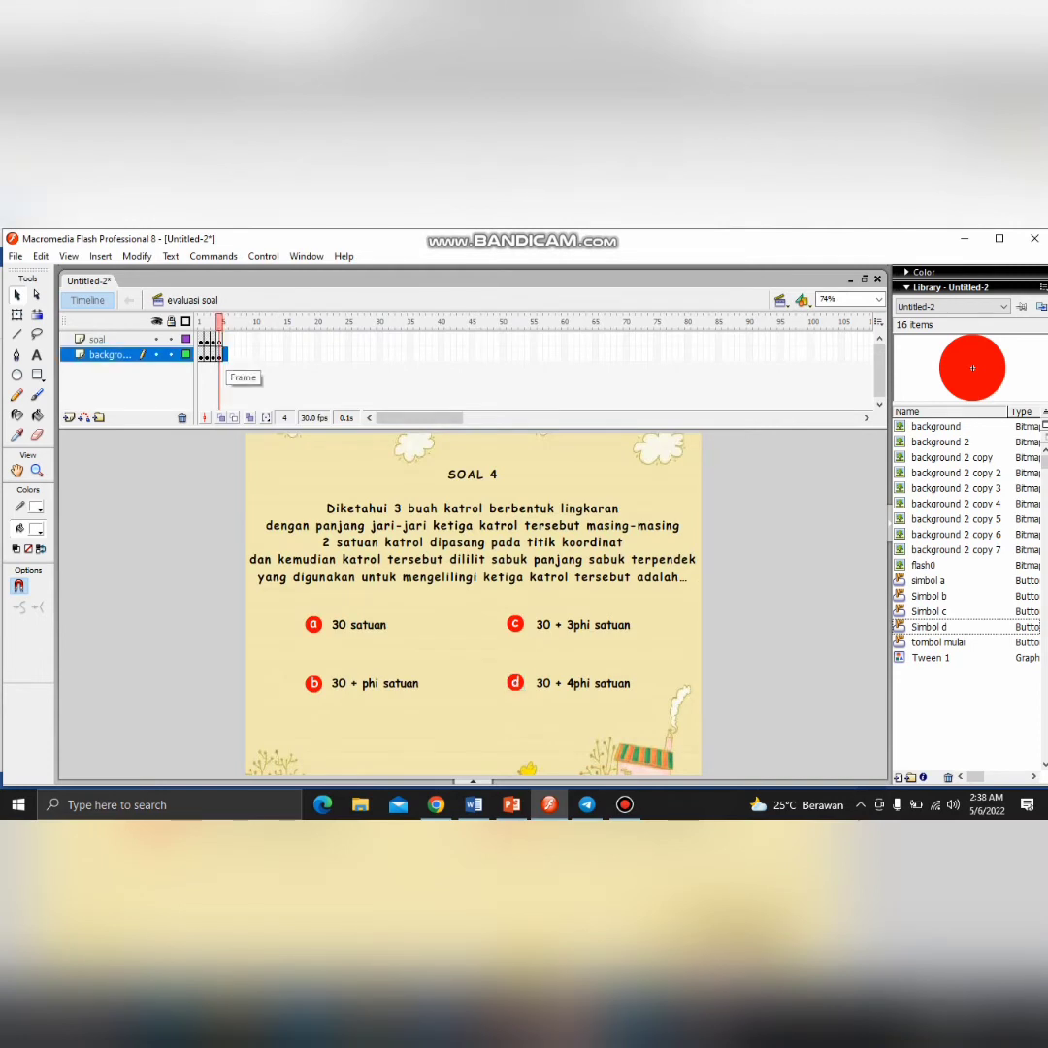
Insert blank keyframes at frame 5 on both the background and soal layers
right_click(223, 356)
left_click(295, 444)
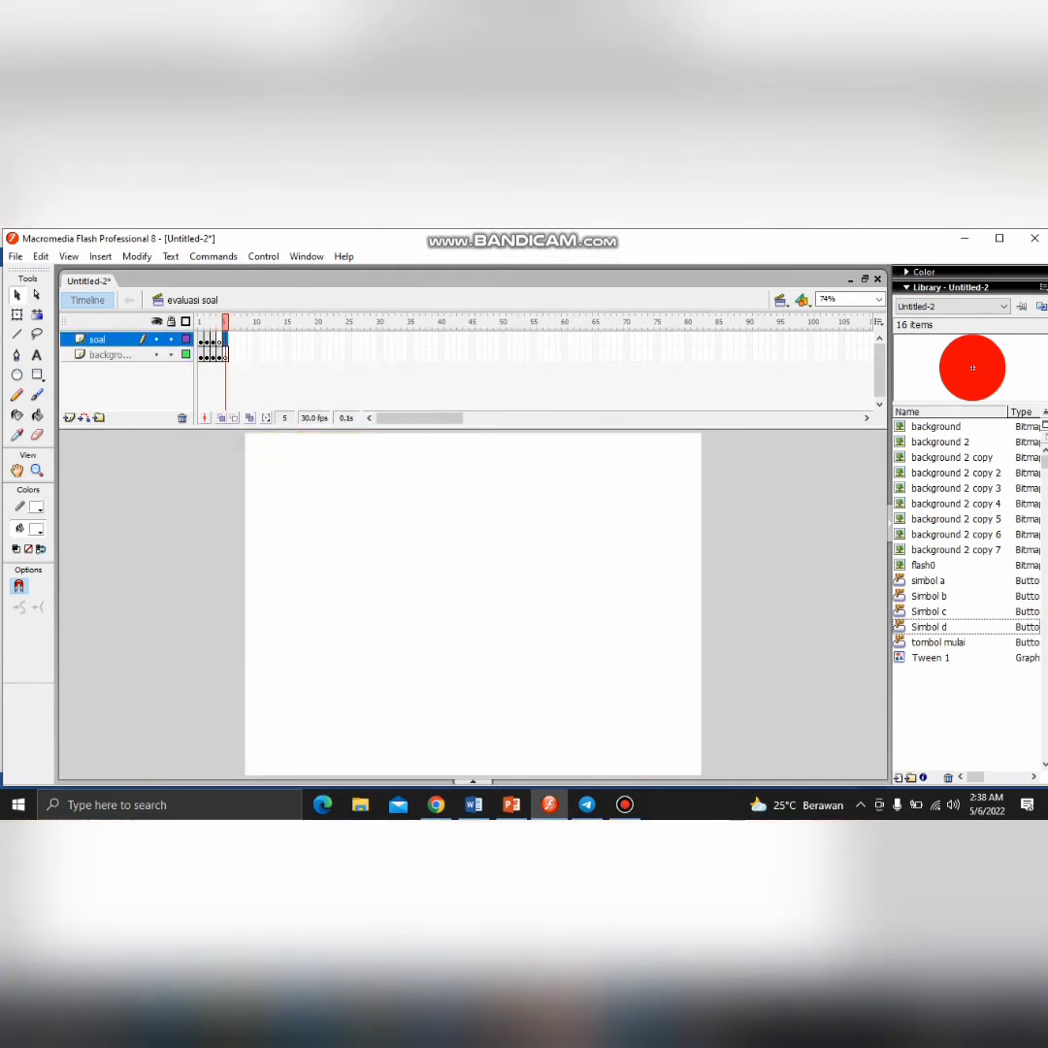
right_click(224, 339)
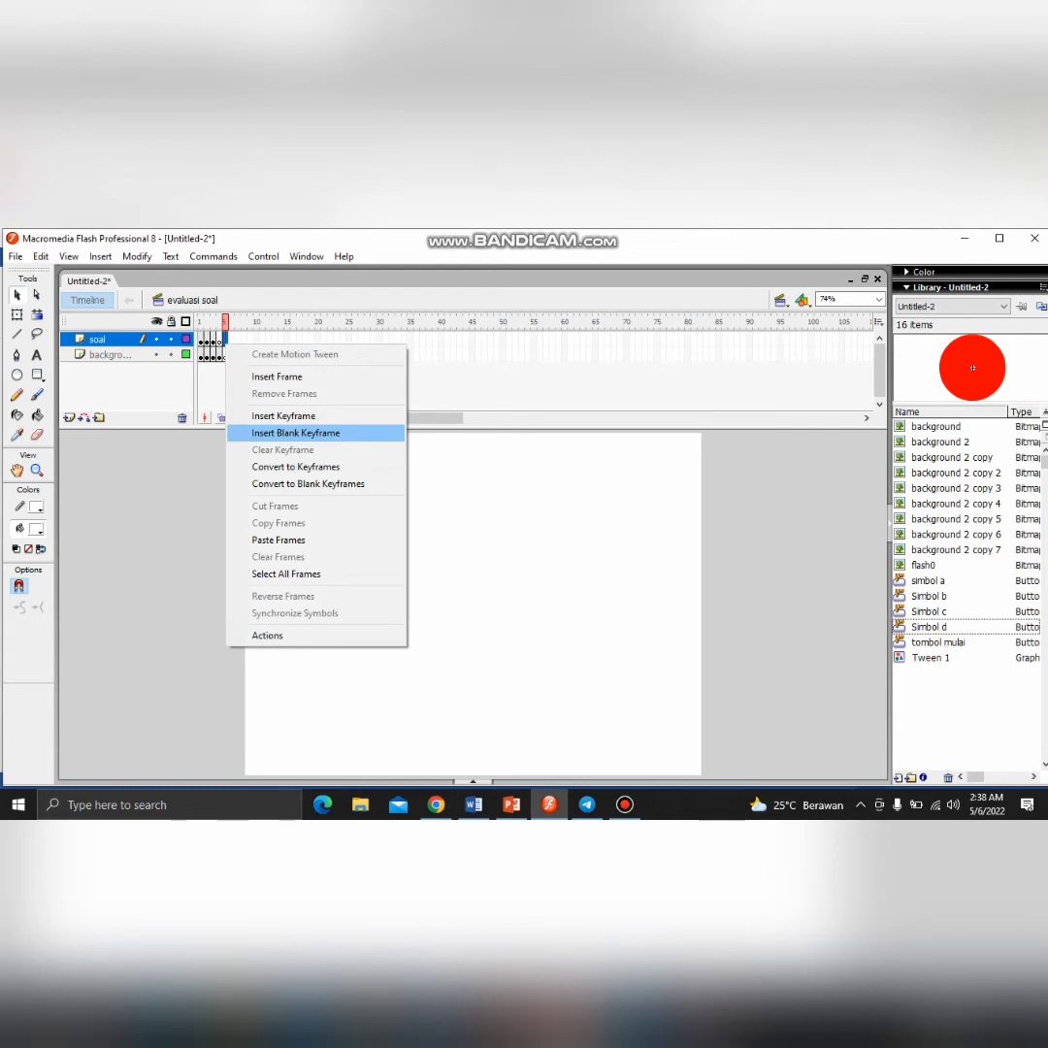
left_click(296, 433)
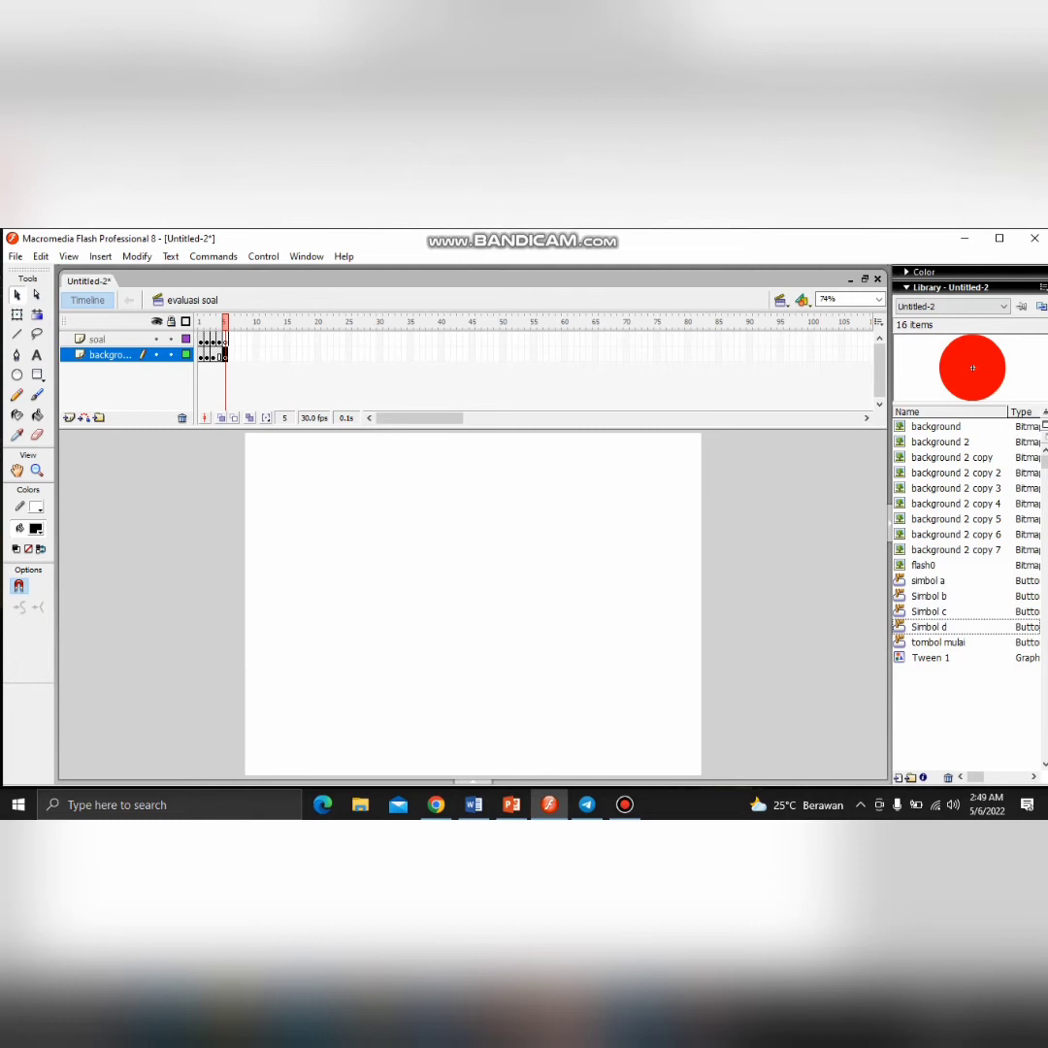
Import the "background 2" image onto frame 5 of the background layer without replacing existing library items
left_click(14, 256)
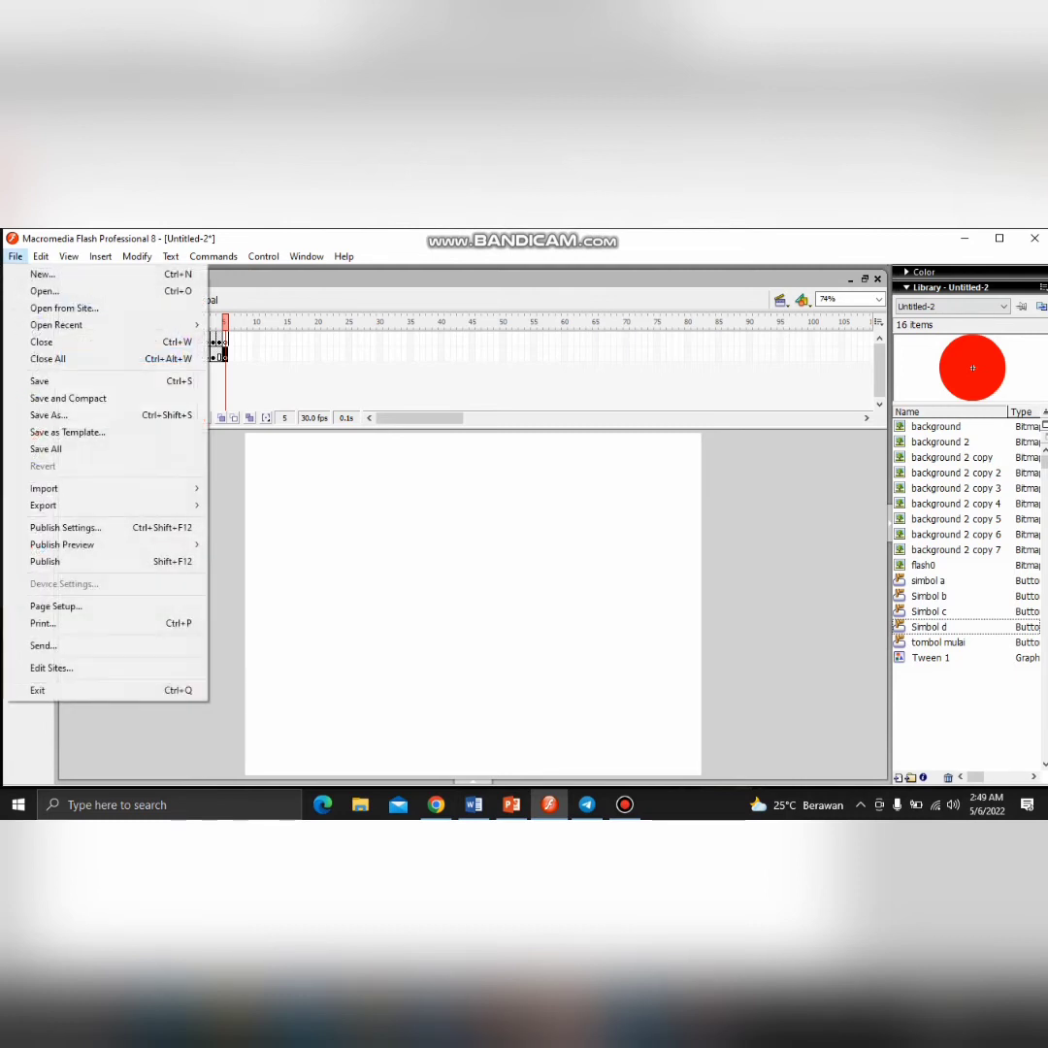
mouse_move(107, 488)
left_click(264, 488)
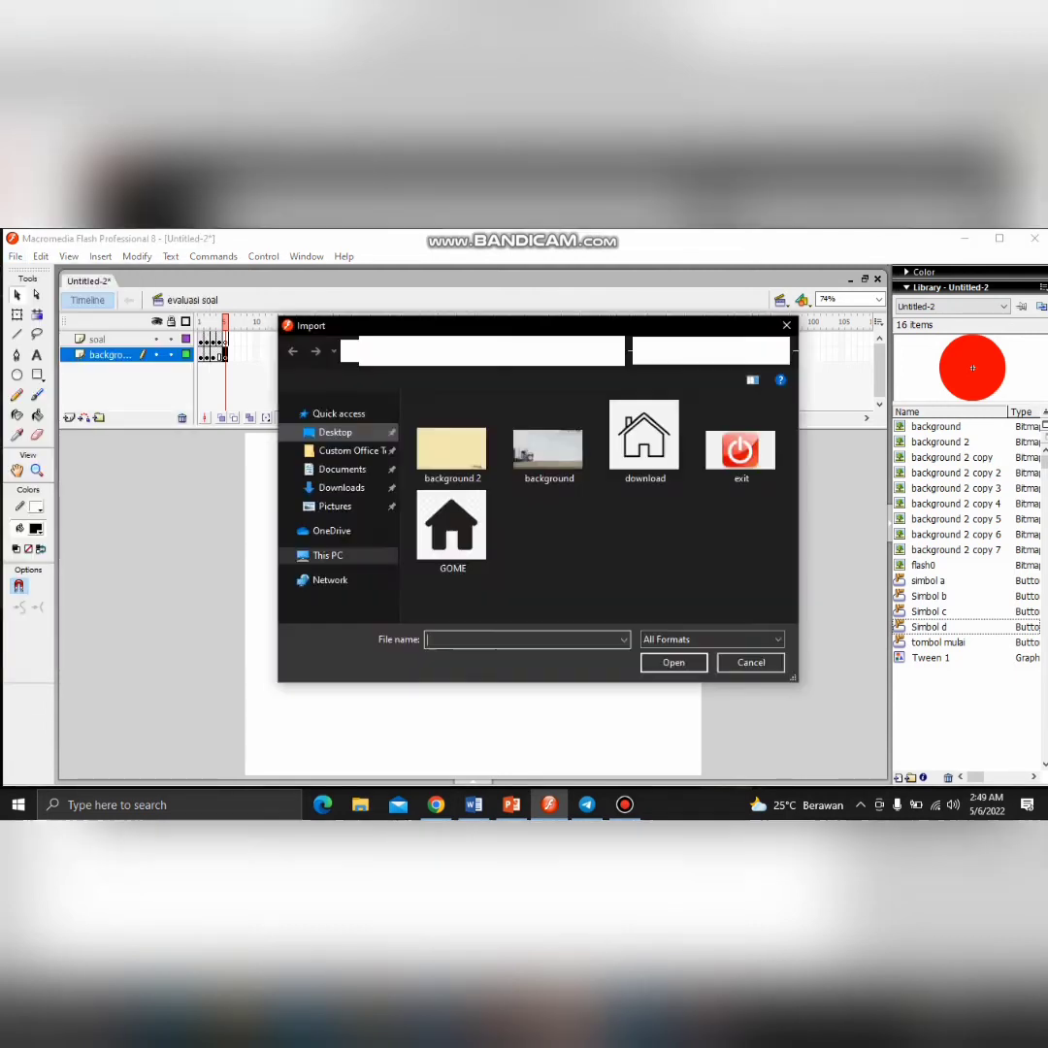
left_click(674, 662)
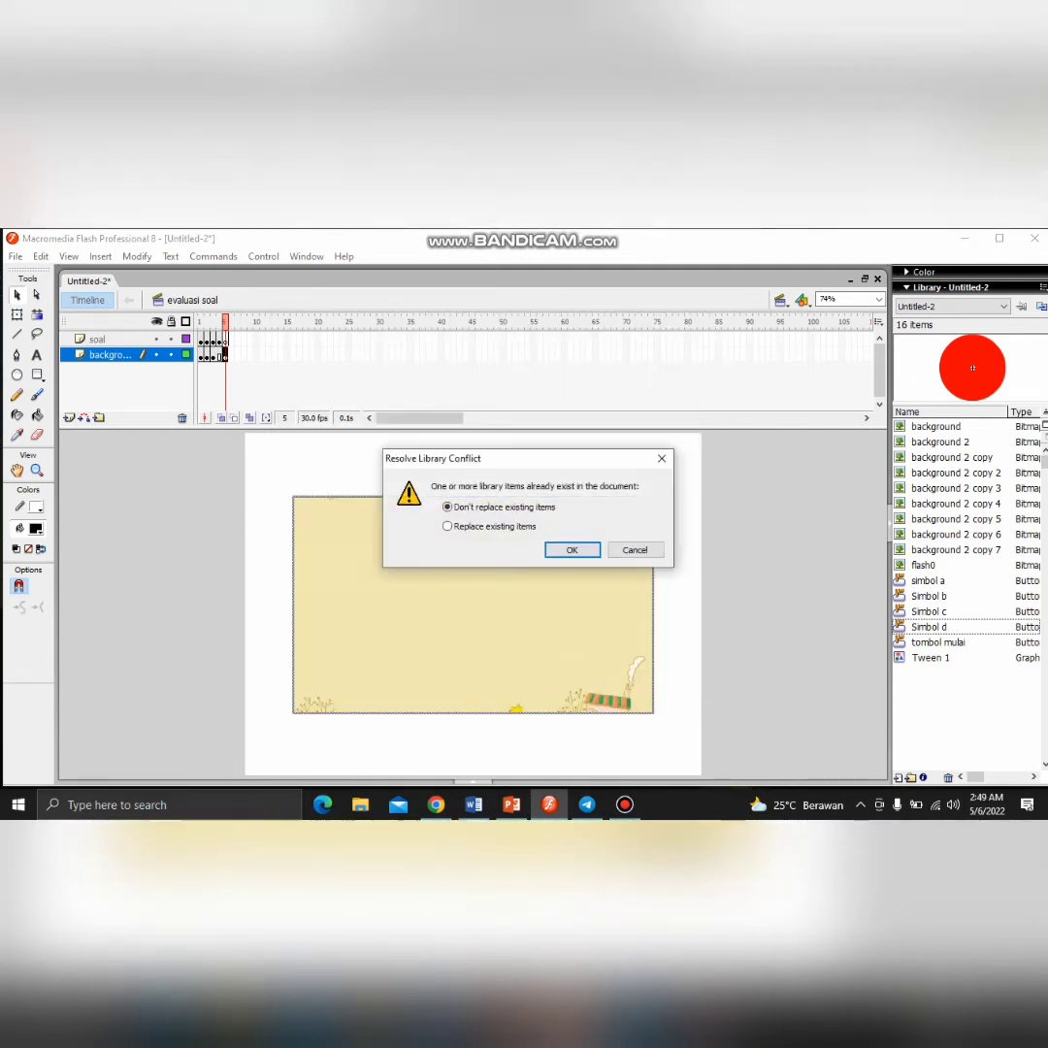
left_click(572, 550)
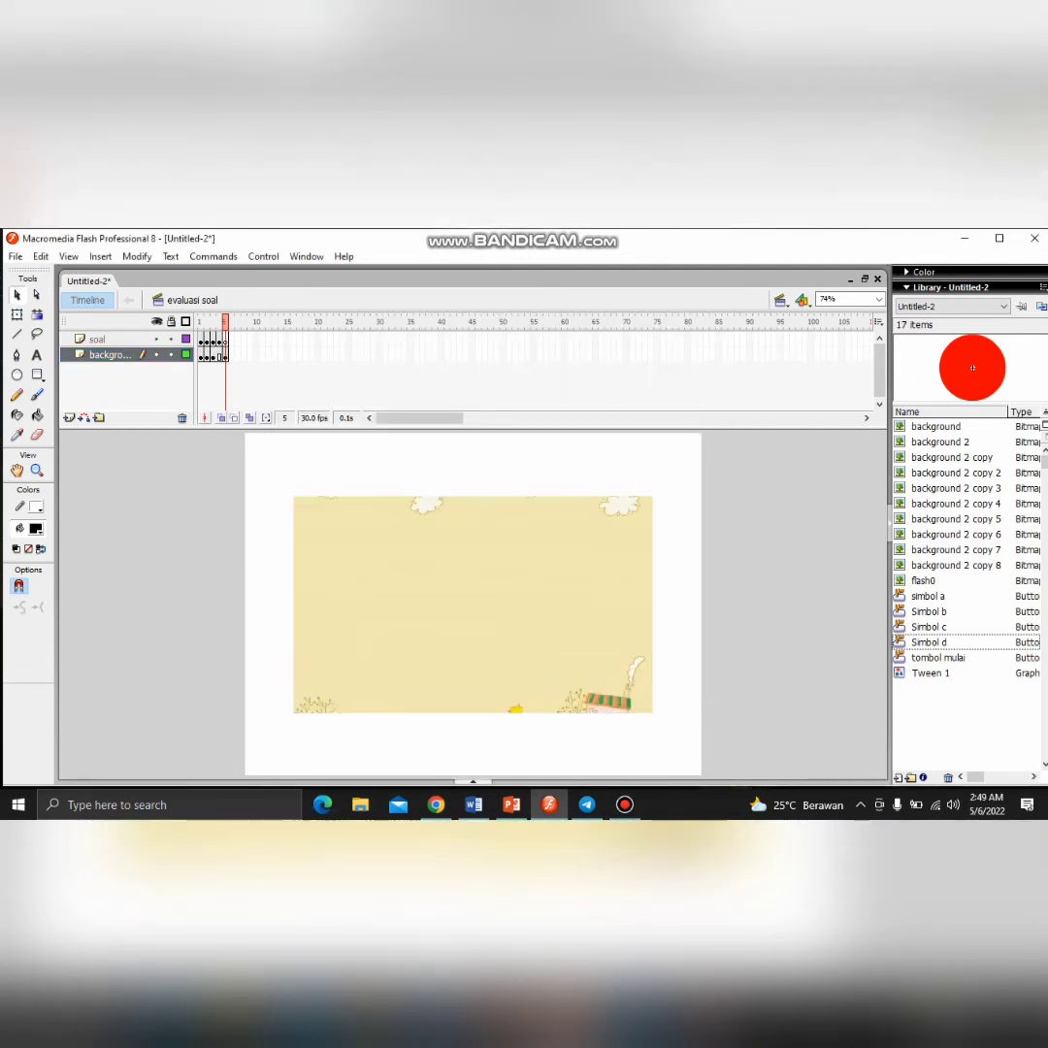
Set the frame 5 background image to 800 by 600 at X 0, Y 0
key("ctrl+F3")
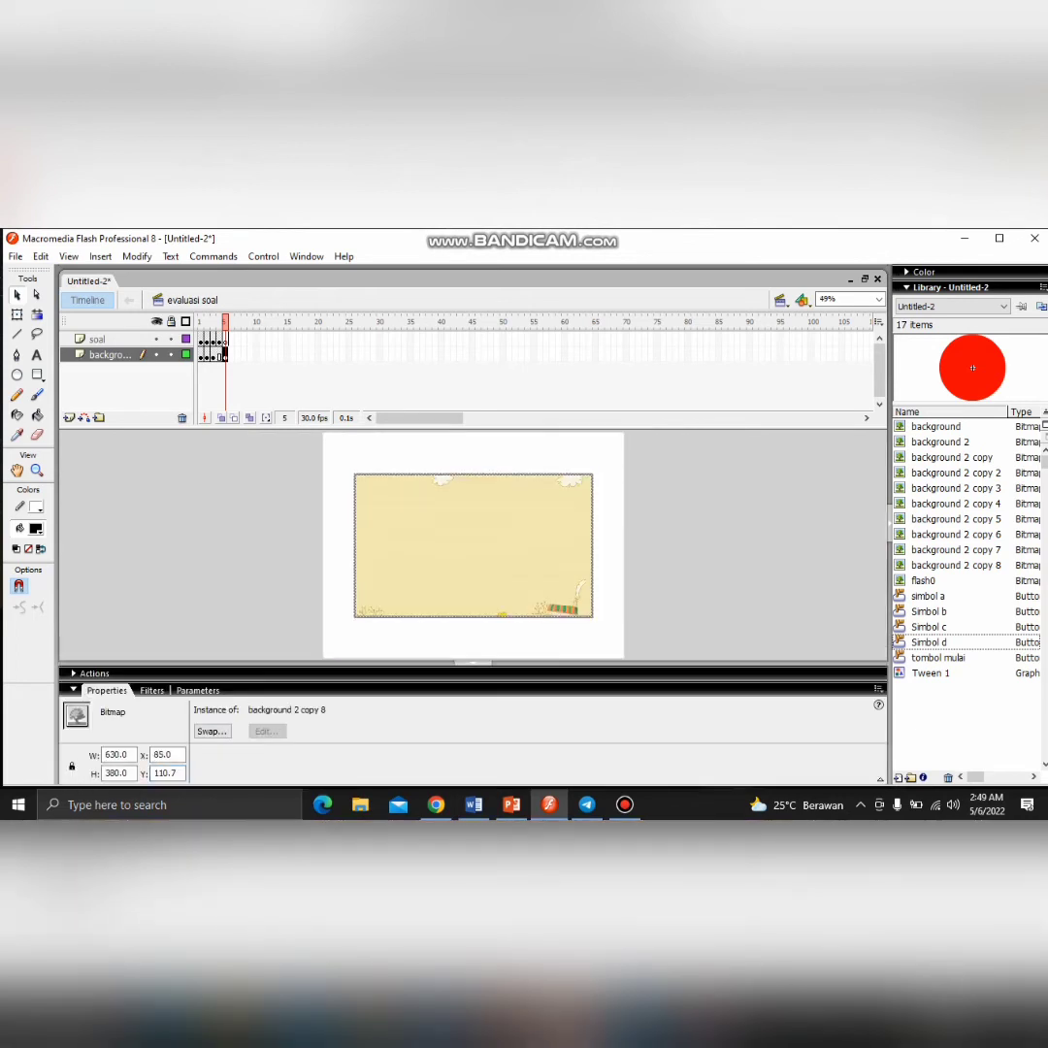
double_click(118, 754)
type("800")
key("Tab")
type("600")
key("Tab")
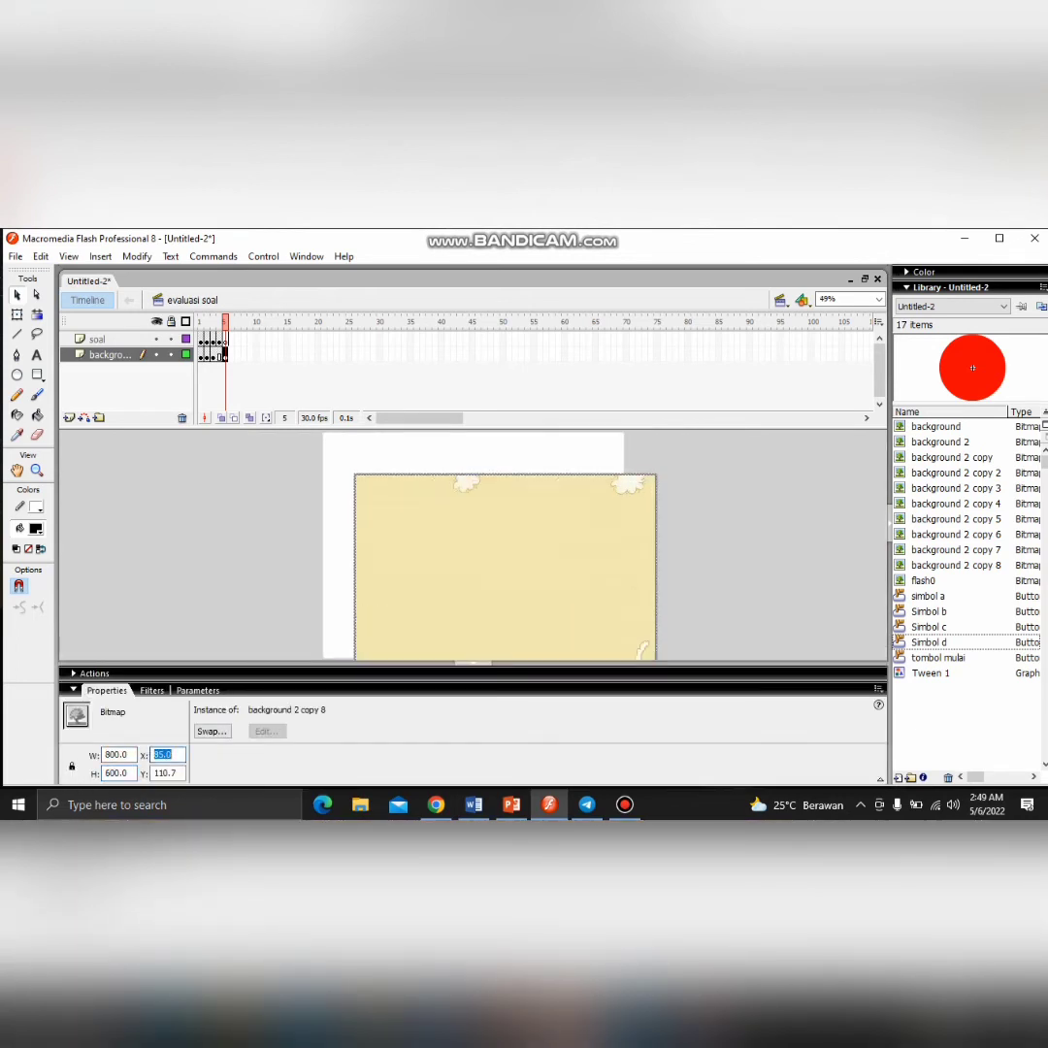
key("Tab")
type("0")
key("Return")
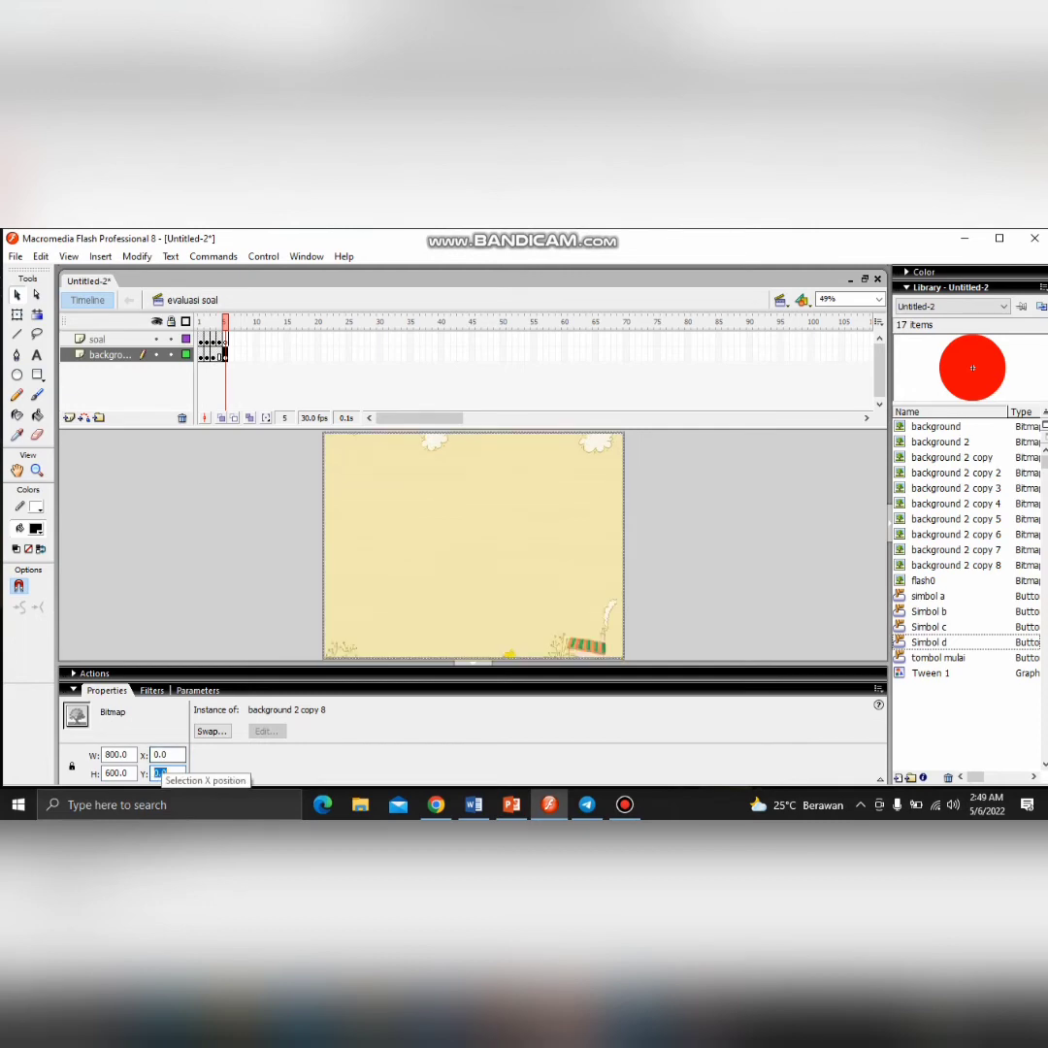
key("F9")
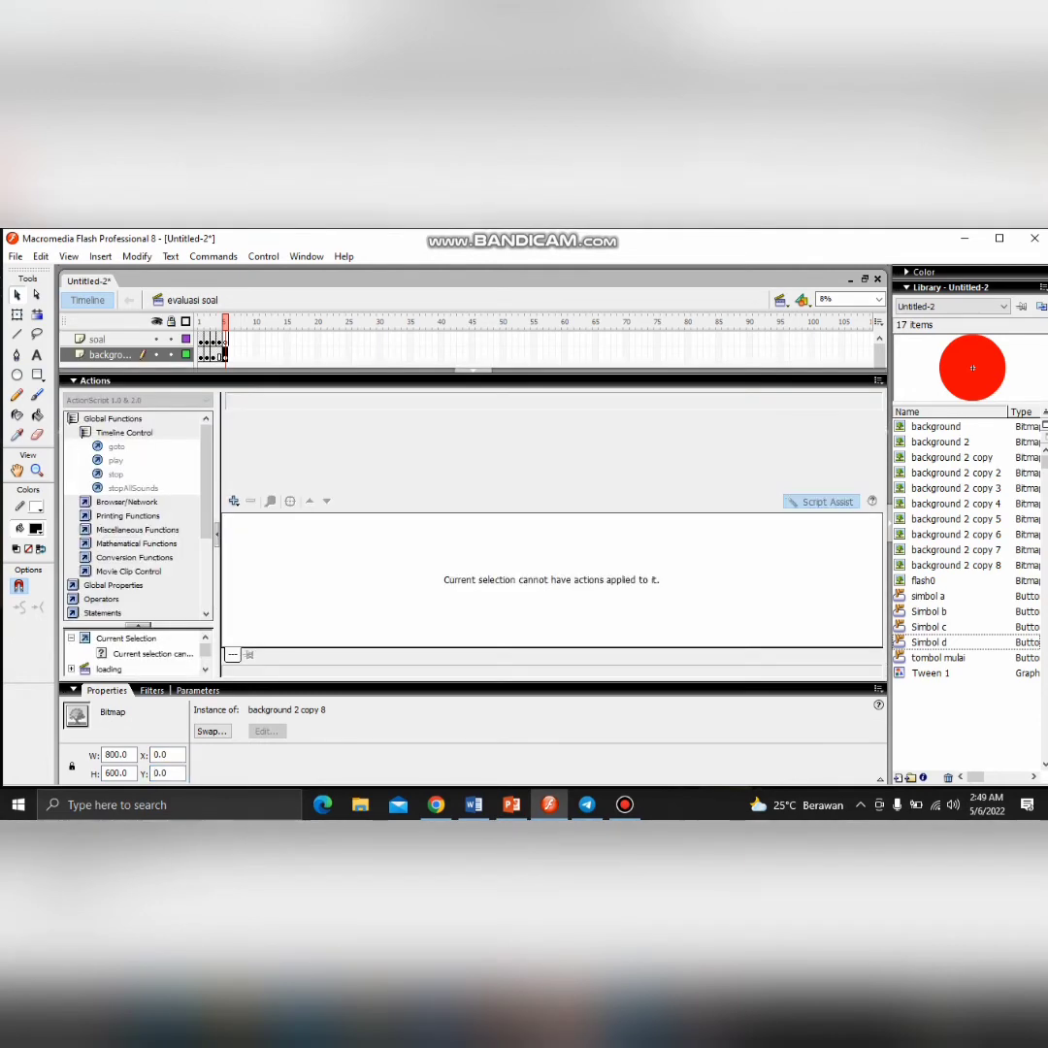
left_click(472, 370)
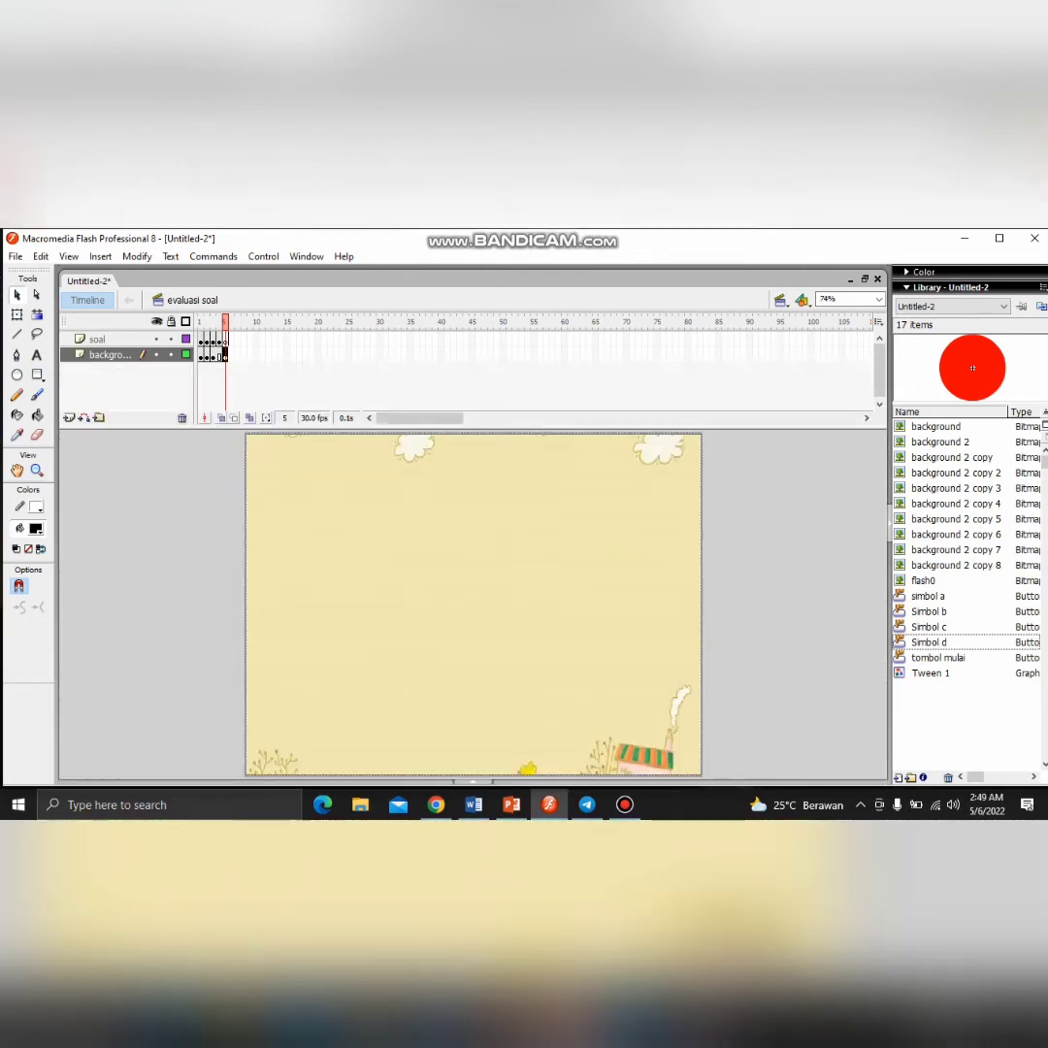
Add the text "SOAL 5 Jari-jari sebuah roda 35 cm. Berapakah panjang lintasannya, jika roda itu berputar atau menggelinding sebanyak 400 kali?" to frame 5
left_click(37, 355)
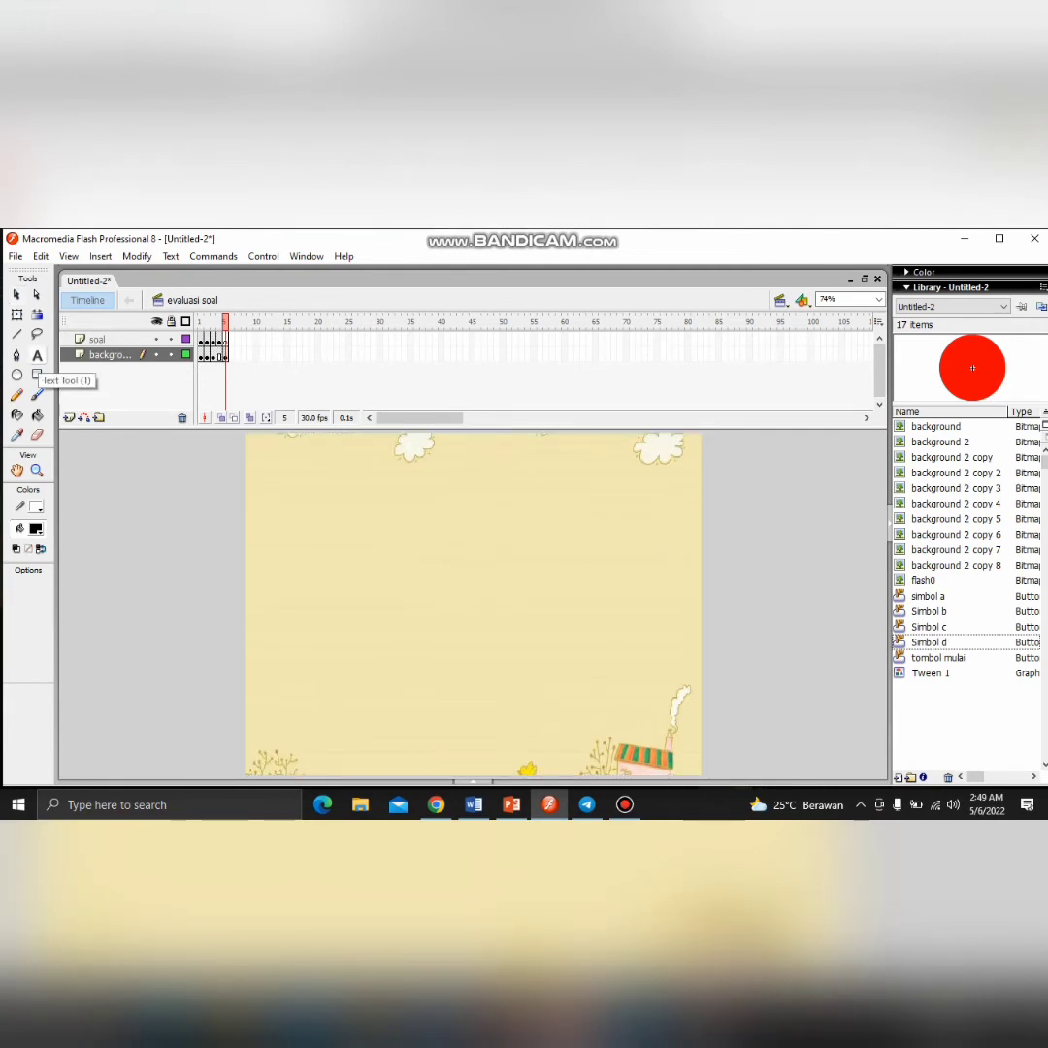
type("SOAL 5  Jari-jari sebuah roda 35 cm. Berapakah panjang lintasannya, jika roda itu berputar atau menggelinding sebanyak 400 kali?")
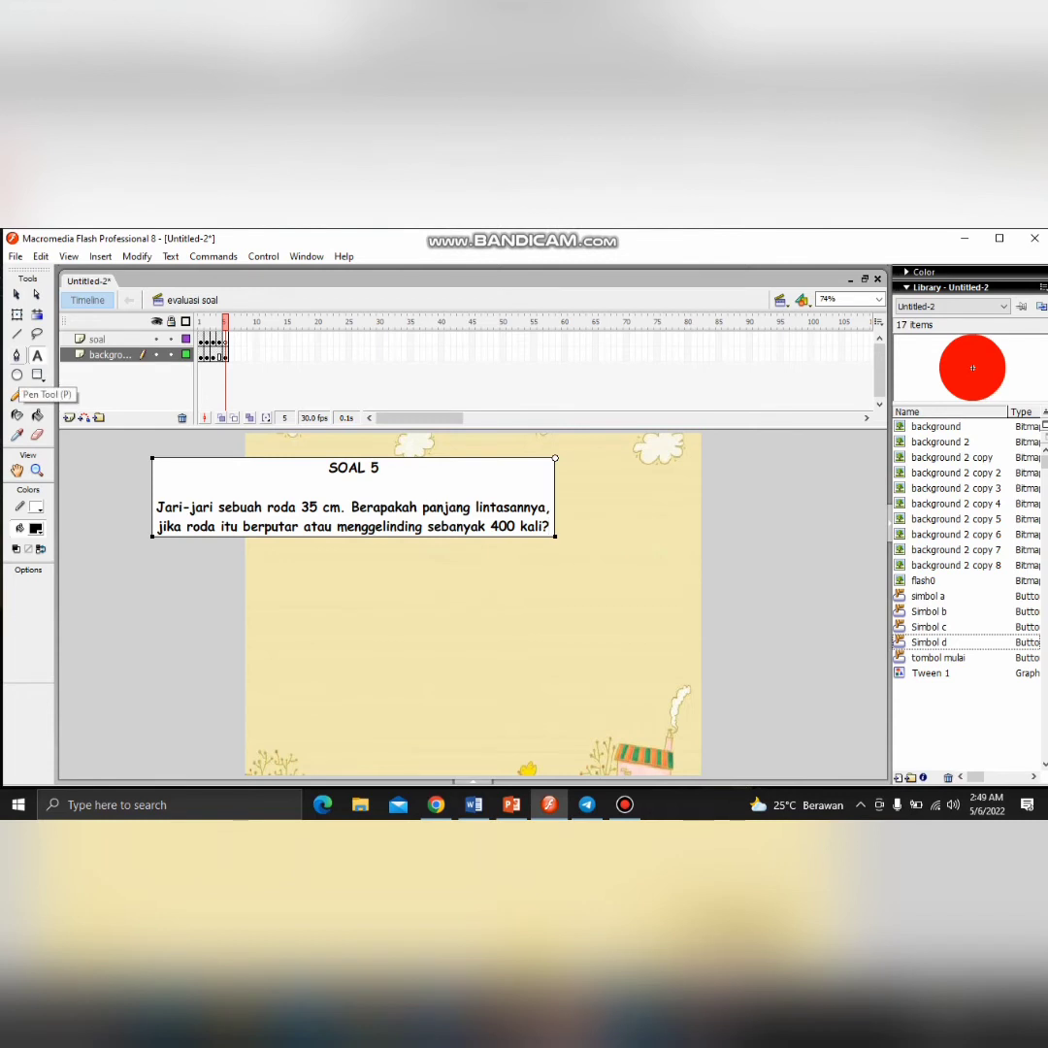
key("v")
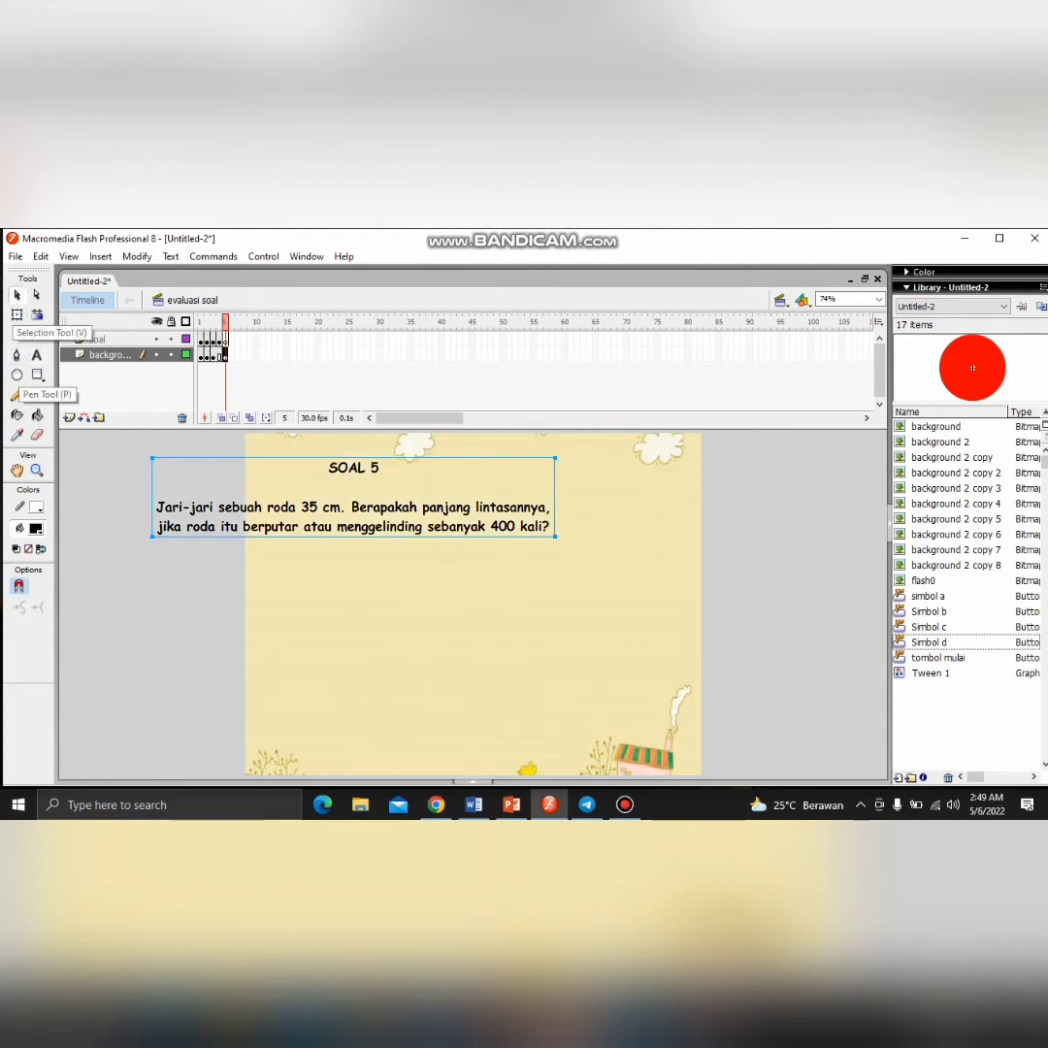
left_click_drag(353, 497, 470, 510)
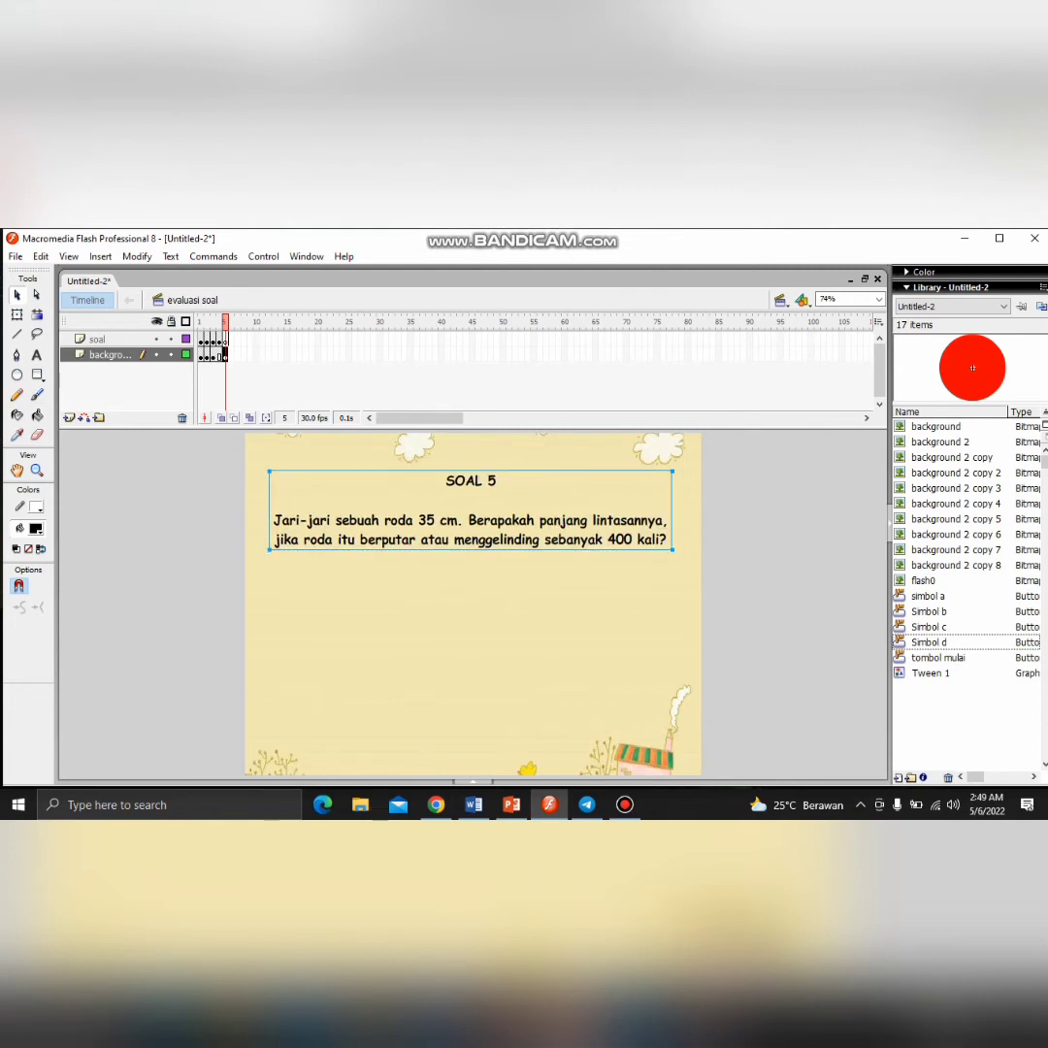
left_click(471, 611)
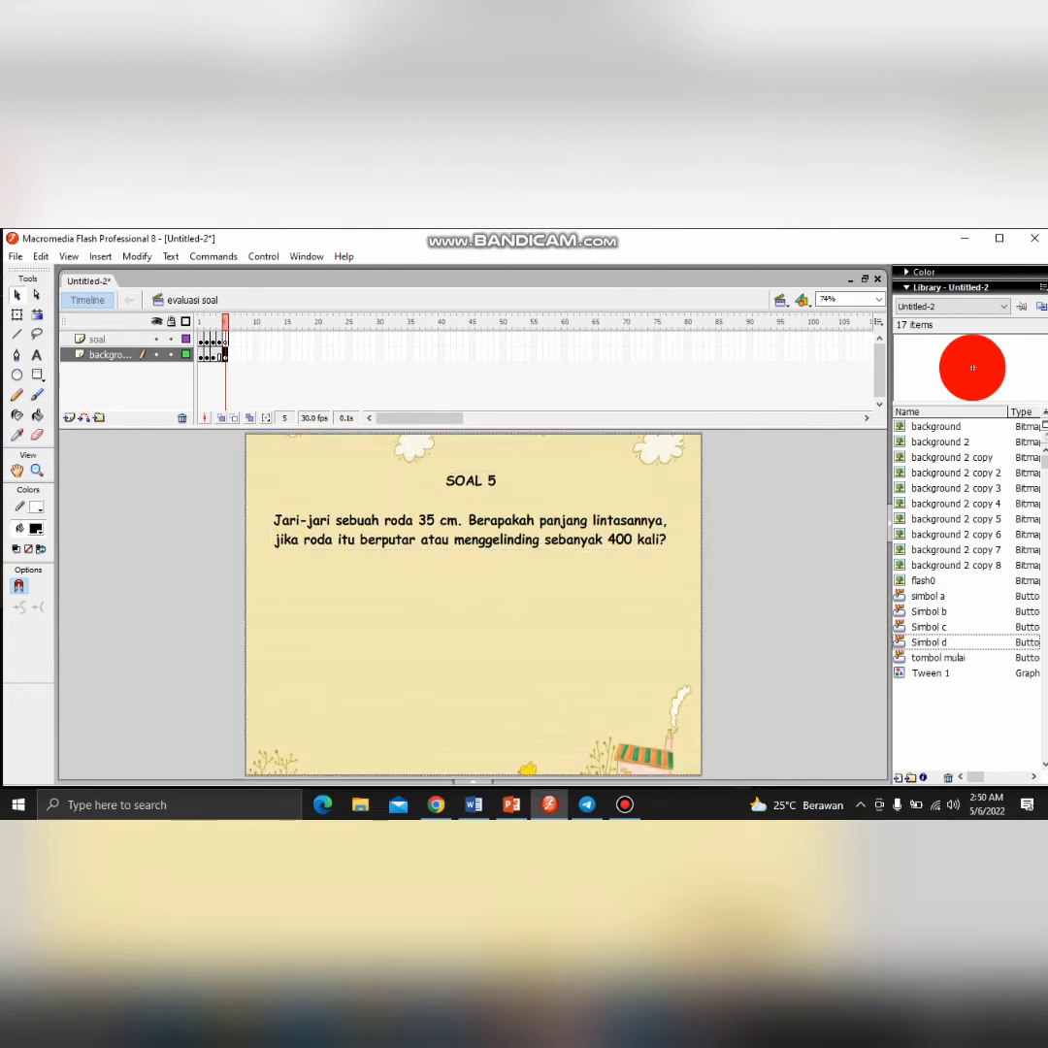
left_click(470, 520)
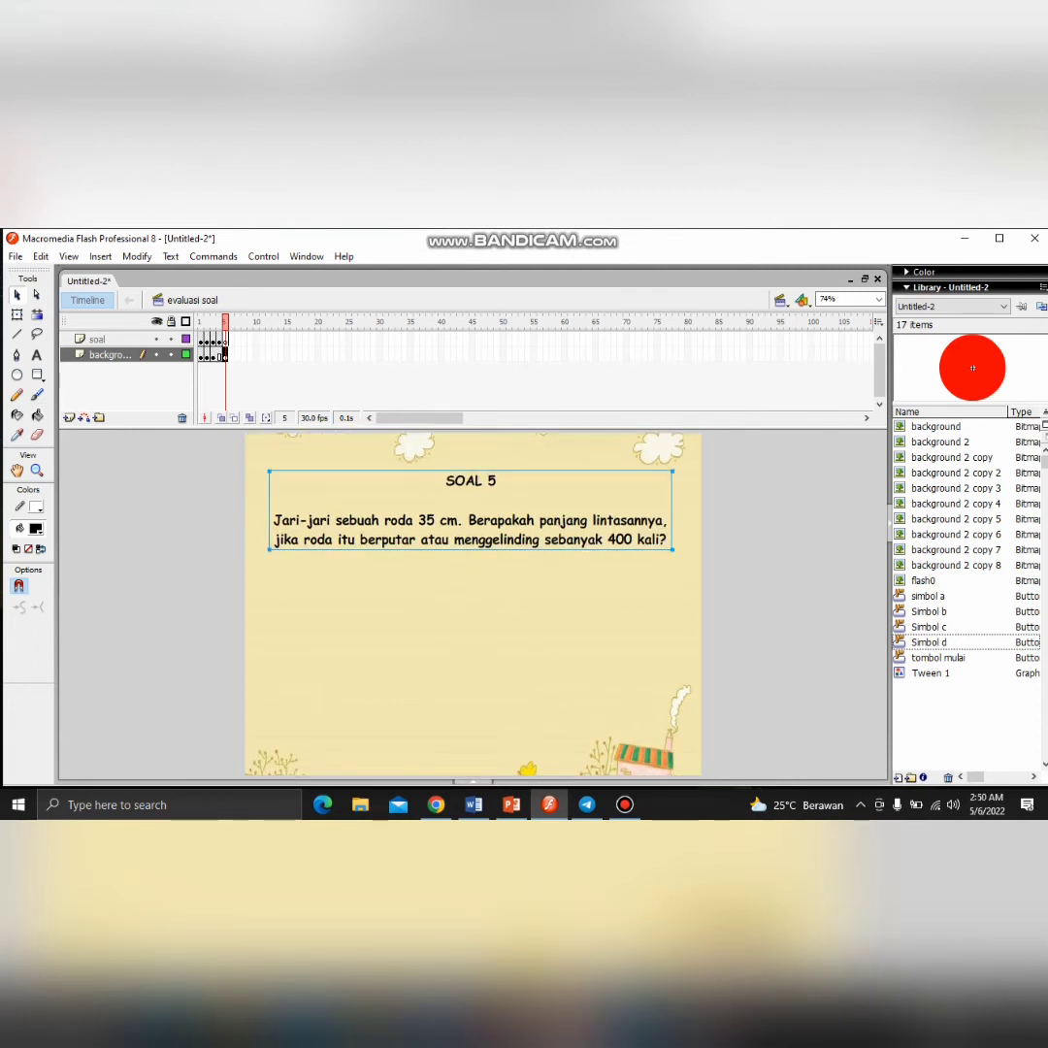
Move the SOAL 5 question text from the background layer to frame 5 of the soal layer
left_click(471, 612)
left_click(471, 520)
key("ctrl+x")
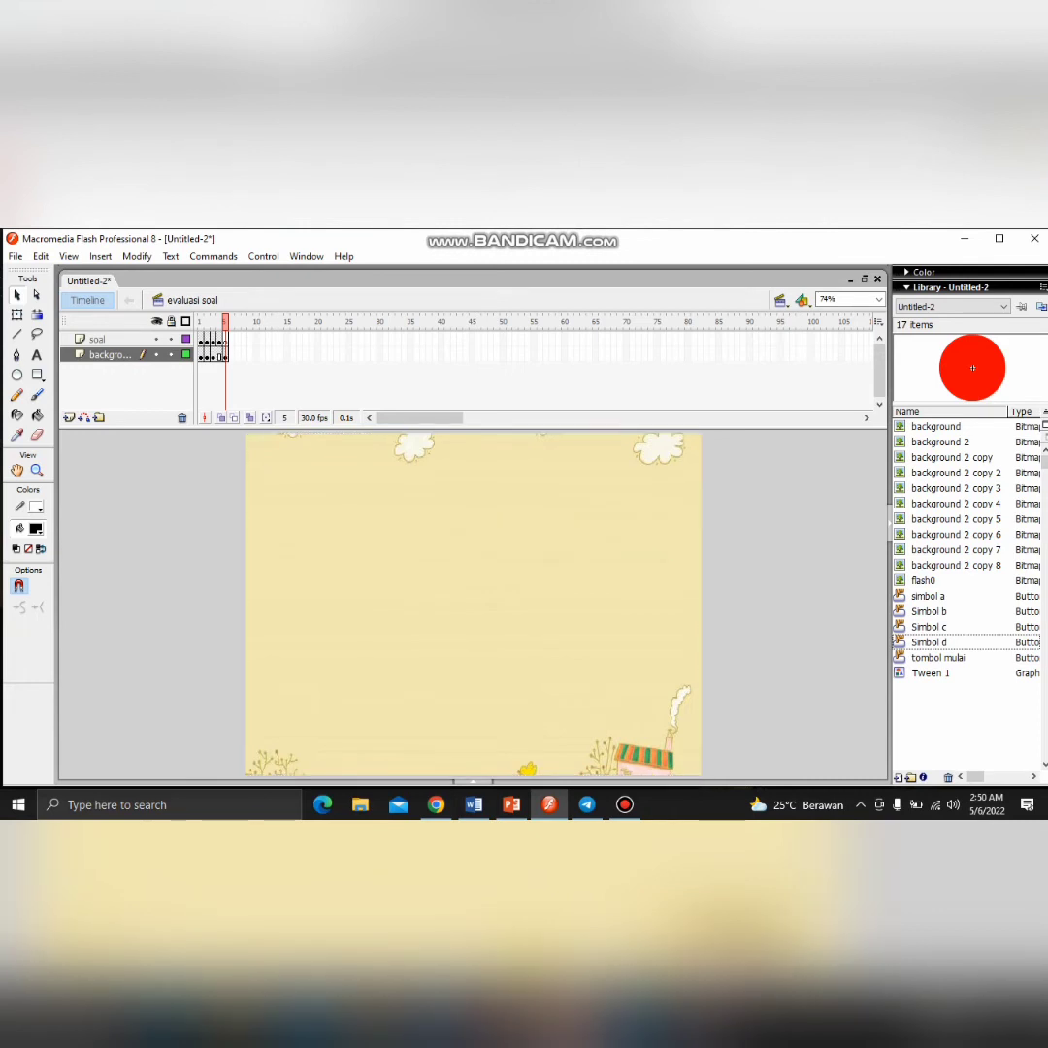
left_click(225, 356)
left_click(225, 340)
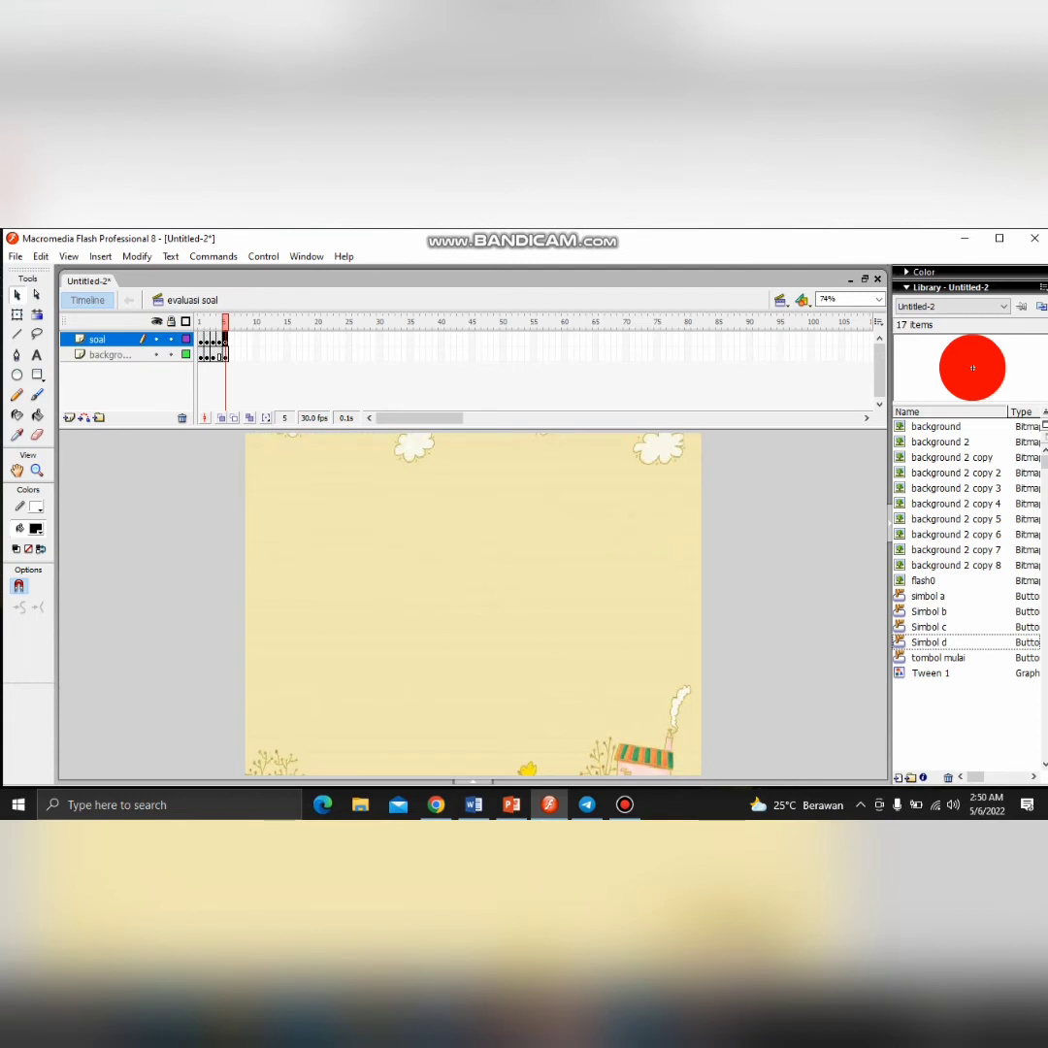
key("t")
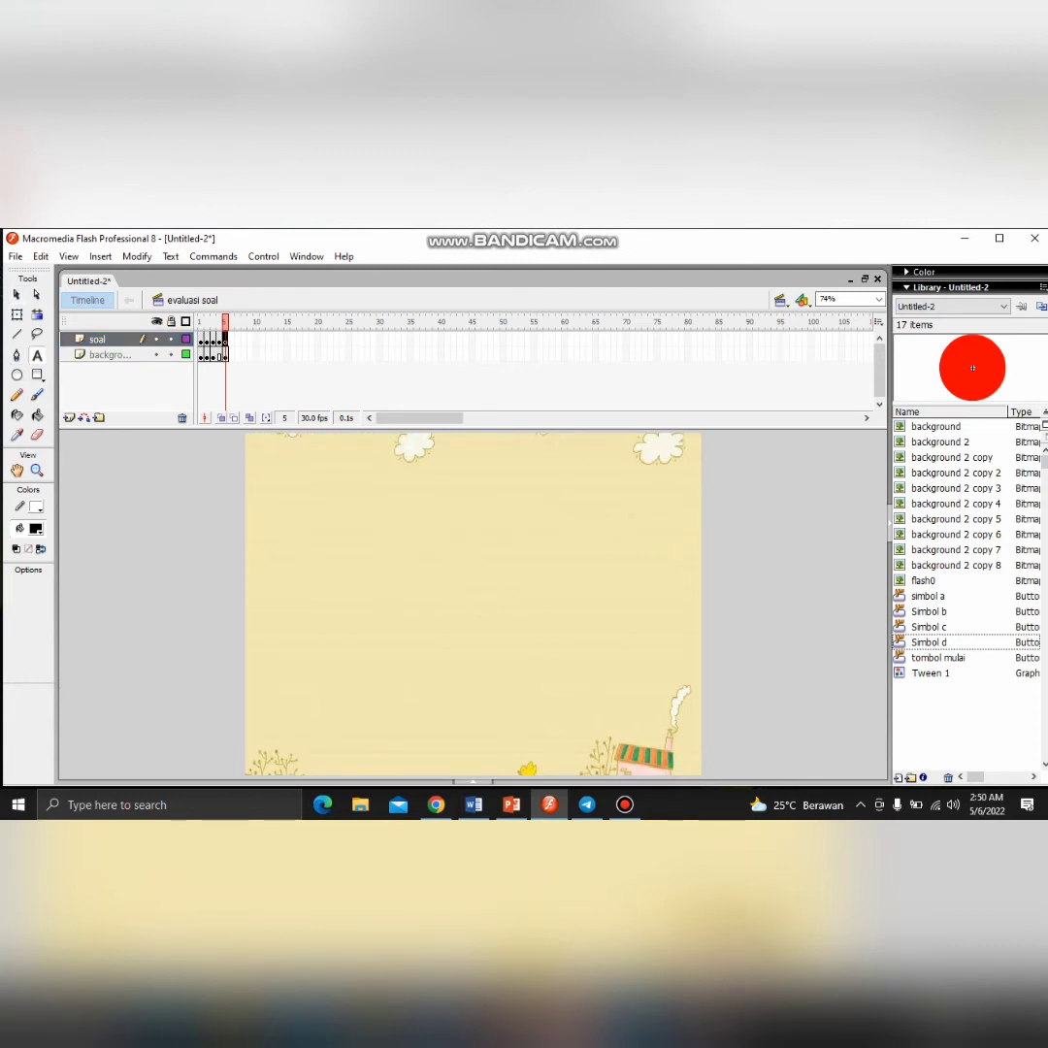
left_click(438, 479)
key("ctrl+v")
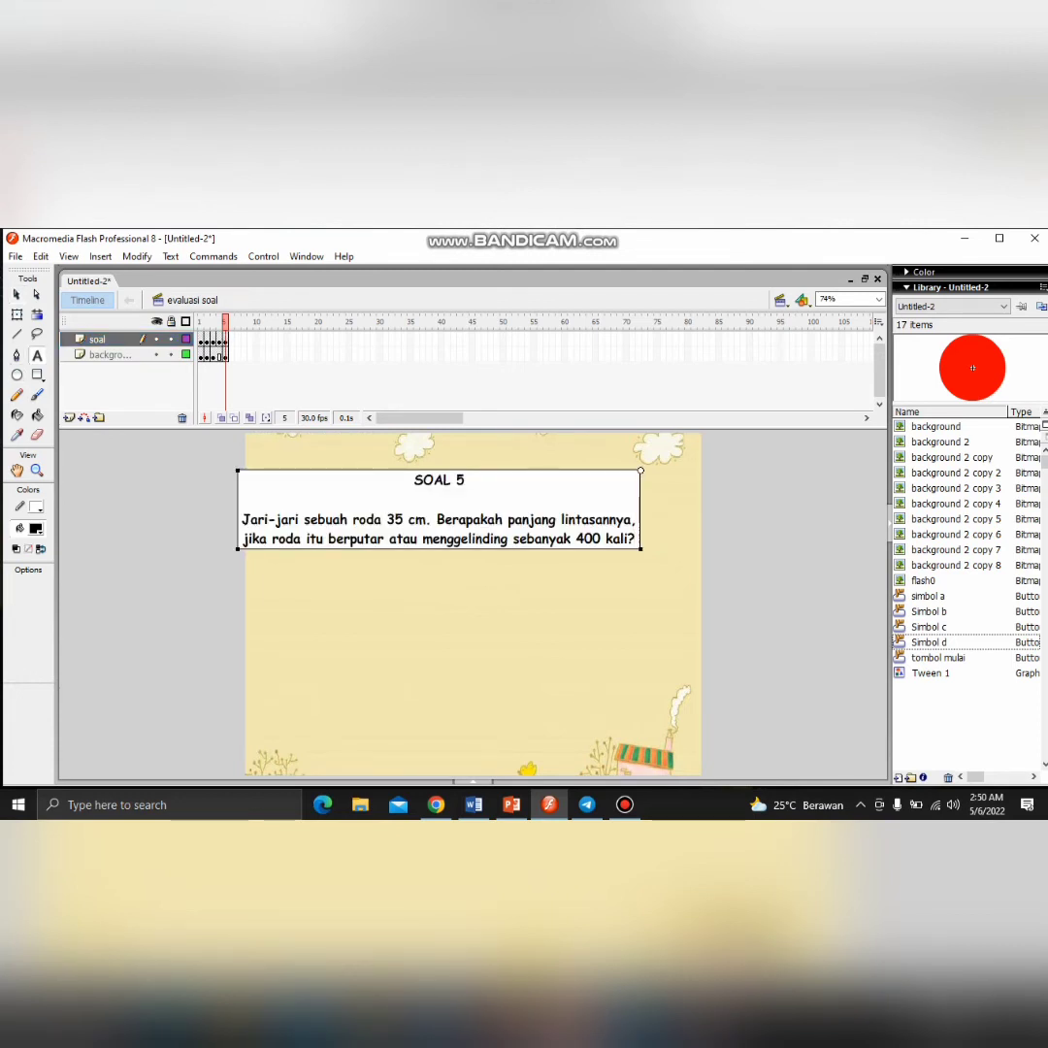
Center the SOAL 5 question text horizontally near the upper edge of the stage
left_click(16, 294)
left_click_drag(438, 521, 464, 514)
key("Down")
key("Down")
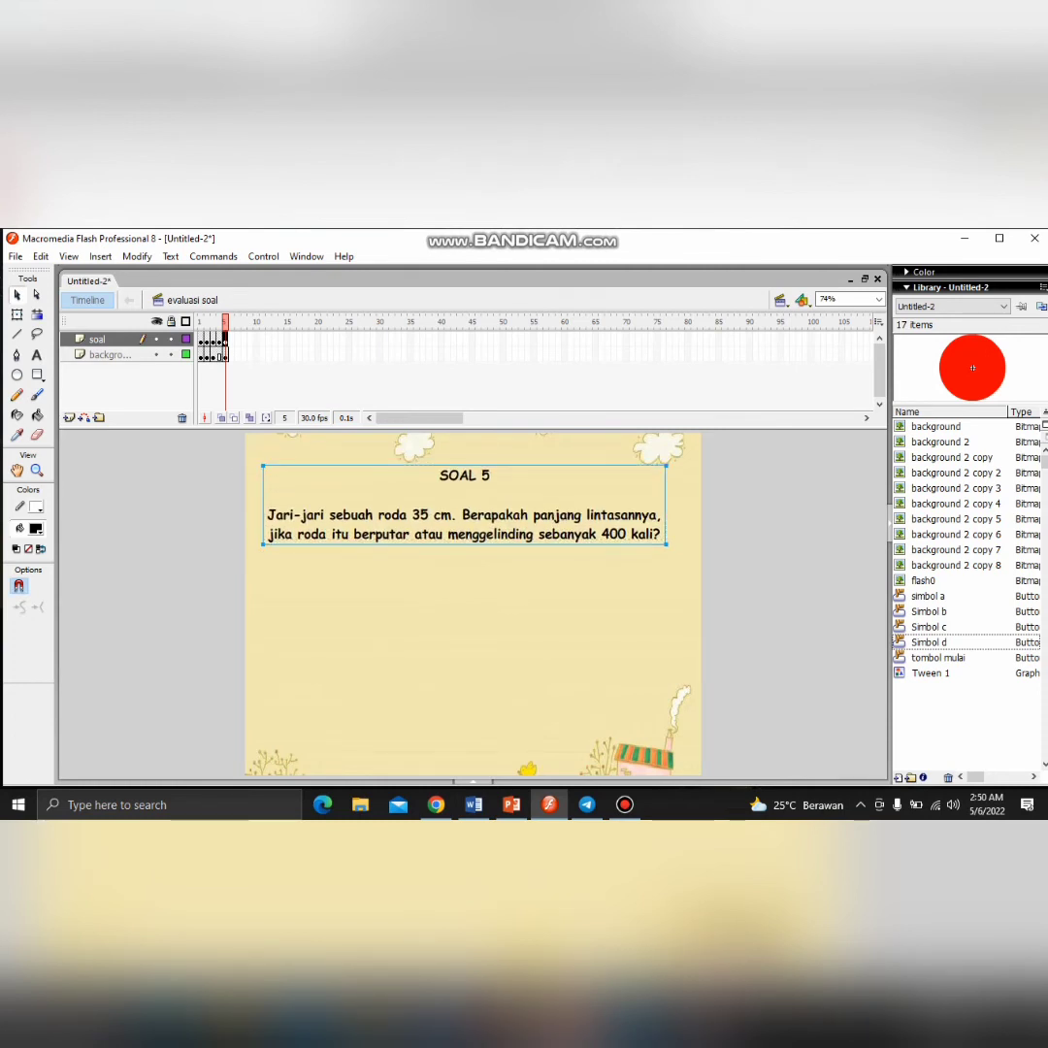
key("Right")
key("Right")
key("Right")
key("Right")
key("Right")
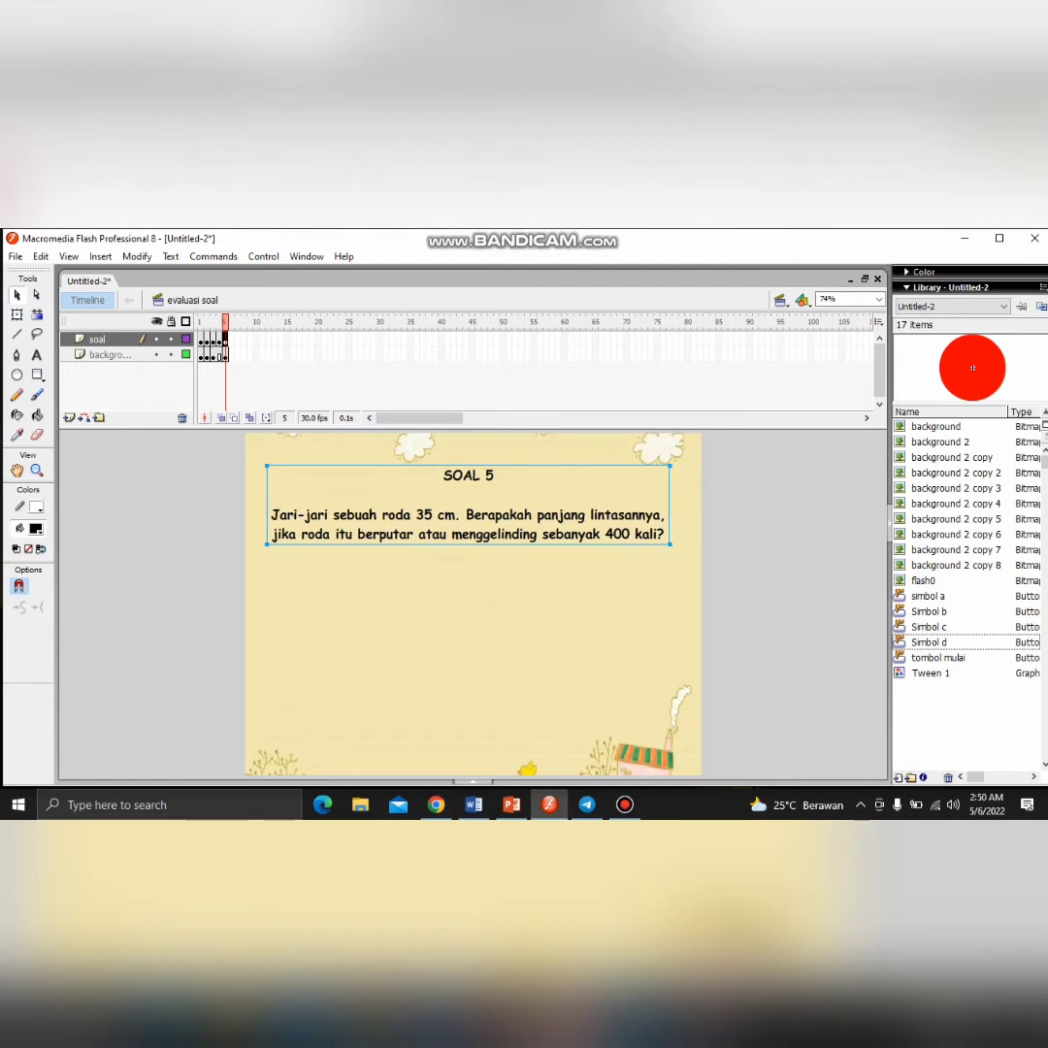
key("Right")
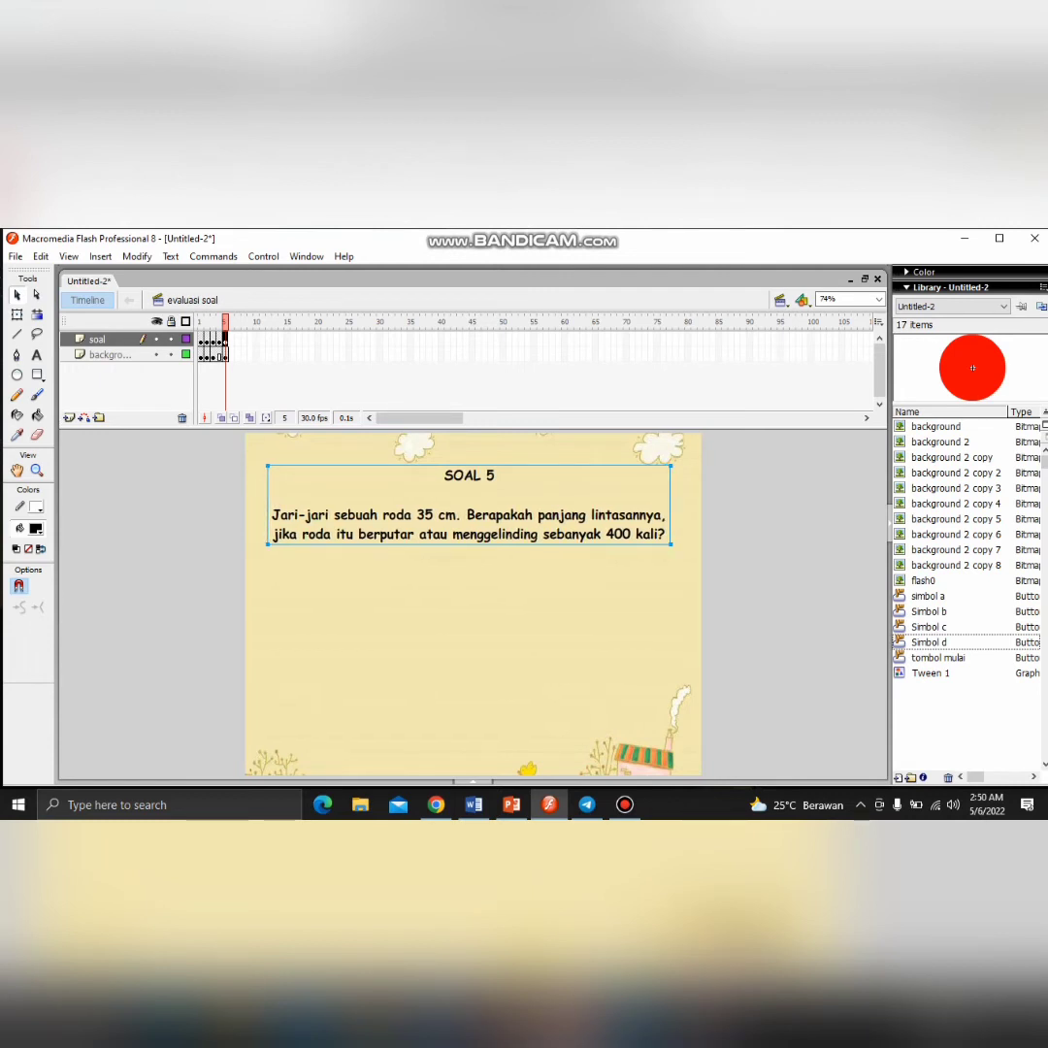
key("Right")
key("Right")
key("Right")
Add the answer text "800 m" below the left half of the SOAL 5 question
left_click(37, 355)
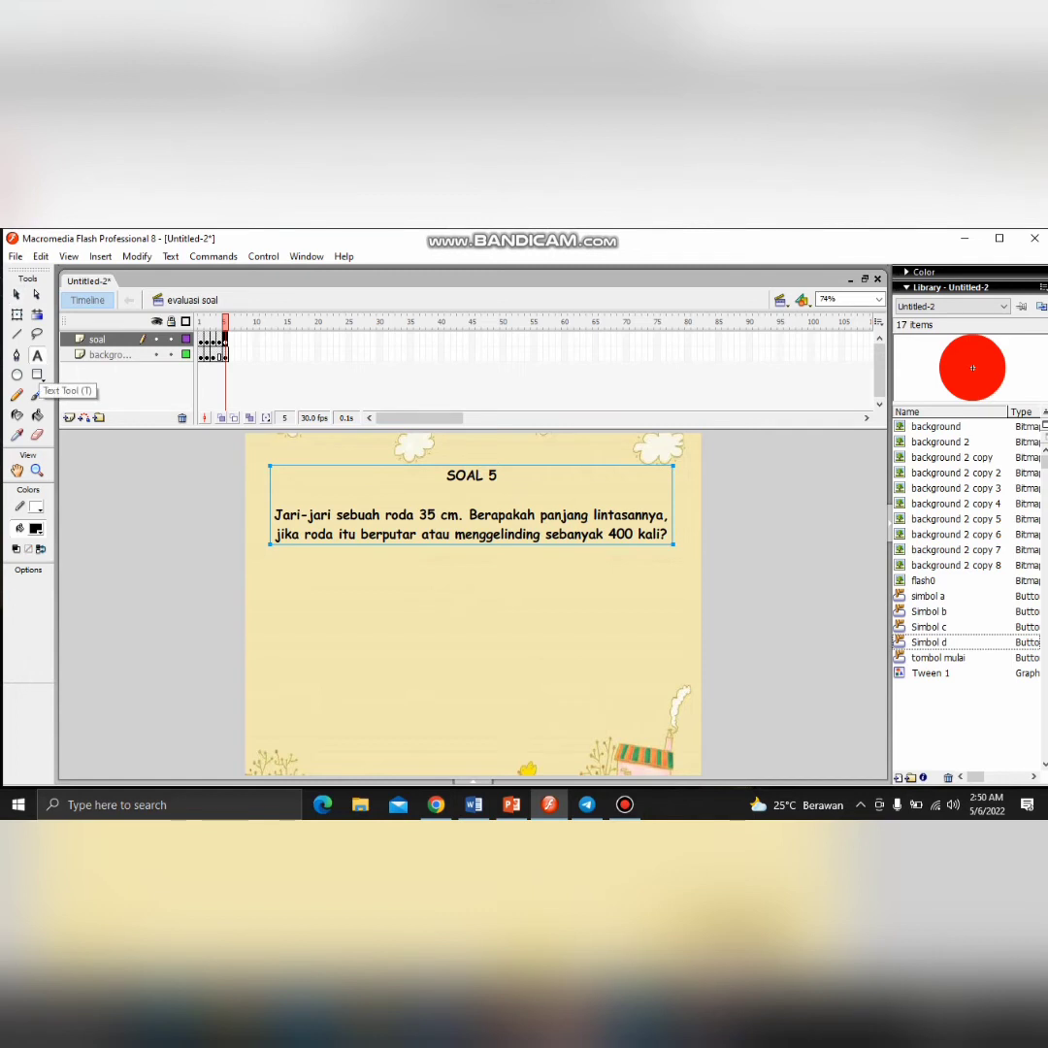
key("Escape")
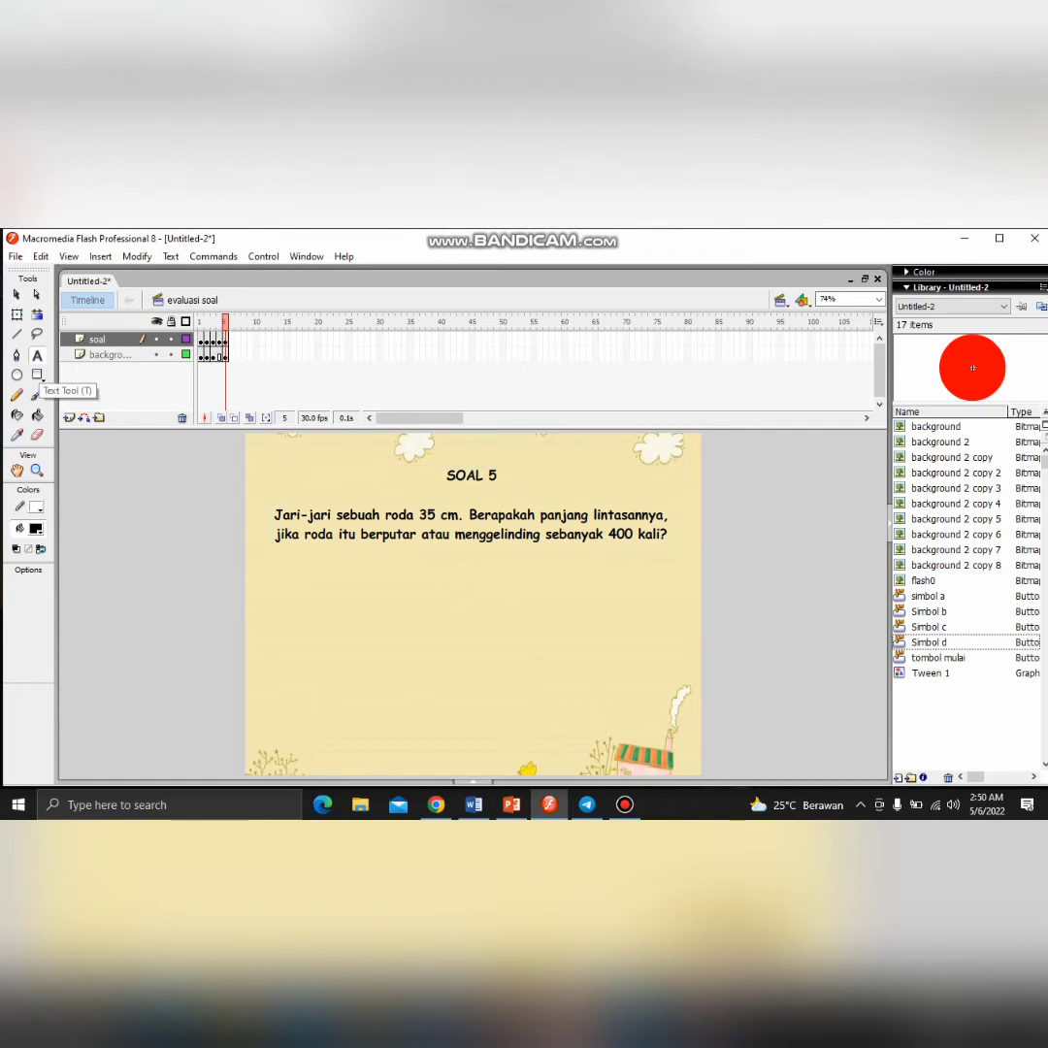
left_click(329, 579)
type("800 m")
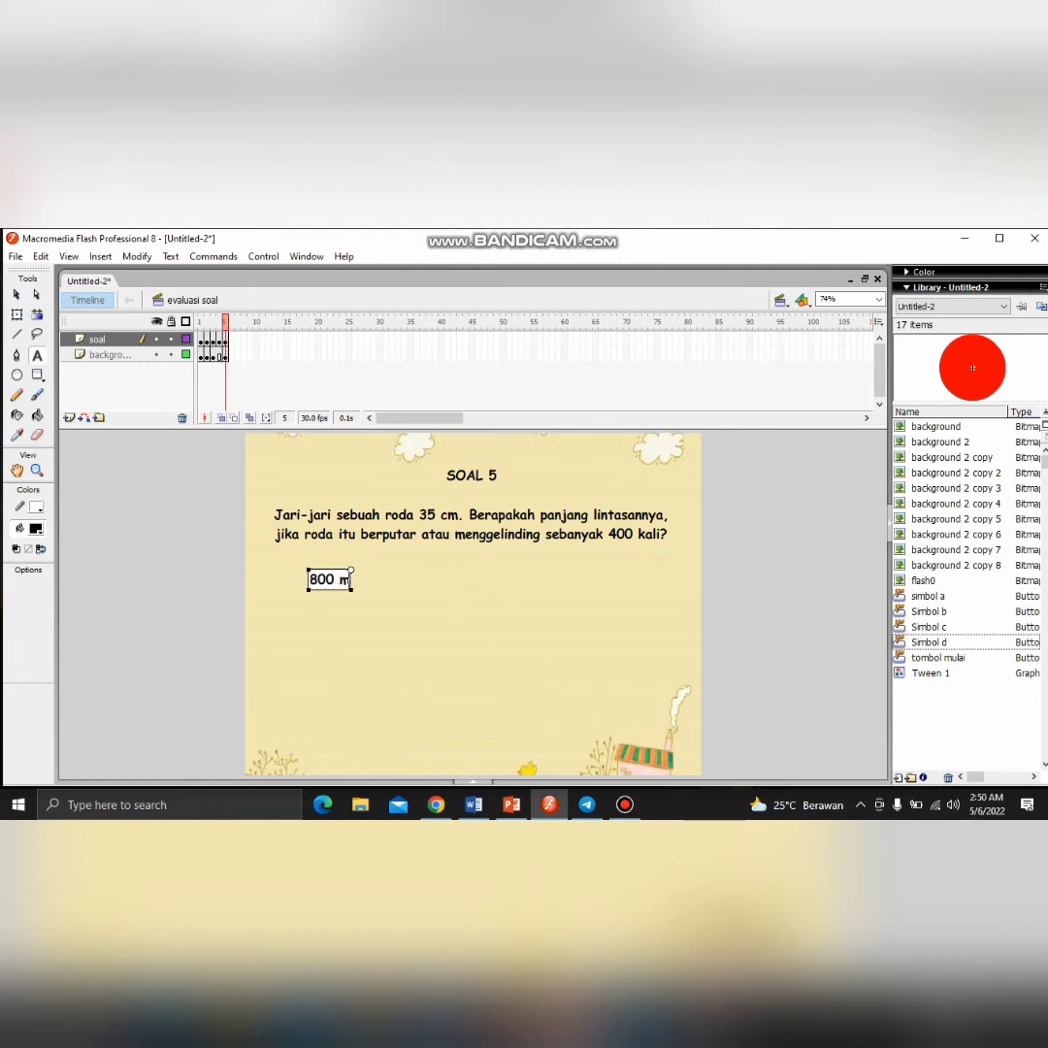
left_click(16, 295)
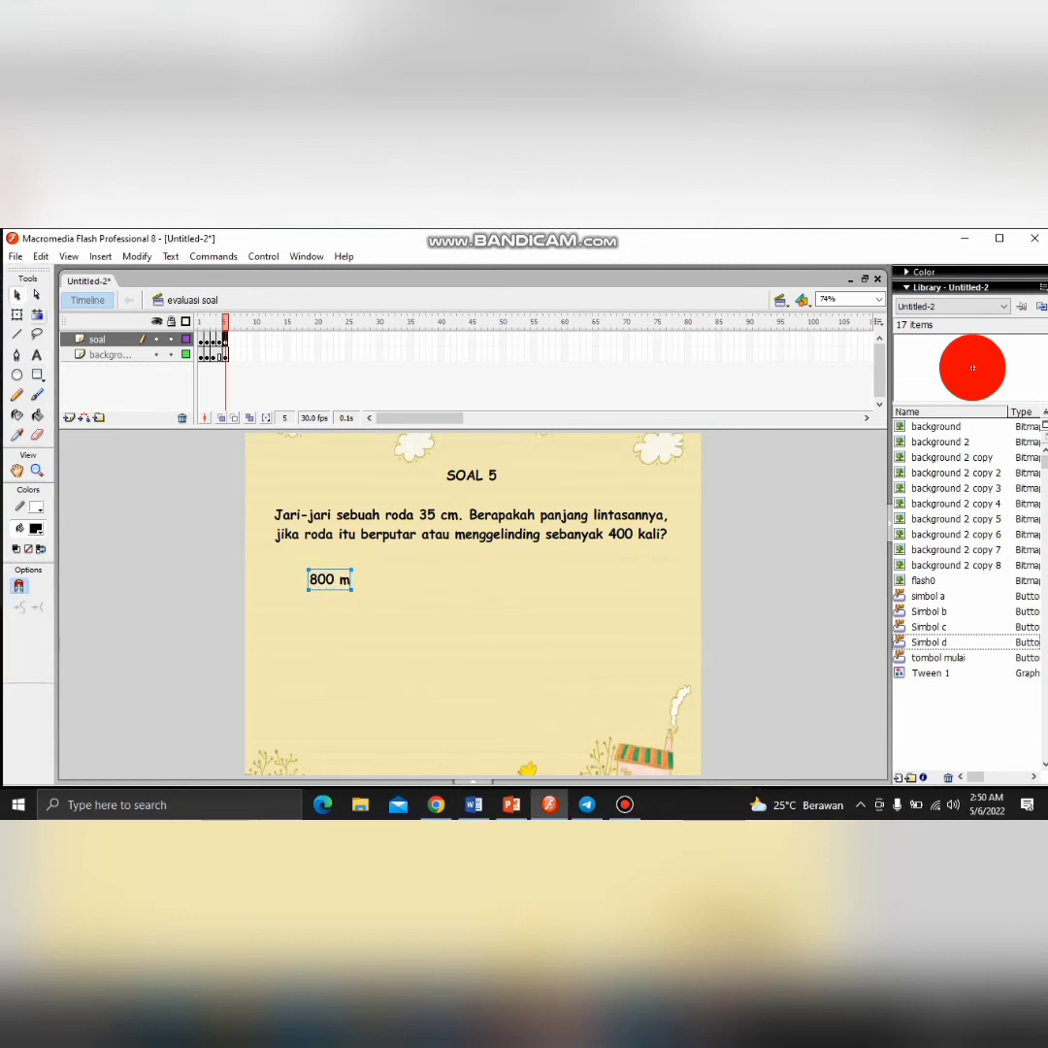
left_click_drag(329, 580, 368, 579)
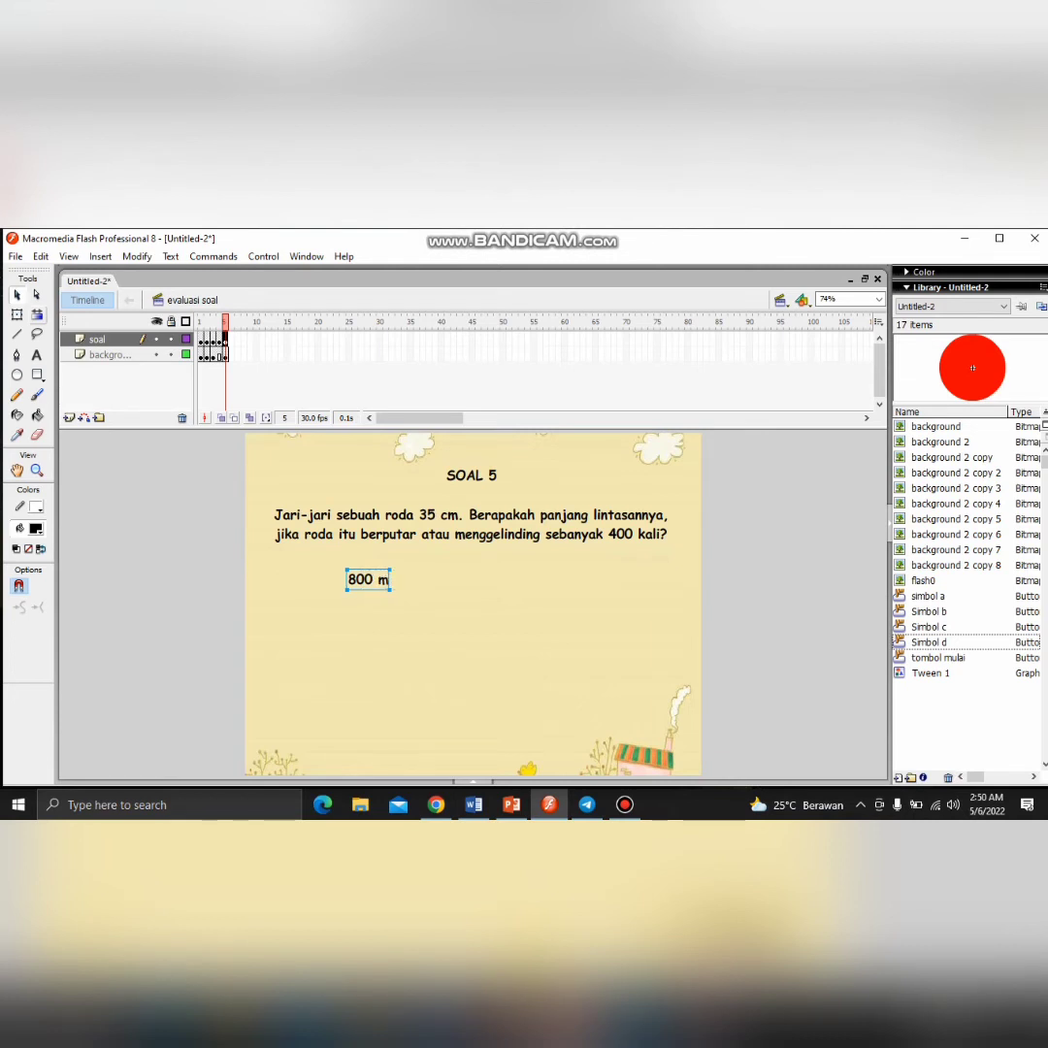
Copy the "800 m" answer text three times and arrange the four texts in a two-by-two grid below the question
key("ctrl+c")
key("ctrl+v")
left_click_drag(473, 605, 368, 637)
left_click(368, 579)
left_click_drag(368, 579, 369, 647)
left_click(432, 613)
left_click(367, 637)
left_click(433, 651)
double_click(374, 645)
left_click(16, 295)
key("ctrl+v")
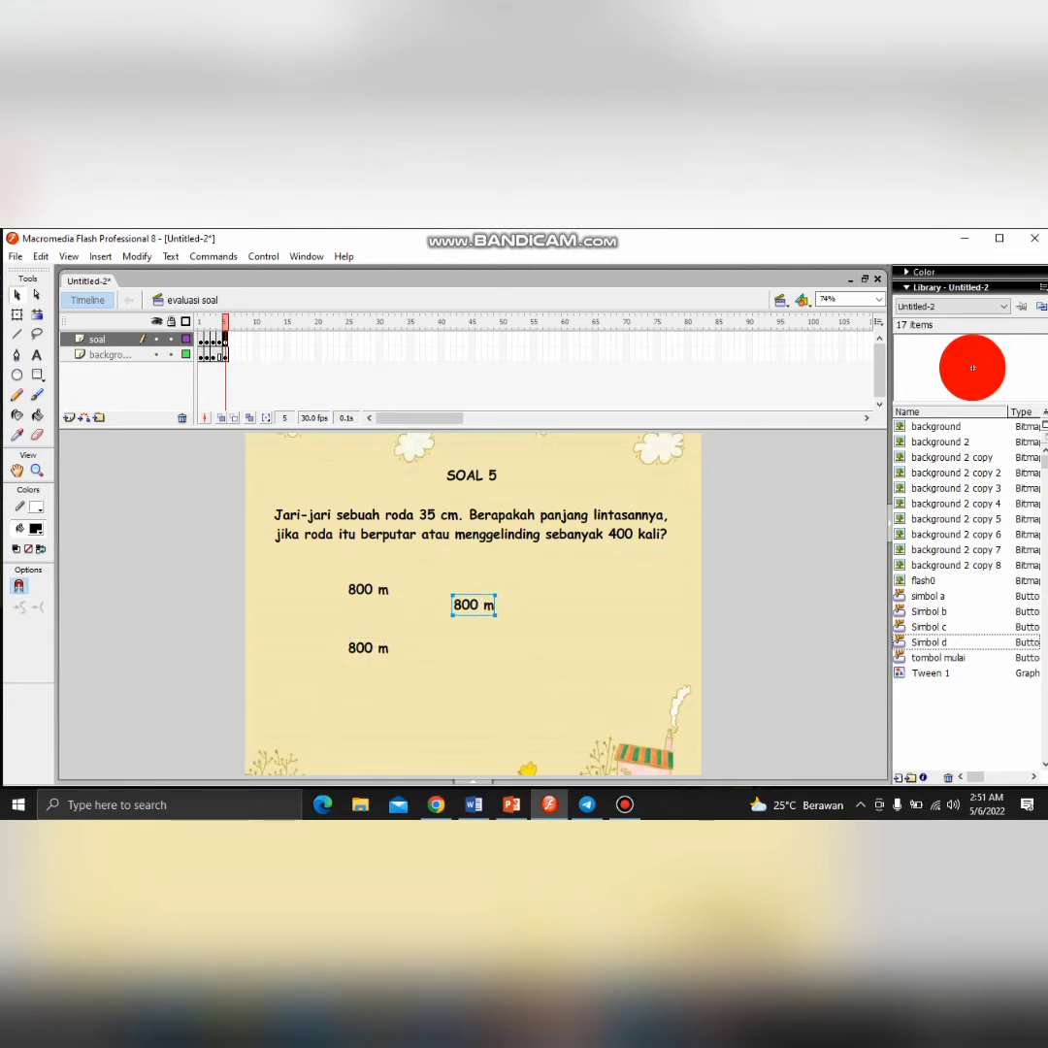
left_click_drag(473, 603, 555, 647)
key("ctrl+v")
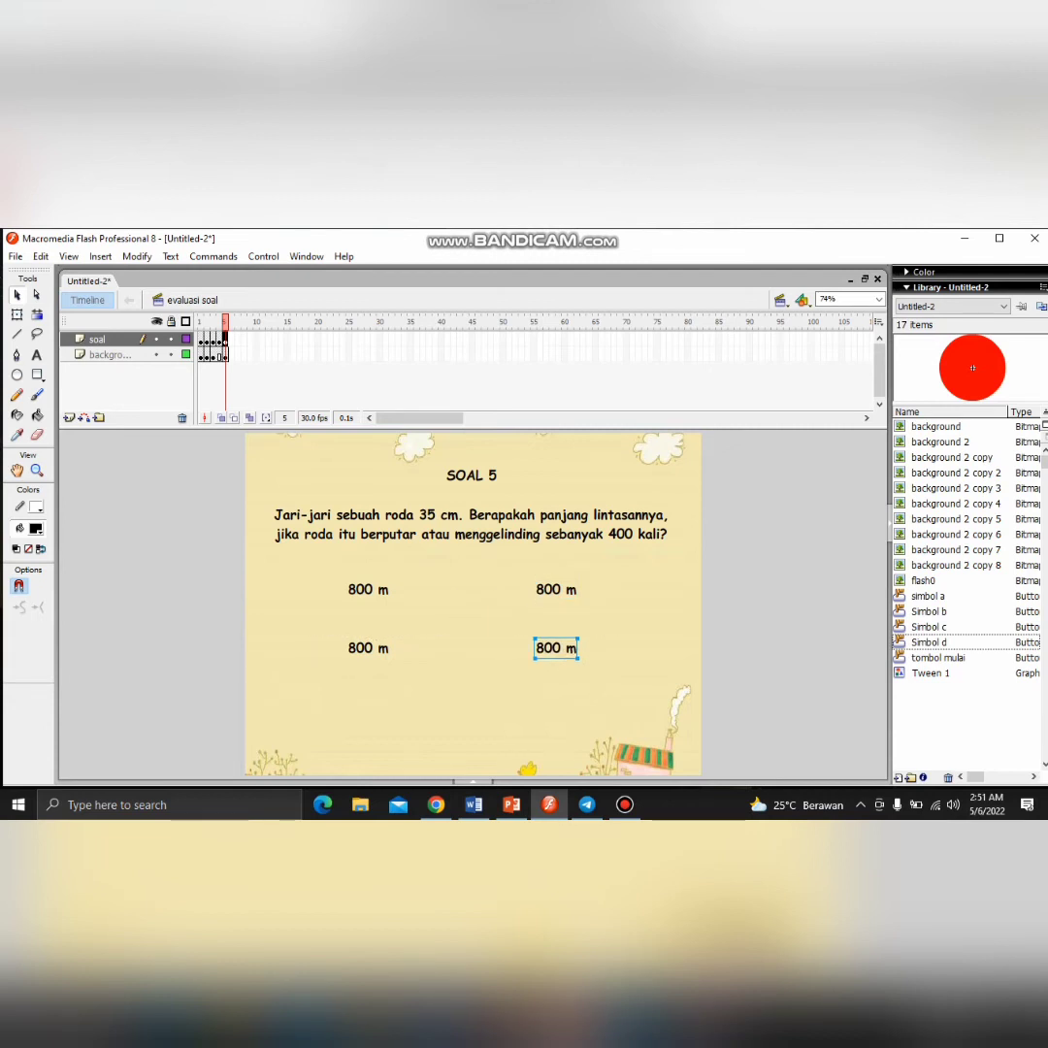
Change the lower-left answer to "900 m", the upper-right to "880 m" and the lower-right to "780 m"
double_click(384, 647)
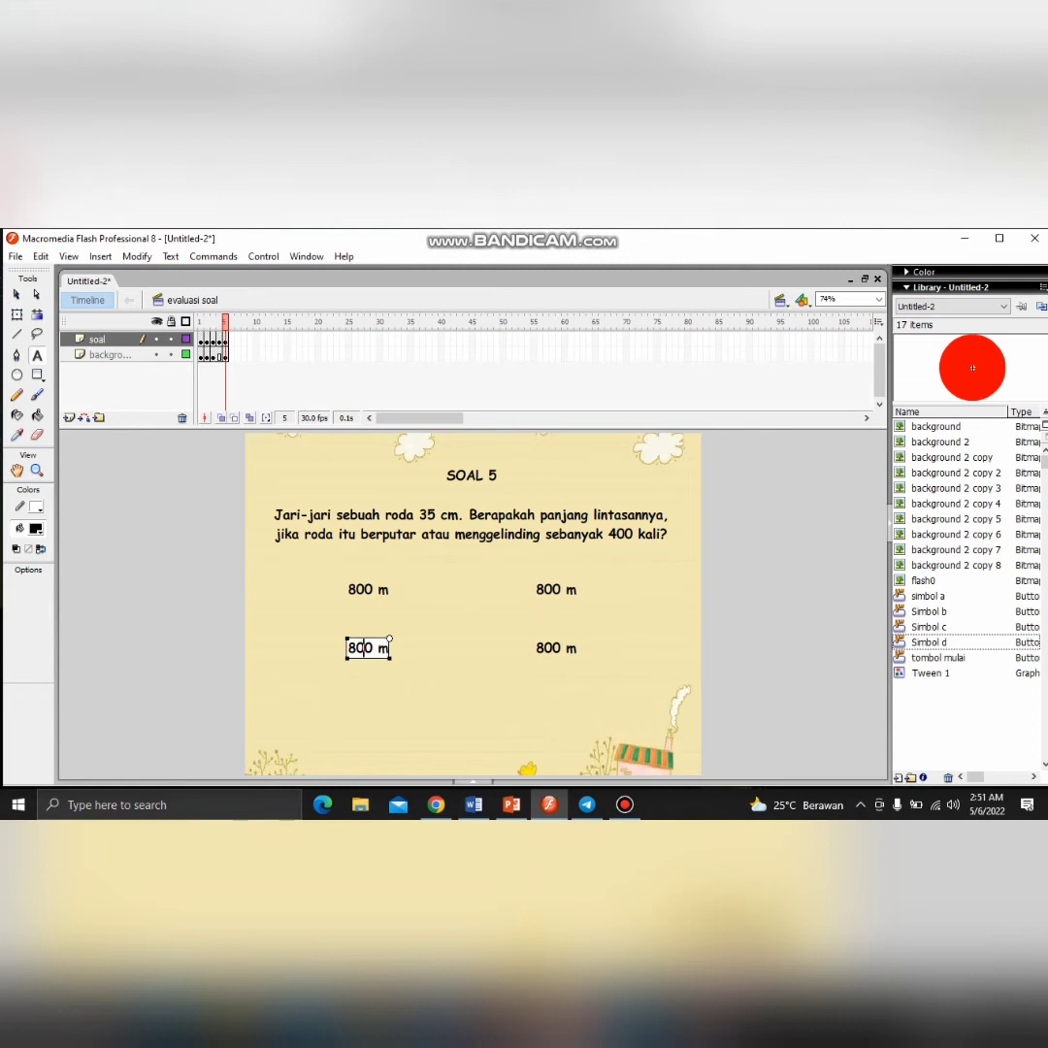
left_click(356, 647)
key("BackSpace")
type("9")
left_click(552, 589)
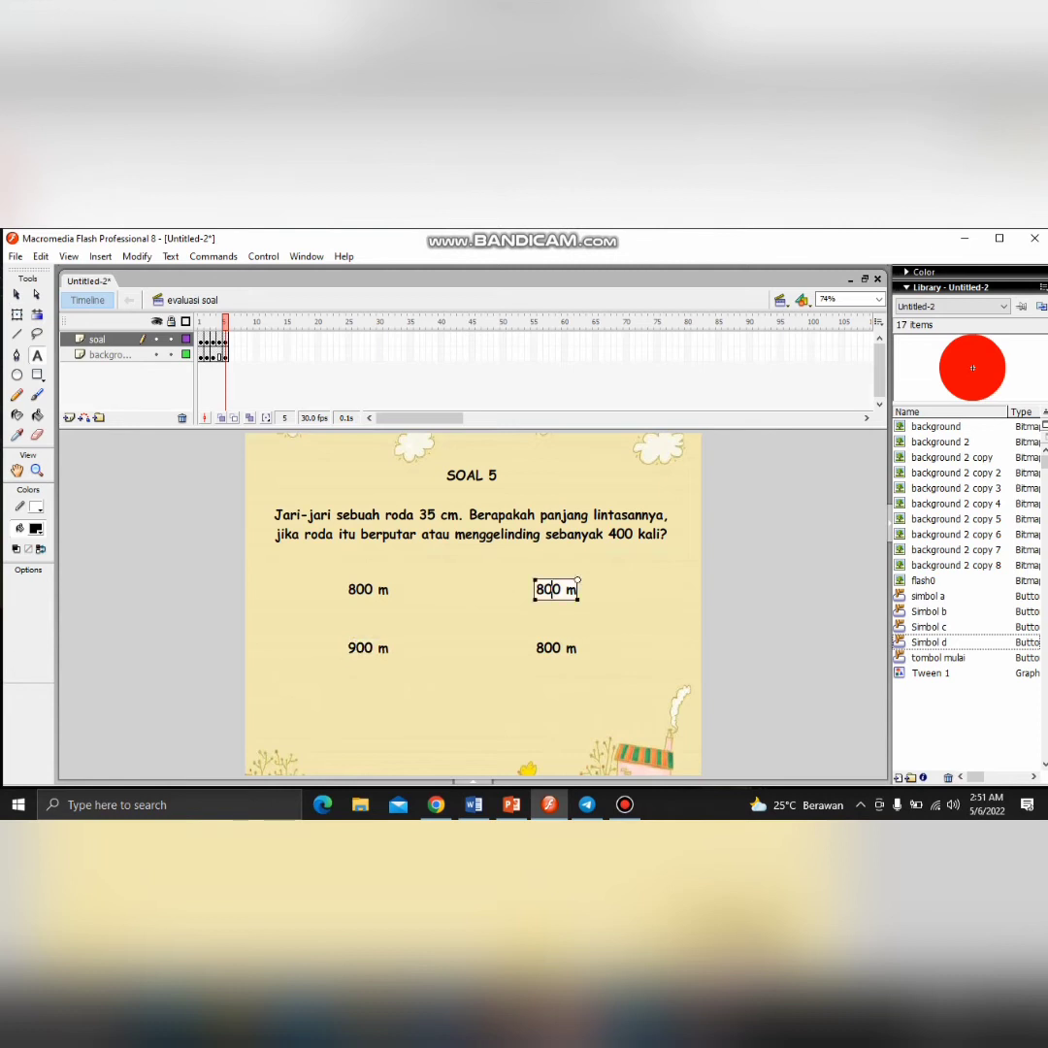
key("BackSpace")
type("8")
left_click(546, 648)
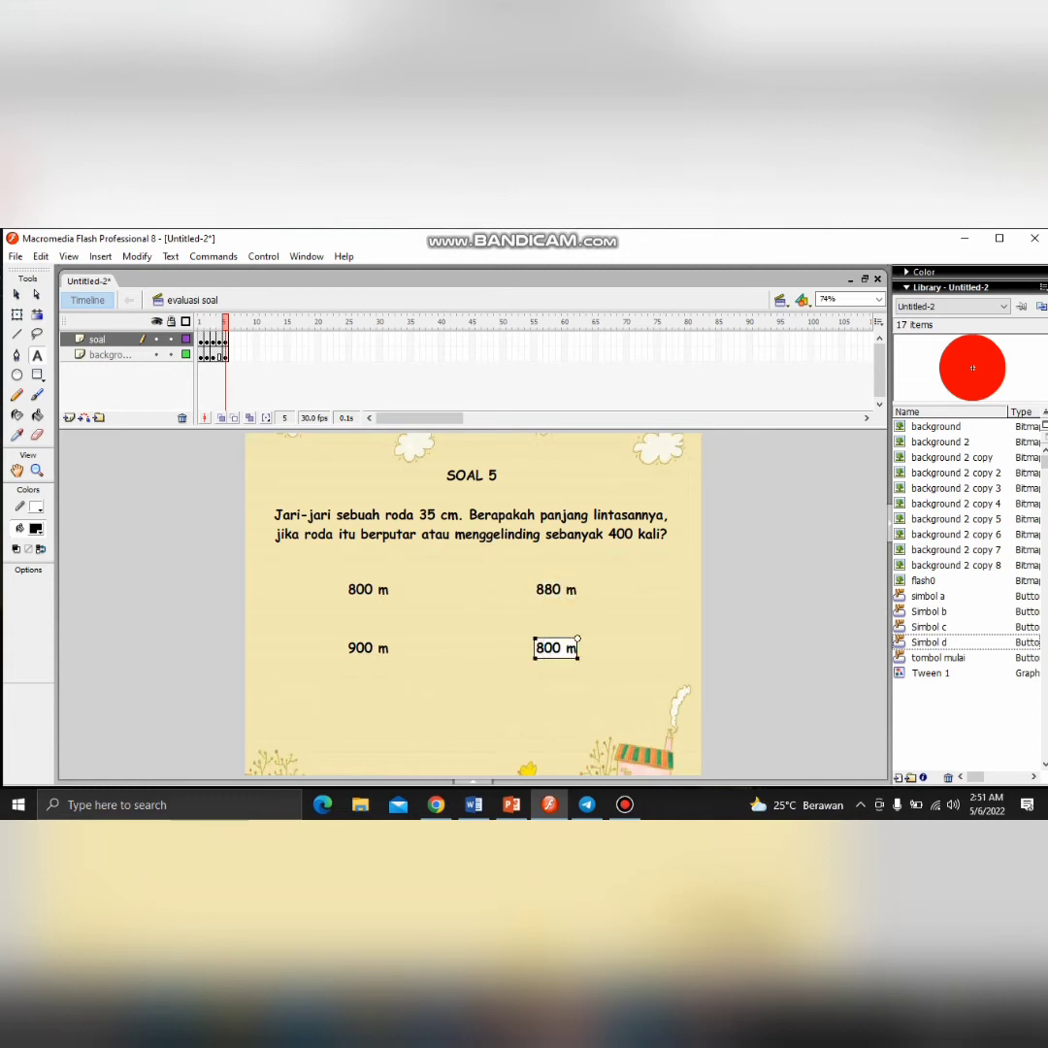
key("BackSpace")
key("Left")
type("7")
key("Escape")
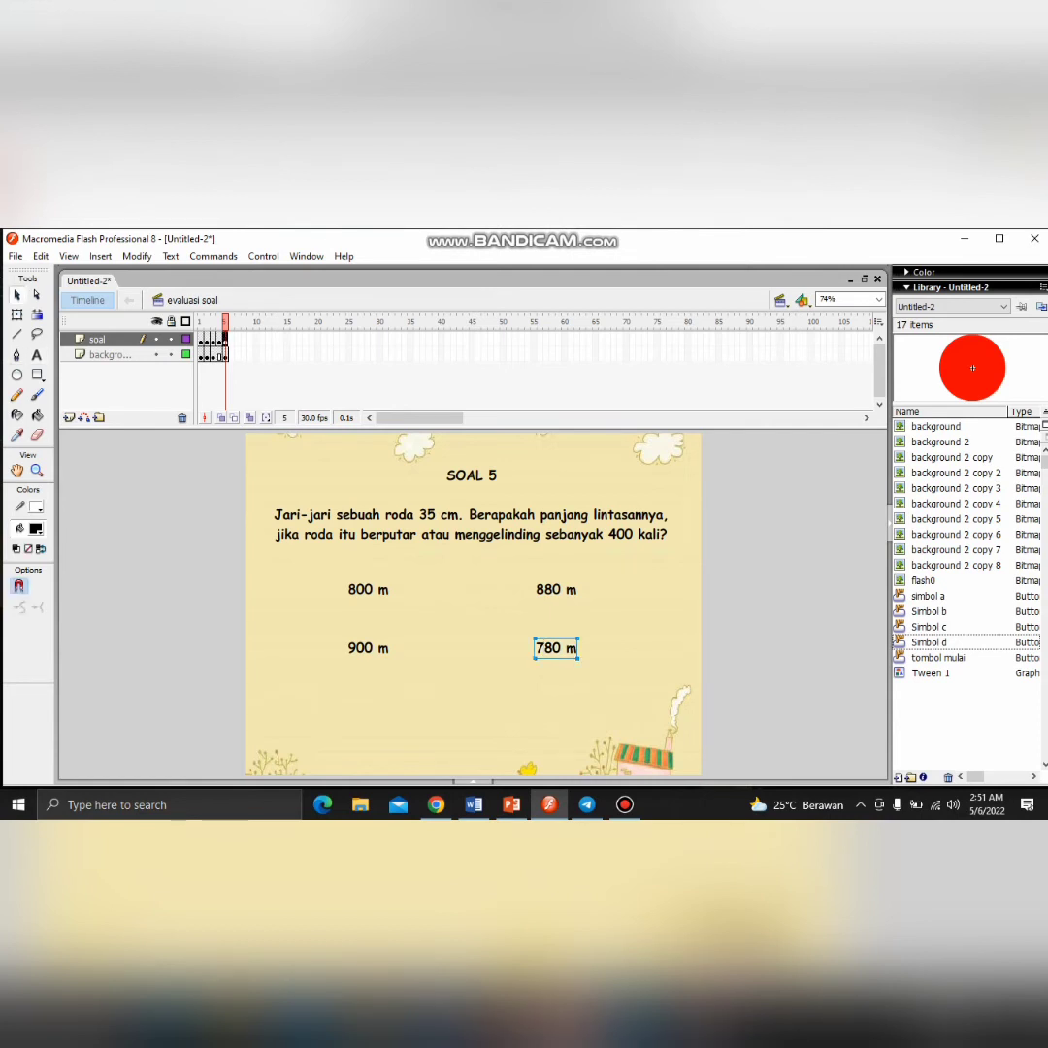
Place the Simbol d button from the library before "800 m" and put copies of it before the other three answers
left_click_drag(928, 641, 337, 587)
key("ctrl+c")
key("ctrl+v")
left_click_drag(473, 604, 520, 649)
key("ctrl+v")
key("ctrl+v")
left_click_drag(337, 588, 334, 647)
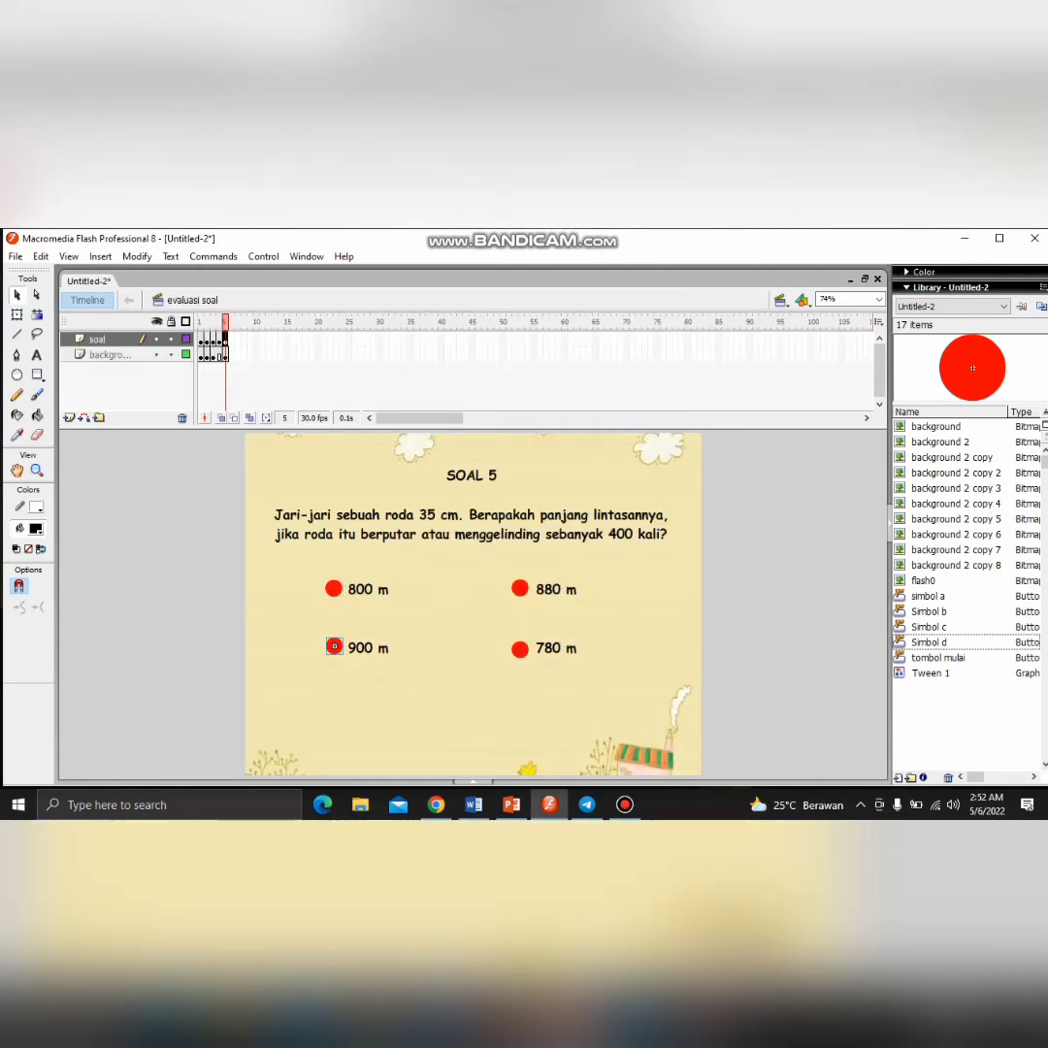
left_click(334, 588)
left_click(37, 355)
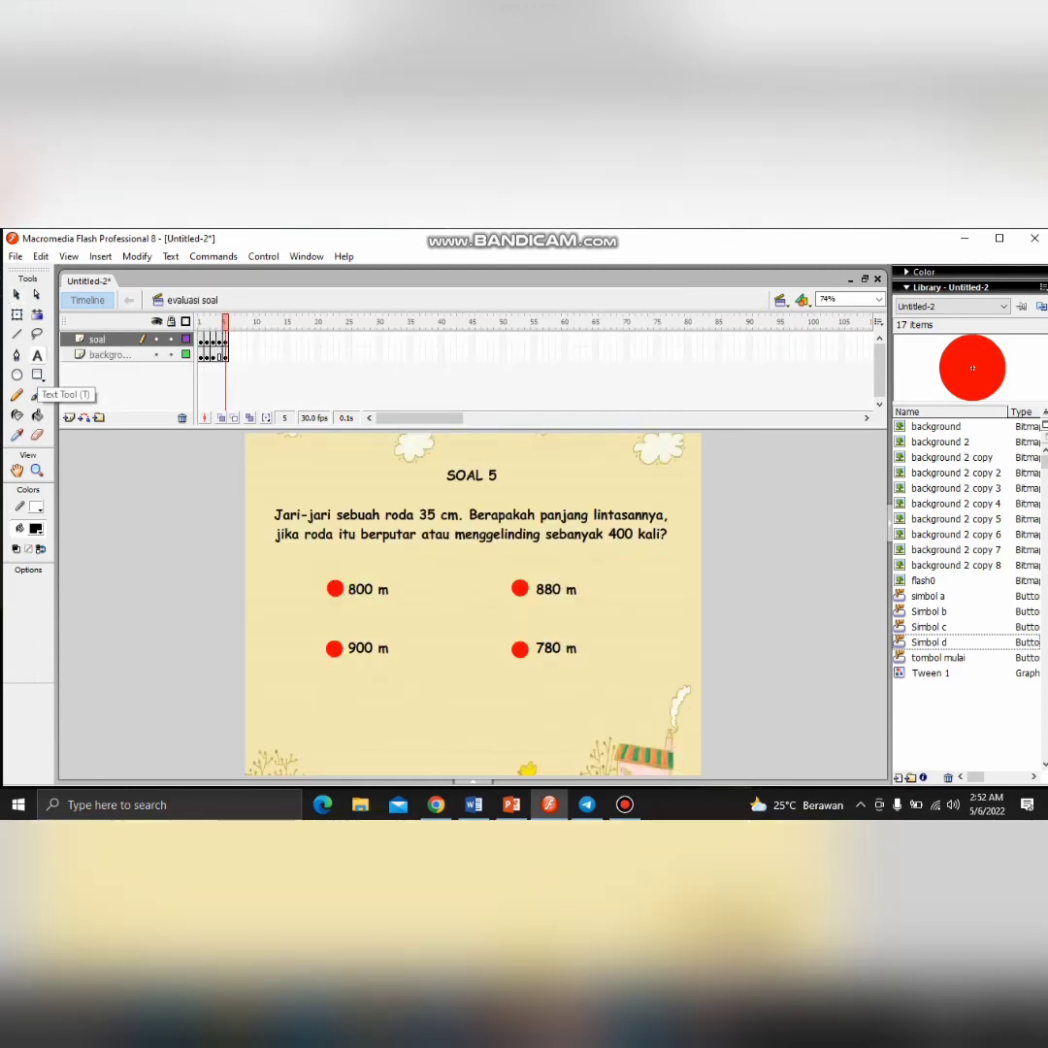
left_click(484, 769)
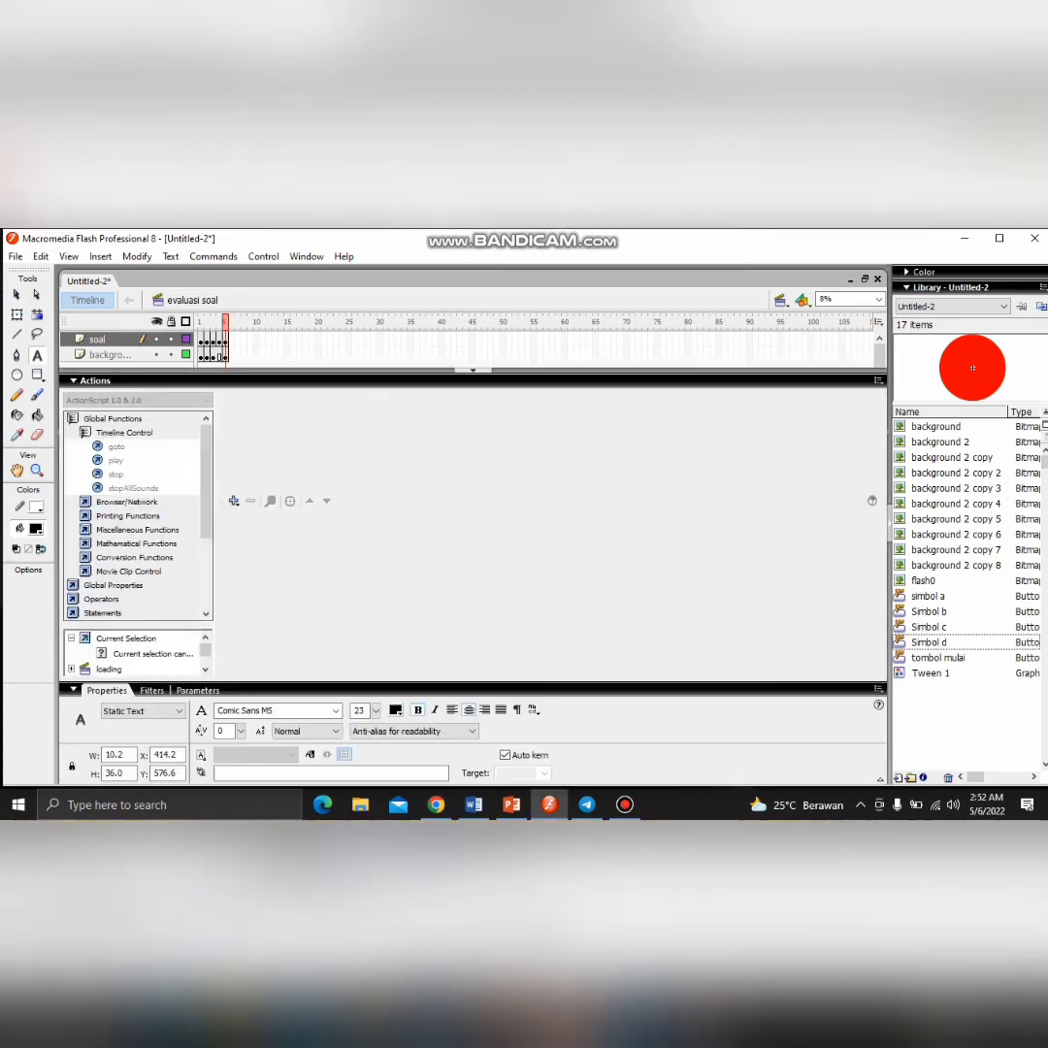
left_click(474, 371)
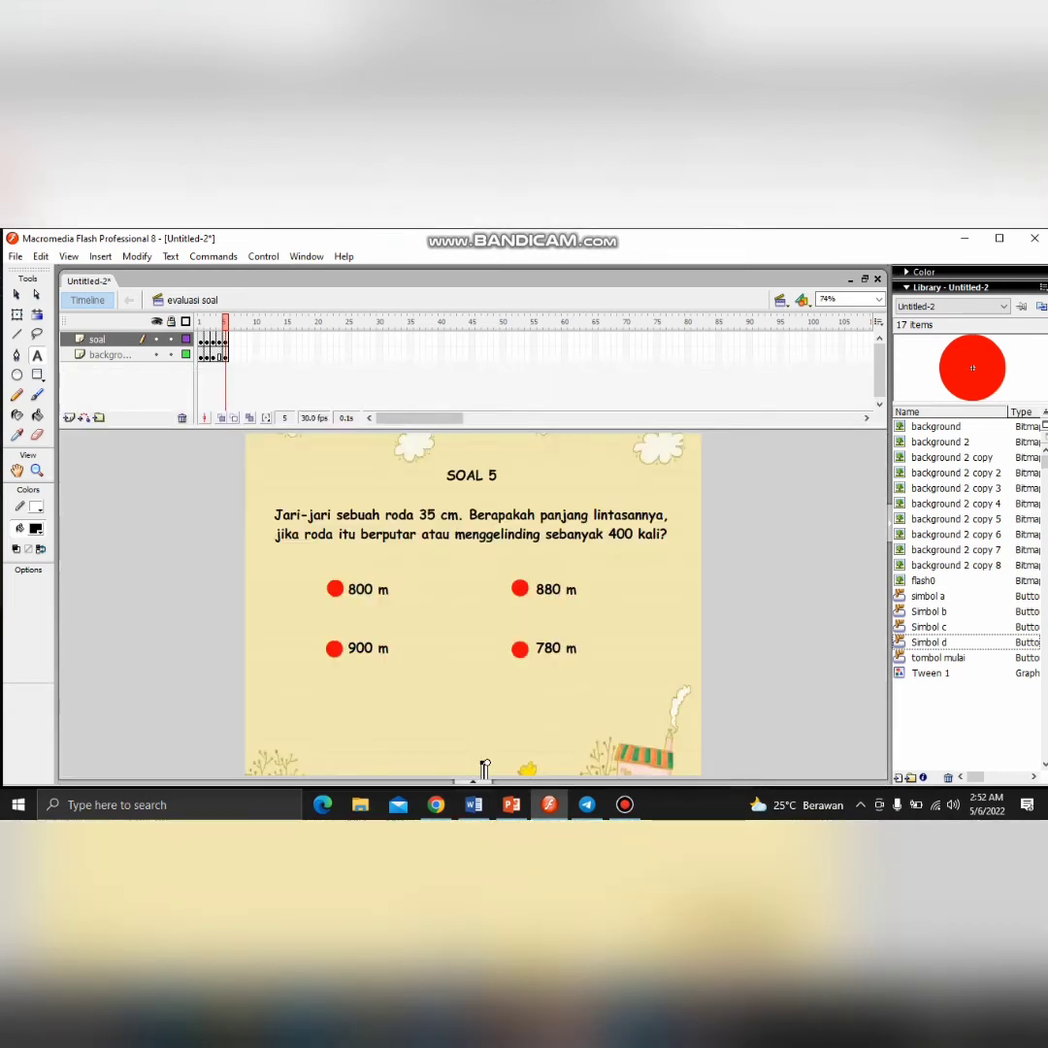
left_click(484, 768)
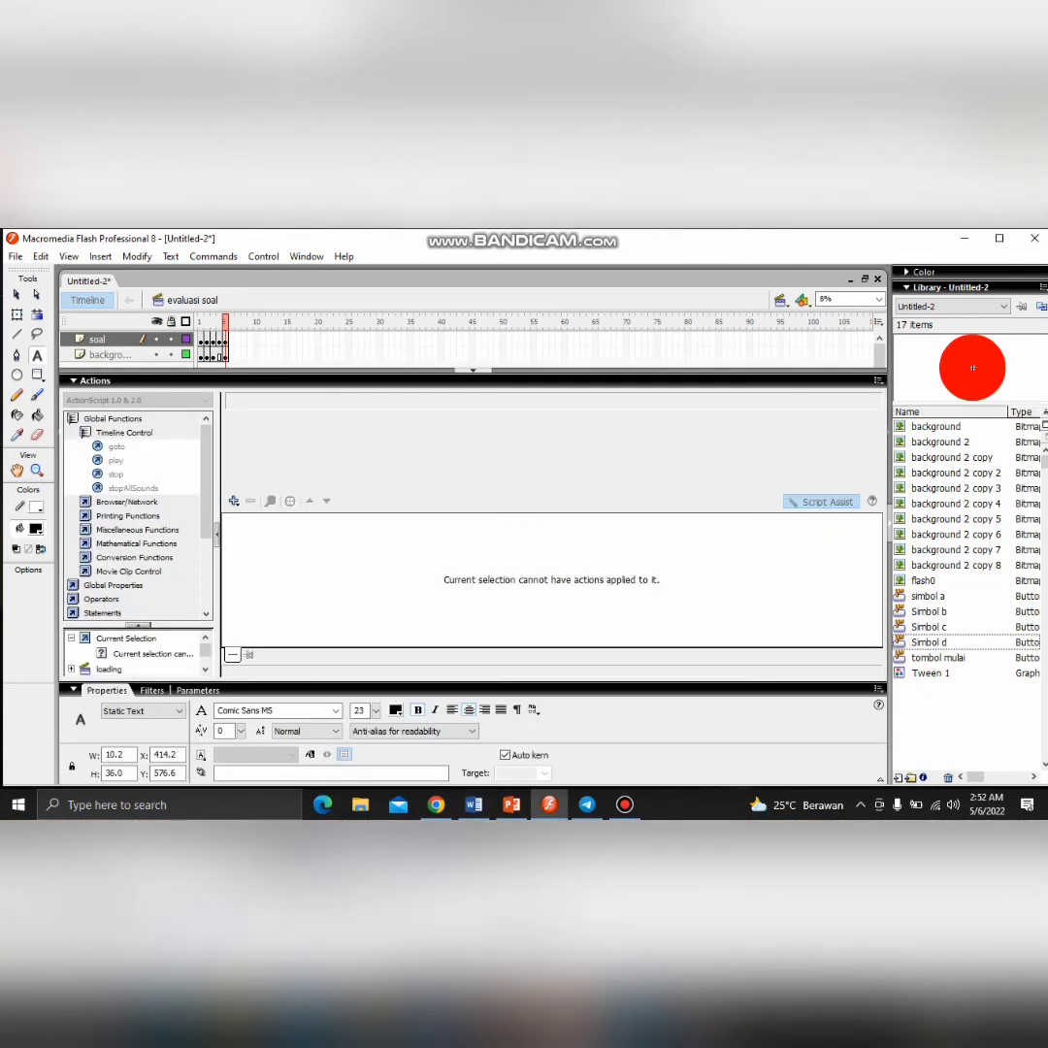
left_click(94, 380)
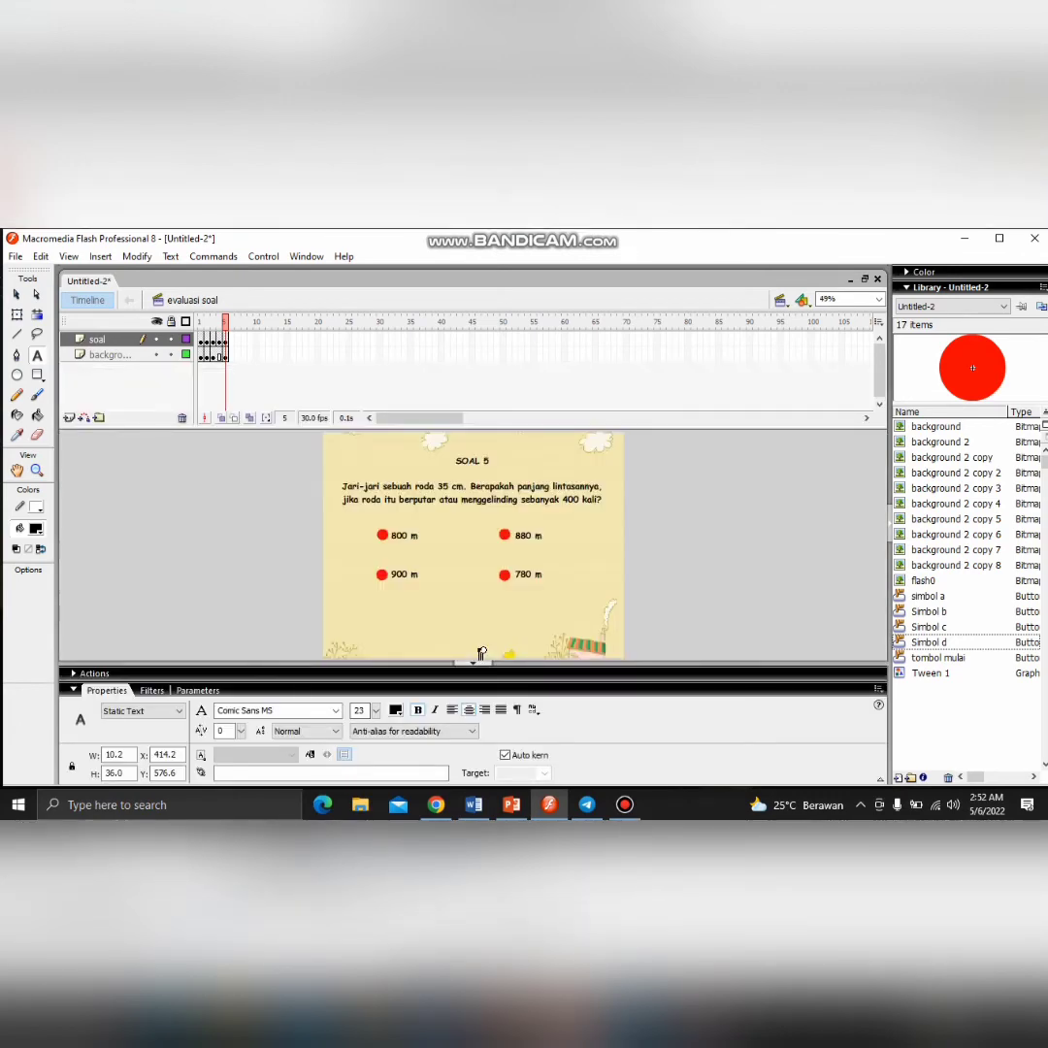
left_click(479, 662)
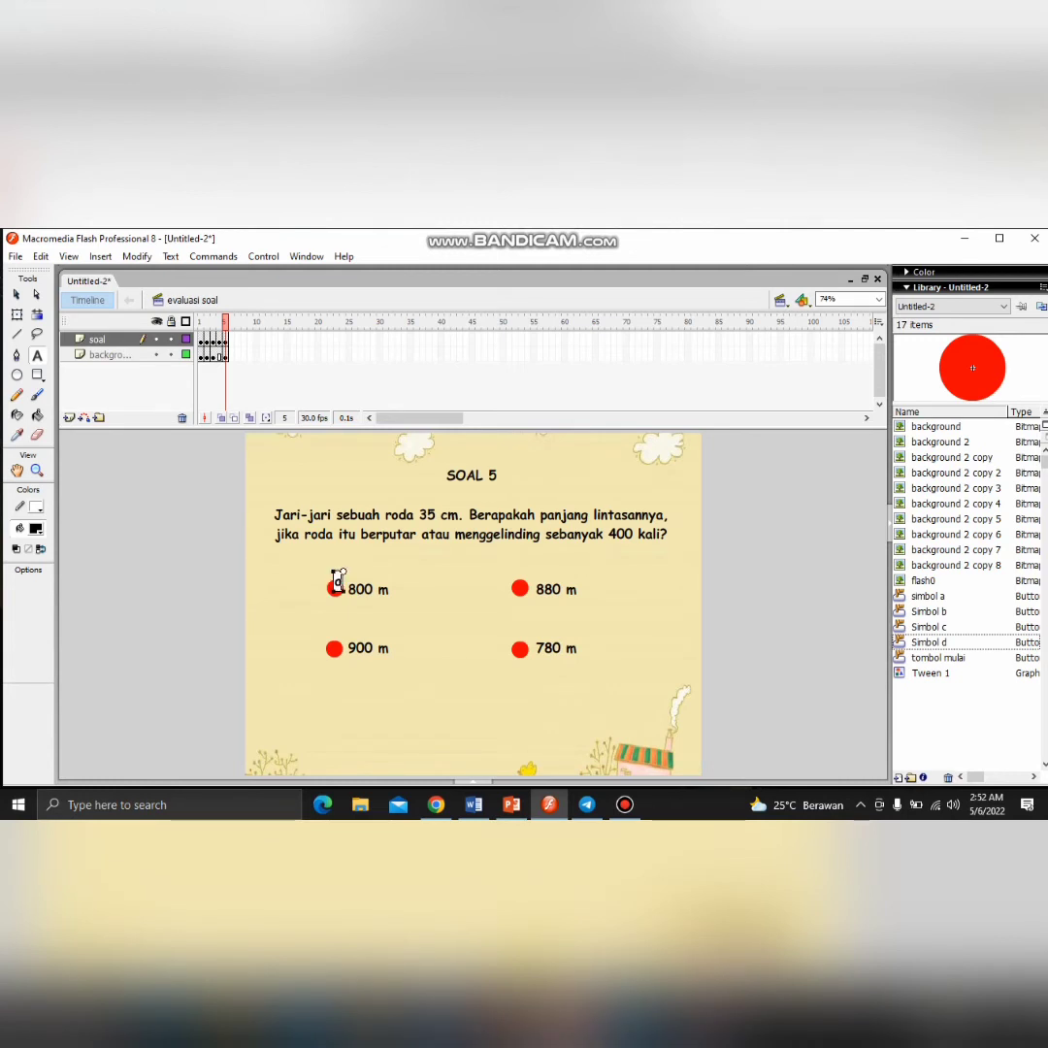
Label the red buttons with white letters: a on 800 m, b on 900 m, c on 880 m and d on 780 m
left_click(17, 293)
left_click(37, 529)
left_click(28, 622)
left_click(37, 355)
left_click(334, 646)
type("b")
left_click(519, 585)
type("c")
left_click_drag(337, 584, 334, 649)
left_click_drag(521, 586, 521, 650)
Add on-release goto actions that go to and stop at frame 1 to answer buttons a and b
left_click(335, 587)
right_click(341, 592)
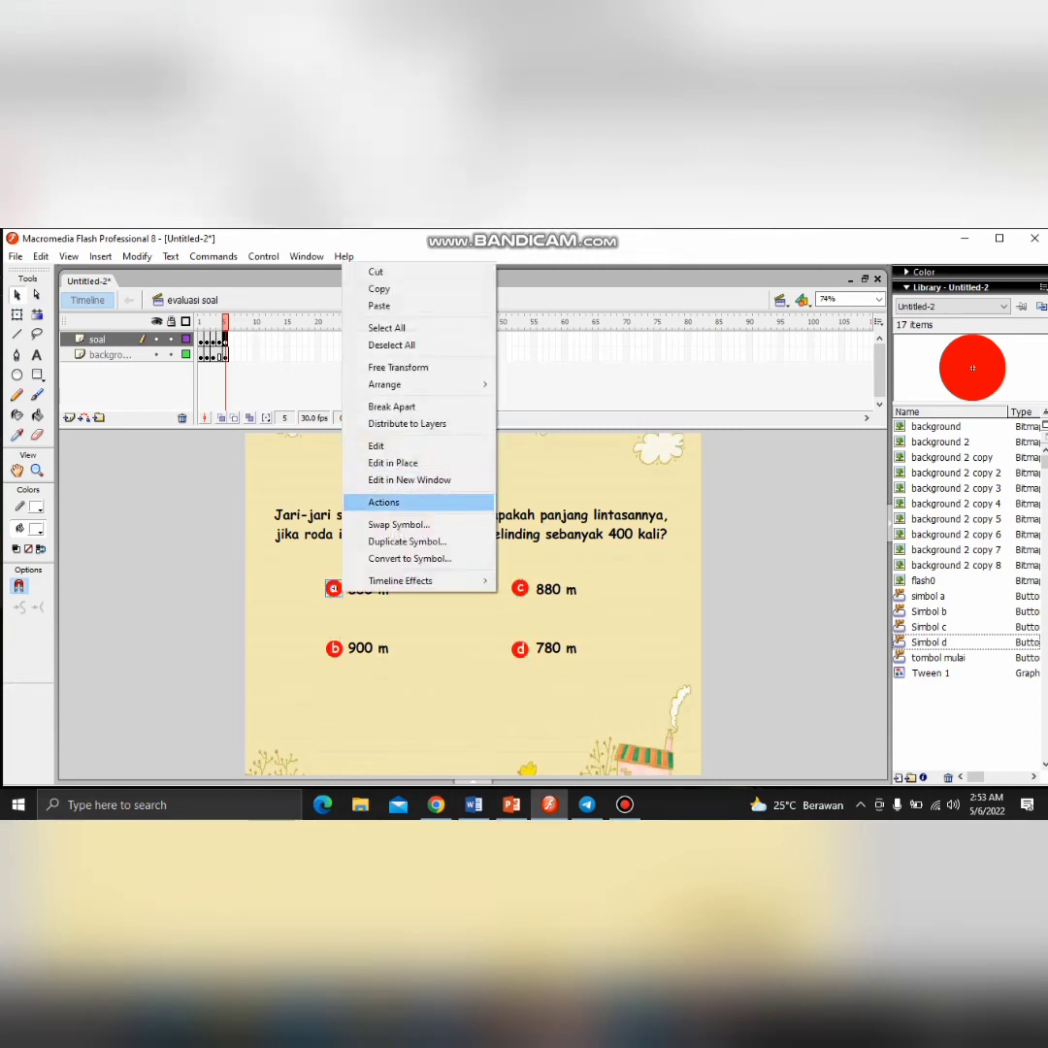
left_click(384, 501)
left_click(378, 424)
left_click(473, 369)
right_click(334, 648)
left_click(408, 562)
left_click(378, 424)
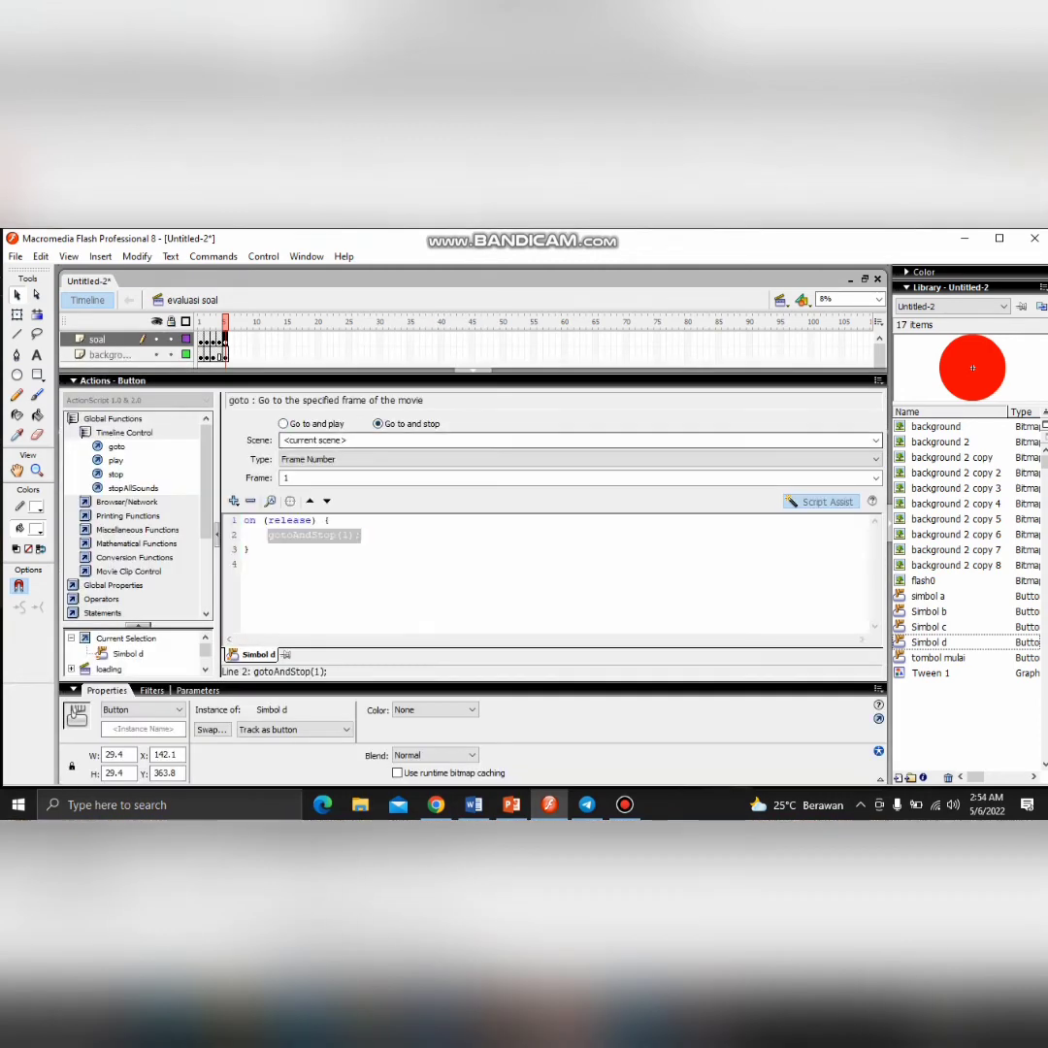
left_click(472, 369)
Add next-frame goto actions to answer buttons c and d of SOAL 5, and test the movie
right_click(520, 588)
left_click(593, 500)
left_click(580, 459)
left_click(309, 486)
left_click(472, 370)
right_click(520, 649)
left_click(592, 562)
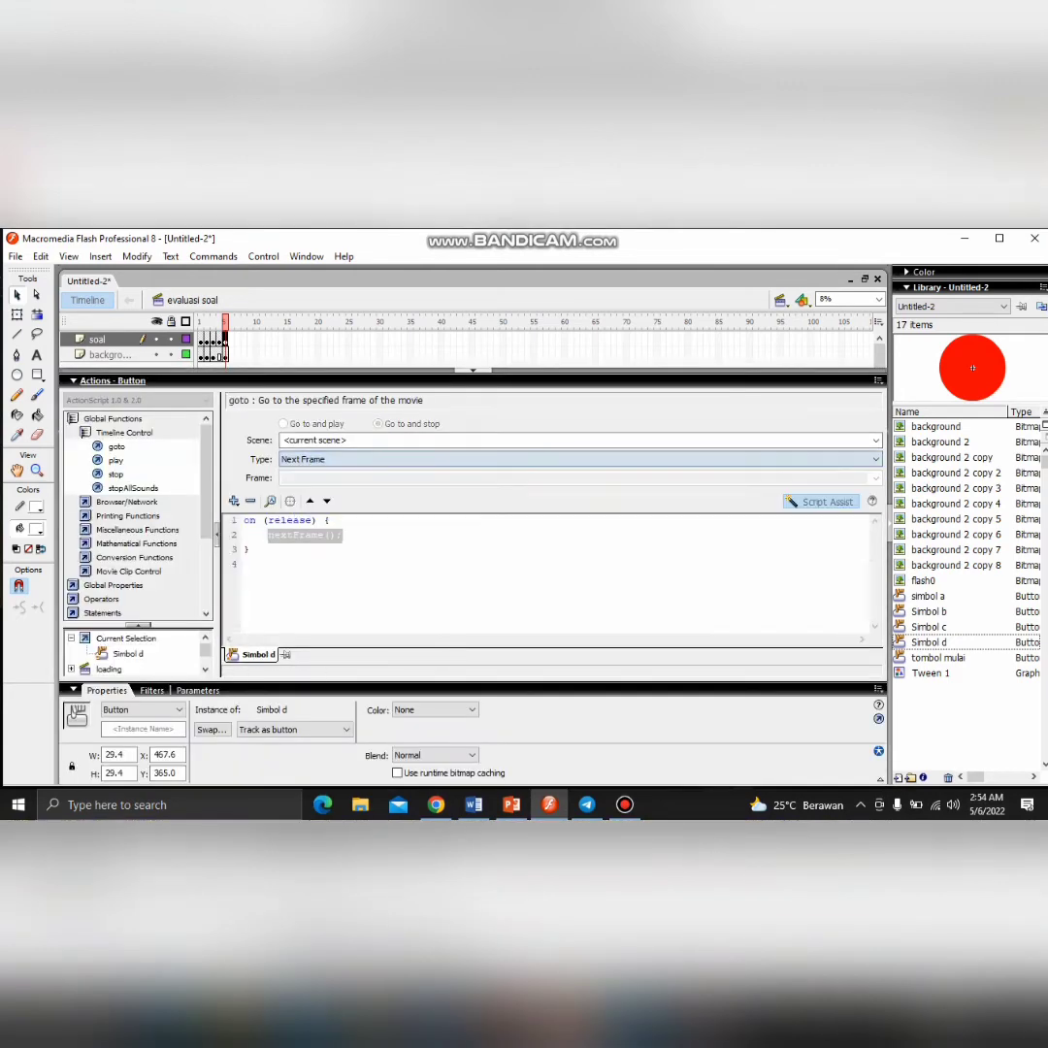
left_click(473, 370)
left_click(110, 355)
key("ctrl+Return")
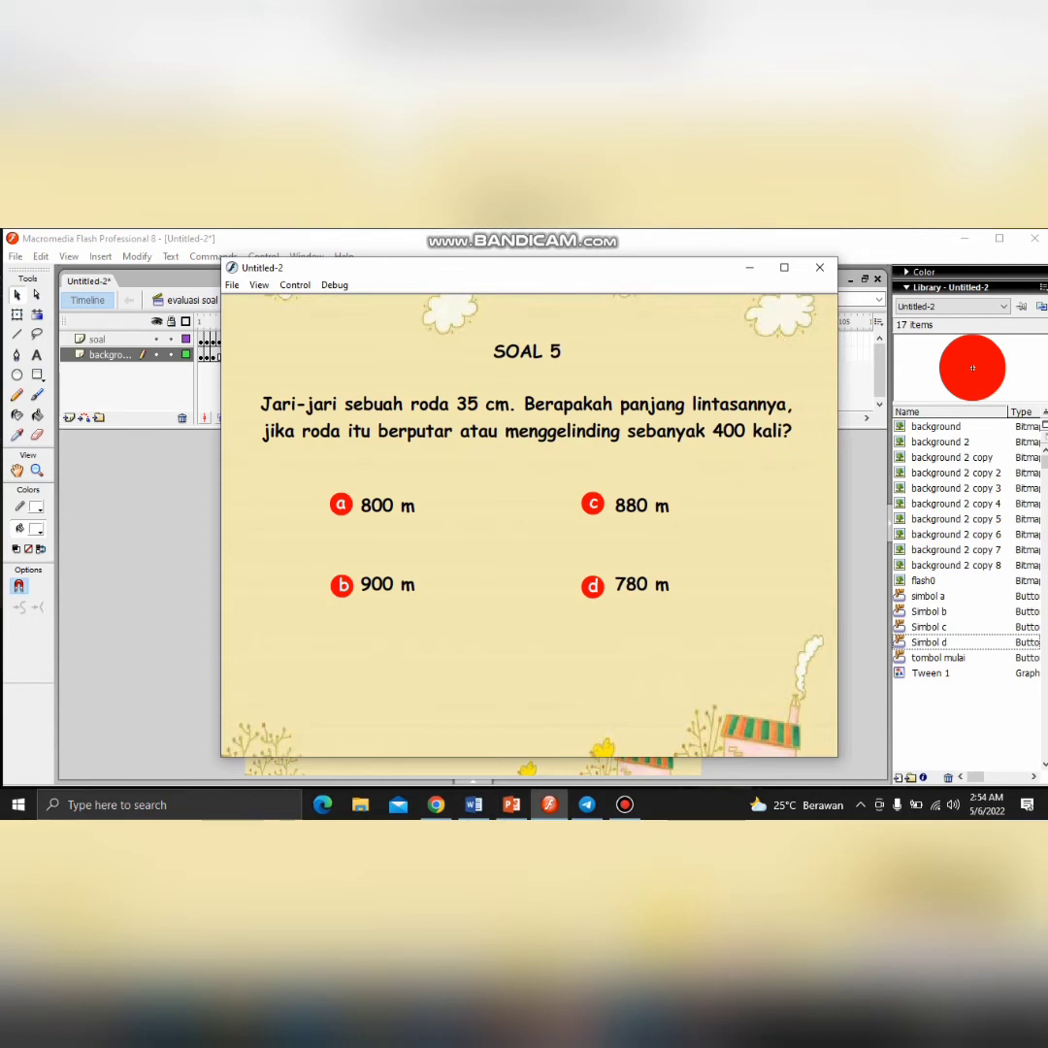
Close the movie test and insert blank keyframes at frame 6 of the background and soal layers
key("ctrl+w")
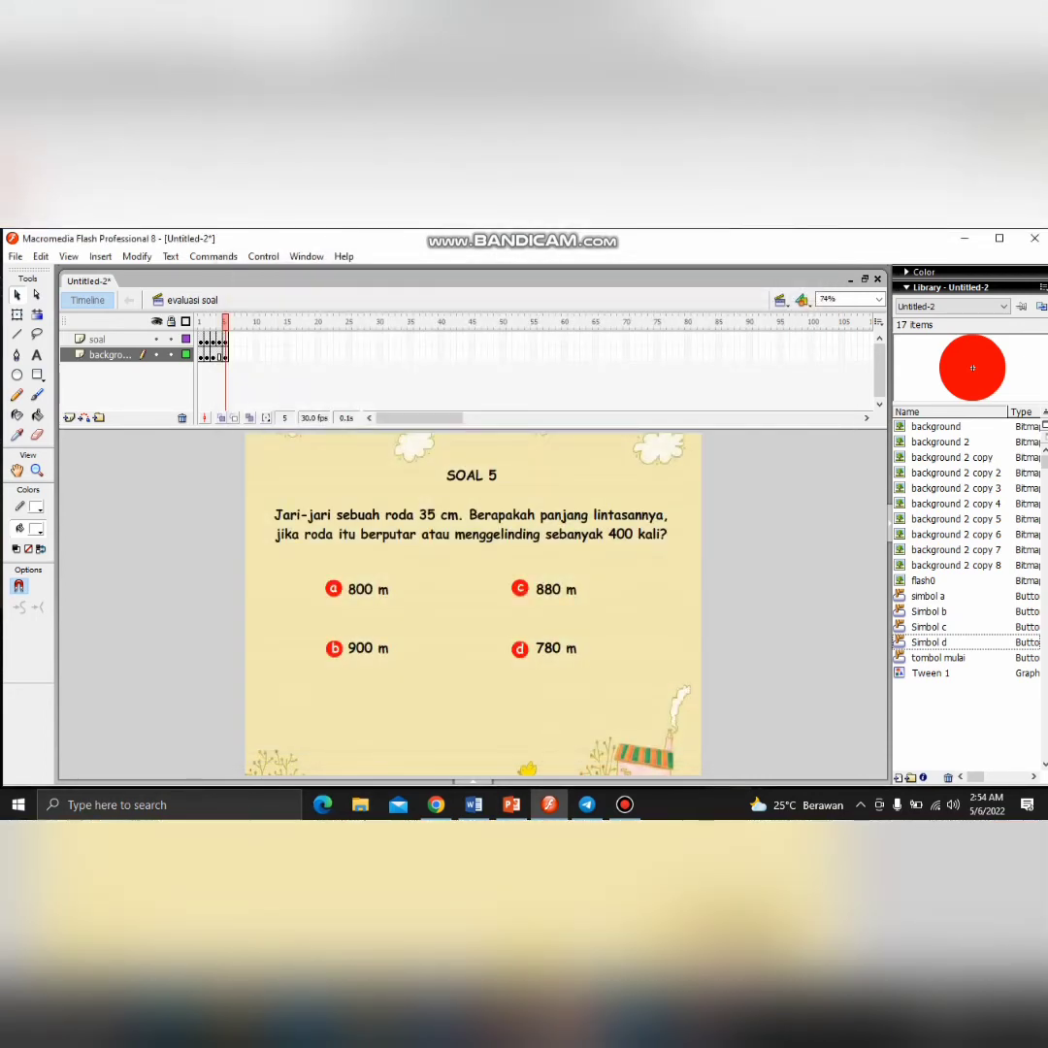
right_click(227, 355)
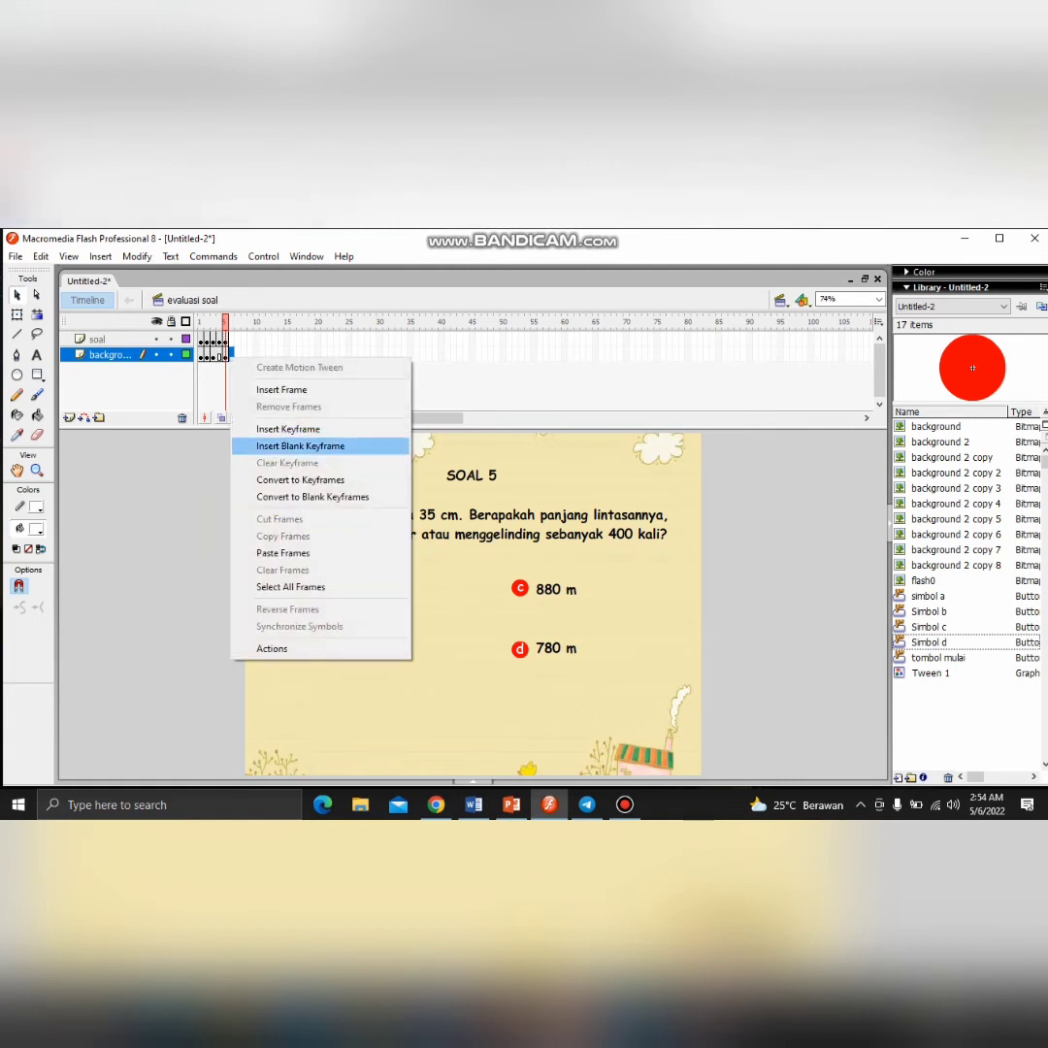
left_click(296, 445)
left_click(229, 339)
right_click(229, 340)
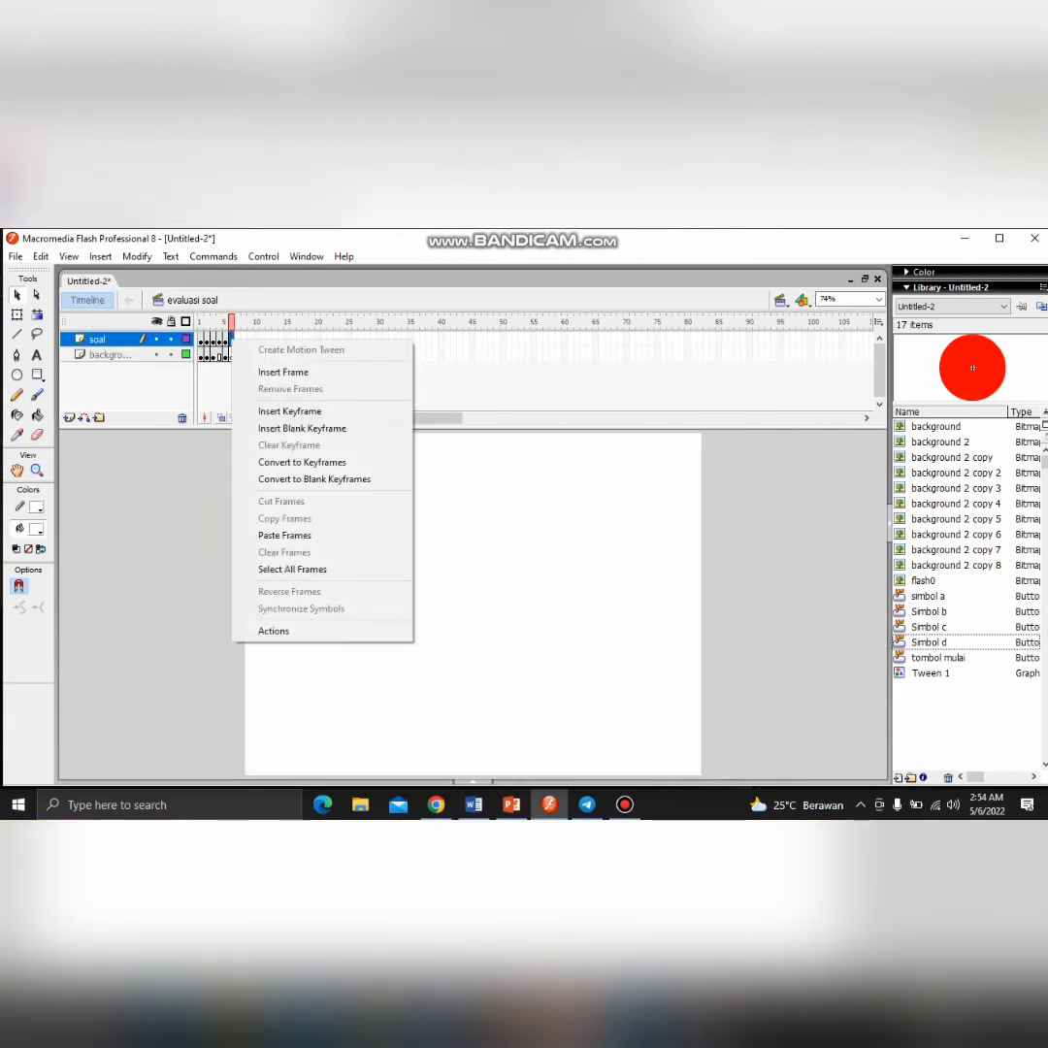
left_click(296, 428)
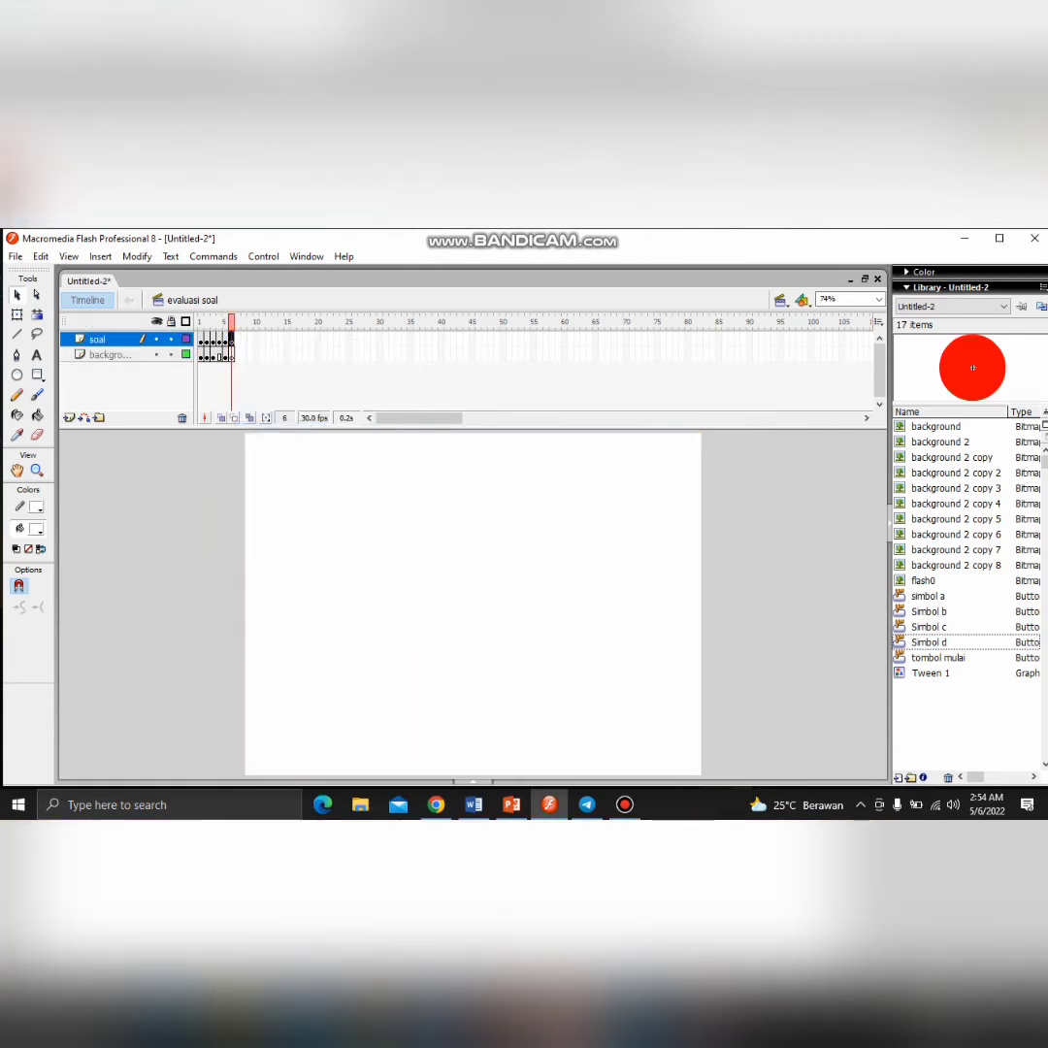
Import the background image onto frame 6 of the background layer without replacing existing library items
left_click(231, 355)
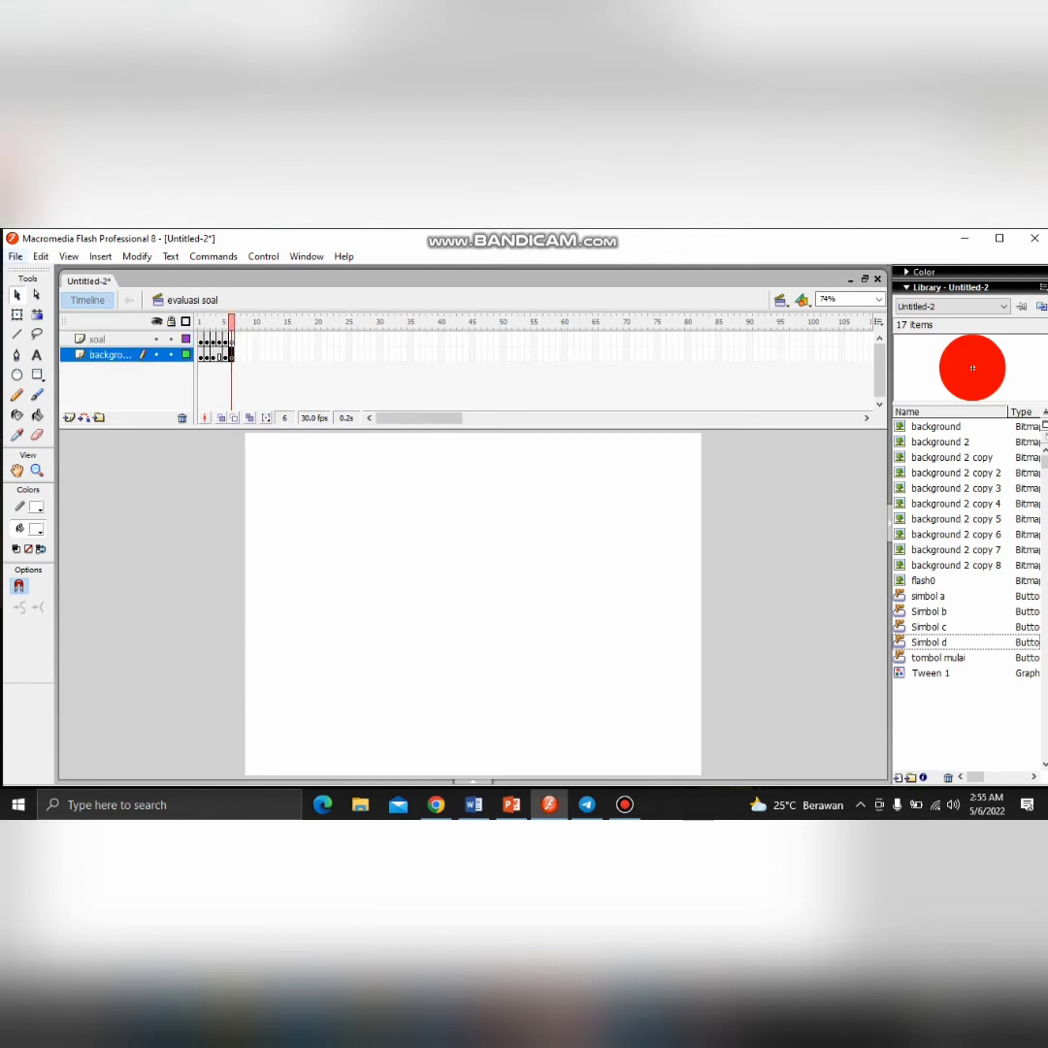
left_click(15, 256)
key("Down")
key("Down")
key("Down")
key("Down")
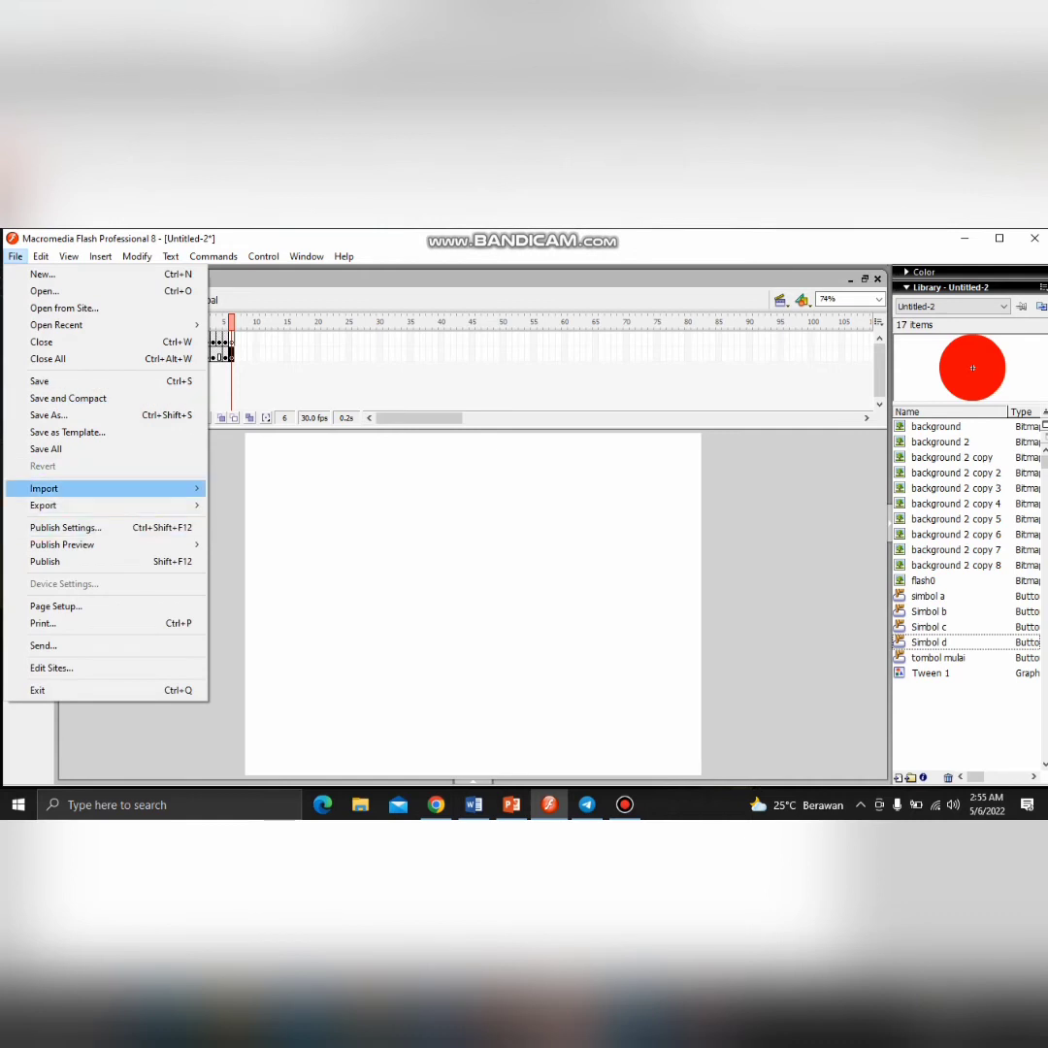
key("Right")
key("Return")
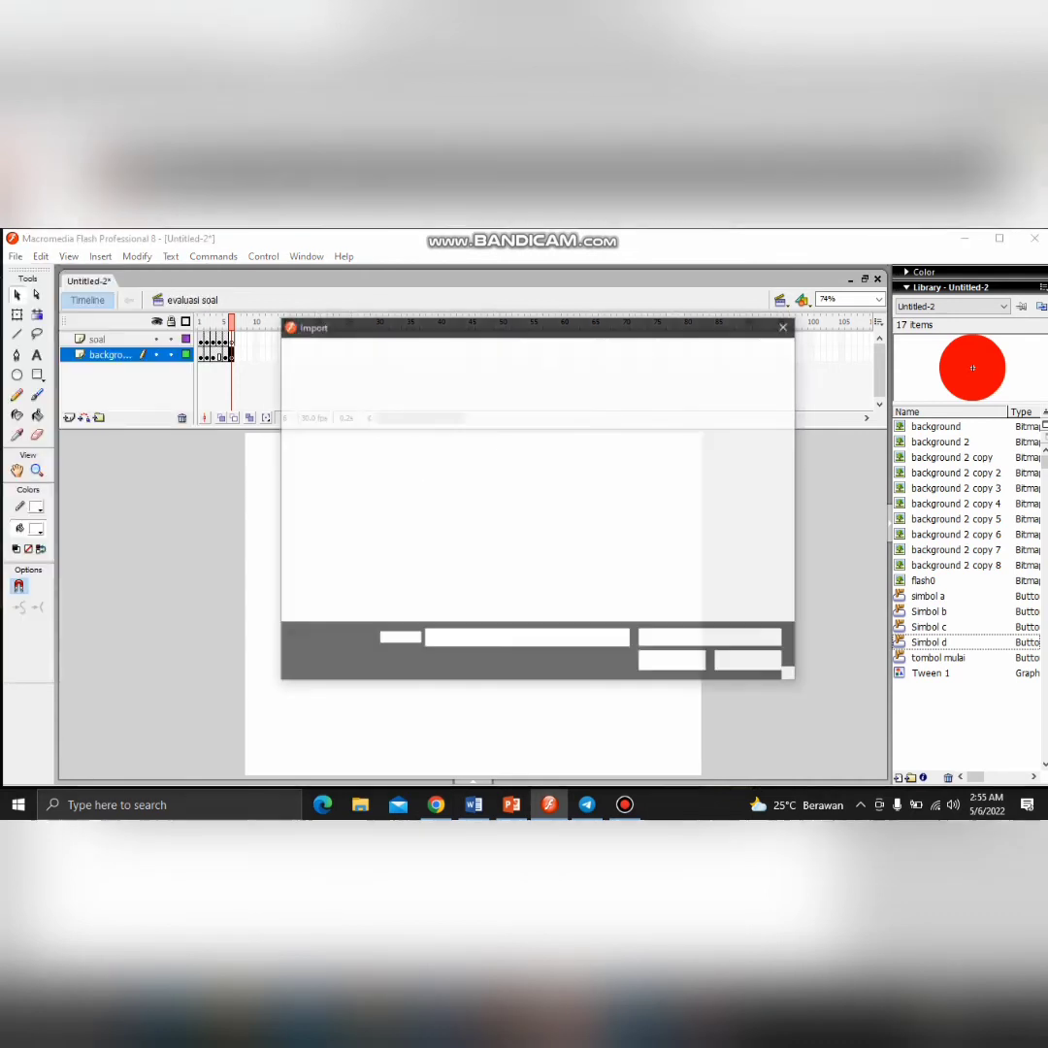
key("Return")
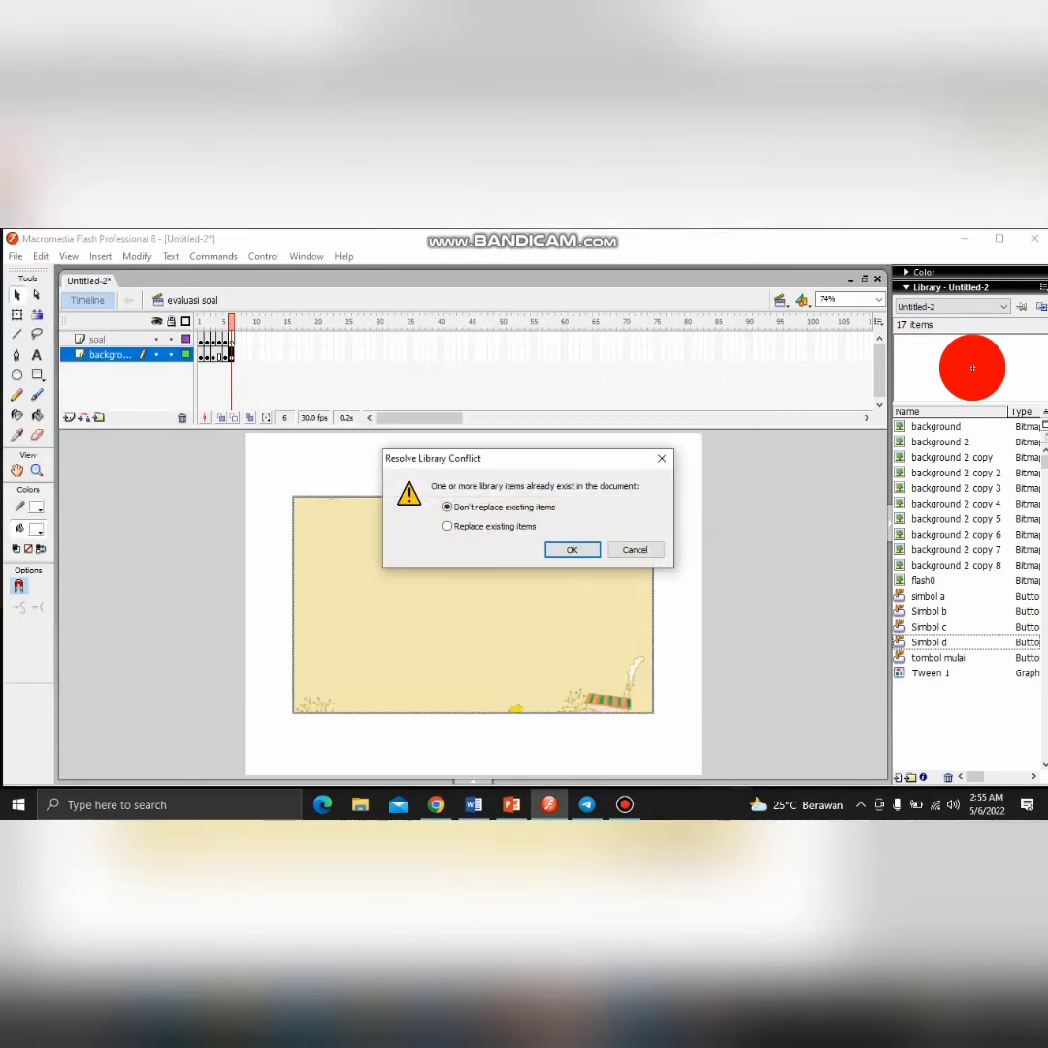
key("Return")
Set the imported background to 800 wide by 600 high and position it at X 0, Y 0
key("F9")
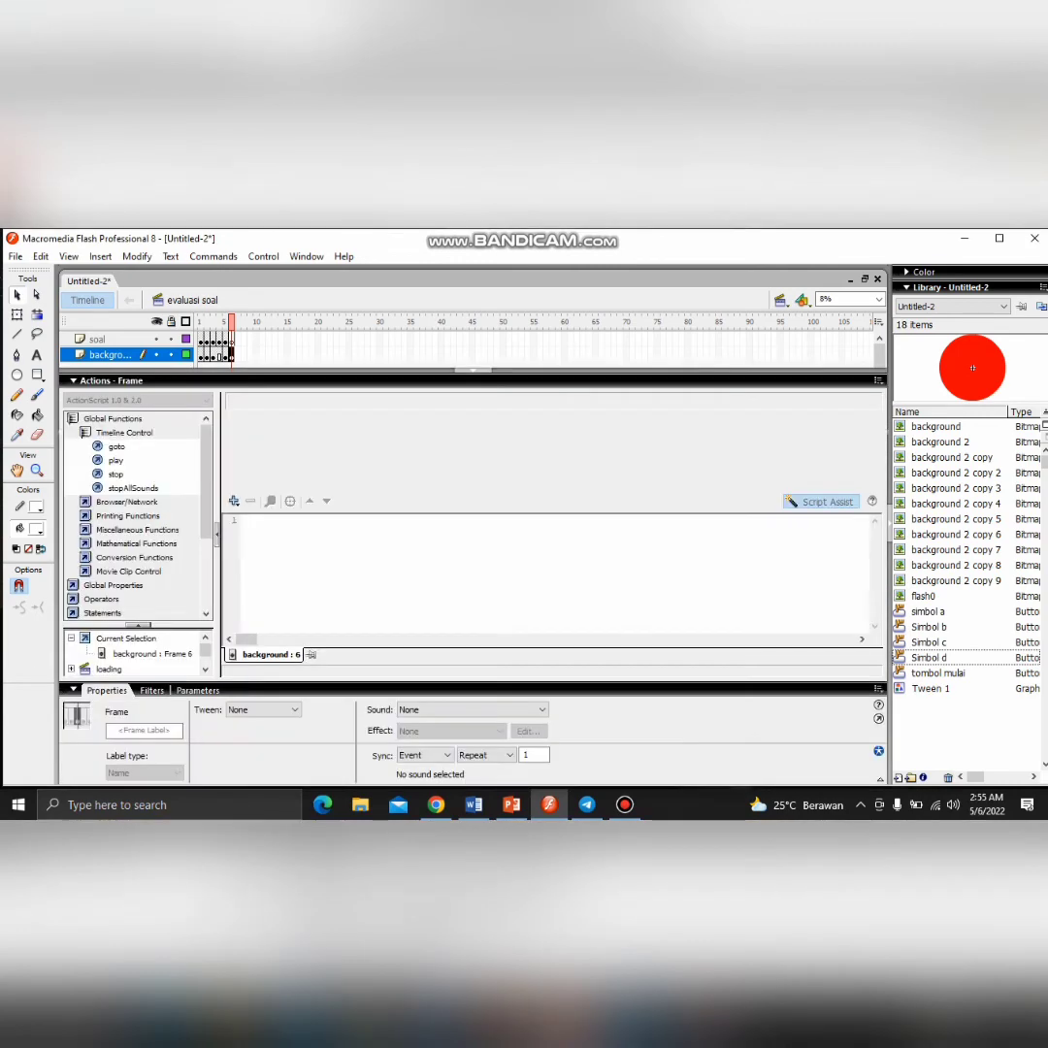
key("F9")
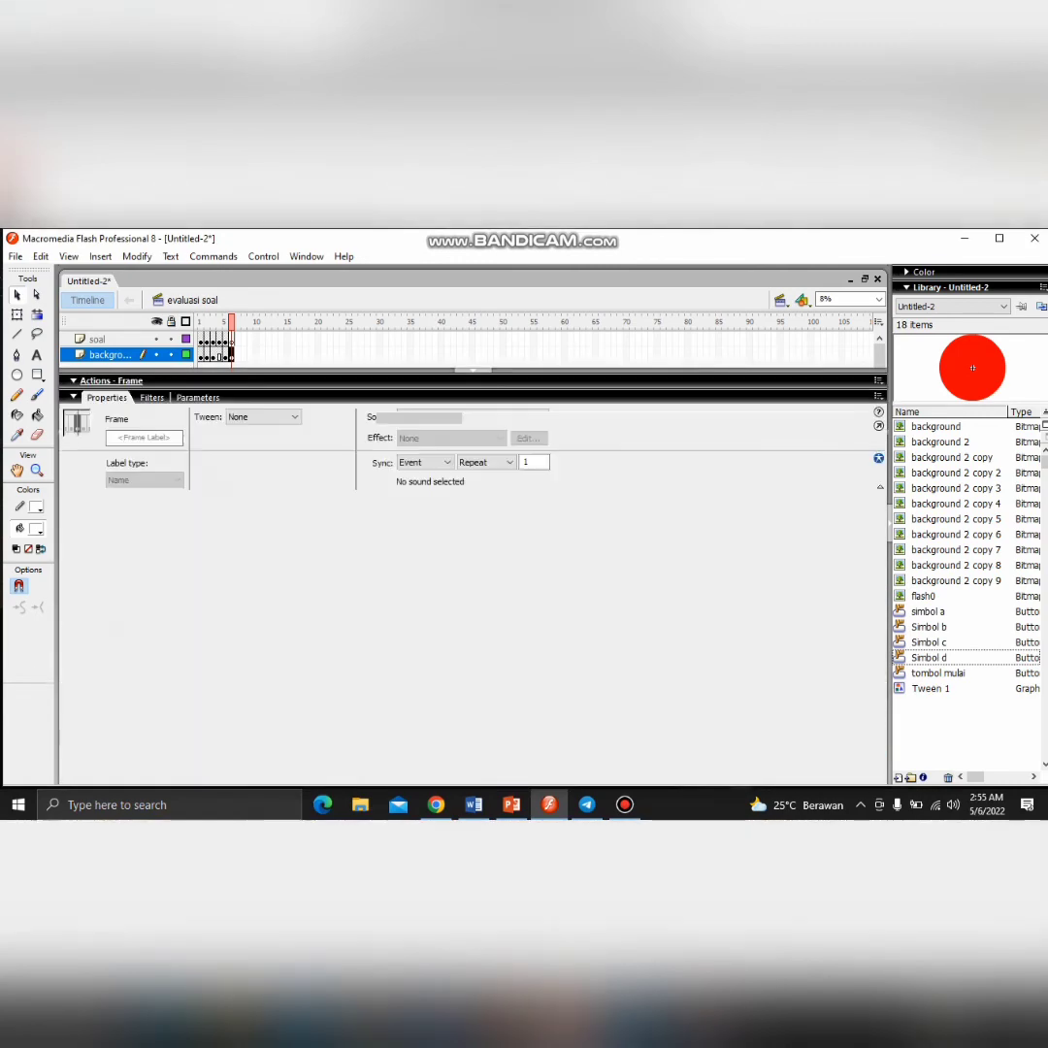
double_click(114, 753)
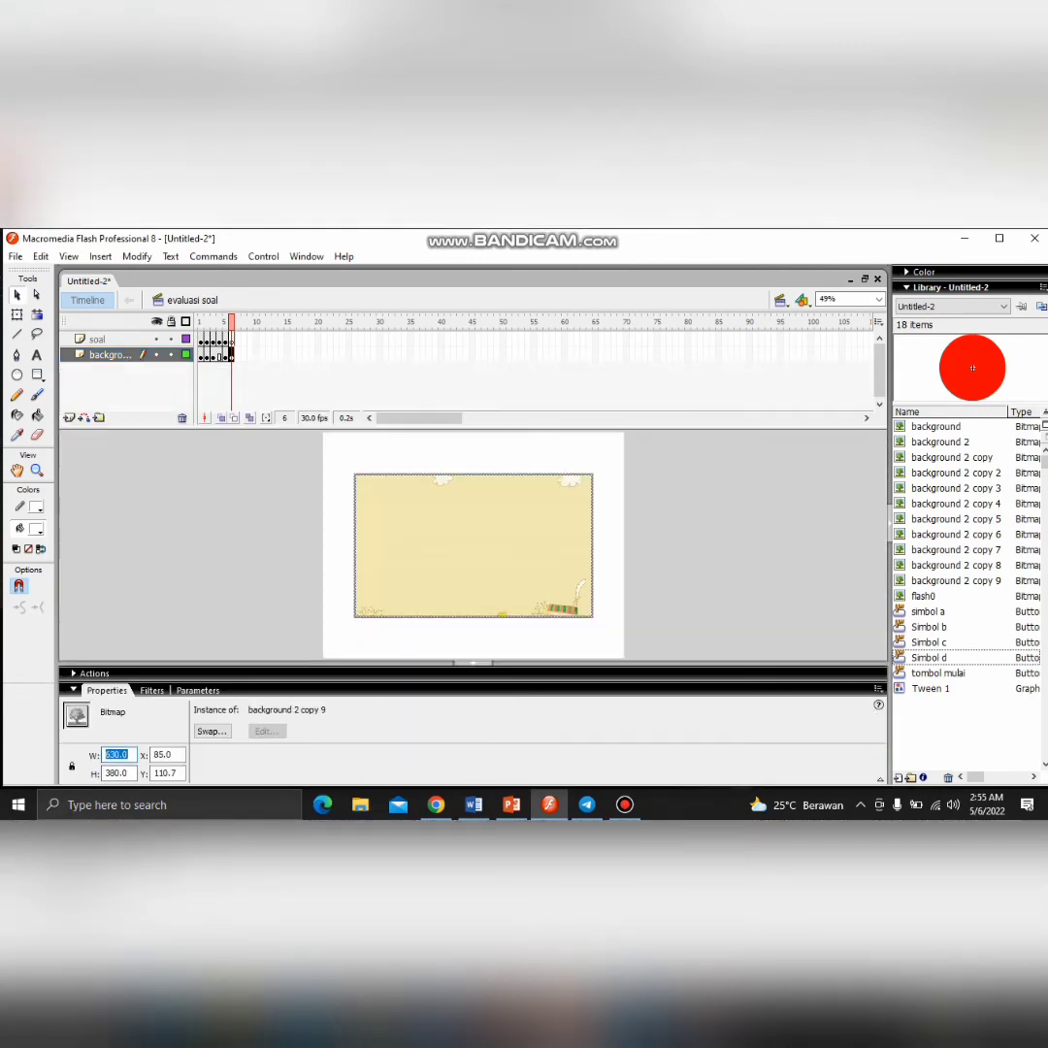
type("800")
key("Tab")
type("600")
key("Tab")
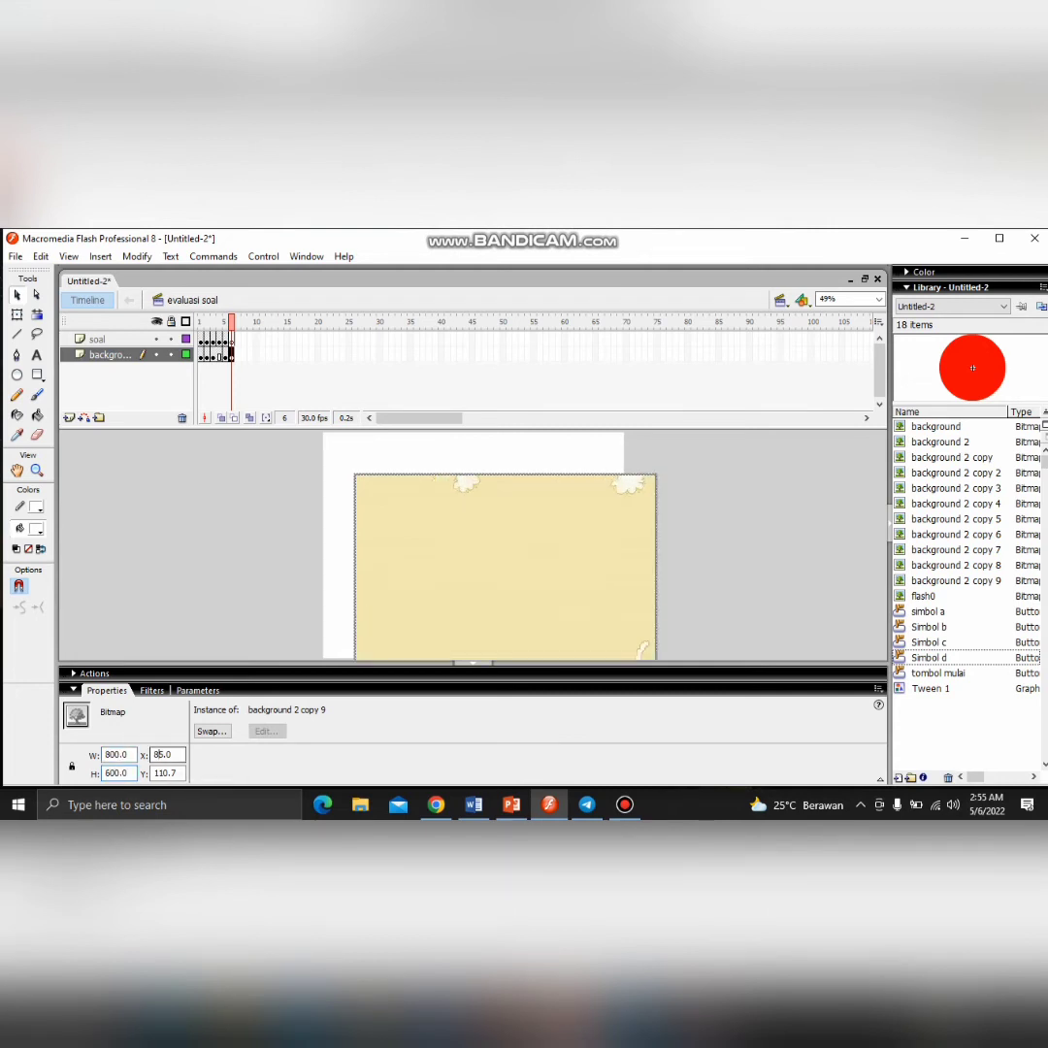
type("0")
key("Tab")
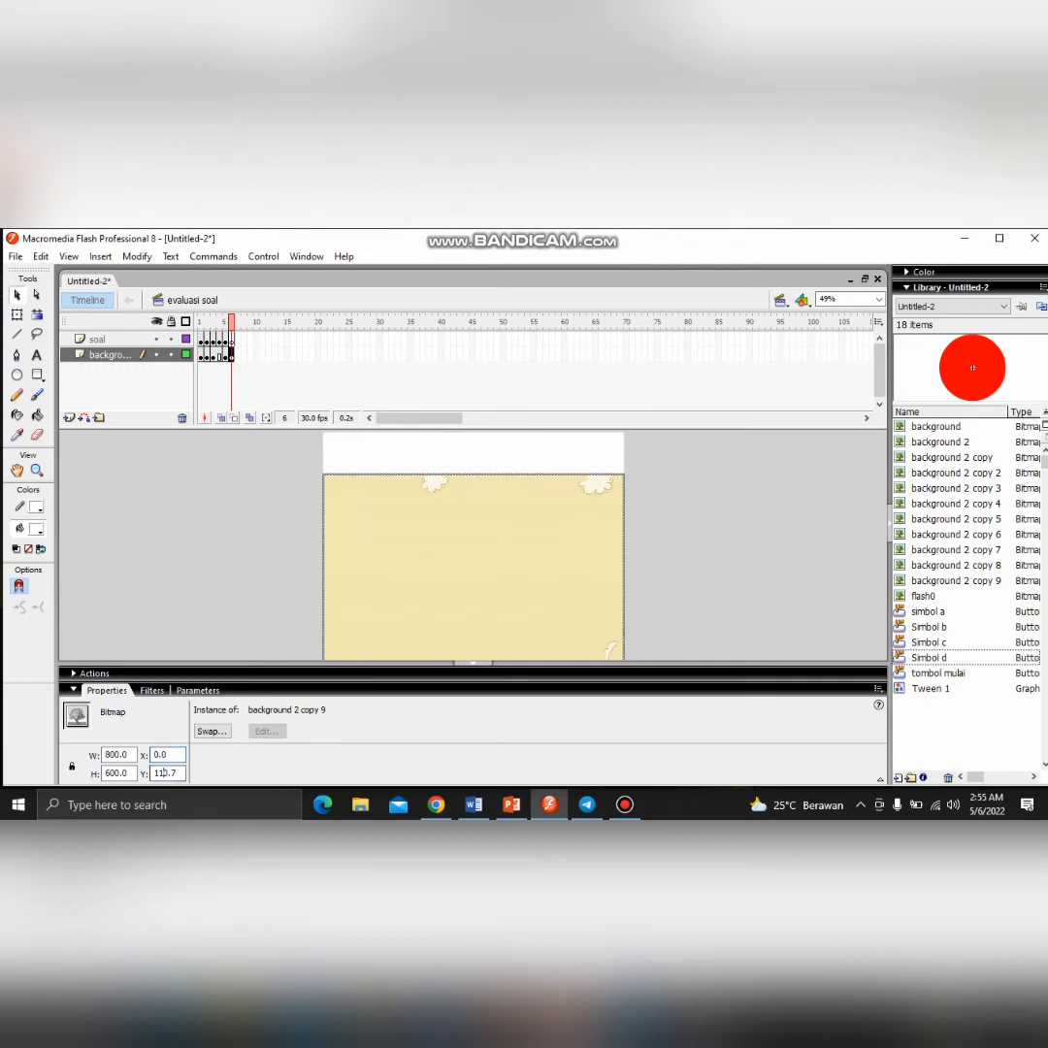
type("0")
key("Return")
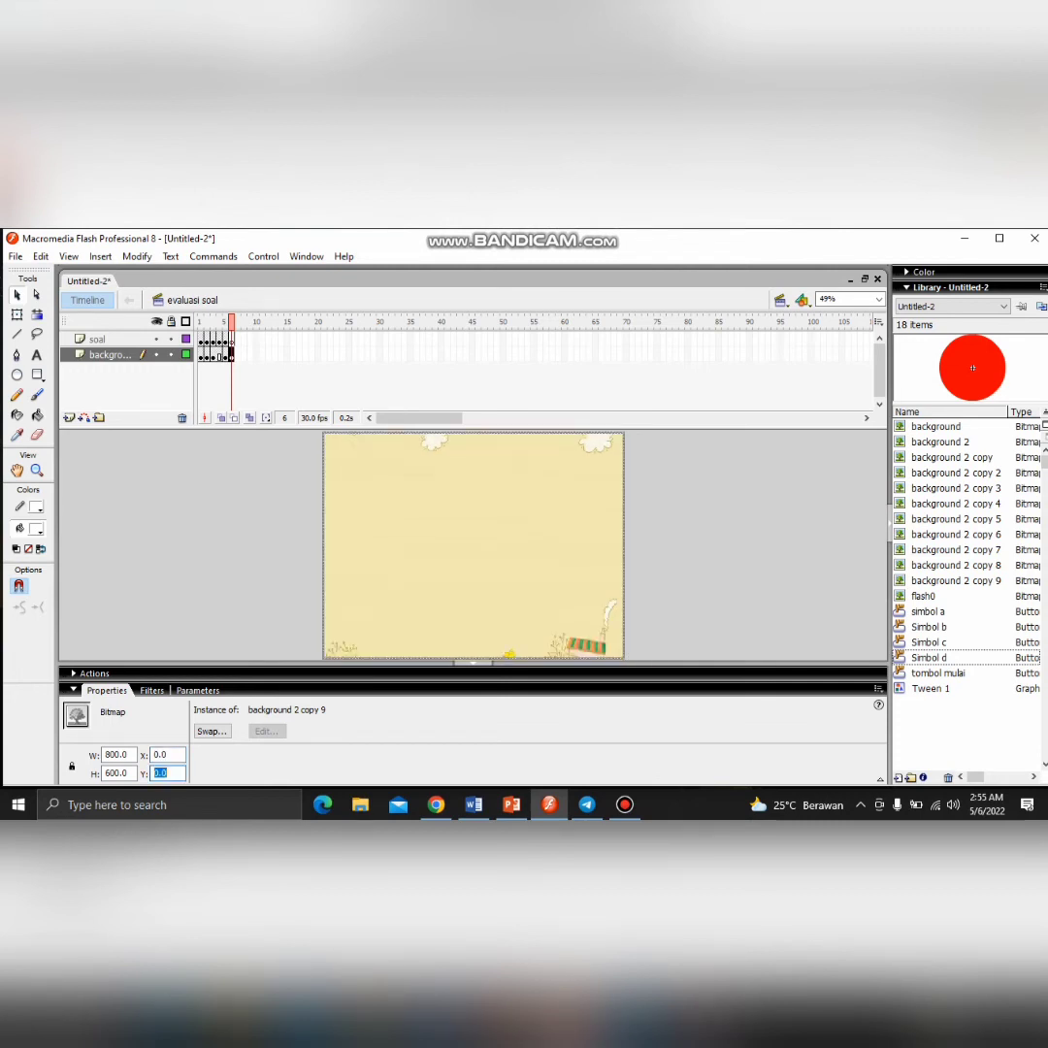
left_click(473, 663)
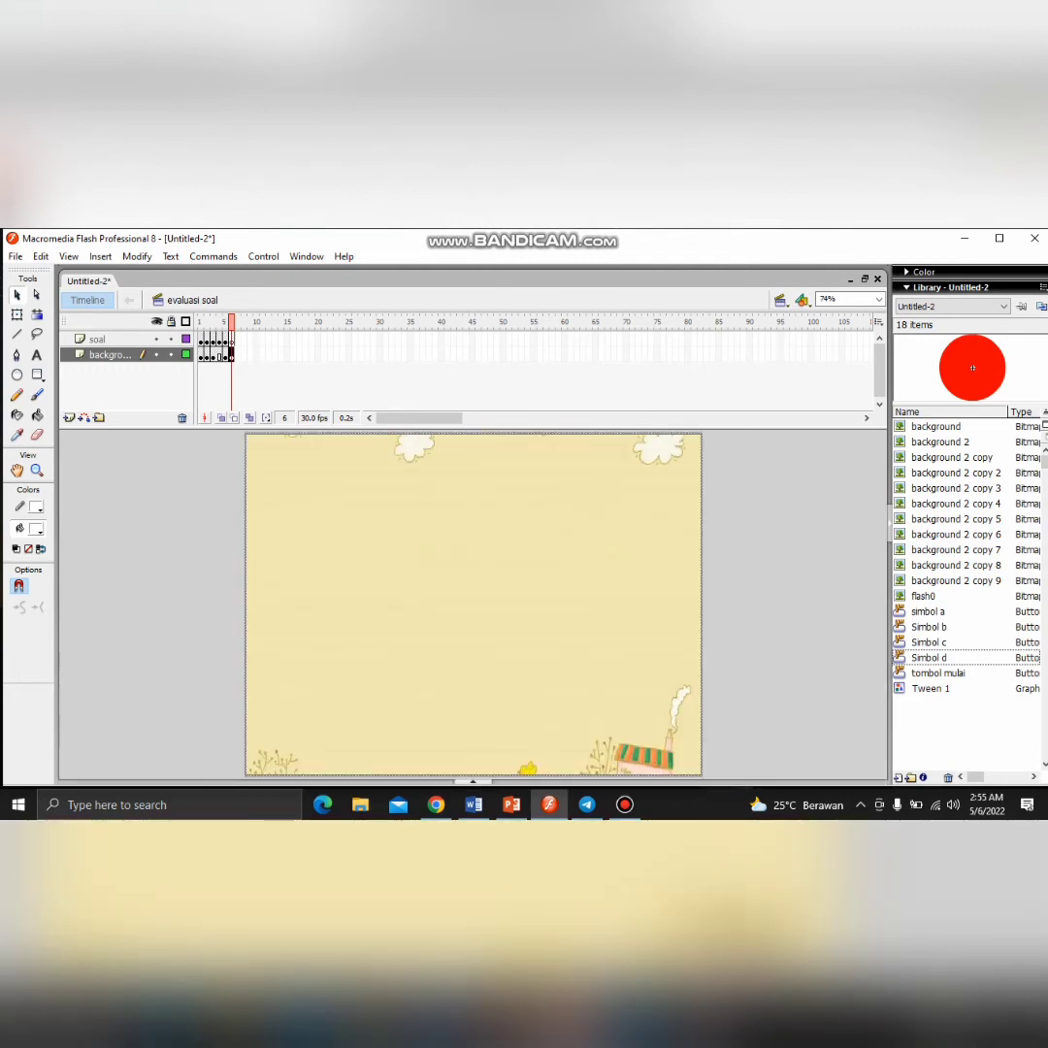
Write "SOAL 6", "Diketahui sebuah taman yang berbentuk lingkaran. Setengah dari luas taman tersebut akan ditanami rumput. Jika jari-jari taman tersebut 21 meter, tentukan luas taman yang ditanami rumput."
left_click(230, 340)
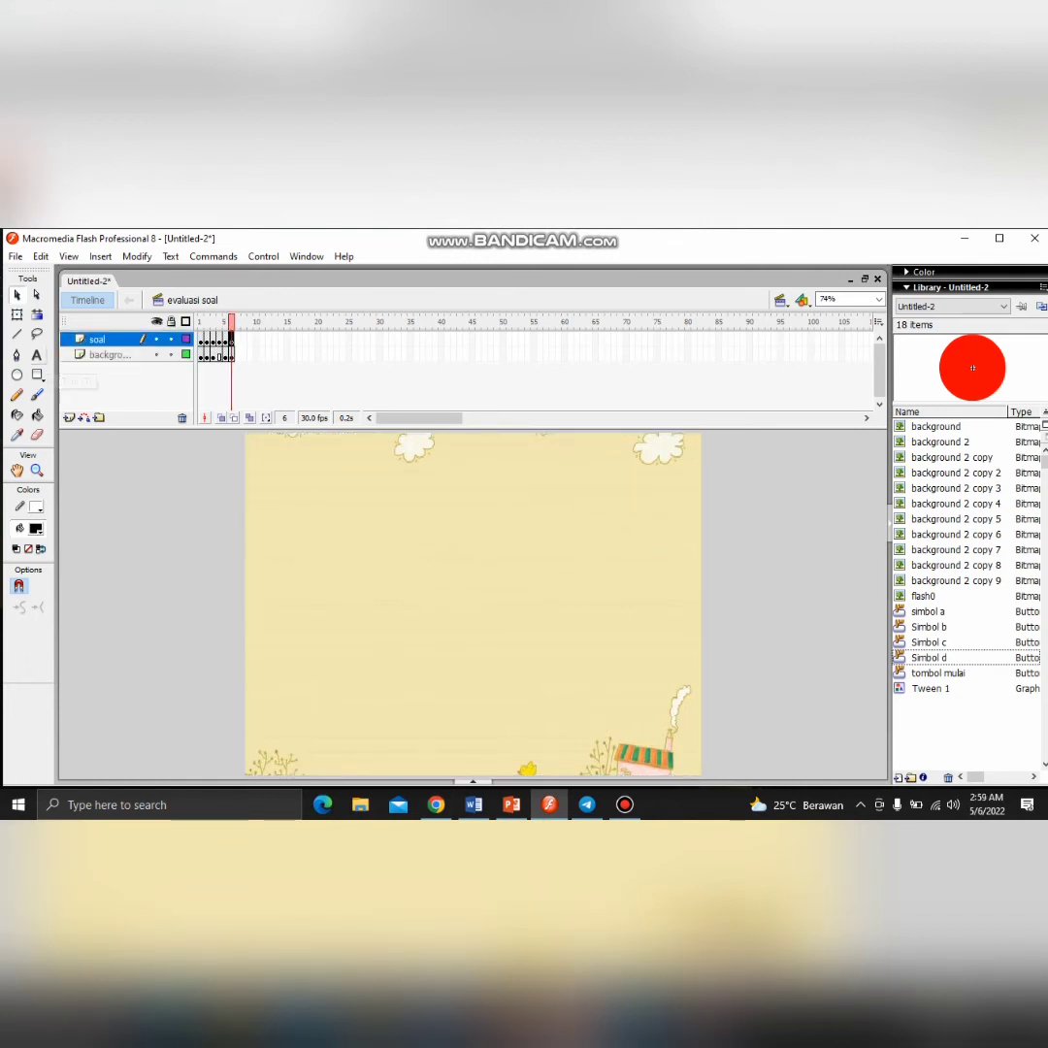
left_click(36, 355)
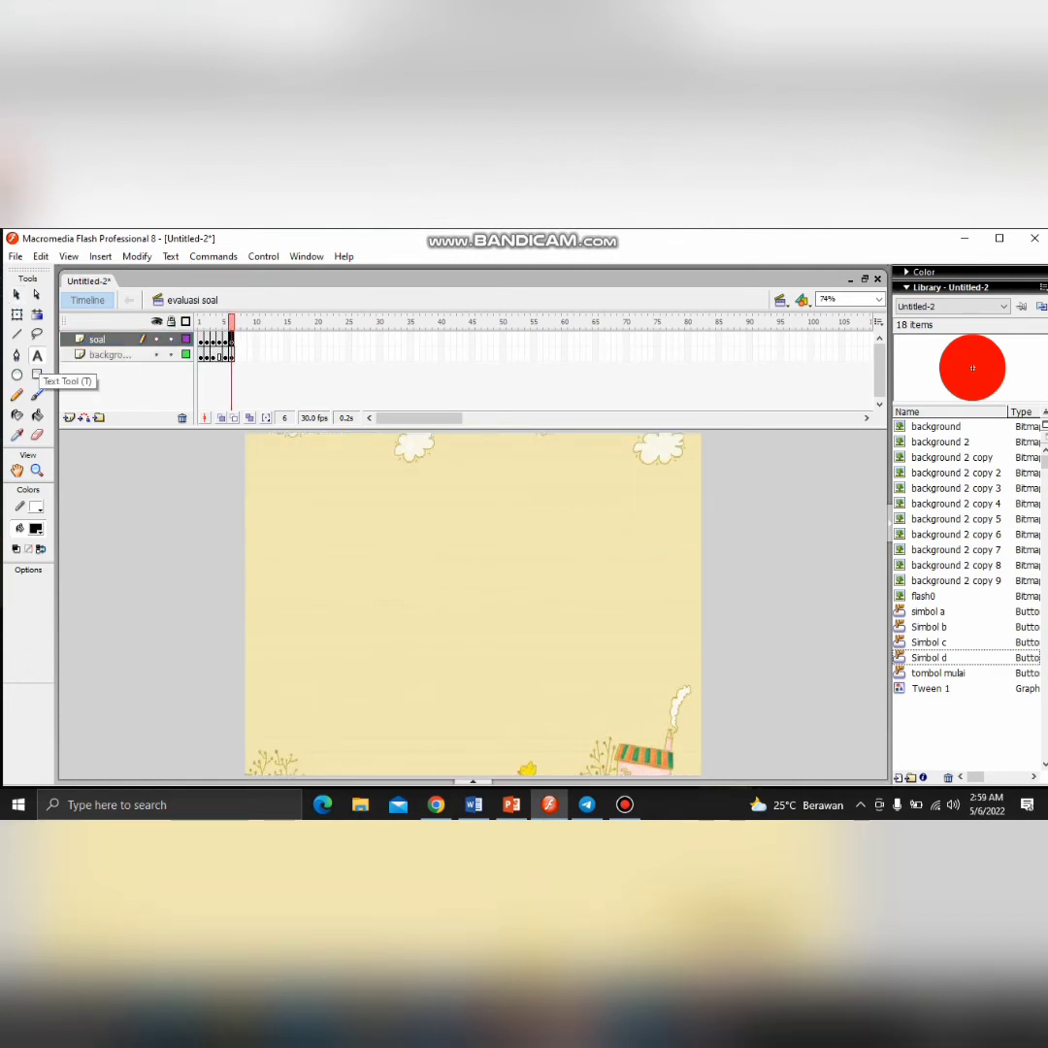
left_click(372, 474)
type("SOAL 6  Diketahui sebuah taman yang berbentuk lingkaran. Setengah dari luas taman tersebut akan ditanami rumput. Jika jari-jari taman tersebut 21 meter, tentukan luas taman yang ditanami rumput.")
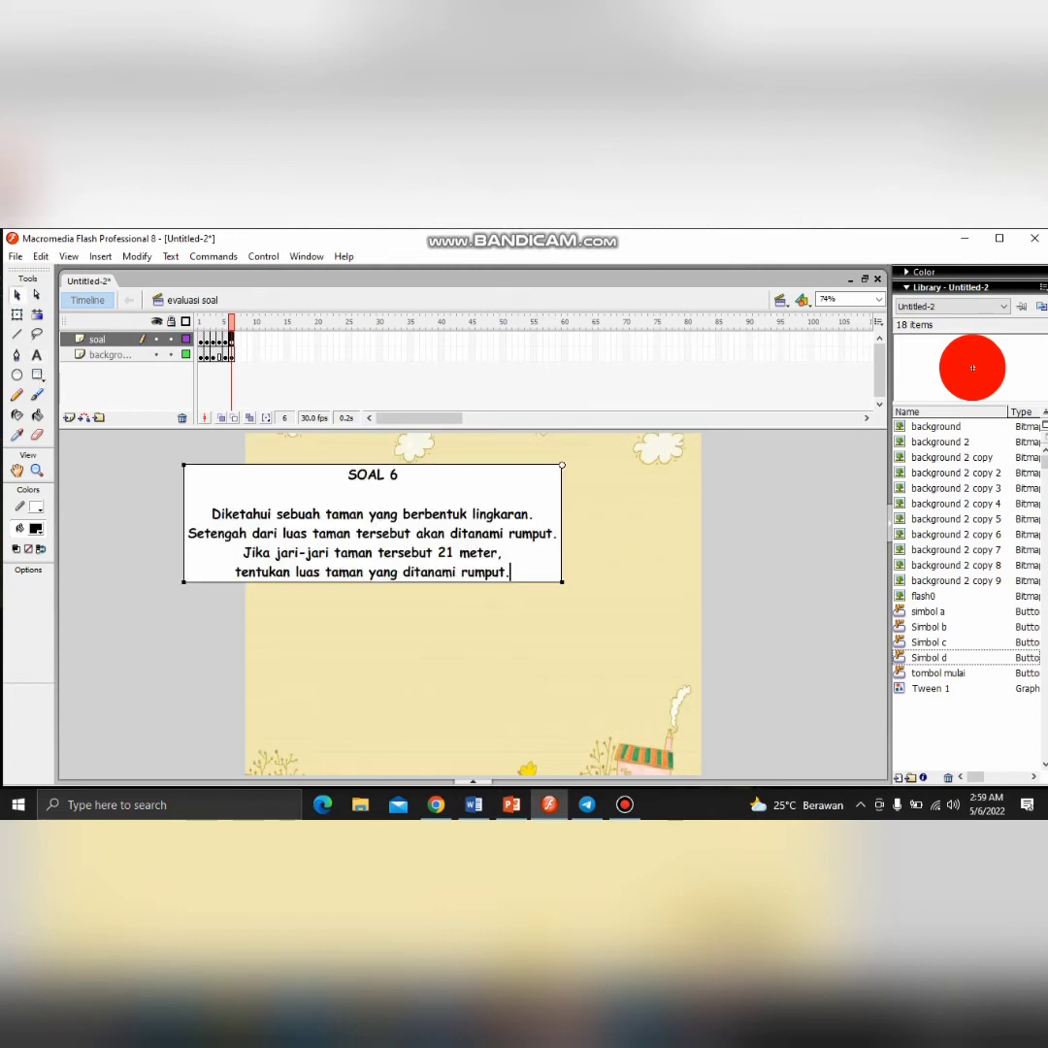
Move the SOAL 6 question text so it is centered horizontally near the top of the page
left_click(16, 295)
left_click_drag(373, 524, 461, 526)
key("shift+Right")
key("shift+Right")
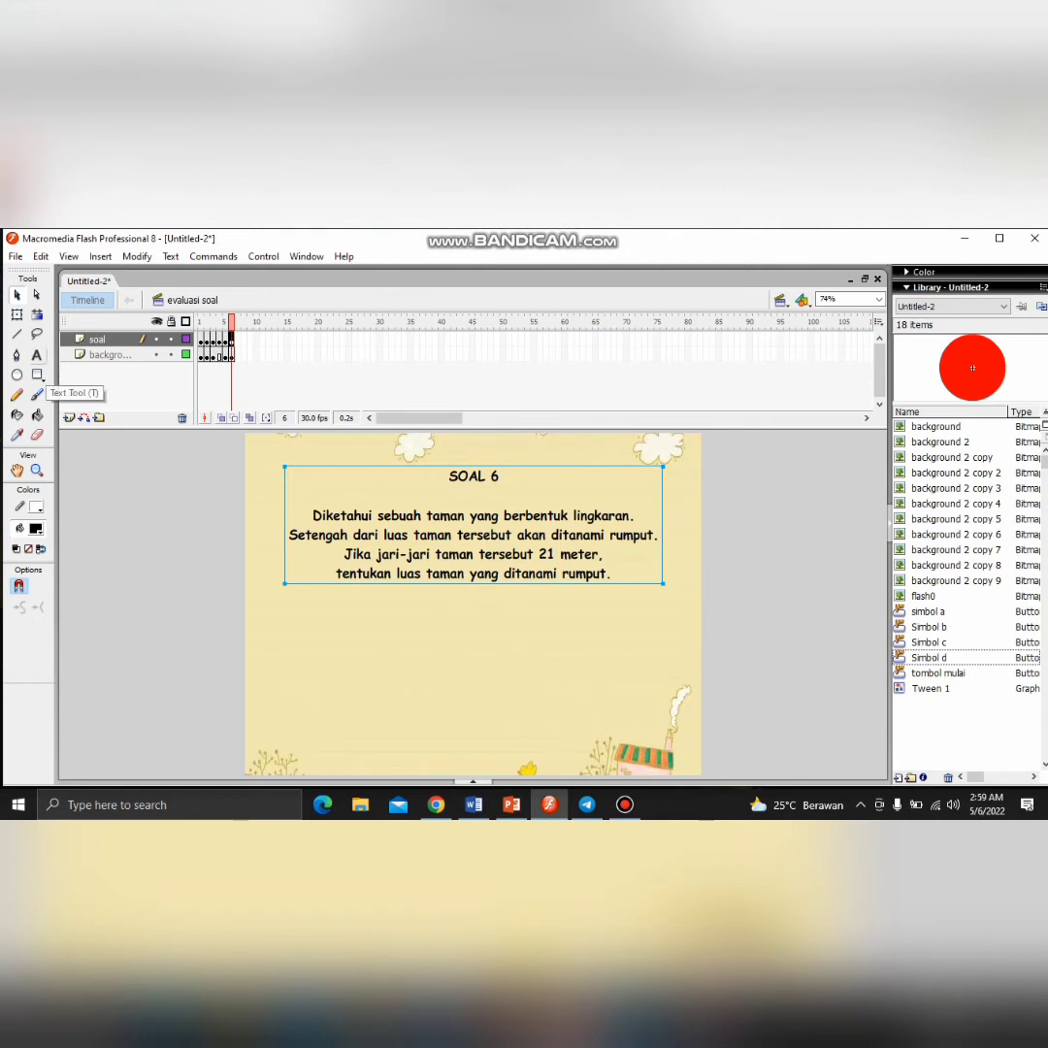
Add the answer text "693 m^2" below the left part of the SOAL 6 question
left_click(36, 356)
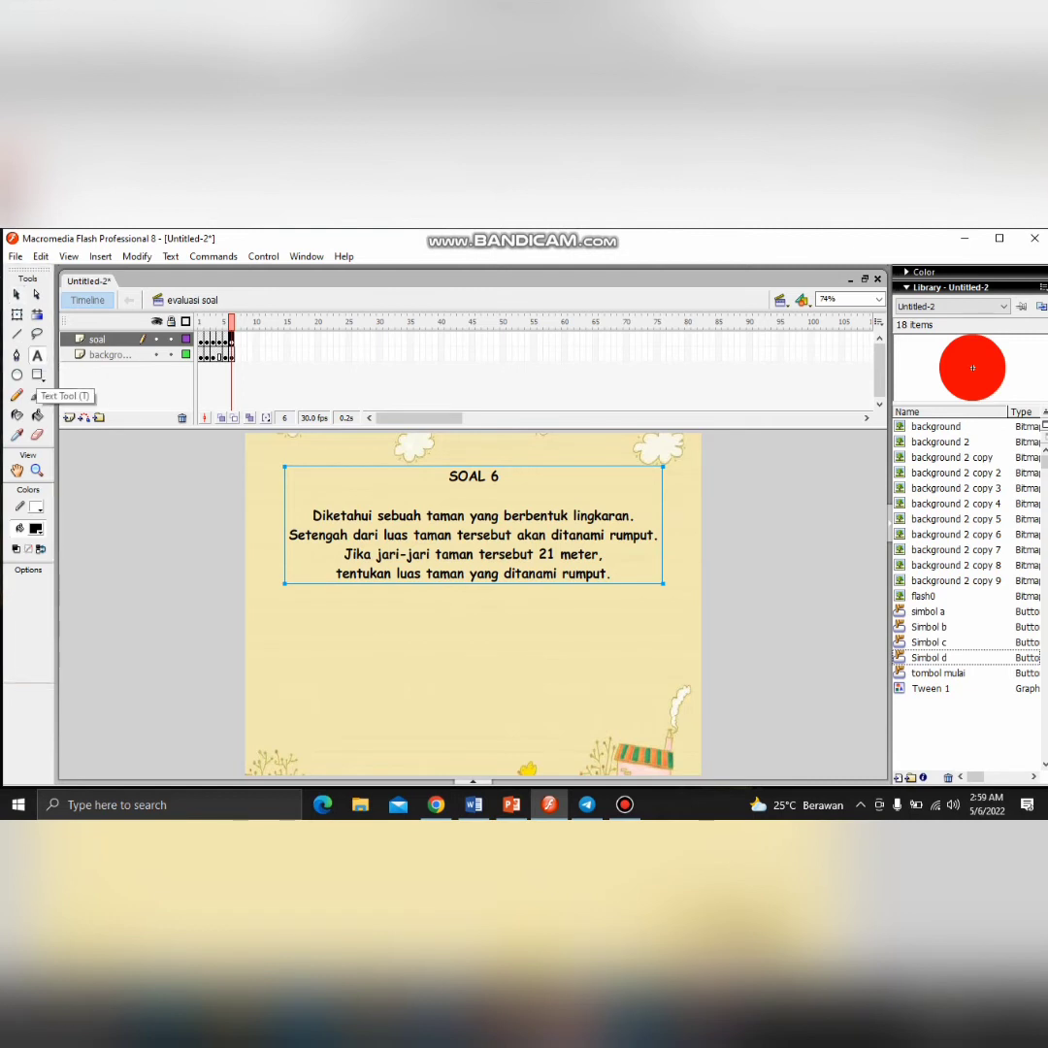
key("Escape")
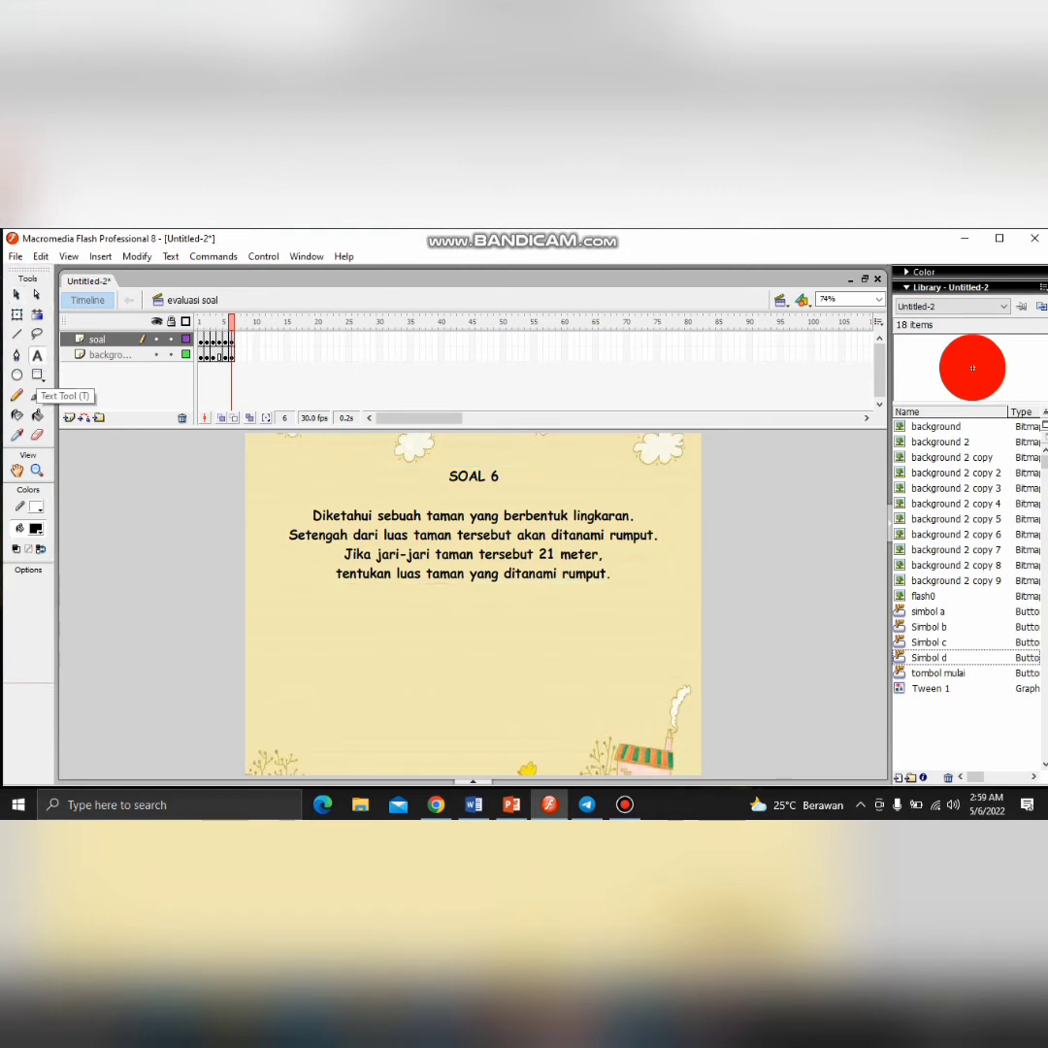
left_click(343, 619)
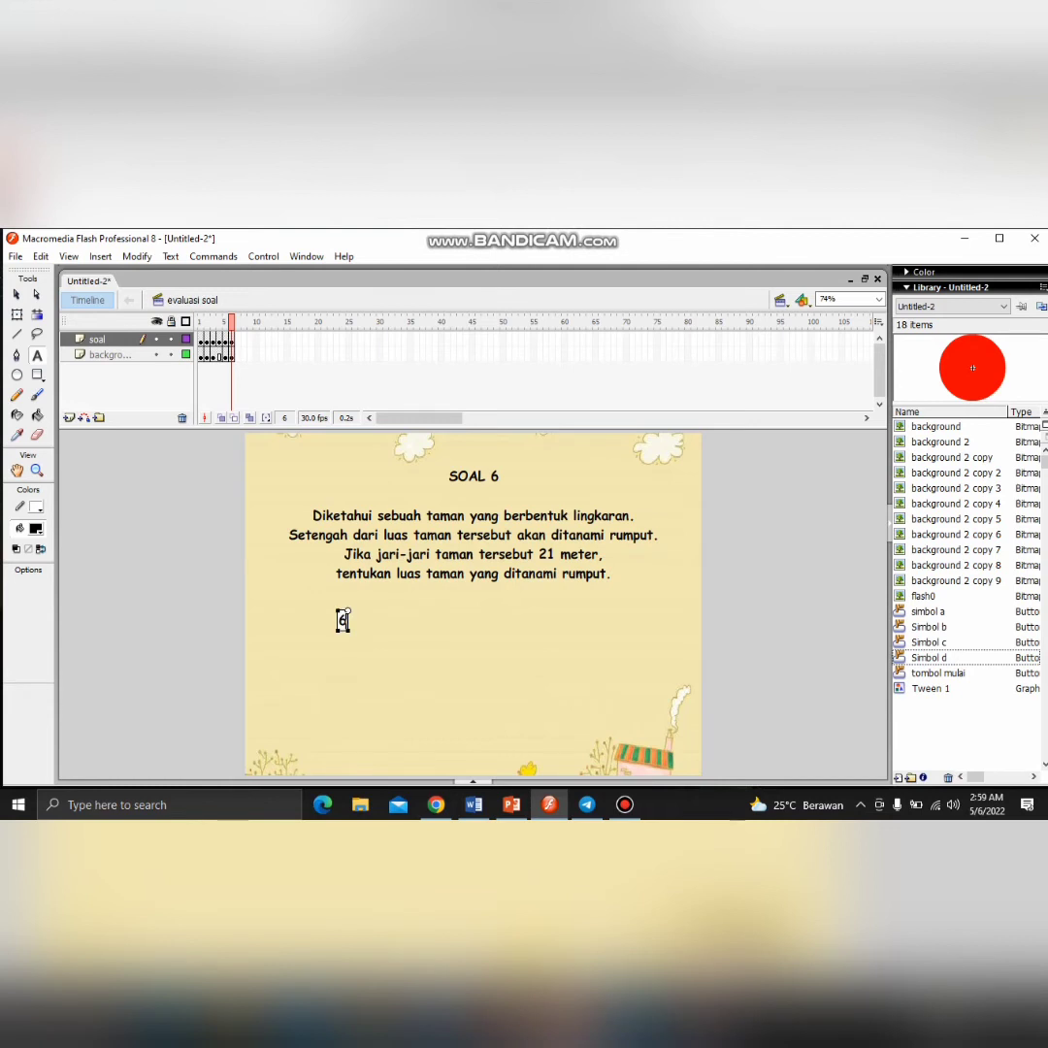
type("693 M")
key("BackSpace")
type("m^2")
left_click(16, 295)
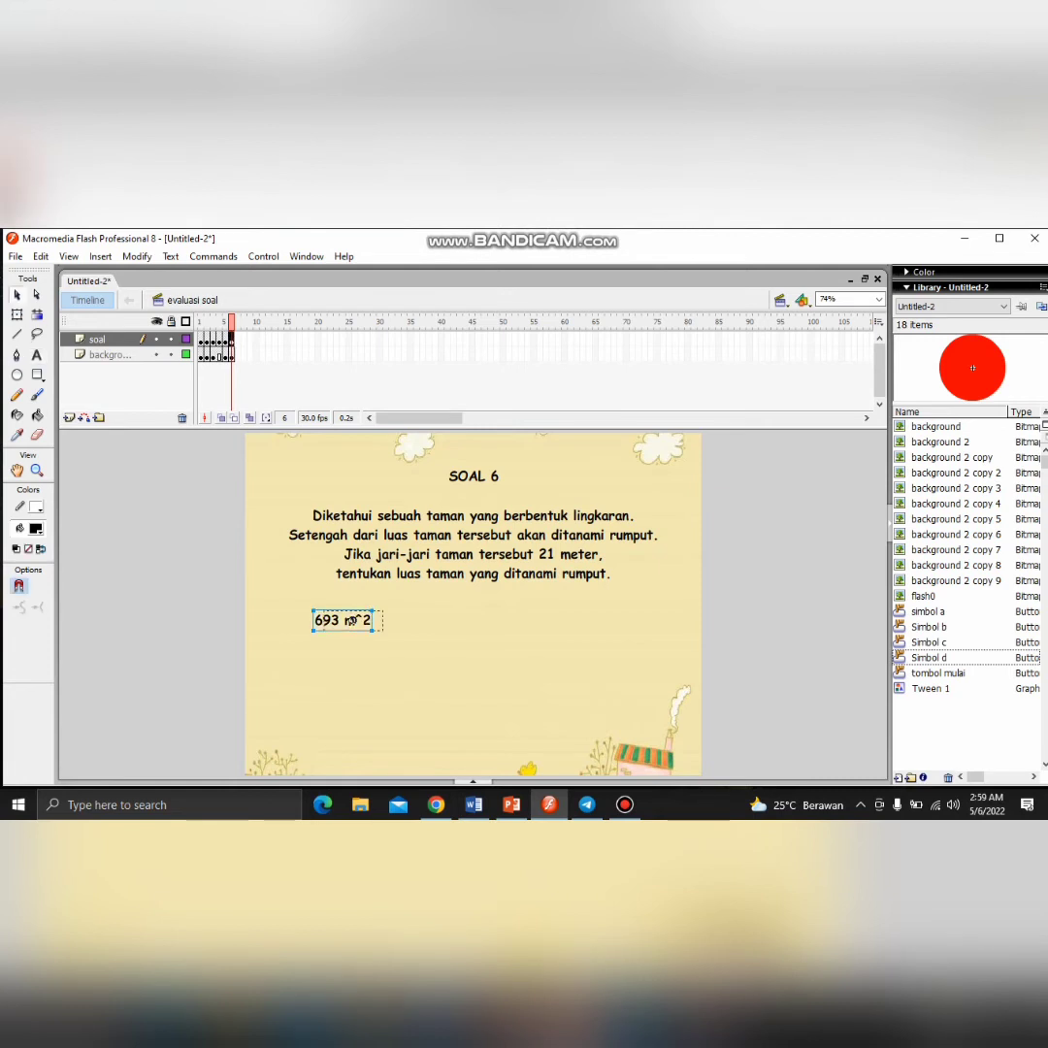
left_click_drag(342, 611, 354, 610)
Duplicate the "693 m^2" answer three times and arrange the four texts in a two-by-two grid
left_click_drag(353, 610, 338, 657)
key("ctrl+v")
key("ctrl+v")
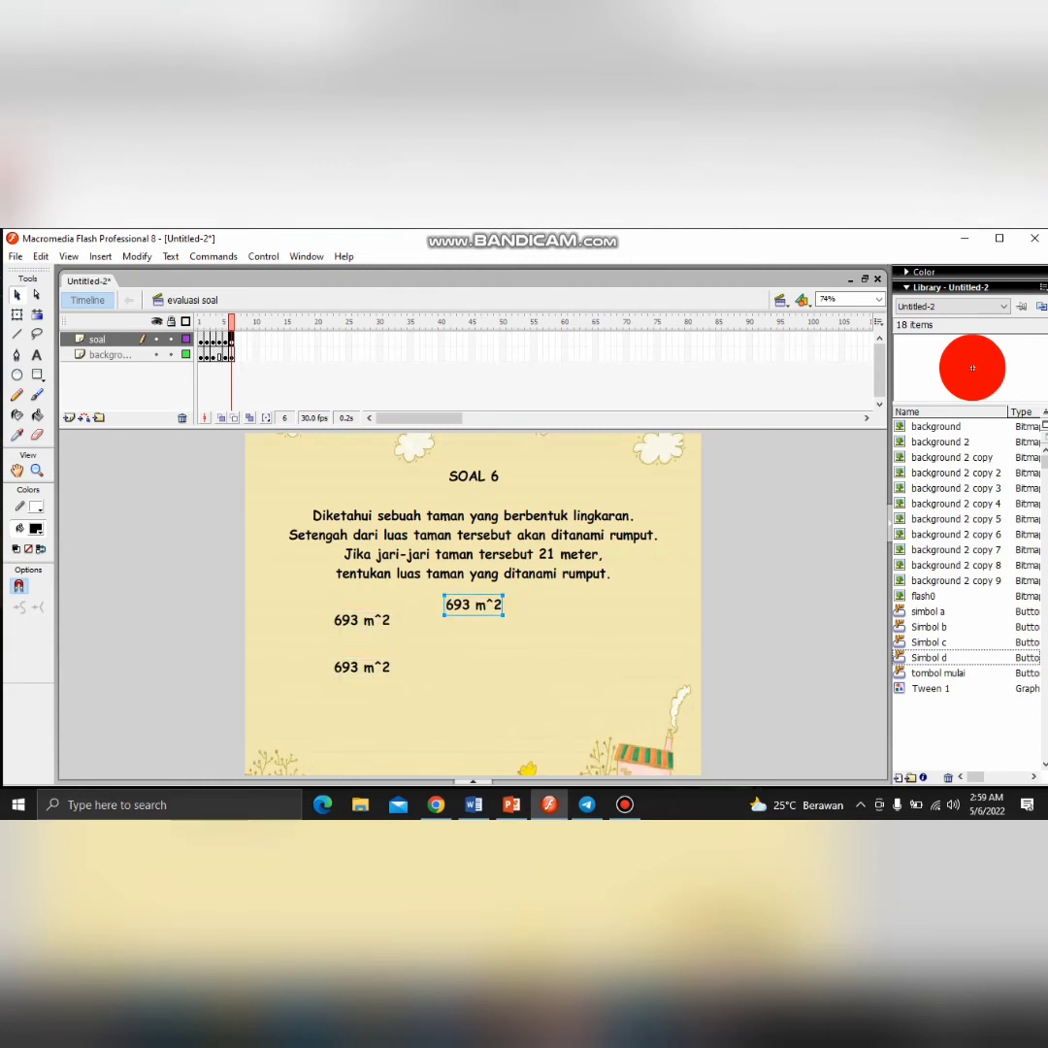
left_click_drag(444, 602, 545, 617)
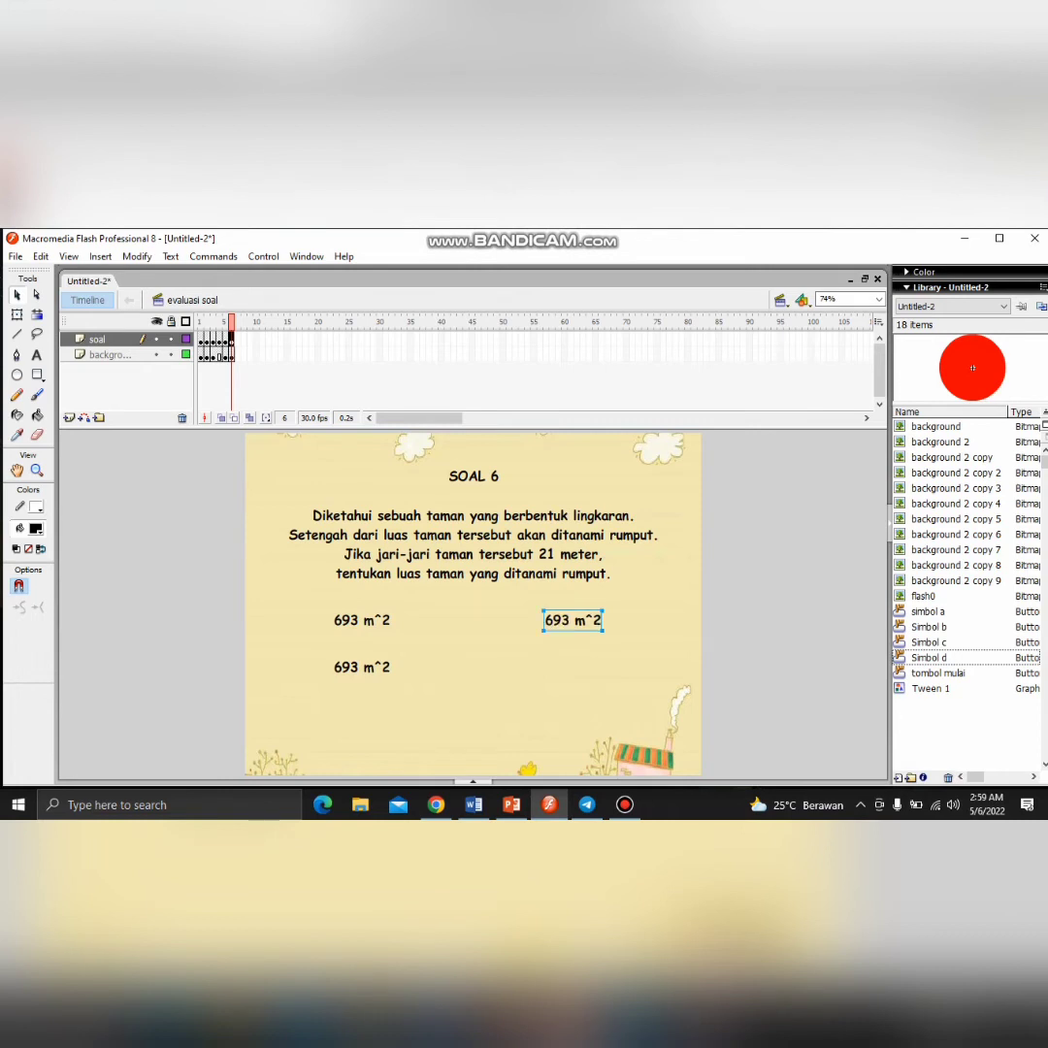
key("ctrl+v")
left_click_drag(473, 605, 574, 668)
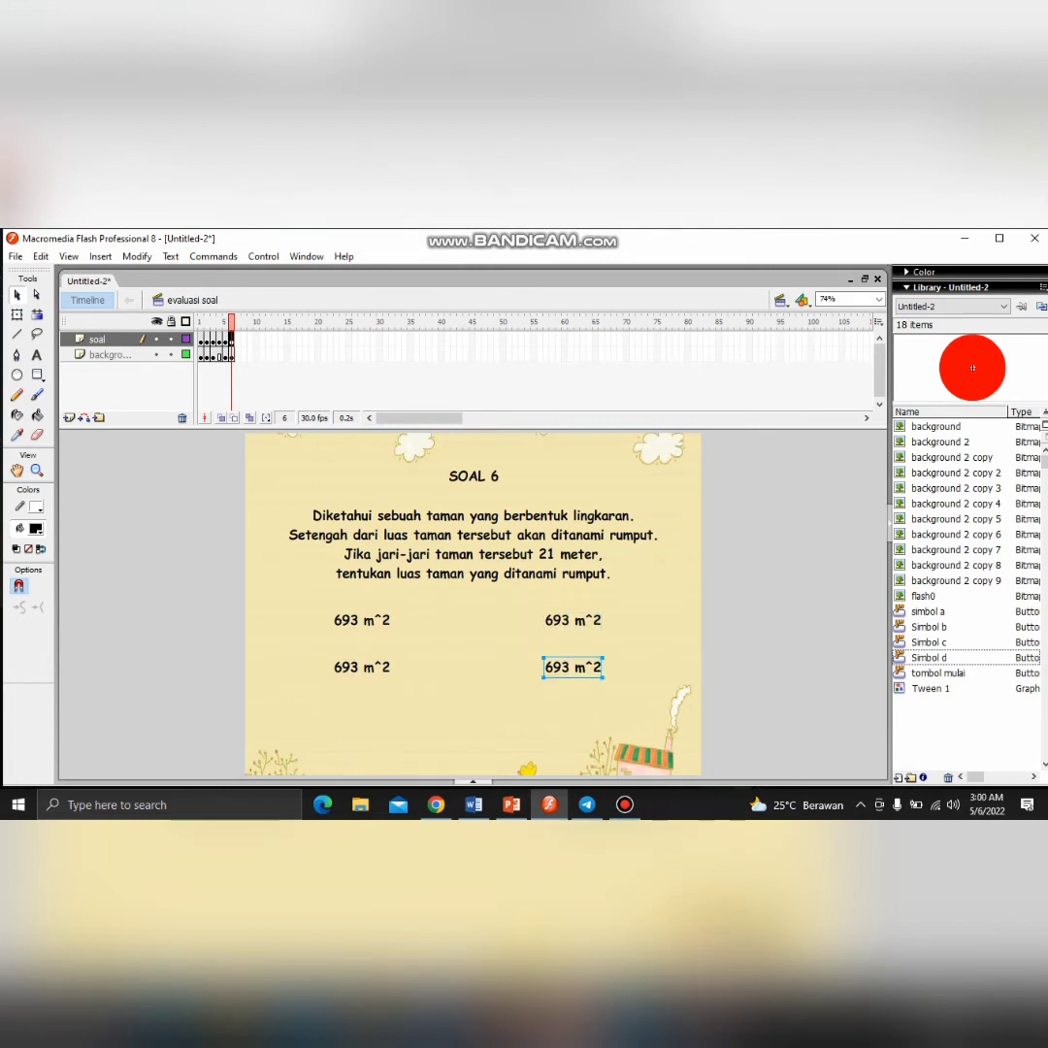
Change the answer copy directly below the first "693 m^2" to "793 m^2"
left_click(362, 667)
key("t")
left_click(387, 666)
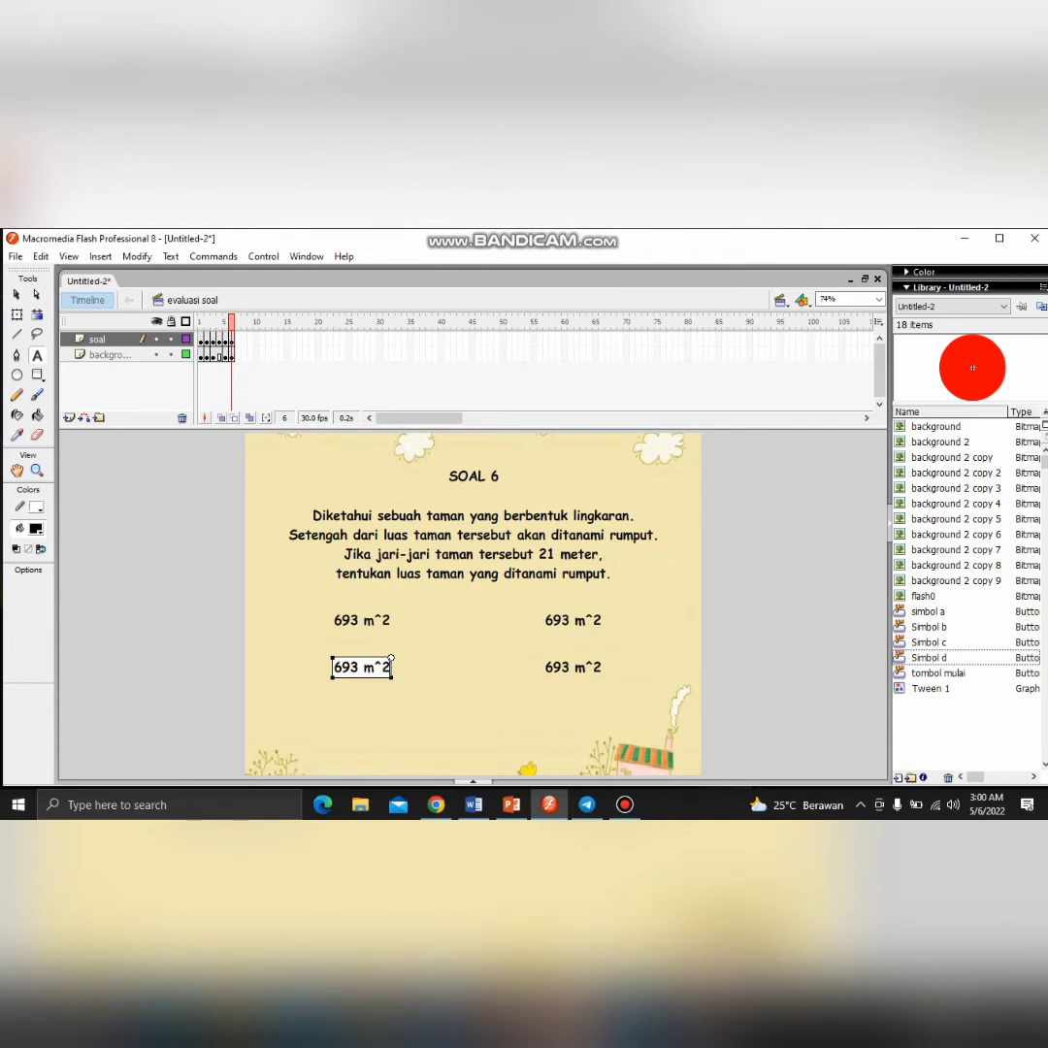
key("BackSpace")
type("7")
Change the upper answer of the second column to "893 m^2" and the one below it to "993 m^2"
double_click(561, 620)
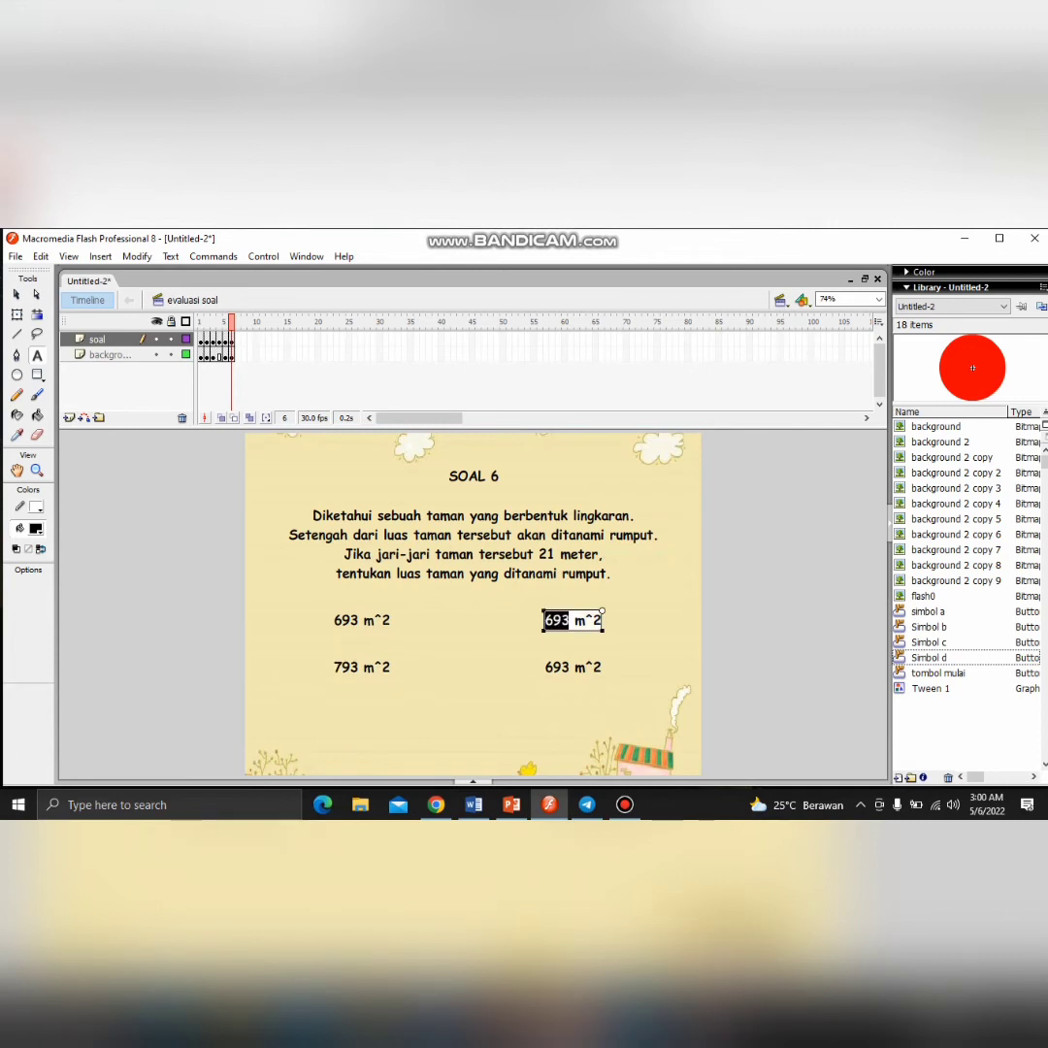
left_click(561, 620)
key("Left")
key("BackSpace")
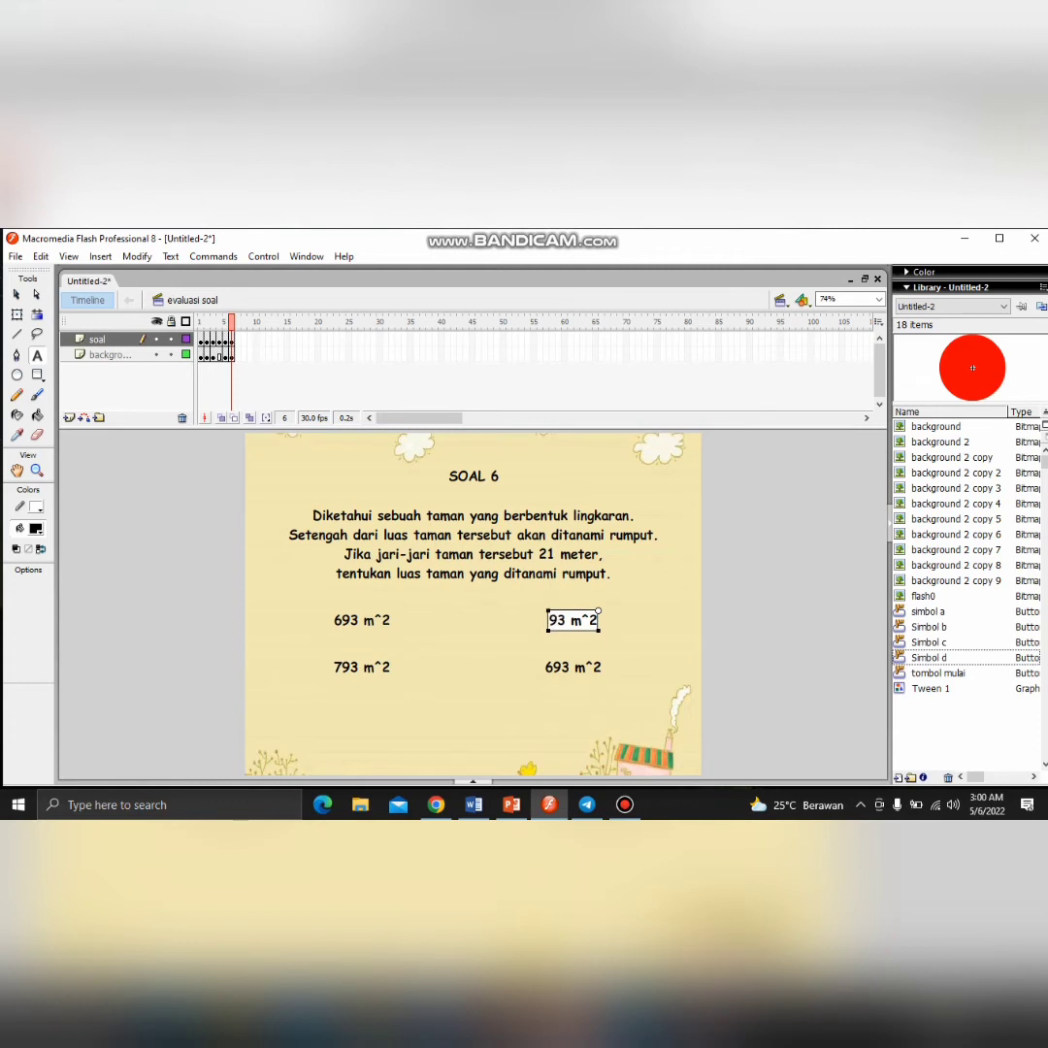
type("8")
left_click(552, 667)
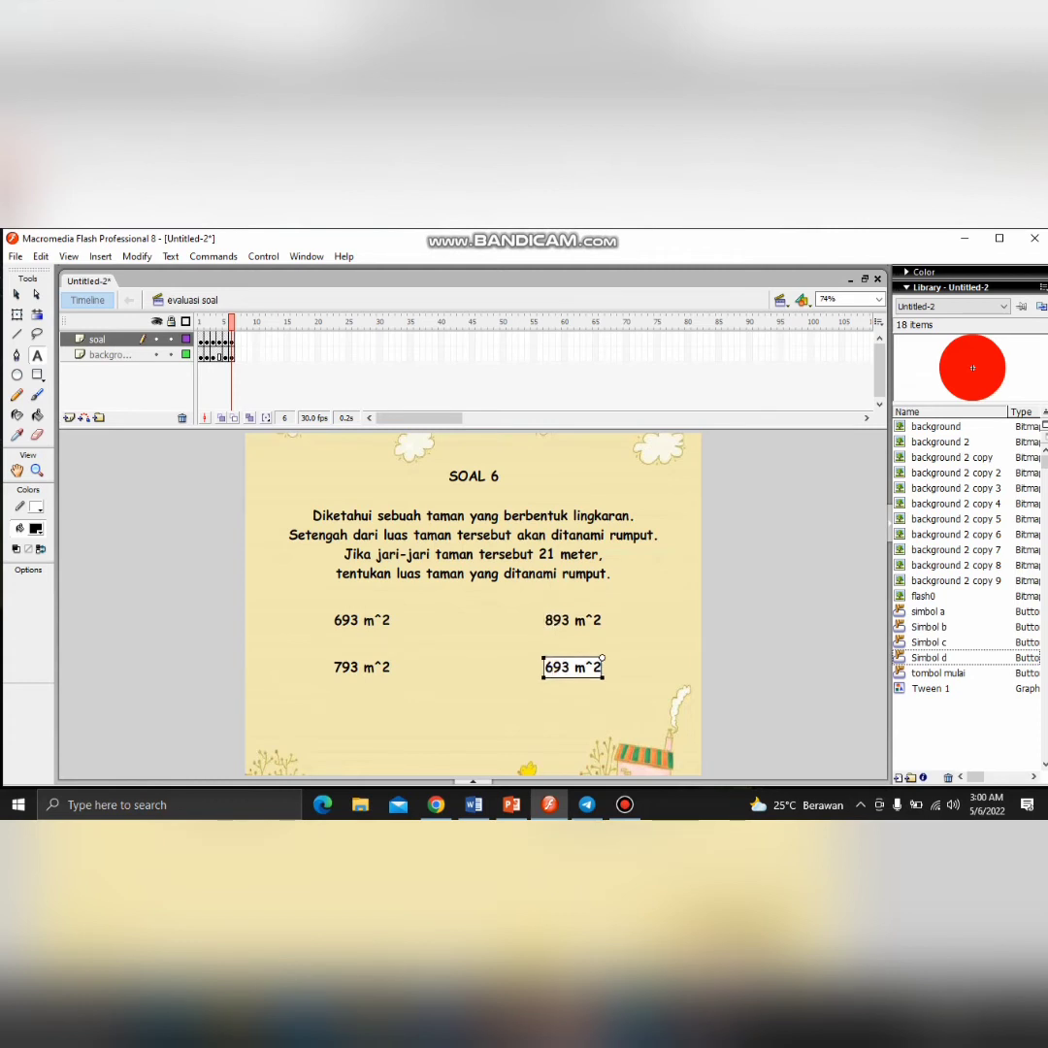
key("BackSpace")
type("99")
left_click(17, 294)
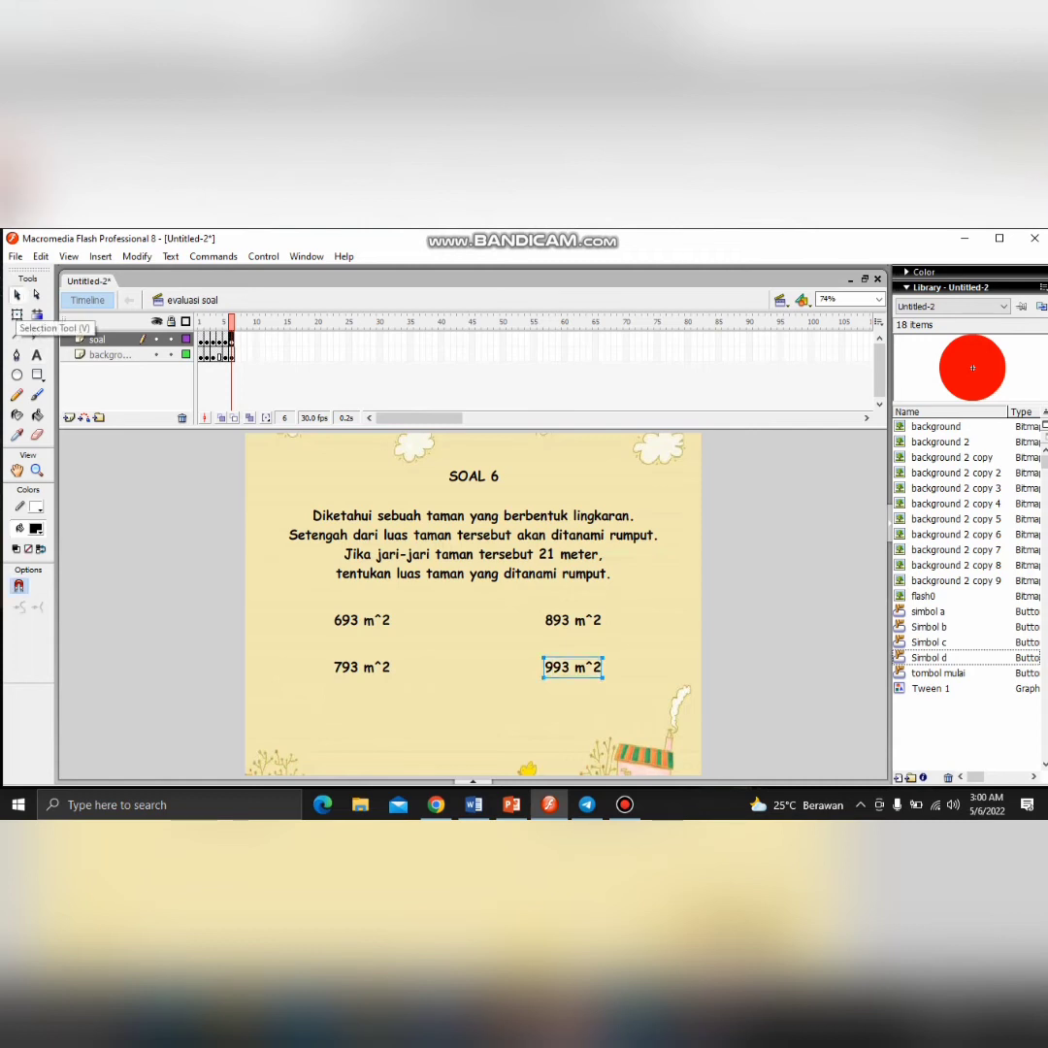
Place the Simbol d button from the library before "693 m^2" and put copies of it before the other three answers
left_click_drag(928, 657, 320, 618)
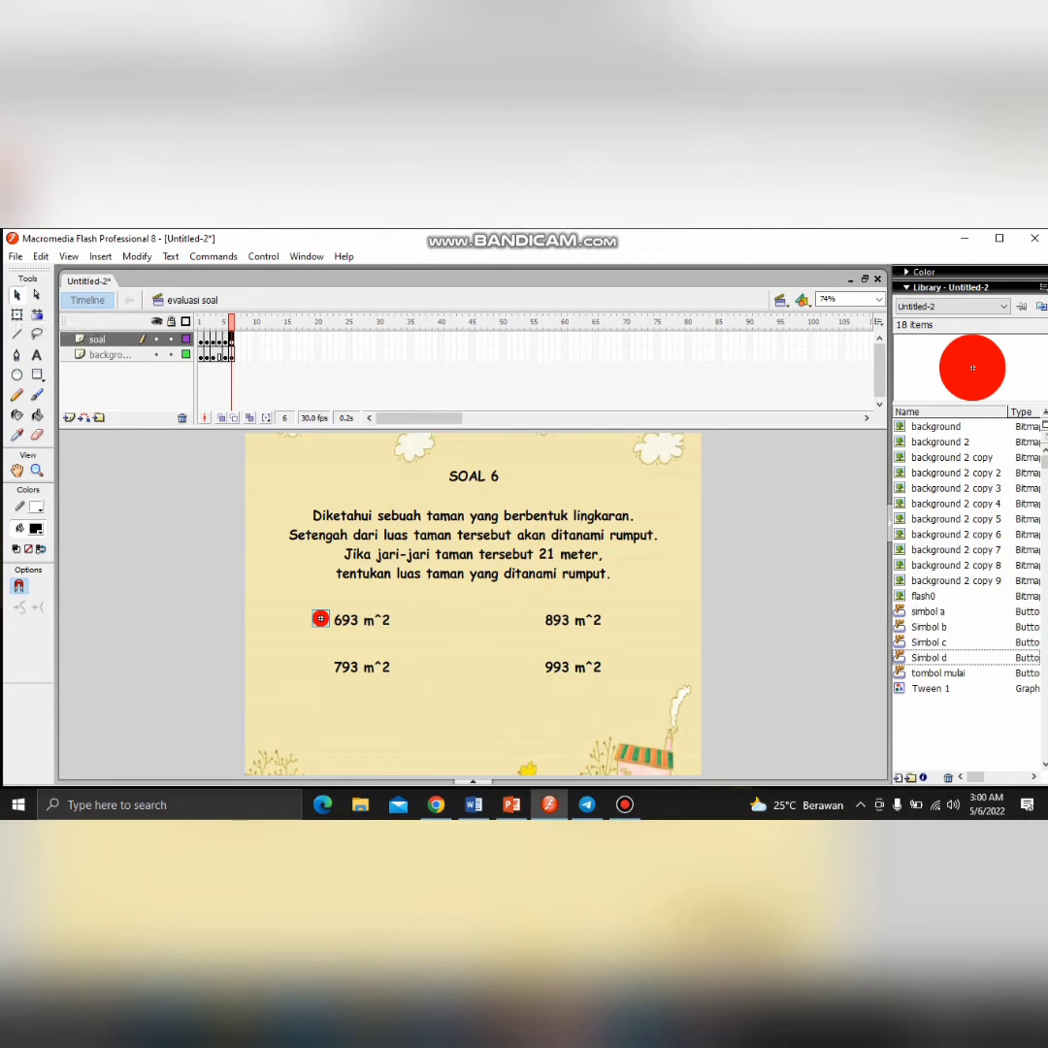
key("ctrl+c")
key("ctrl+v")
left_click_drag(473, 603, 320, 668)
key("ctrl+v")
left_click_drag(473, 603, 526, 618)
key("ctrl+v")
left_click_drag(472, 603, 532, 666)
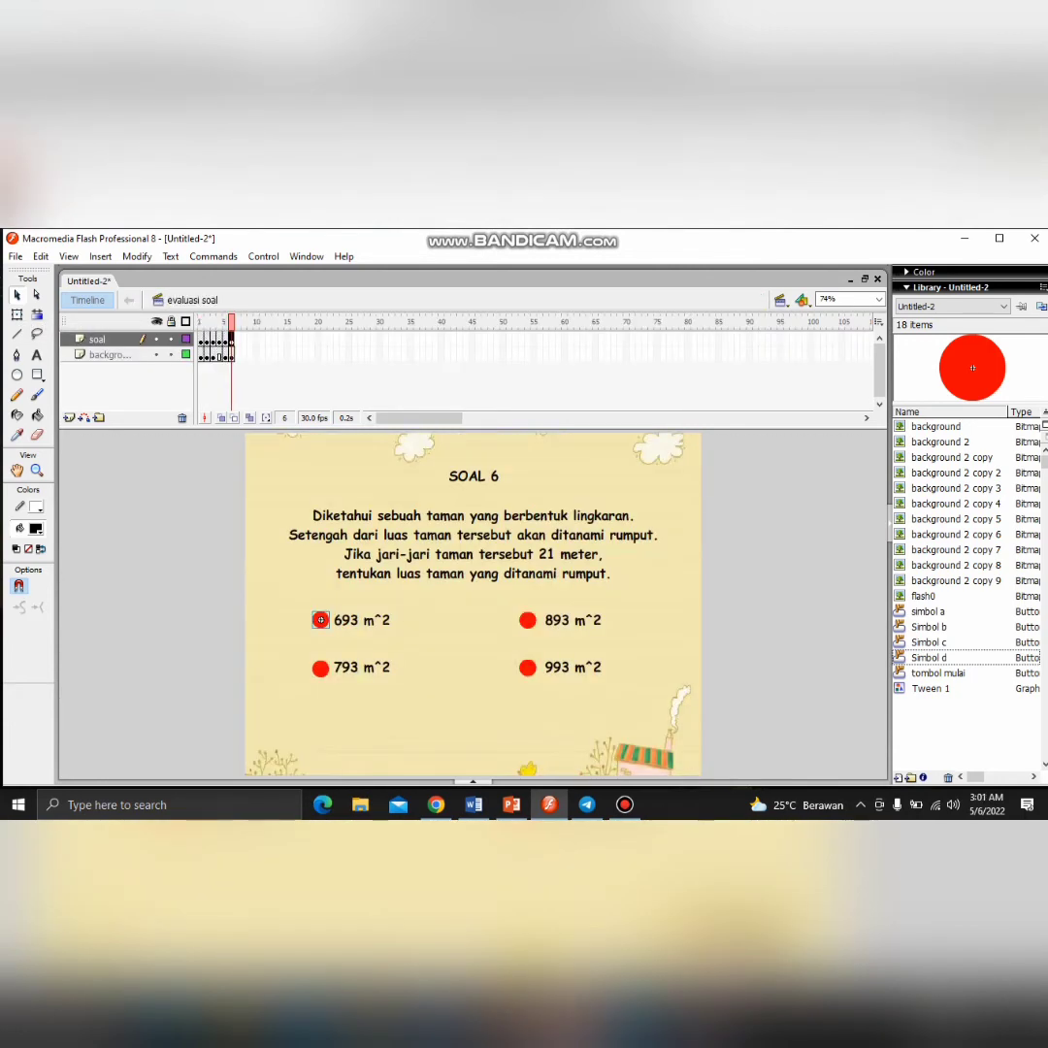
Add white text letters on the four red buttons: a and b down the first column, c and d down the second
left_click(36, 357)
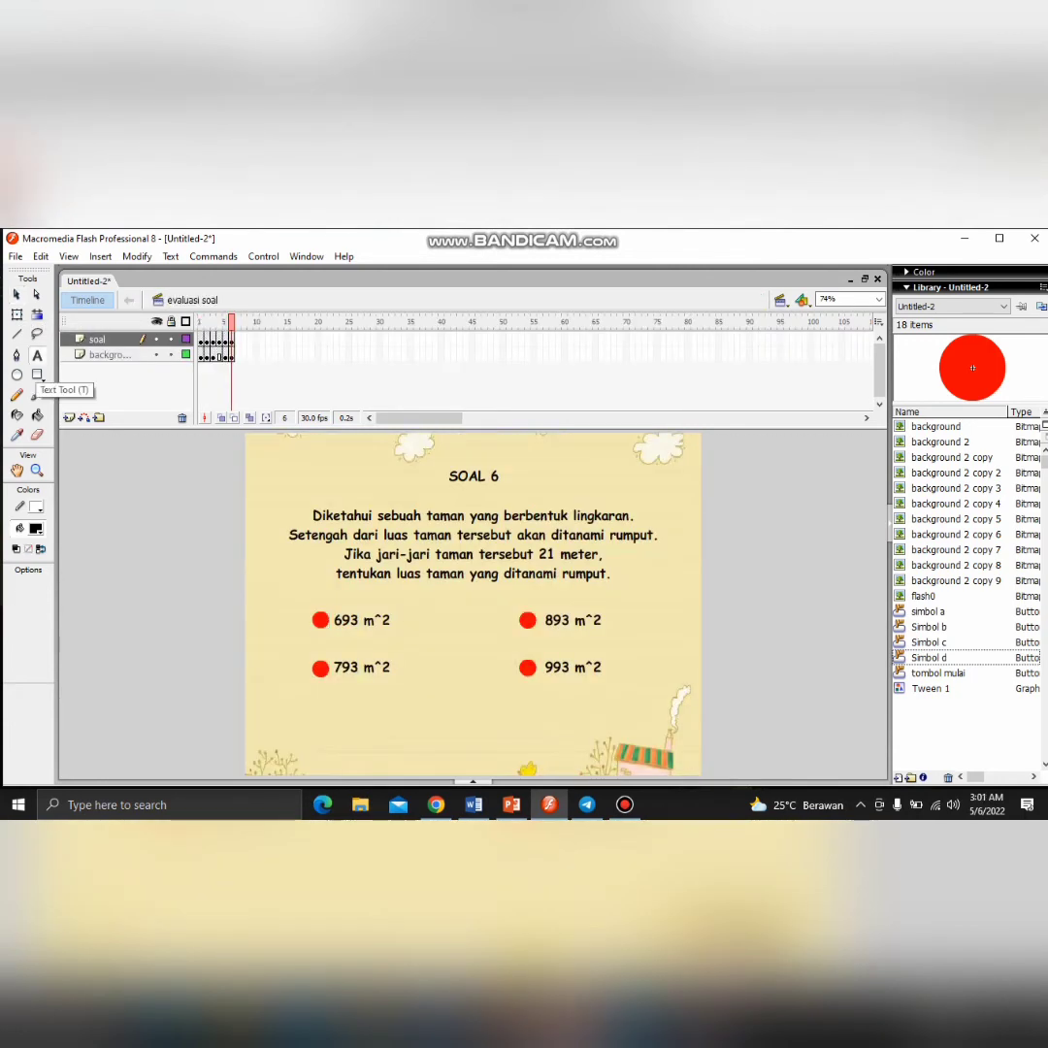
left_click(321, 617)
left_click(36, 529)
left_click(16, 630)
type("a")
left_click(321, 667)
type("b")
left_click(527, 618)
type("c")
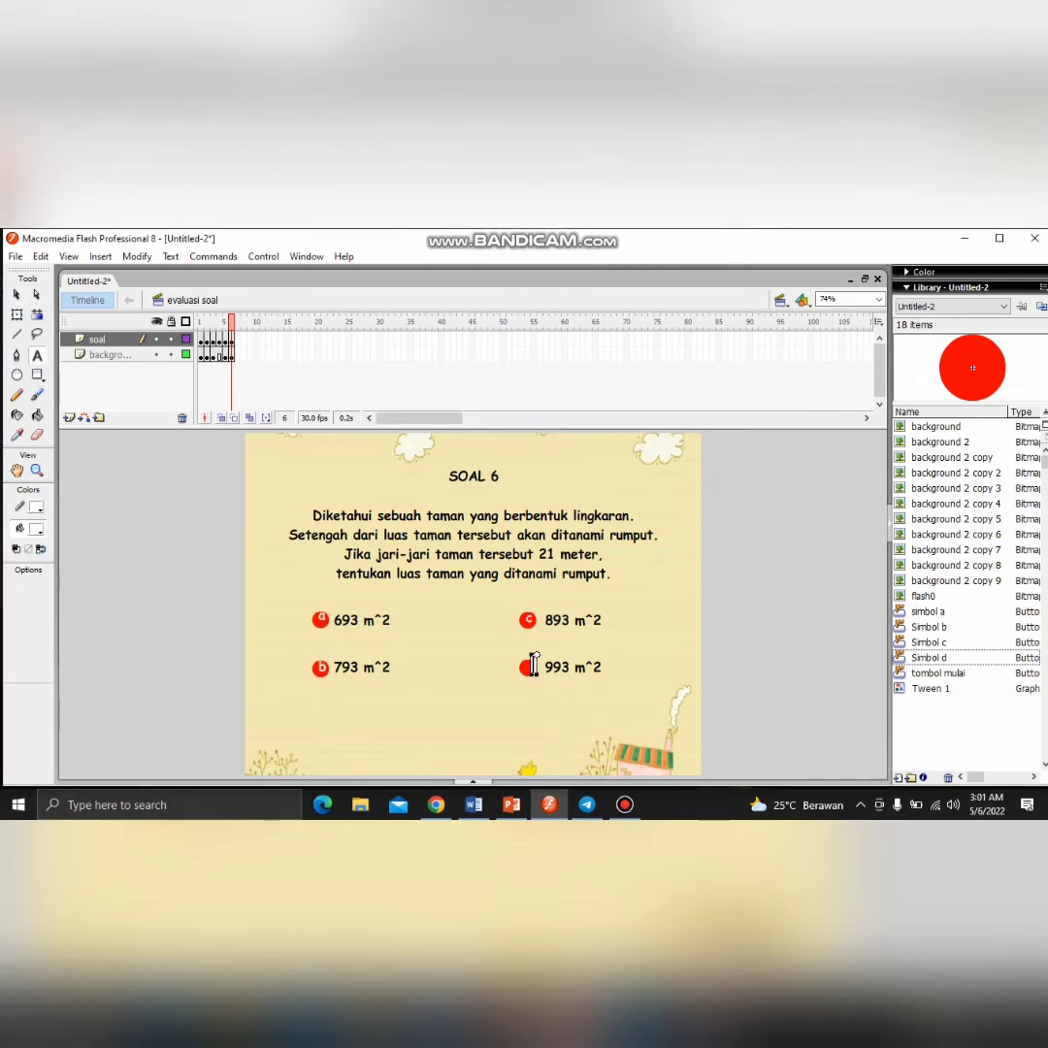
type("d")
Centre the white letters within their red circles
left_click(16, 294)
left_click_drag(322, 617, 320, 620)
left_click_drag(322, 666, 320, 668)
left_click_drag(529, 617, 526, 668)
Attach a goto action to the red button behind letter a and change the action's frame type
right_click(327, 620)
left_click(370, 532)
double_click(117, 446)
left_click(573, 459)
left_click(320, 517)
left_click(472, 371)
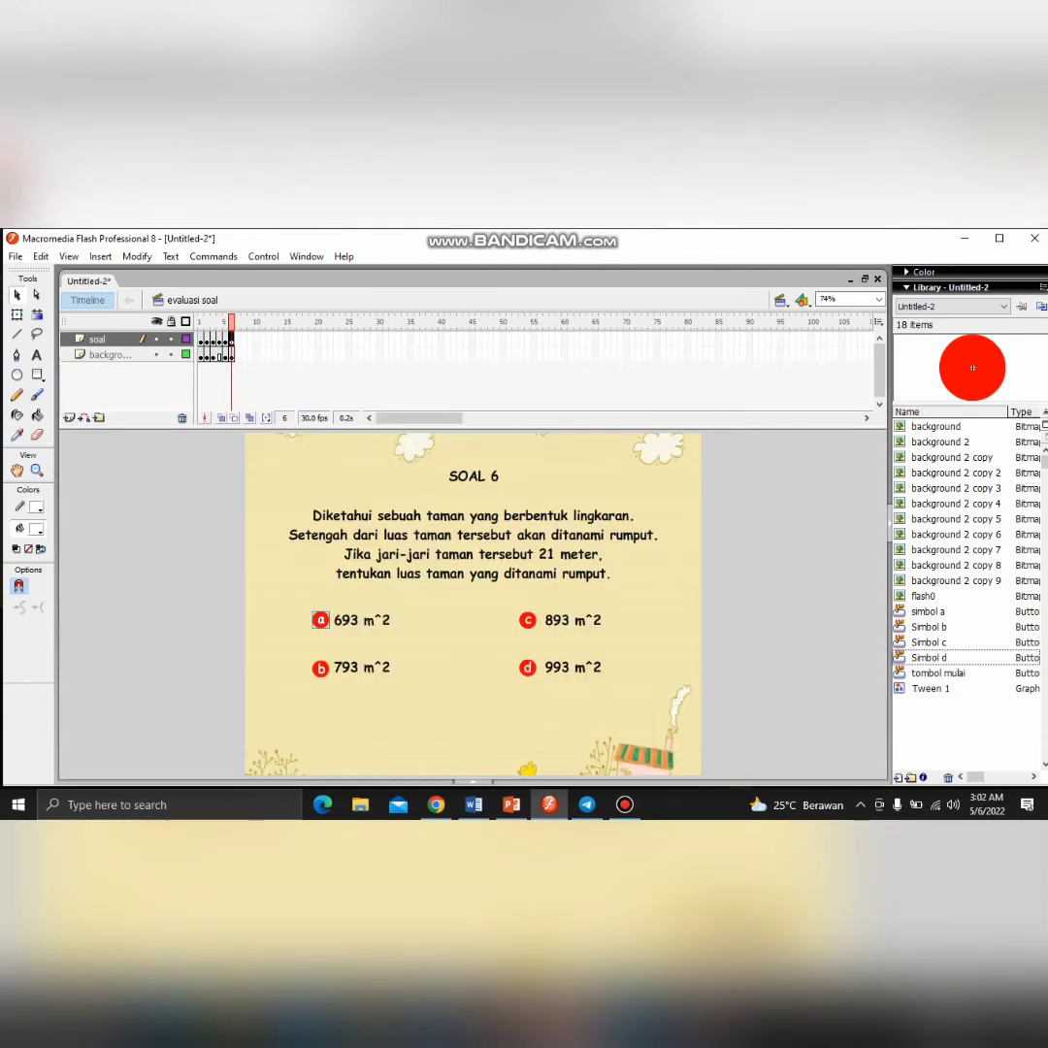
Open the script actions of the red button behind letter b
right_click(325, 671)
left_click(373, 585)
left_click(232, 339)
left_click(473, 370)
left_click(37, 355)
left_click(527, 619)
left_click(16, 295)
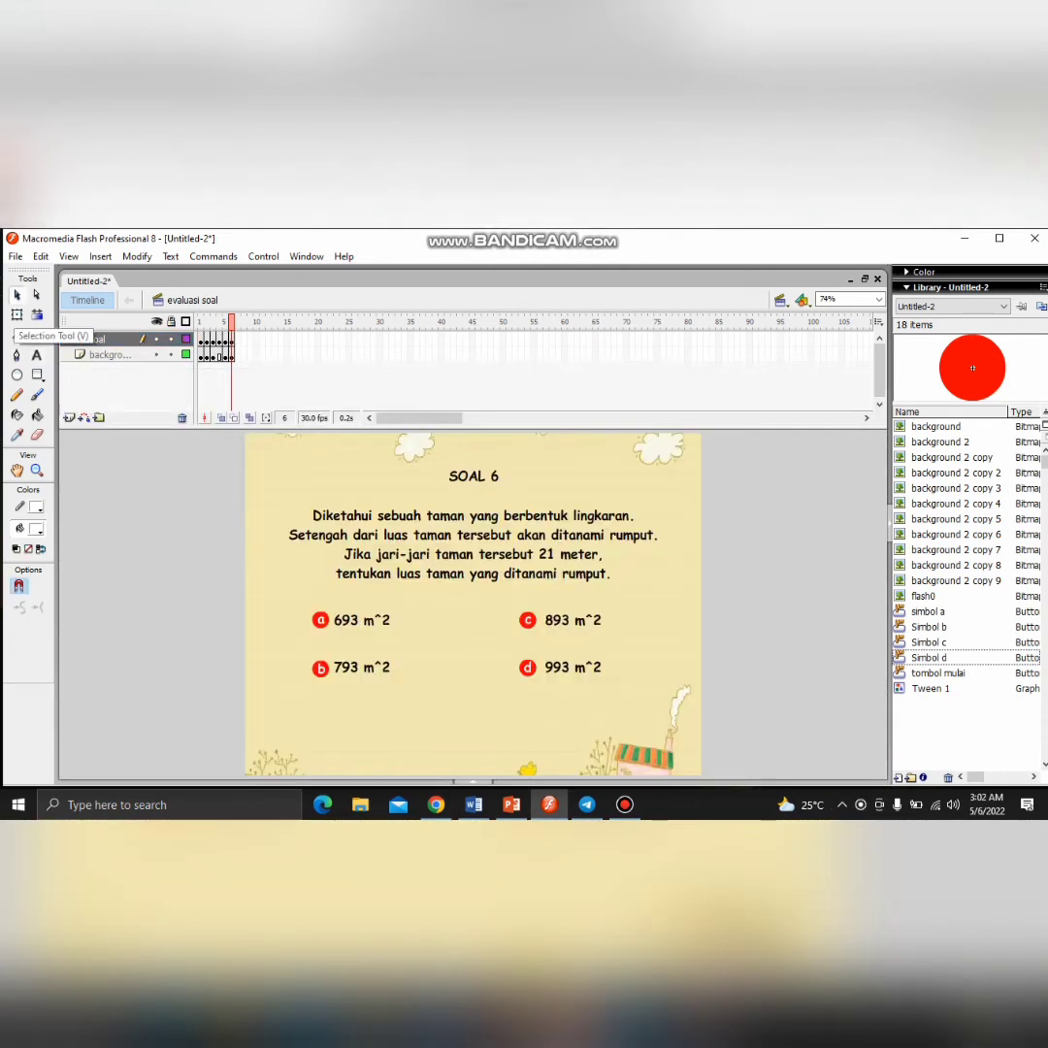
Attach a goto action to the red button behind letter c and set it to Go to and stop
right_click(527, 619)
left_click(572, 531)
left_click(124, 433)
double_click(117, 446)
left_click(378, 424)
left_click(388, 459)
Give the red button behind letter d an on-release goto action and change the action's frame type
right_click(527, 667)
left_click(574, 582)
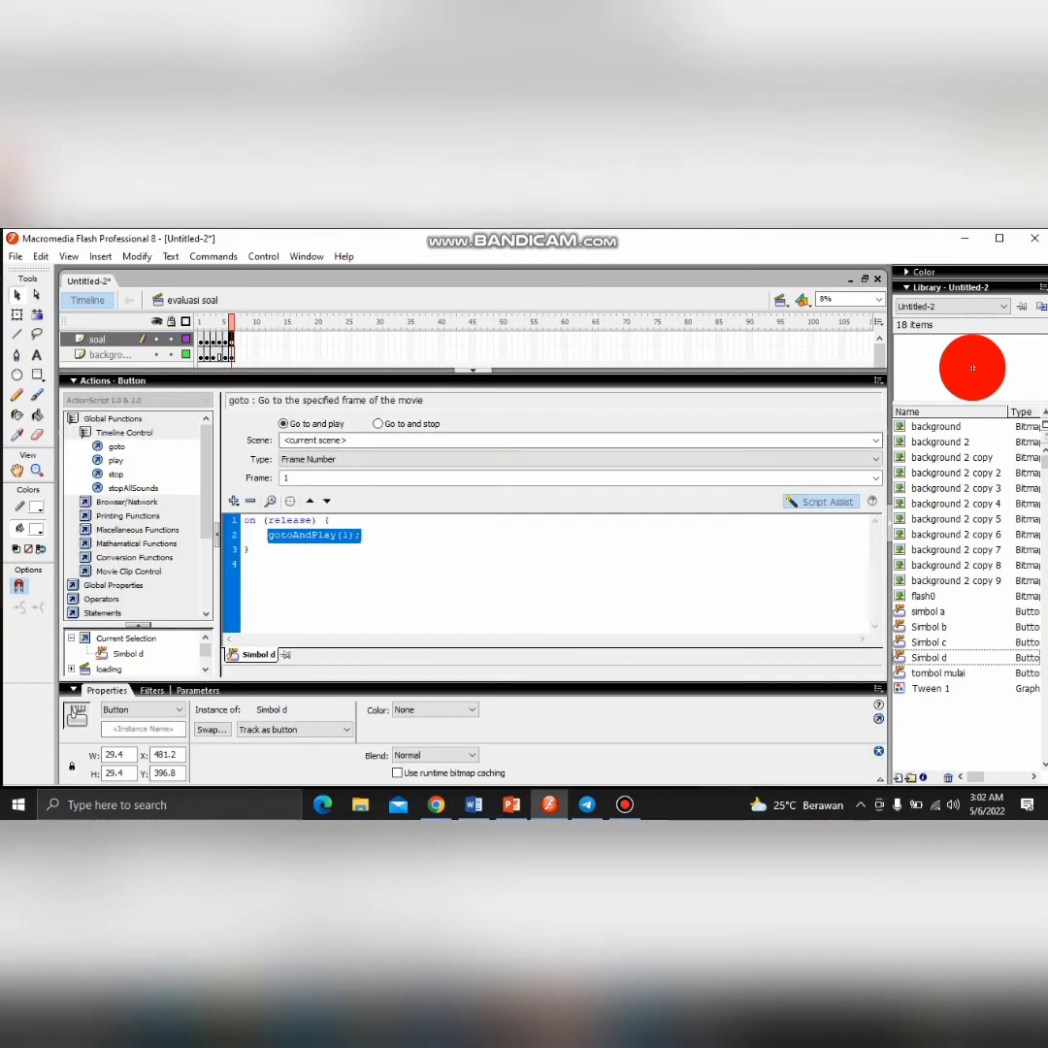
left_click(572, 459)
left_click(320, 516)
left_click(472, 371)
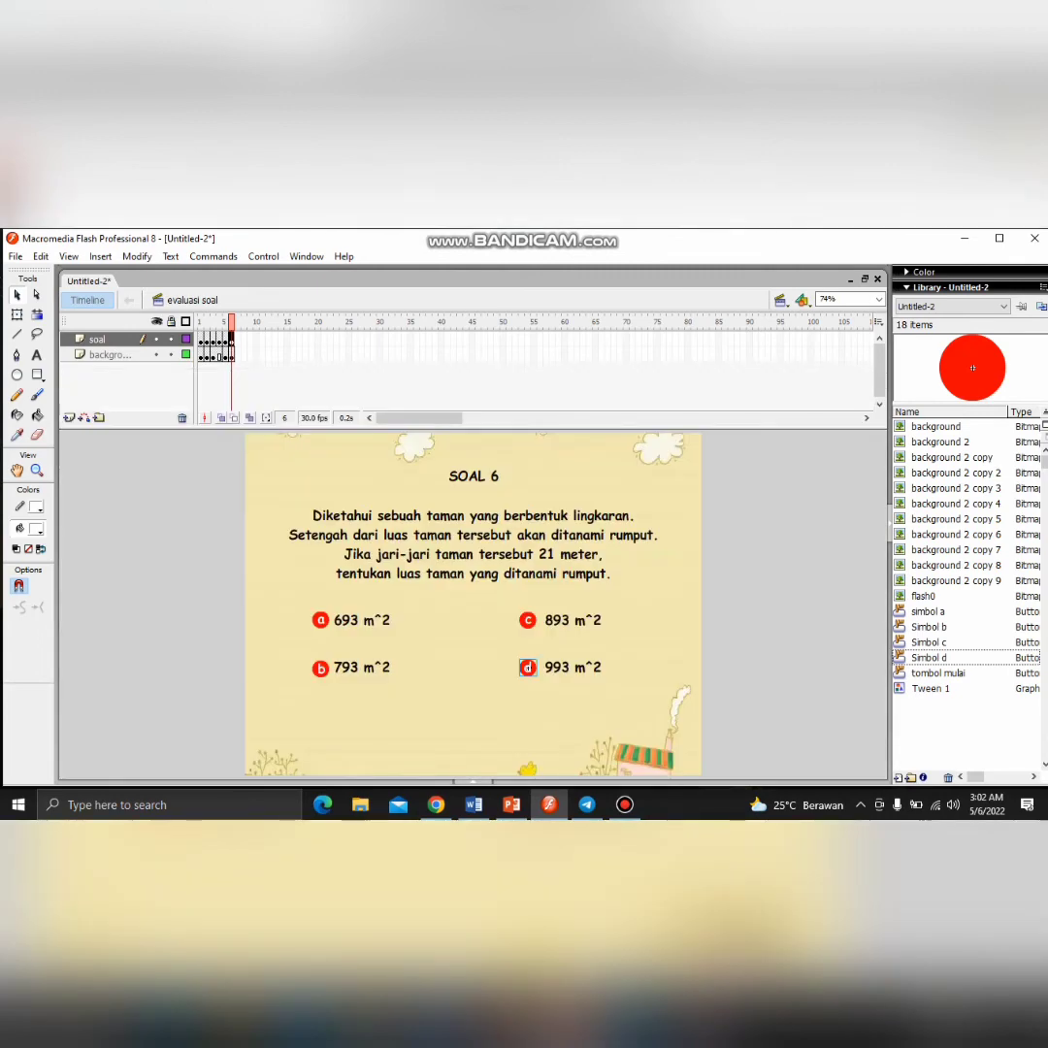
Test the movie and close the preview window
key("ctrl+Return")
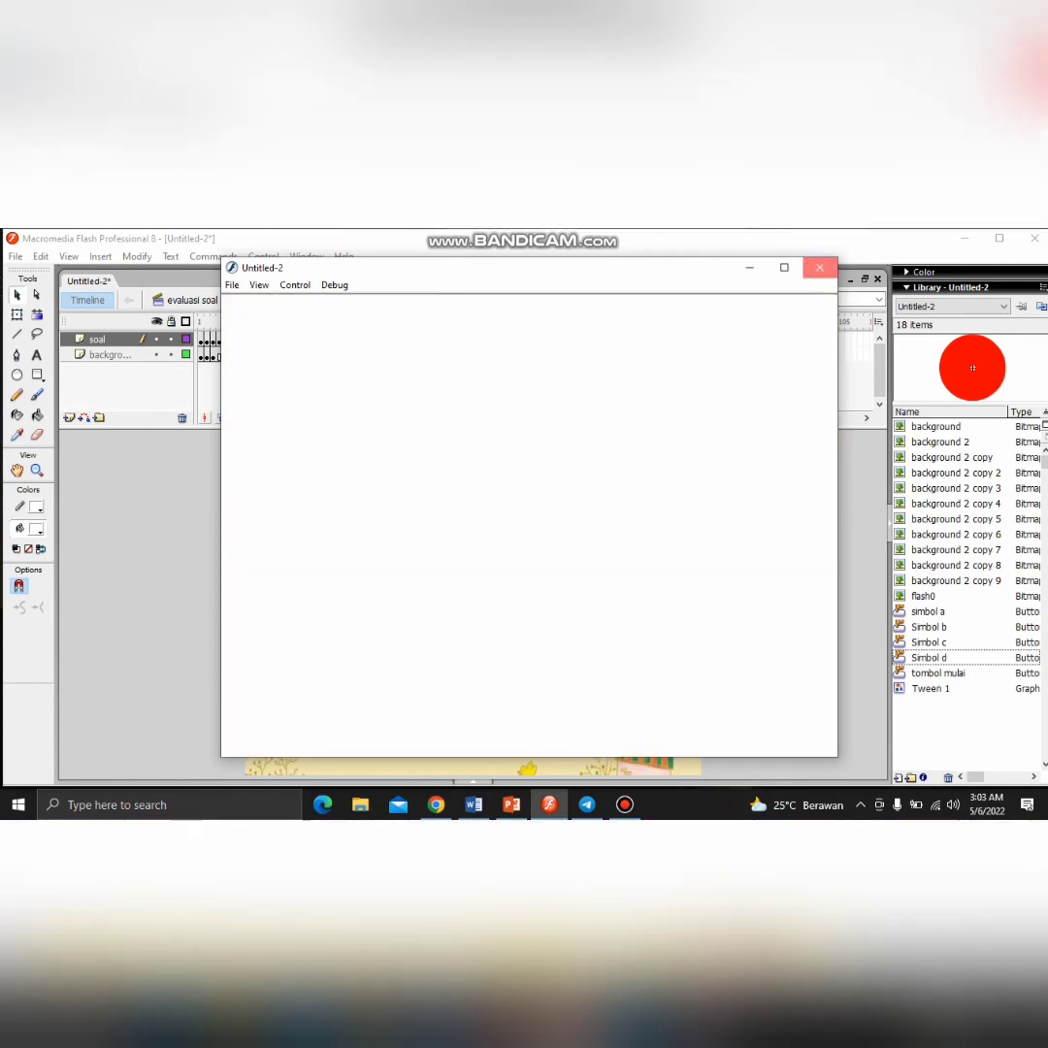
left_click(820, 266)
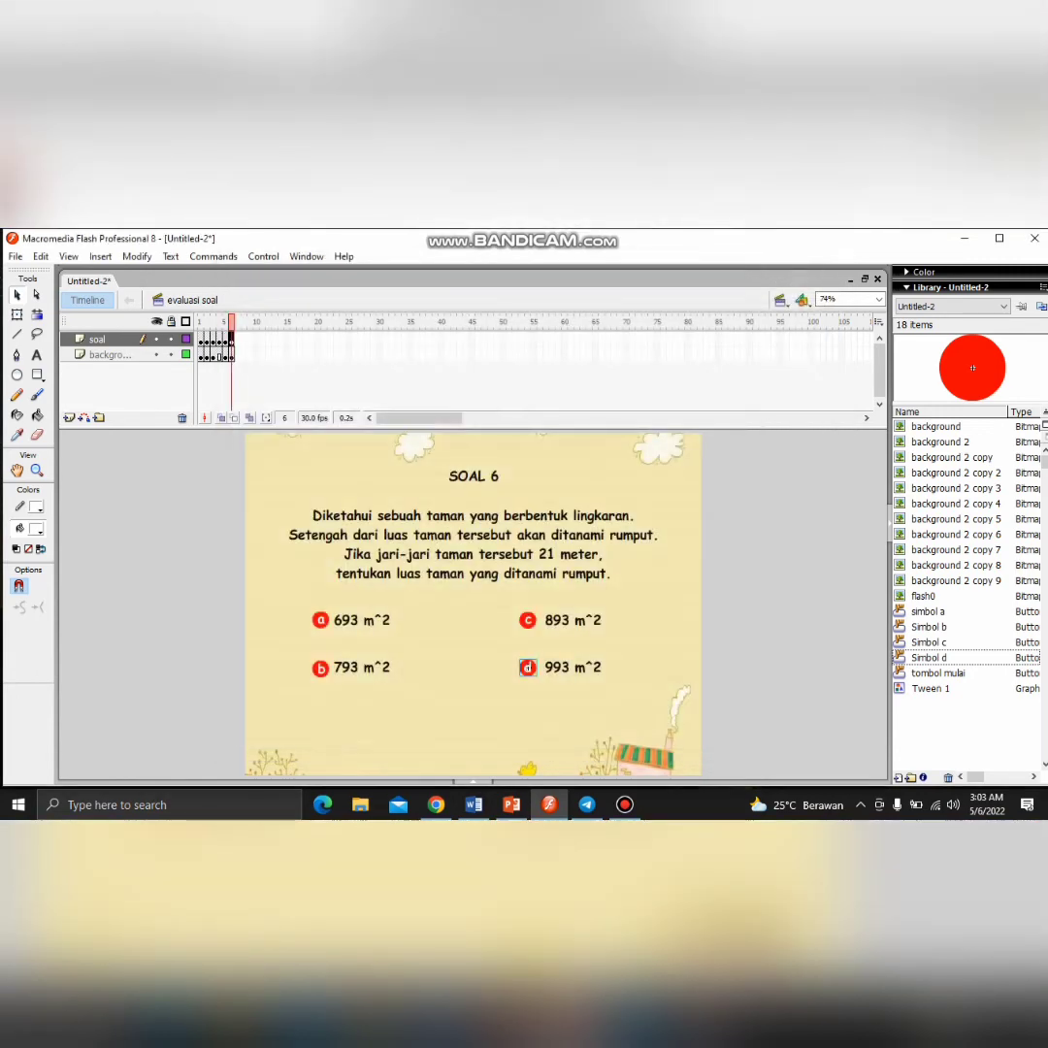
Insert blank keyframes at frame 7 on both the background and soal layers
left_click(232, 355)
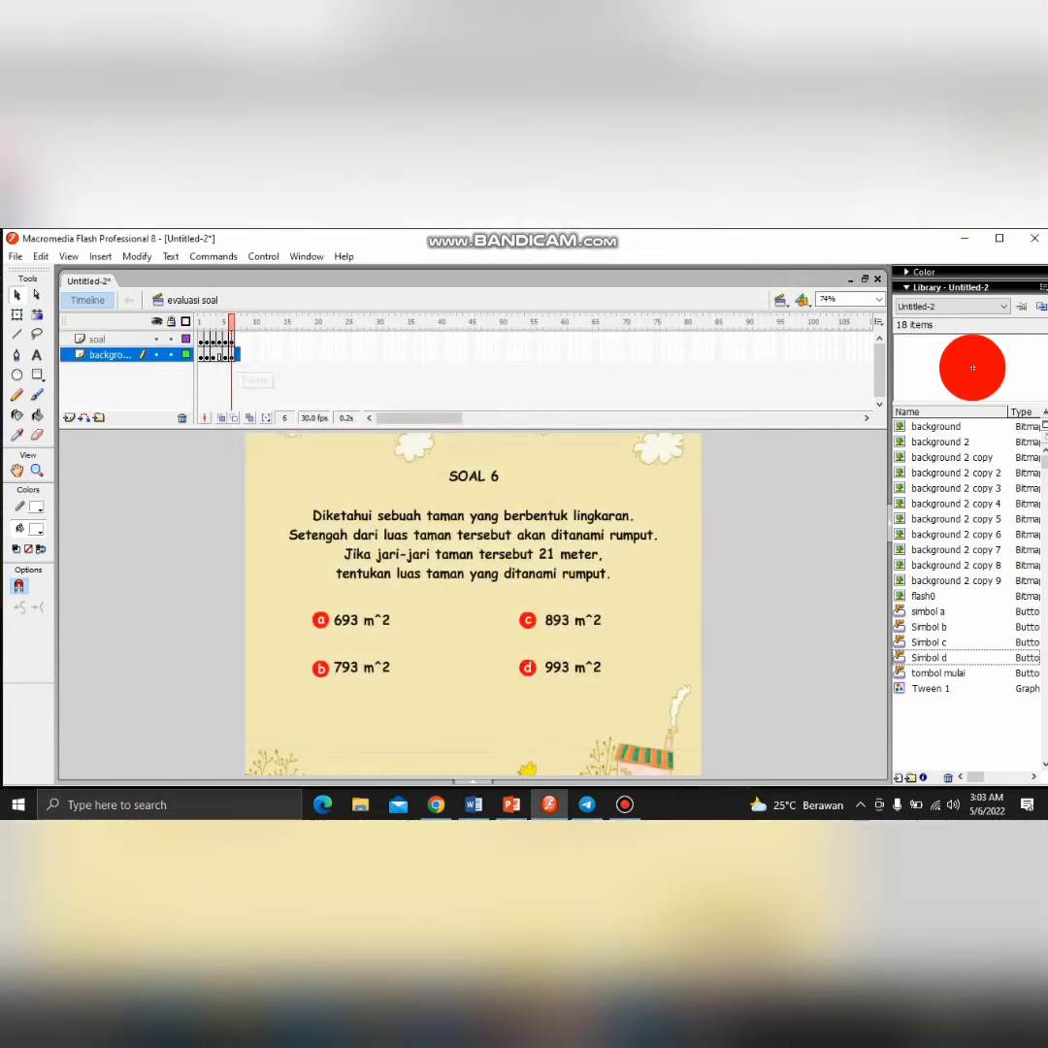
right_click(236, 356)
left_click(308, 447)
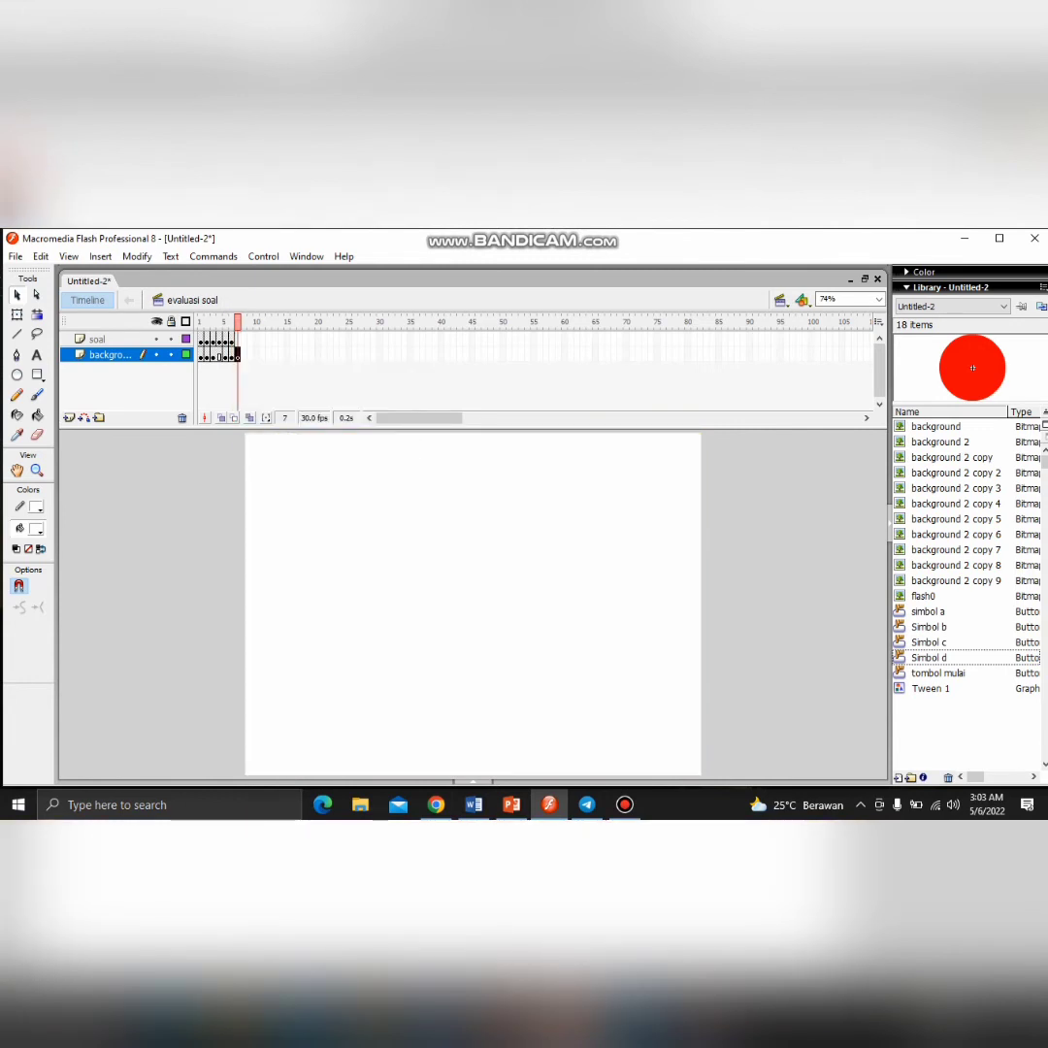
left_click(233, 340)
right_click(237, 342)
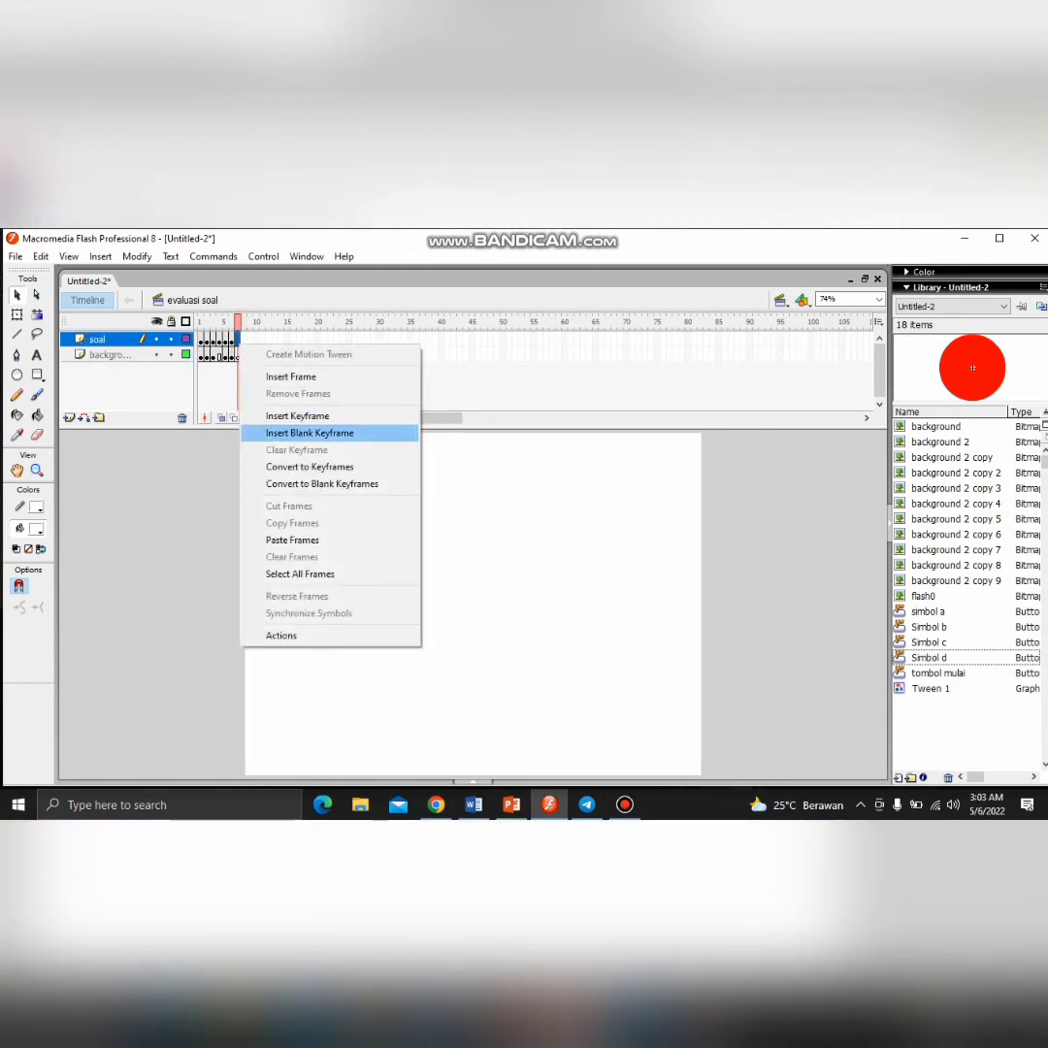
left_click(307, 432)
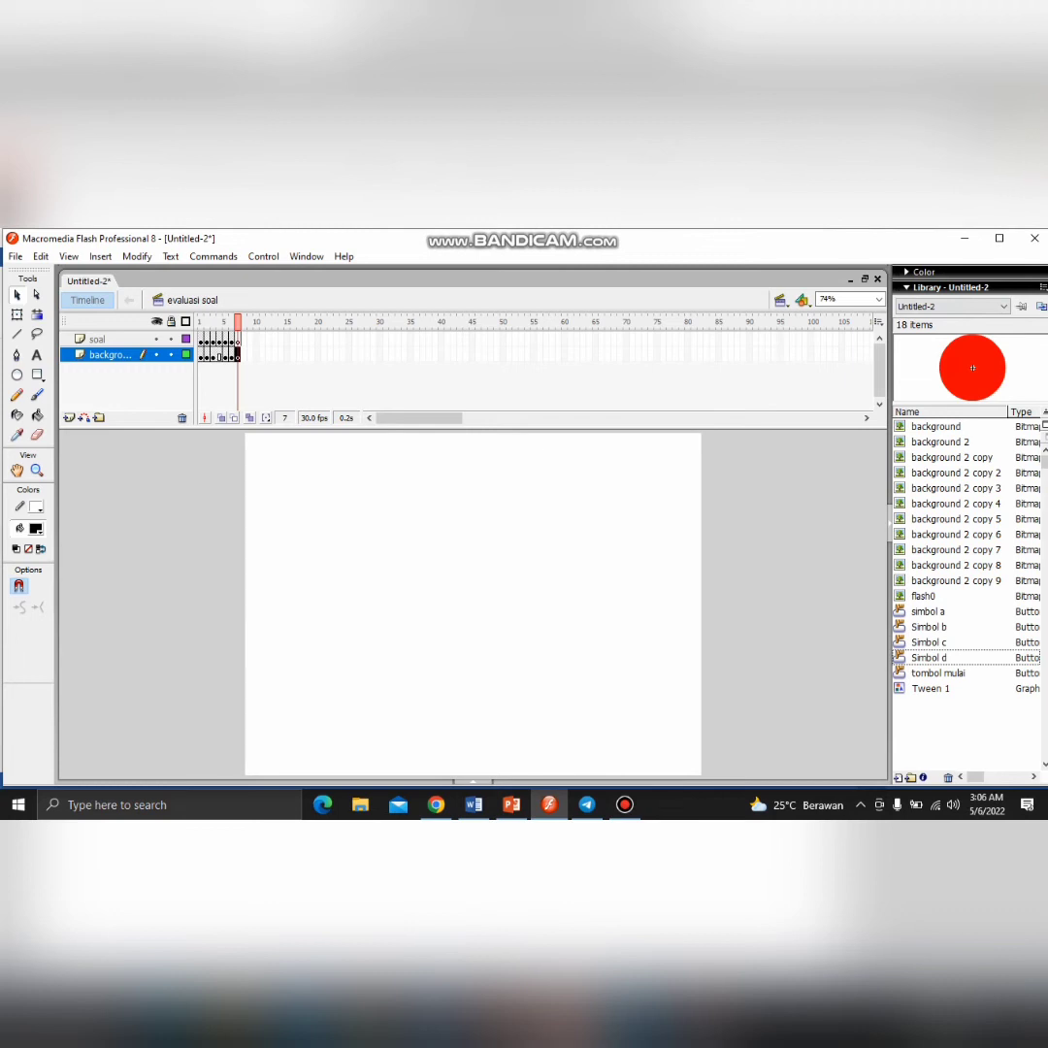
Import the background 2 image from the bahan praktikum folder into frame 7 of the background layer without replacing existing library items
left_click(16, 257)
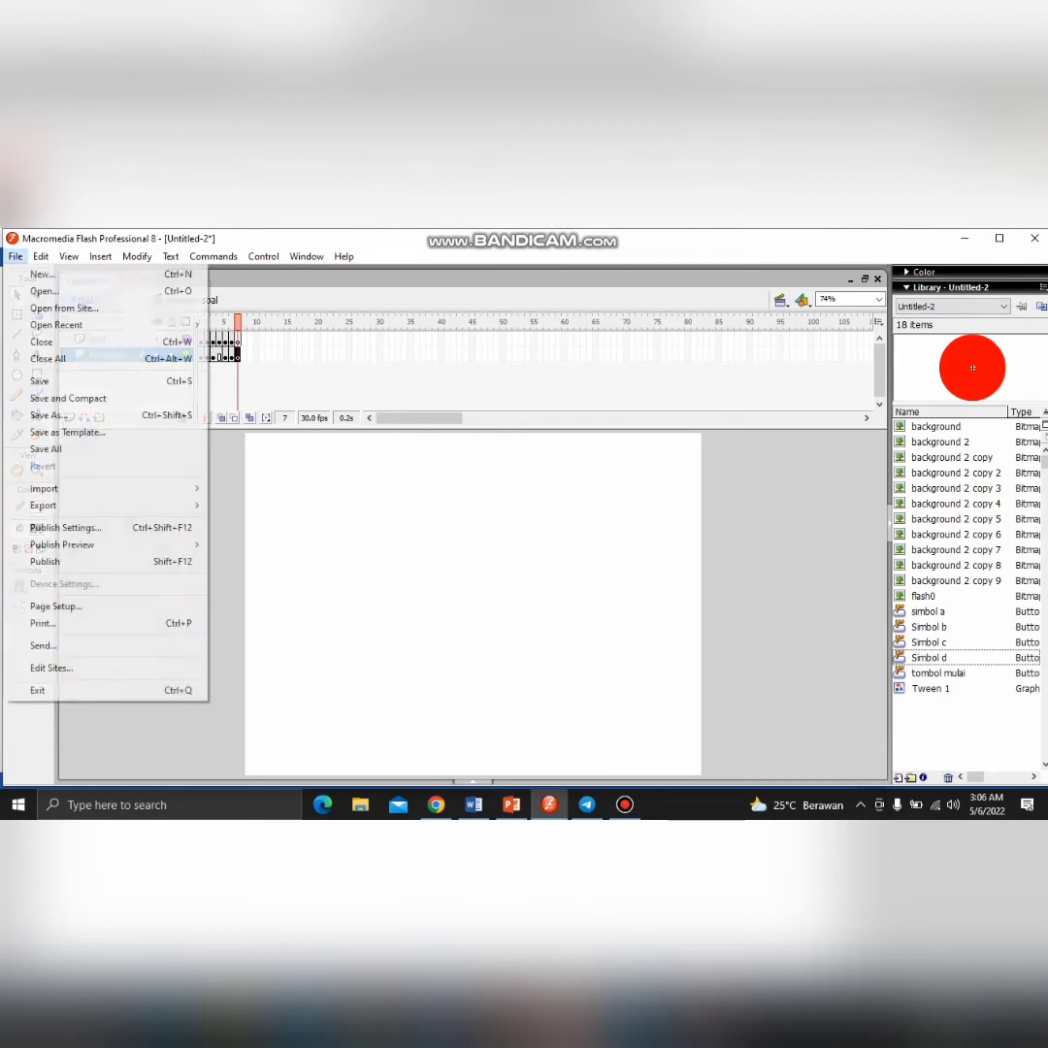
mouse_move(44, 488)
left_click(267, 488)
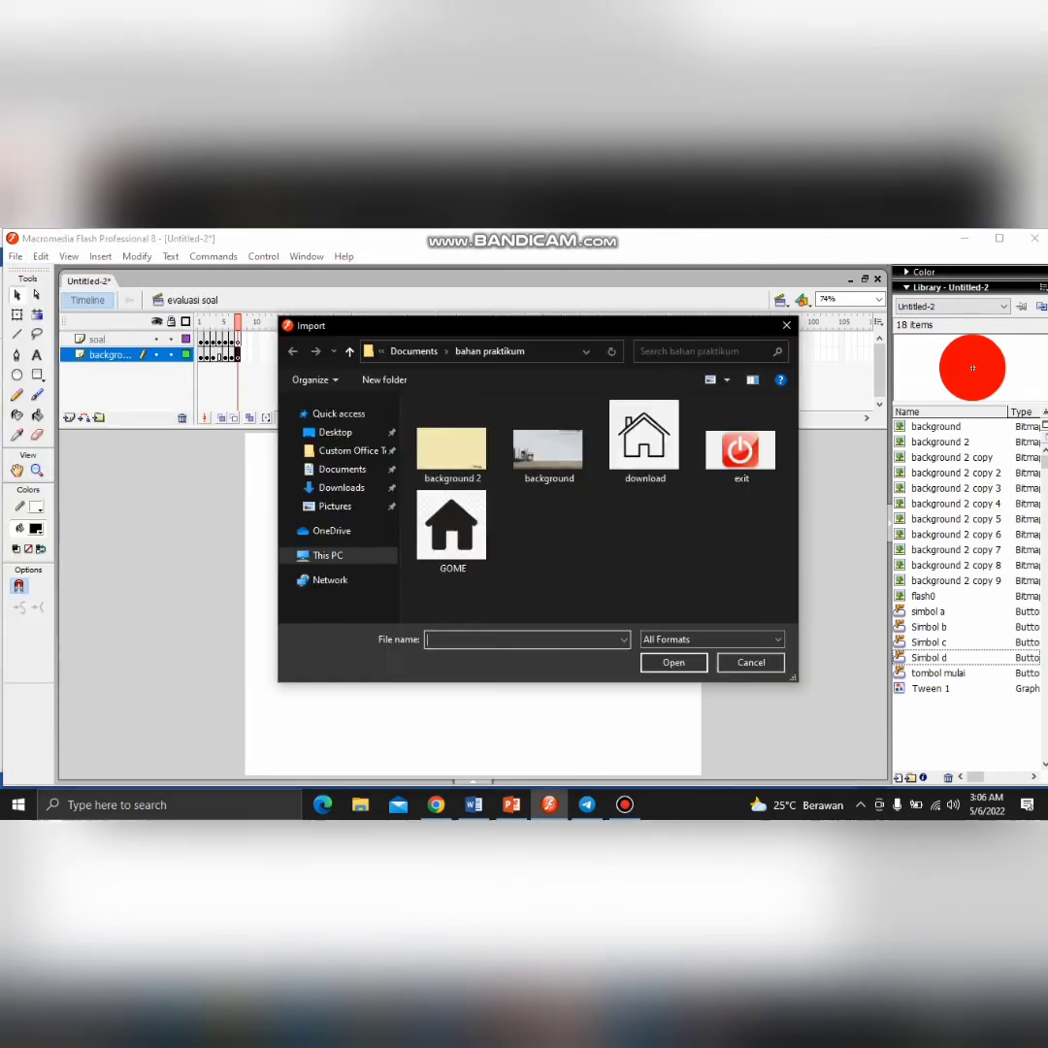
left_click(452, 441)
left_click(673, 661)
key("Return")
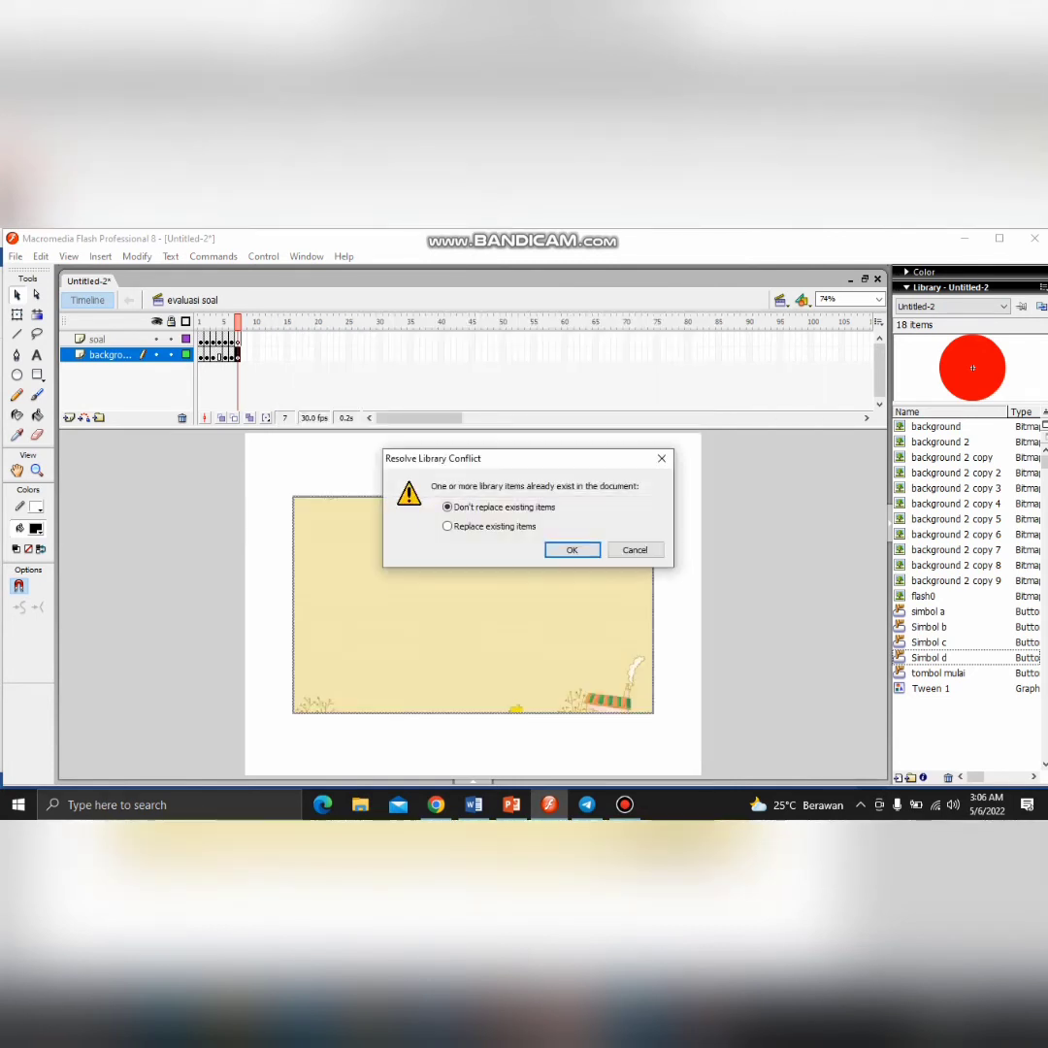
key("Return")
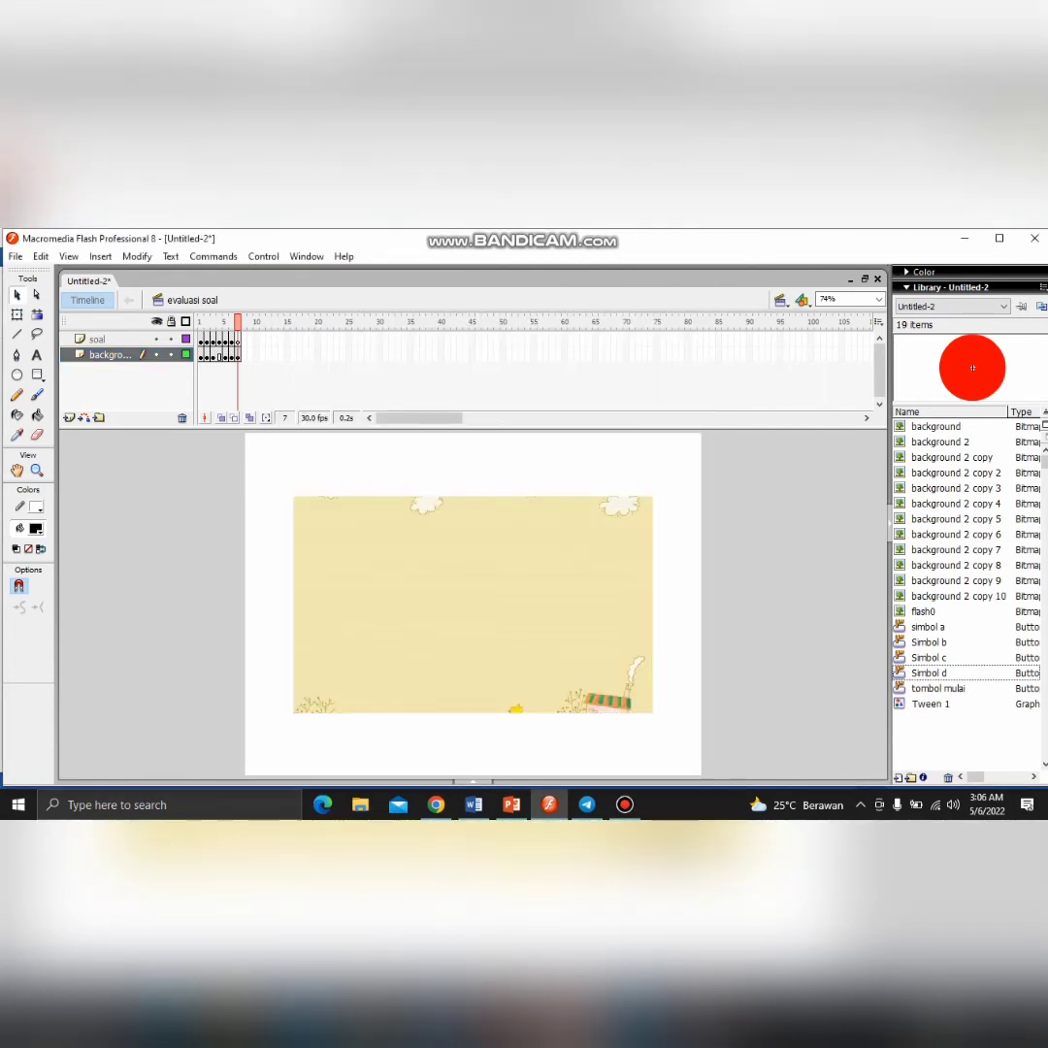
Resize the imported background bitmap to 800 by 600 and place it at X 0, Y 0
key("F9")
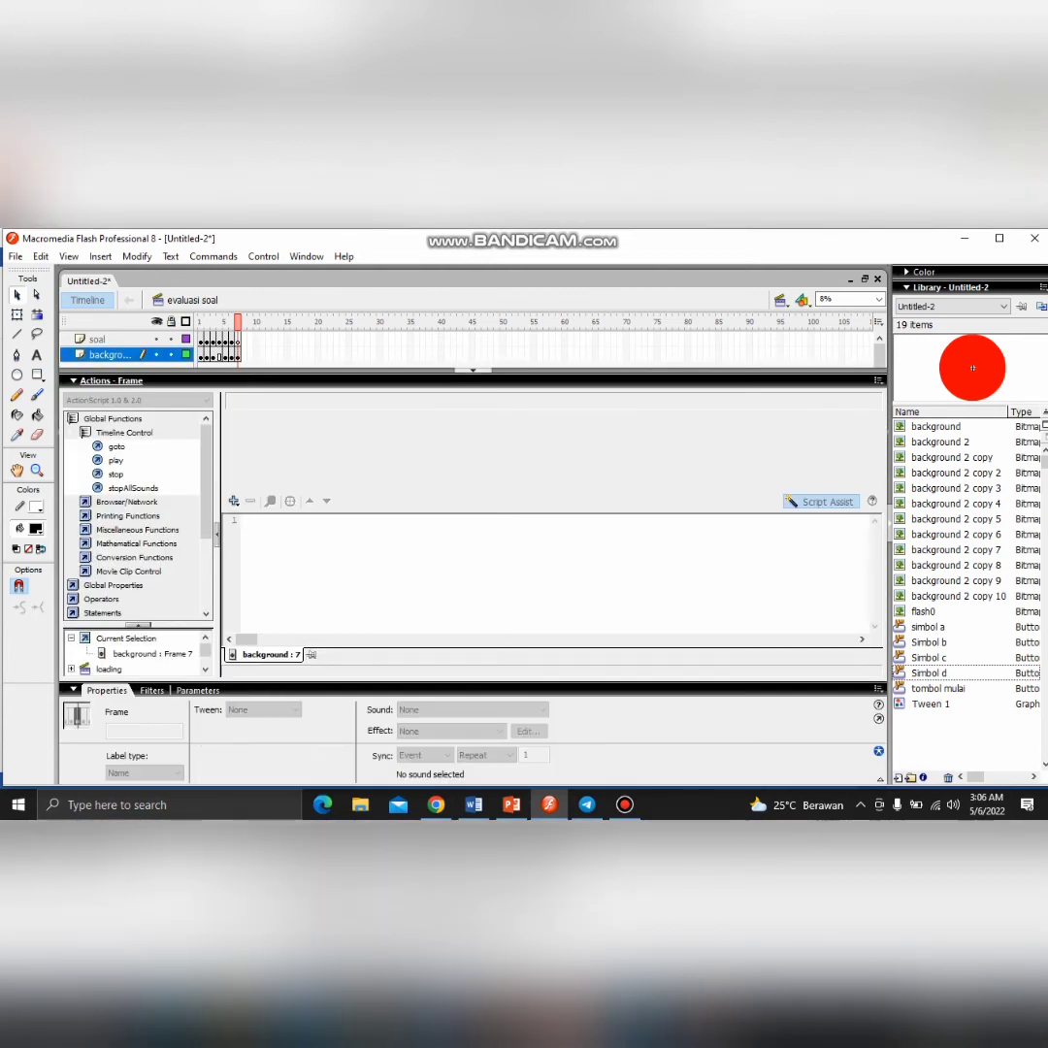
key("F9")
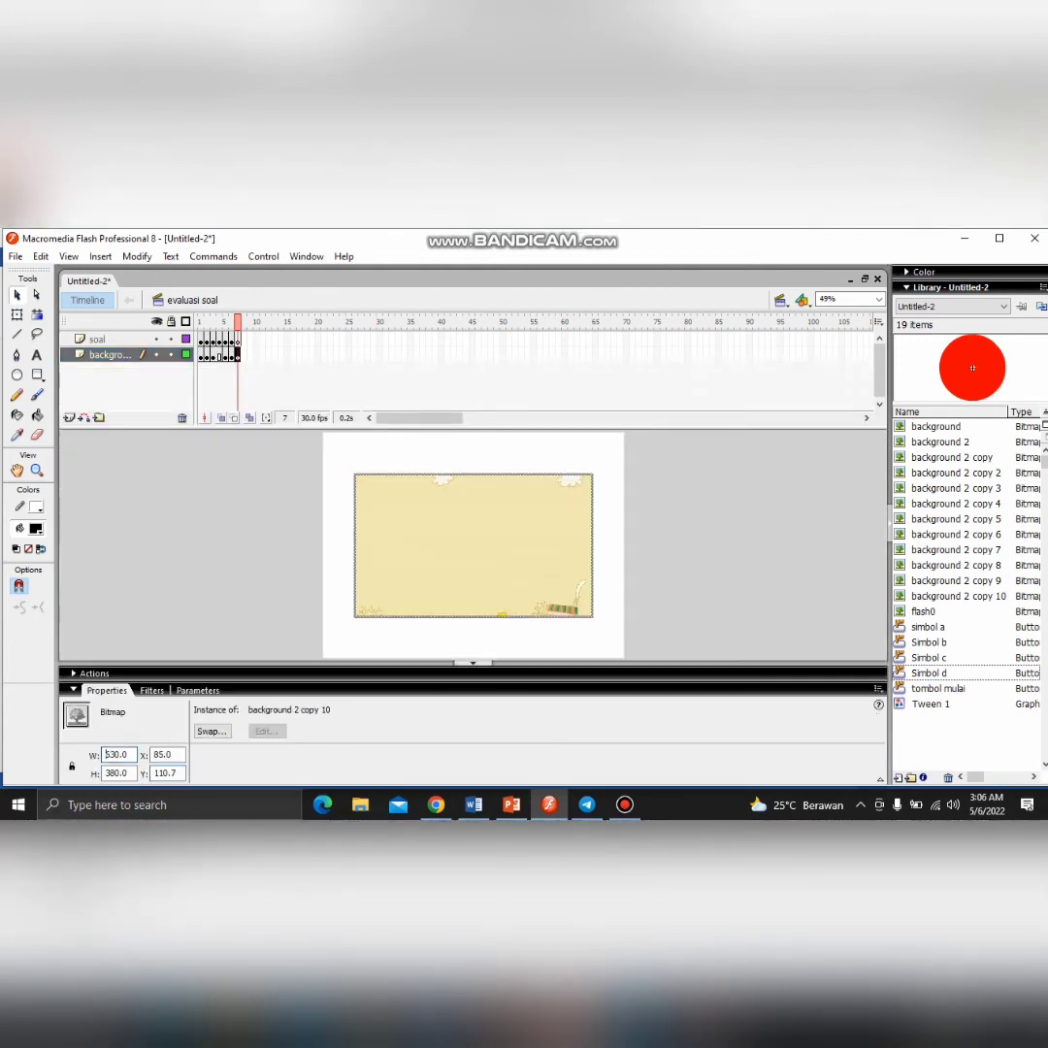
double_click(117, 755)
type("800")
key("Tab")
type("6")
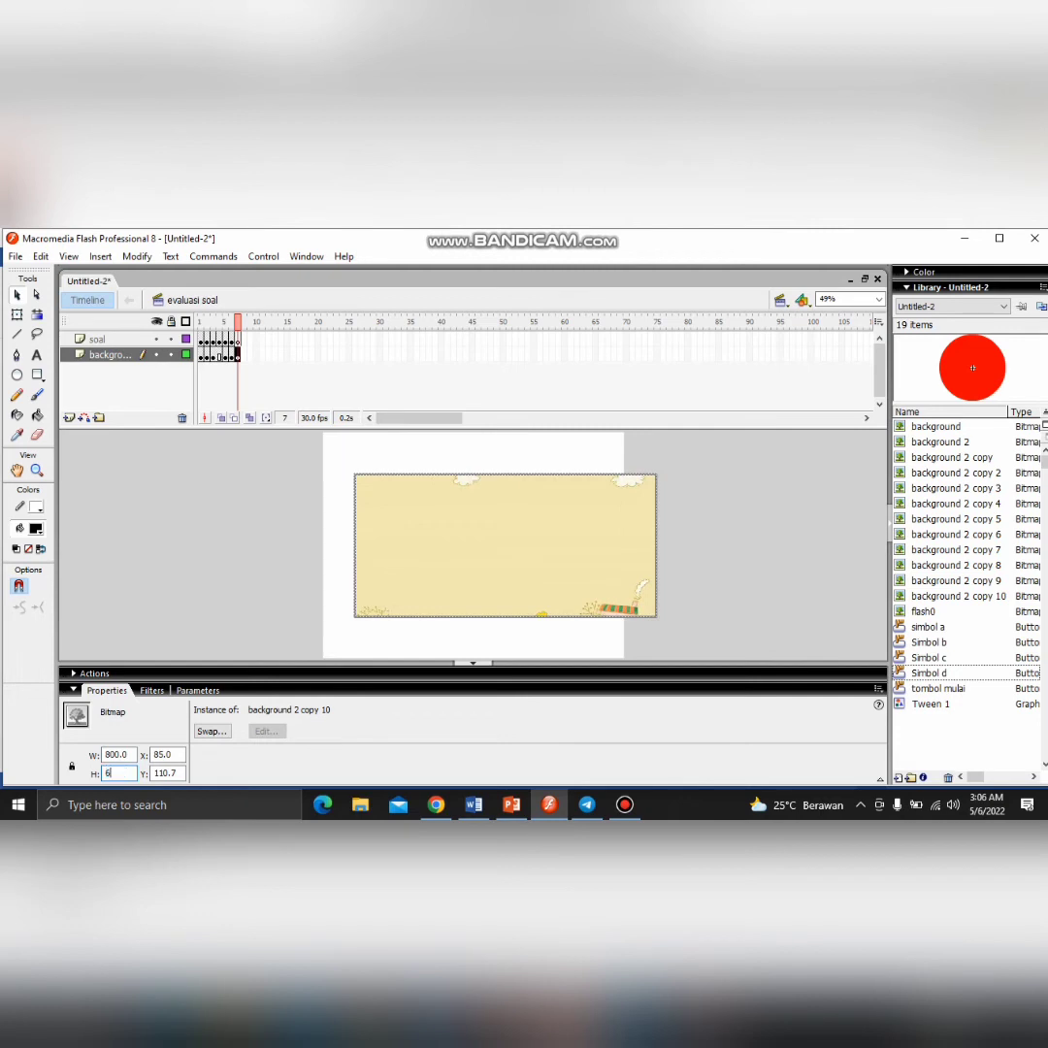
type("00")
key("Tab")
type("0")
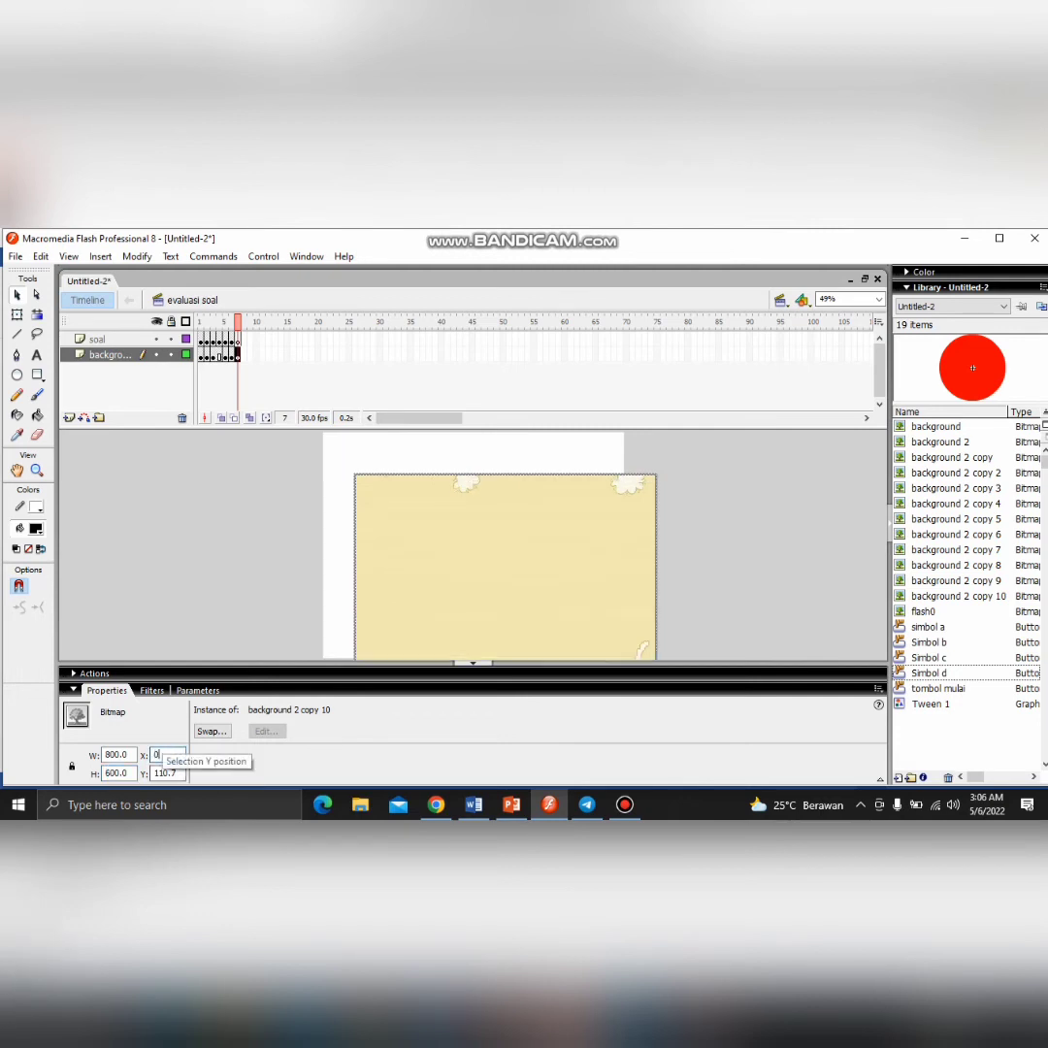
key("Tab")
type("0")
key("Return")
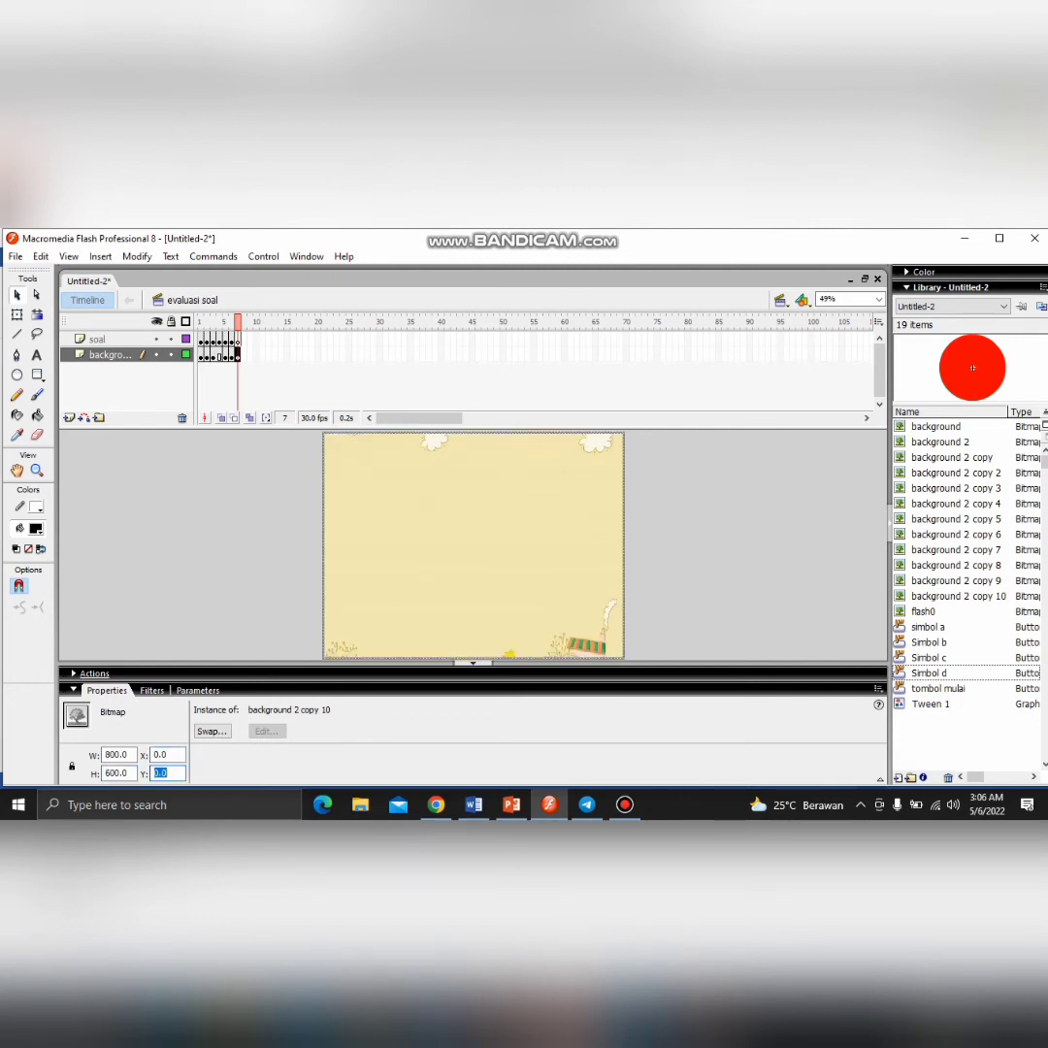
left_click(473, 663)
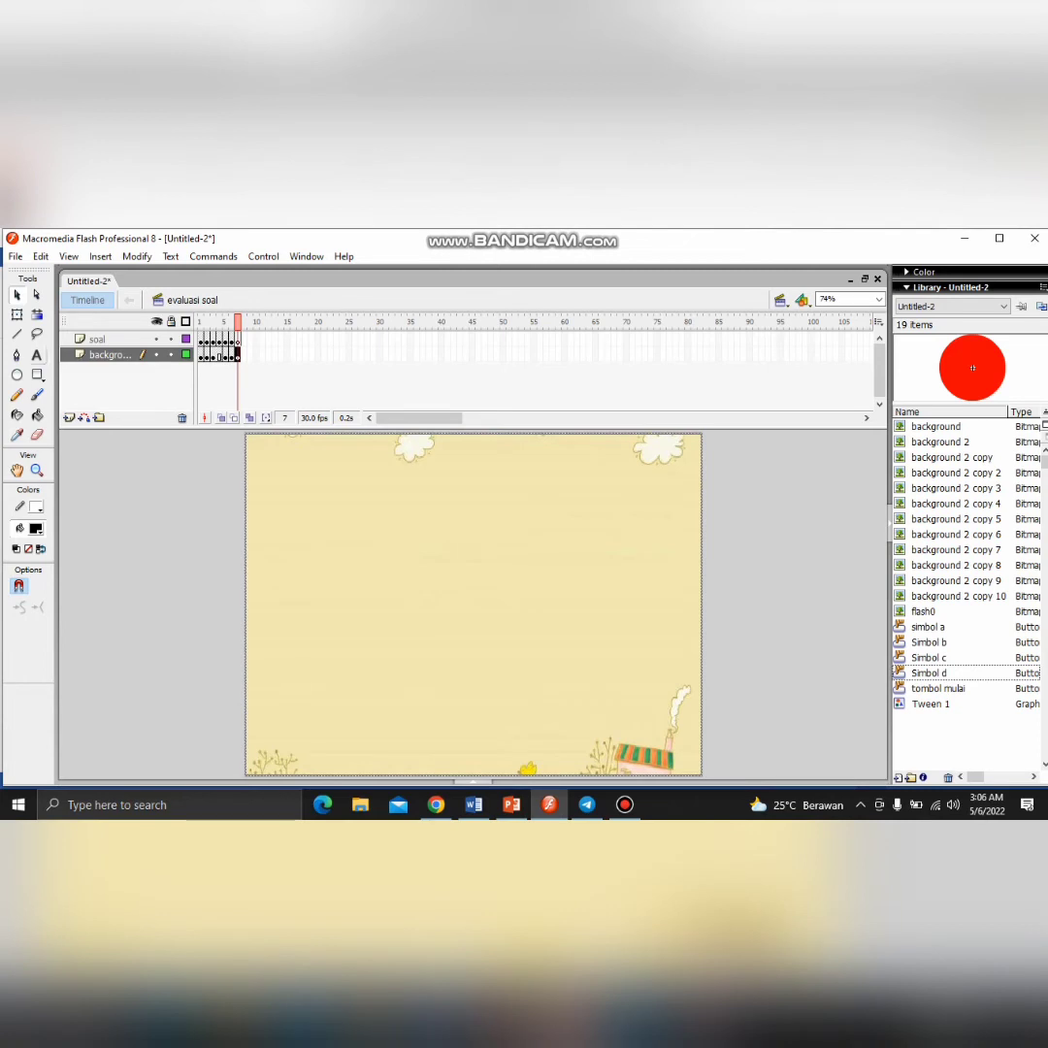
Add the text "SOAL 7" and the question beginning "Alas kandang kambing berukuran 2m x 2m." and ending "yang dapat dijelajahi oleh kambing tersebut..."
left_click(37, 354)
left_click(380, 482)
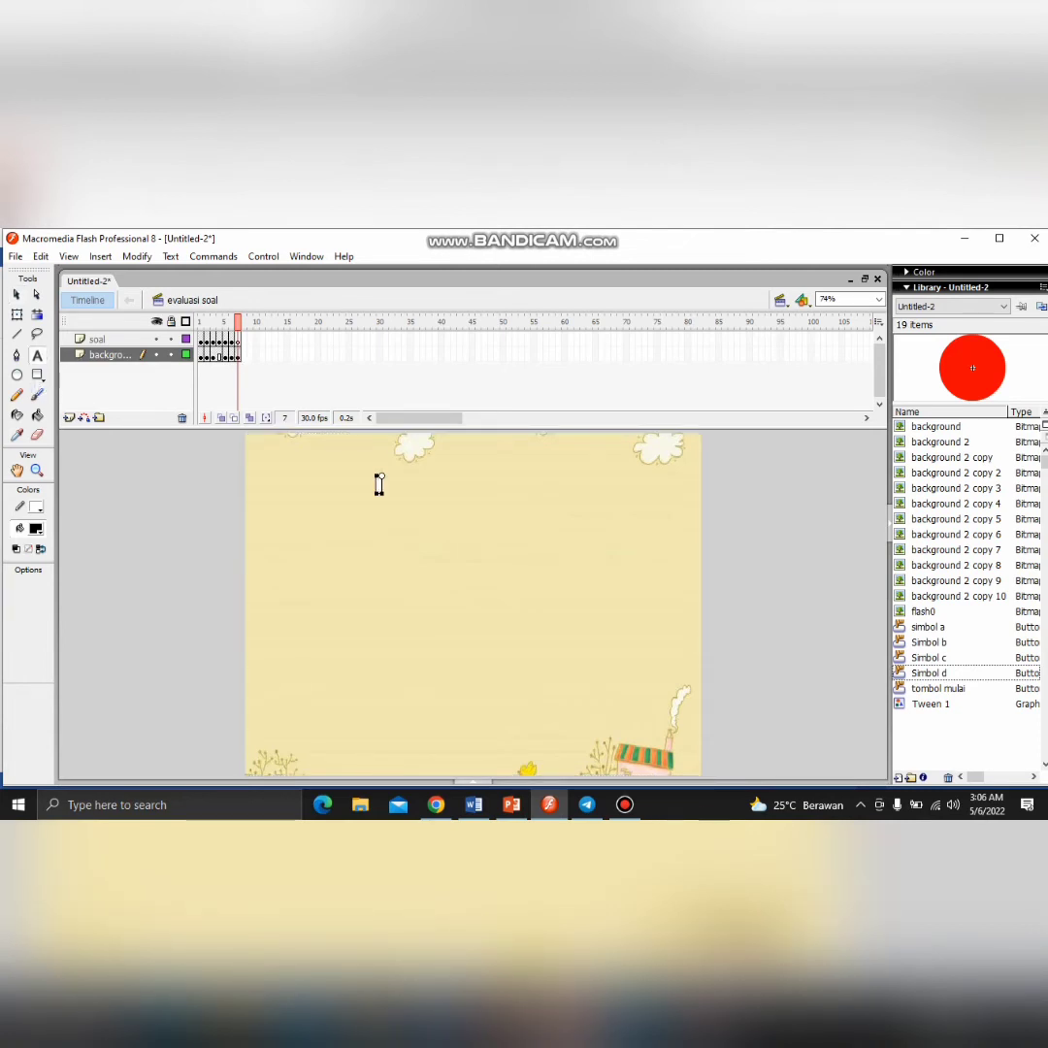
type("SOAL 7  Alas kandang kambing berukuran 2m x 2m. Seekor kambing diikat dengan menggunakan tali yang panjangnya 1,6 meter pada salah satu tiang di pojok luar kandang. Hitunglah luas daerah yang dapat dijelajahi oleh kambing tersebut...")
left_click(17, 295)
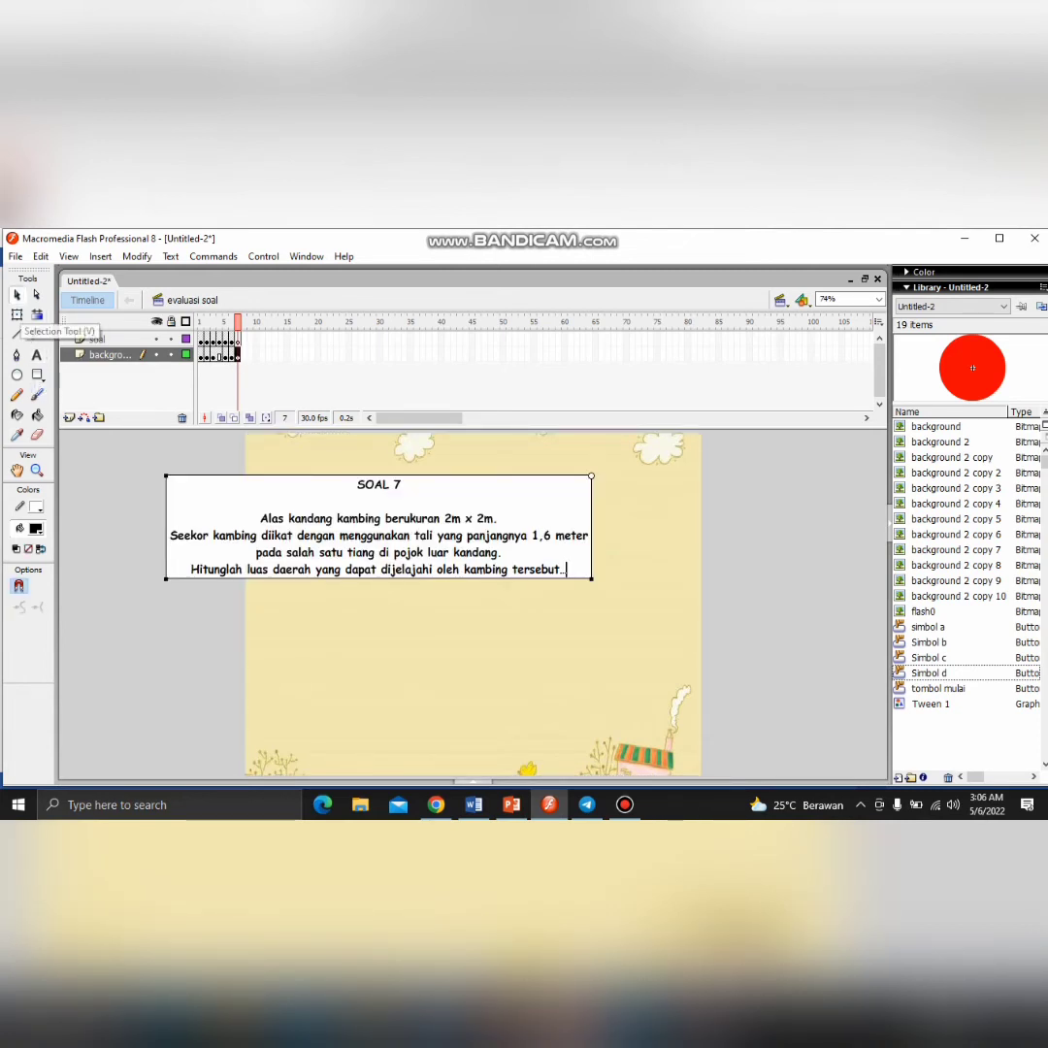
Move the SOAL 7 question block onto the background and nudge it into place, centred near the upper edge
left_click_drag(330, 534, 427, 525)
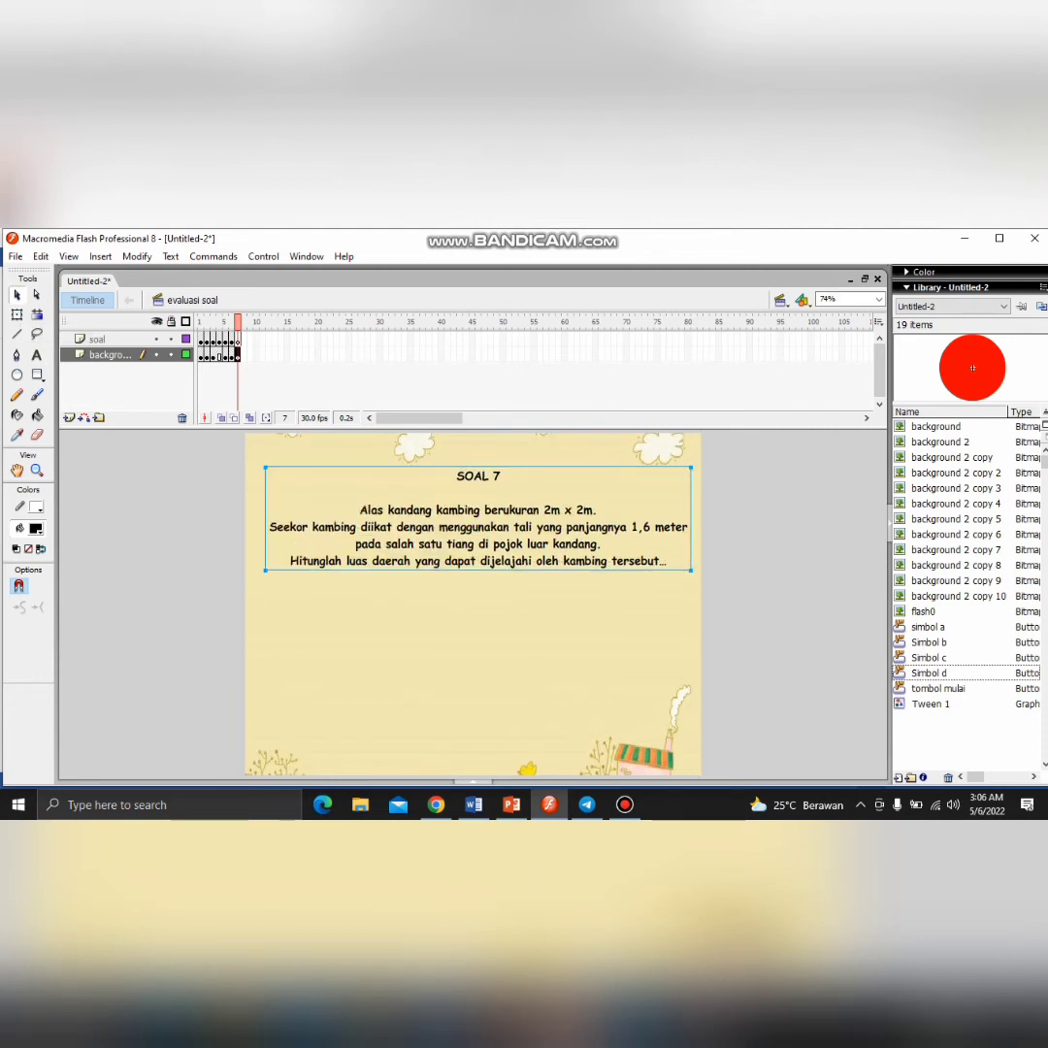
key("Left")
key("Left")
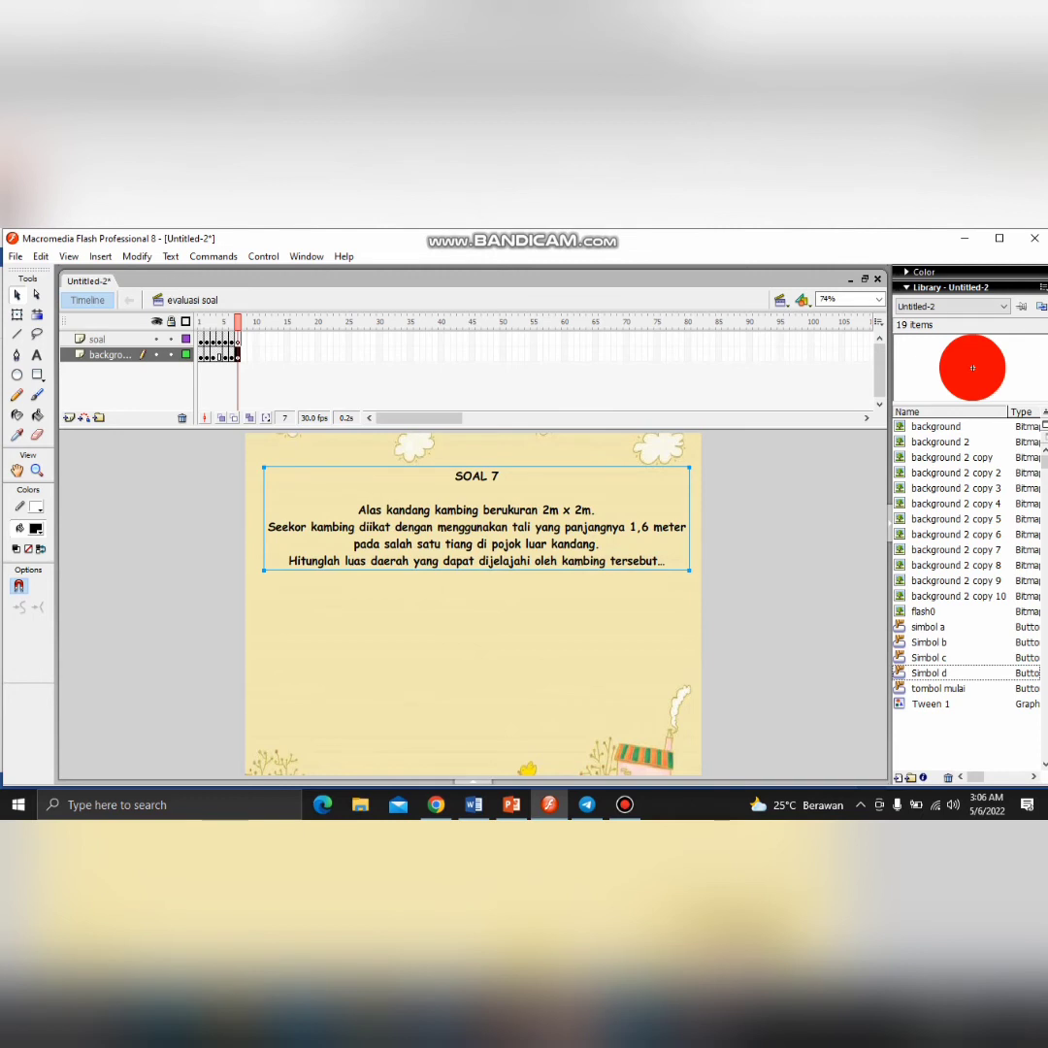
key("Up")
key("Up")
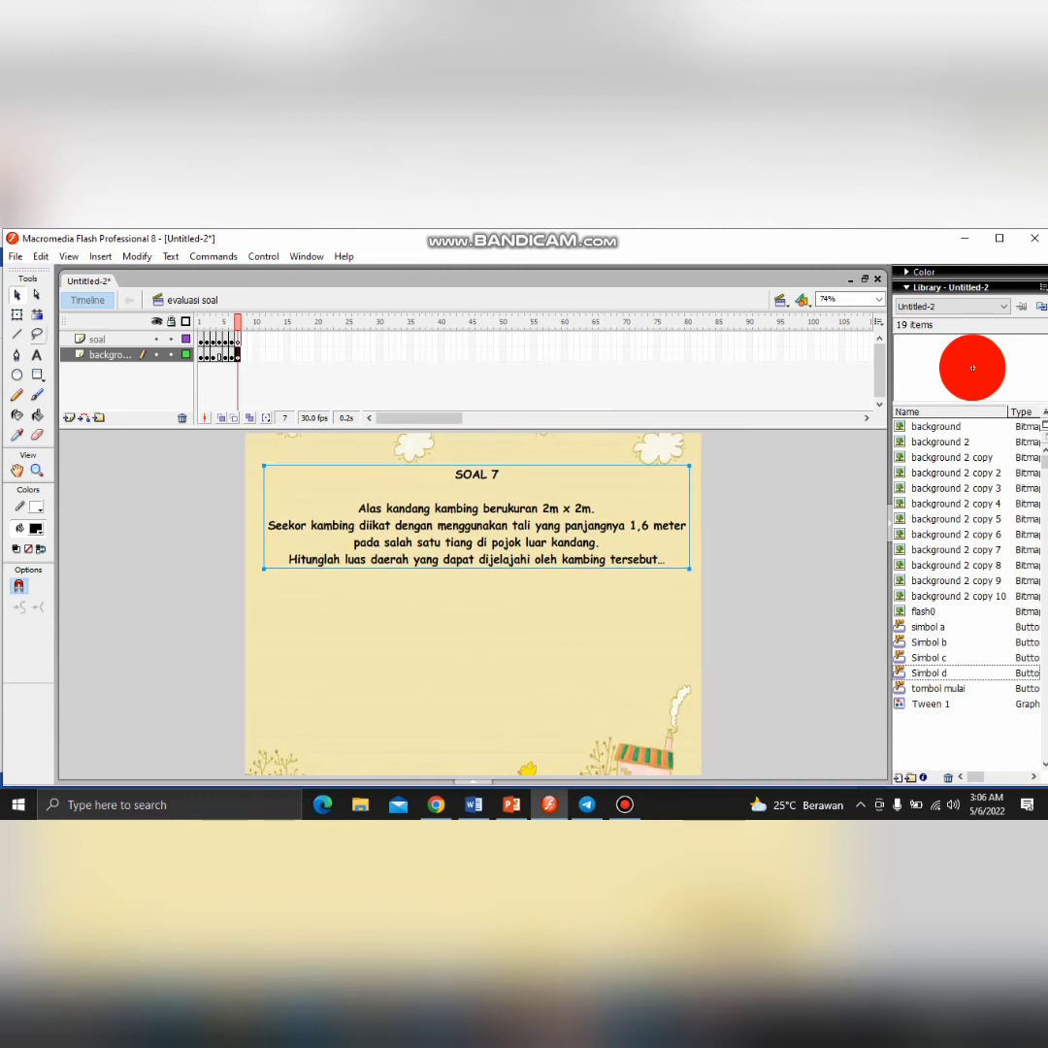
Add the first answer text "6.00 m^2" below the left part of the question
left_click(37, 356)
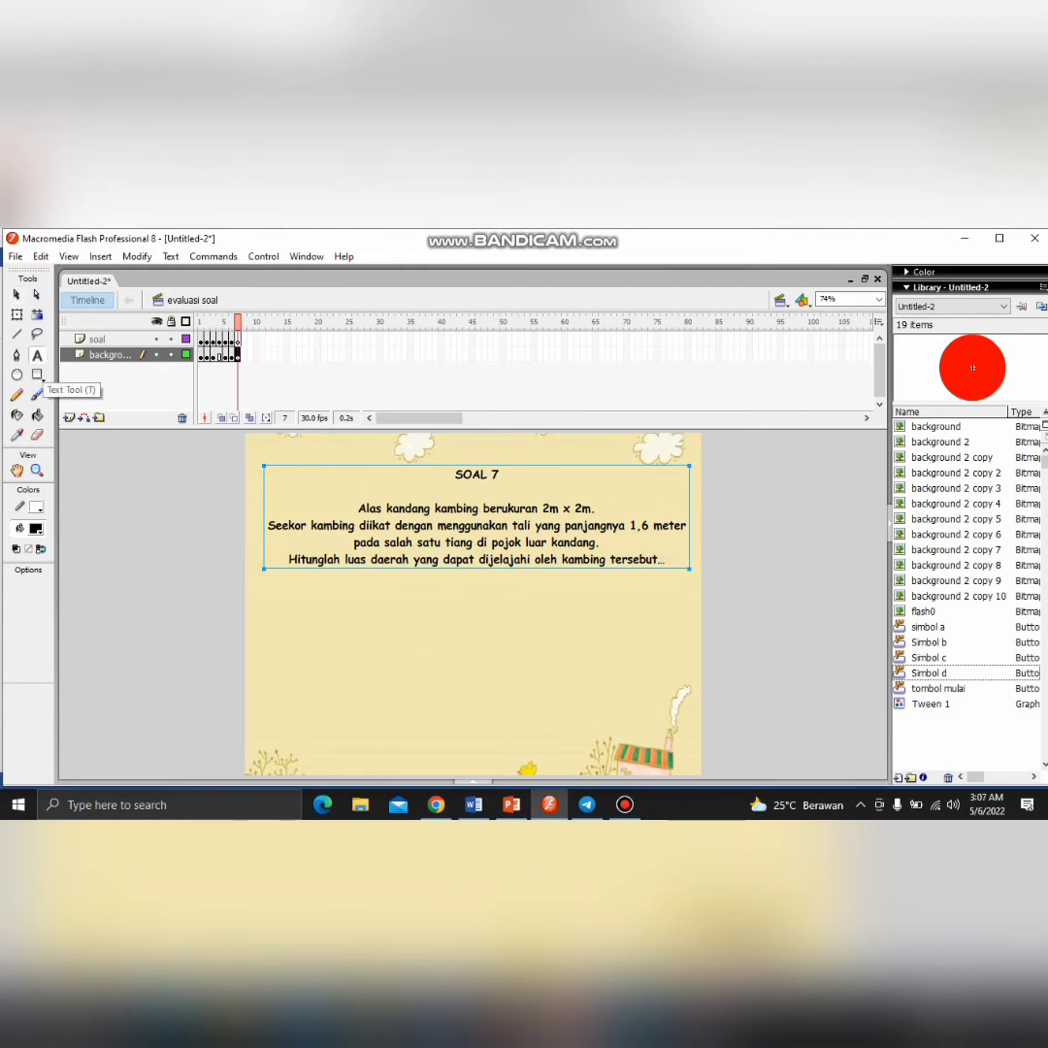
left_click(338, 614)
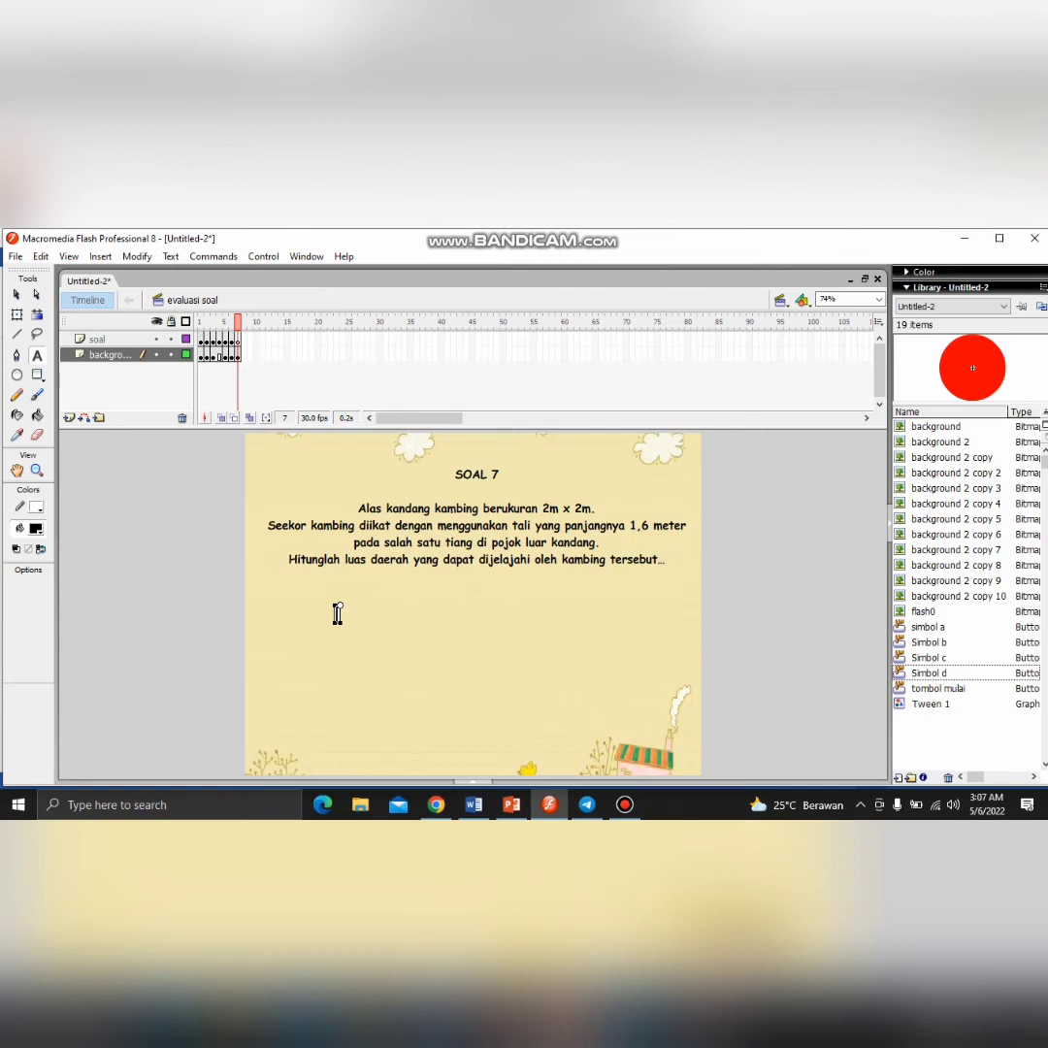
type("a")
type(".00")
type(" m")
type("^2")
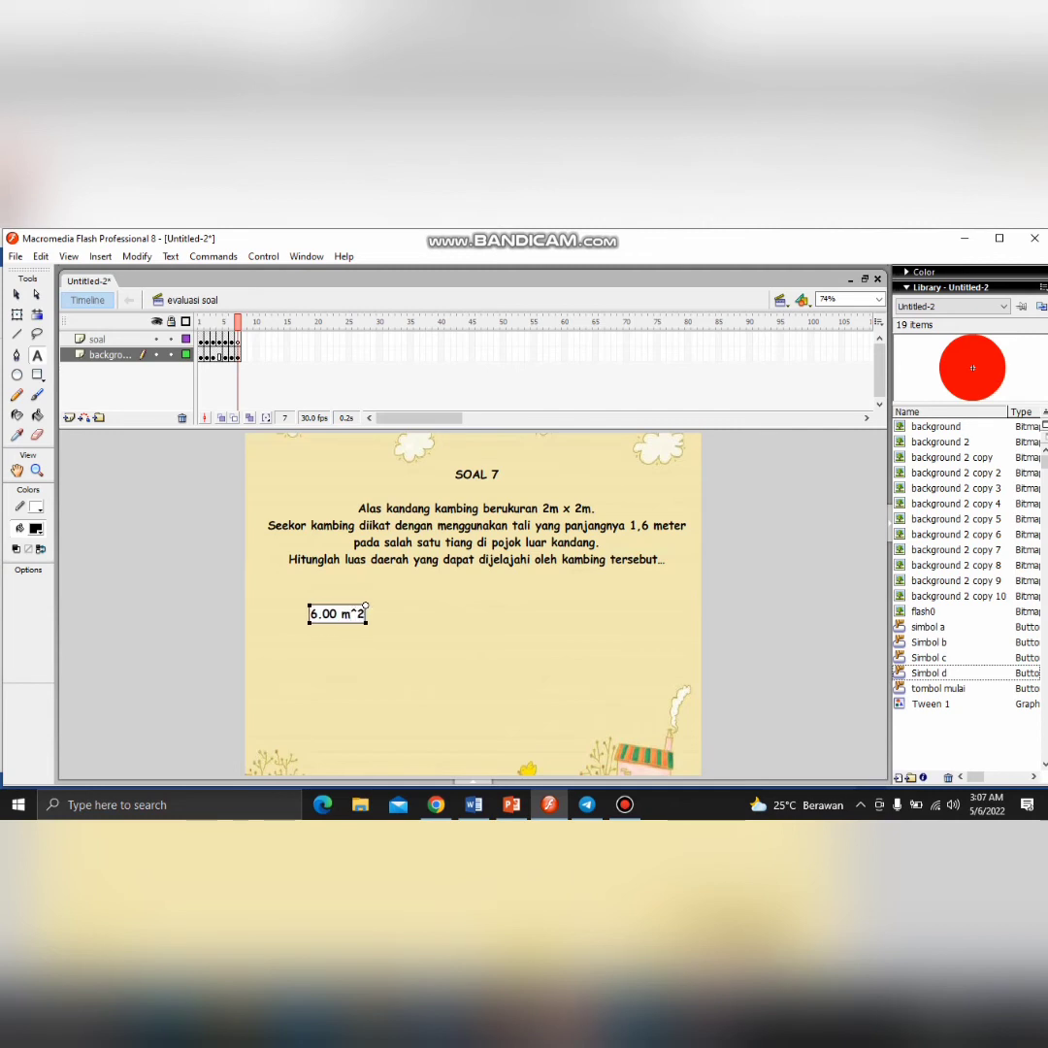
key("Escape")
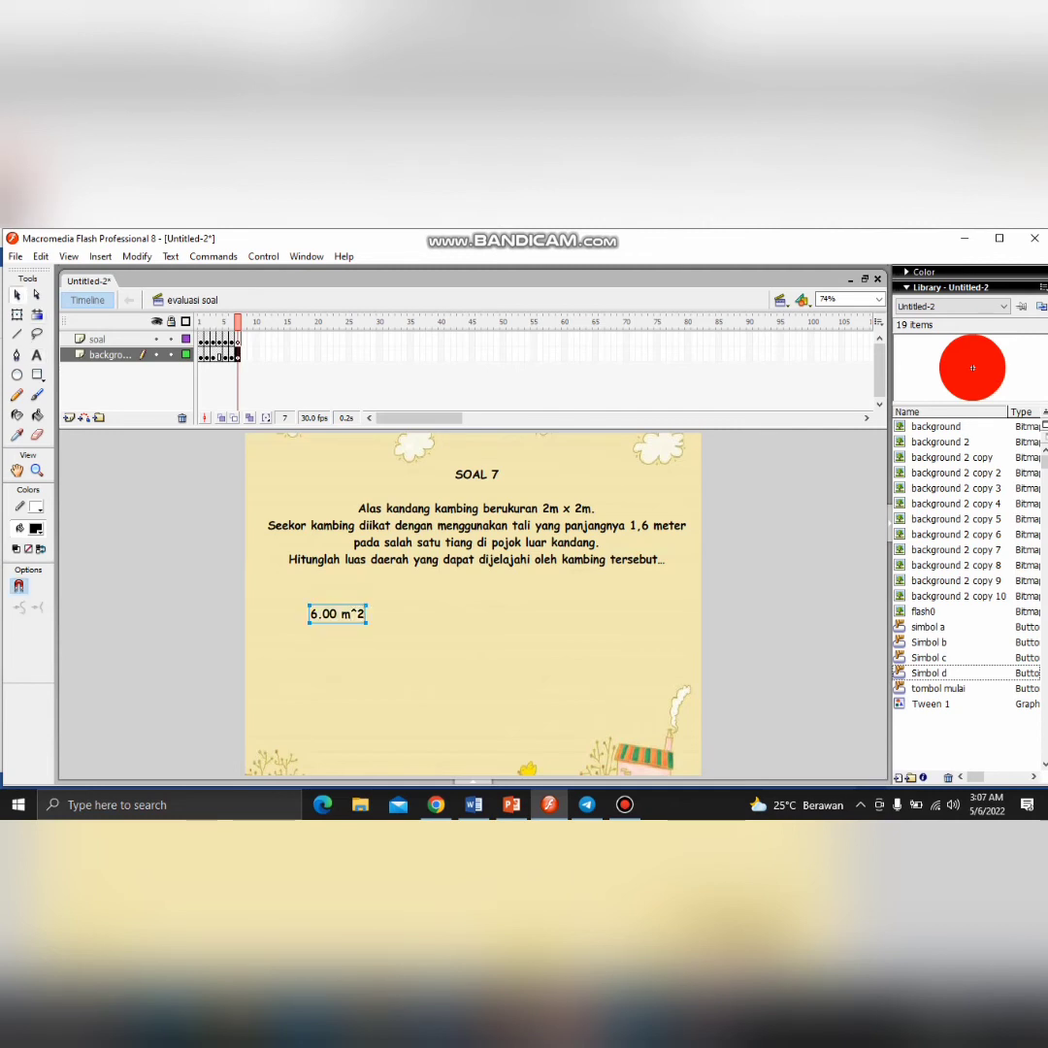
Reposition the "6.00 m^2" answer slightly, duplicate it three times and arrange the four texts in a two-by-two grid
left_click_drag(353, 612, 355, 611)
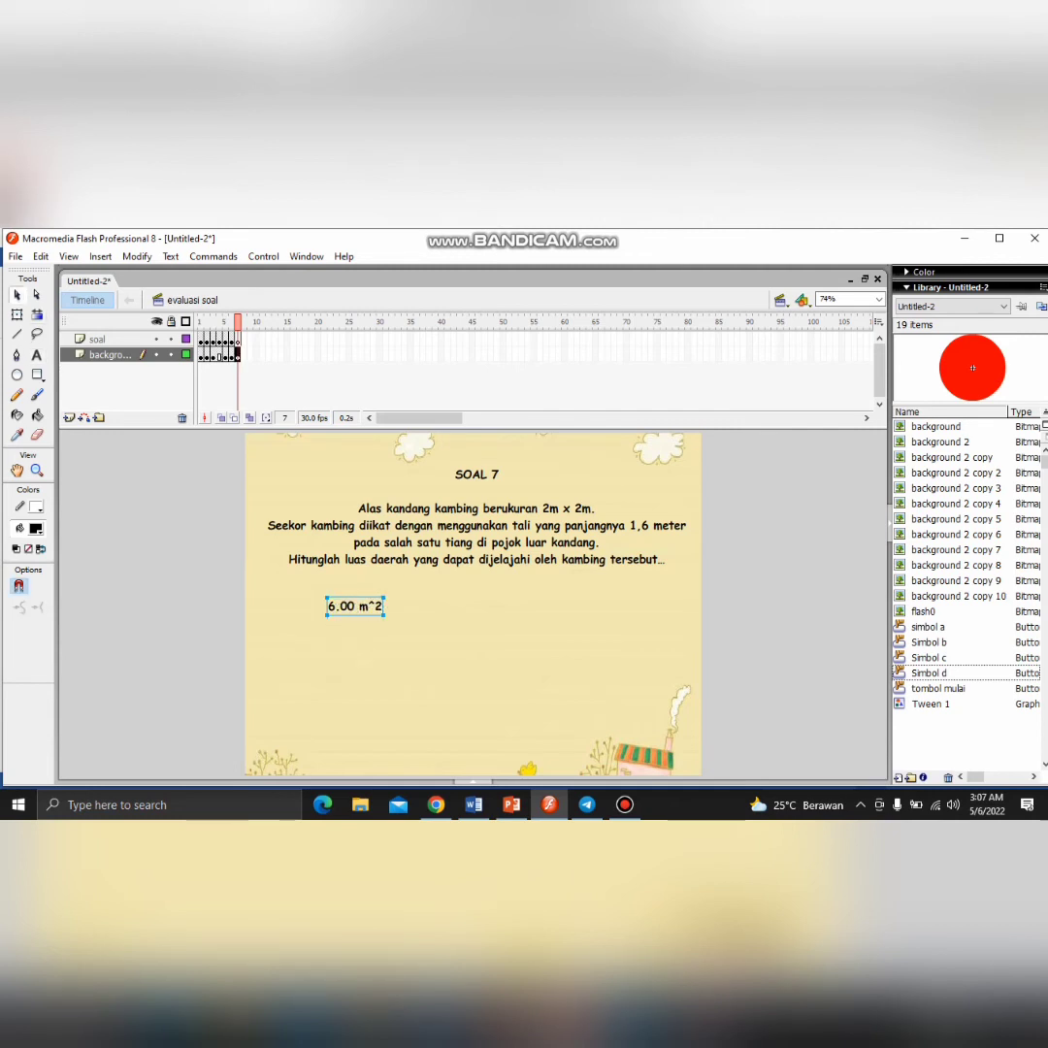
key("ctrl+v")
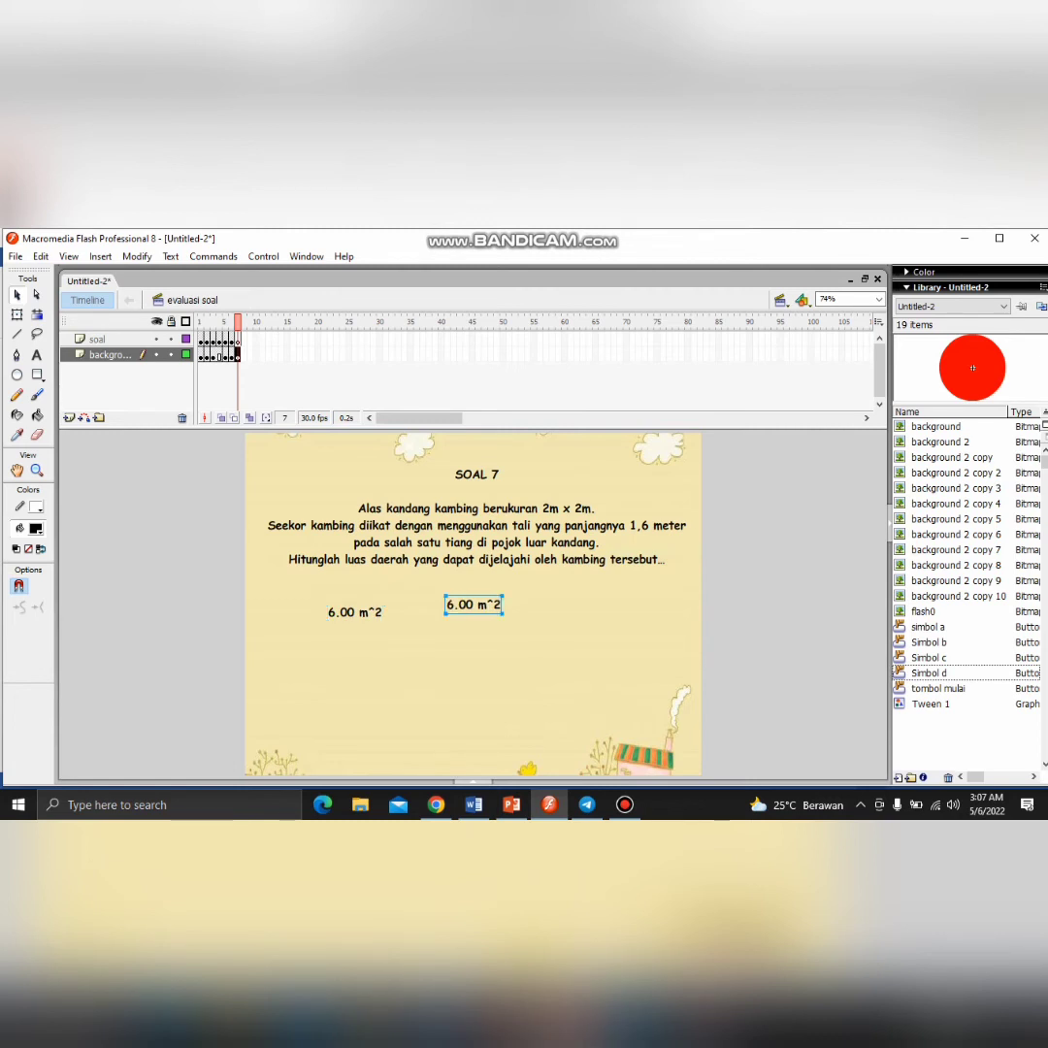
left_click_drag(355, 652, 356, 652)
key("ctrl+v")
left_click_drag(473, 605, 554, 612)
key("ctrl+v")
left_click_drag(473, 604, 553, 652)
left_click(476, 636)
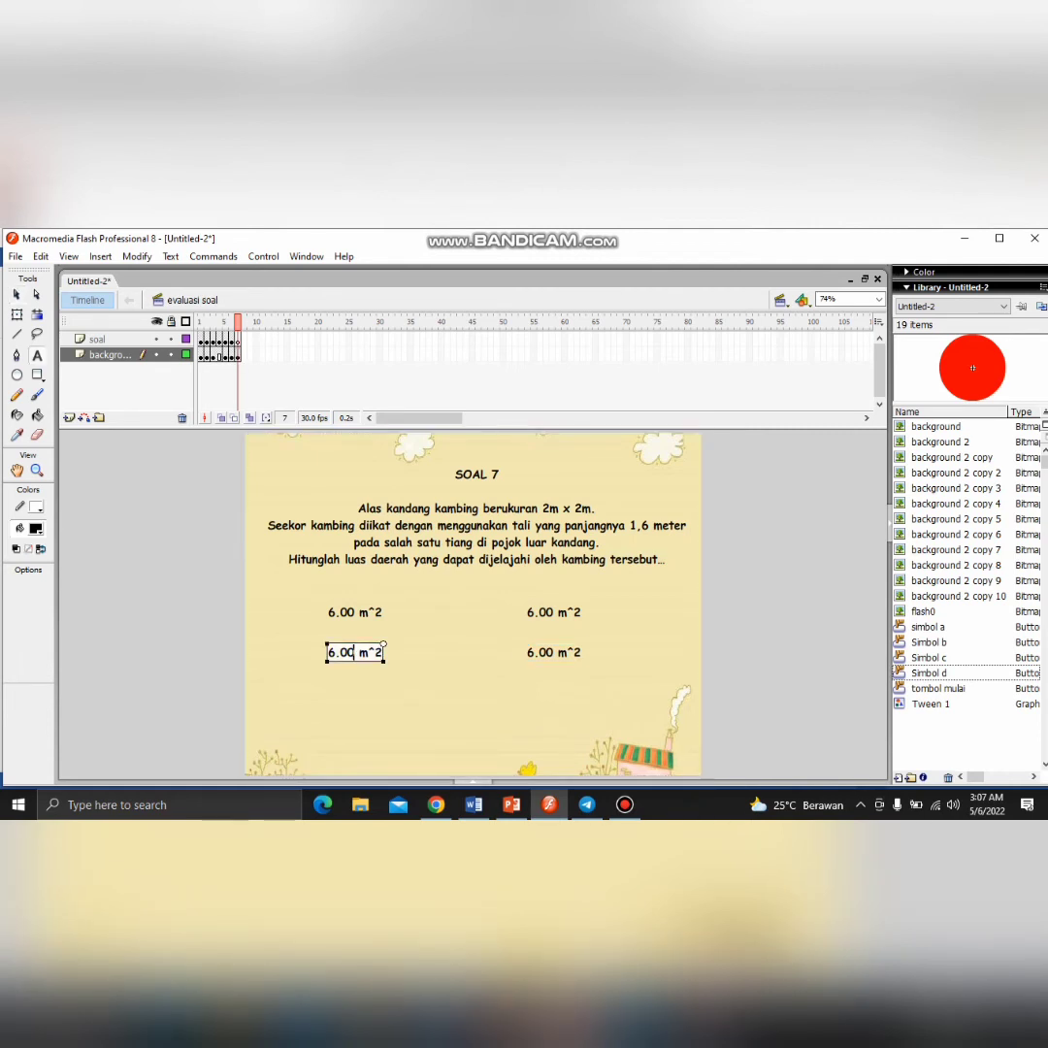
Change the three duplicated answers to "6.01 m^2", "6.02 m^2" and "6.03 m^2", leaving the first one as is
key("BackSpace")
type("1")
left_click(557, 612)
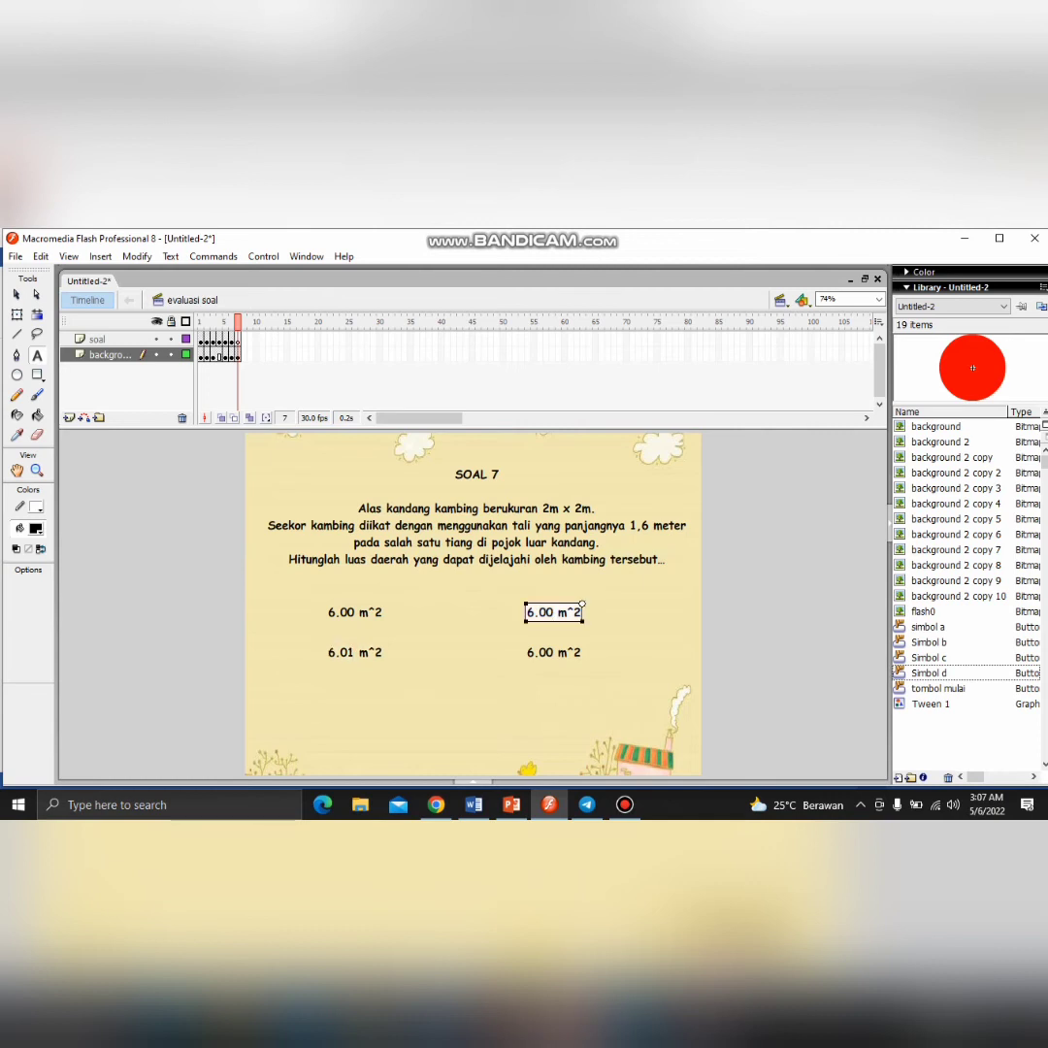
key("BackSpace")
type("2")
left_click(553, 652)
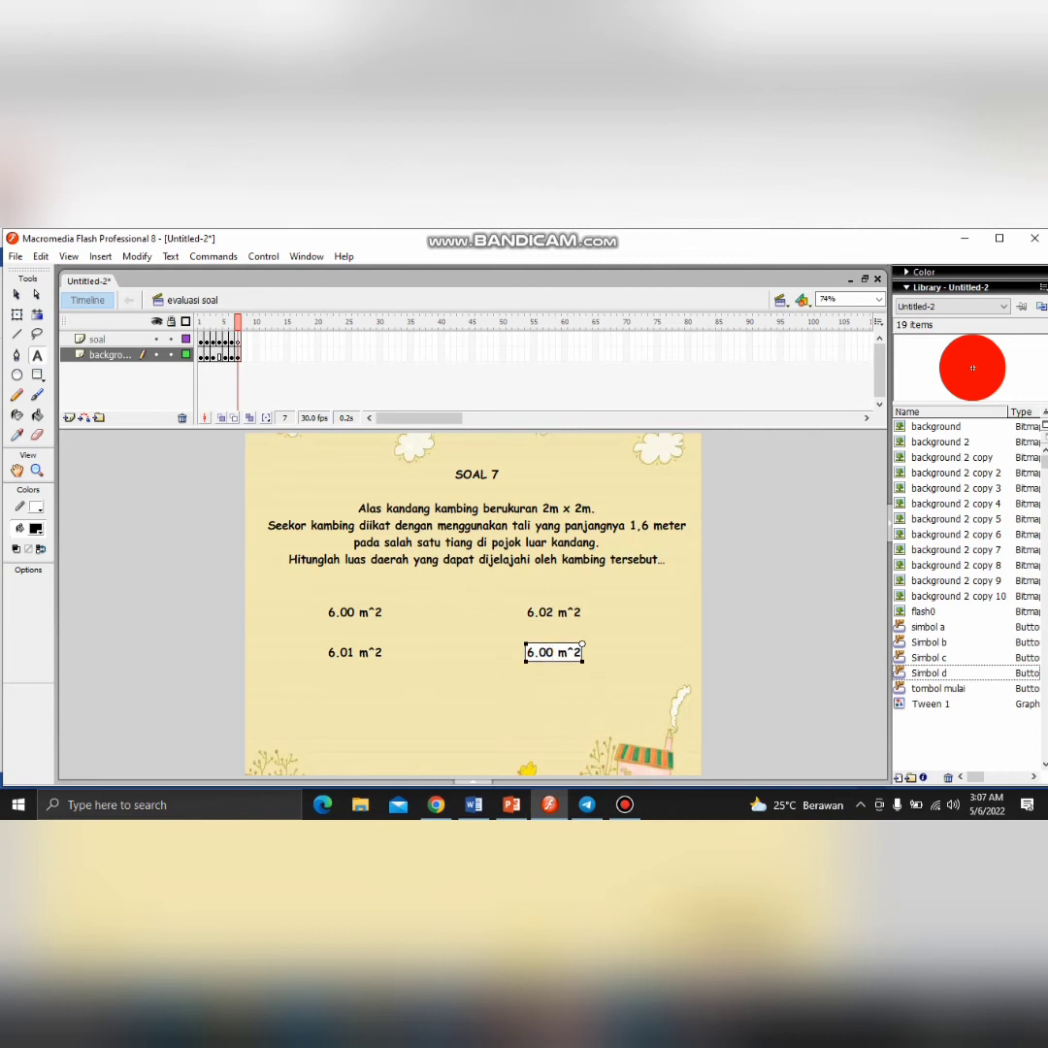
key("BackSpace")
type("3")
Place an instance of the Simbol d button from the library in front of each of the four answers
left_click(929, 673)
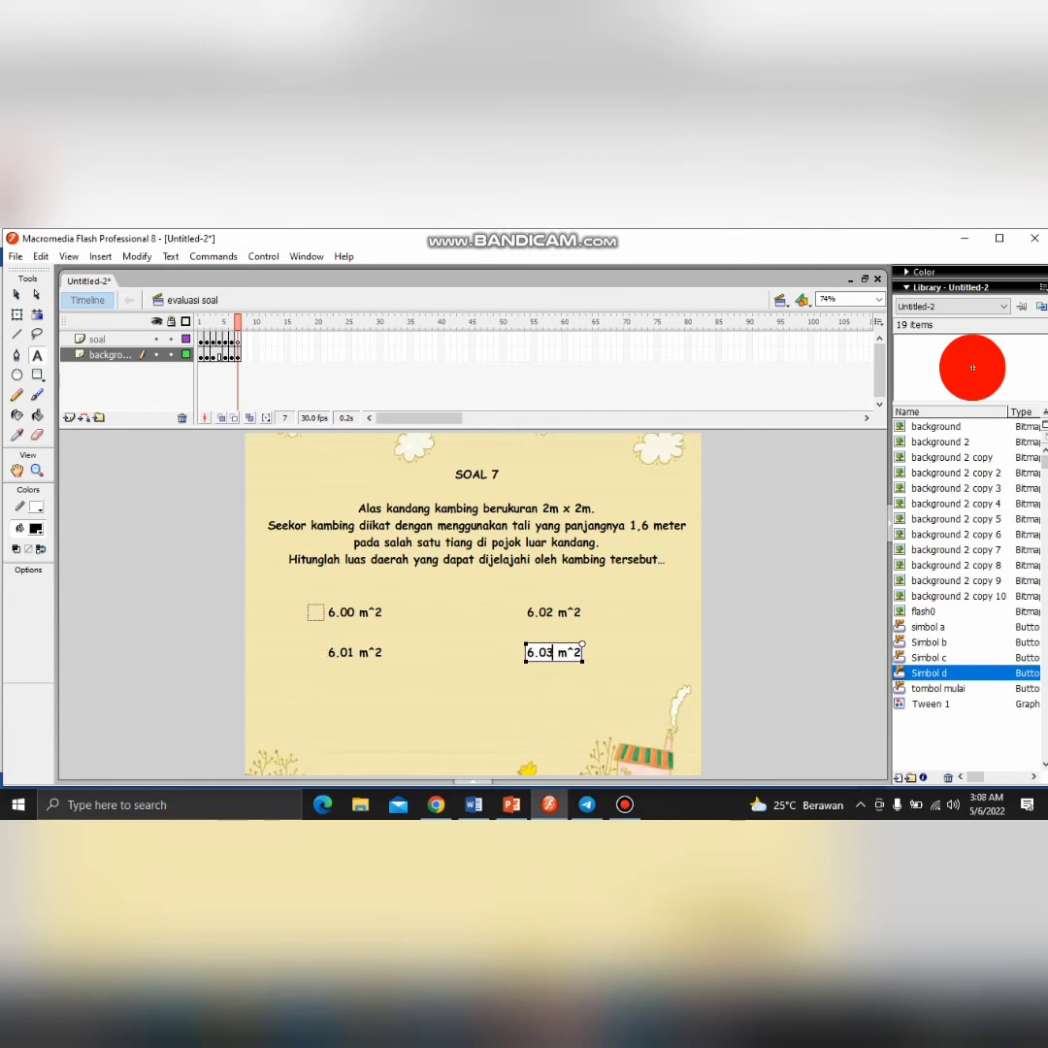
left_click(315, 612)
key("v")
key("ctrl+v")
left_click_drag(472, 603, 514, 613)
key("ctrl+v")
key("ctrl+v")
Add the white letters a, b, c and d to the four red buttons and align each letter on its circle
left_click(37, 355)
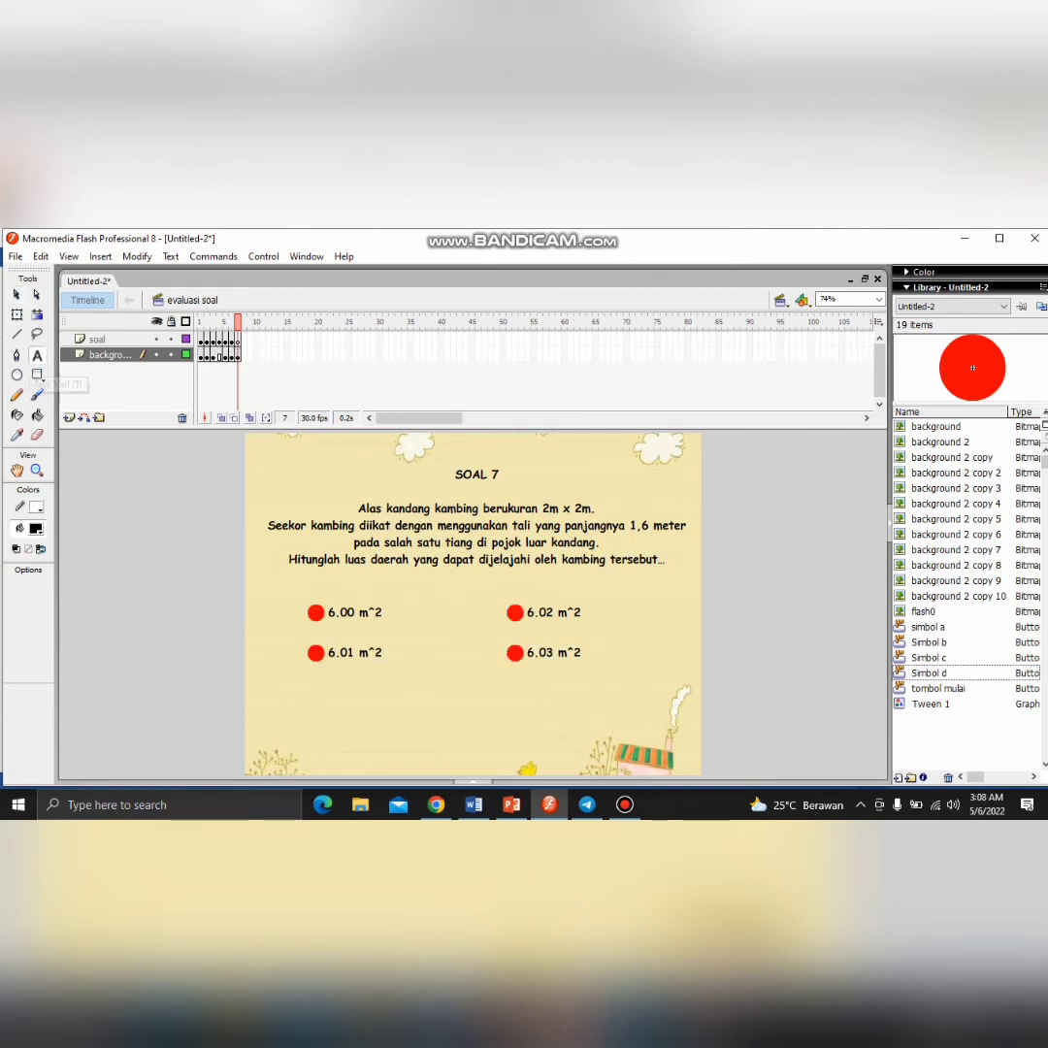
left_click(473, 781)
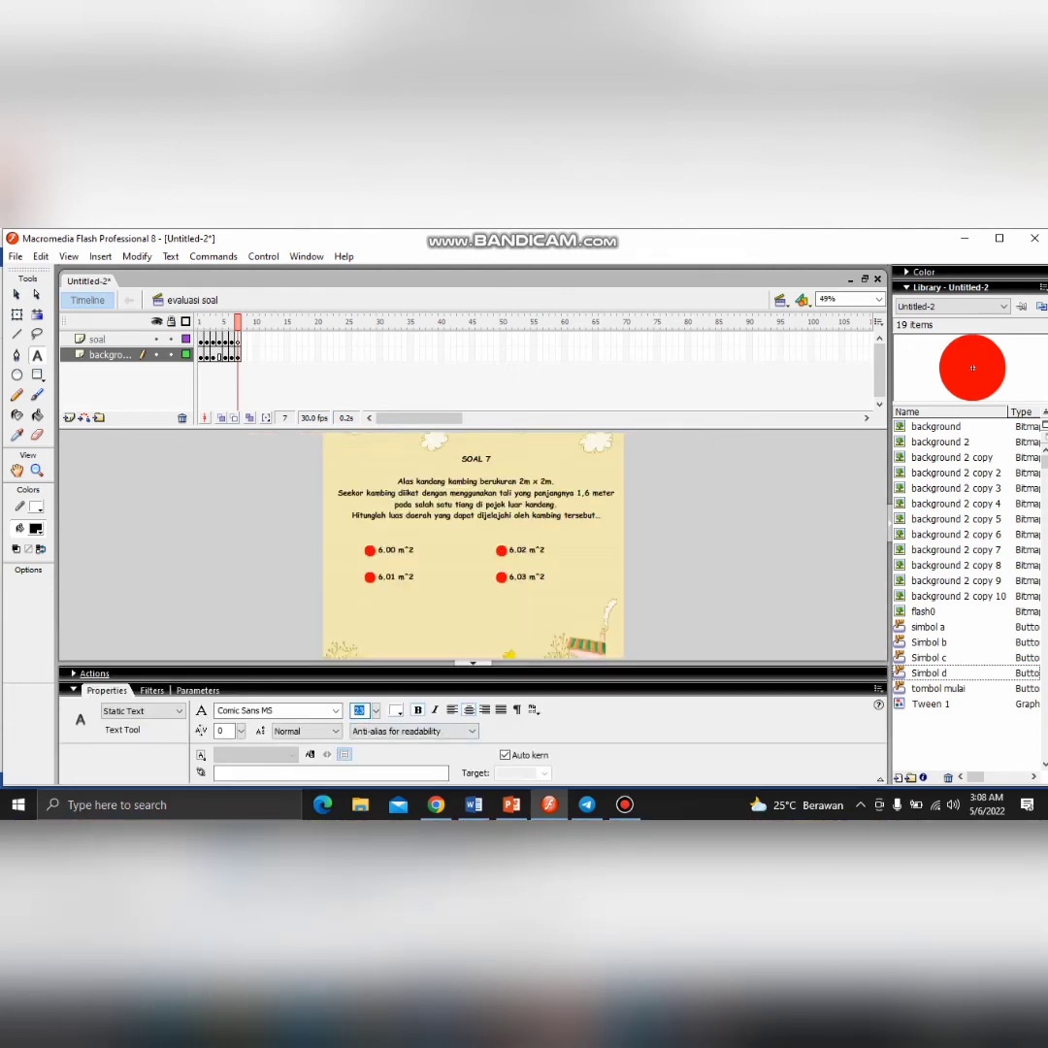
left_click(472, 663)
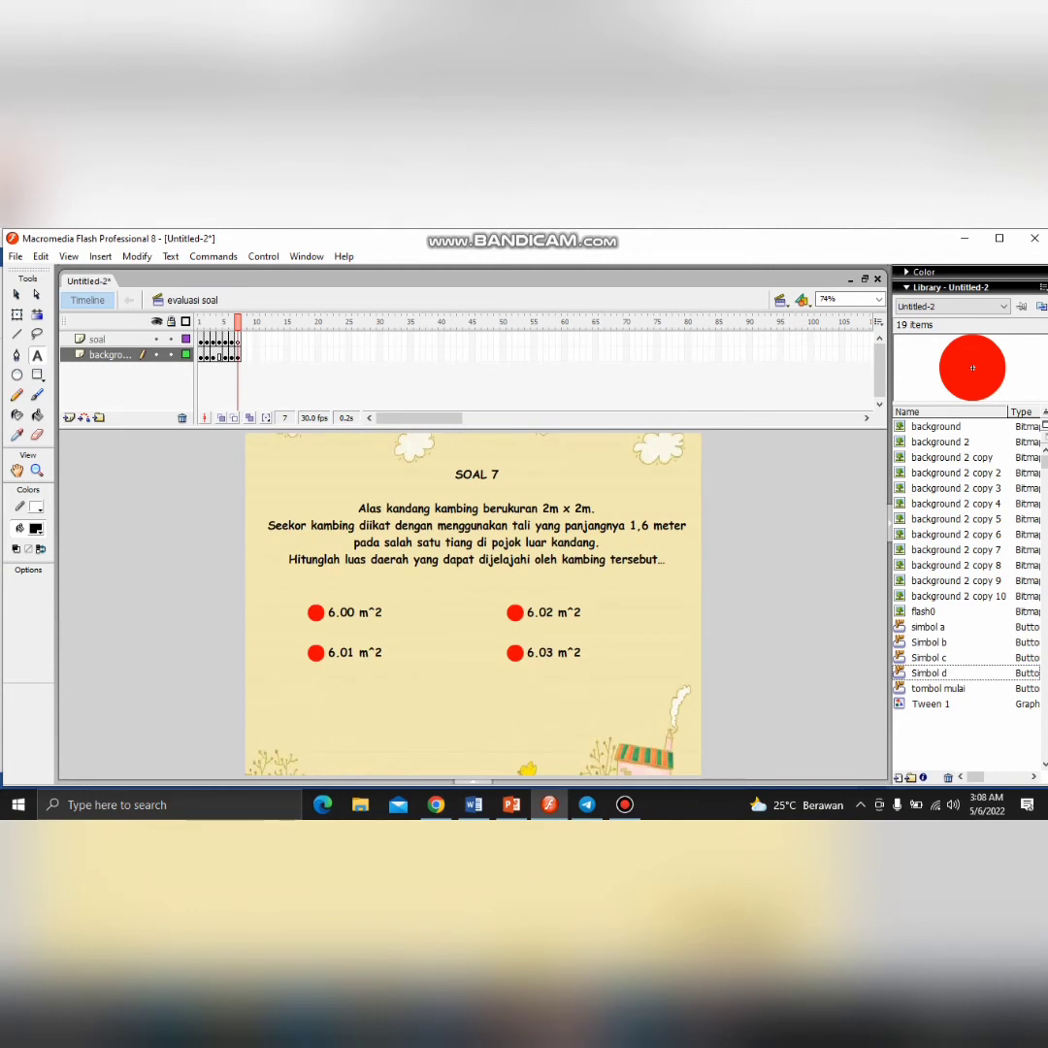
left_click(35, 528)
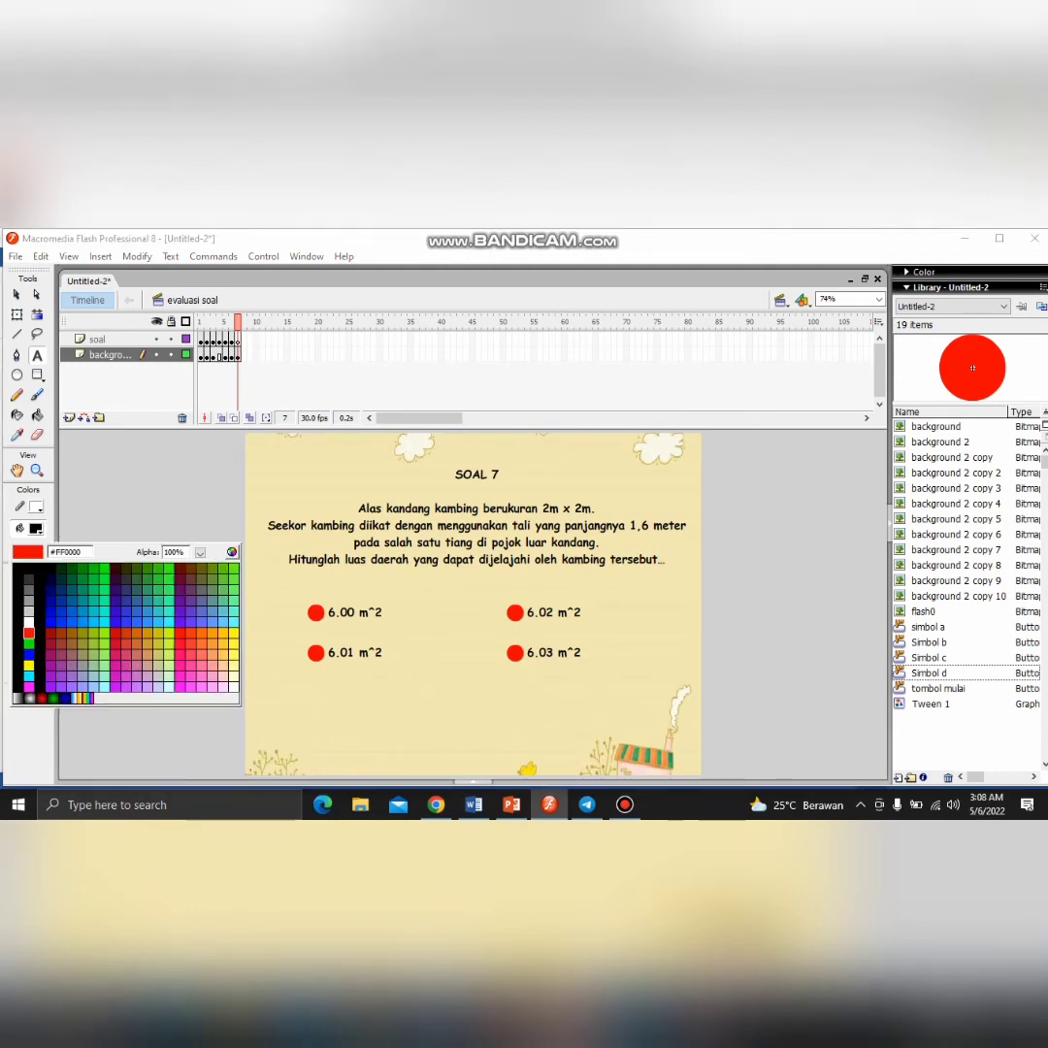
left_click(29, 621)
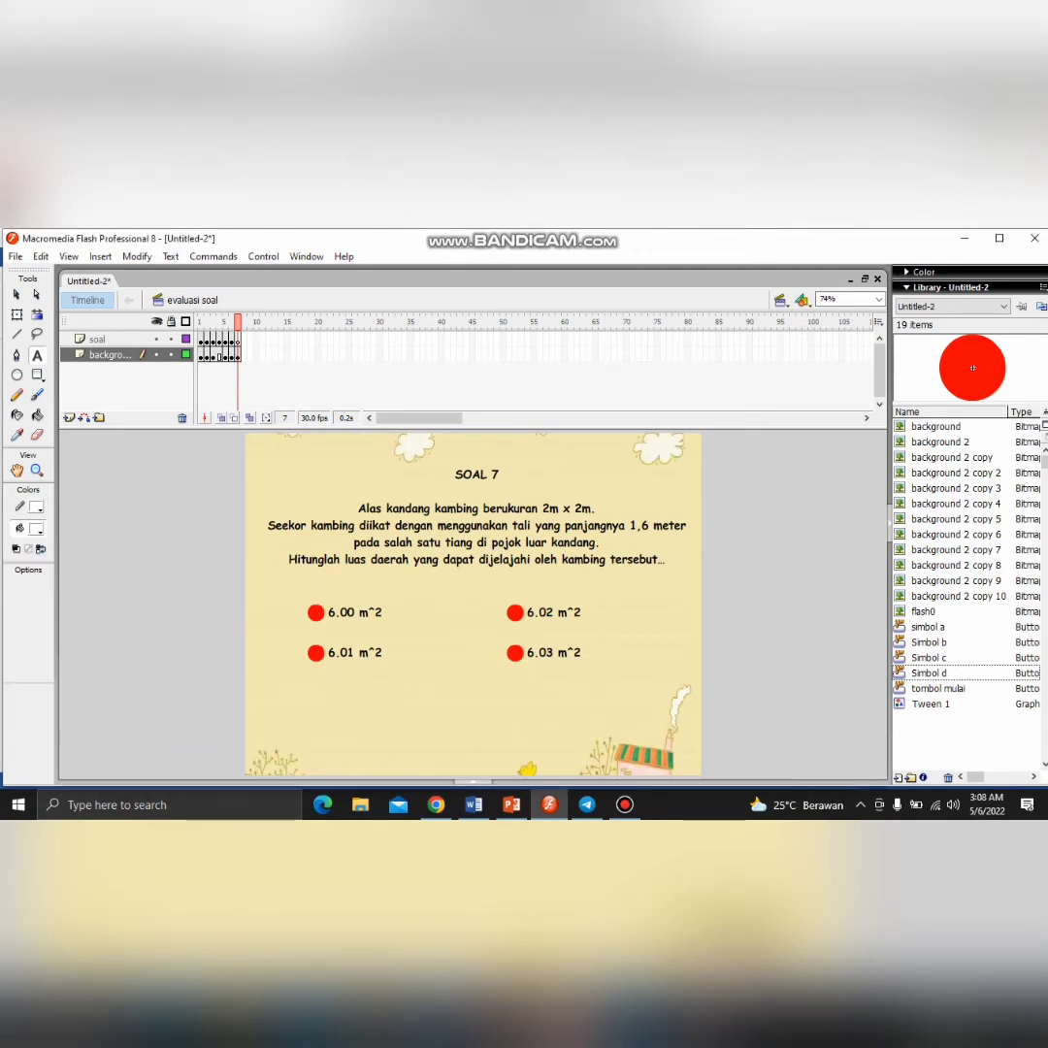
left_click(315, 609)
type("a")
left_click(315, 650)
type("b")
left_click(514, 608)
type("c")
left_click(514, 648)
type("d")
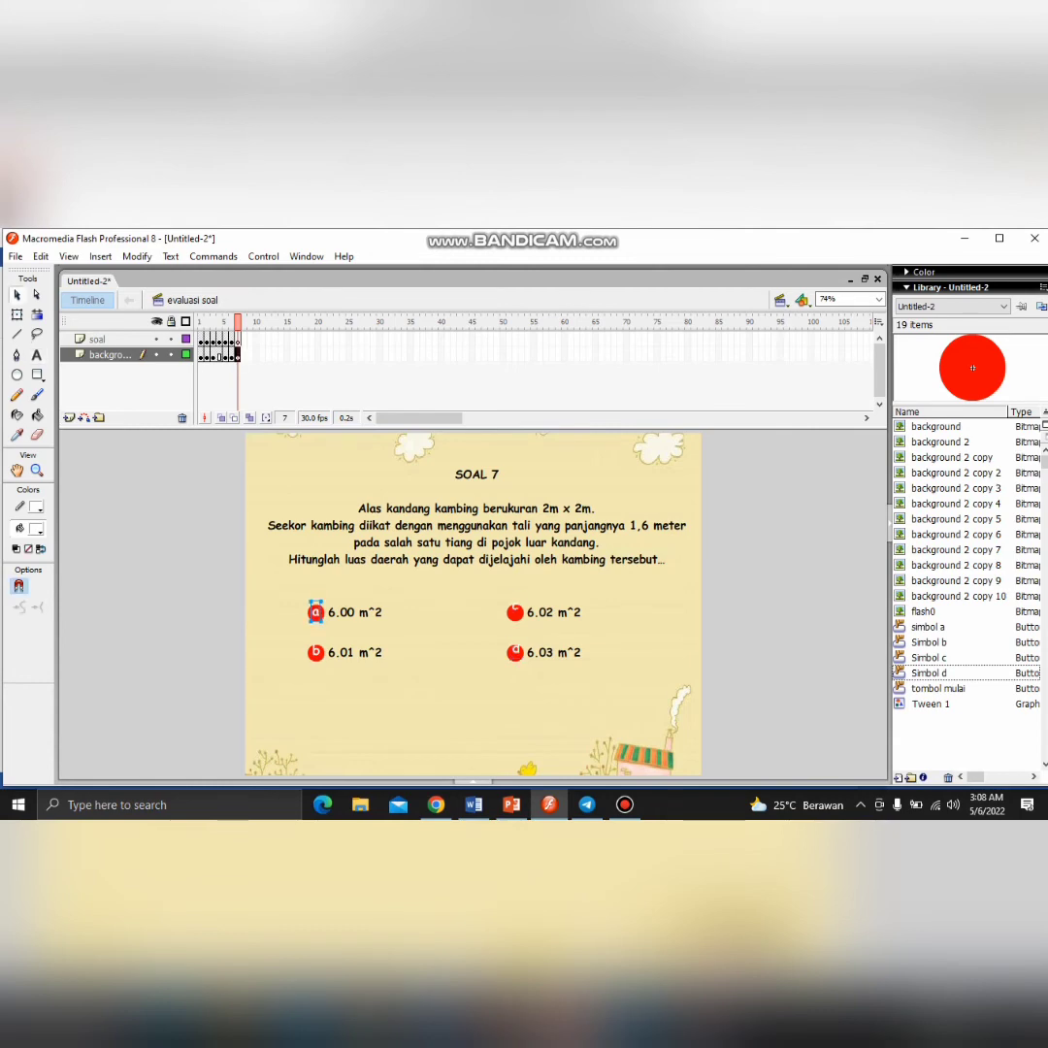
left_click_drag(315, 648, 316, 652)
left_click_drag(514, 607, 514, 652)
Add goto actions to buttons a and b, using Go to and stop with type Next Frame for b
left_click(315, 611)
left_click(472, 781)
left_click(112, 673)
double_click(117, 446)
left_click(378, 423)
left_click(579, 459)
left_click(327, 503)
left_click(315, 652)
double_click(116, 447)
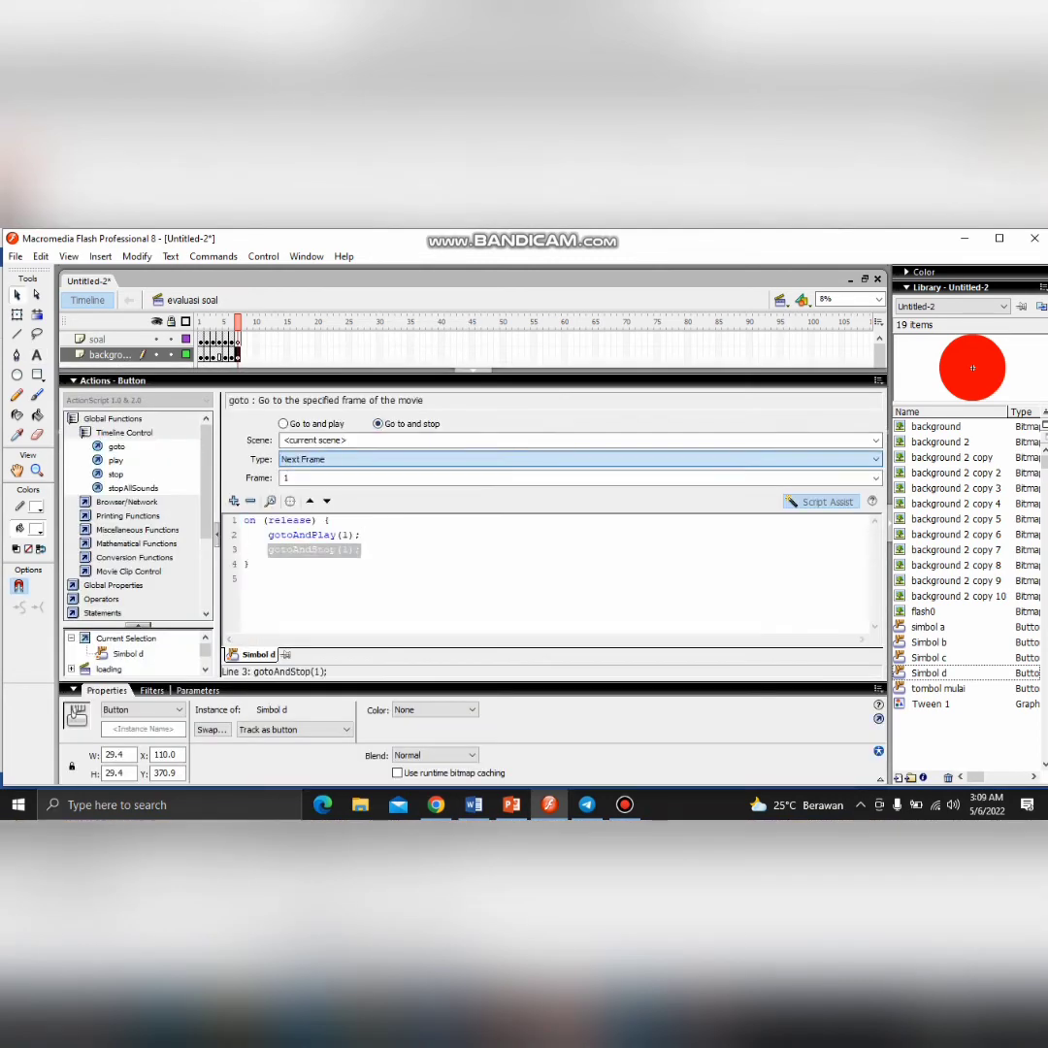
Add goto actions to buttons c and d, using Go to and play with frame 1 for d
left_click(472, 369)
right_click(512, 613)
left_click(585, 522)
left_click(473, 370)
right_click(514, 653)
left_click(585, 562)
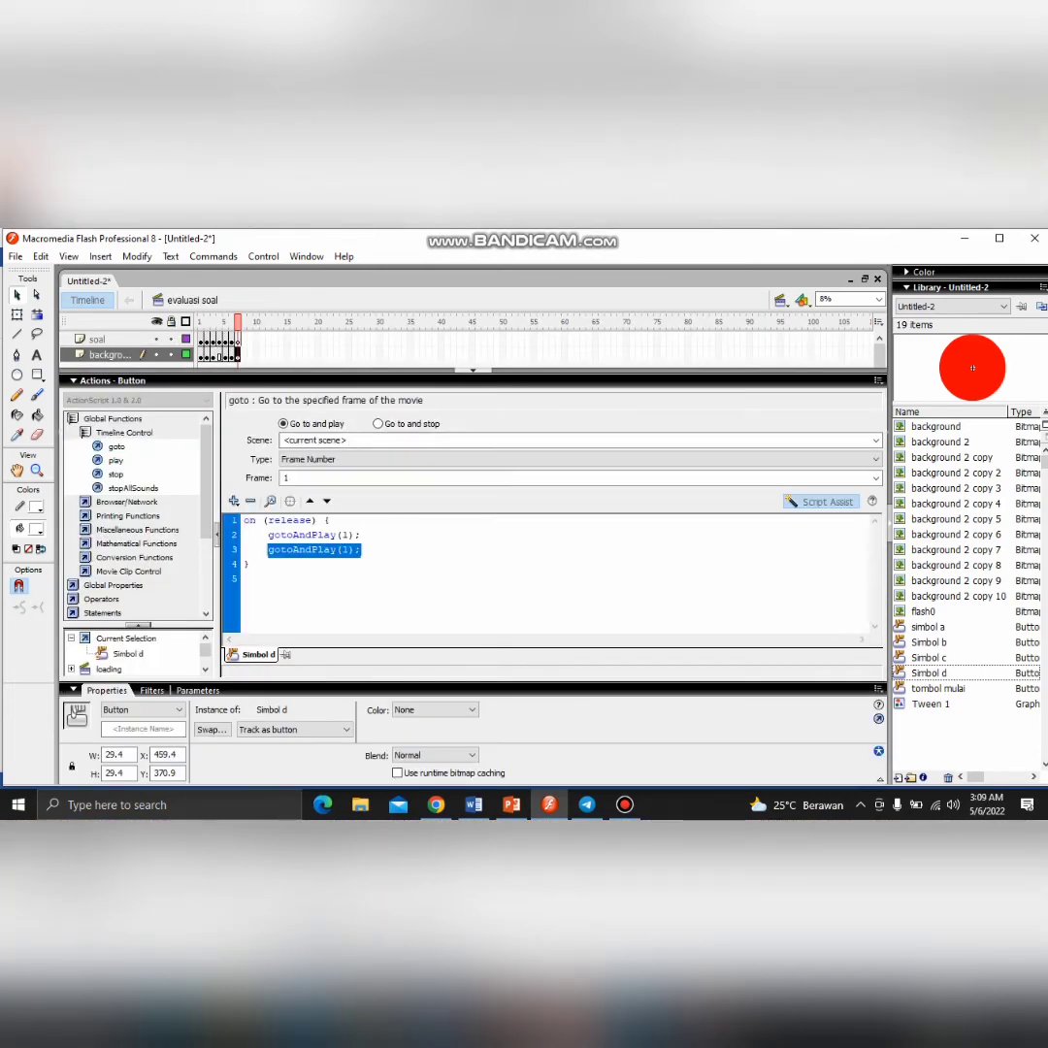
left_click(473, 370)
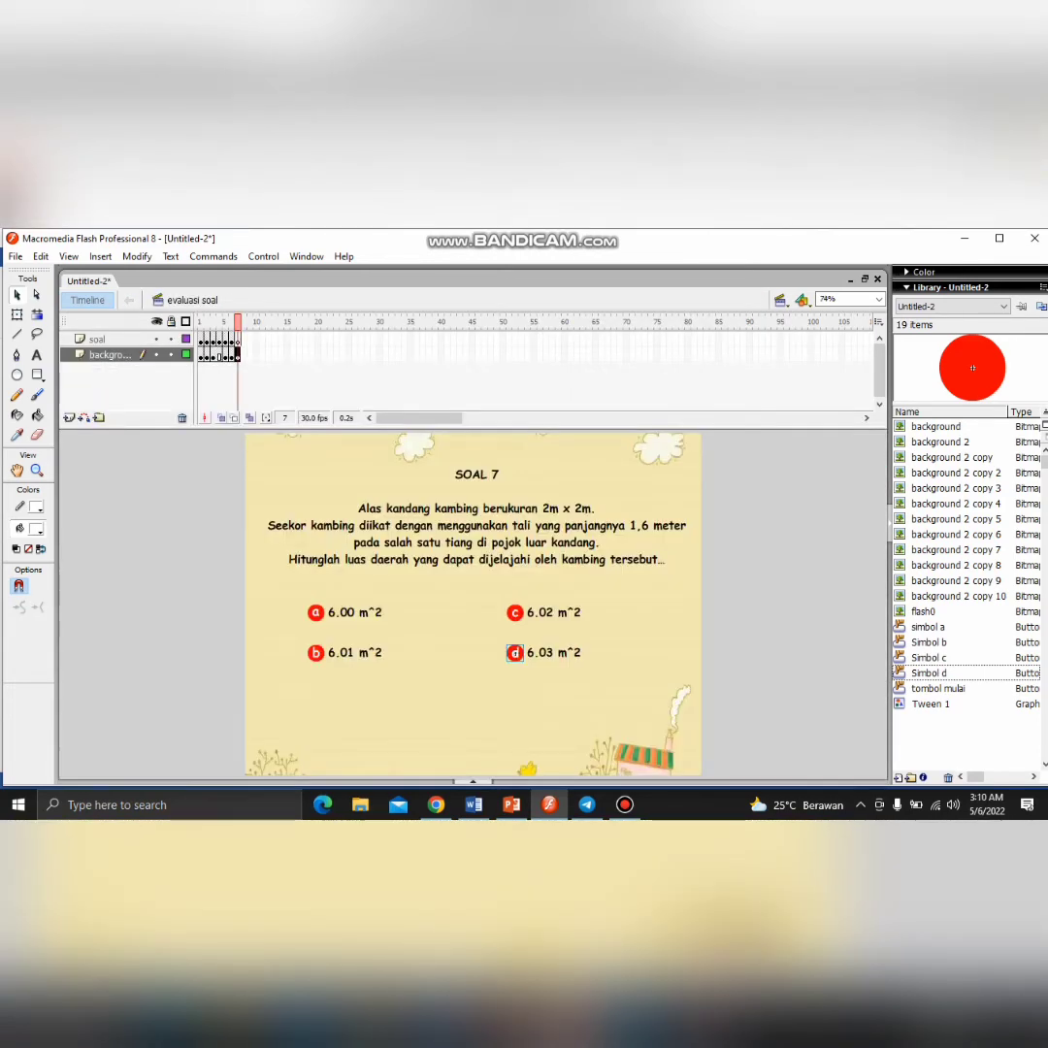
Insert a blank keyframe at frame 8 on both the background layer and the soal layer
left_click(236, 354)
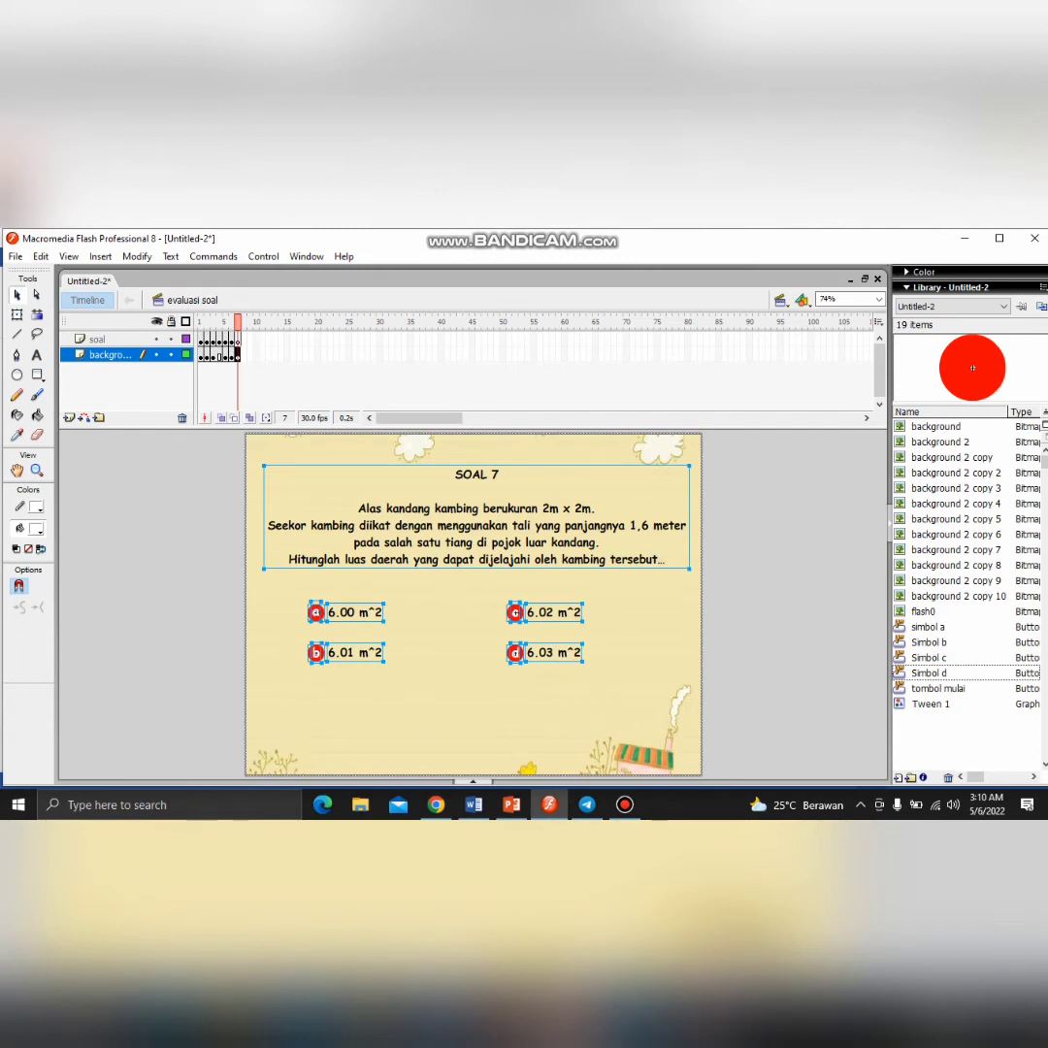
right_click(242, 358)
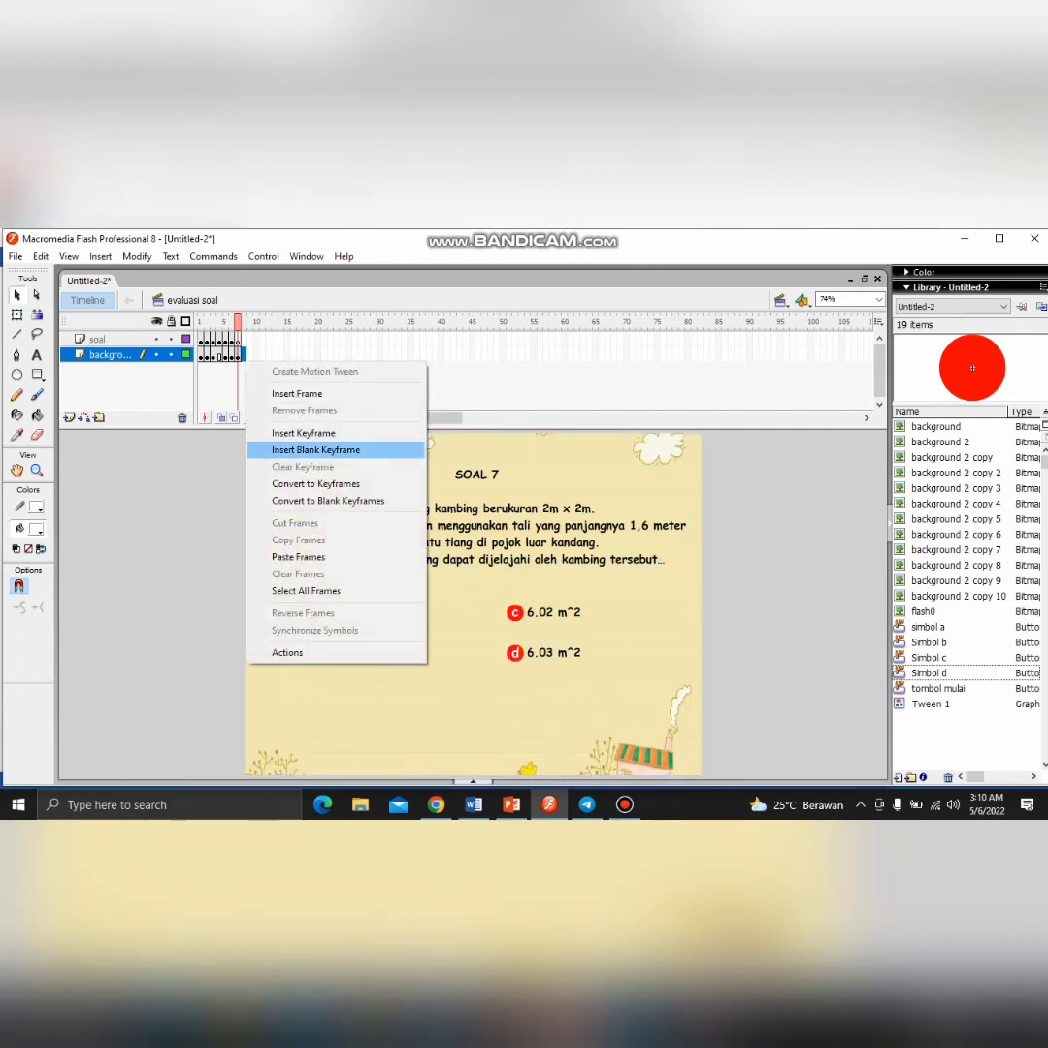
left_click(315, 450)
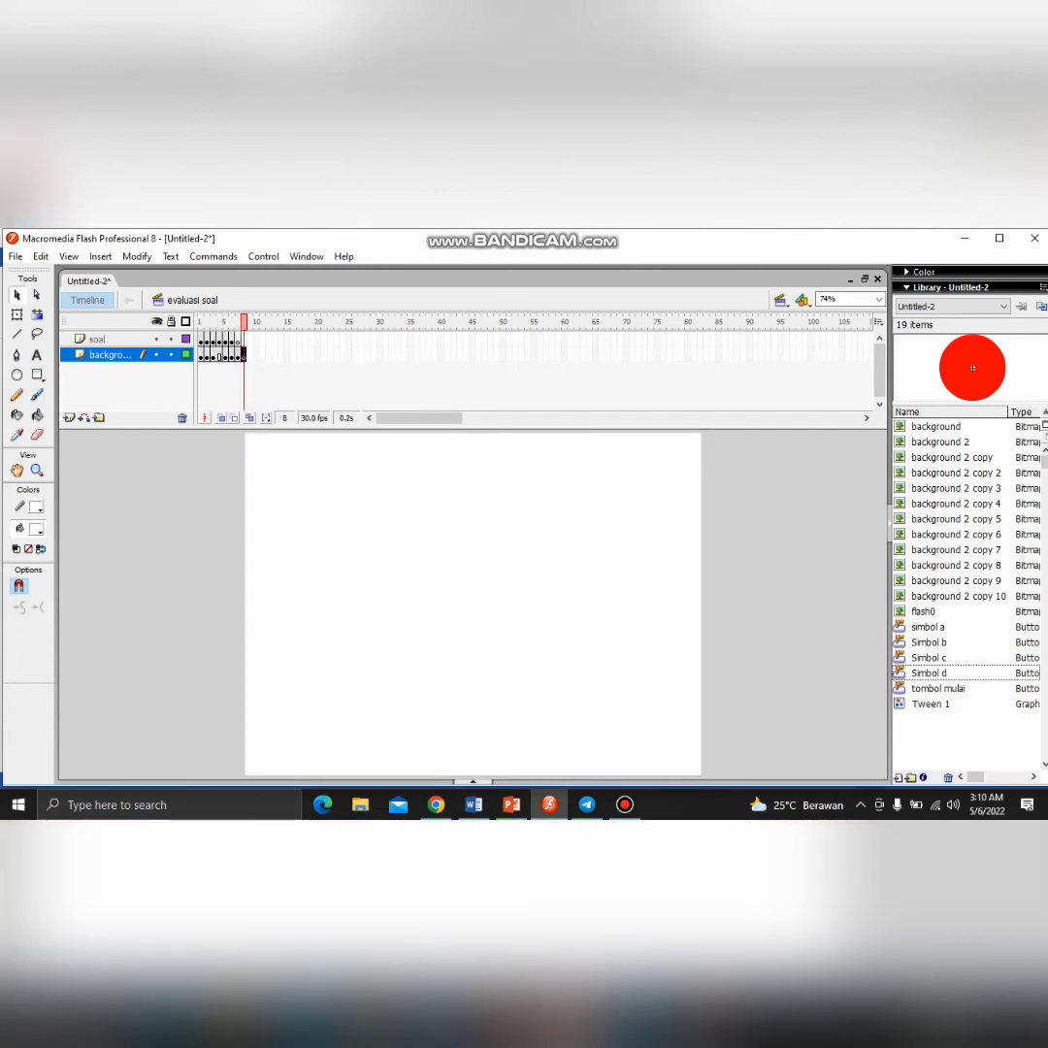
left_click(238, 338)
left_click(243, 339)
right_click(247, 342)
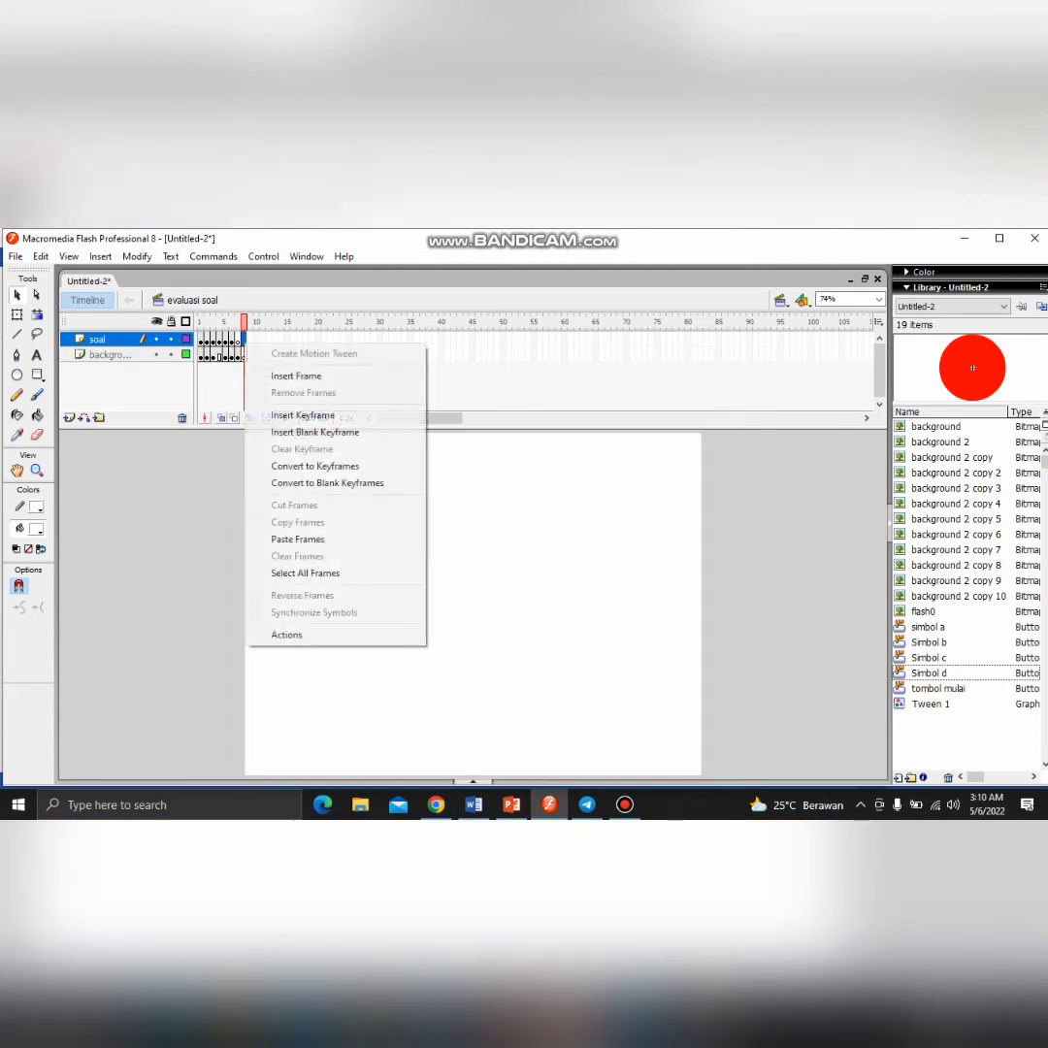
left_click(316, 432)
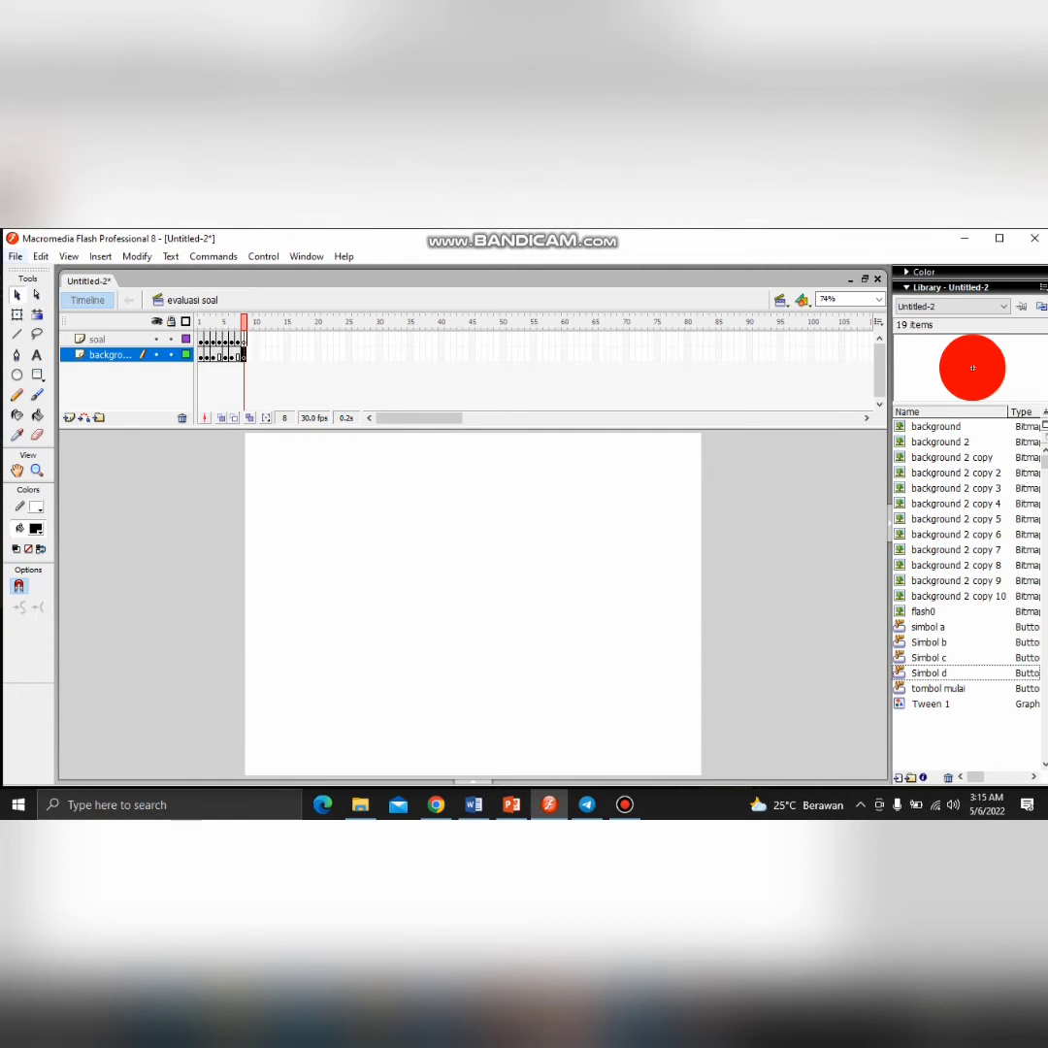
Import the image "background 2" onto the stage in frame 8 of the background layer
left_click(15, 256)
mouse_move(43, 488)
key("Return")
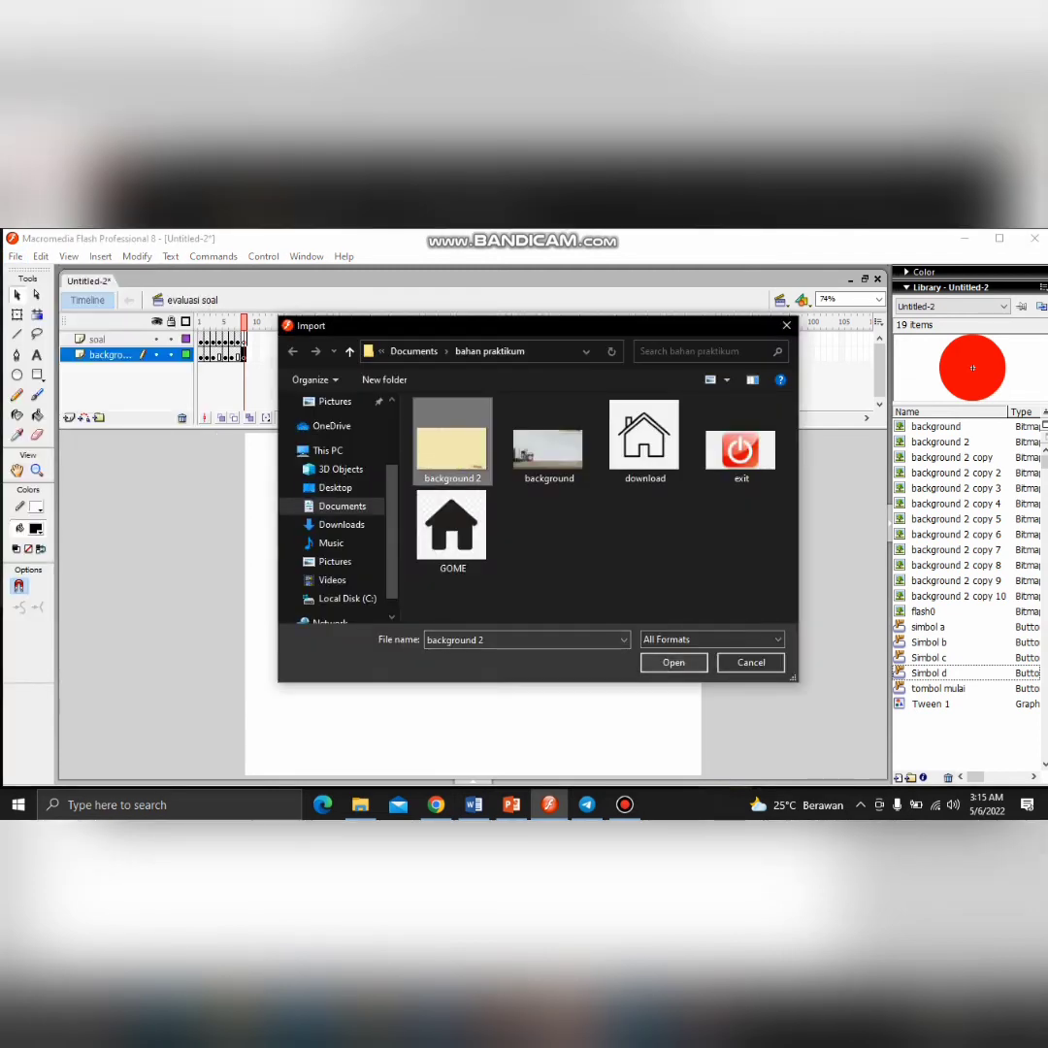
key("Return")
key("Return")
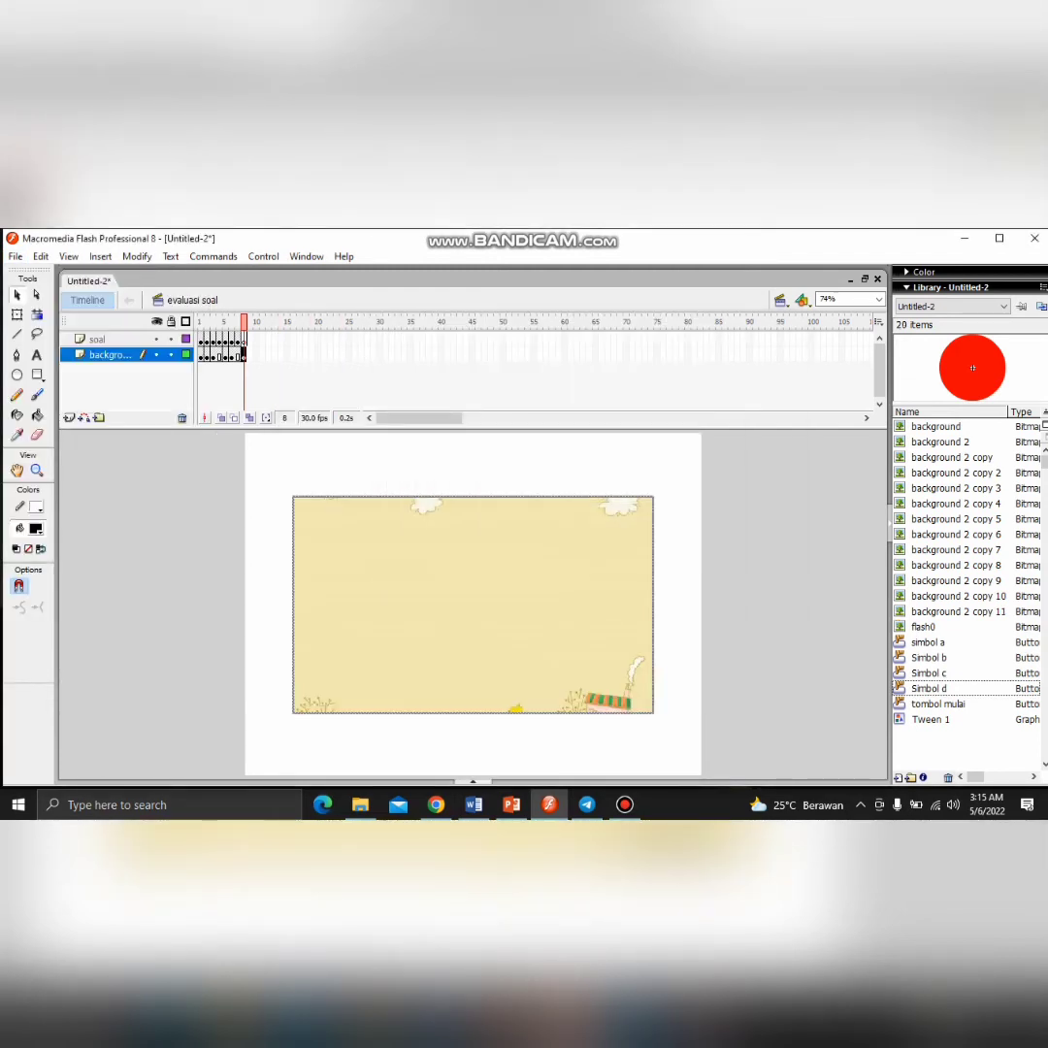
Resize the imported background image to 800 by 600 and position it at X 0, Y 0
key("ctrl+F3")
left_click(473, 545)
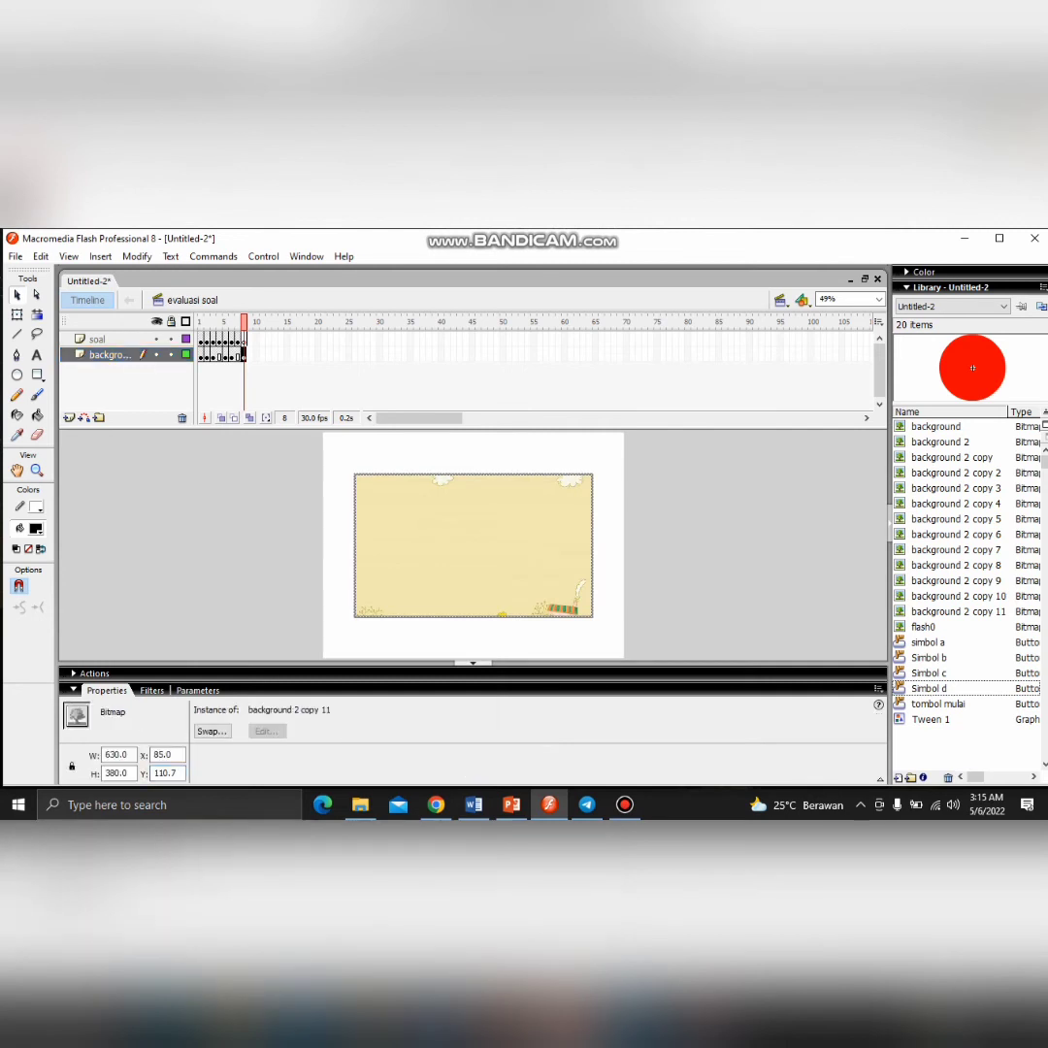
double_click(118, 755)
type("800")
key("Tab")
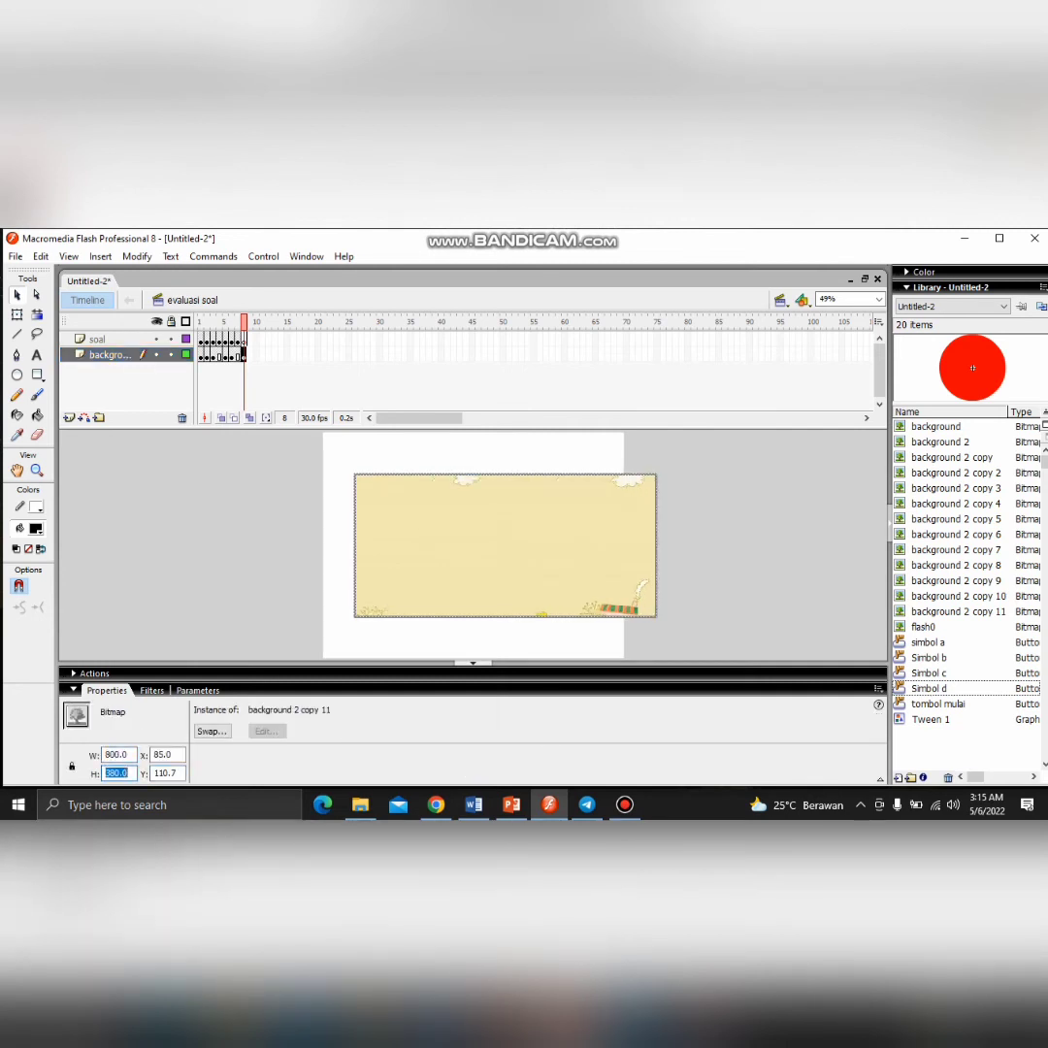
type("600")
key("Tab")
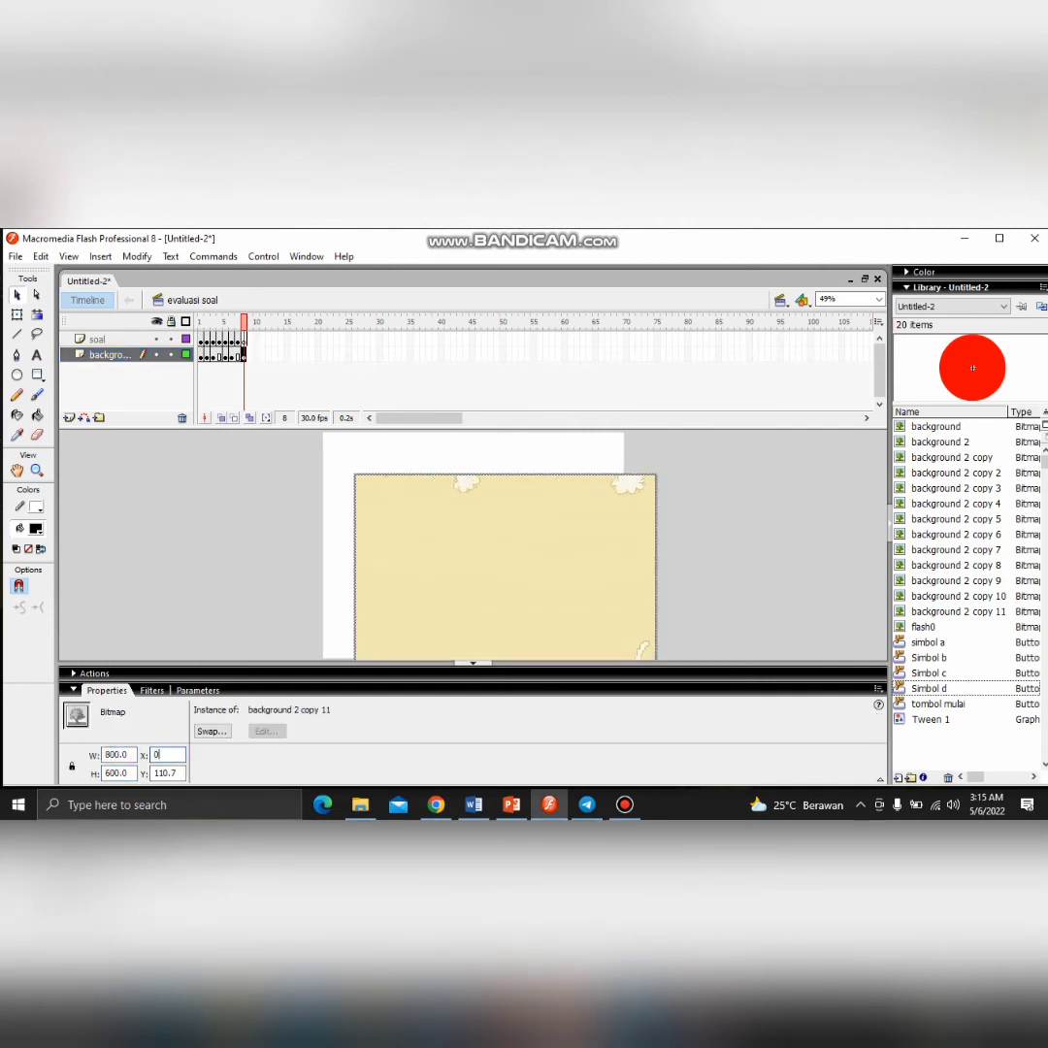
type("0")
key("Tab")
type("0")
key("Return")
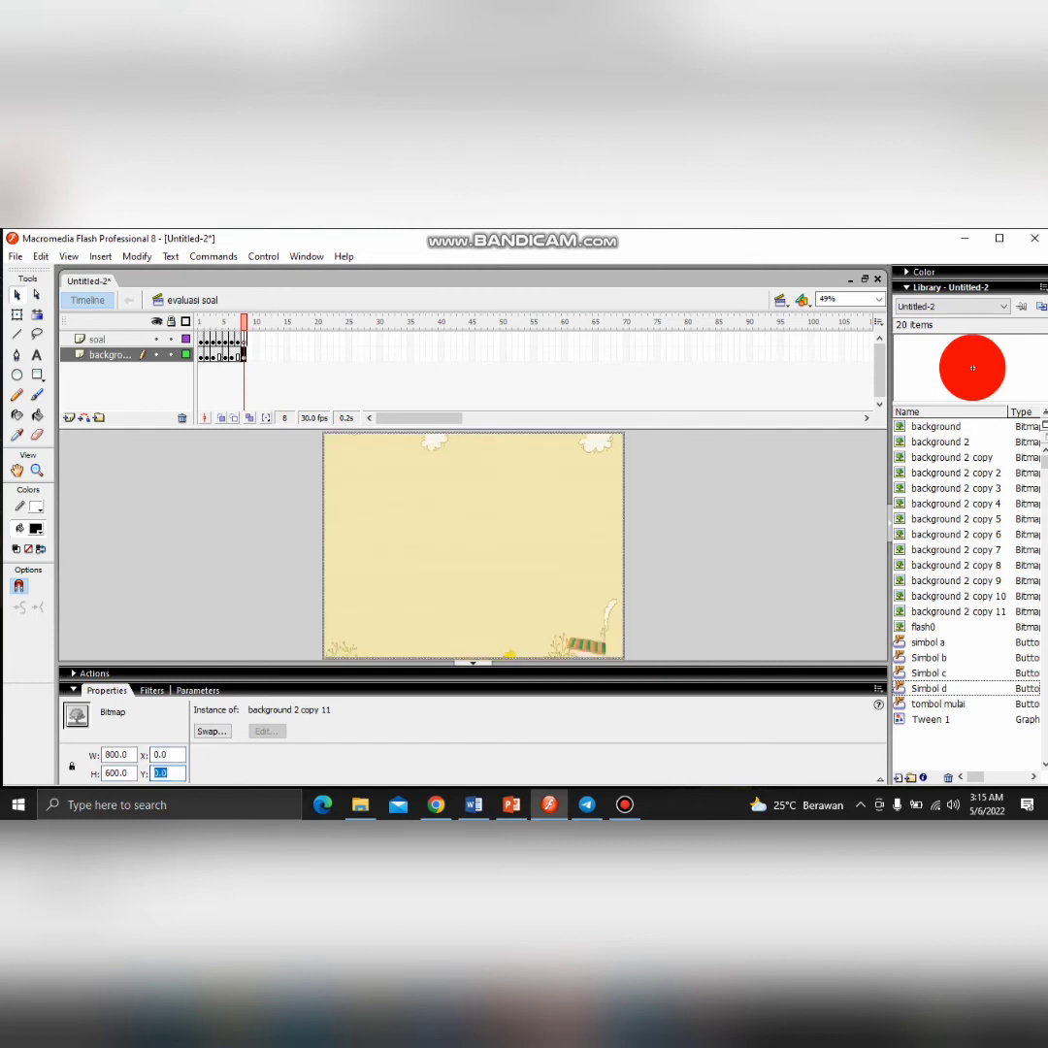
Add the text "SOAL 8" and the question beginning "Sebuah keeping piringan hitam diameternya 30 cm." and ending "hitung luas persegi minimum tersebut.."
left_click(472, 663)
left_click(37, 355)
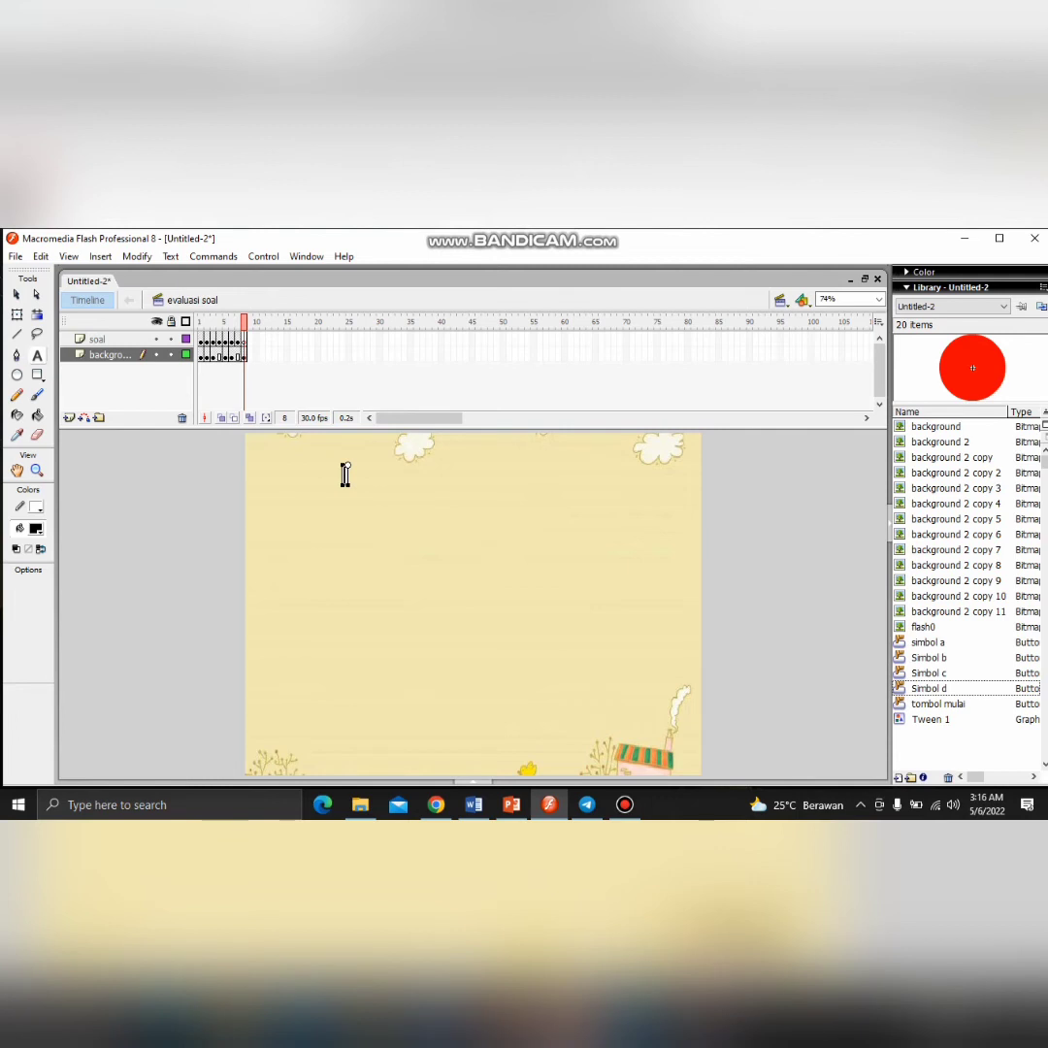
type("SOAL 8  Sebuah keeping piringan hitam diameternya 30 cm. jika keeping piringan hitam itu dimasukkan kedalam, sampul persegi, hitung luas persegi minimum tersebut..")
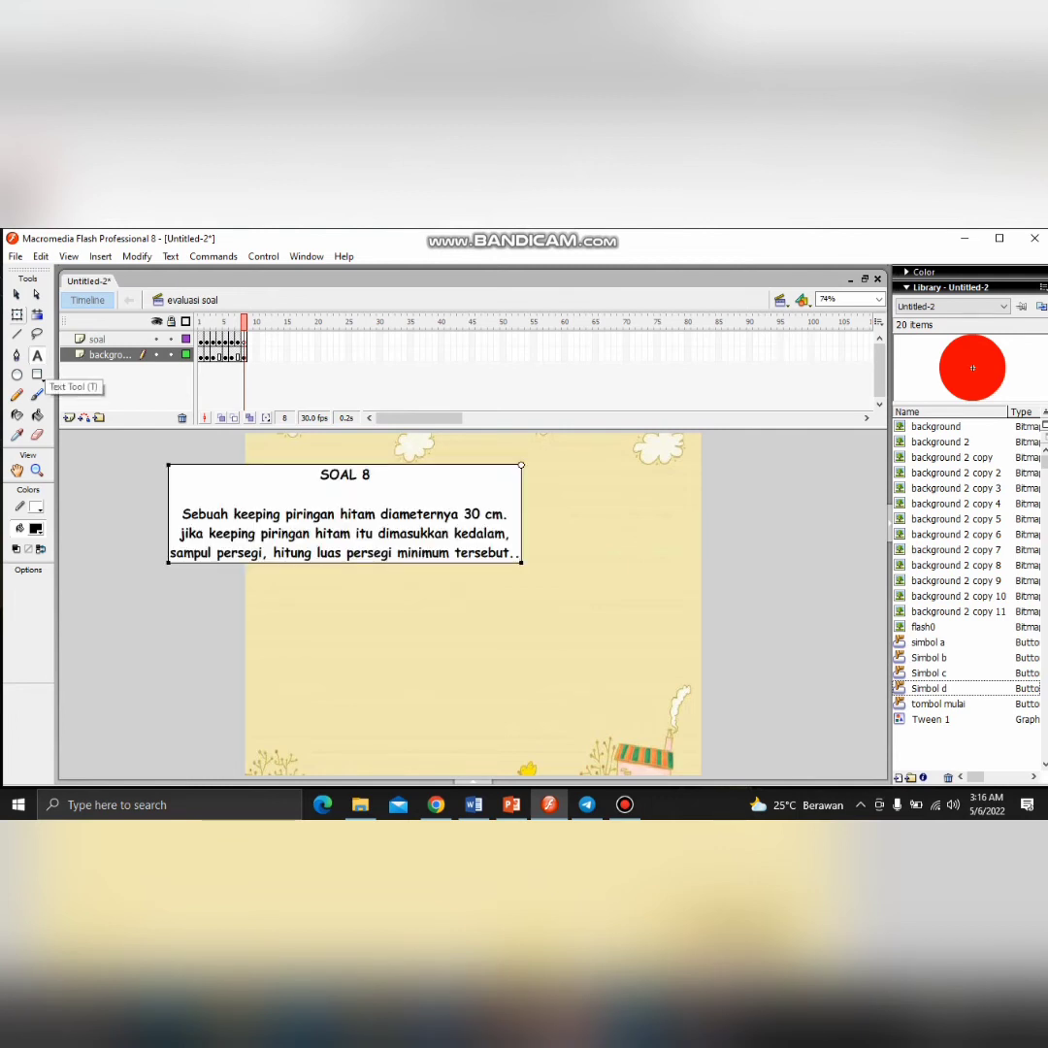
Move the SOAL 8 question block onto the background and nudge it into place, centred near the upper edge
left_click_drag(344, 515, 468, 520)
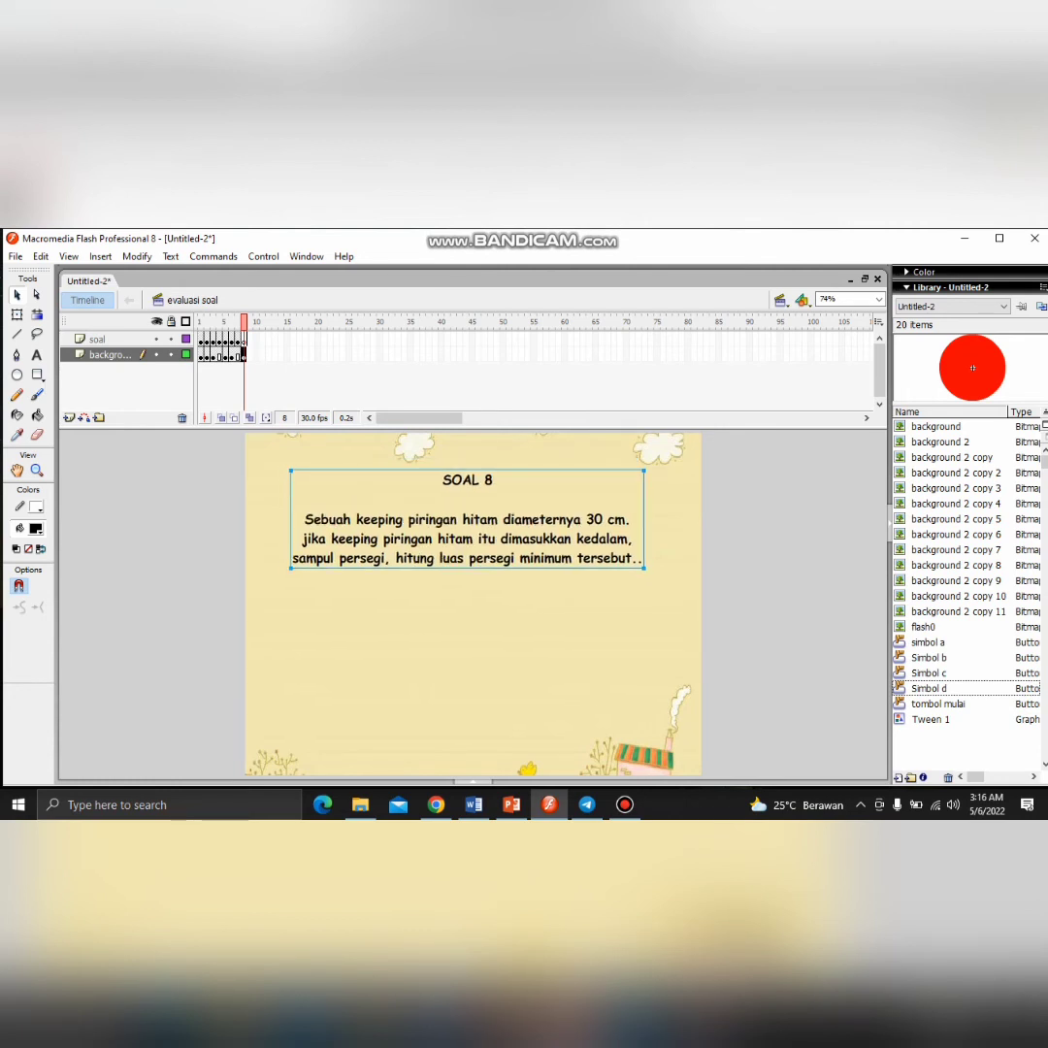
double_click(468, 520)
left_click(16, 294)
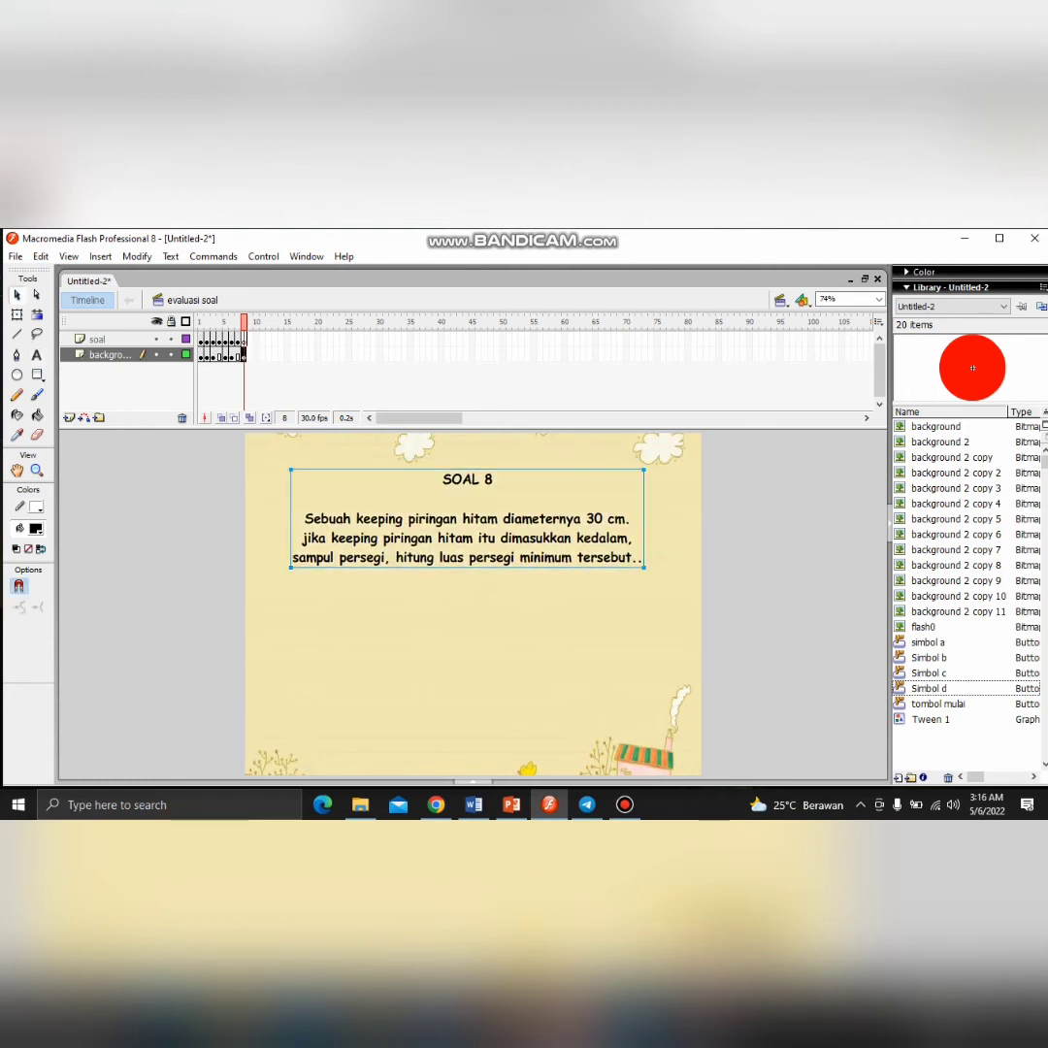
key("Right")
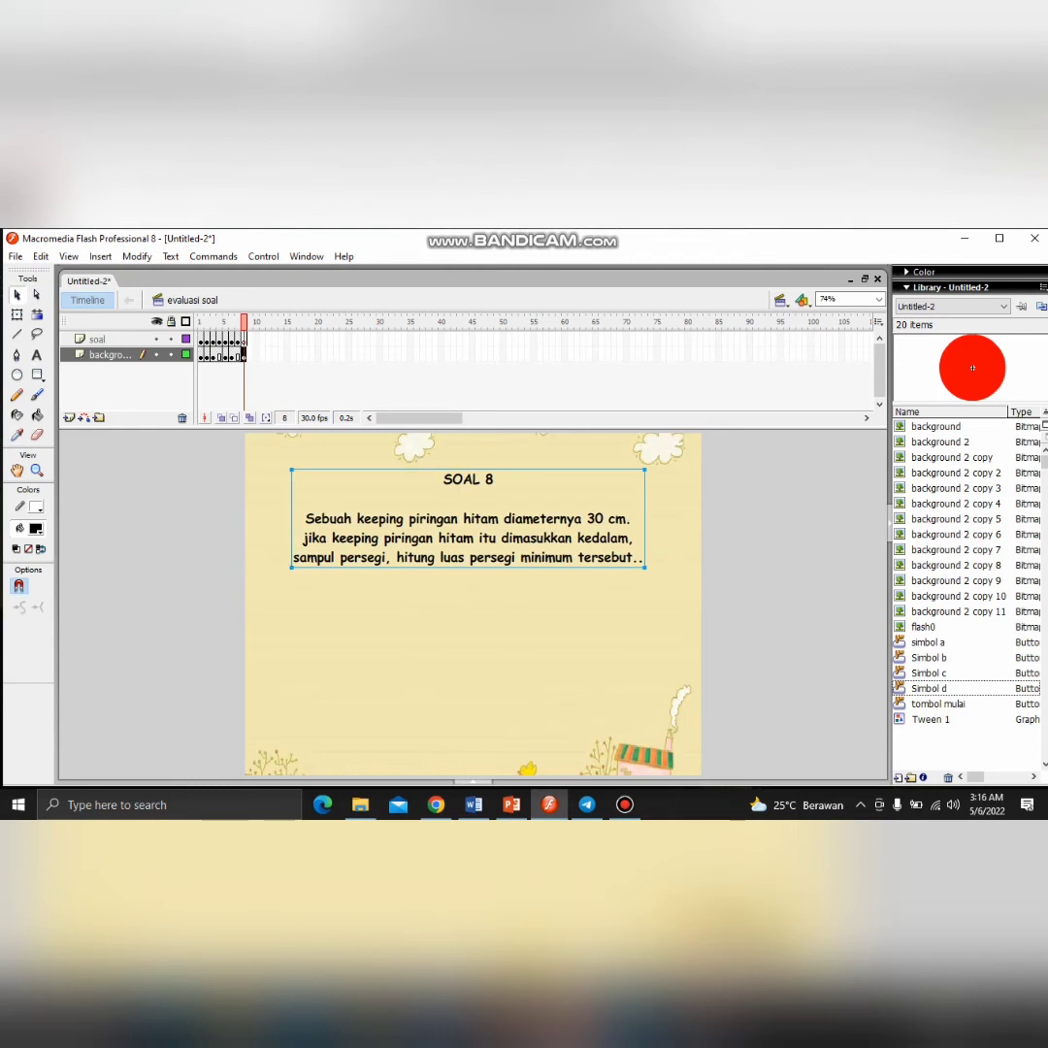
key("Left")
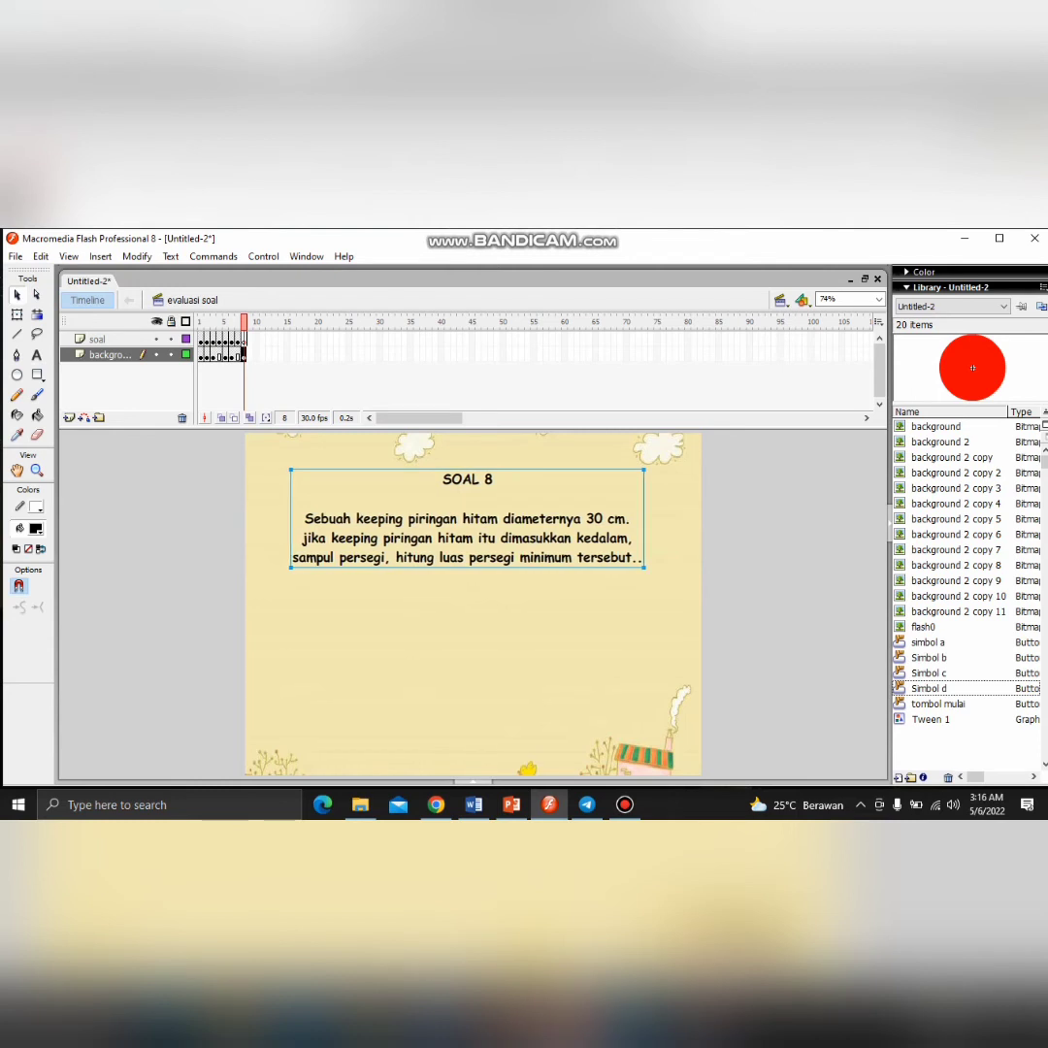
Correct "keeping" to "keping" in the first line of the SOAL 8 question
double_click(370, 517)
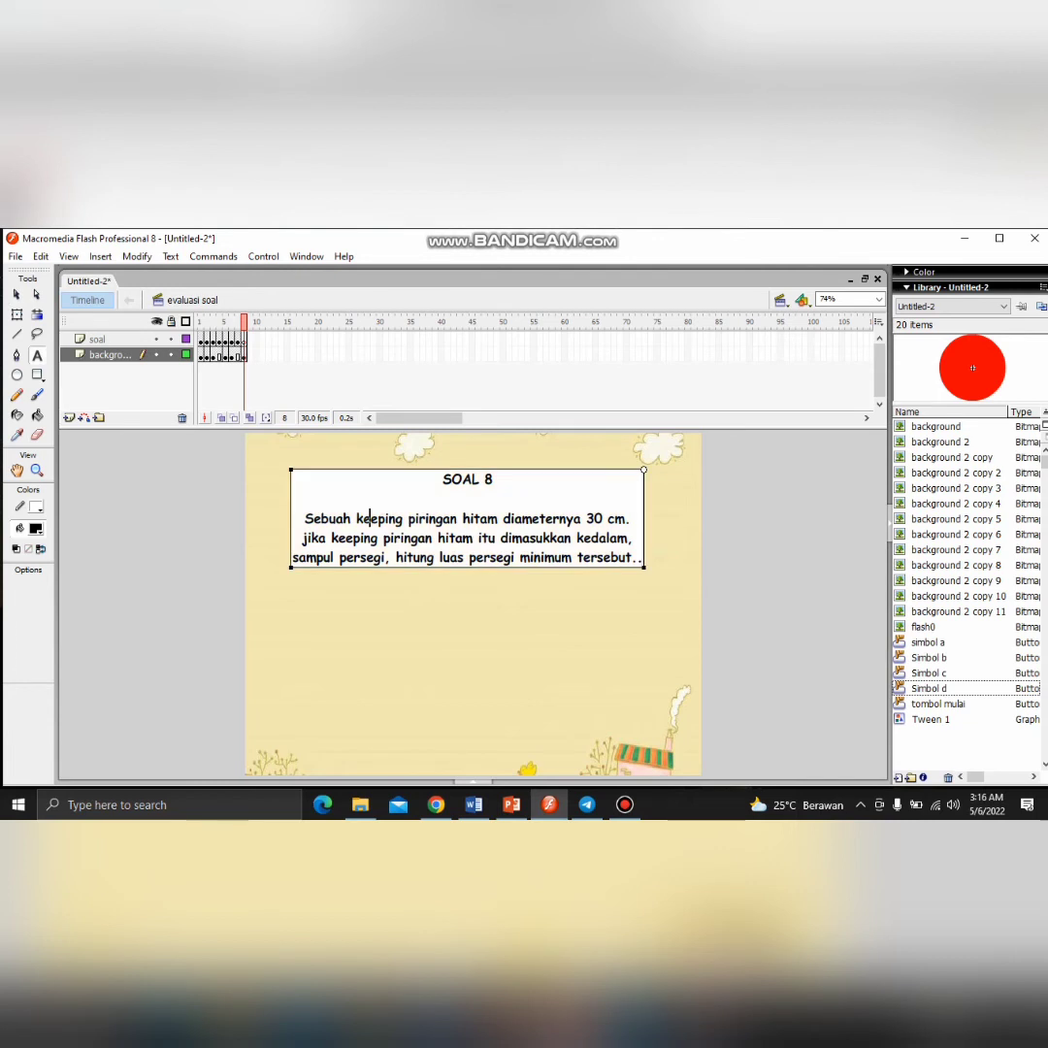
key("BackSpace")
key("Escape")
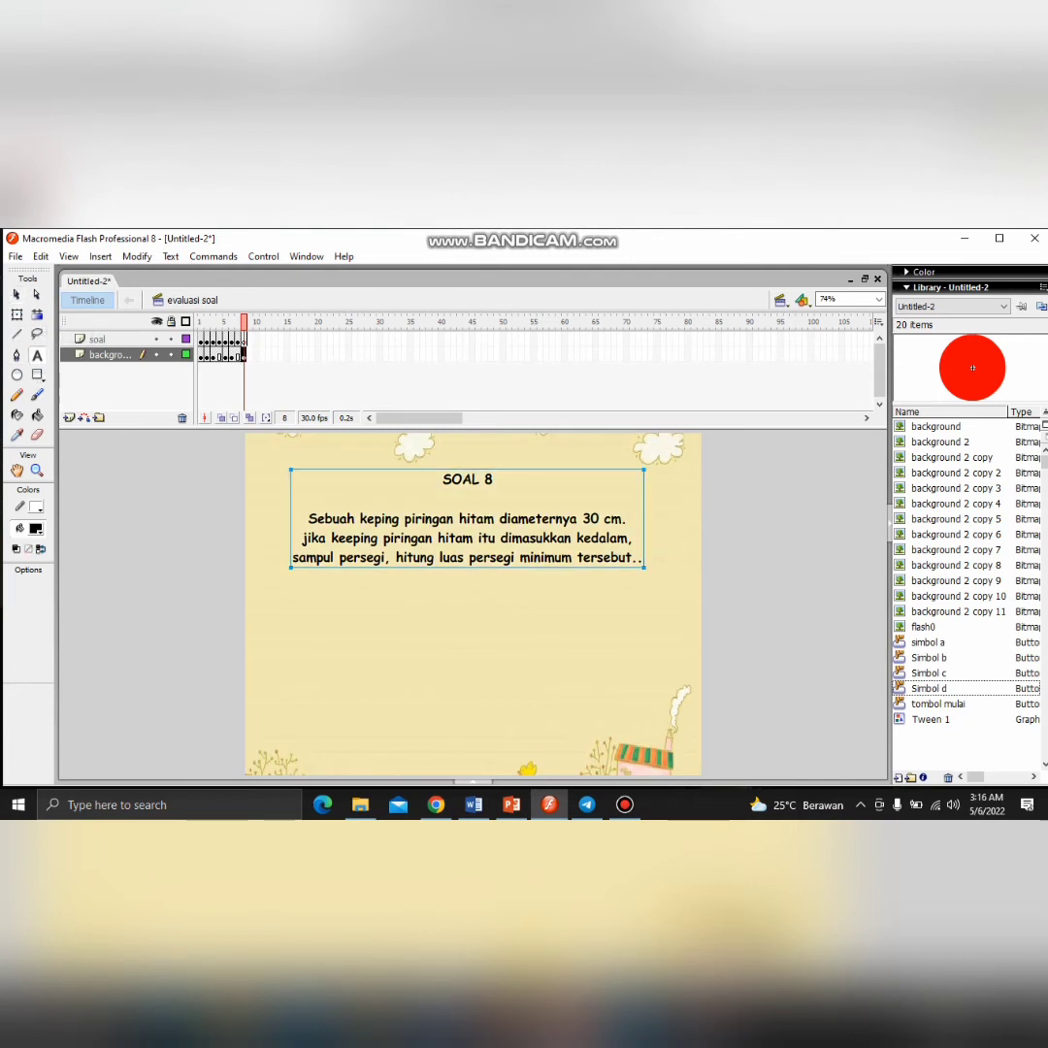
key("Escape")
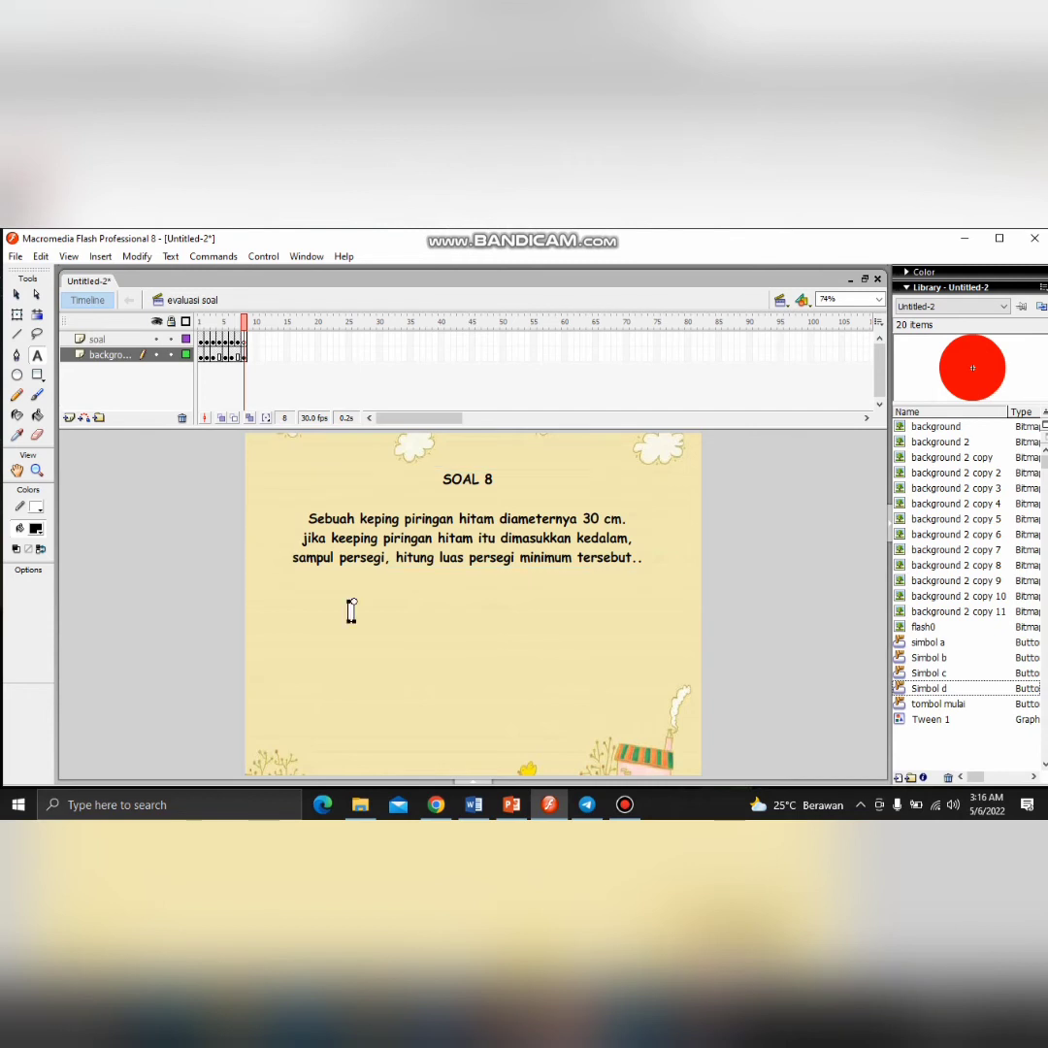
Add the first answer text "800 cm^2" below the left part of the SOAL 8 question
left_click(351, 611)
type("800 cm^2")
left_click(16, 295)
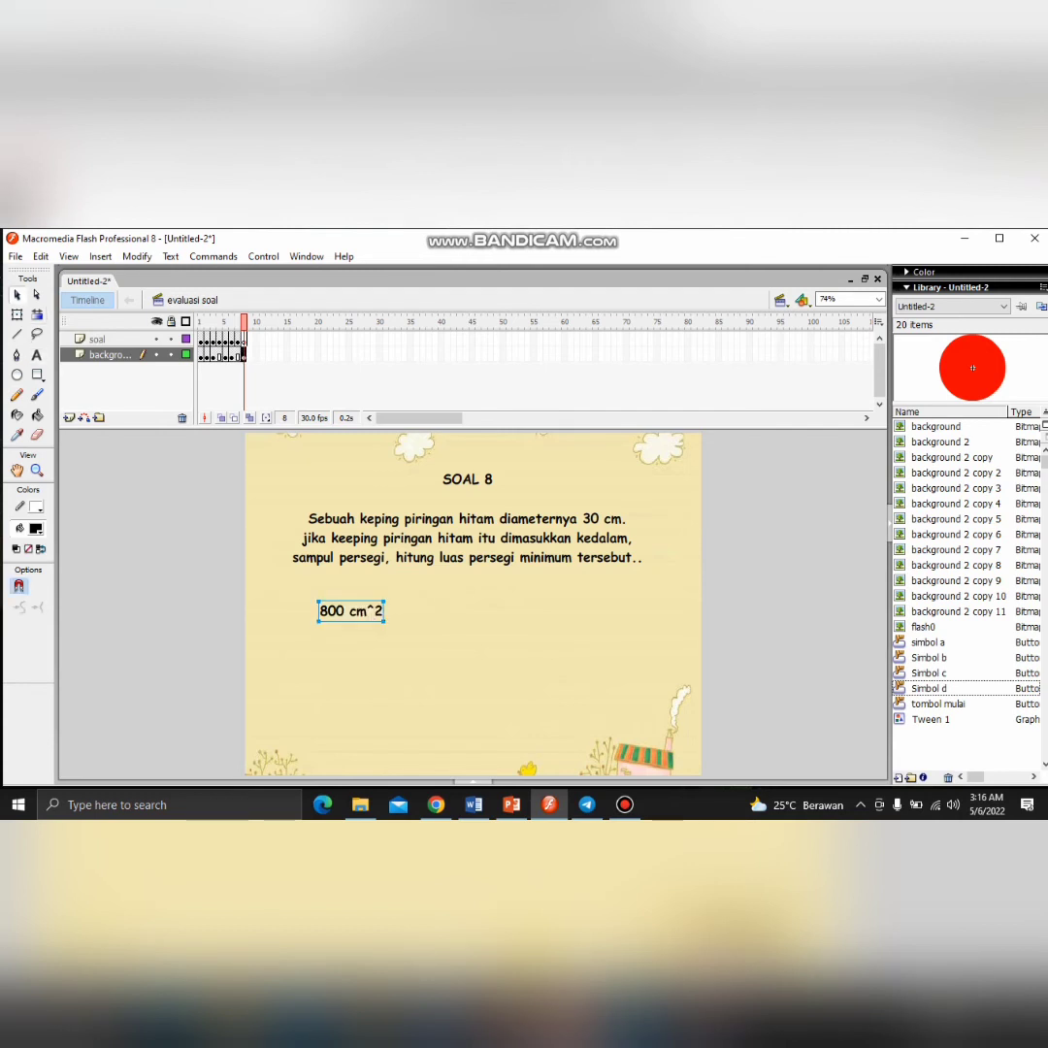
Move the "800 cm^2" answer slightly closer to the question, then duplicate it and place the copy below
left_click_drag(374, 611, 393, 602)
double_click(393, 603)
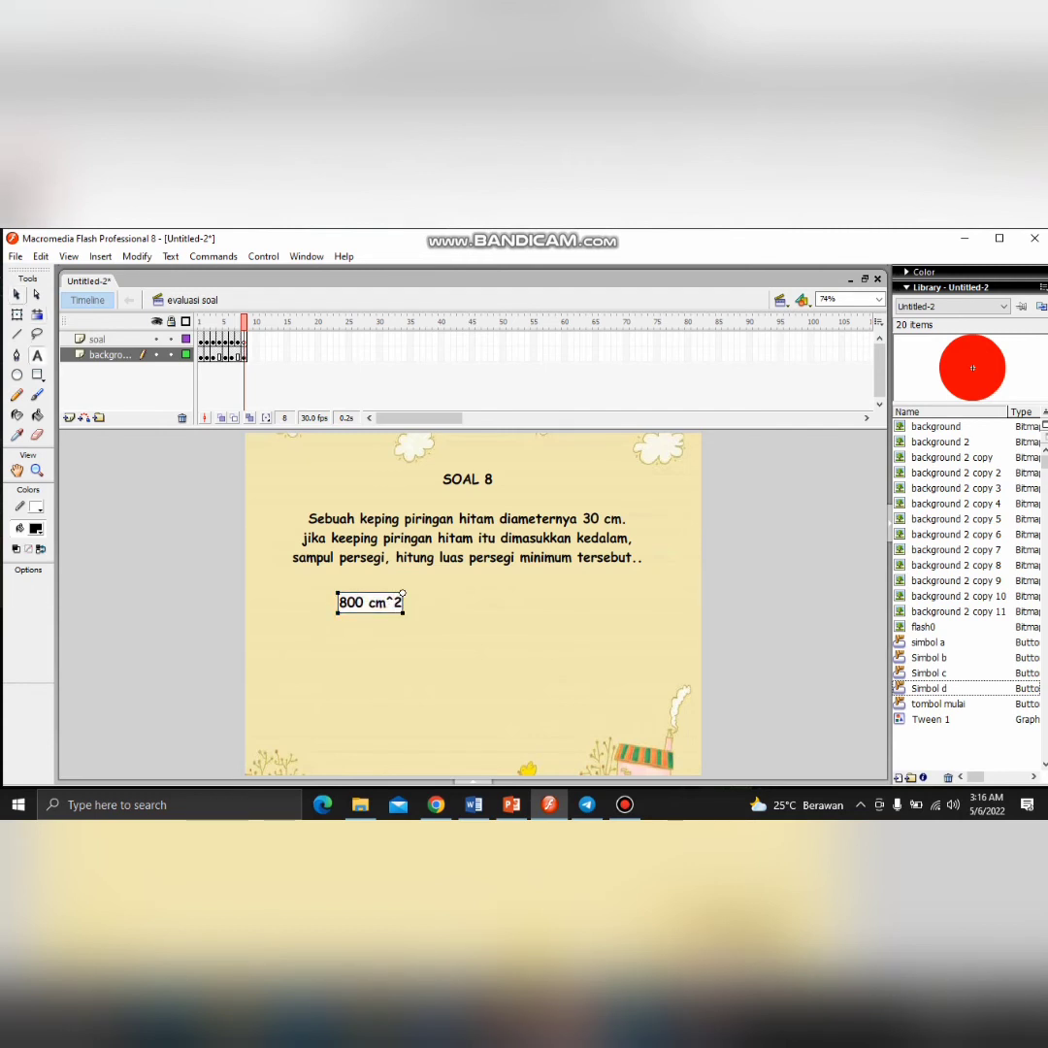
left_click(17, 295)
key("ctrl+c")
key("ctrl+v")
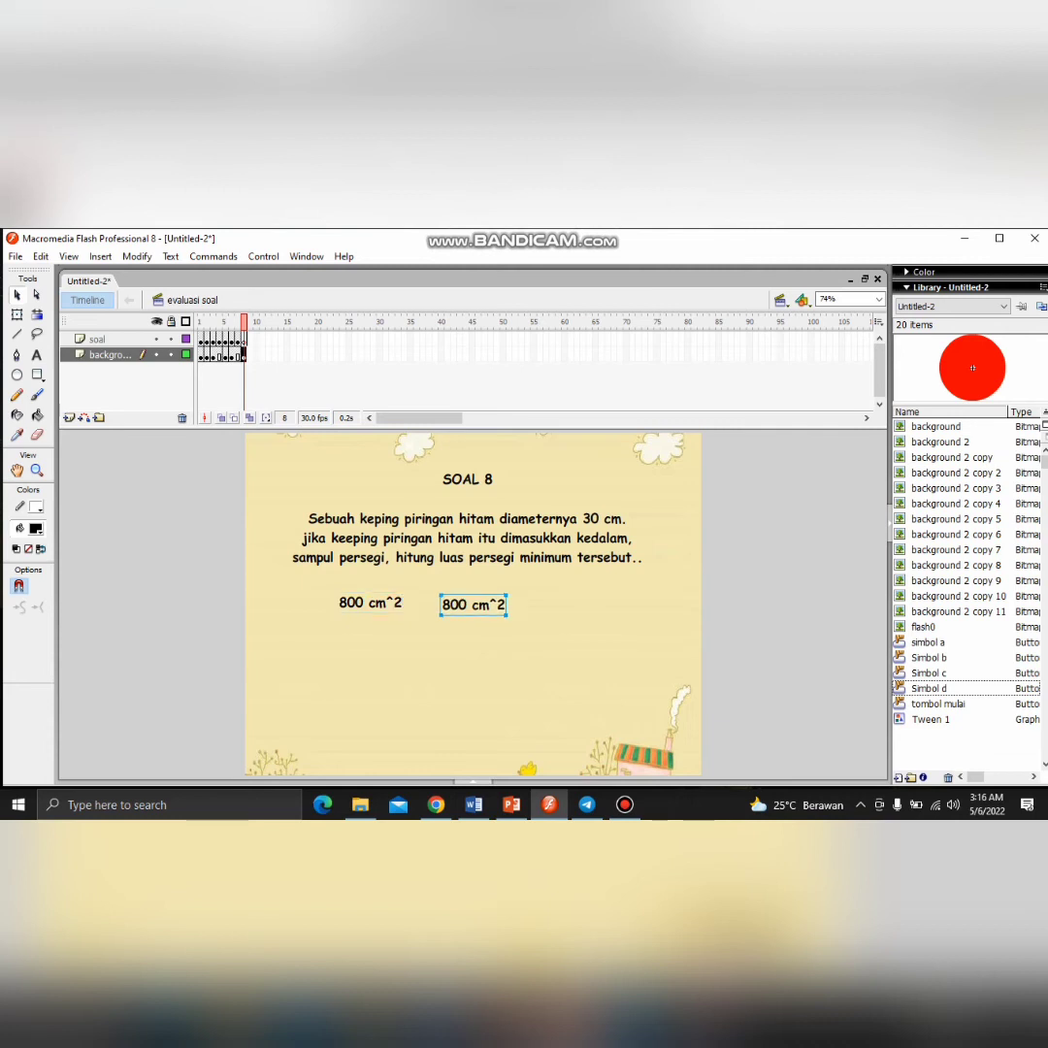
left_click_drag(467, 604, 376, 668)
Reposition the lower "800 cm^2" copy and nudge it until it lines up beneath the first answer
double_click(355, 668)
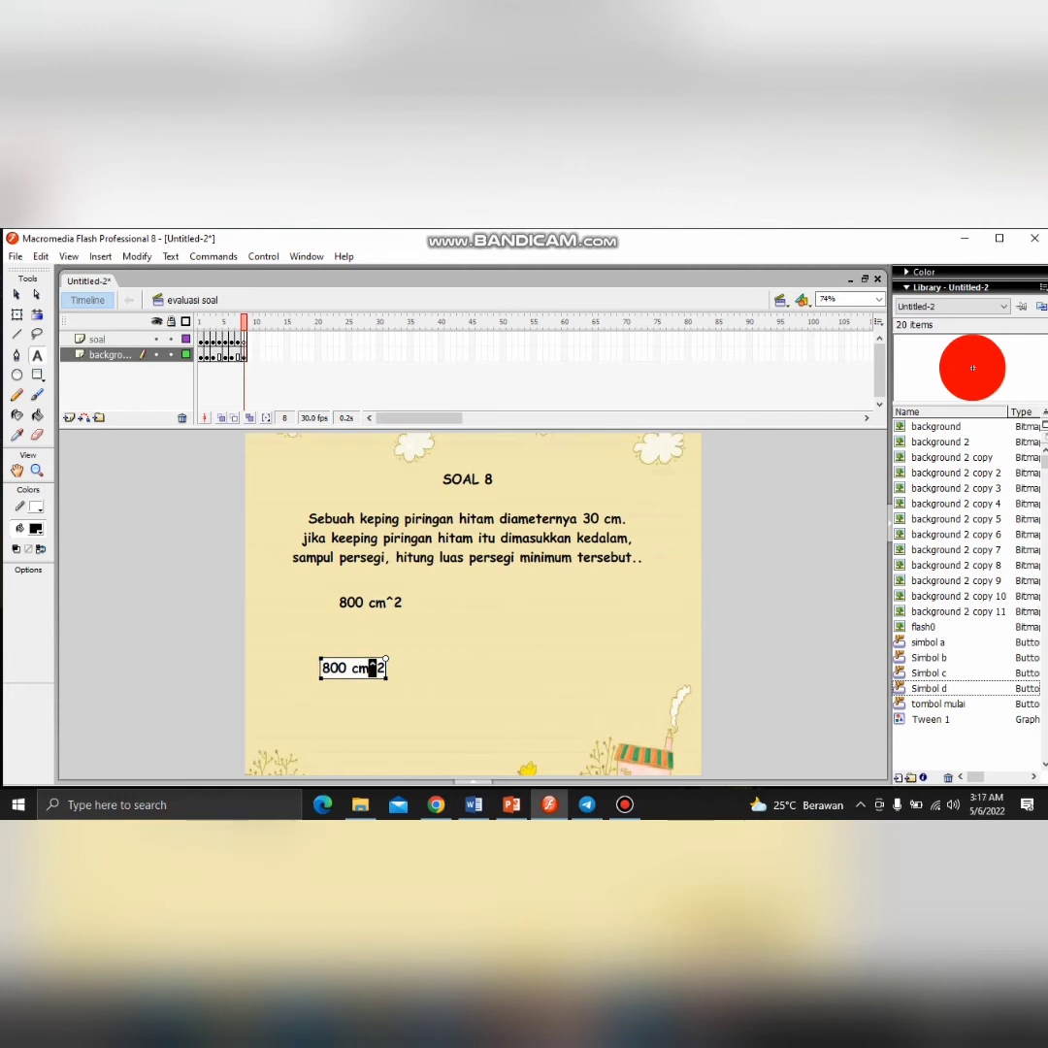
left_click(373, 667, "ctrl")
left_click_drag(372, 668, 394, 660)
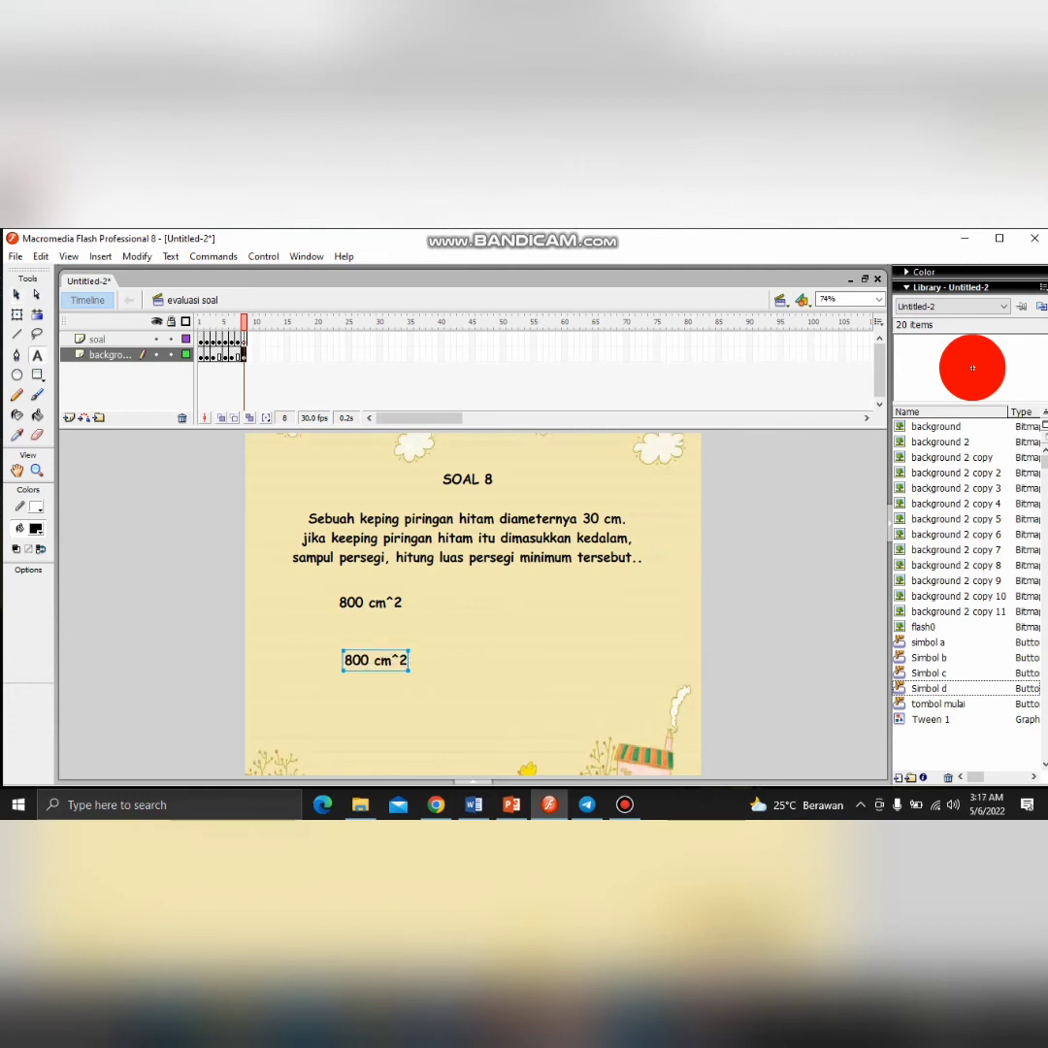
left_click(405, 660)
right_click(328, 548)
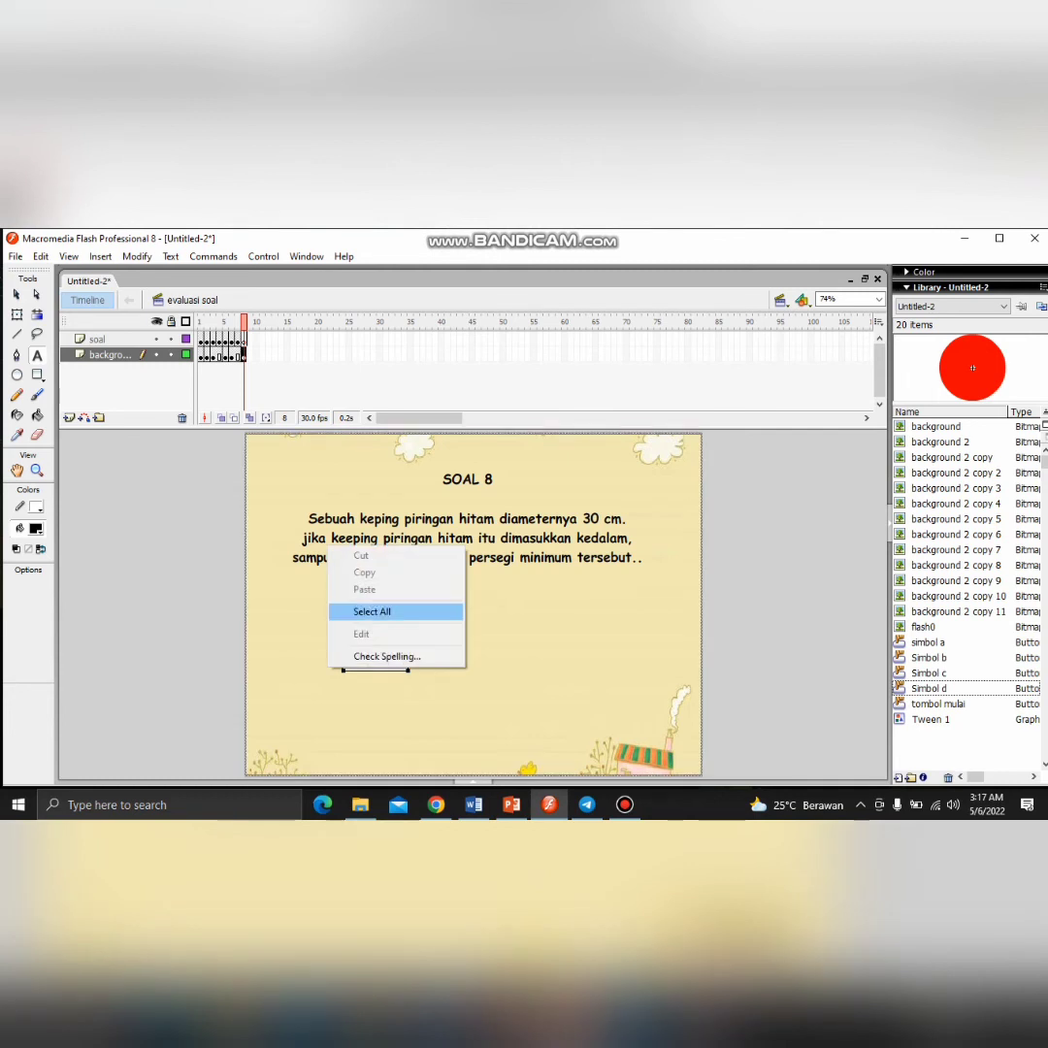
key("Escape")
key("v")
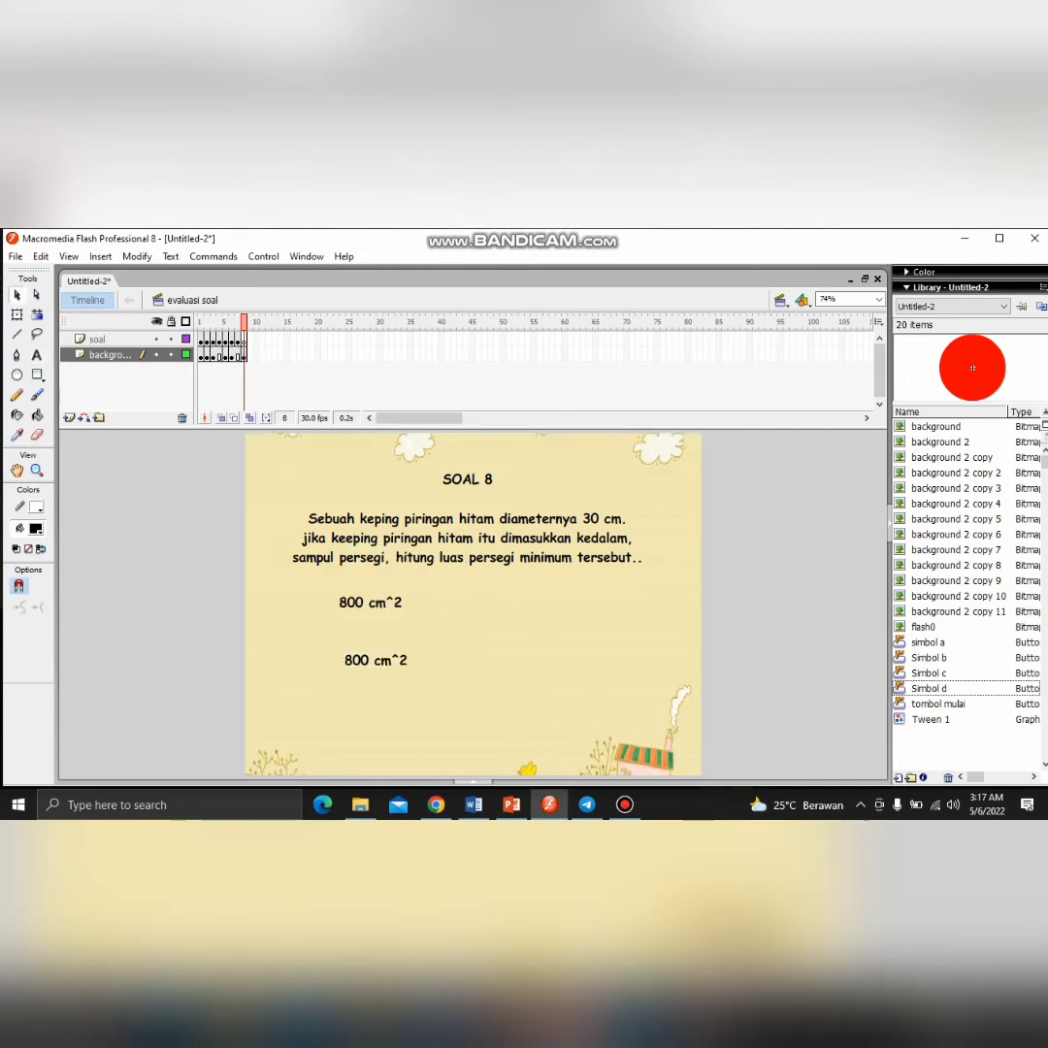
left_click(376, 659)
key("Left")
key("Left")
key("Left")
key("Left")
key("Left")
key("Left")
key("Left")
key("Left")
key("Left")
key("Left")
key("Left")
key("Left")
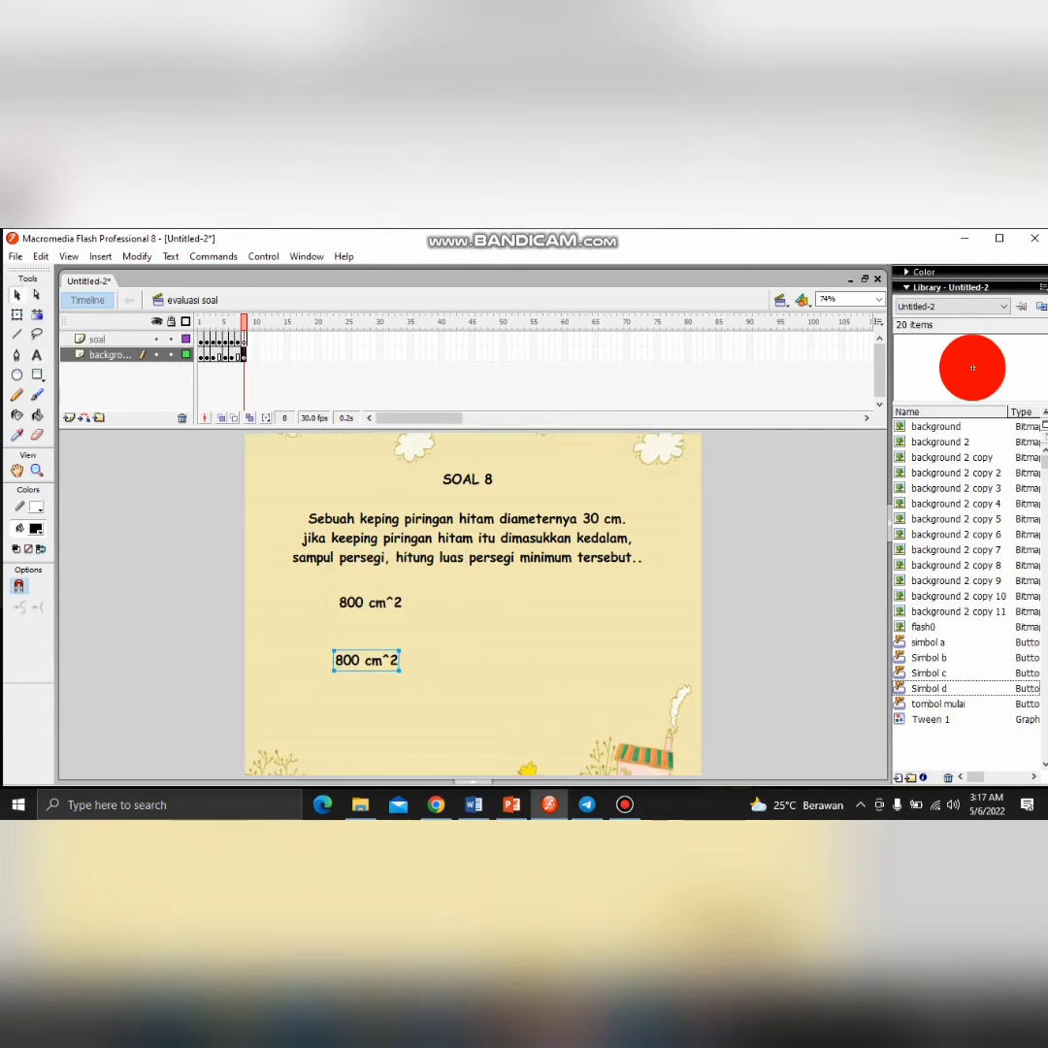
key("Right")
Paste two more "800 cm^2" copies as a second column level with the first two answers
key("ctrl+v")
left_click_drag(474, 595, 566, 606)
key("ctrl+v")
left_click_drag(474, 604, 566, 661)
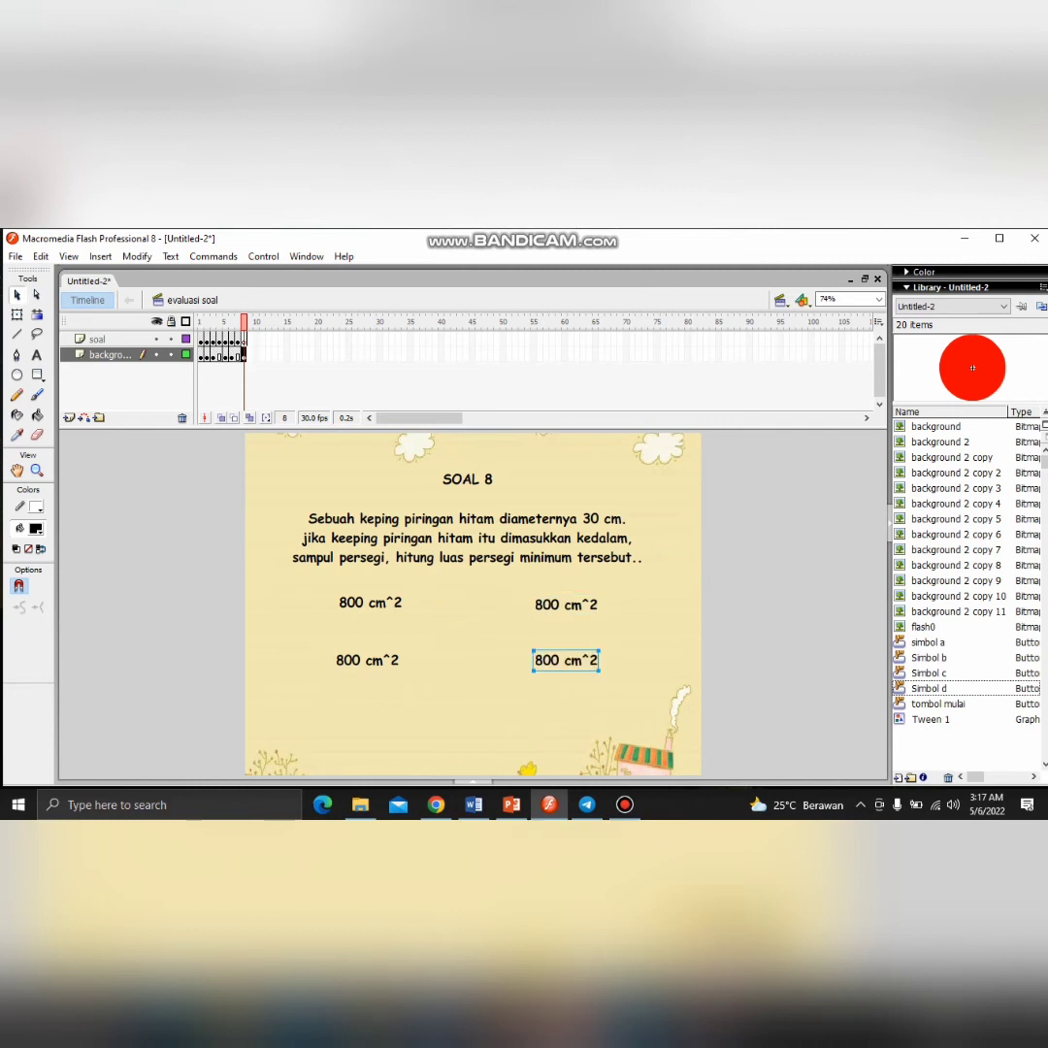
Change the lower answer in the first column to "900 cm^2"
double_click(359, 660)
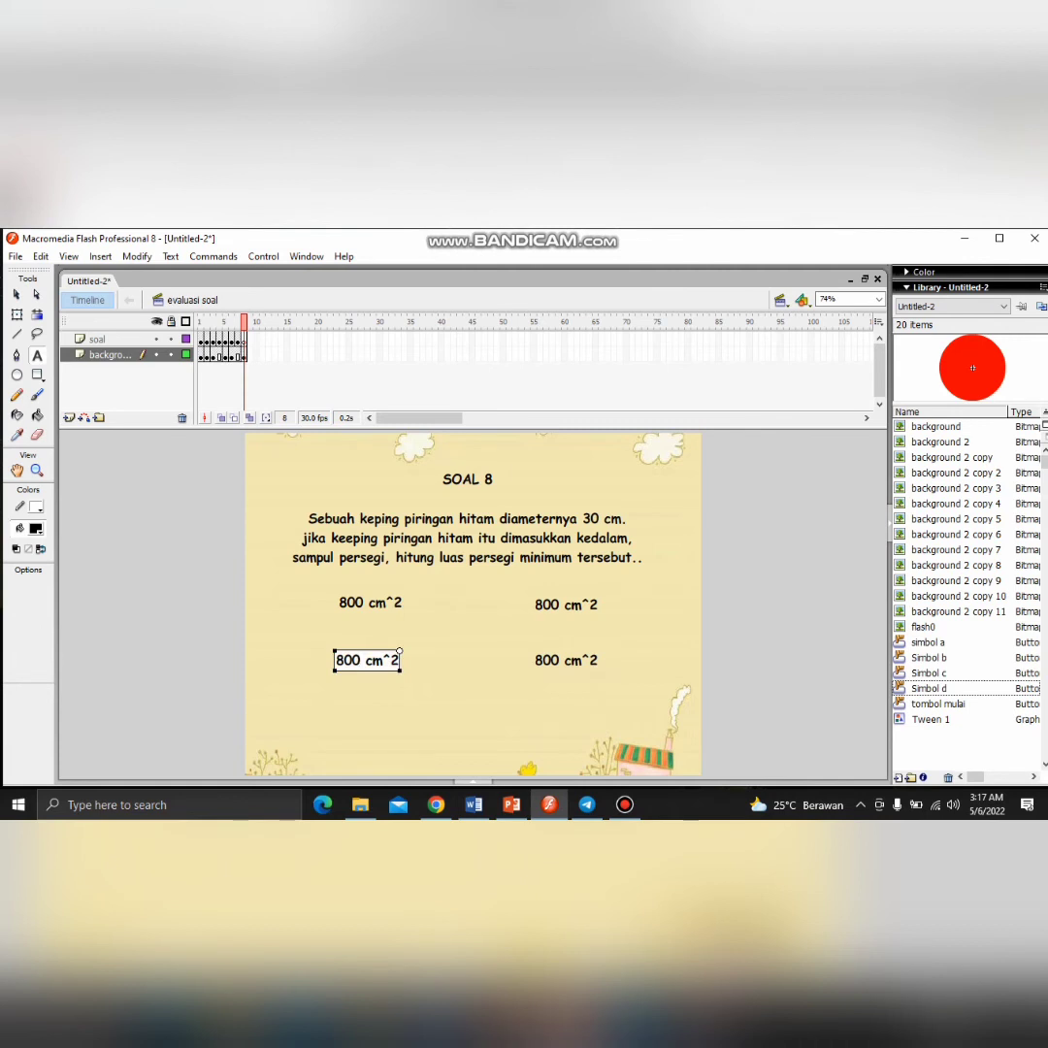
key("Left")
key("Left")
key("BackSpace")
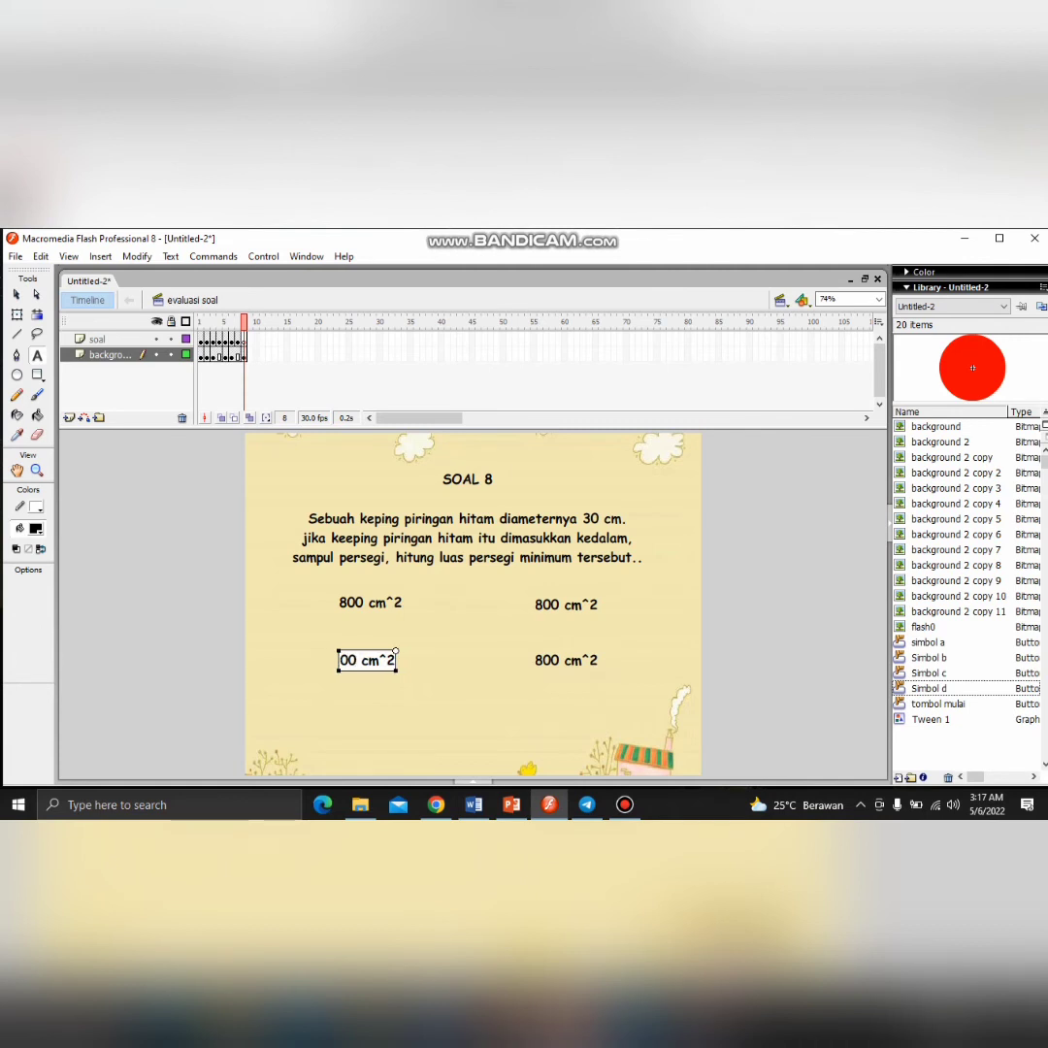
type("9")
Change the second column's answers to "1000 cm^2" above and "700 cm^2" below
left_click(541, 604)
key("BackSpace")
type("10")
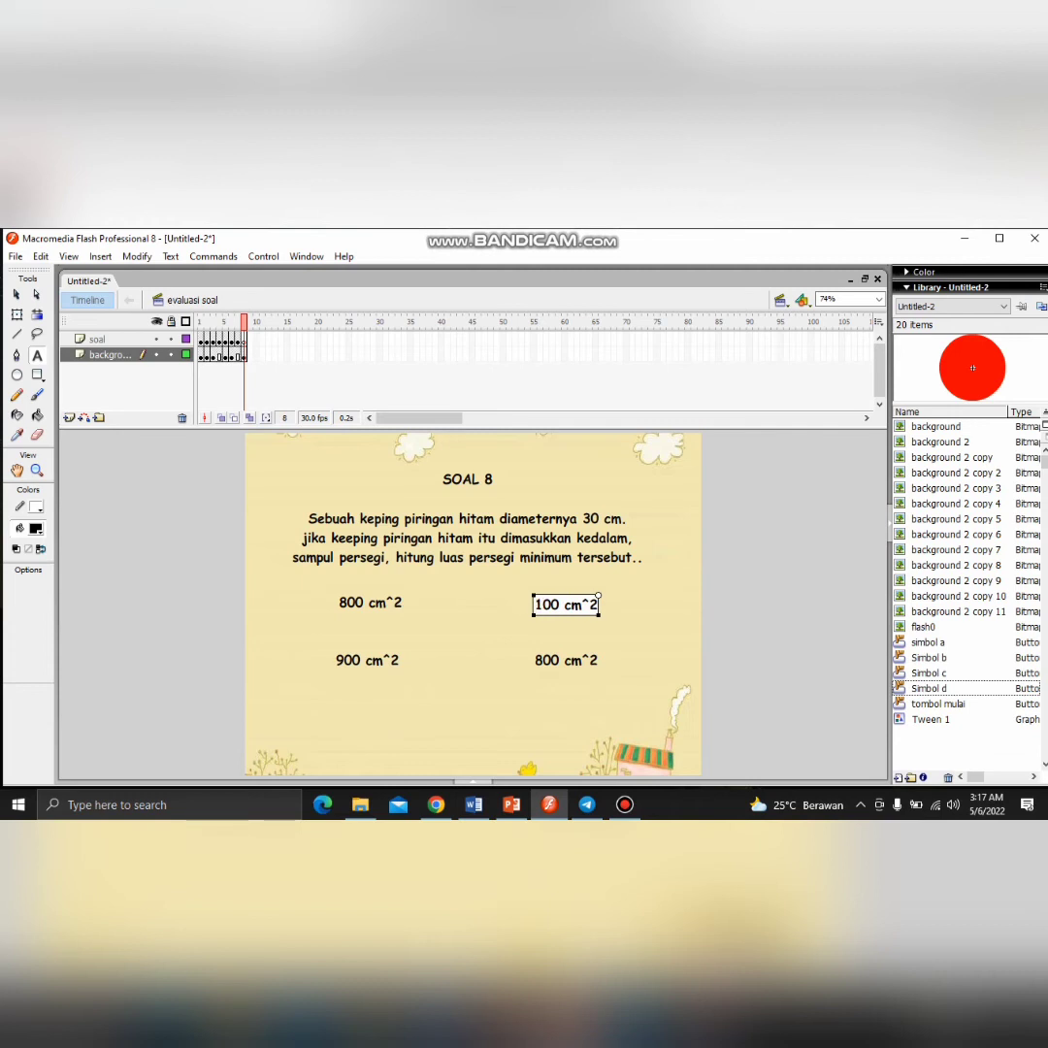
left_click(545, 660)
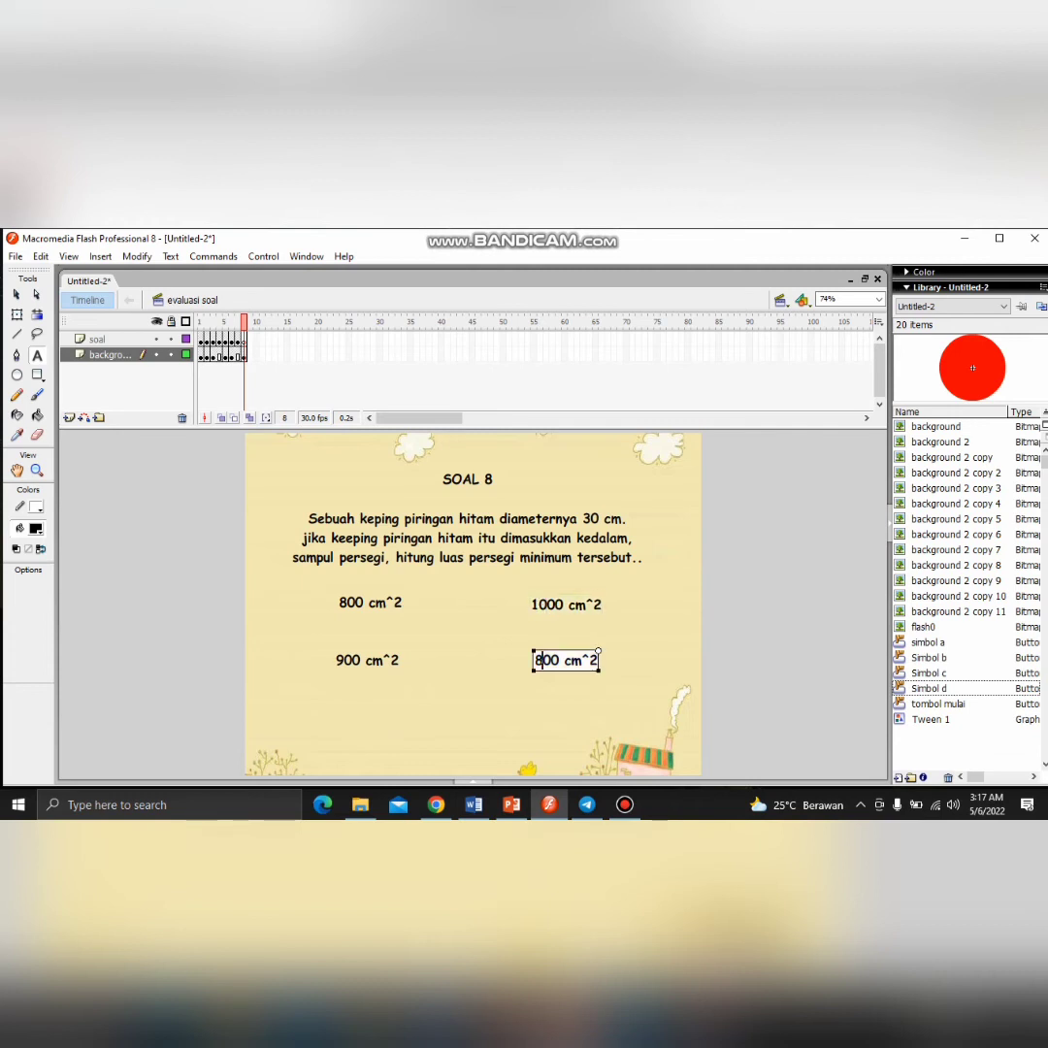
key("BackSpace")
type("7")
left_click(16, 294)
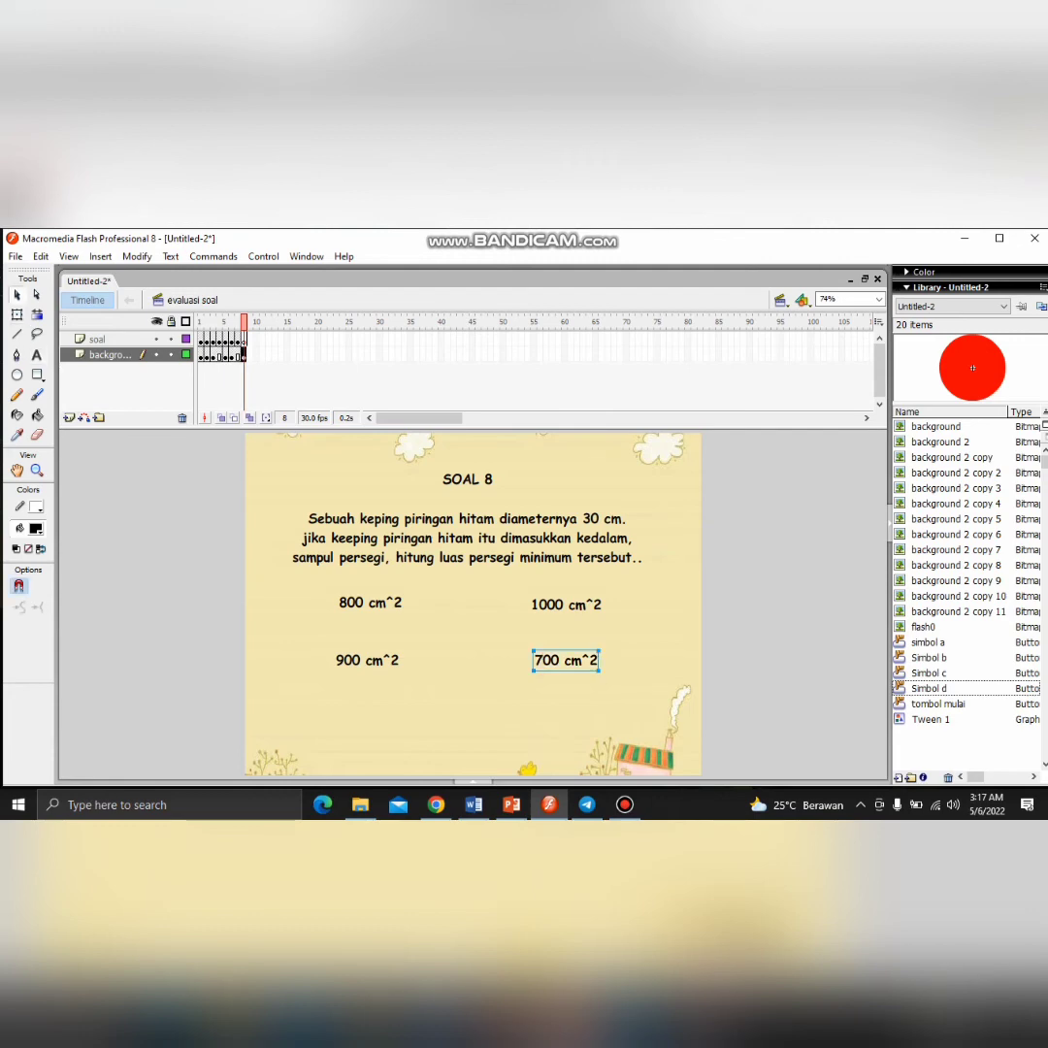
Place a red circle button instance of Simbol d beside each of the four SOAL 8 answers
left_click(928, 687)
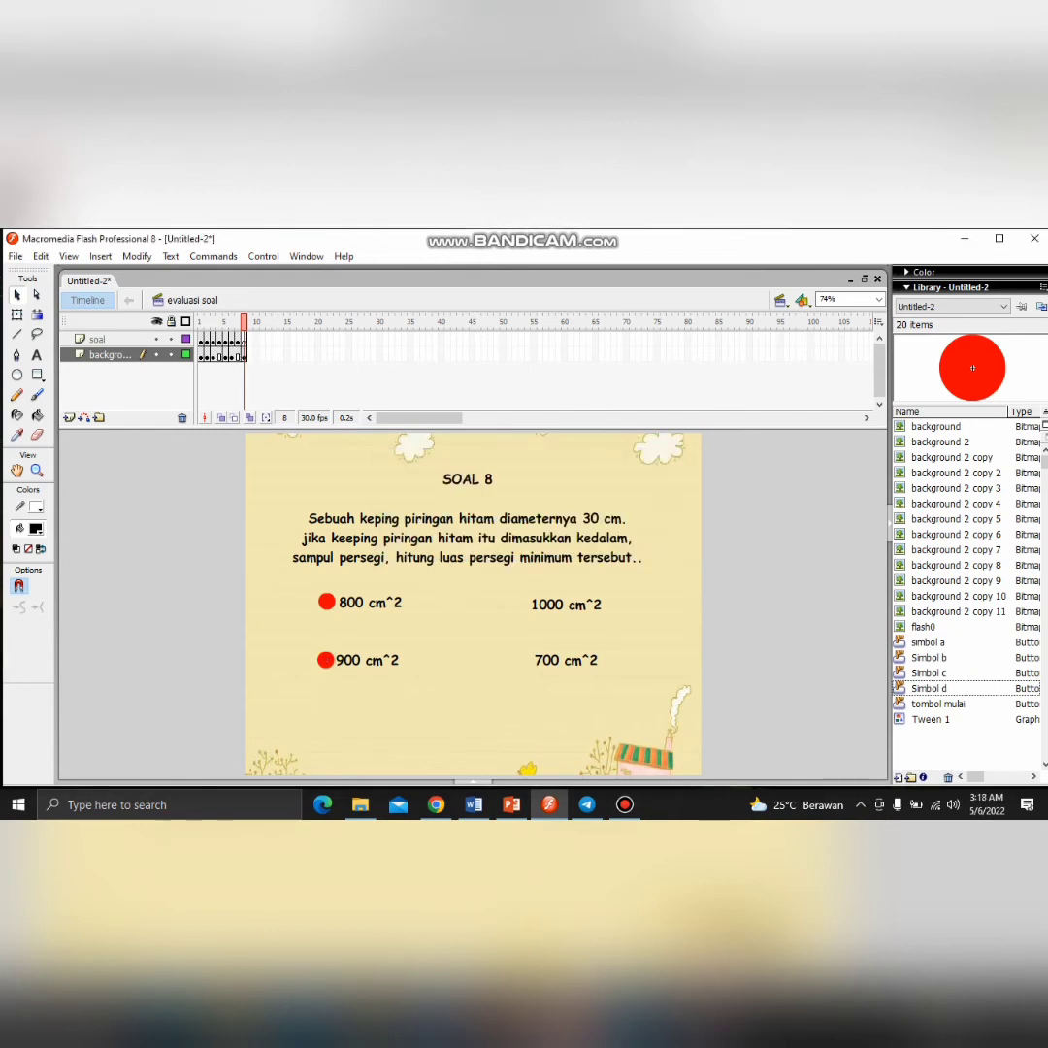
key("ctrl+v")
key("ctrl+v")
left_click_drag(473, 603, 521, 659)
left_click_drag(512, 603, 521, 604)
Label the red circles with white letters: a at 800, b at 900, c at 1000 and d at 700 cm^2
left_click(36, 355)
left_click(325, 591)
left_click(35, 528)
left_click(16, 629)
type("ab")
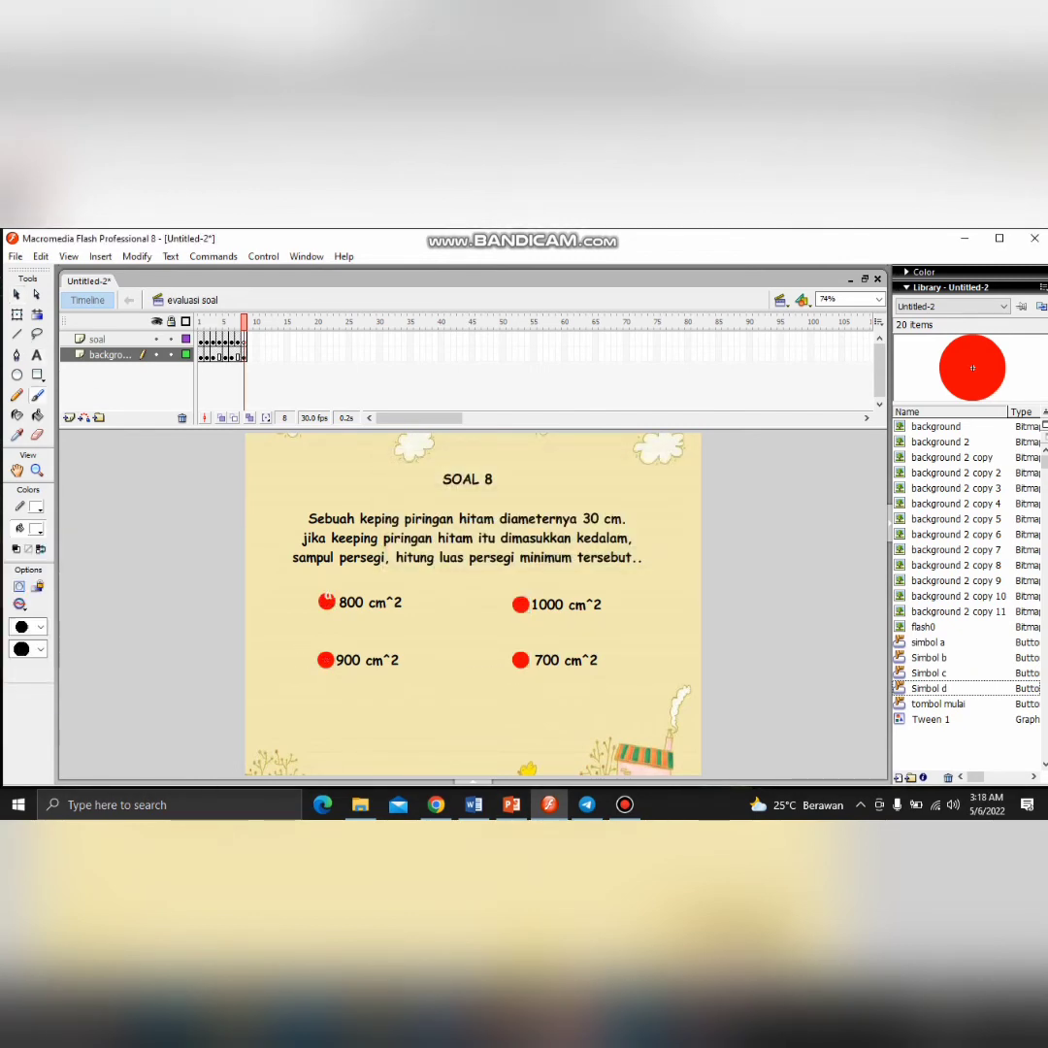
left_click(37, 355)
left_click(325, 652)
type("b")
left_click(517, 602)
type("c")
left_click(518, 651)
type("d")
Align the white letters a, b, c and d over the centres of their red circles
left_click(16, 295)
left_click(328, 596)
left_click_drag(328, 595, 326, 660)
left_click(521, 651)
left_click_drag(519, 602, 521, 660)
Give the button behind letter a in SOAL 8 a goto action set to Go to and stop
left_click(322, 605)
left_click(472, 781)
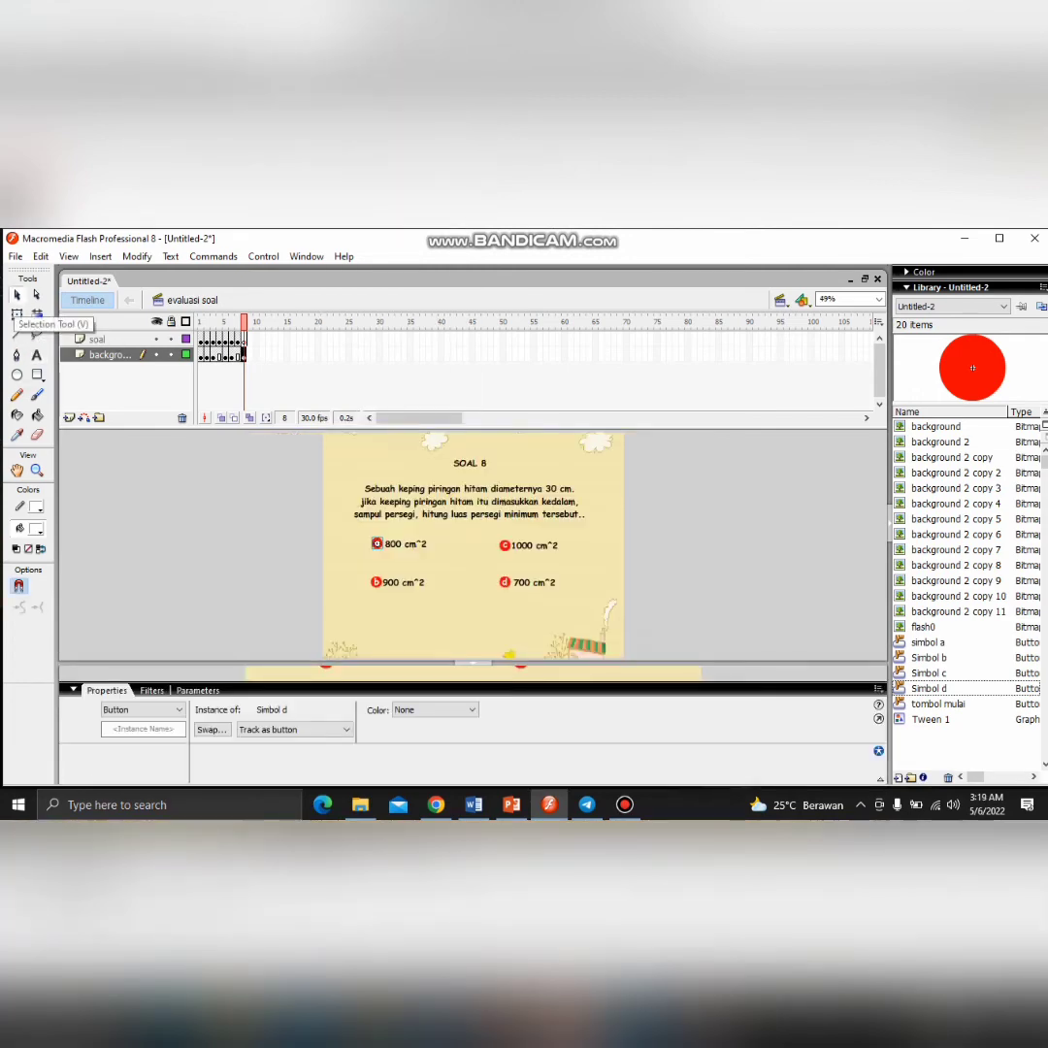
key("F9")
double_click(117, 446)
left_click(378, 424)
key("F9")
Give the button behind letter b in SOAL 8 a goto action of type Next Frame
left_click(377, 580)
key("F9")
double_click(116, 446)
left_click(580, 458)
left_click(330, 505)
key("F9")
Add a goto action to the button behind letter c in SOAL 8
left_click(506, 544)
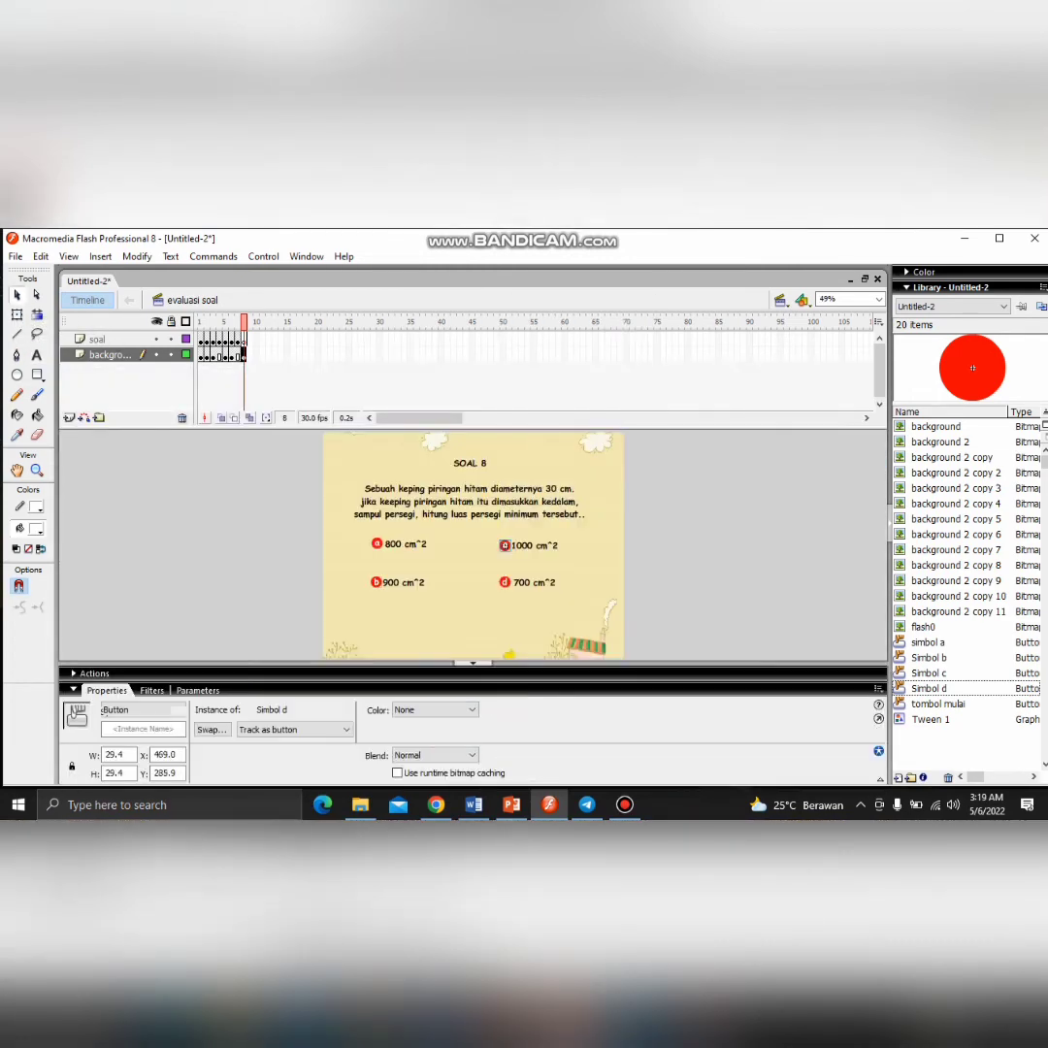
double_click(116, 446)
left_click(472, 369)
Give the button behind letter d in SOAL 8 a goto action of type Next Frame
left_click(521, 659)
left_click(472, 781)
double_click(116, 447)
left_click(580, 459)
left_click(329, 506)
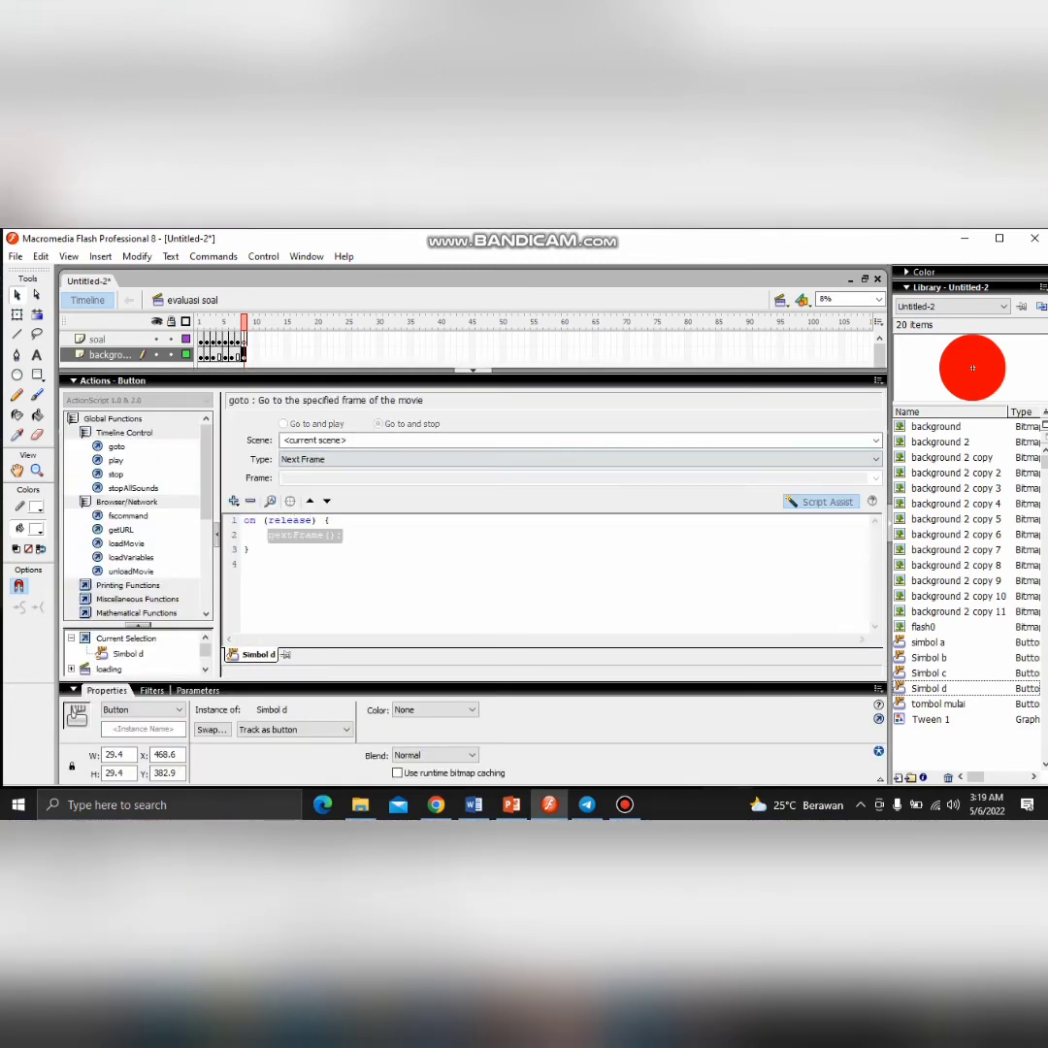
left_click(472, 369)
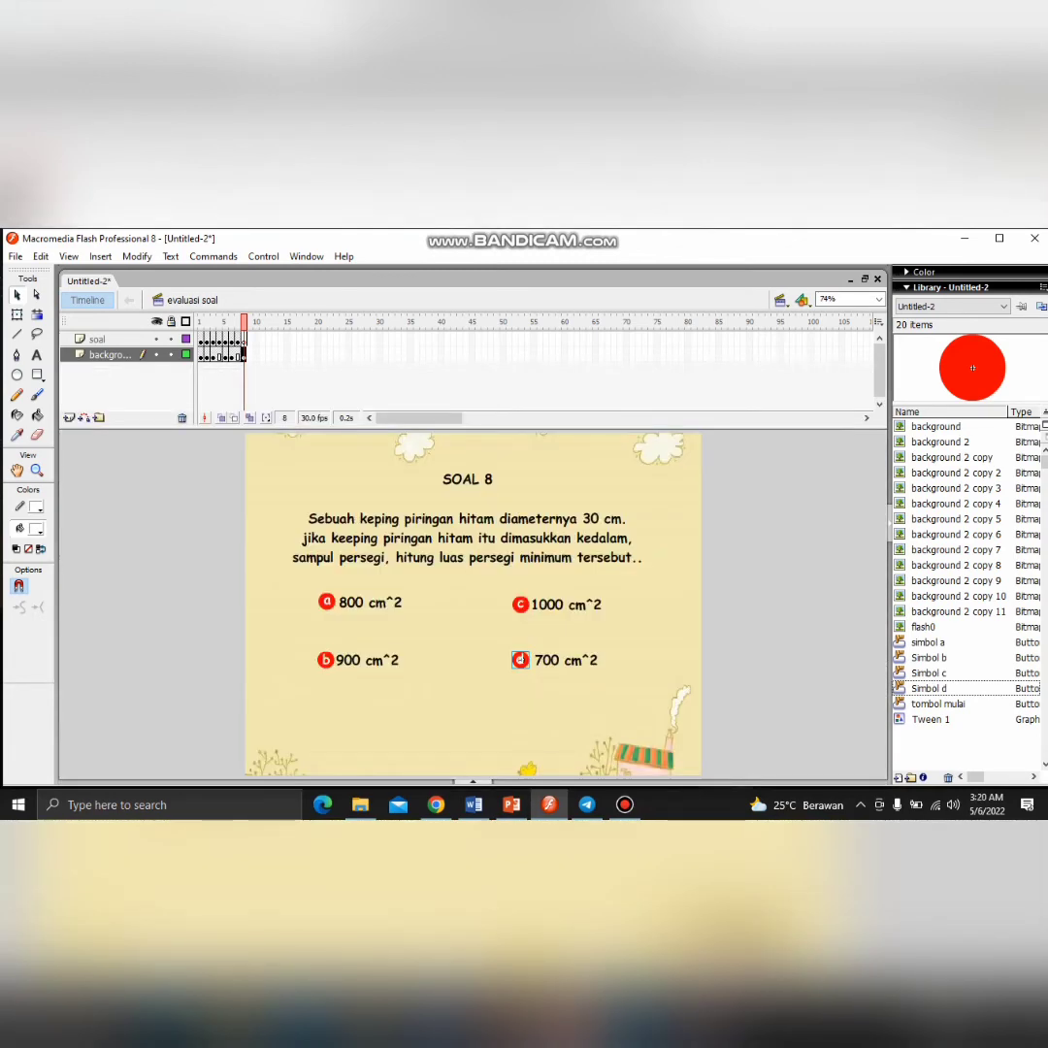
Insert blank keyframes at frame 9 on both the background and soal layers
left_click(247, 355)
right_click(248, 355)
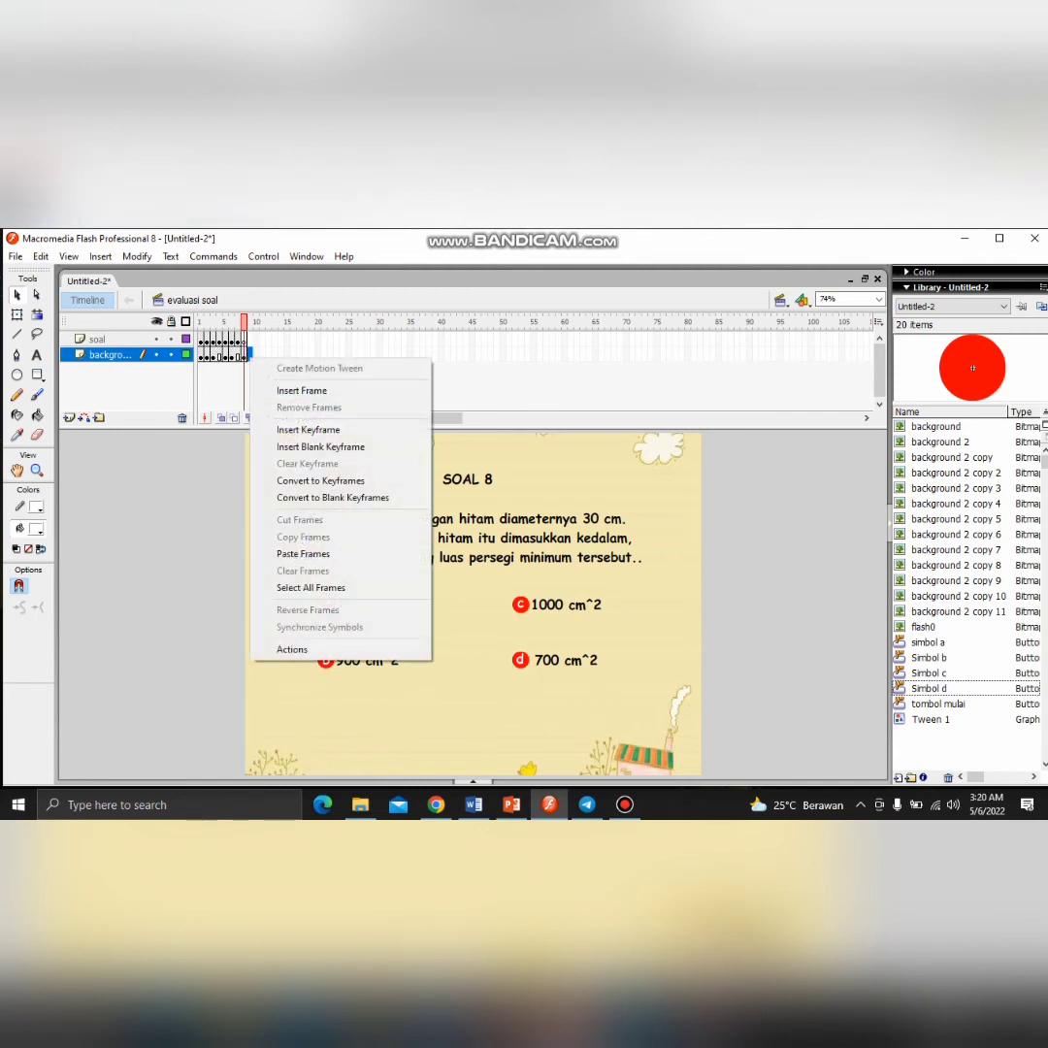
left_click(320, 446)
right_click(250, 339)
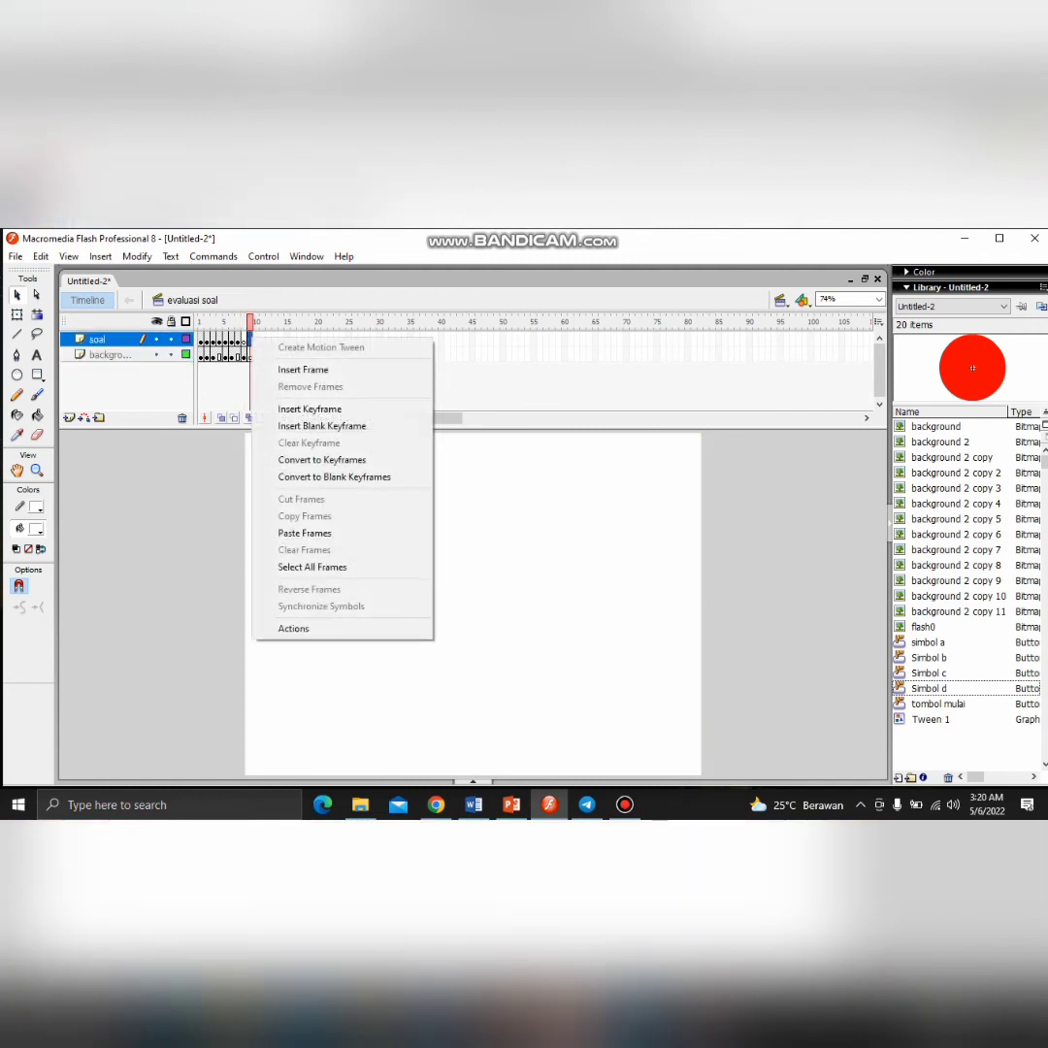
left_click(320, 426)
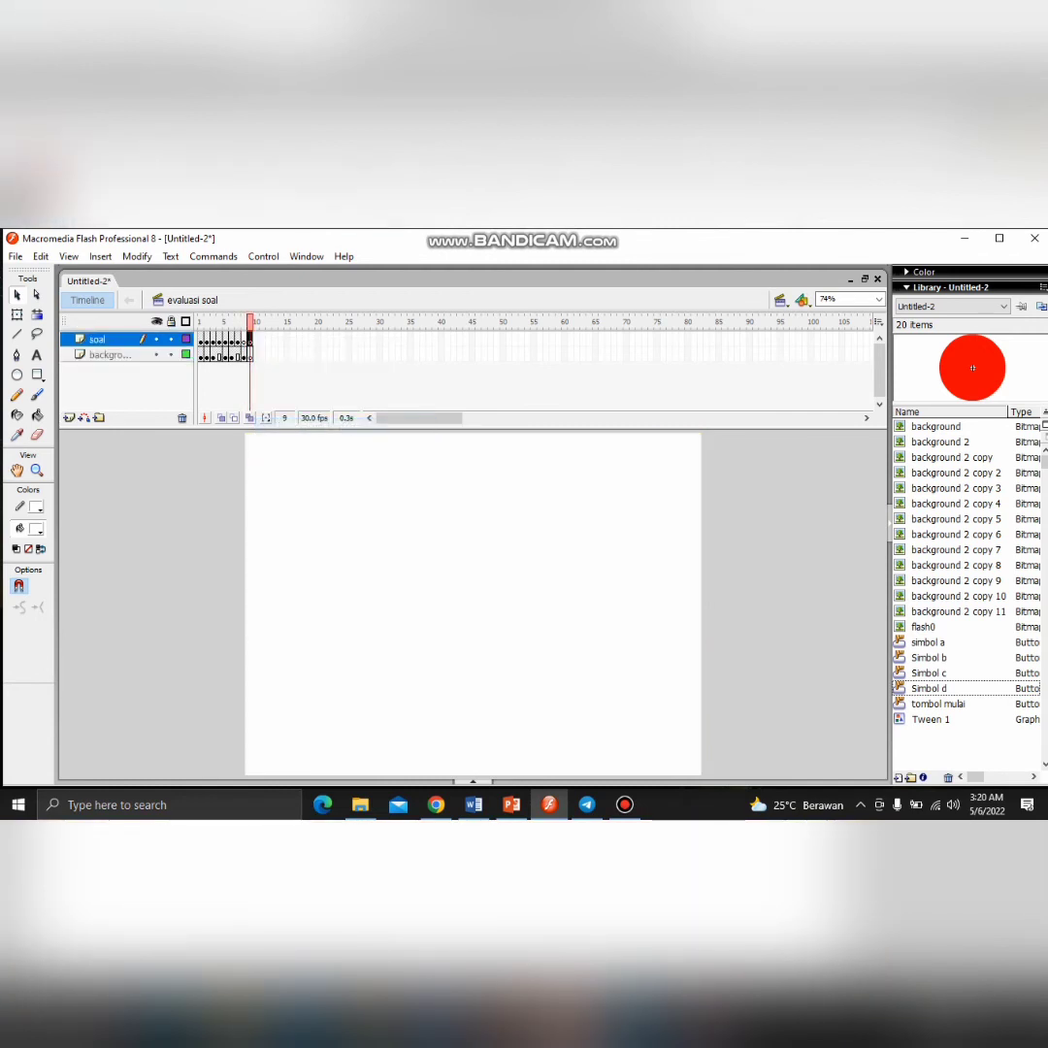
Remove frame 9 from the soal layer and insert a blank keyframe there again
right_click(250, 342)
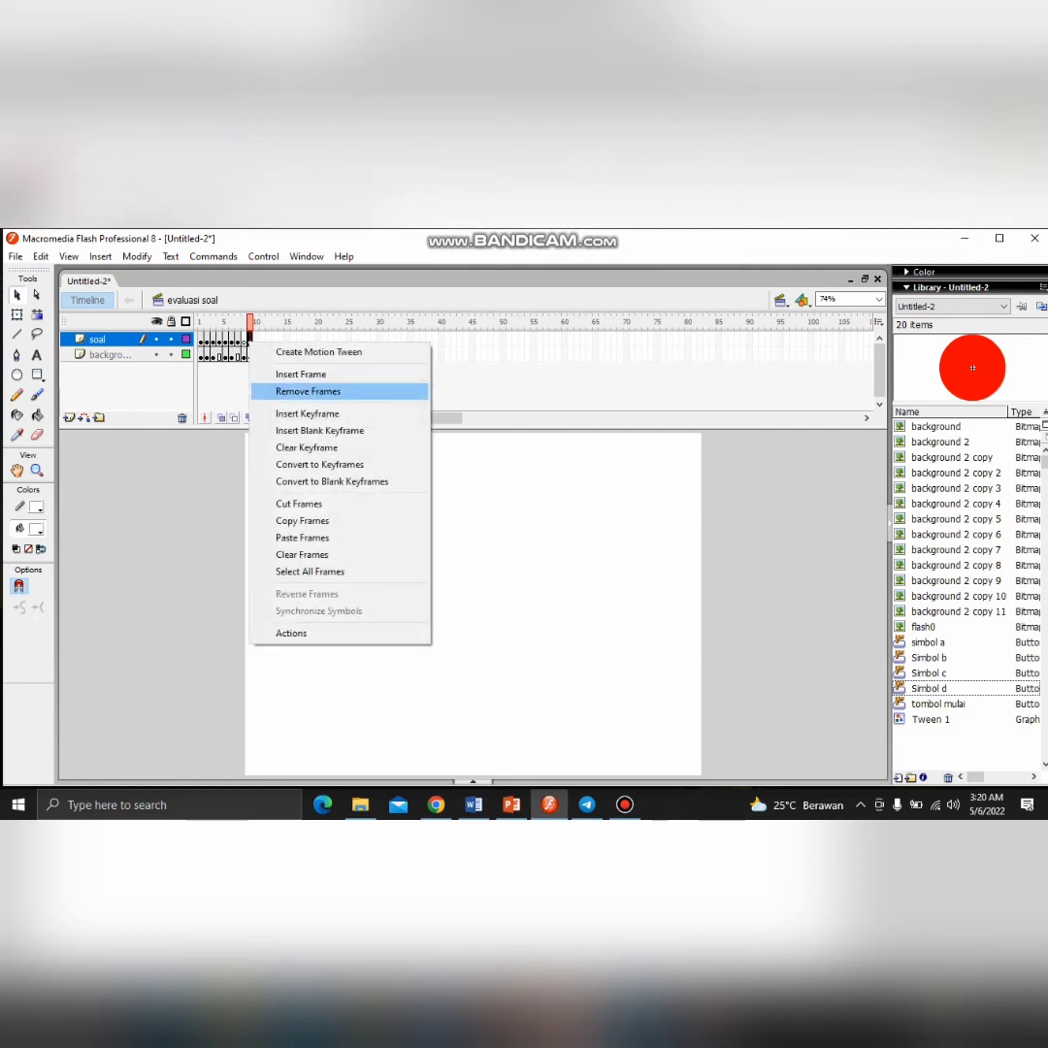
left_click(320, 391)
right_click(251, 354)
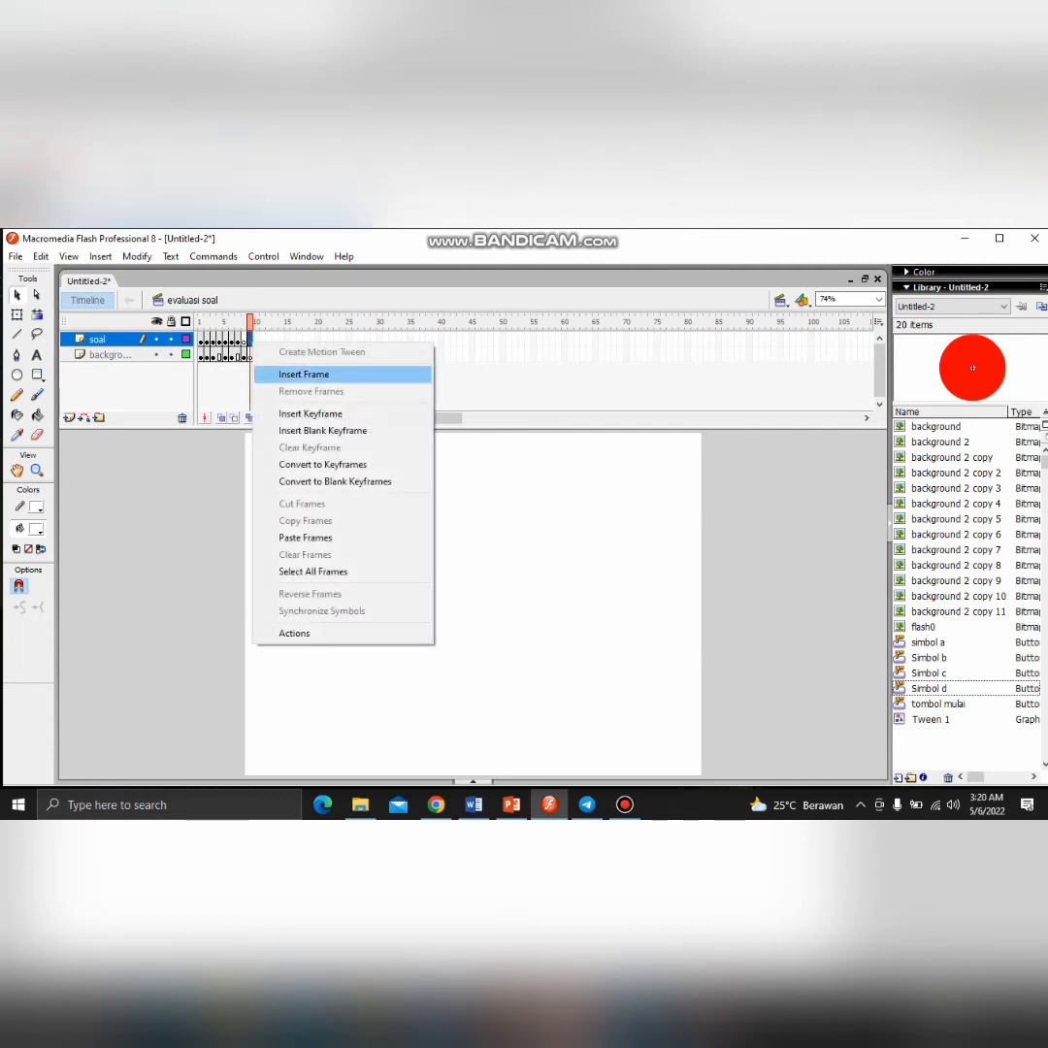
left_click(320, 428)
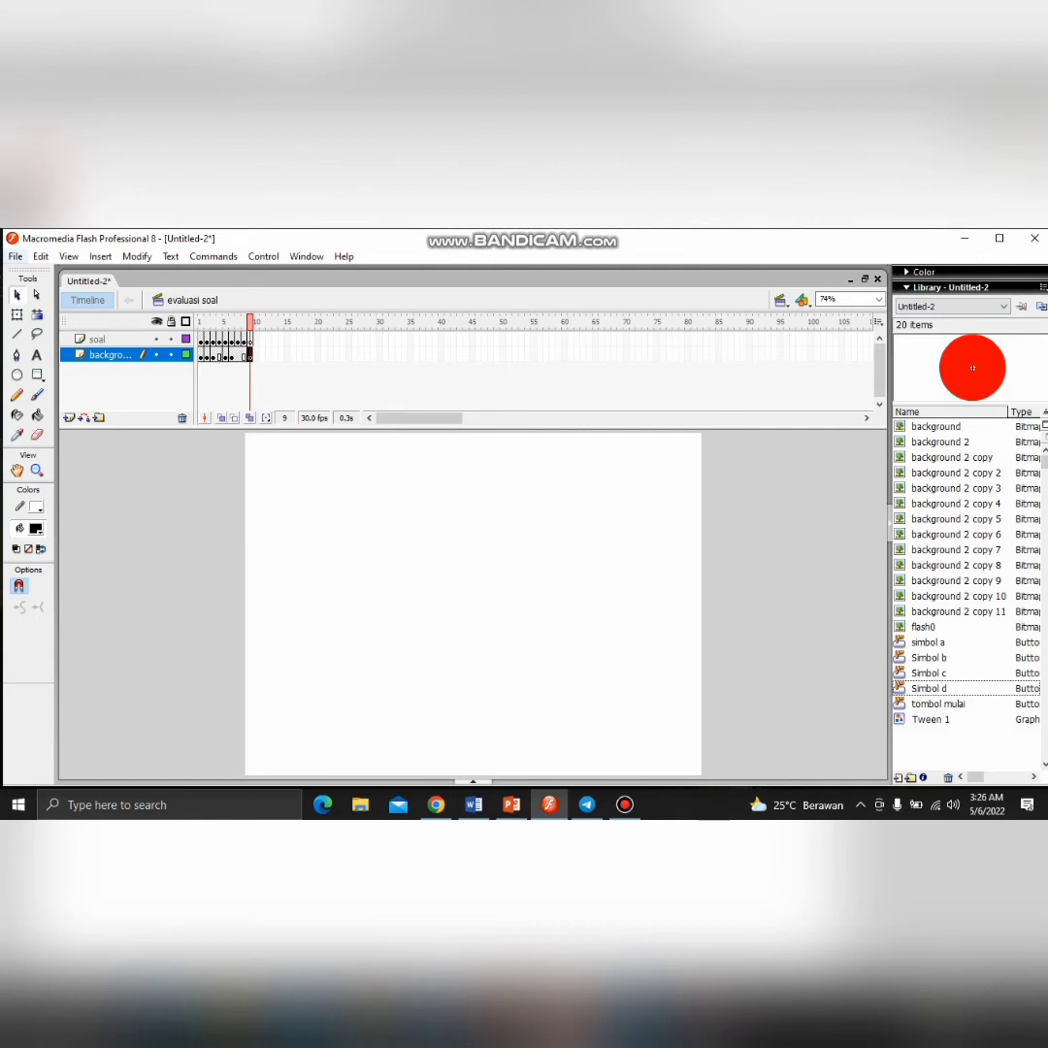
Import the image "background 2" from the bahan praktikum folder onto frame 9 of the background layer
left_click(15, 256)
mouse_move(97, 488)
left_click(265, 488)
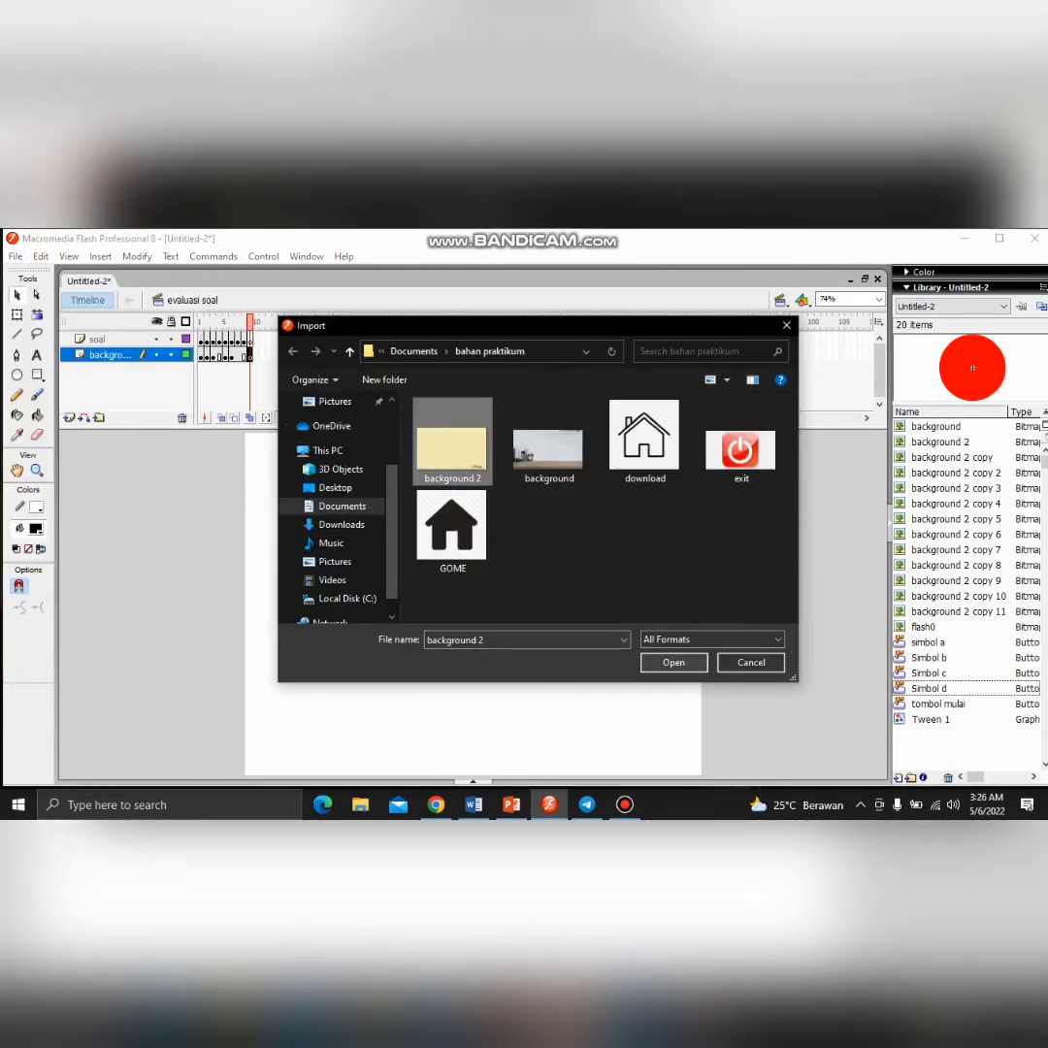
key("Return")
key("Return")
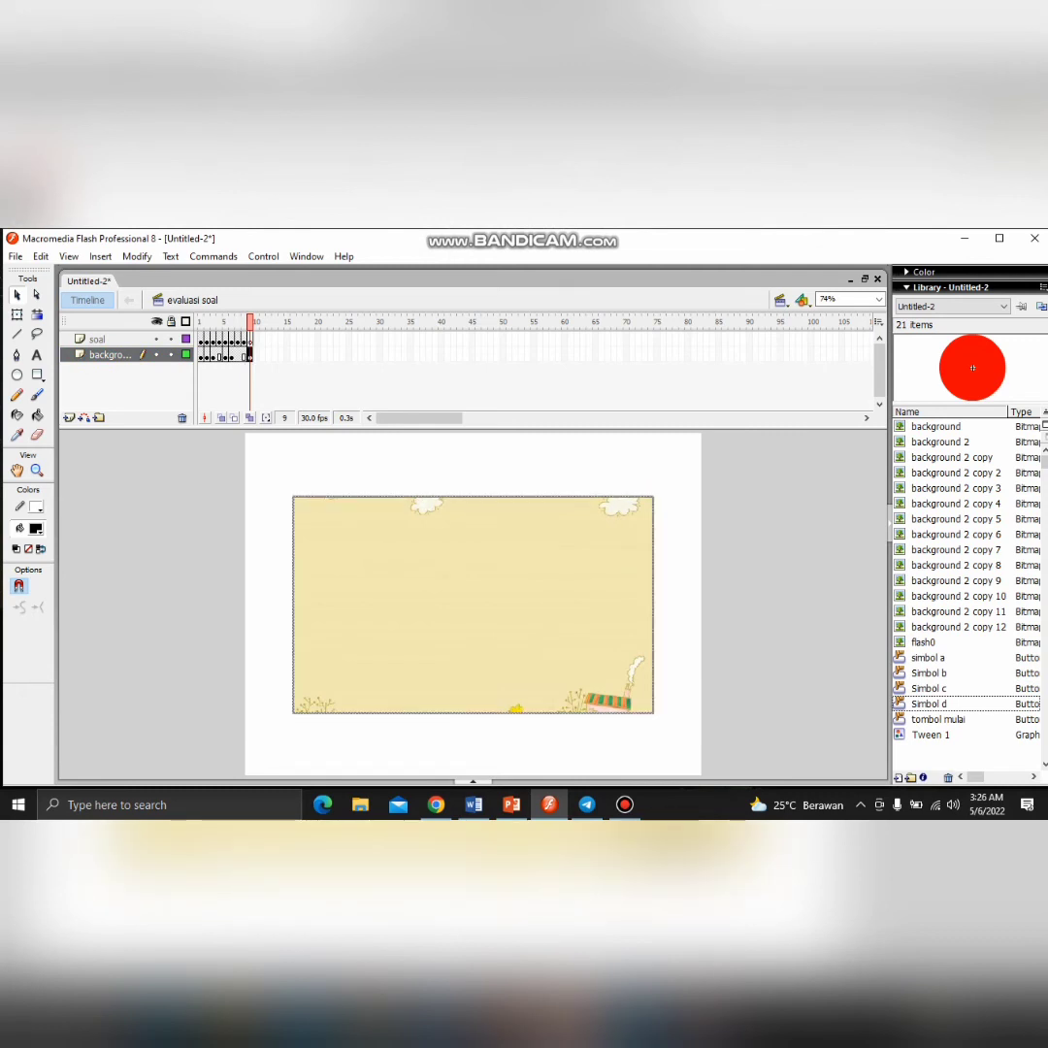
Resize the imported background to 800 by 600 and set its X position to 0 so it covers the stage
left_click(472, 781)
double_click(119, 754)
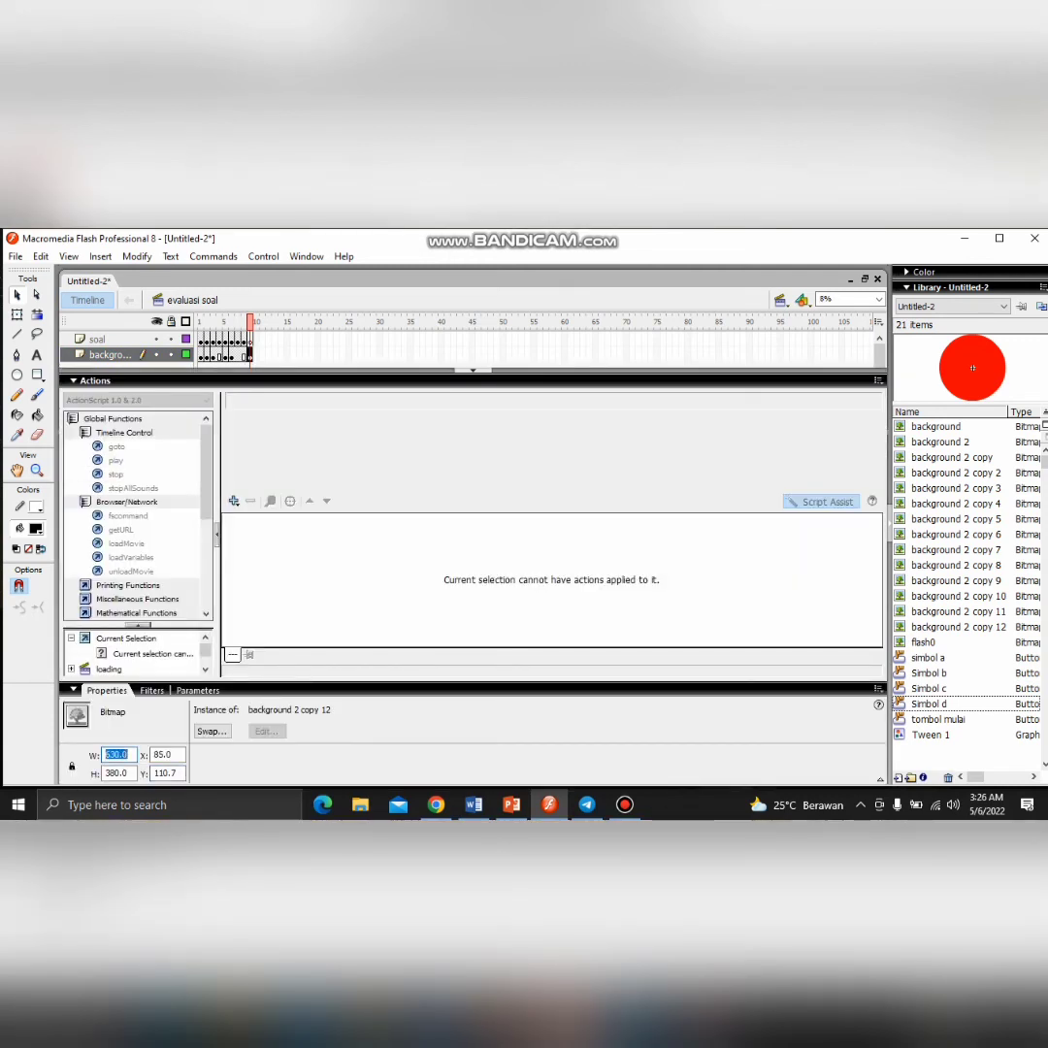
type("800")
key("Return")
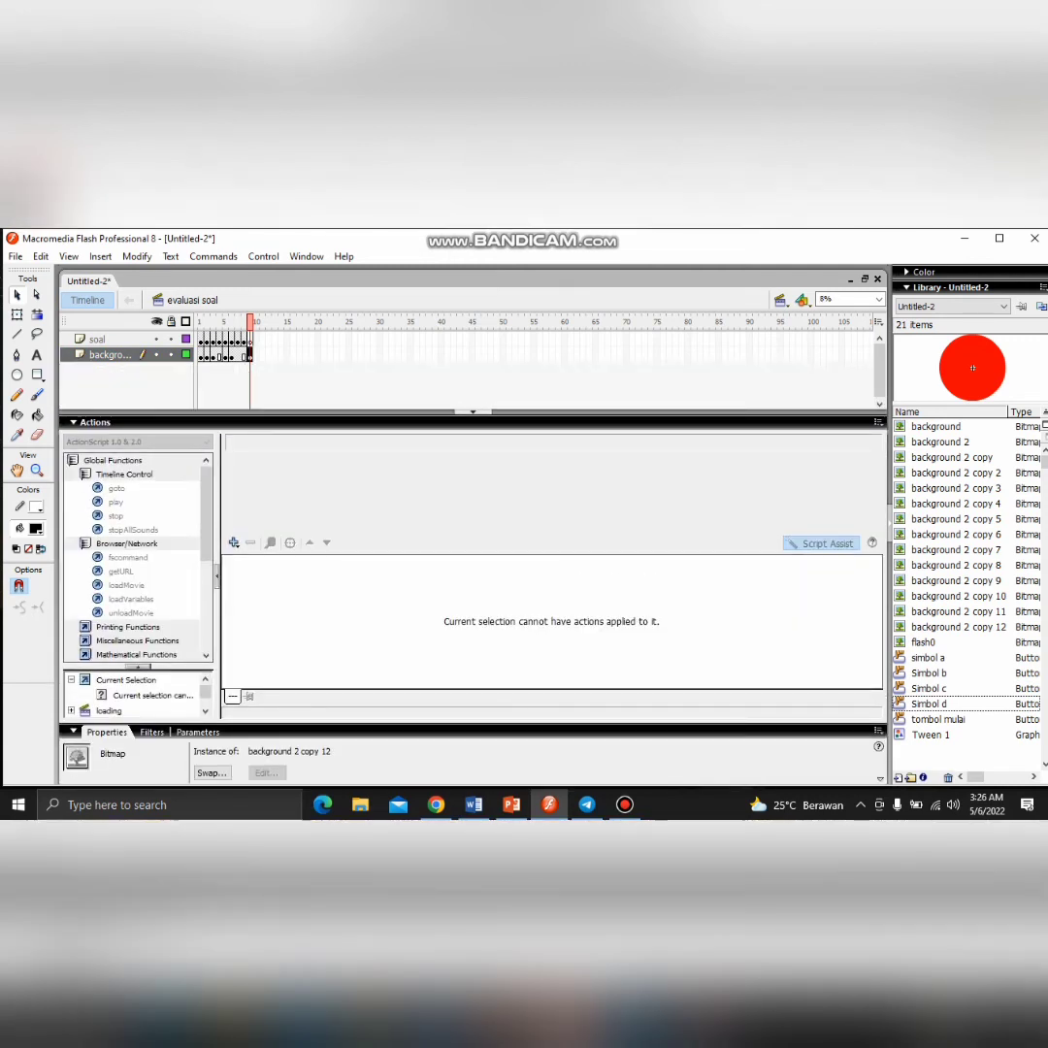
key("Tab")
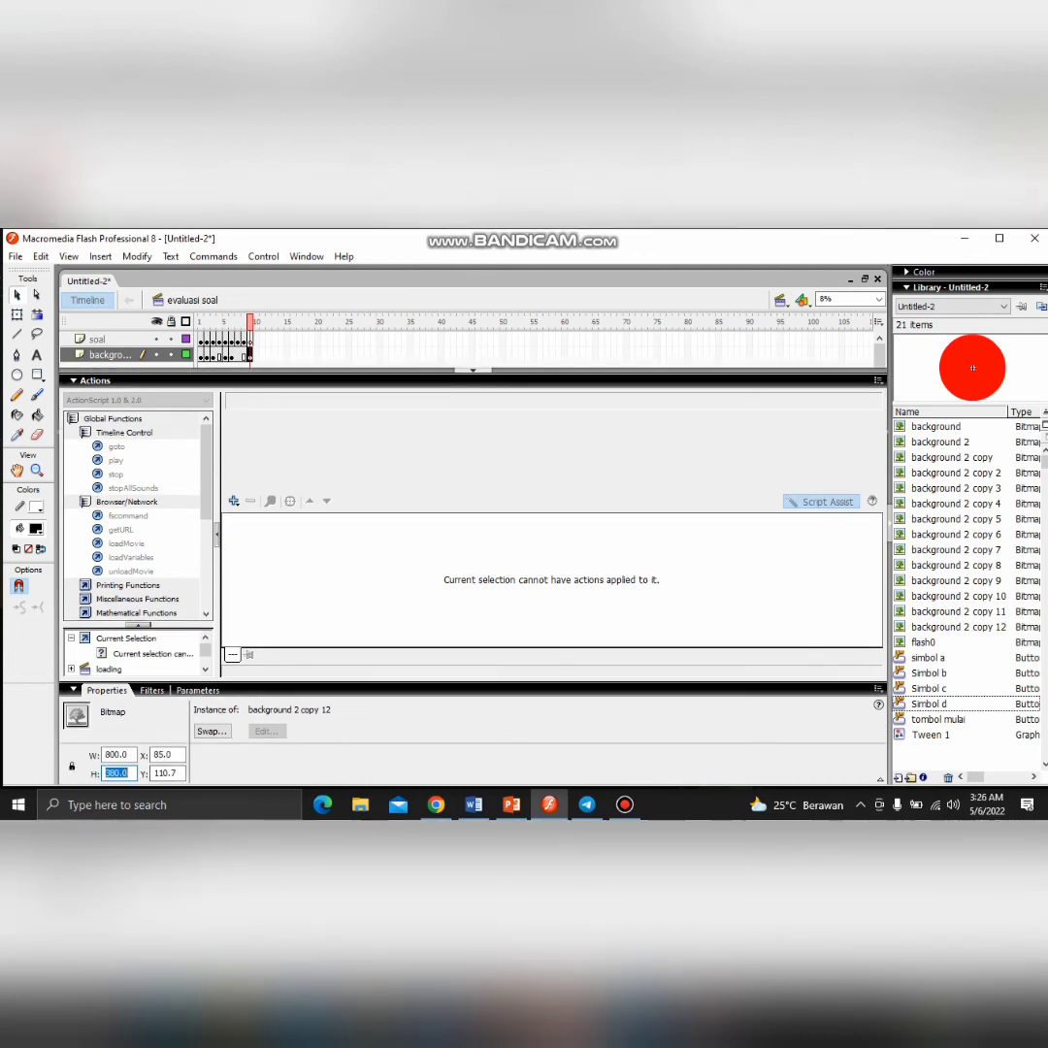
type("600")
key("Tab")
type("0")
key("Tab")
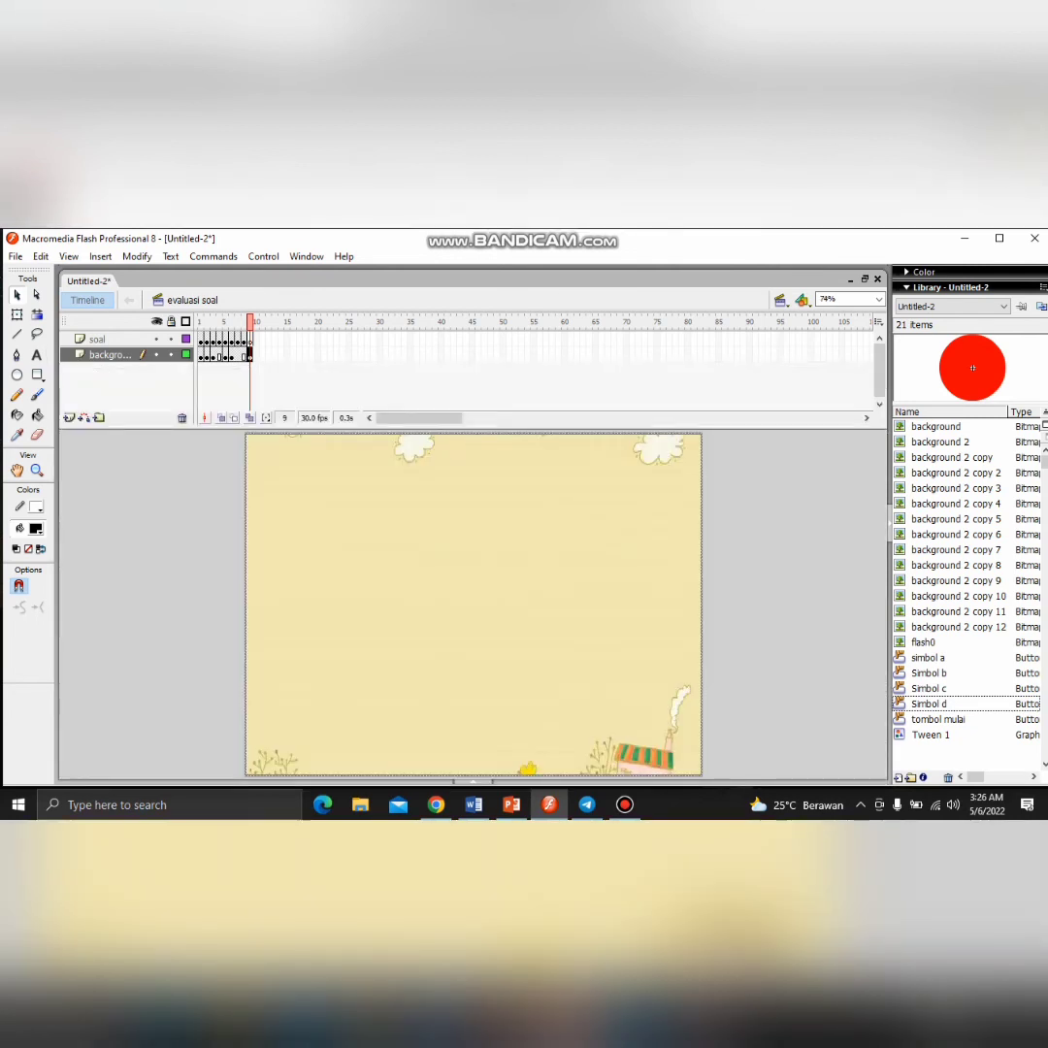
Add the text "SOAL 9" and the question beginning "Sebuah mobil mempunyai roda" and ending "berapa kali roda mobil berputar?"
key("t")
left_click(383, 498)
type("SOAL 9  Sebuah mobil mempunyai roda yang jari jarinya 20 cm. jika mobil menempuh jarak 33 km, berapa kali roda mobil berputar?")
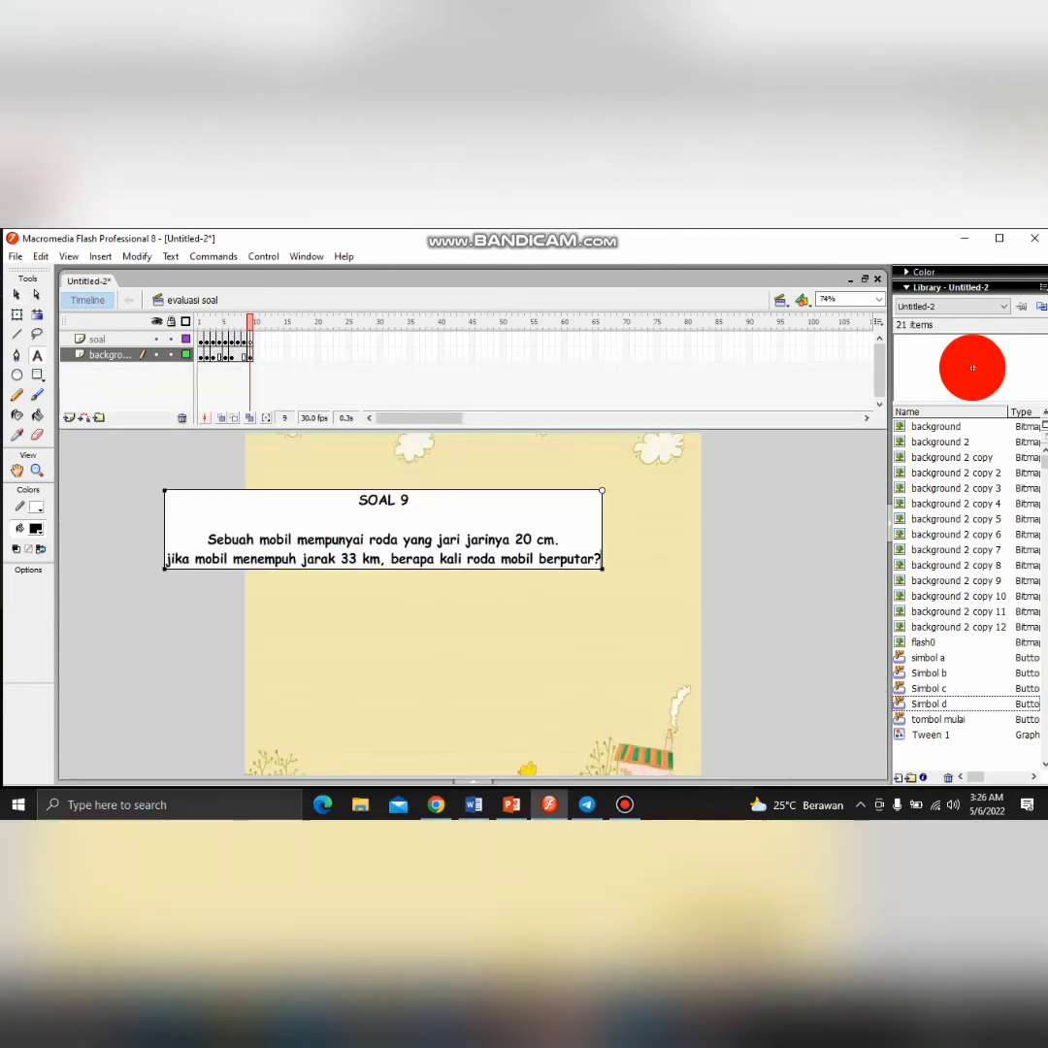
Move the SOAL 9 question block onto the background near its upper edge and return to the evaluasi soal scene
left_click(17, 295)
left_click_drag(383, 529, 470, 501)
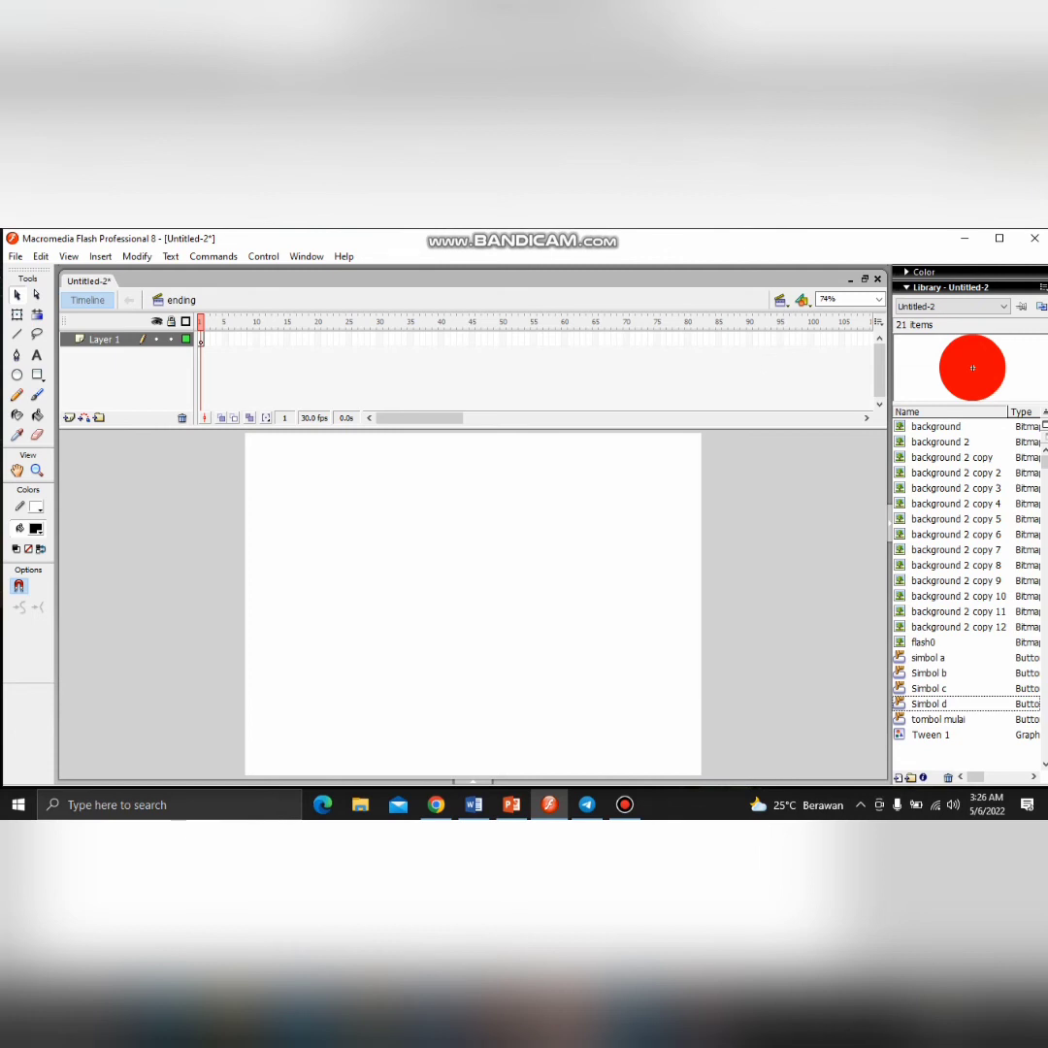
left_click(802, 300)
left_click(820, 352)
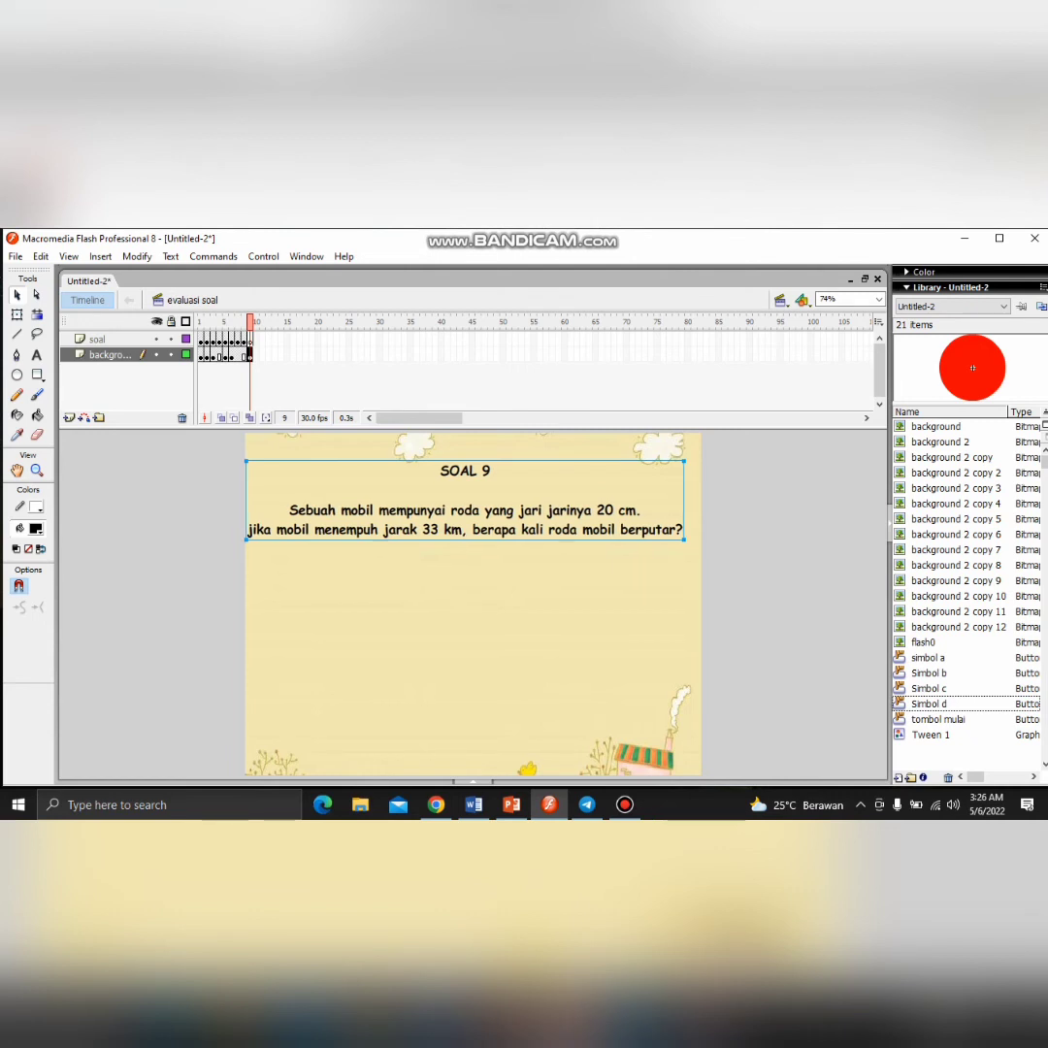
Nudge the SOAL 9 question block to the right to centre it on the background
key("Right")
key("Right")
key("Right")
key("Right")
key("Right")
key("Right")
key("Right")
key("Right")
key("Right")
key("Right")
key("Right")
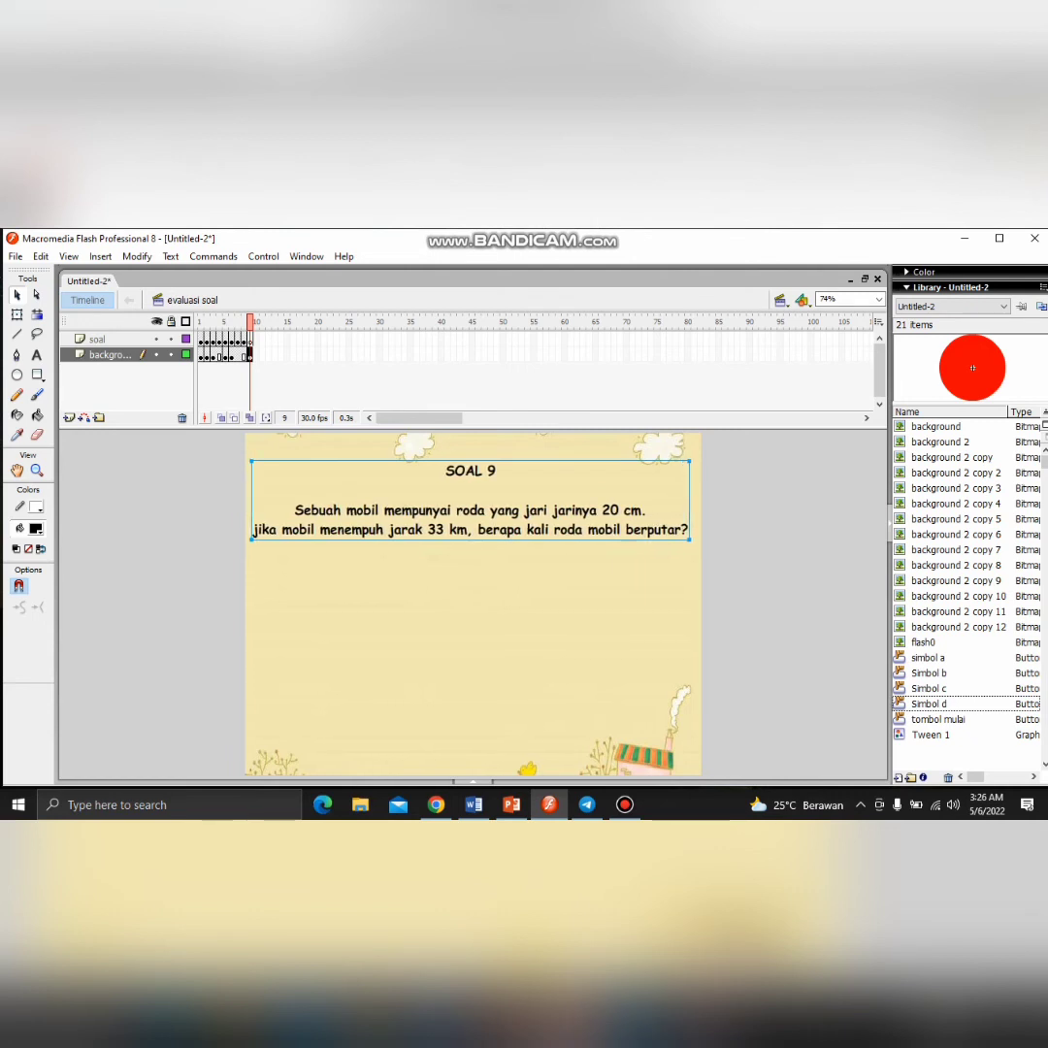
Nudge the SOAL 9 question block slightly down and to the right on the background
key("Down")
key("Down")
key("Down")
key("Right")
key("Down")
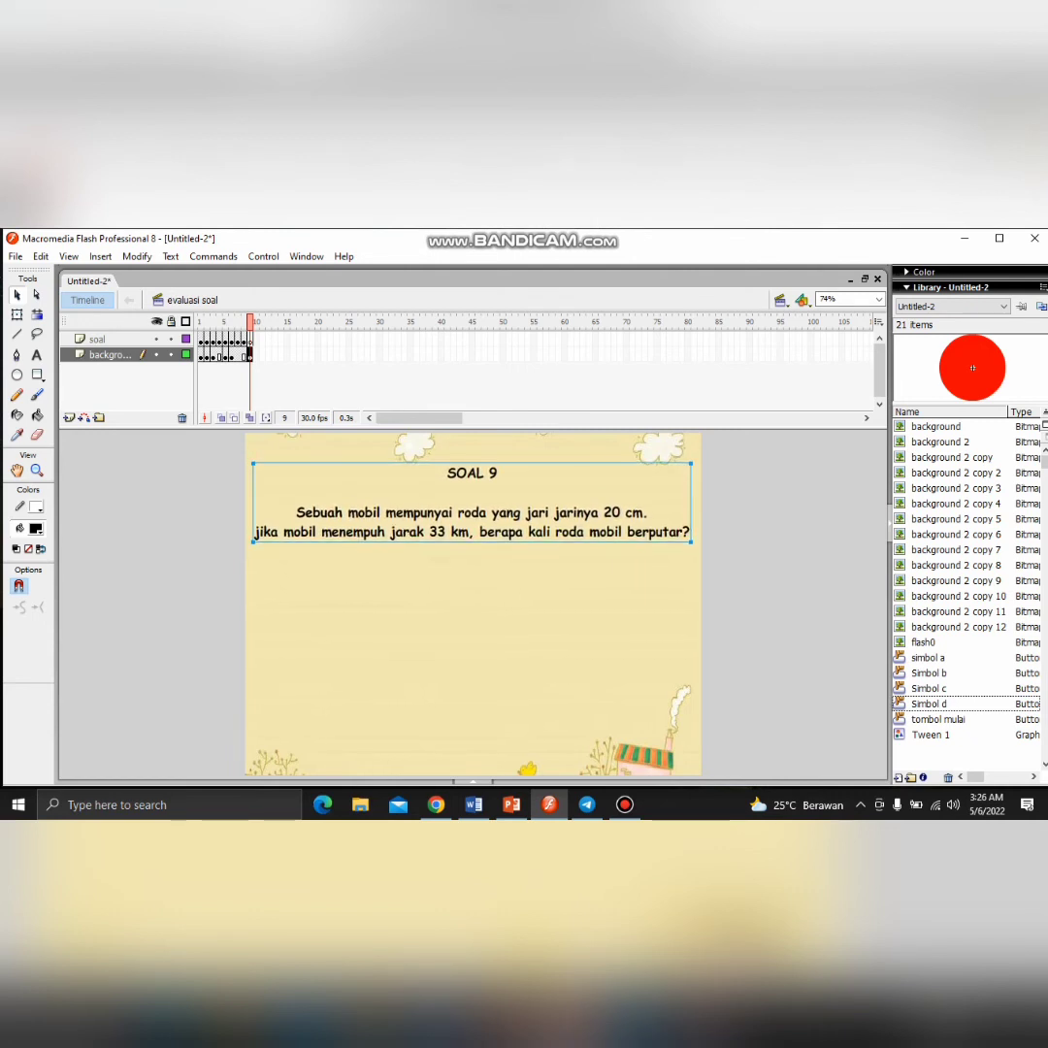
key("Up")
key("Down")
Add the answer text "26.253 putaran" below the SOAL 9 question and shift it a little to the right
key("t")
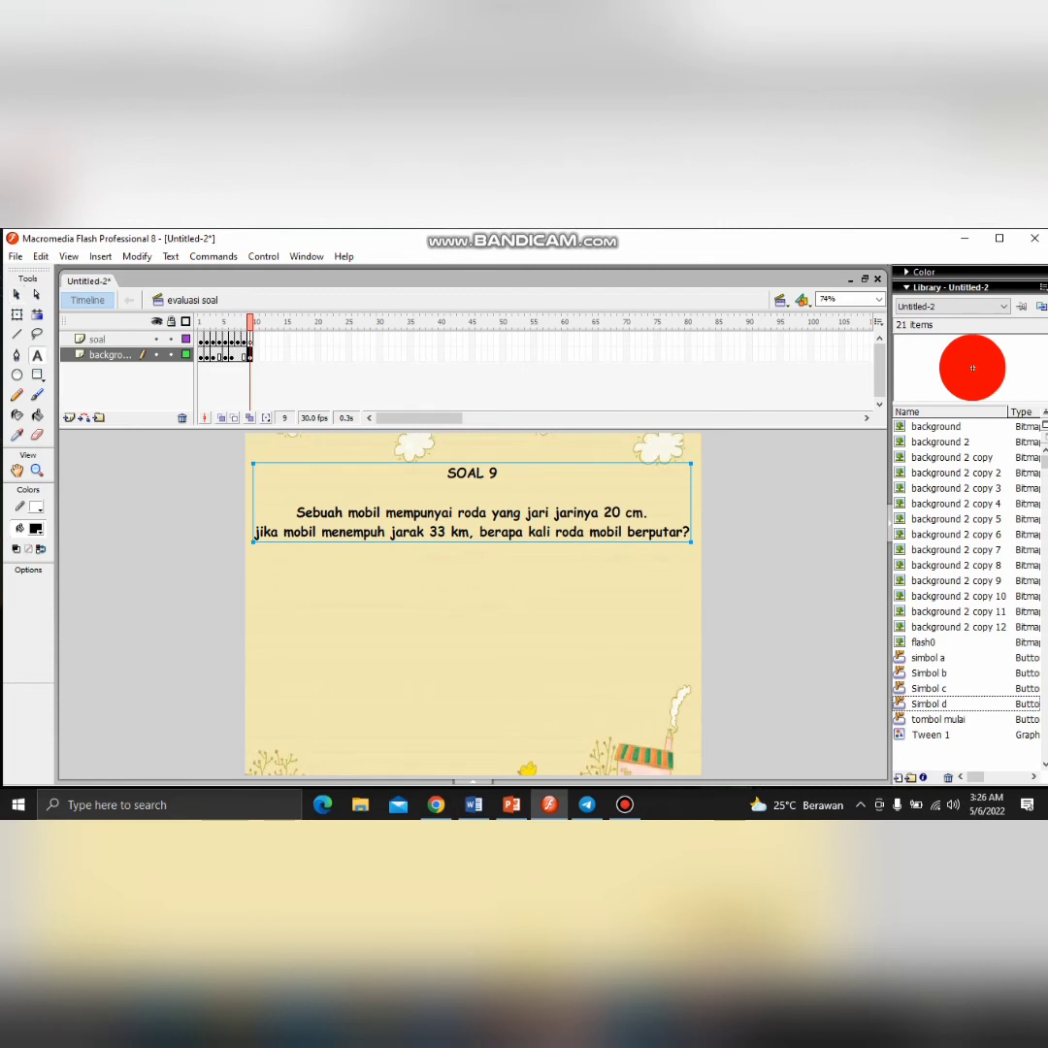
left_click(336, 588)
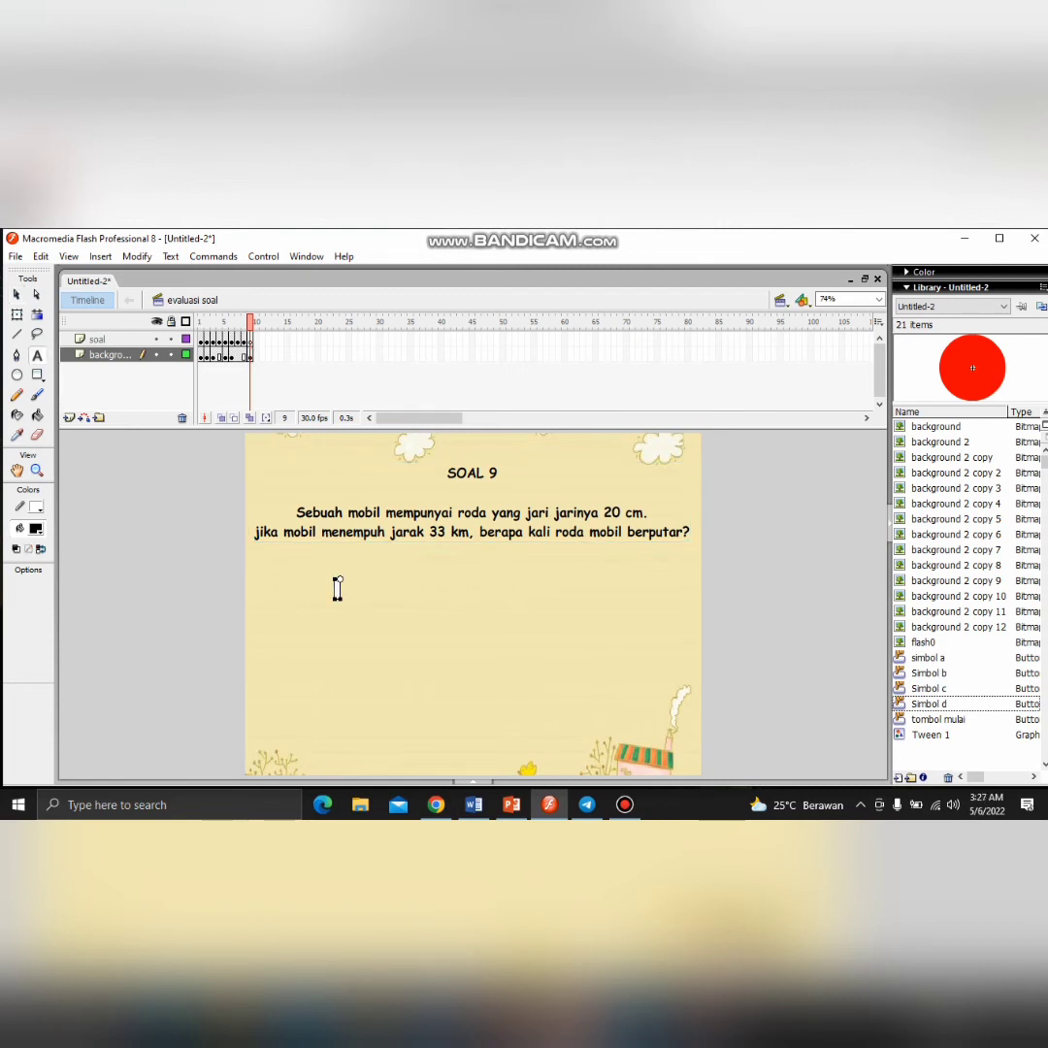
left_click(338, 588)
type("26.253 PUTAR")
key("BackSpace")
key("BackSpace")
key("BackSpace")
key("BackSpace")
key("BackSpace")
key("BackSpace")
type("purEn")
key("BackSpace")
key("BackSpace")
key("BackSpace")
type("TAR")
key("BackSpace")
key("BackSpace")
key("BackSpace")
type("taran")
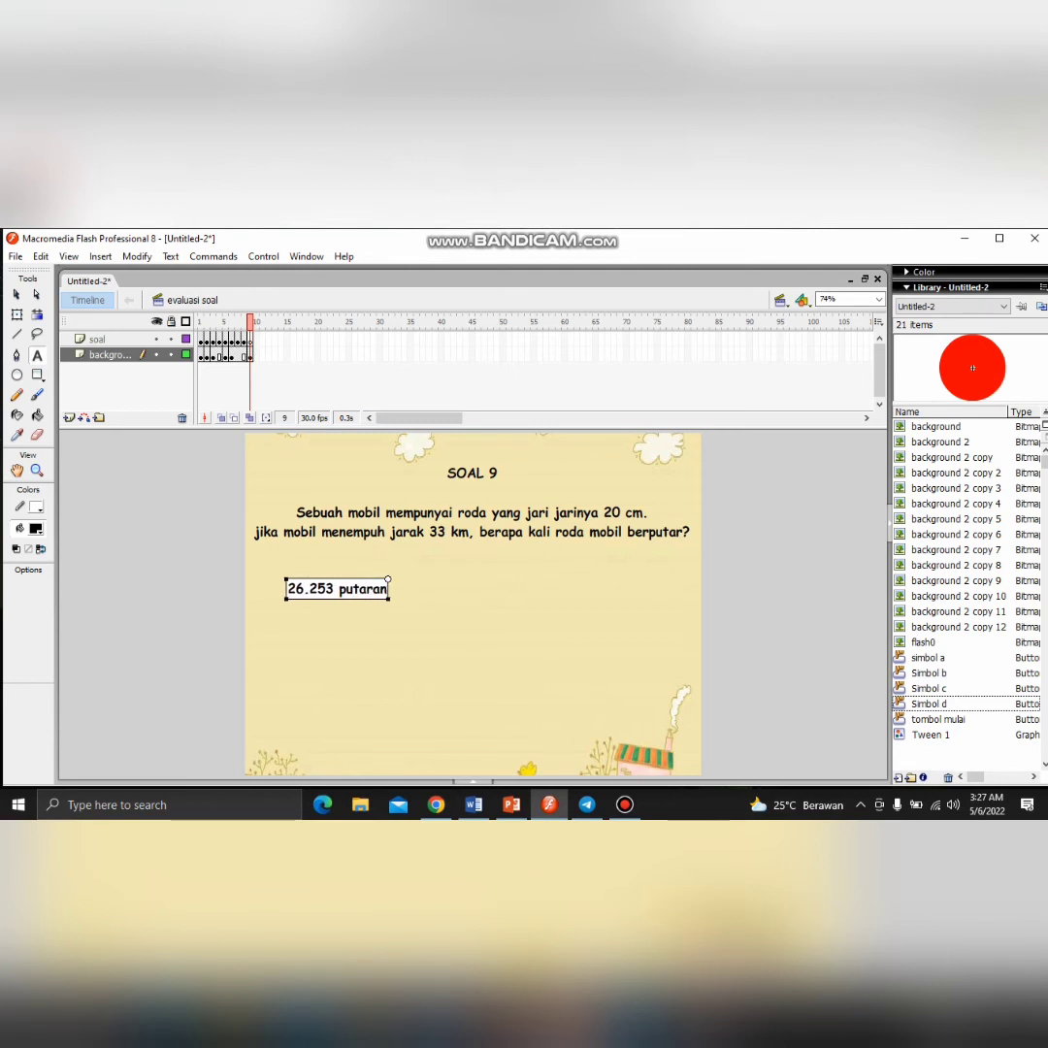
left_click(16, 294)
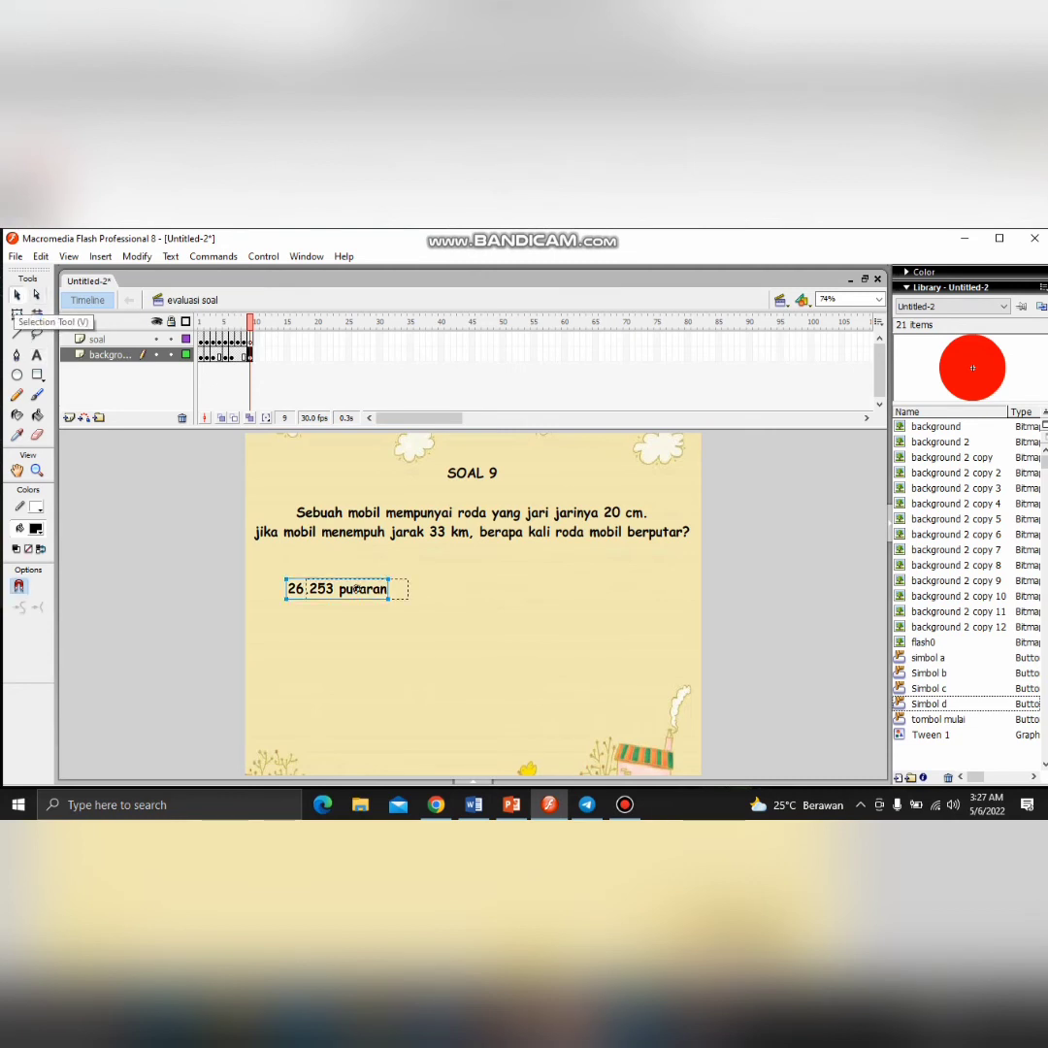
left_click_drag(357, 588, 400, 588)
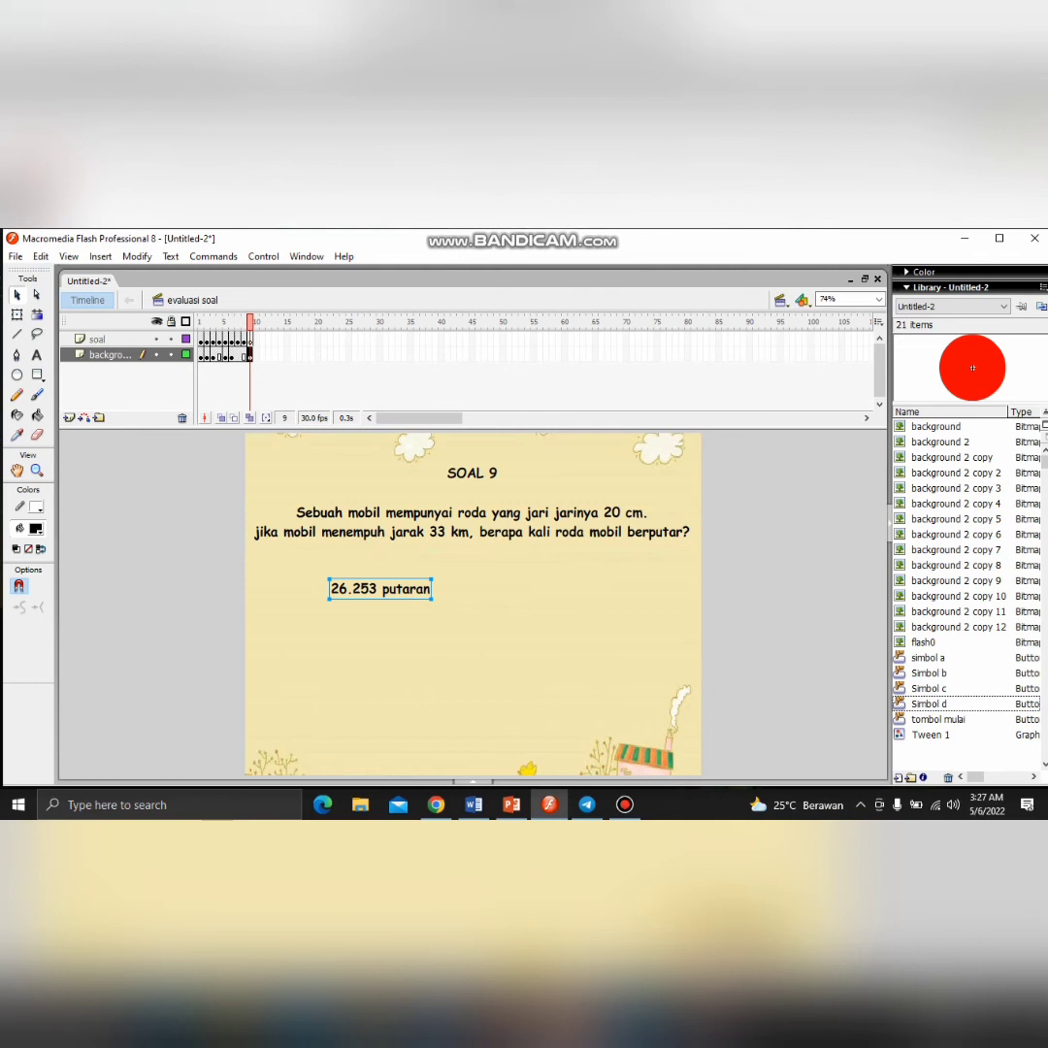
Paste three copies of the "26.253 putaran" answer, placing one below the original and one to its right
key("ctrl+v")
left_click_drag(439, 626, 380, 647)
left_click_drag(473, 605, 566, 588)
key("ctrl+v")
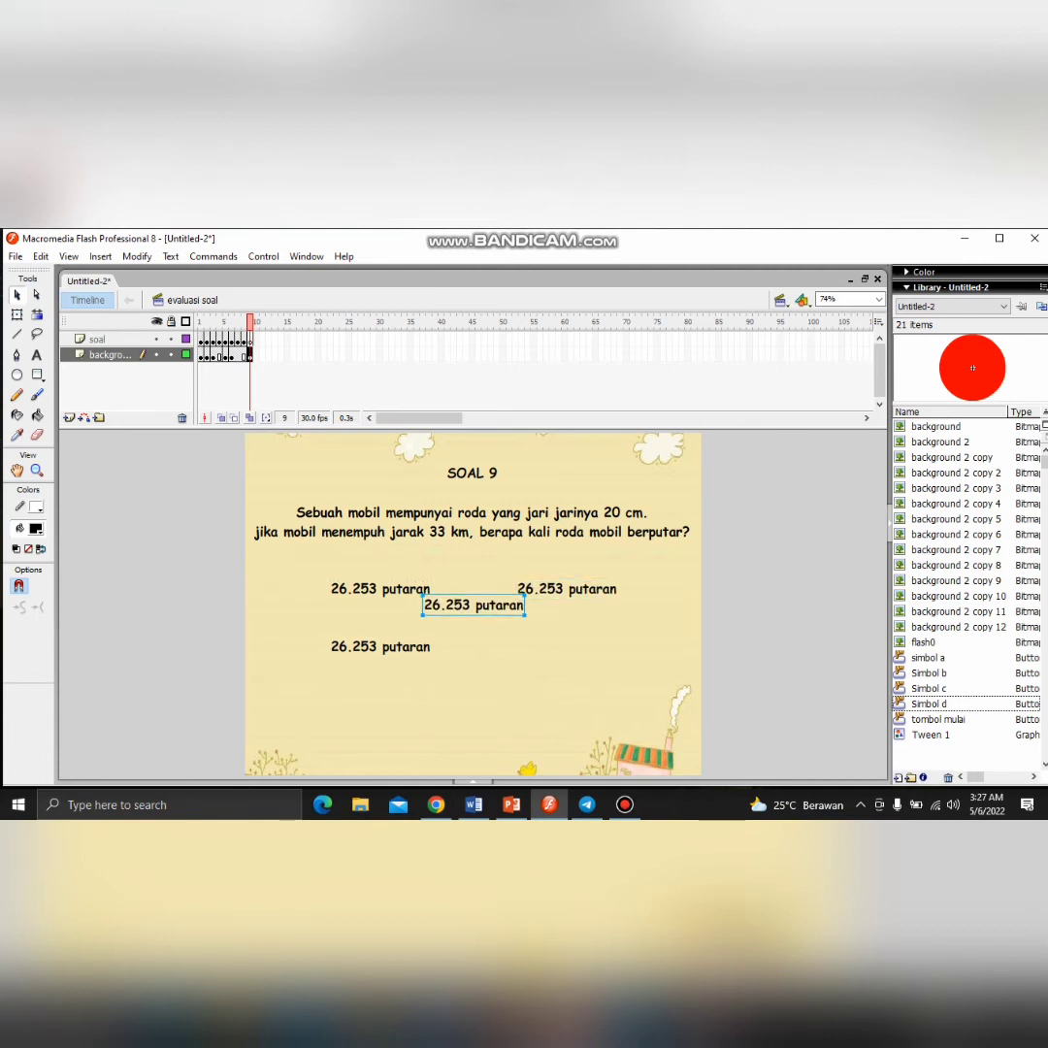